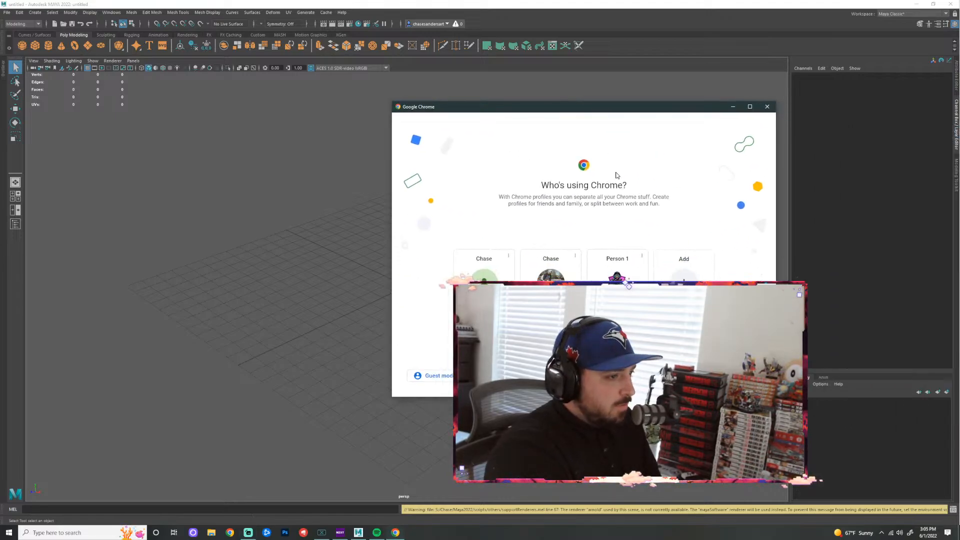
Step: Open Chrome with the Person 1 profile and load the University of Utah website at utah.edu
{"action": "left_click", "coordinate": [617, 270]}
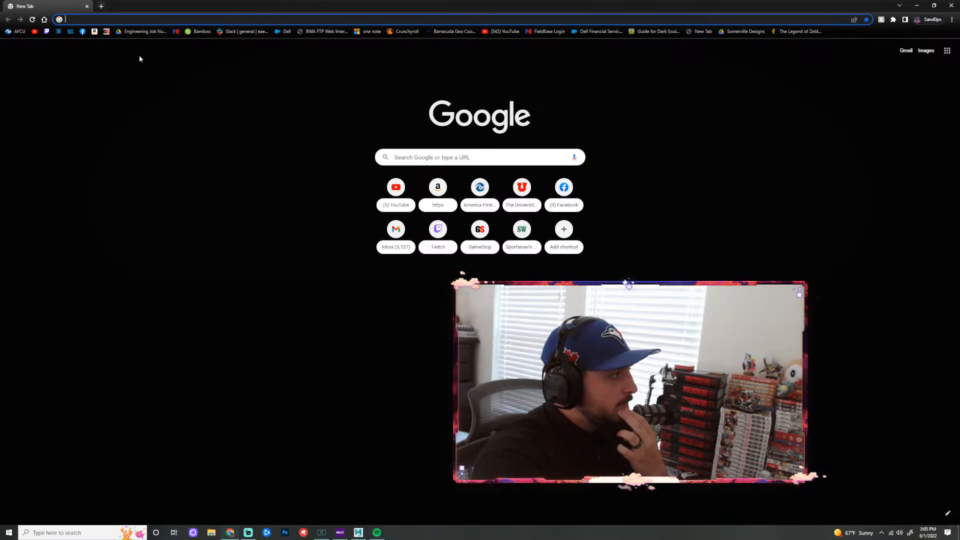
{"action": "left_click", "coordinate": [113, 20]}
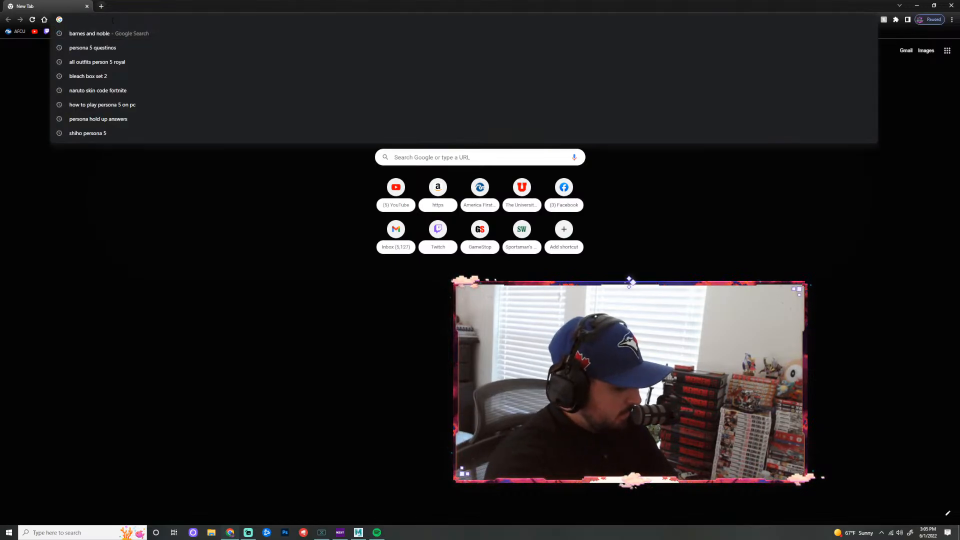
{"action": "type", "text": "utah.ed"}
{"action": "key", "text": "Return"}
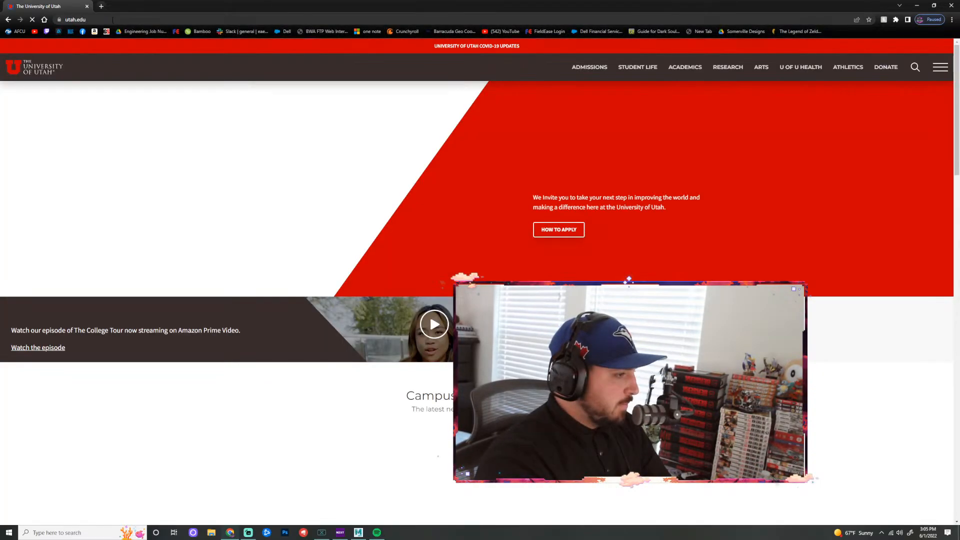
Step: Open the campus portal login from the university website and sign in with the saved credentials, authenticating with a Duo push
{"action": "left_click", "coordinate": [939, 66]}
{"action": "left_click", "coordinate": [859, 389]}
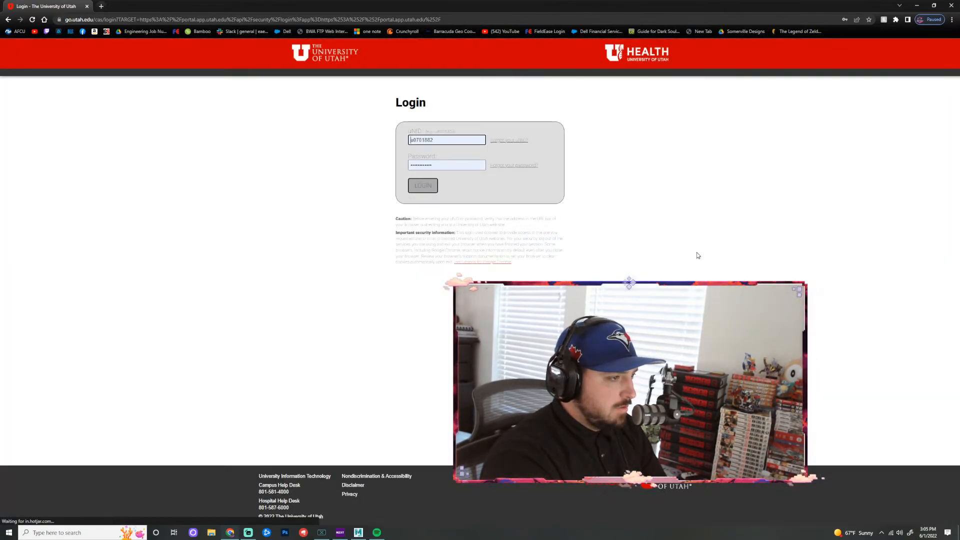
{"action": "left_click", "coordinate": [422, 185]}
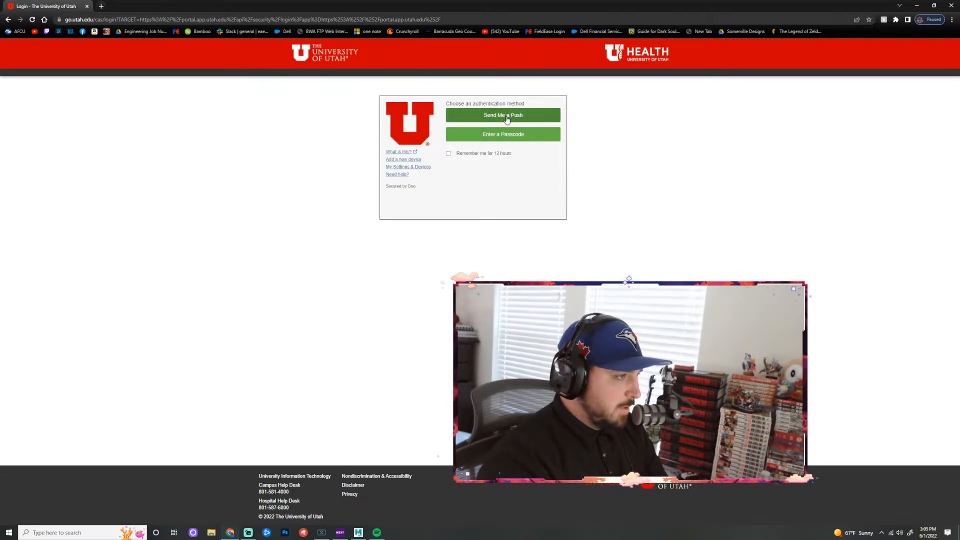
{"action": "left_click", "coordinate": [504, 116]}
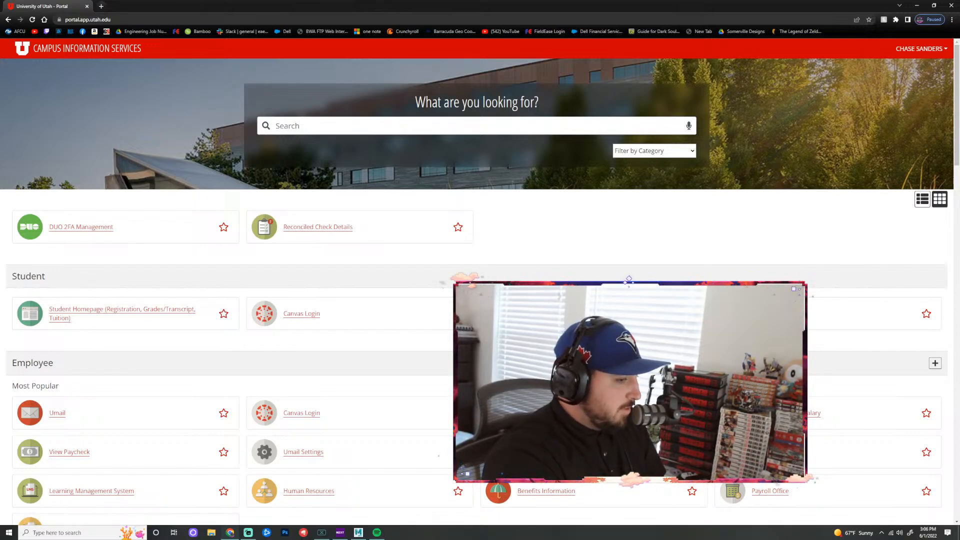
Step: Try to open Canvas through the portal's Student and Employee login links, keeping only one of the resulting tabs
{"action": "scroll", "coordinate": [479, 299], "scroll_direction": "down", "scroll_amount": 2}
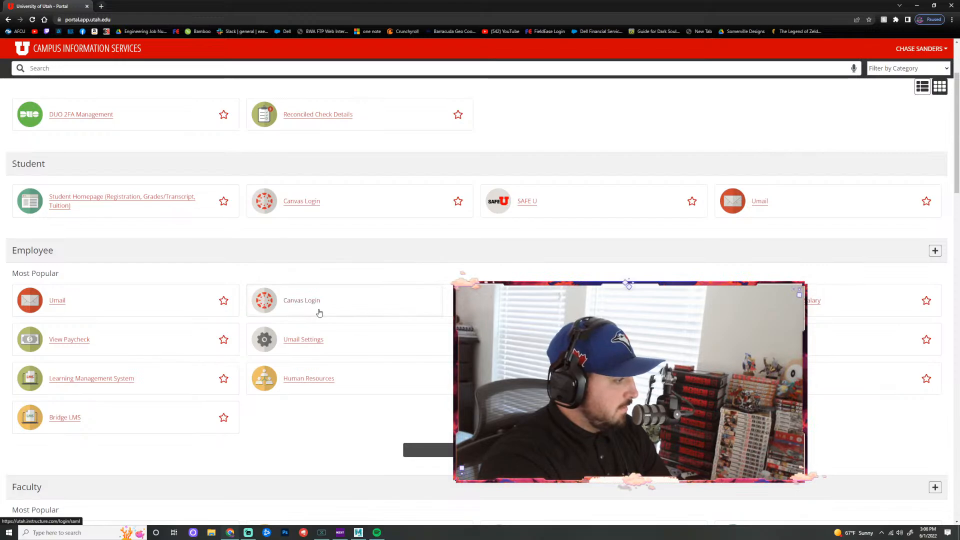
{"action": "left_click", "coordinate": [305, 201]}
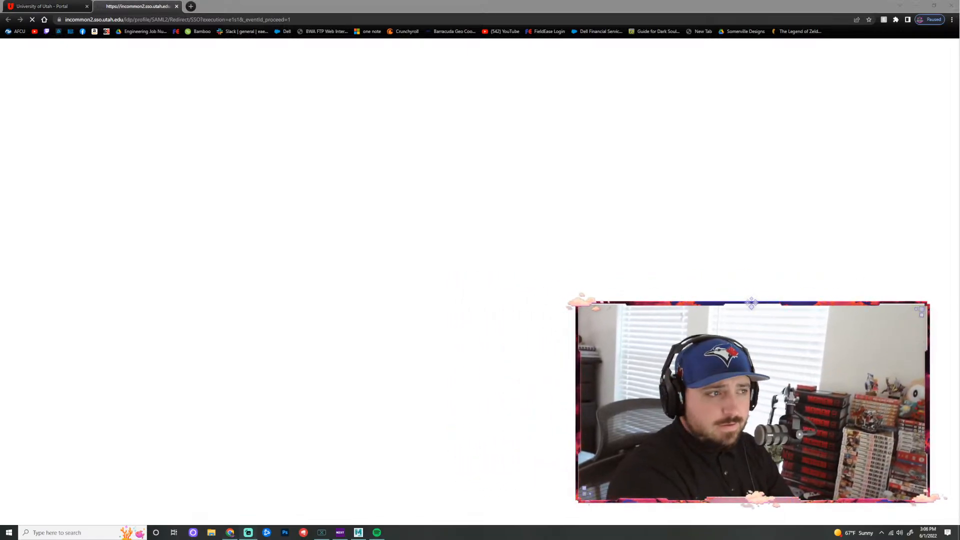
{"action": "left_click", "coordinate": [731, 120]}
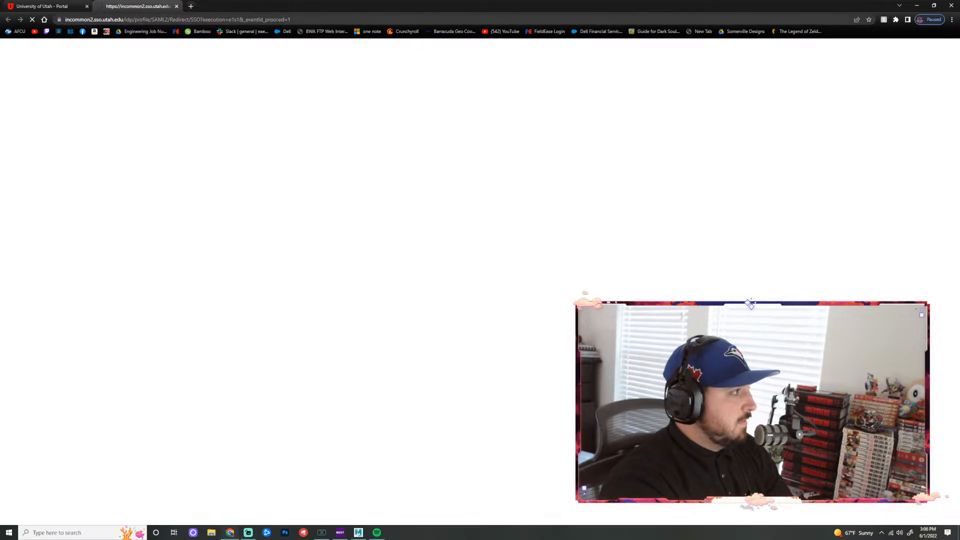
{"action": "left_click", "coordinate": [76, 6]}
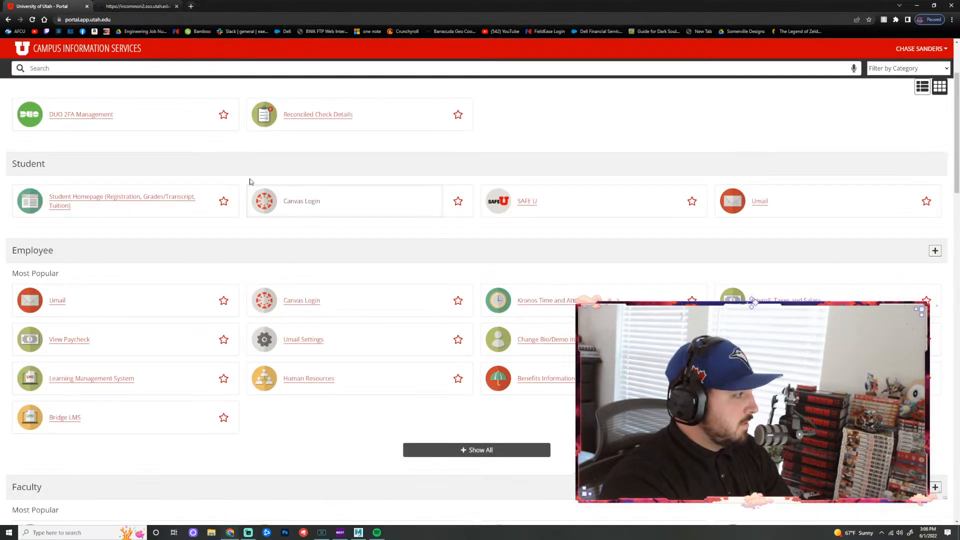
{"action": "scroll", "coordinate": [350, 205], "scroll_direction": "down", "scroll_amount": 3}
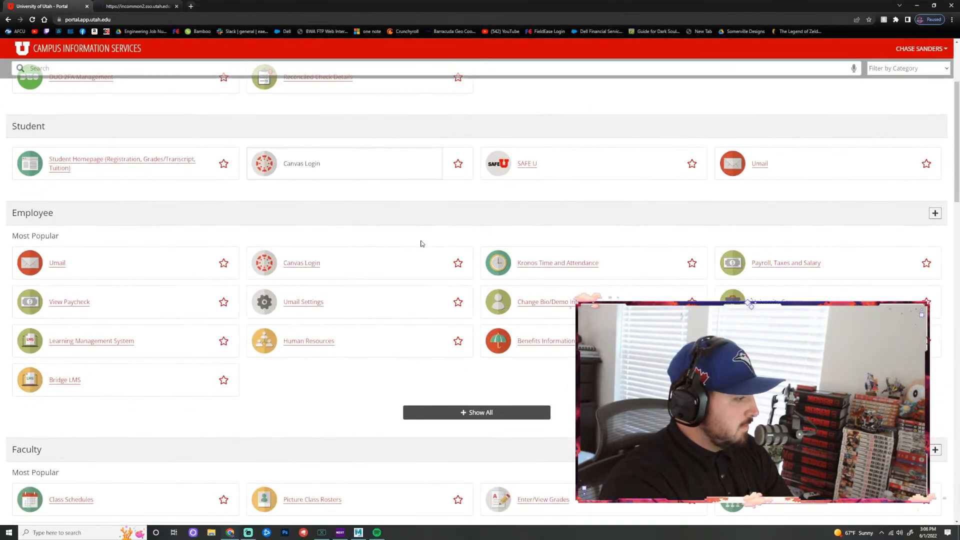
{"action": "left_click", "coordinate": [303, 270]}
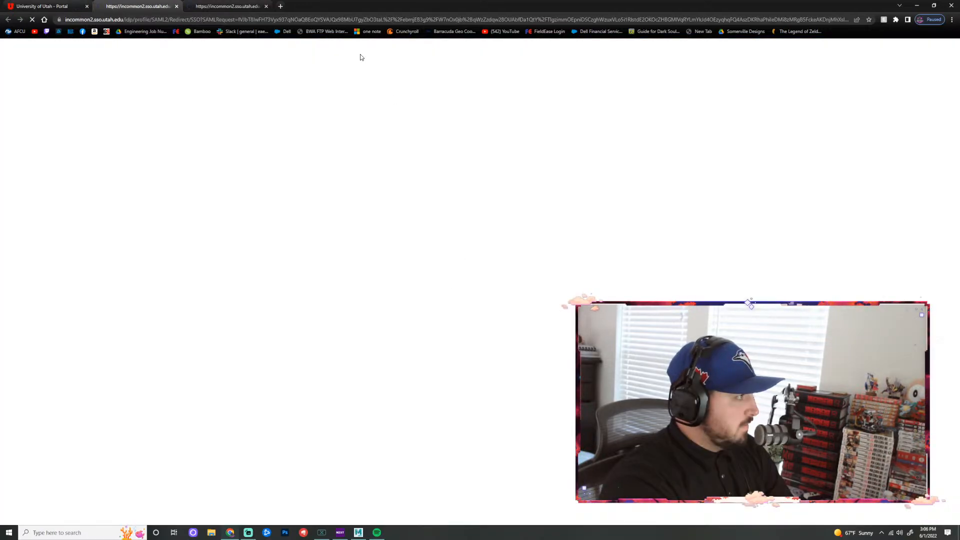
{"action": "left_click", "coordinate": [266, 7]}
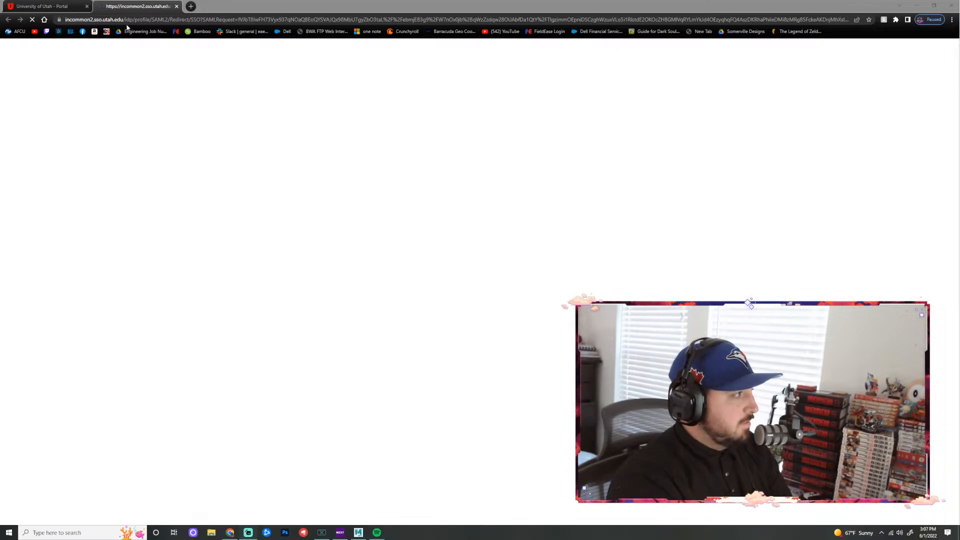
Step: Close the blank Canvas login tab and then the whole browser window
{"action": "left_click", "coordinate": [219, 20]}
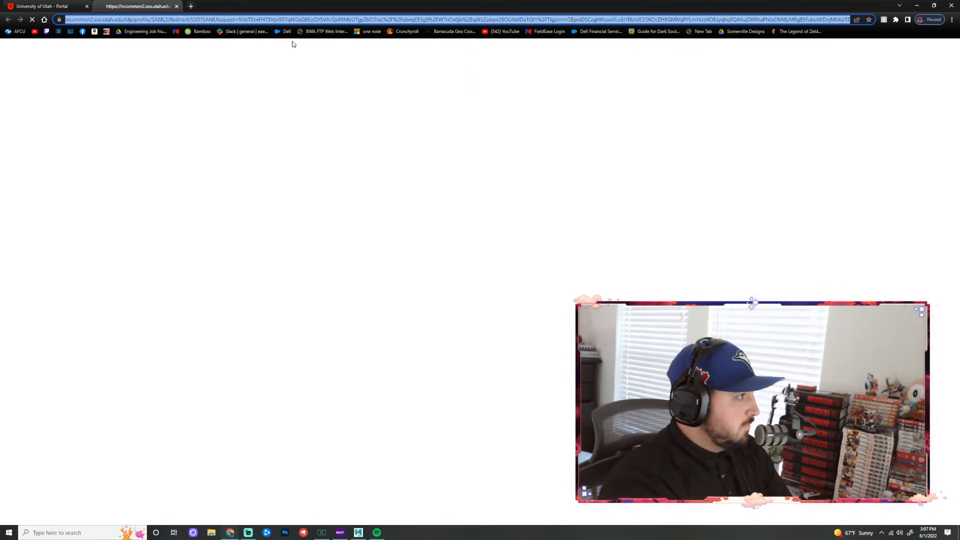
{"action": "left_click", "coordinate": [249, 21]}
{"action": "double_click", "coordinate": [249, 19]}
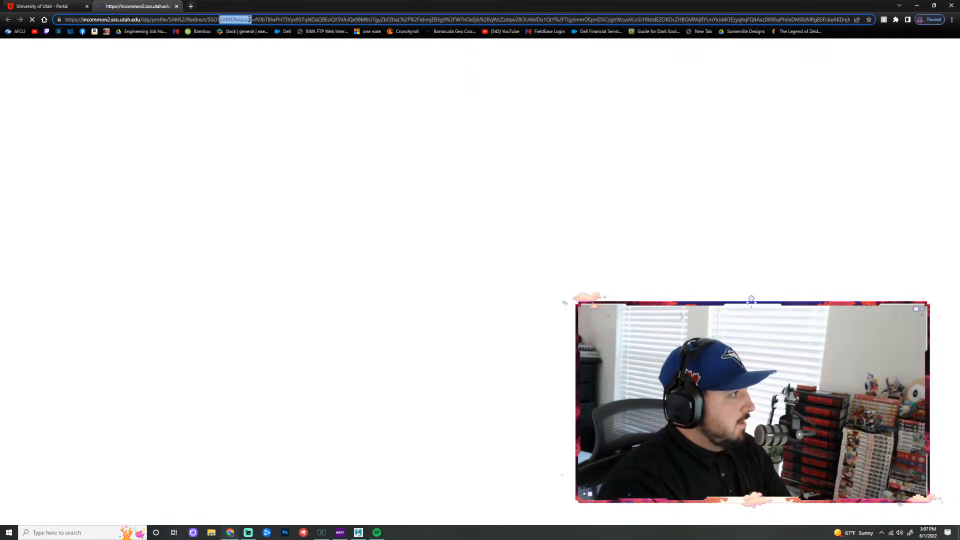
{"action": "left_click", "coordinate": [43, 6]}
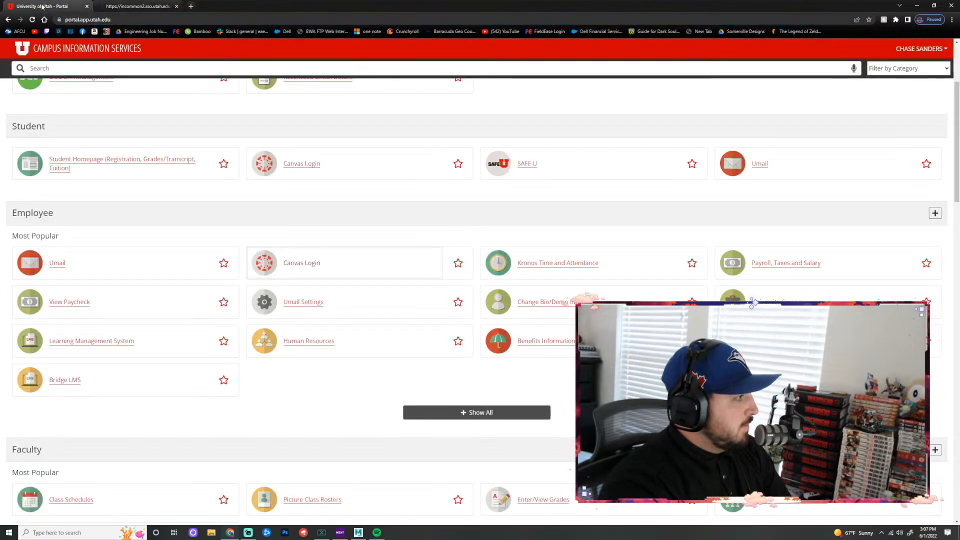
{"action": "left_click", "coordinate": [176, 6]}
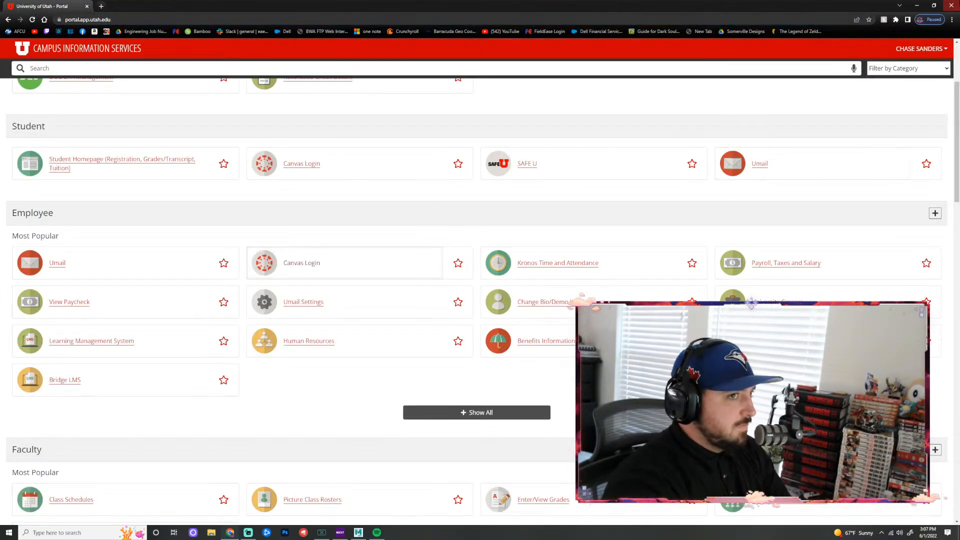
{"action": "left_click", "coordinate": [951, 5]}
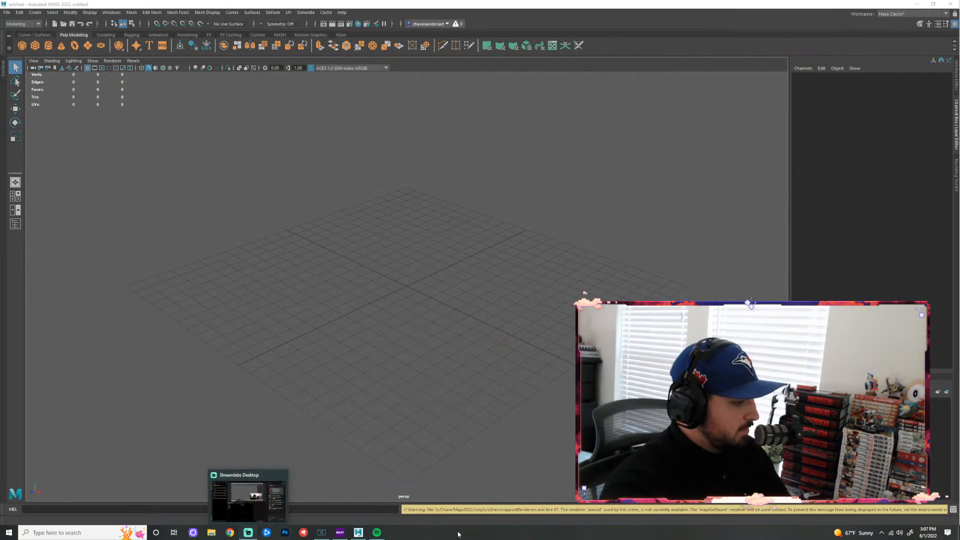
Step: Relaunch Chrome with the Person 1 profile and go to utah.edu
{"action": "left_click", "coordinate": [230, 532]}
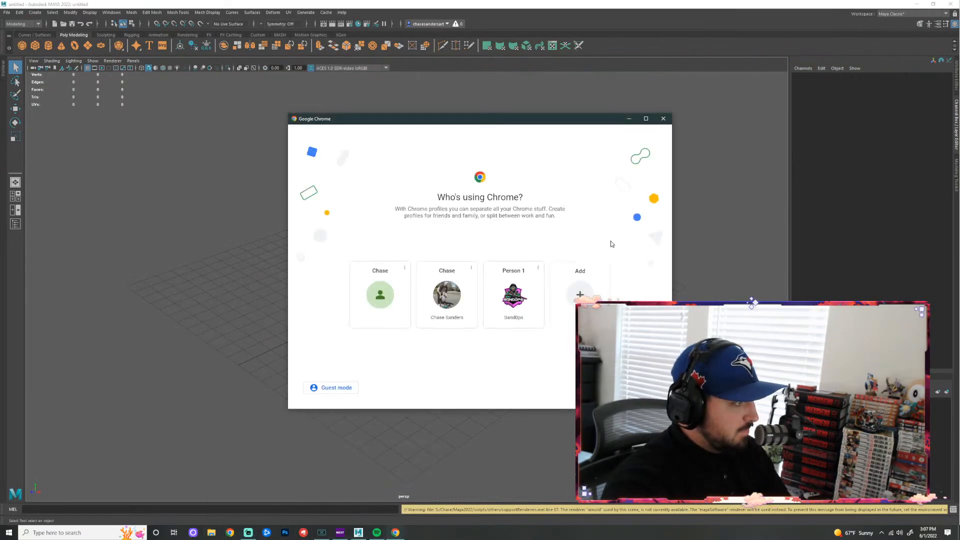
{"action": "left_click", "coordinate": [501, 302]}
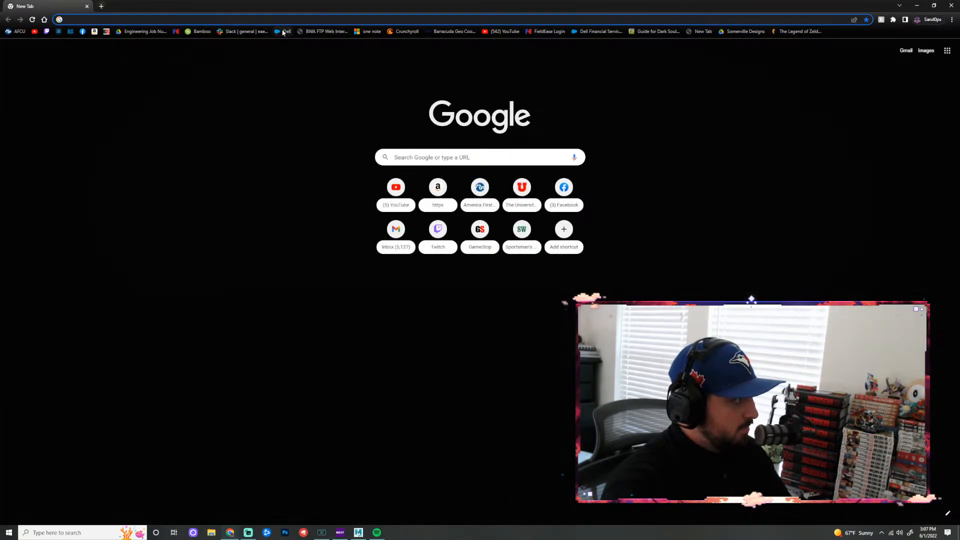
{"action": "type", "text": "utah.edu"}
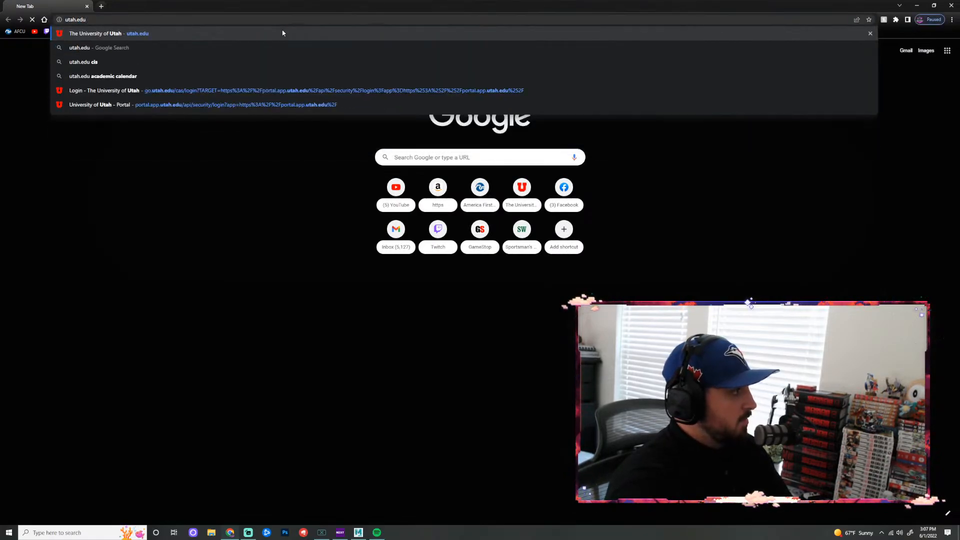
{"action": "key", "text": "Return"}
Step: Open the campus portal login page and sign in with the saved credentials, verifying with a Duo push
{"action": "left_click", "coordinate": [940, 67]}
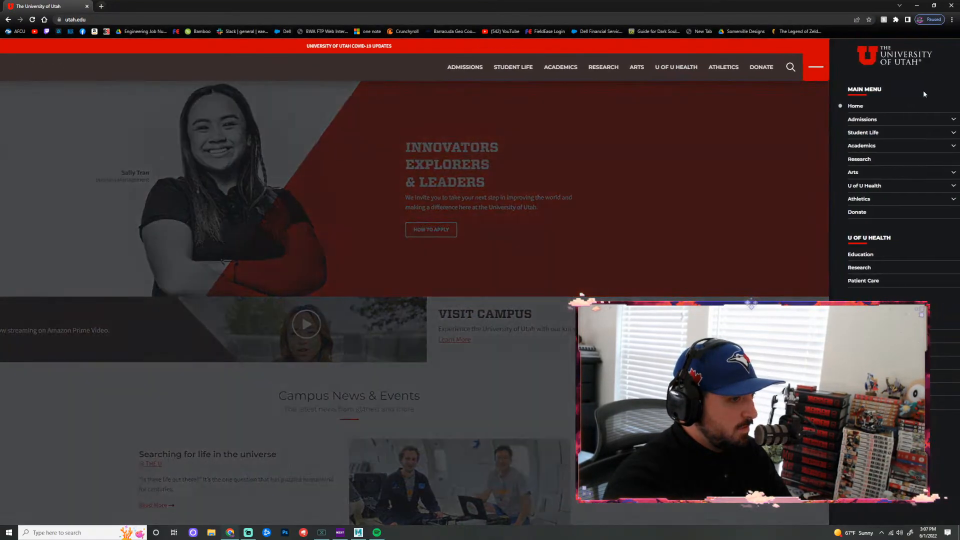
{"action": "left_click", "coordinate": [862, 375]}
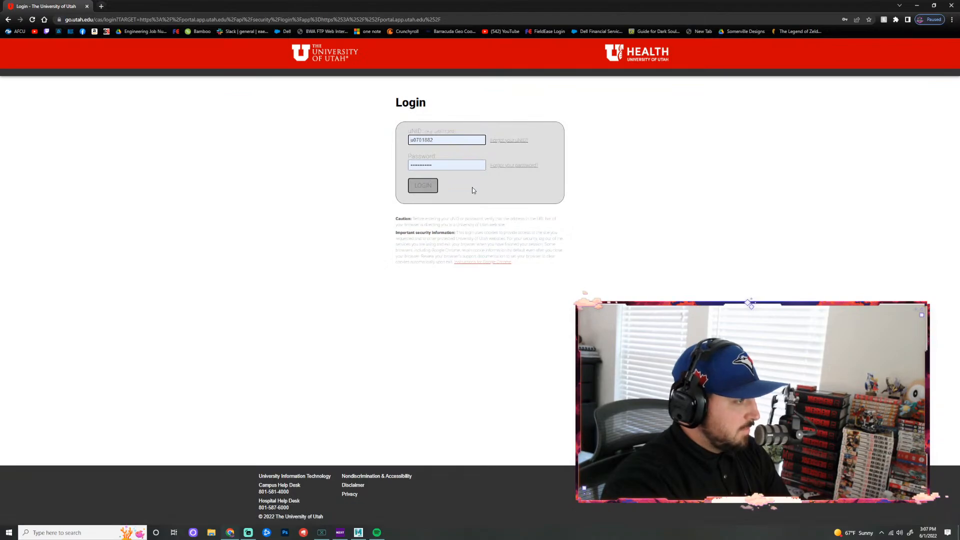
{"action": "left_click", "coordinate": [554, 213]}
{"action": "left_click", "coordinate": [426, 188]}
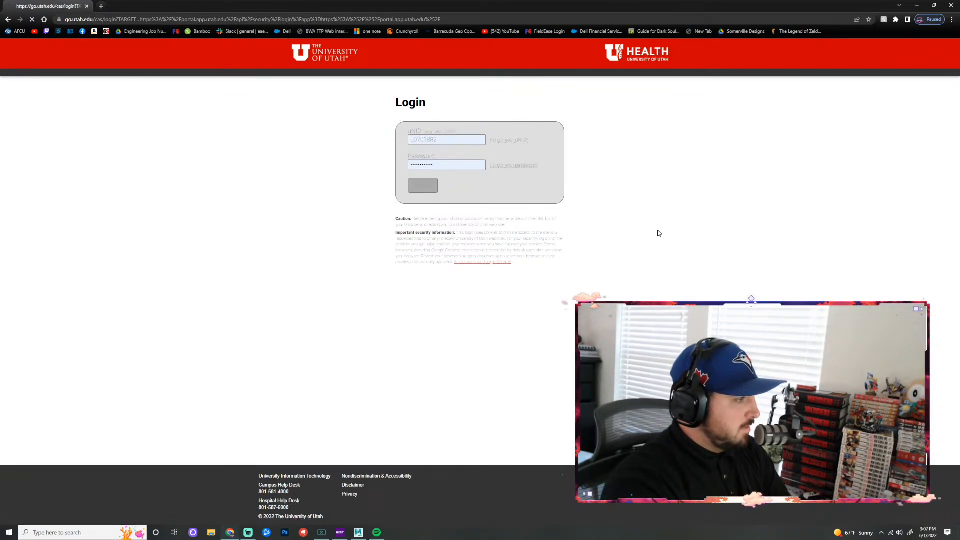
{"action": "left_click", "coordinate": [515, 115]}
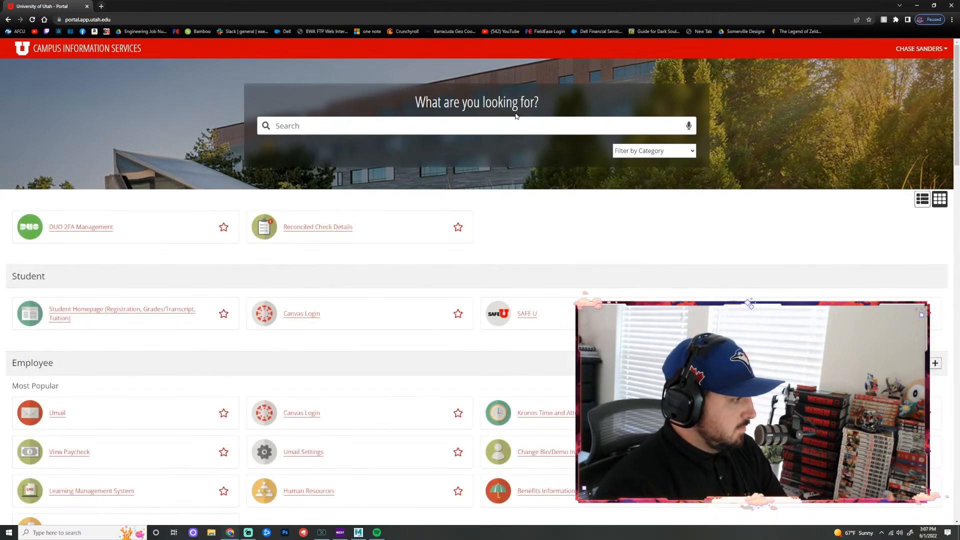
Step: Open Canvas from the portal's Student section and show the assignments list of the EAE 3600-001 Summer 2022 course
{"action": "left_click", "coordinate": [325, 313]}
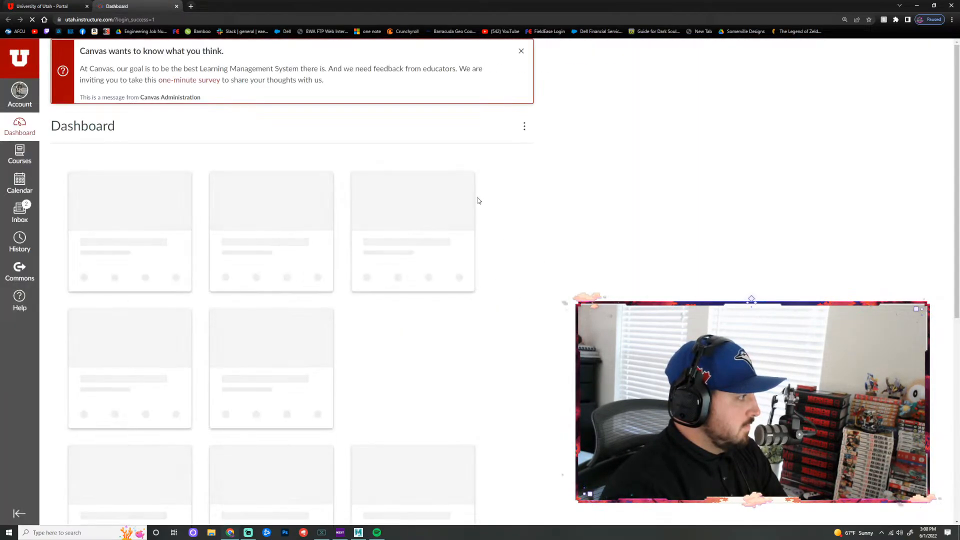
{"action": "left_click", "coordinate": [108, 223]}
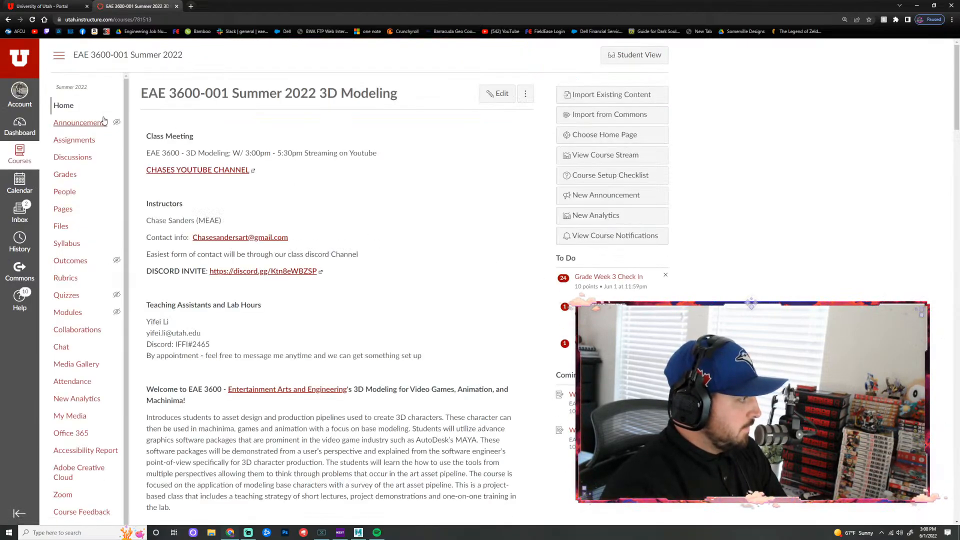
{"action": "left_click", "coordinate": [73, 140]}
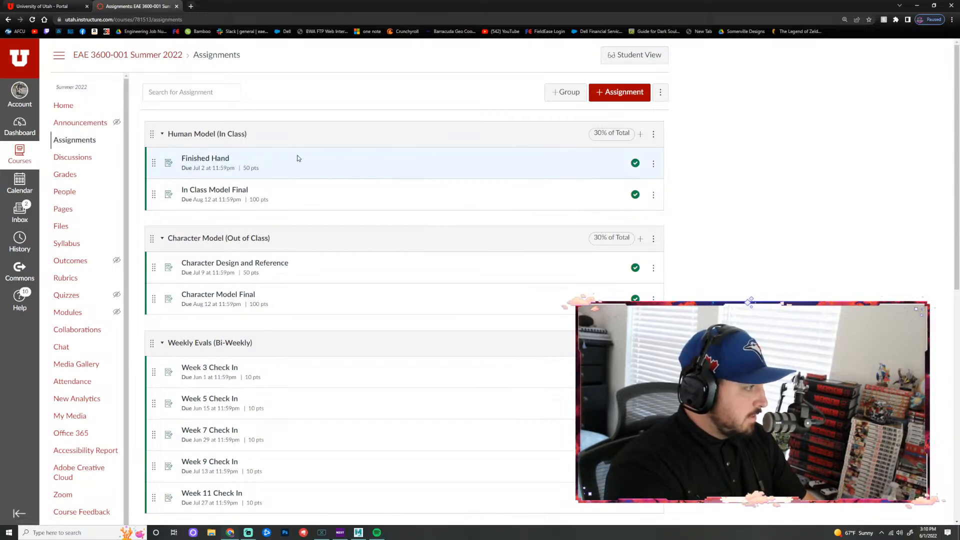
Step: Try moving the Finished Hand assignment's due date to Jul 6 at 11:59pm, closing the editor without saving
{"action": "left_click", "coordinate": [927, 532]}
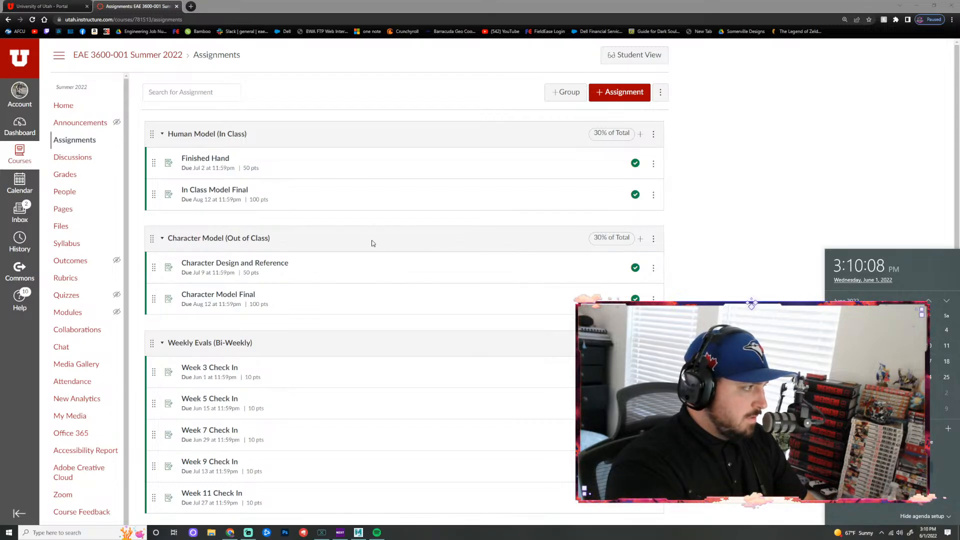
{"action": "left_click", "coordinate": [653, 164]}
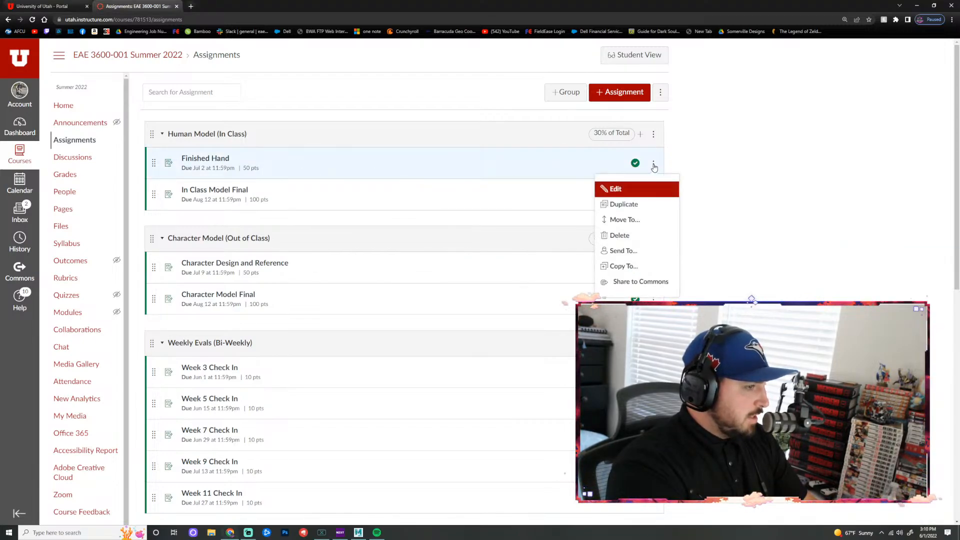
{"action": "left_click", "coordinate": [624, 190]}
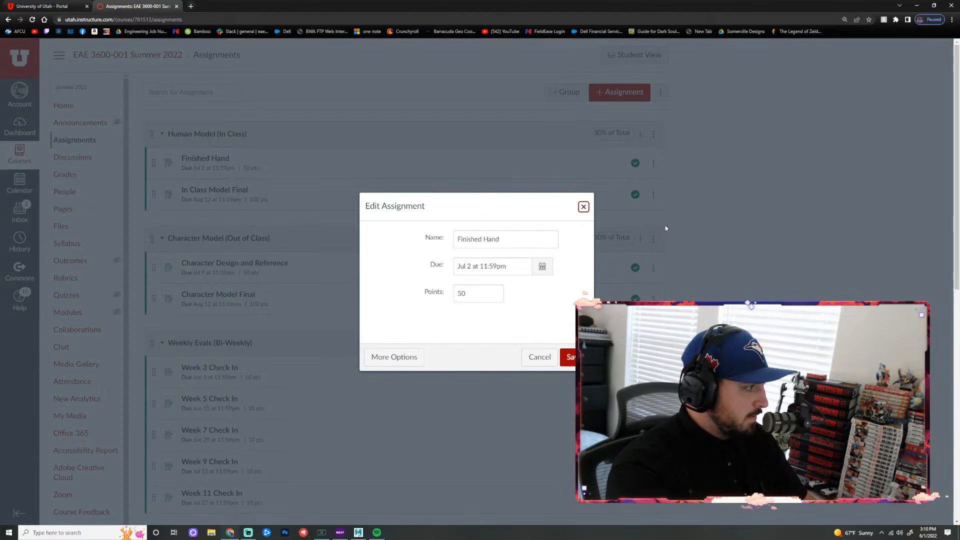
{"action": "left_click", "coordinate": [541, 266]}
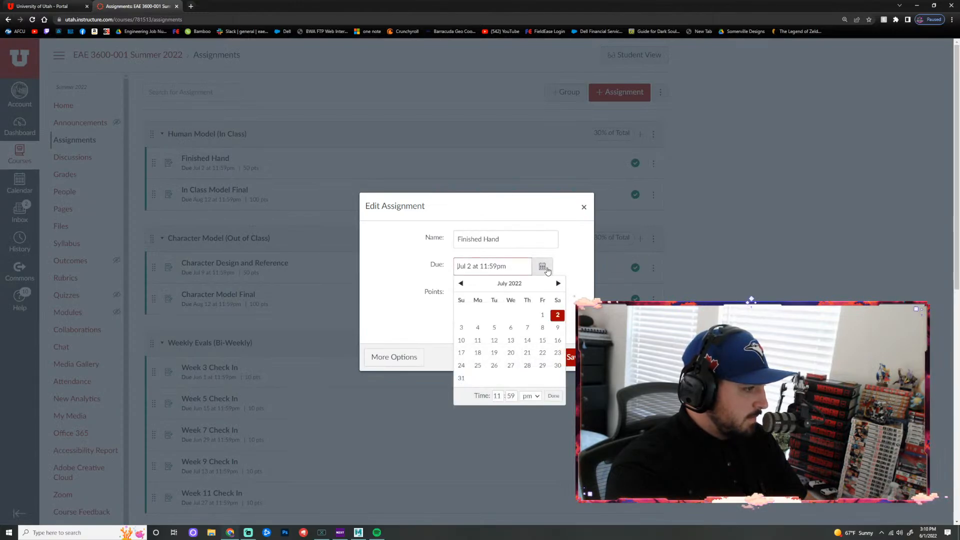
{"action": "left_click", "coordinate": [513, 330]}
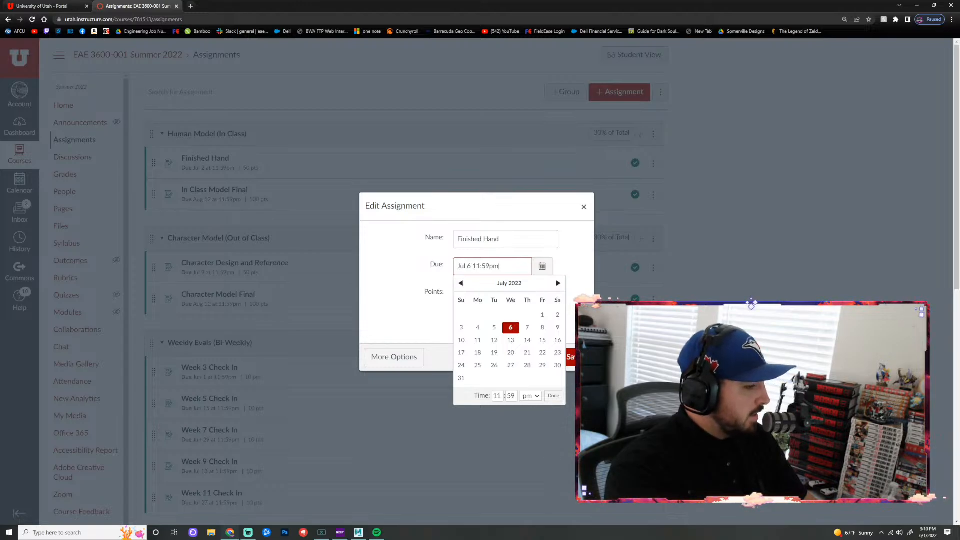
{"action": "left_click", "coordinate": [584, 207]}
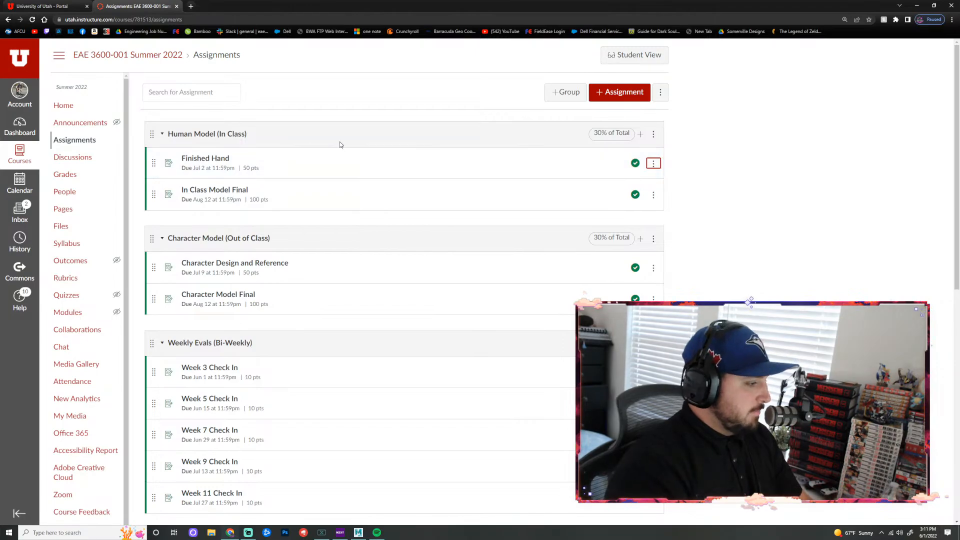
Step: Switch to Maya and browse the Desktop, the eae3600 folder and My Computer for a scene, closing the dialog without opening one
{"action": "left_click", "coordinate": [358, 532]}
{"action": "left_click", "coordinate": [7, 12]}
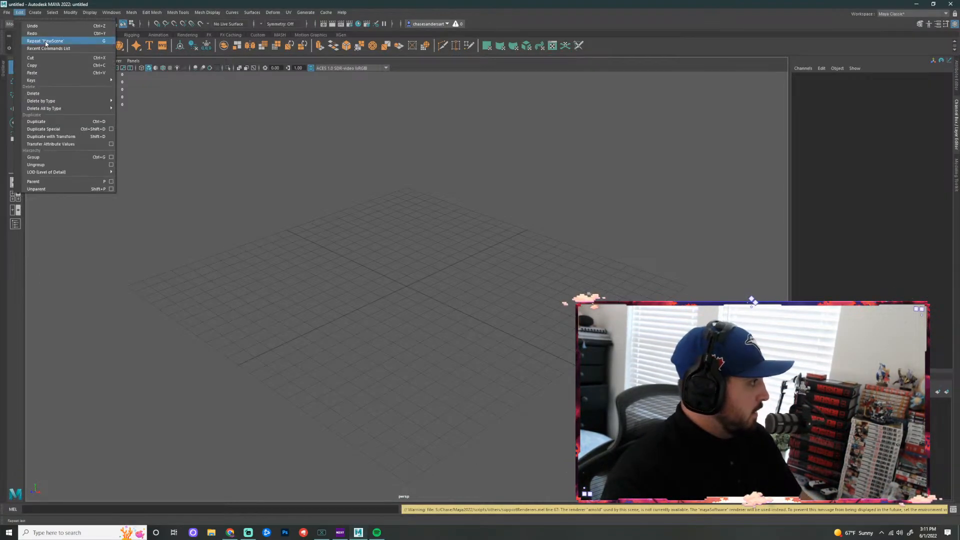
{"action": "left_click", "coordinate": [20, 34]}
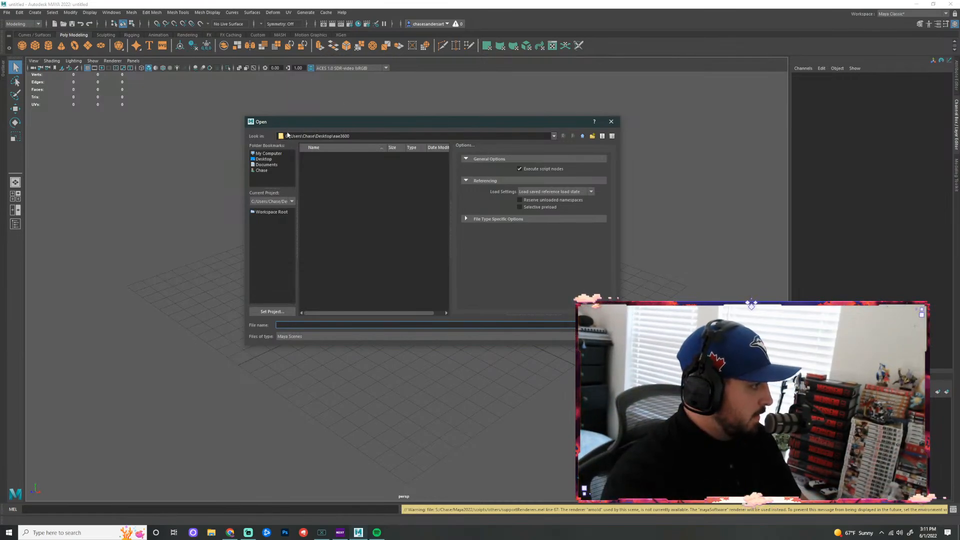
{"action": "left_click", "coordinate": [264, 158]}
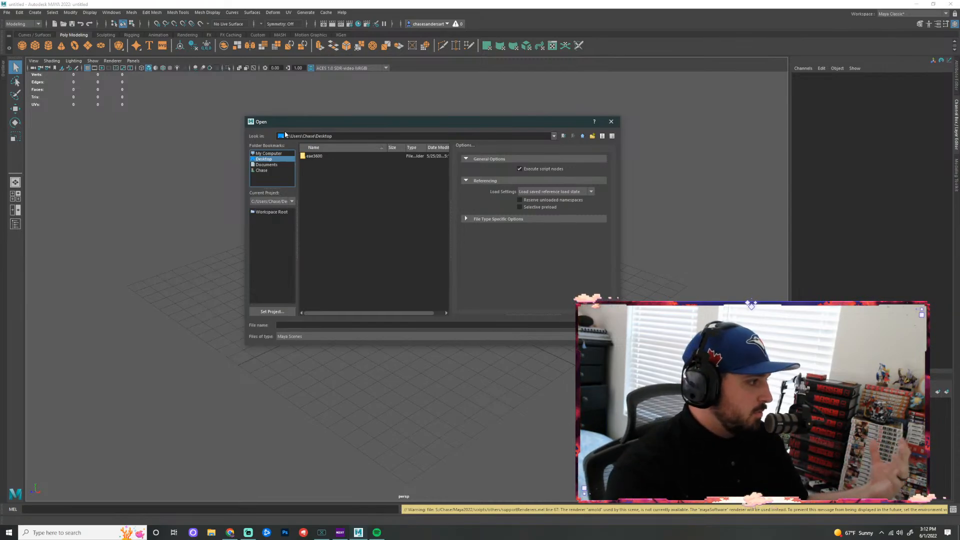
{"action": "left_click", "coordinate": [323, 157]}
{"action": "double_click", "coordinate": [324, 157]}
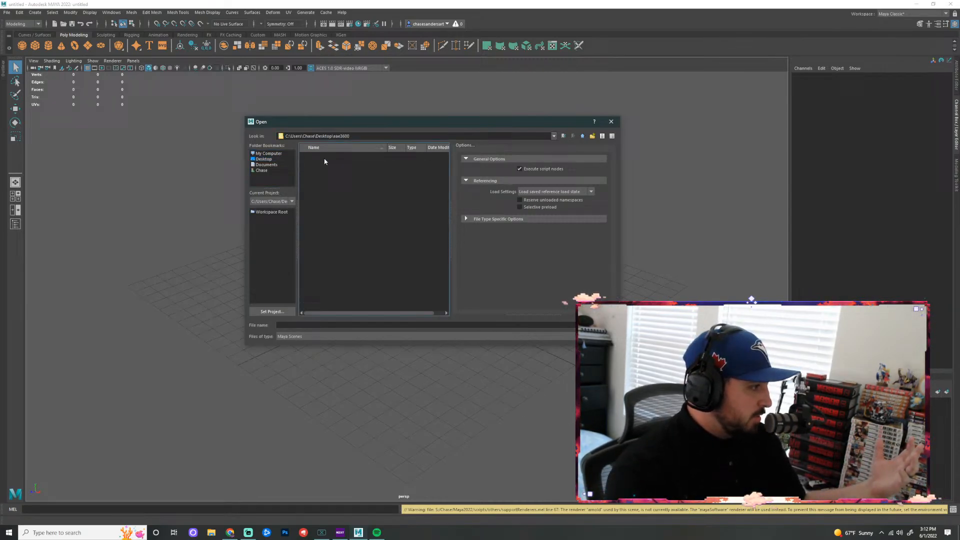
{"action": "left_click", "coordinate": [265, 159]}
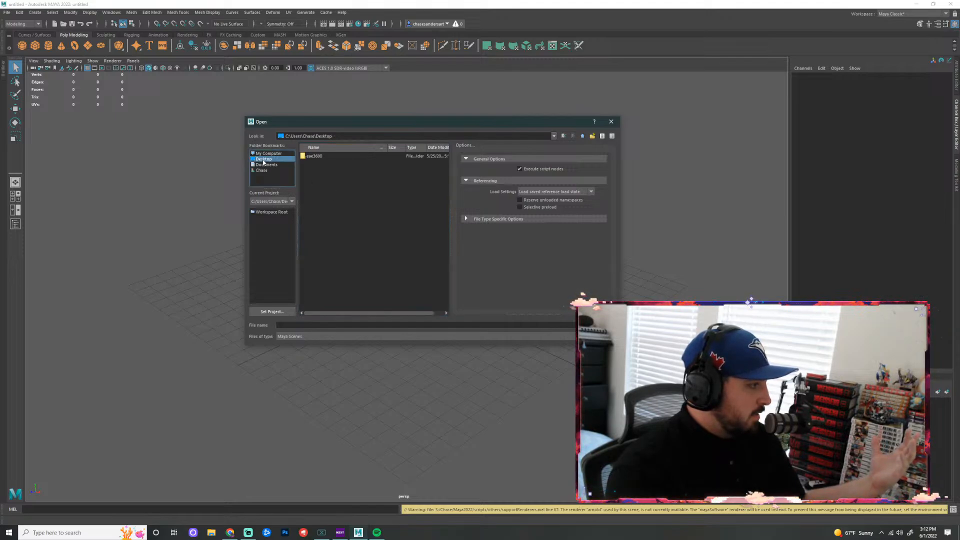
{"action": "left_click", "coordinate": [268, 156]}
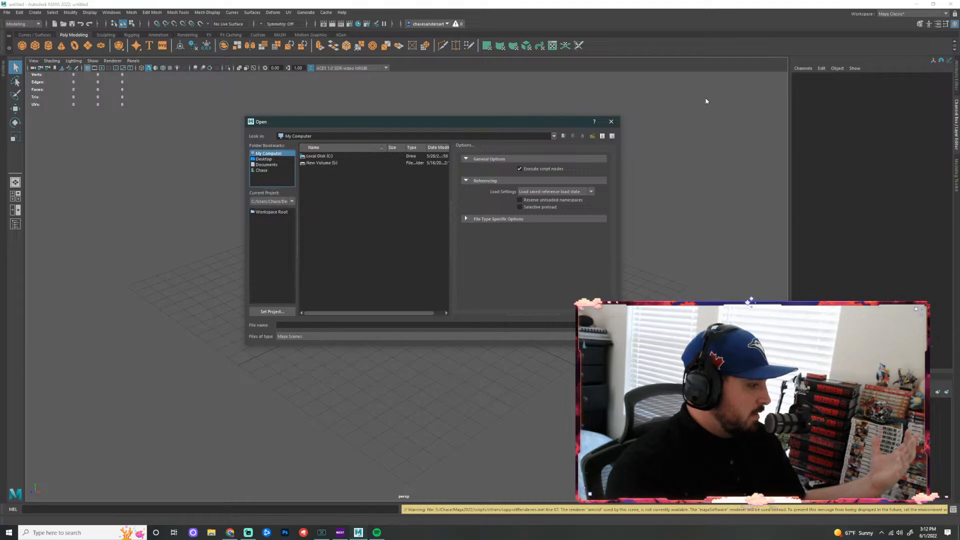
{"action": "left_click", "coordinate": [610, 121]}
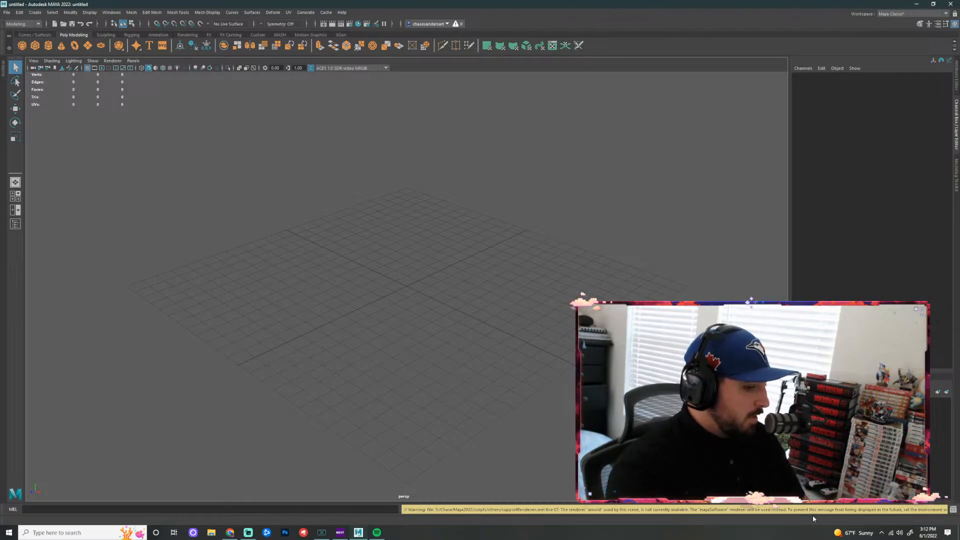
Step: Open Windows Task Manager and end the running Maya session
{"action": "mouse_move", "coordinate": [358, 532]}
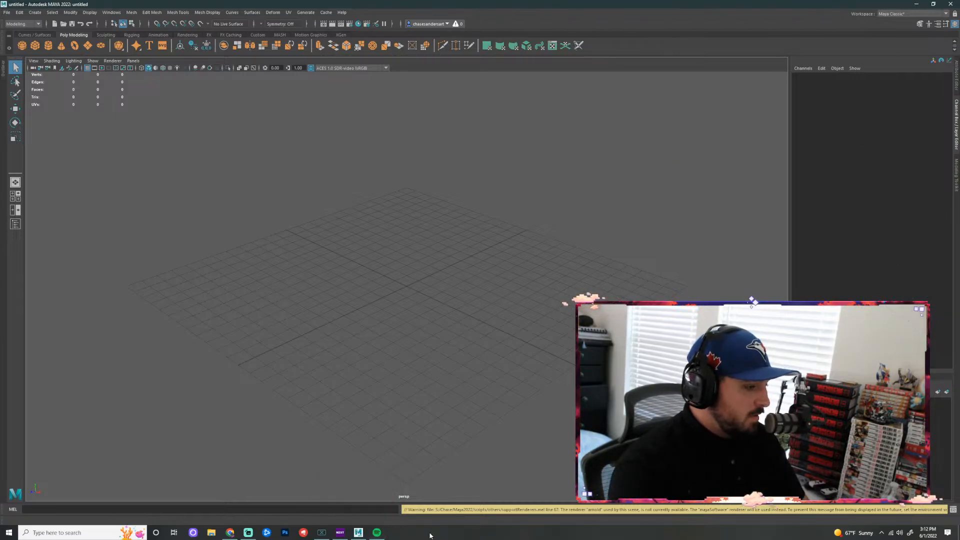
{"action": "mouse_move", "coordinate": [229, 532]}
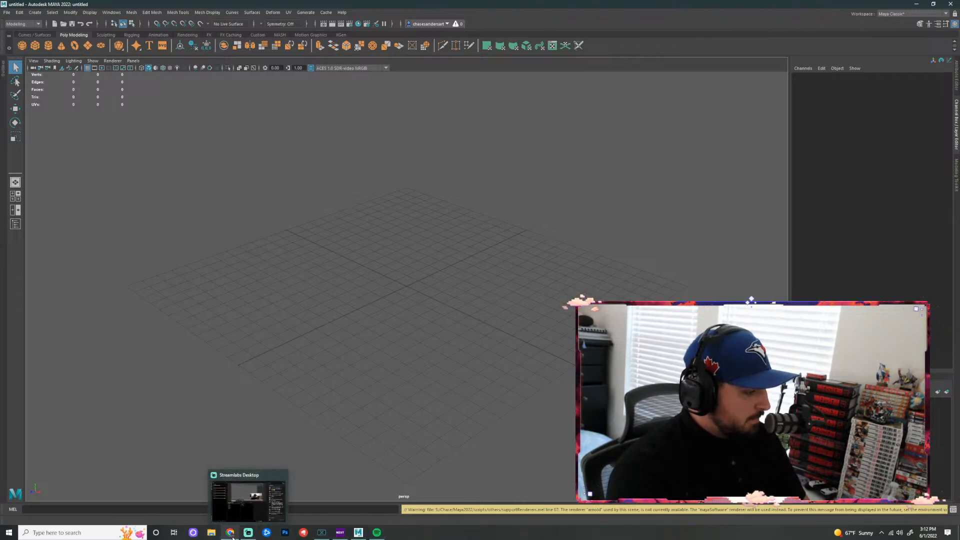
{"action": "right_click", "coordinate": [438, 532]}
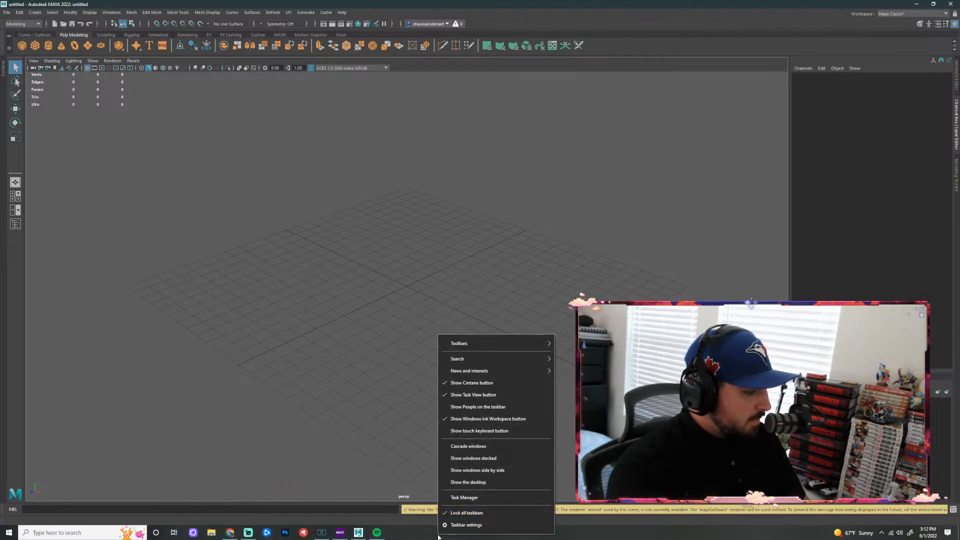
{"action": "left_click", "coordinate": [478, 497]}
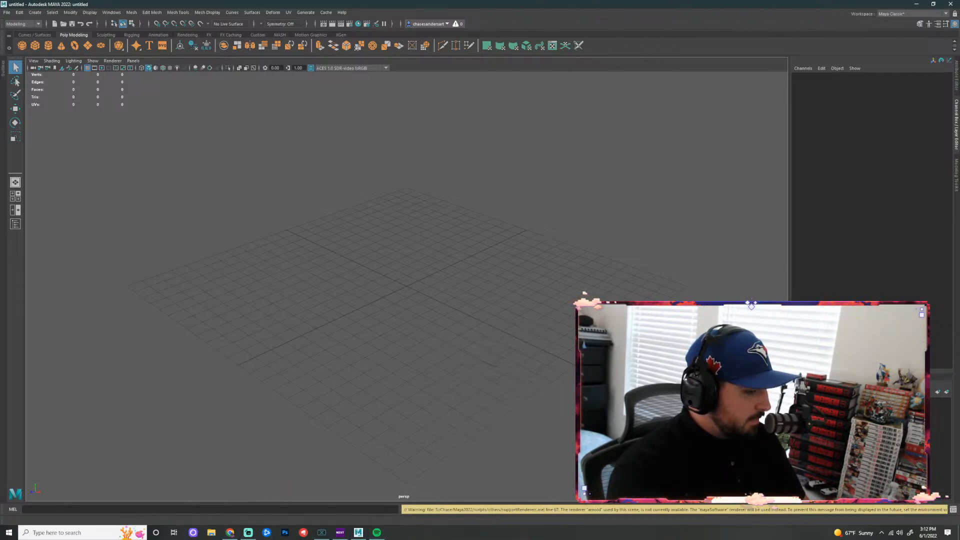
{"action": "right_click", "coordinate": [358, 533]}
{"action": "left_click", "coordinate": [339, 517]}
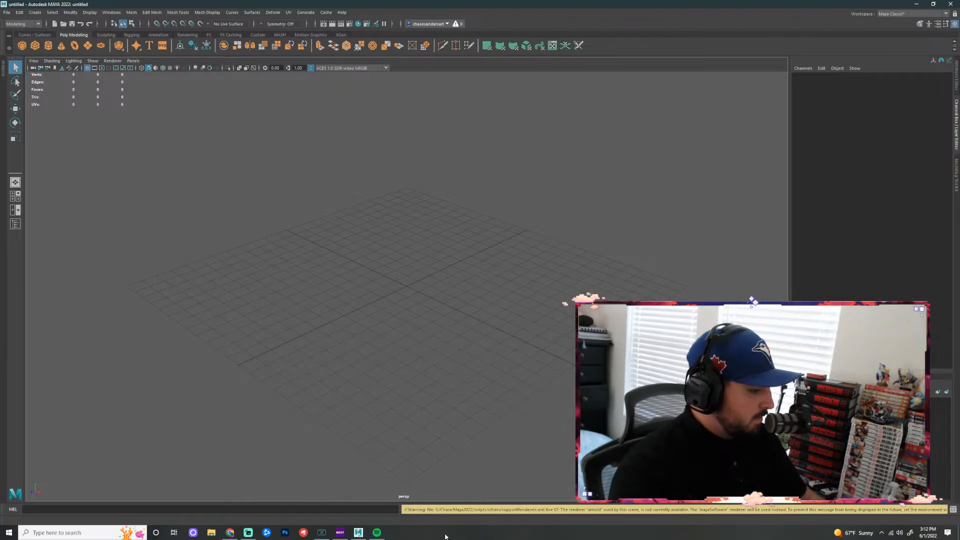
{"action": "right_click", "coordinate": [563, 532]}
{"action": "left_click", "coordinate": [494, 496]}
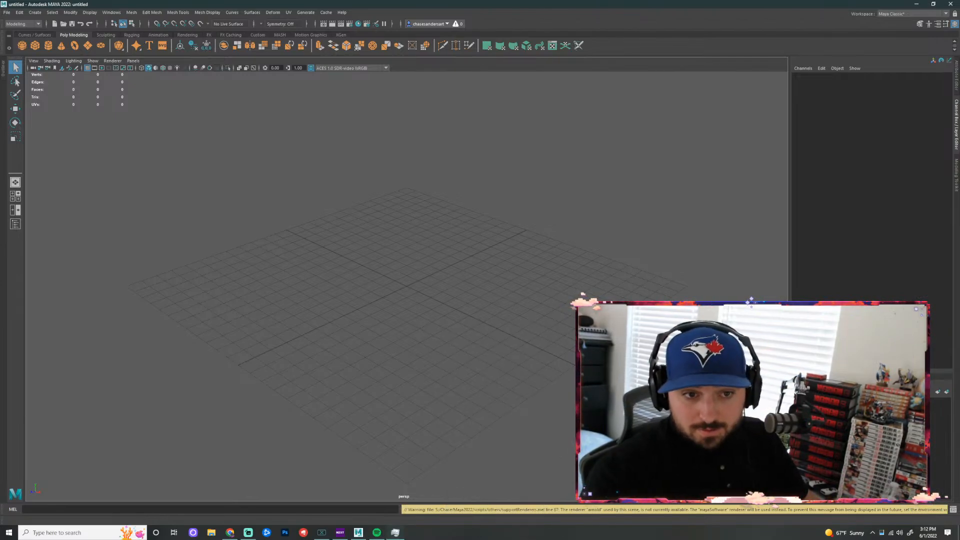
{"action": "key", "text": "alt+Tab"}
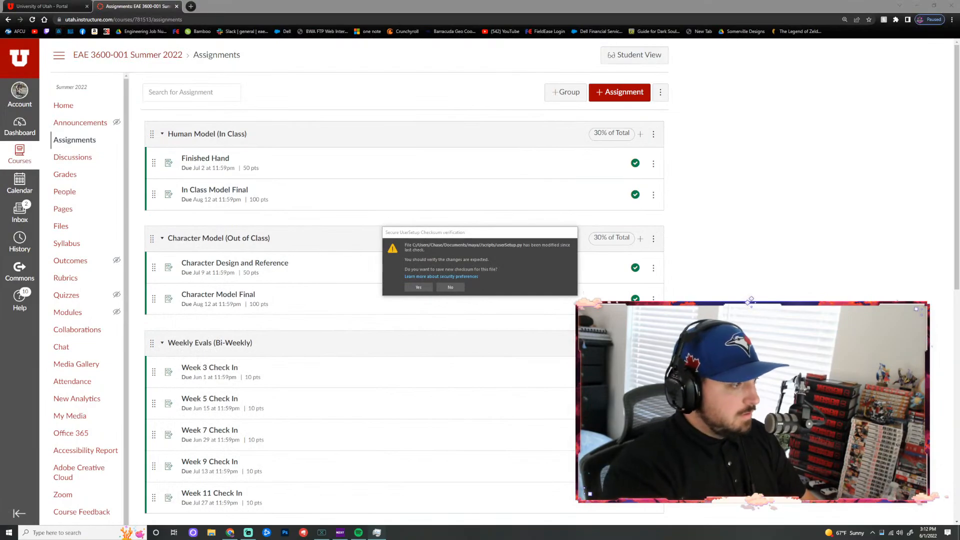
Step: Accept saving a new checksum for userSetup.py and minimize Chrome to reveal the desktop
{"action": "left_click", "coordinate": [424, 287]}
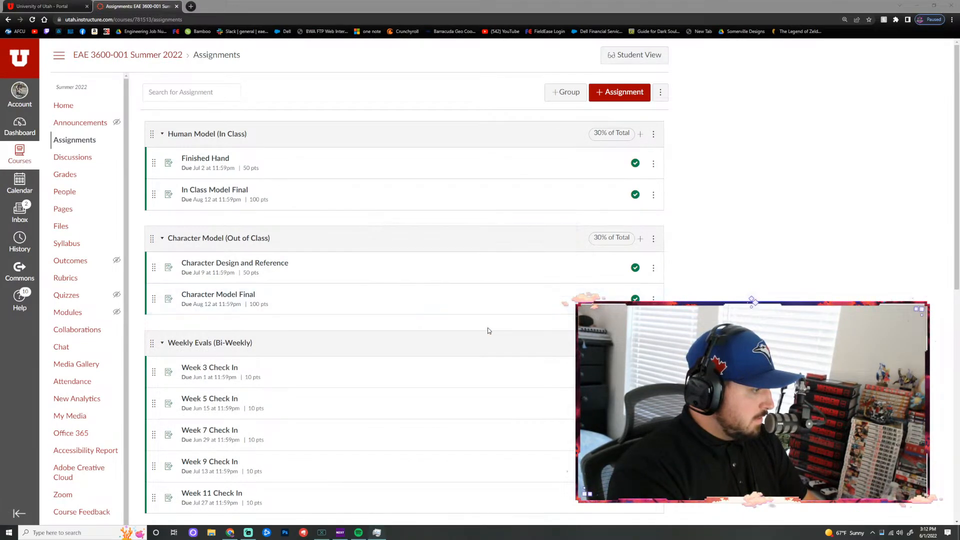
{"action": "left_click", "coordinate": [904, 5]}
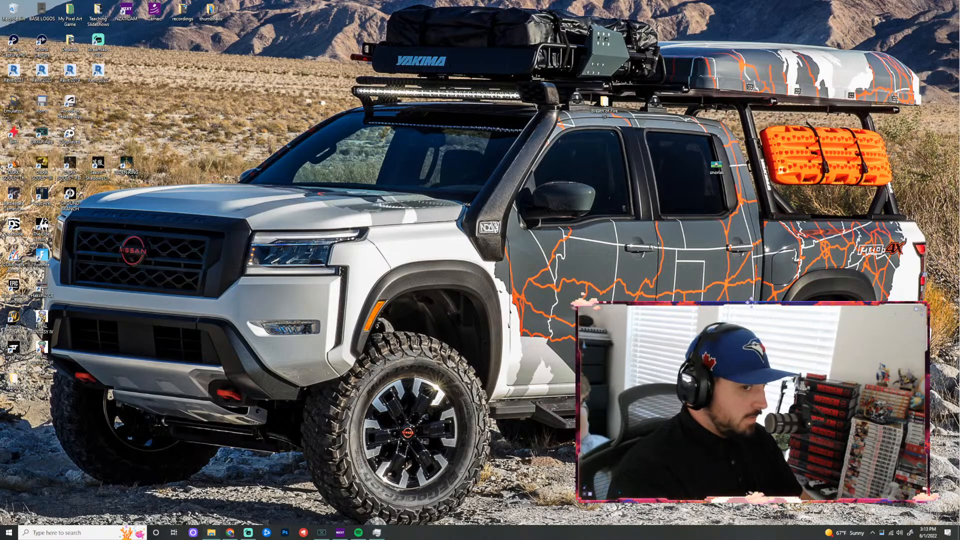
{"action": "mouse_move", "coordinate": [959, 148]}
{"action": "left_mouse_down"}
{"action": "mouse_move", "coordinate": [534, 145]}
{"action": "mouse_move", "coordinate": [957, 135]}
{"action": "left_mouse_up"}
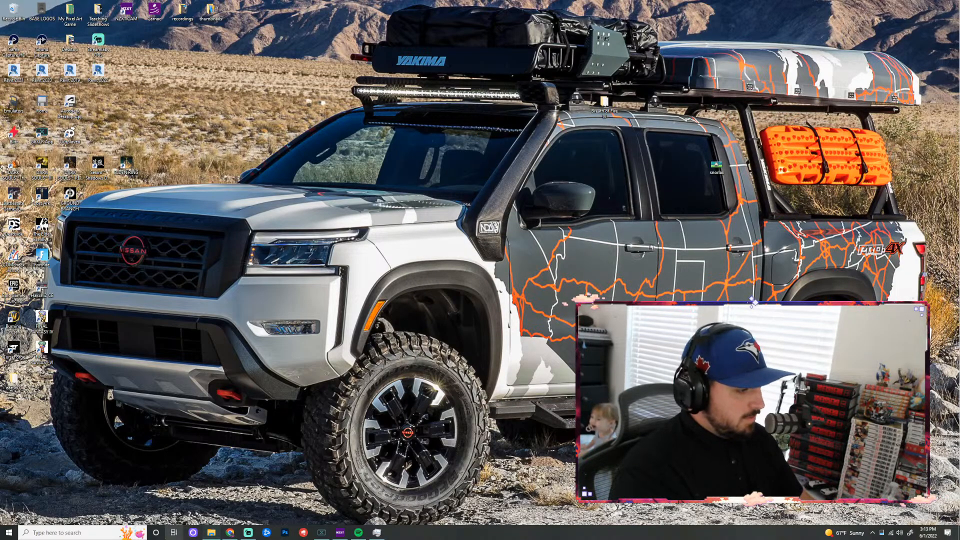
Step: Search Windows for maya, launch Maya 2022 and dismiss the What's New Highlight Settings dialog
{"action": "left_click", "coordinate": [84, 534]}
{"action": "type", "text": "maya"}
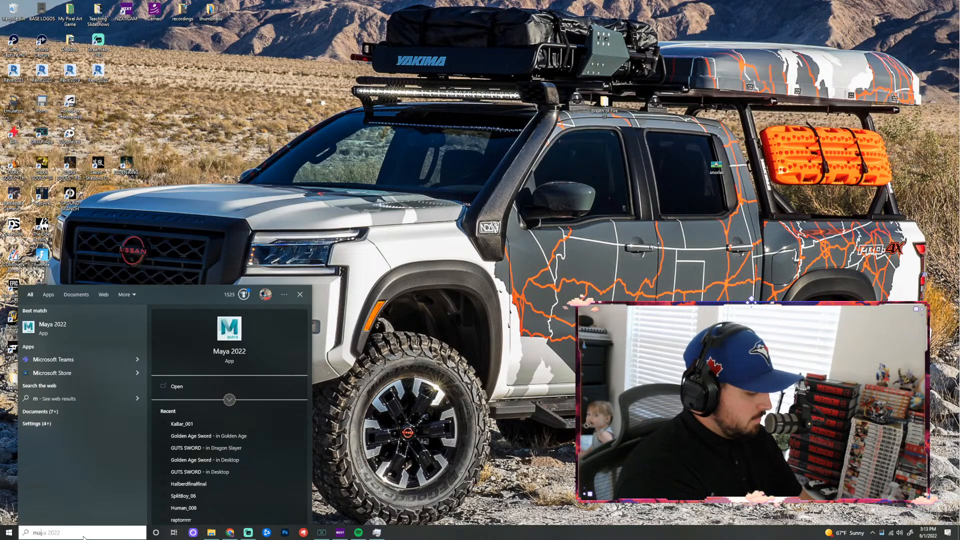
{"action": "left_click", "coordinate": [82, 327]}
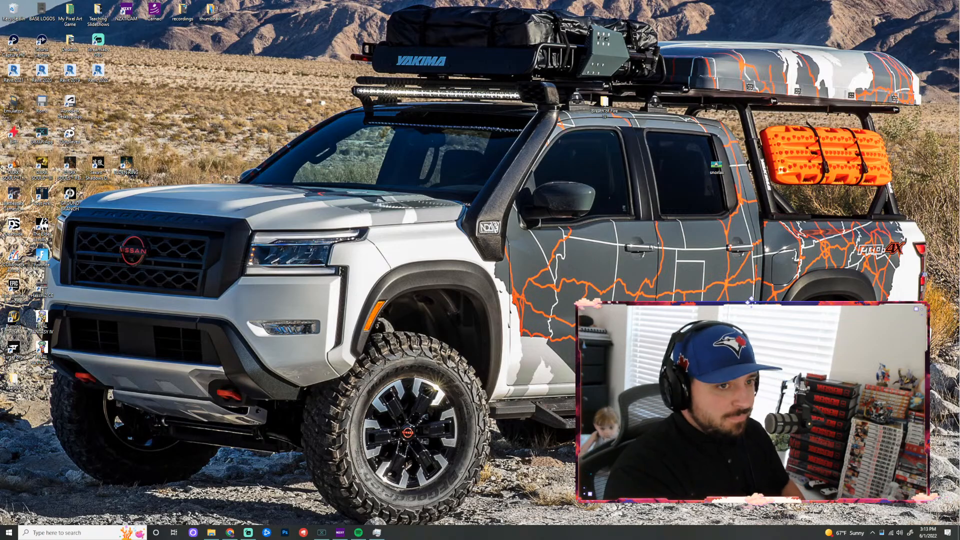
{"action": "mouse_move", "coordinate": [959, 170]}
{"action": "left_mouse_down"}
{"action": "mouse_move", "coordinate": [782, 166]}
{"action": "mouse_move", "coordinate": [655, 144]}
{"action": "mouse_move", "coordinate": [959, 167]}
{"action": "left_mouse_up"}
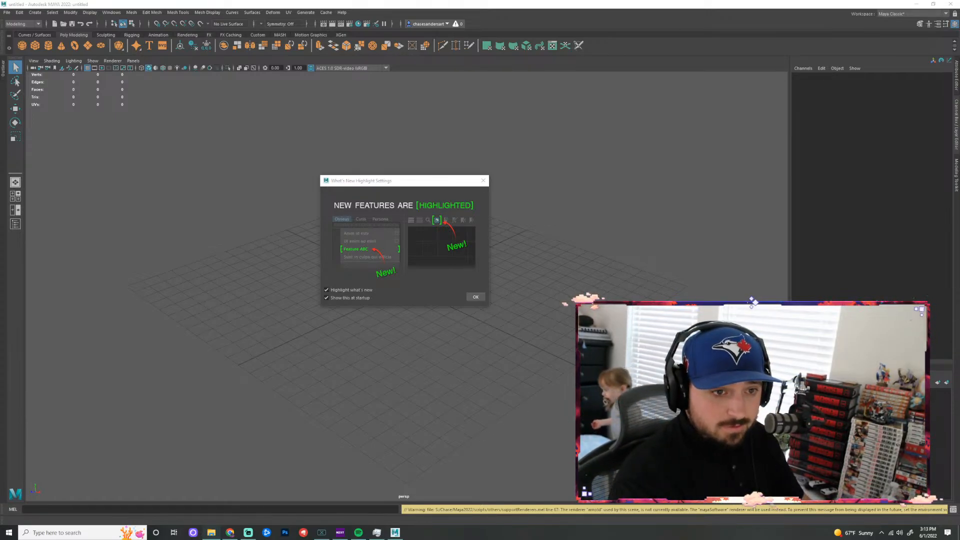
{"action": "left_click", "coordinate": [475, 297]}
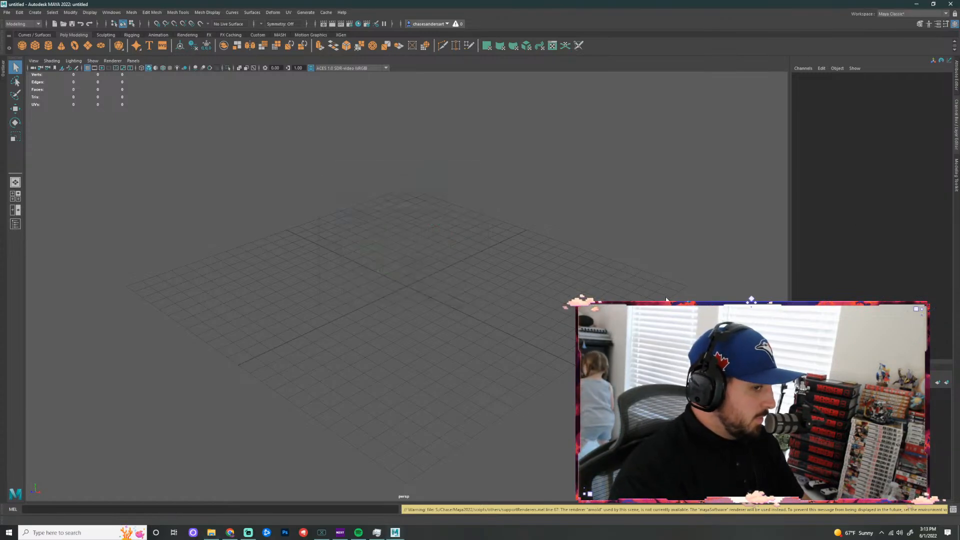
Step: Import the Hand_001 model into the empty Maya scene
{"action": "left_click_drag", "start_coordinate": [959, 227], "coordinate": [750, 302]}
{"action": "scroll", "coordinate": [482, 236], "scroll_direction": "down", "scroll_amount": 5}
{"action": "key", "text": "super"}
{"action": "key", "text": "super"}
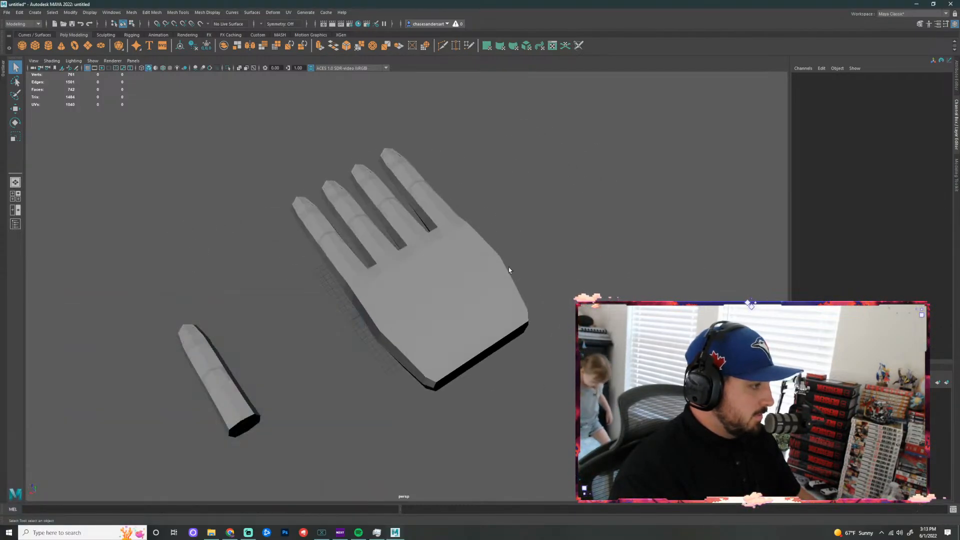
Step: Select the hand mesh, examine its fingers from the fingertip end, and clear the selection
{"action": "left_click", "coordinate": [505, 271]}
{"action": "scroll", "coordinate": [573, 338], "scroll_direction": "down", "scroll_amount": 4}
{"action": "left_click_drag", "start_coordinate": [573, 338], "coordinate": [363, 295], "text": "alt"}
{"action": "key", "text": "super"}
{"action": "key", "text": "super"}
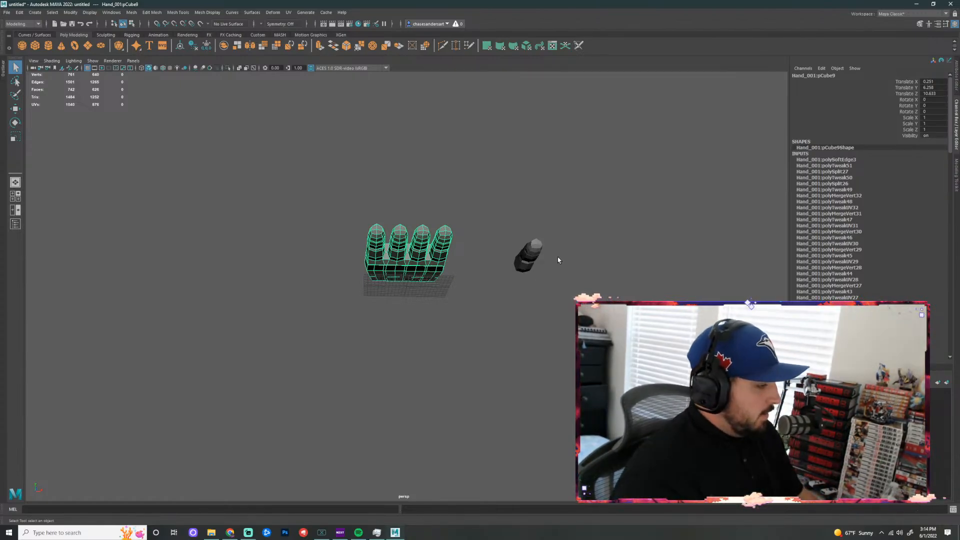
{"action": "left_click", "coordinate": [506, 317]}
{"action": "left_click_drag", "start_coordinate": [507, 317], "coordinate": [476, 313], "text": "alt"}
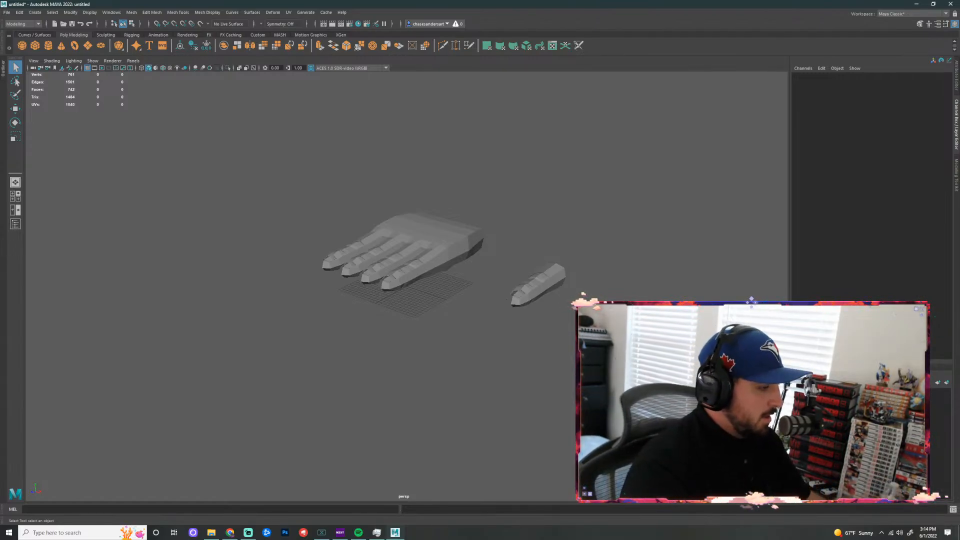
Step: Examine the palm, the four attached fingers and the separate finger mesh up close and from several angles
{"action": "scroll", "coordinate": [493, 311], "scroll_direction": "down", "scroll_amount": 2}
{"action": "scroll", "coordinate": [458, 271], "scroll_direction": "up", "scroll_amount": 4}
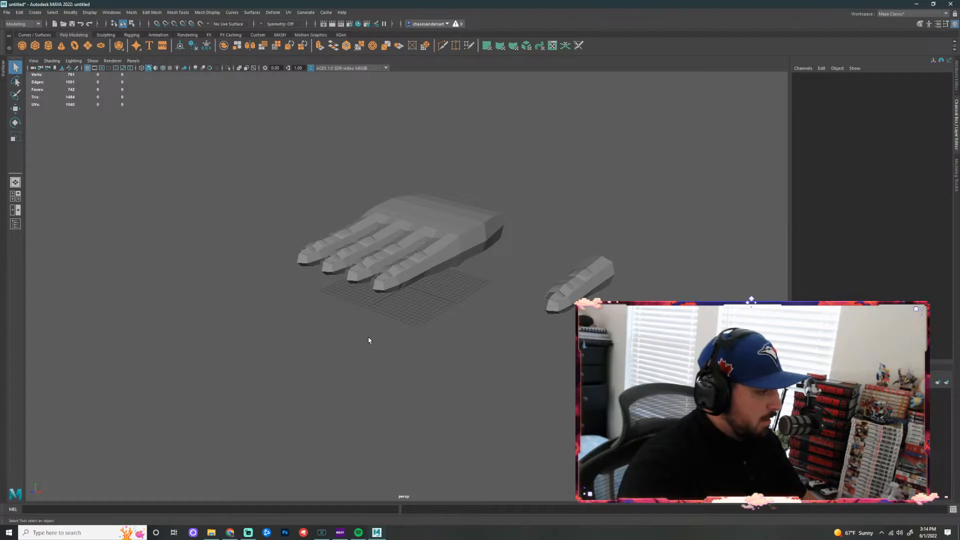
{"action": "scroll", "coordinate": [451, 235], "scroll_direction": "up", "scroll_amount": 2}
{"action": "scroll", "coordinate": [592, 265], "scroll_direction": "up", "scroll_amount": 2}
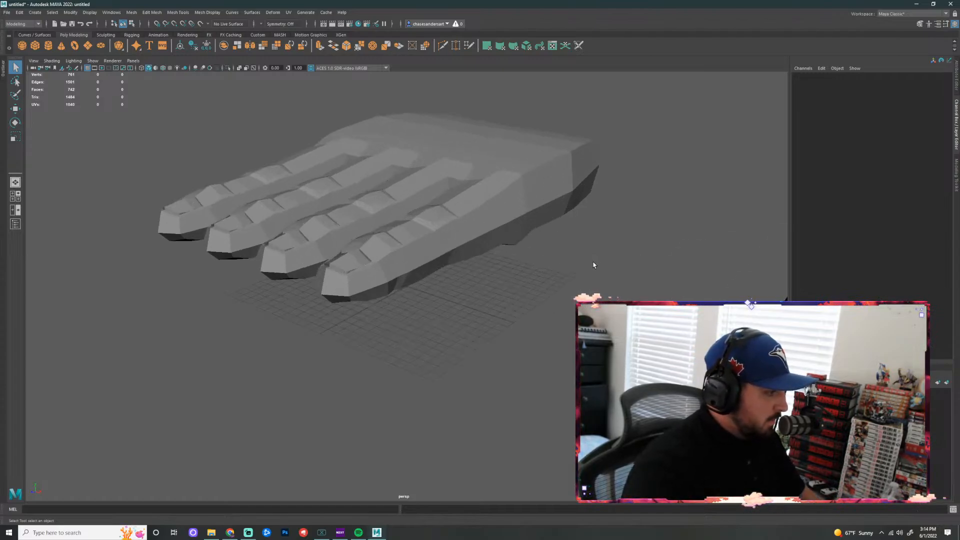
{"action": "scroll", "coordinate": [605, 262], "scroll_direction": "down", "scroll_amount": 3}
{"action": "scroll", "coordinate": [517, 286], "scroll_direction": "down", "scroll_amount": 2}
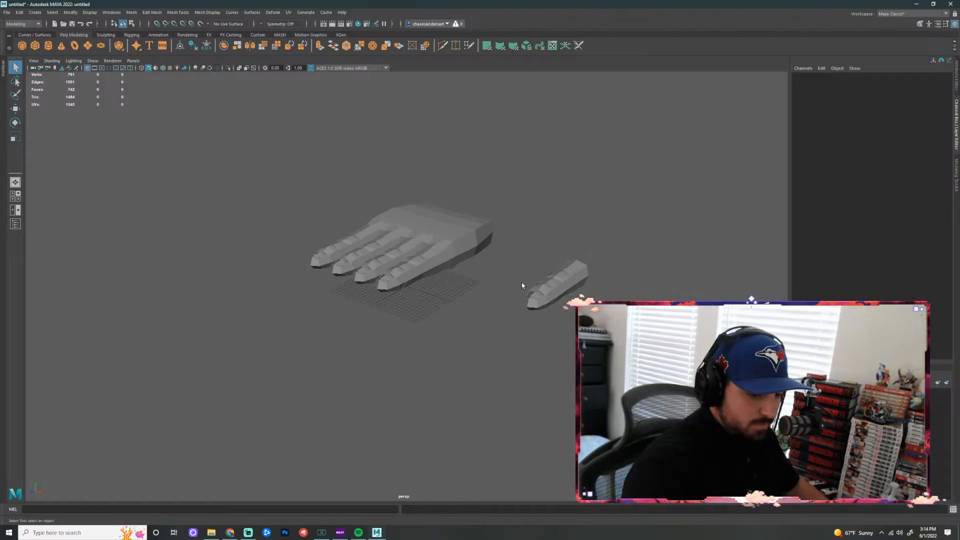
{"action": "left_click_drag", "start_coordinate": [480, 272], "coordinate": [513, 266], "text": "alt"}
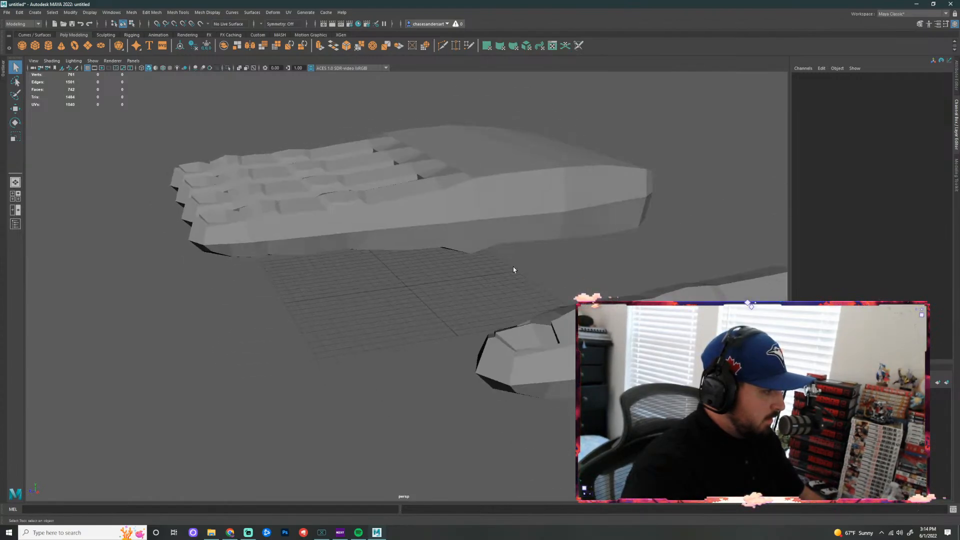
{"action": "scroll", "coordinate": [584, 283], "scroll_direction": "down", "scroll_amount": 4}
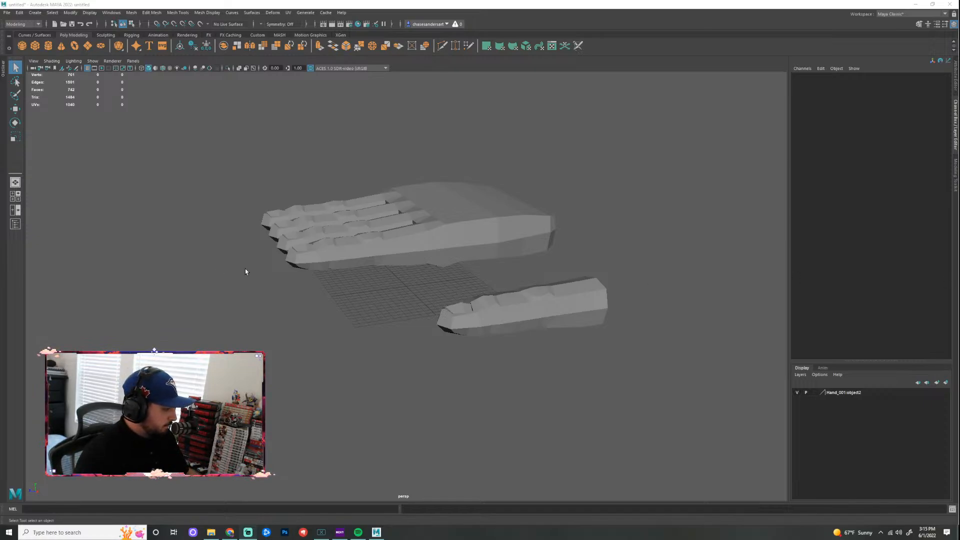
{"action": "scroll", "coordinate": [616, 343], "scroll_direction": "down", "scroll_amount": 4}
{"action": "left_click_drag", "start_coordinate": [615, 343], "coordinate": [750, 278], "text": "alt"}
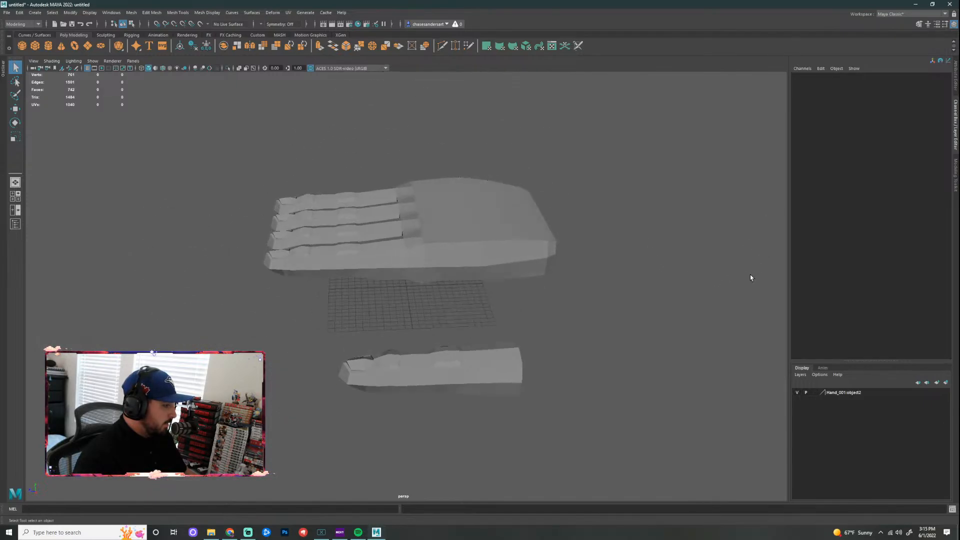
{"action": "left_click_drag", "start_coordinate": [593, 259], "coordinate": [505, 299], "text": "alt"}
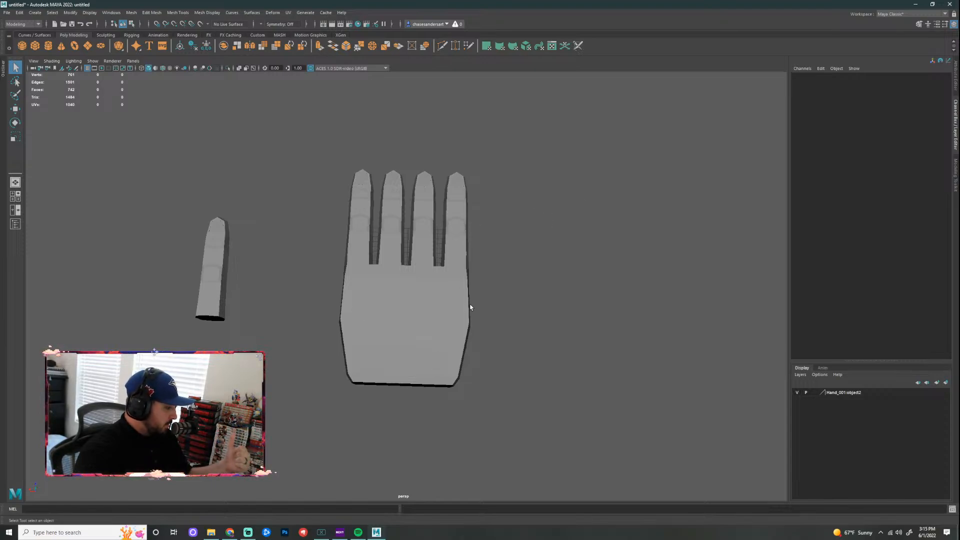
Step: Select the hand mesh and examine its edge topology from above, from the open wrist end and from the fingertips
{"action": "left_click", "coordinate": [443, 326]}
{"action": "left_click_drag", "start_coordinate": [461, 349], "coordinate": [418, 352], "text": "alt"}
{"action": "left_click_drag", "start_coordinate": [426, 284], "coordinate": [419, 216], "text": "alt"}
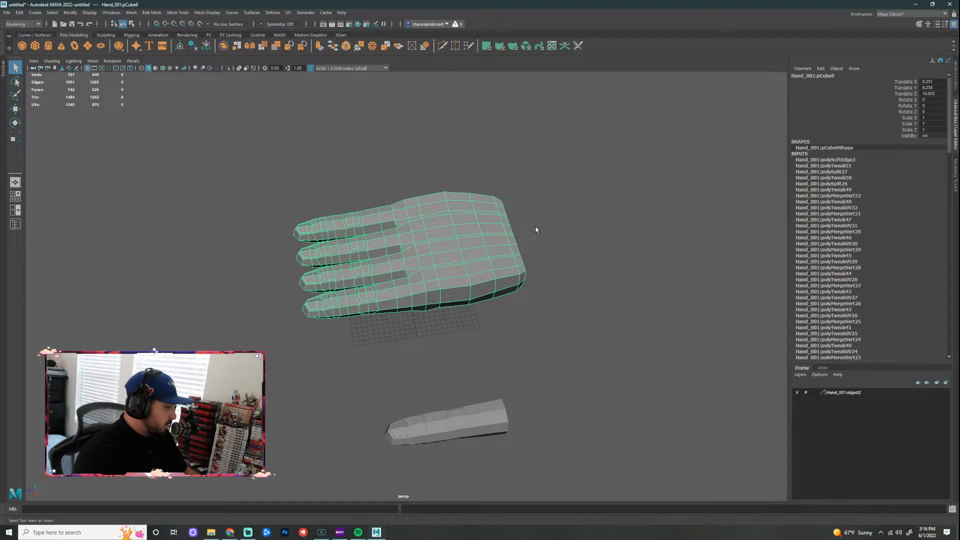
{"action": "left_click_drag", "start_coordinate": [582, 350], "coordinate": [555, 354], "text": "alt"}
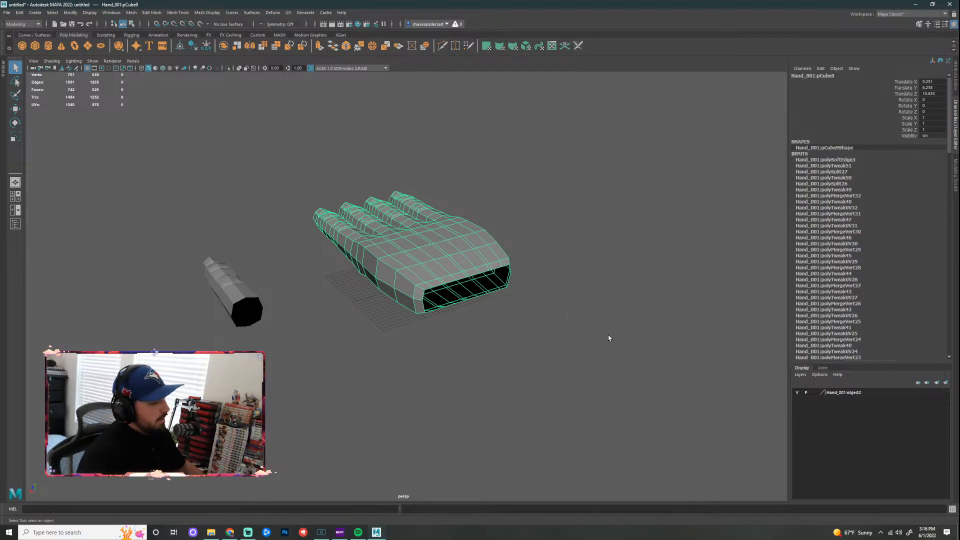
{"action": "scroll", "coordinate": [533, 280], "scroll_direction": "down", "scroll_amount": 3}
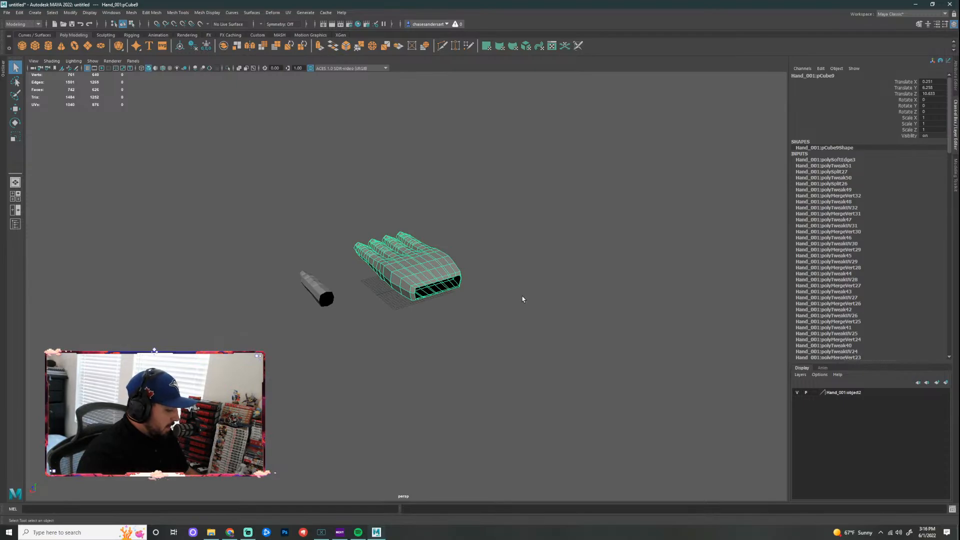
{"action": "left_click_drag", "start_coordinate": [516, 281], "coordinate": [558, 315], "text": "alt"}
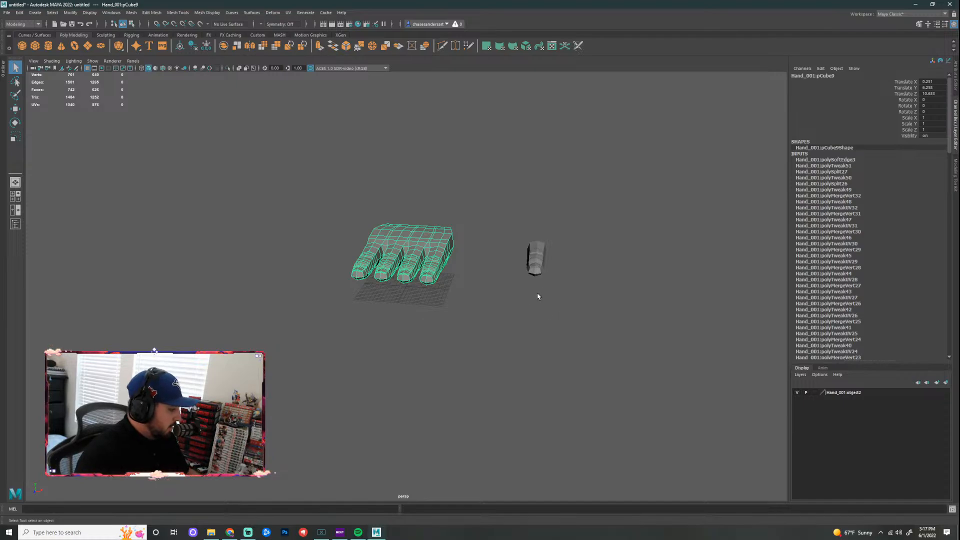
Step: Examine the hand and the separate finger from the fingertip end, the side and above, and clear the selection
{"action": "right_click_drag", "start_coordinate": [442, 299], "coordinate": [474, 286], "text": "alt"}
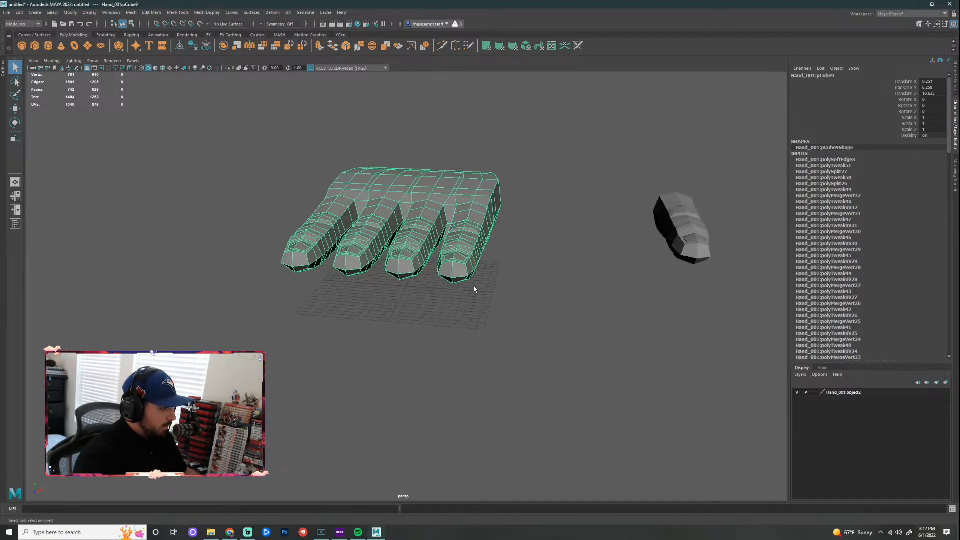
{"action": "left_click_drag", "start_coordinate": [602, 259], "coordinate": [538, 260], "text": "alt"}
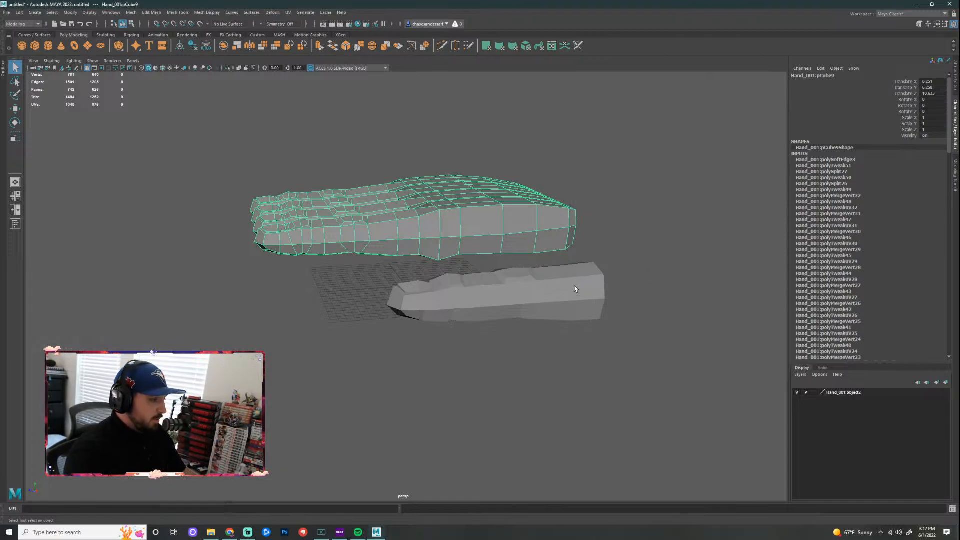
{"action": "scroll", "coordinate": [602, 262], "scroll_direction": "down", "scroll_amount": 2}
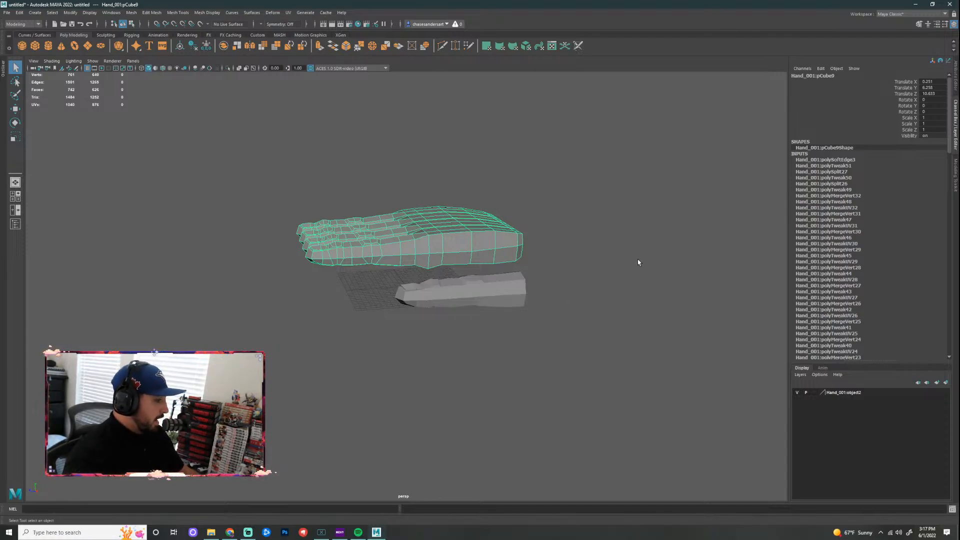
{"action": "left_click_drag", "start_coordinate": [619, 220], "coordinate": [533, 252], "text": "alt"}
{"action": "left_click", "coordinate": [533, 277]}
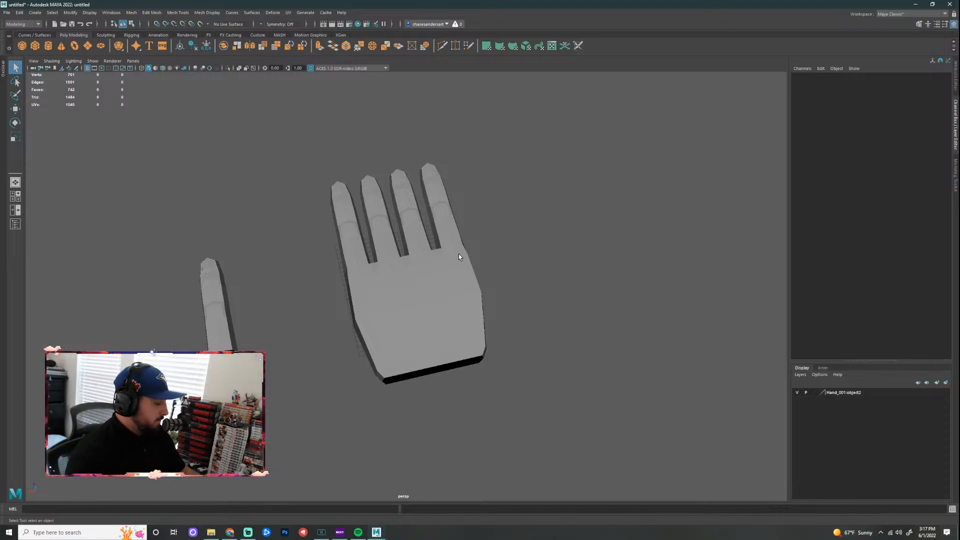
{"action": "scroll", "coordinate": [452, 246], "scroll_direction": "down", "scroll_amount": 3}
{"action": "scroll", "coordinate": [469, 242], "scroll_direction": "up", "scroll_amount": 3}
{"action": "left_click_drag", "start_coordinate": [530, 238], "coordinate": [463, 250], "text": "alt"}
{"action": "scroll", "coordinate": [544, 259], "scroll_direction": "up", "scroll_amount": 2}
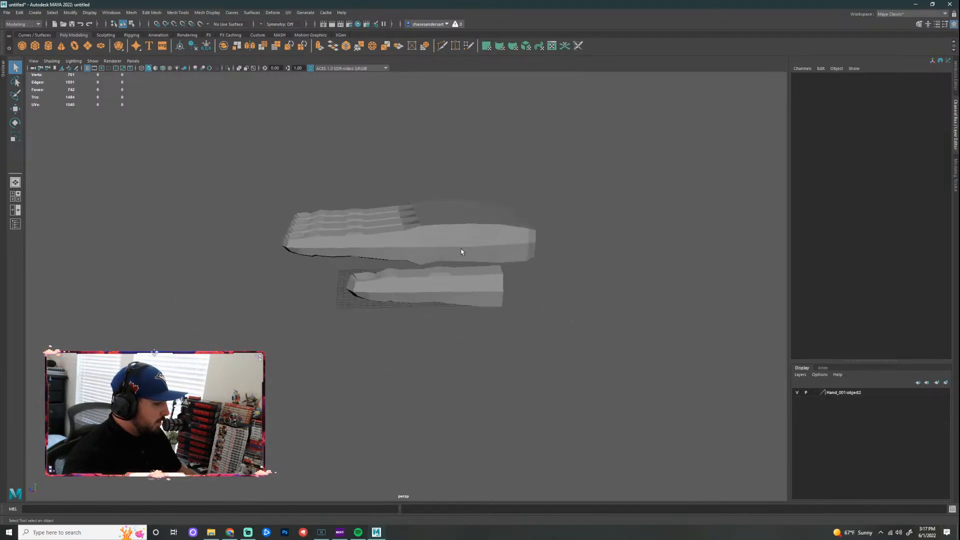
Step: Select the hand mesh and examine the edge topology along the side of the palm facing the separate finger
{"action": "left_click", "coordinate": [563, 244]}
{"action": "middle_click_drag", "start_coordinate": [563, 244], "coordinate": [460, 234], "text": "alt"}
{"action": "scroll", "coordinate": [470, 215], "scroll_direction": "up", "scroll_amount": 3}
{"action": "left_click_drag", "start_coordinate": [470, 214], "coordinate": [469, 235], "text": "alt"}
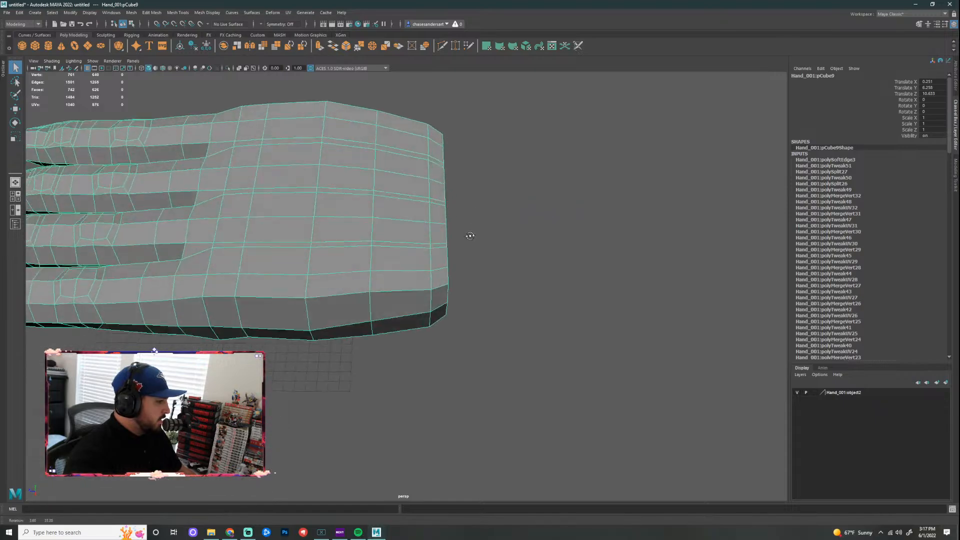
{"action": "middle_click_drag", "start_coordinate": [469, 236], "coordinate": [572, 193], "text": "alt"}
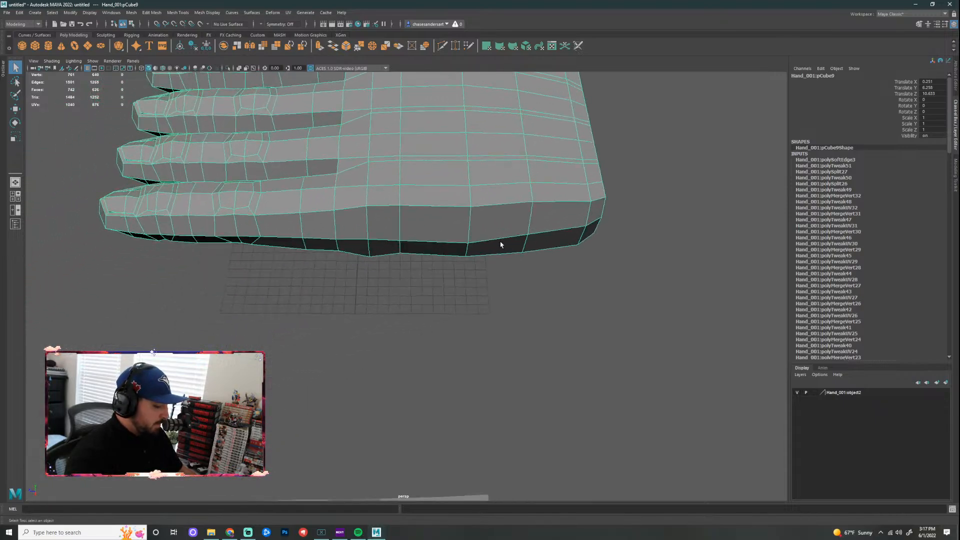
{"action": "left_click_drag", "start_coordinate": [550, 218], "coordinate": [429, 309], "text": "alt"}
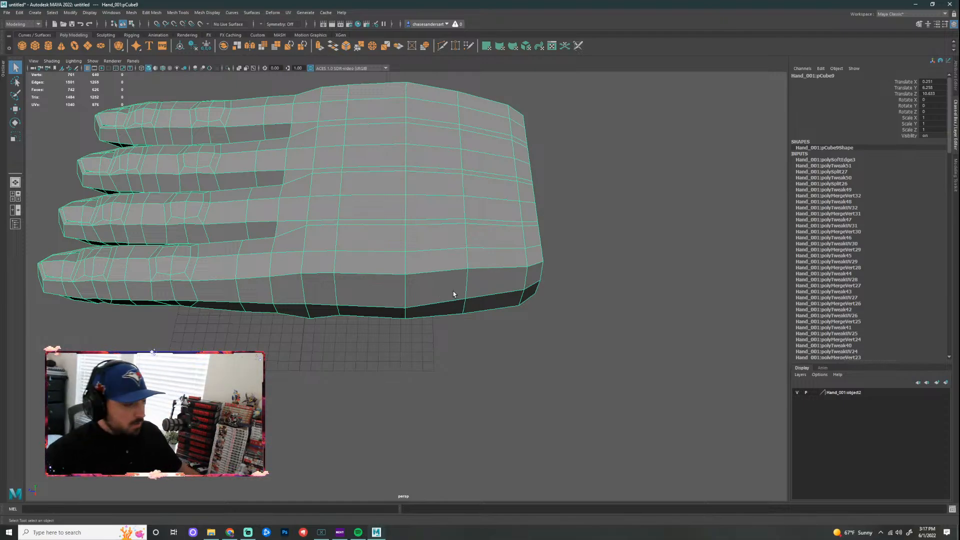
{"action": "right_click_drag", "start_coordinate": [445, 285], "coordinate": [451, 315]}
{"action": "left_click_drag", "start_coordinate": [523, 352], "coordinate": [499, 330], "text": "alt"}
{"action": "left_click_drag", "start_coordinate": [467, 268], "coordinate": [412, 356], "text": "alt"}
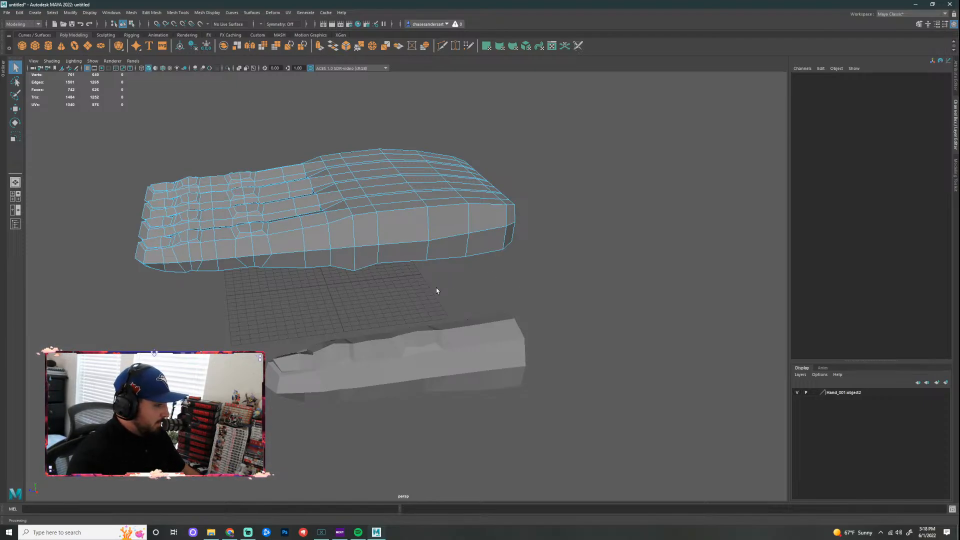
{"action": "scroll", "coordinate": [503, 254], "scroll_direction": "up", "scroll_amount": 5}
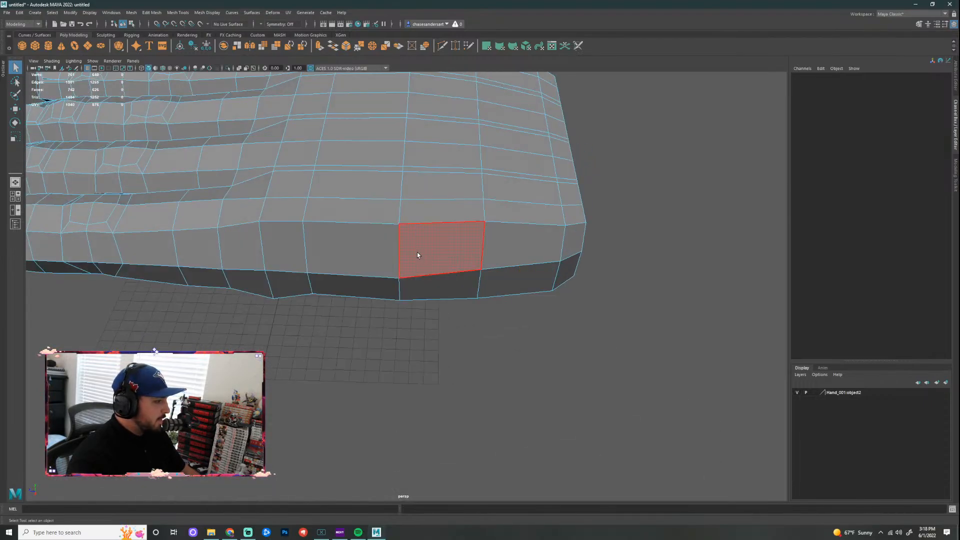
{"action": "left_click_drag", "start_coordinate": [464, 356], "coordinate": [450, 335], "text": "alt"}
{"action": "left_click", "coordinate": [387, 176]}
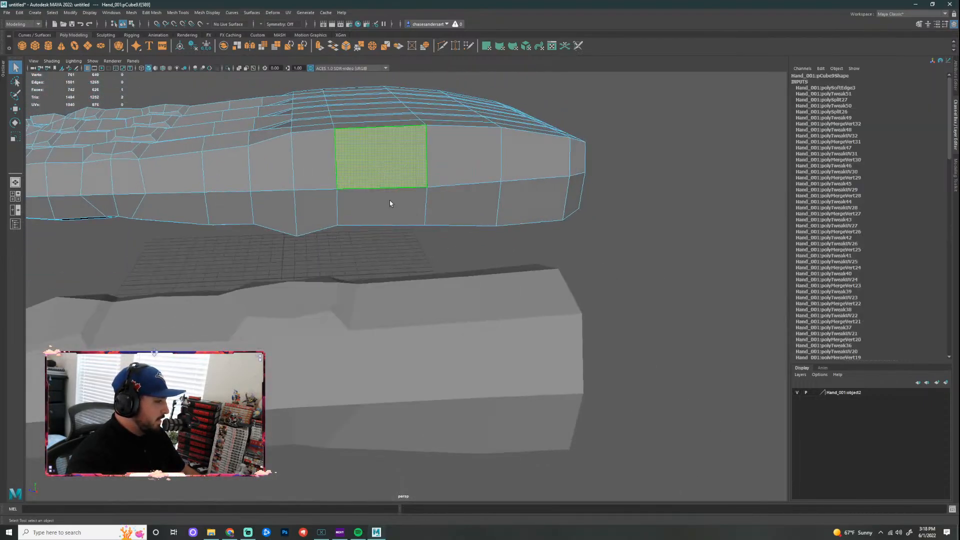
{"action": "left_click", "coordinate": [389, 204], "text": "shift"}
{"action": "left_click", "coordinate": [458, 209], "text": "shift"}
{"action": "left_click", "coordinate": [453, 159], "text": "shift"}
{"action": "key", "text": "Delete"}
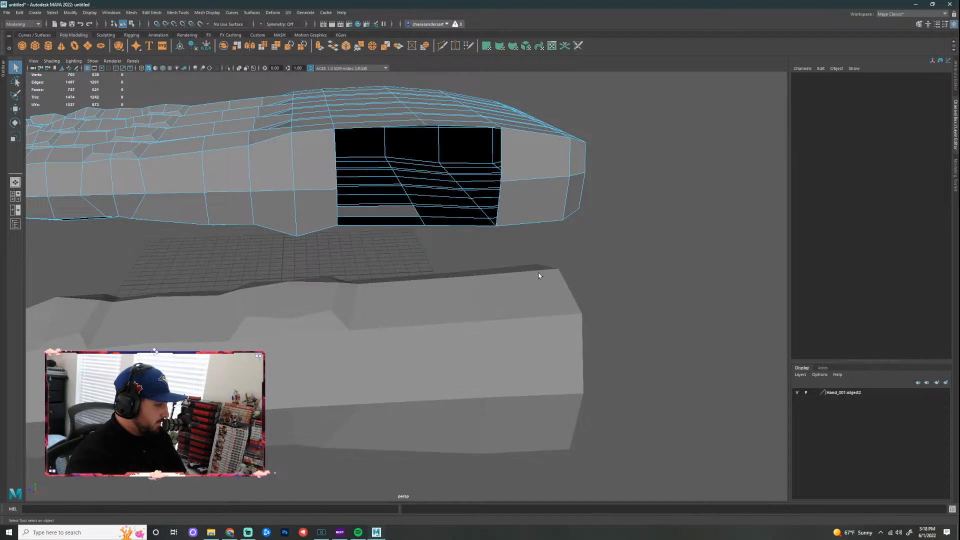
{"action": "key", "text": "ctrl+z"}
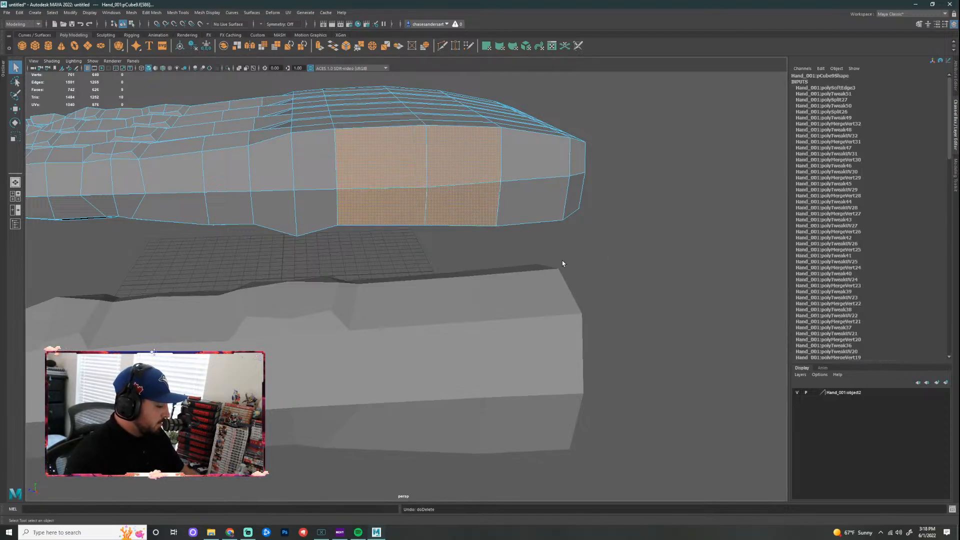
Step: Hide the viewport grid, check the selected faces on the palm's underside, and clear the face selection
{"action": "left_click_drag", "start_coordinate": [622, 262], "coordinate": [600, 253], "text": "alt"}
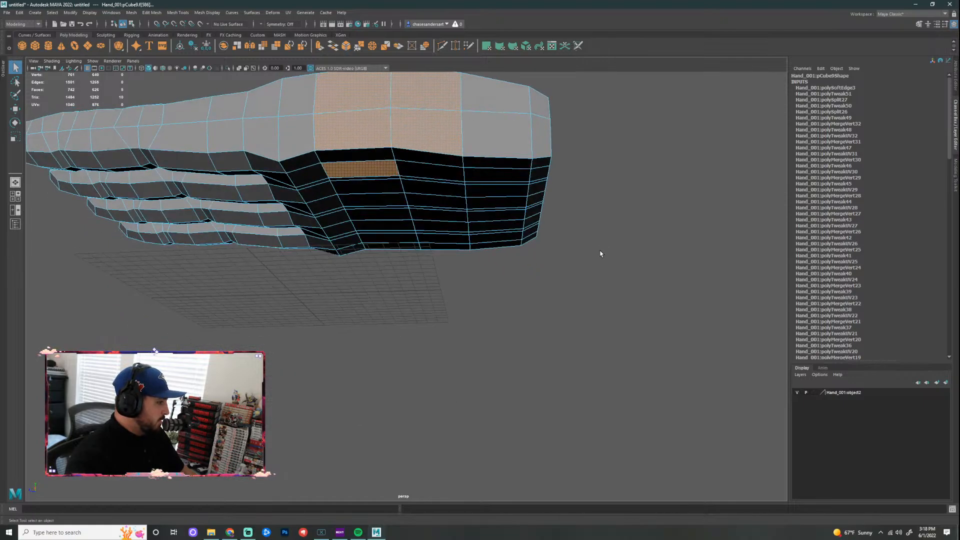
{"action": "left_click", "coordinate": [88, 69]}
{"action": "scroll", "coordinate": [440, 246], "scroll_direction": "up", "scroll_amount": 1}
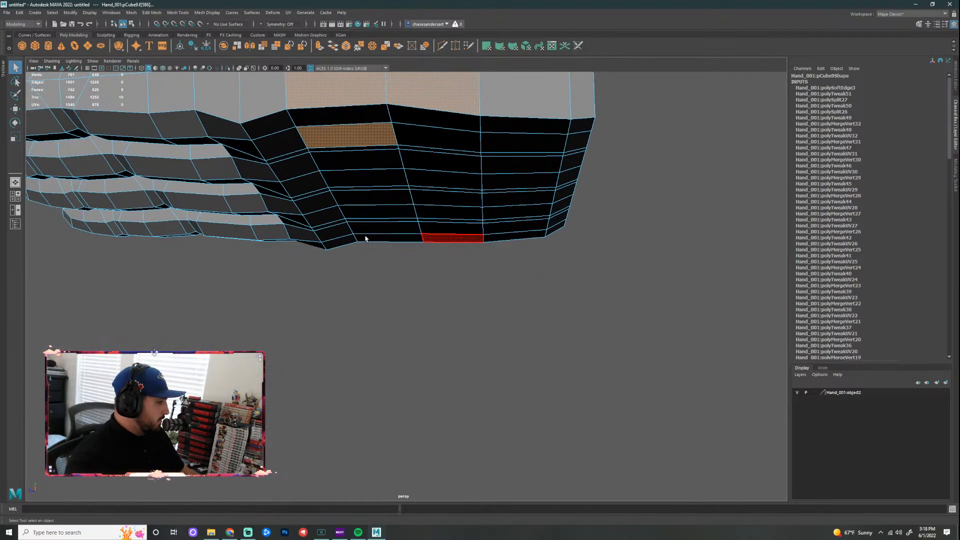
{"action": "left_click_drag", "start_coordinate": [366, 237], "coordinate": [370, 219], "text": "alt"}
{"action": "left_click", "coordinate": [628, 276]}
Step: Delete the two-by-two block of faces in the middle of the palm's side to open a hole for the thumb
{"action": "left_click_drag", "start_coordinate": [629, 365], "coordinate": [612, 270], "text": "alt"}
{"action": "right_click", "coordinate": [363, 137]}
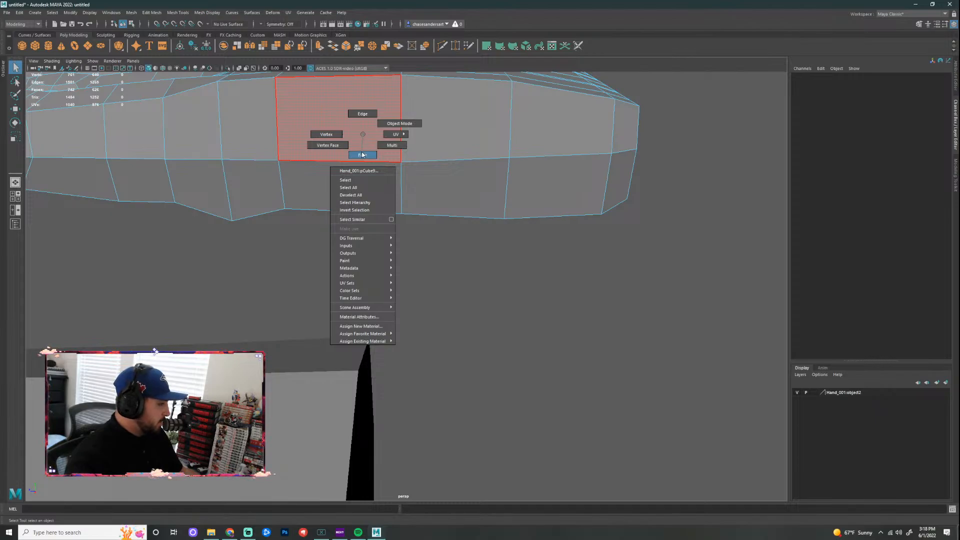
{"action": "left_click", "coordinate": [363, 154]}
{"action": "left_click", "coordinate": [361, 121]}
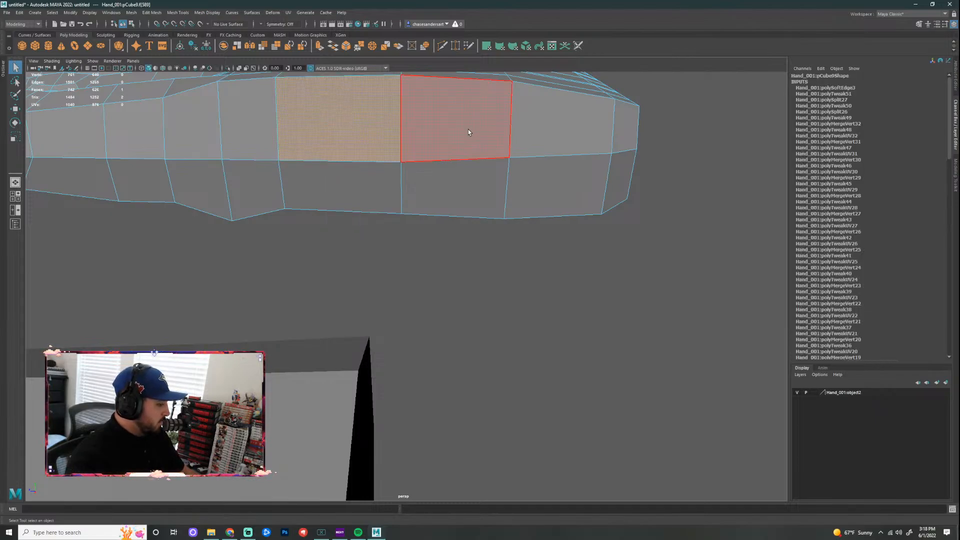
{"action": "left_click", "coordinate": [463, 128], "text": "shift"}
{"action": "left_click", "coordinate": [456, 180], "text": "shift"}
{"action": "left_click", "coordinate": [350, 186], "text": "shift"}
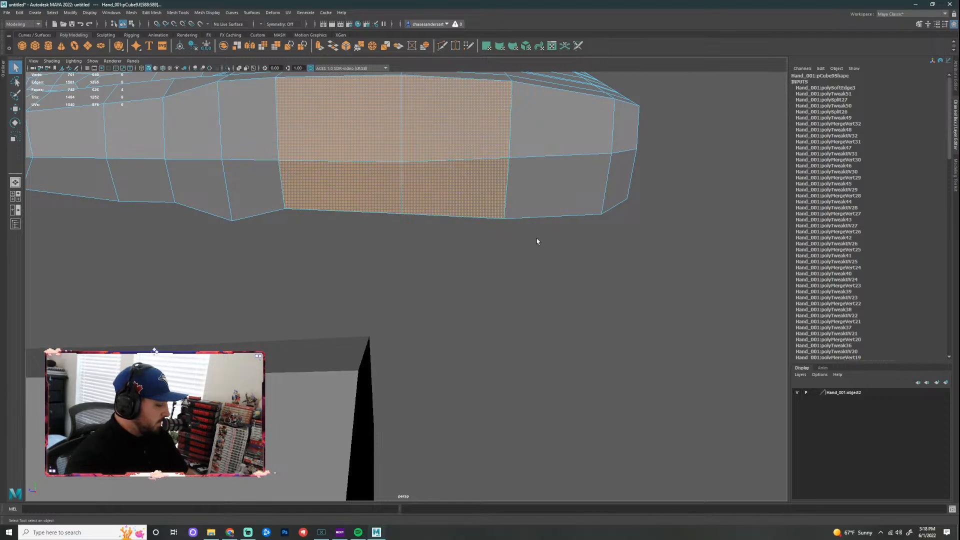
{"action": "key", "text": "Delete"}
{"action": "scroll", "coordinate": [623, 261], "scroll_direction": "down", "scroll_amount": 5}
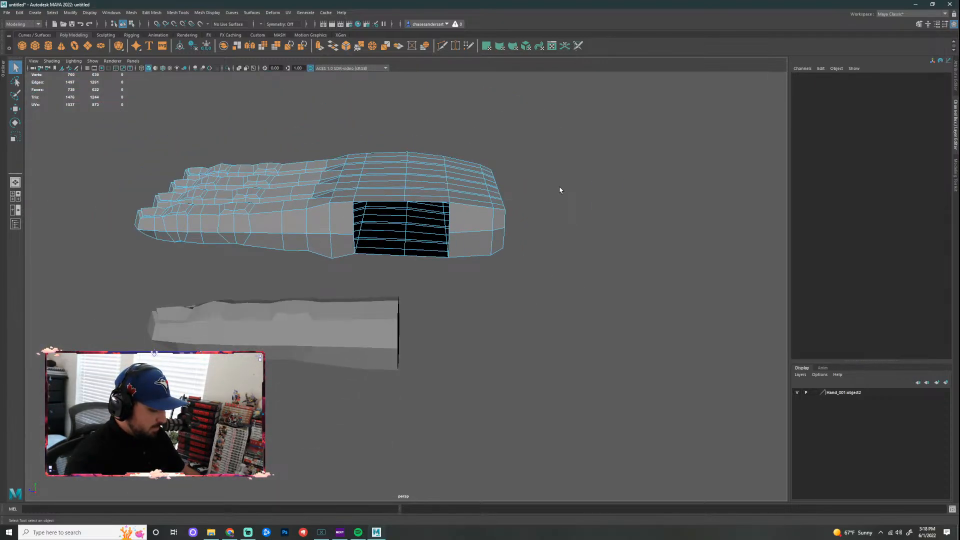
Step: Duplicate the separate finger and move the copy outward, away from the hand
{"action": "left_click_drag", "start_coordinate": [530, 274], "coordinate": [349, 290], "text": "alt"}
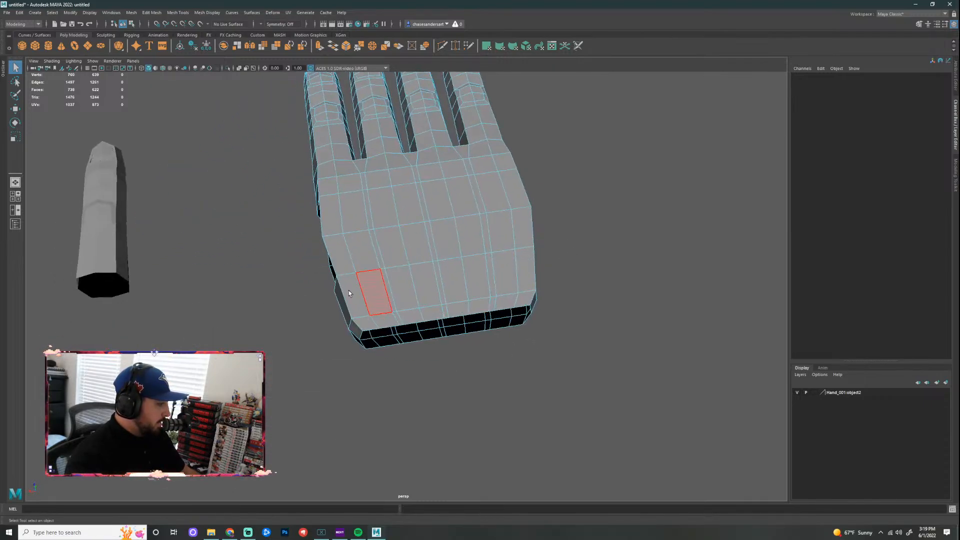
{"action": "left_click", "coordinate": [117, 234]}
{"action": "left_click_drag", "start_coordinate": [176, 229], "coordinate": [464, 287], "text": "alt"}
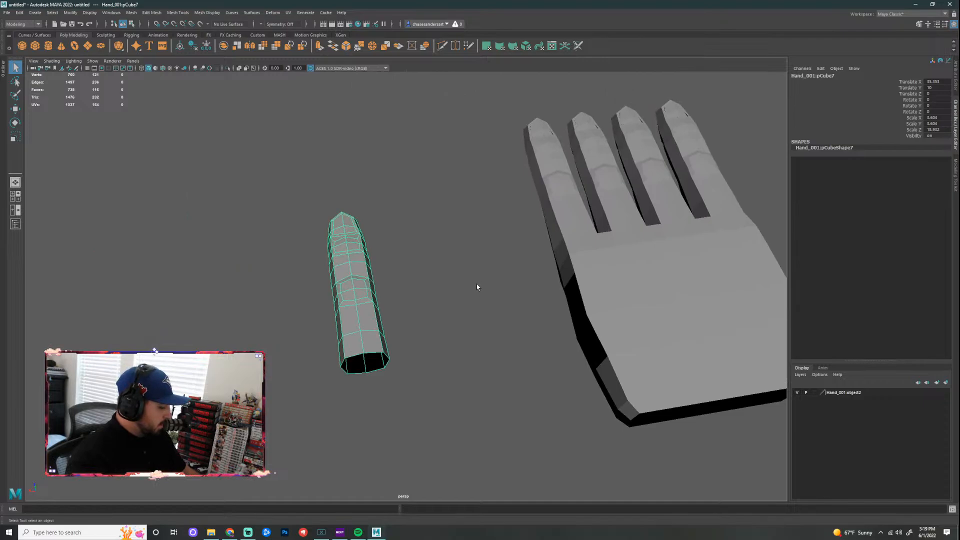
{"action": "key", "text": "ctrl+d"}
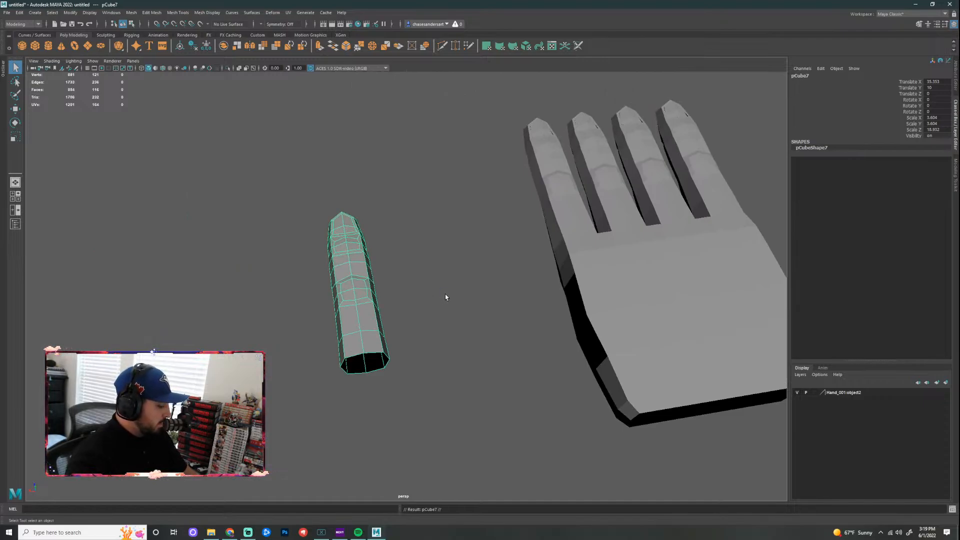
{"action": "key", "text": "w"}
{"action": "left_click_drag", "start_coordinate": [285, 299], "coordinate": [70, 322]}
{"action": "left_click", "coordinate": [75, 325]}
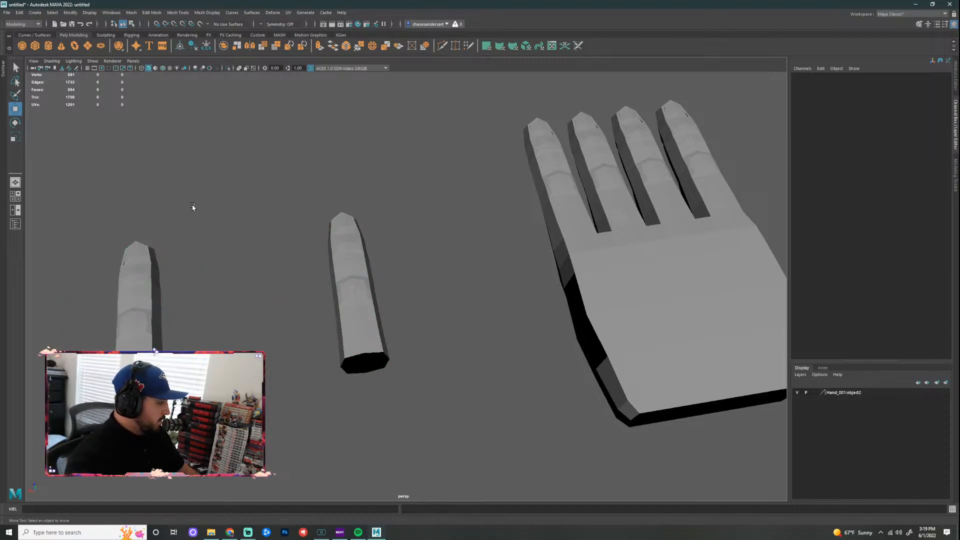
{"action": "left_click_drag", "start_coordinate": [175, 208], "coordinate": [80, 350]}
{"action": "left_click", "coordinate": [270, 254]}
Step: Delete the base half of the original separate finger's faces, keeping only the fingertip part
{"action": "right_click_drag", "start_coordinate": [270, 254], "coordinate": [420, 316], "text": "alt"}
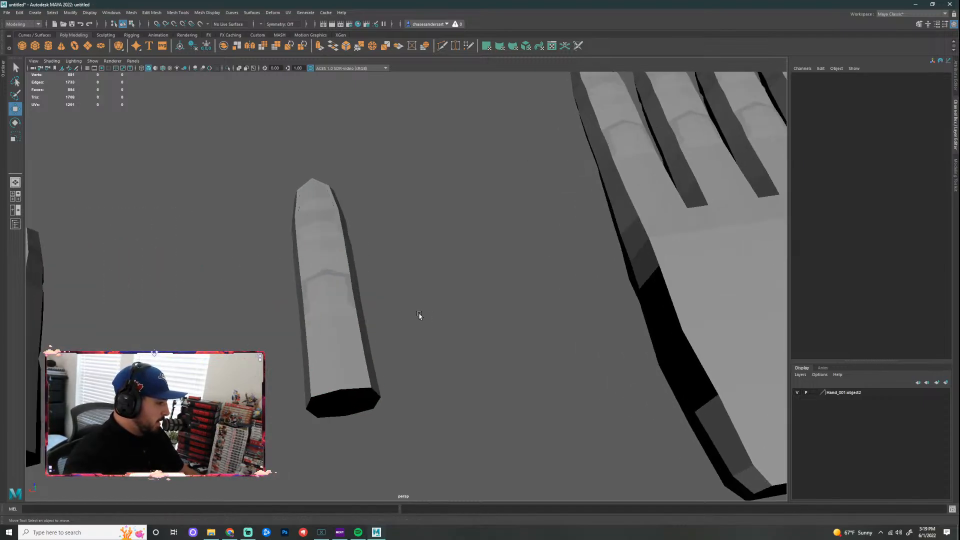
{"action": "left_click_drag", "start_coordinate": [377, 278], "coordinate": [434, 338], "text": "alt"}
{"action": "left_click", "coordinate": [434, 338]}
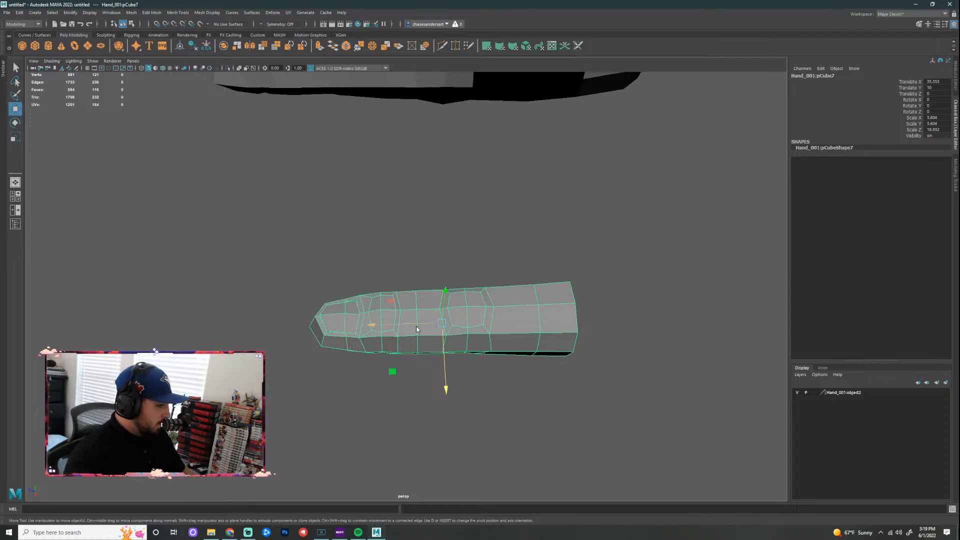
{"action": "right_click_drag", "start_coordinate": [416, 324], "coordinate": [421, 357]}
{"action": "left_click_drag", "start_coordinate": [660, 188], "coordinate": [427, 457]}
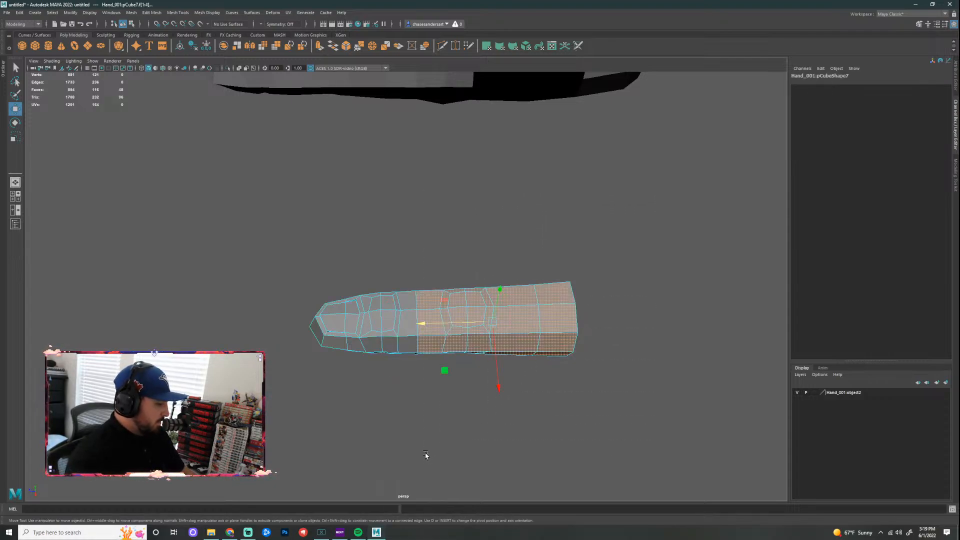
{"action": "key", "text": "Delete"}
Step: Scale the shortened finger up into a thicker thumb, to about 4.6 in X, 4.32 in Y and 20.26 in Z
{"action": "left_click_drag", "start_coordinate": [489, 392], "coordinate": [356, 250], "text": "alt"}
{"action": "left_click", "coordinate": [357, 242]}
{"action": "right_click_drag", "start_coordinate": [357, 243], "coordinate": [384, 228]}
{"action": "key", "text": "r"}
{"action": "left_click_drag", "start_coordinate": [339, 299], "coordinate": [364, 301]}
{"action": "left_click_drag", "start_coordinate": [345, 232], "coordinate": [343, 241]}
{"action": "left_click", "coordinate": [445, 235]}
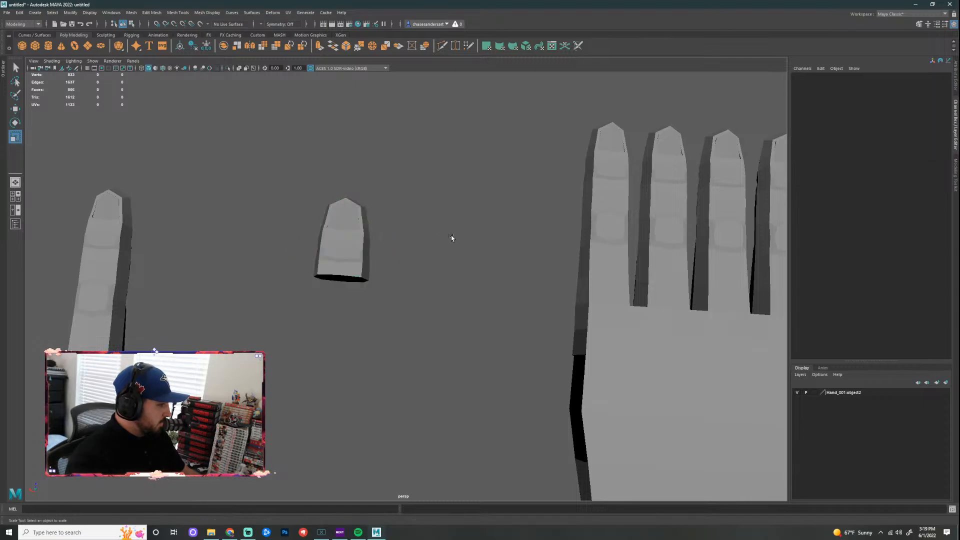
{"action": "scroll", "coordinate": [450, 235], "scroll_direction": "down", "scroll_amount": 1}
{"action": "left_click", "coordinate": [366, 258]}
{"action": "left_click_drag", "start_coordinate": [290, 292], "coordinate": [278, 294]}
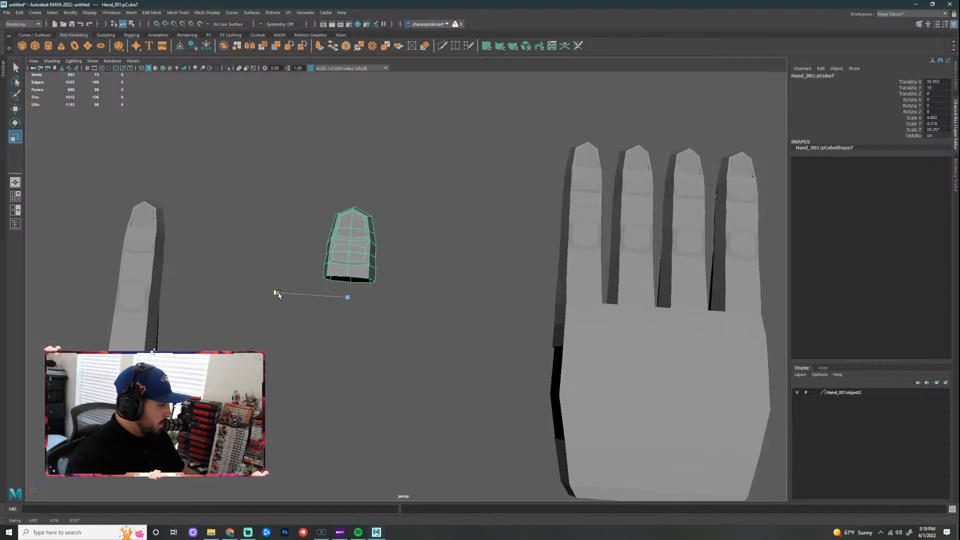
{"action": "left_click", "coordinate": [466, 236]}
{"action": "scroll", "coordinate": [440, 285], "scroll_direction": "down", "scroll_amount": 2}
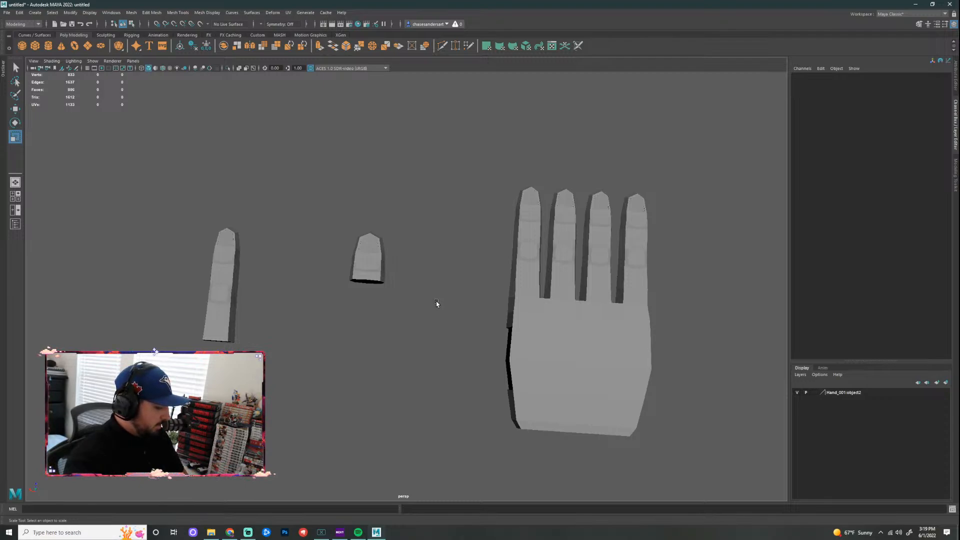
Step: Select the three vertices along the lower edge of the thumb's nail and move them slightly toward the thumb's base
{"action": "left_click", "coordinate": [365, 260]}
{"action": "scroll", "coordinate": [367, 235], "scroll_direction": "up", "scroll_amount": 3}
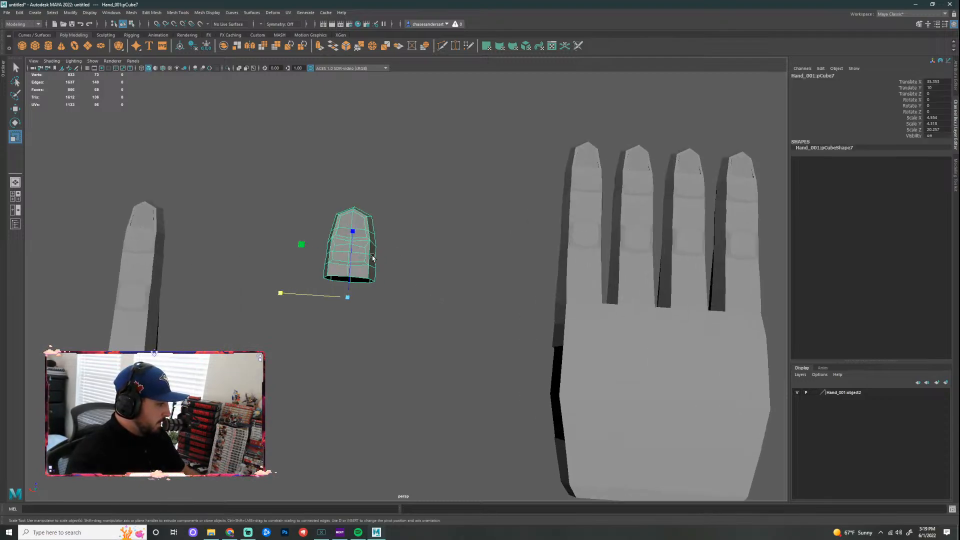
{"action": "middle_click_drag", "start_coordinate": [391, 237], "coordinate": [431, 243], "text": "alt"}
{"action": "scroll", "coordinate": [520, 280], "scroll_direction": "up", "scroll_amount": 3}
{"action": "right_click_drag", "start_coordinate": [423, 230], "coordinate": [413, 233]}
{"action": "left_click", "coordinate": [384, 219]}
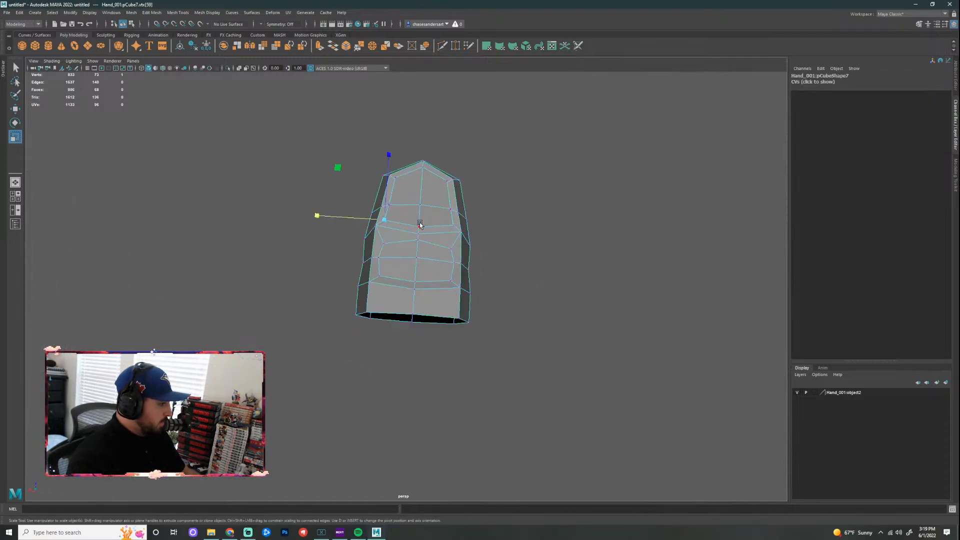
{"action": "scroll", "coordinate": [427, 218], "scroll_direction": "up", "scroll_amount": 3}
{"action": "left_click_drag", "start_coordinate": [429, 219], "coordinate": [457, 225], "text": "alt"}
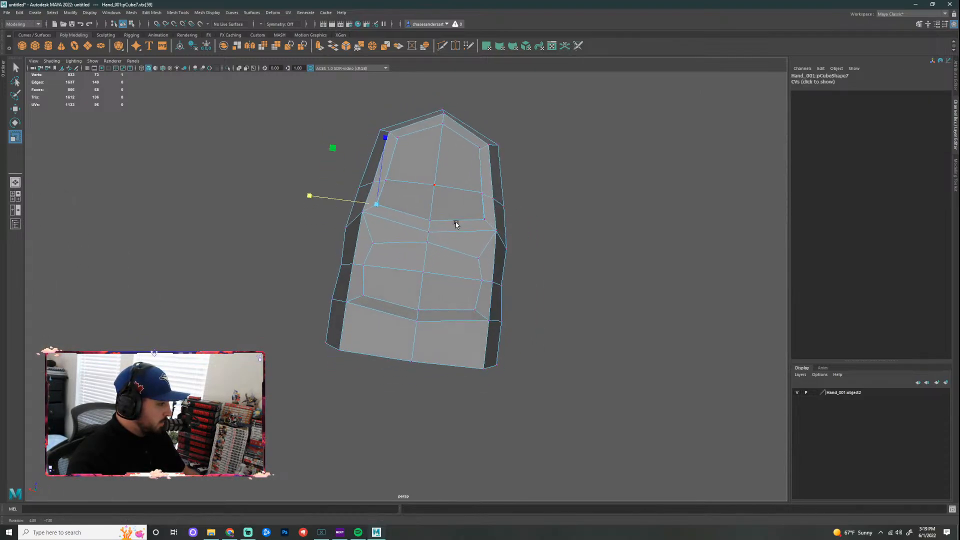
{"action": "left_click", "coordinate": [433, 219], "text": "shift"}
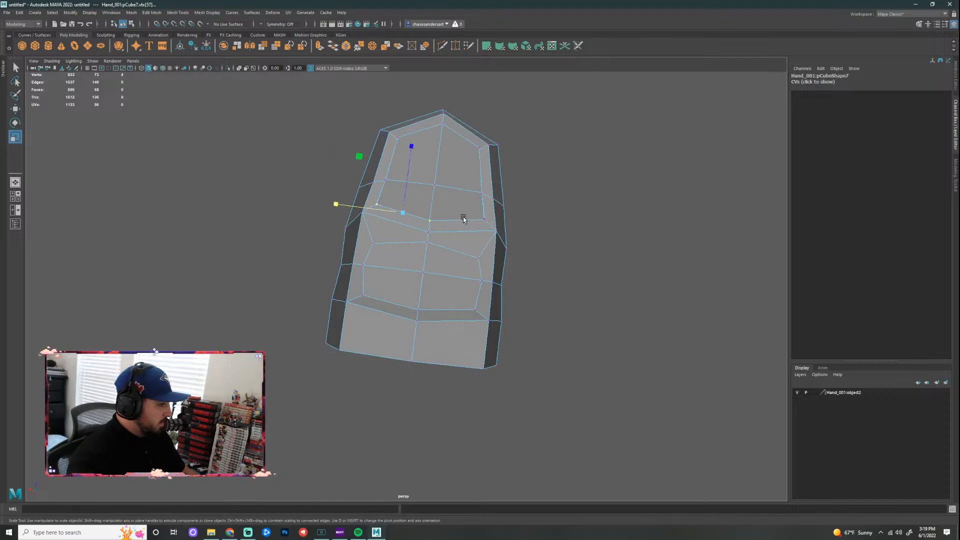
{"action": "left_click", "coordinate": [482, 220], "text": "shift"}
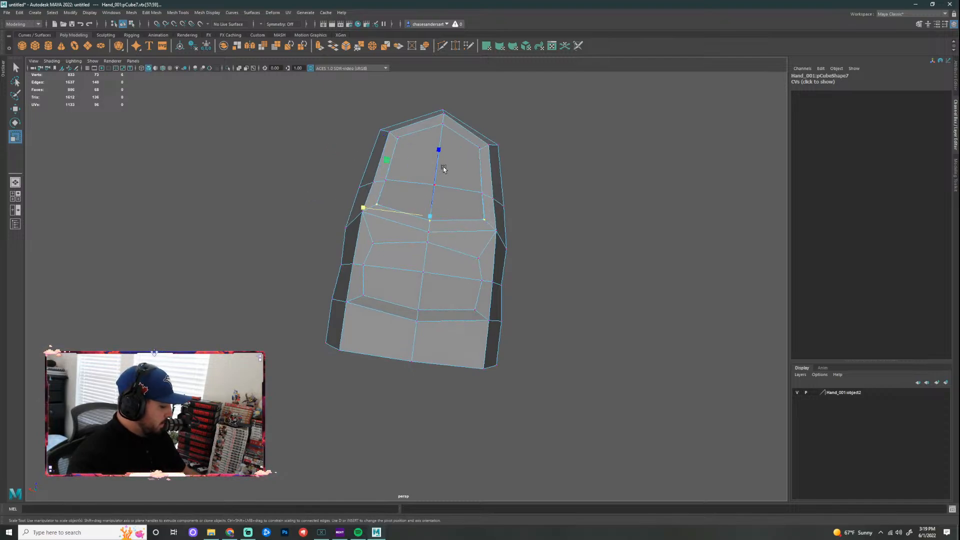
{"action": "key", "text": "w"}
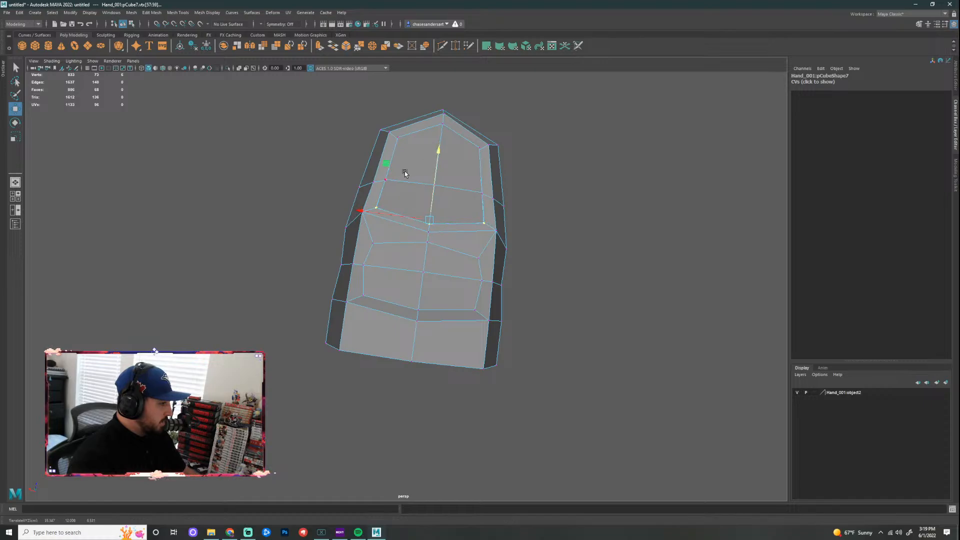
Step: Scale the vertices on both sides of the nail's middle row slightly outward to widen the nail
{"action": "left_click", "coordinate": [385, 179]}
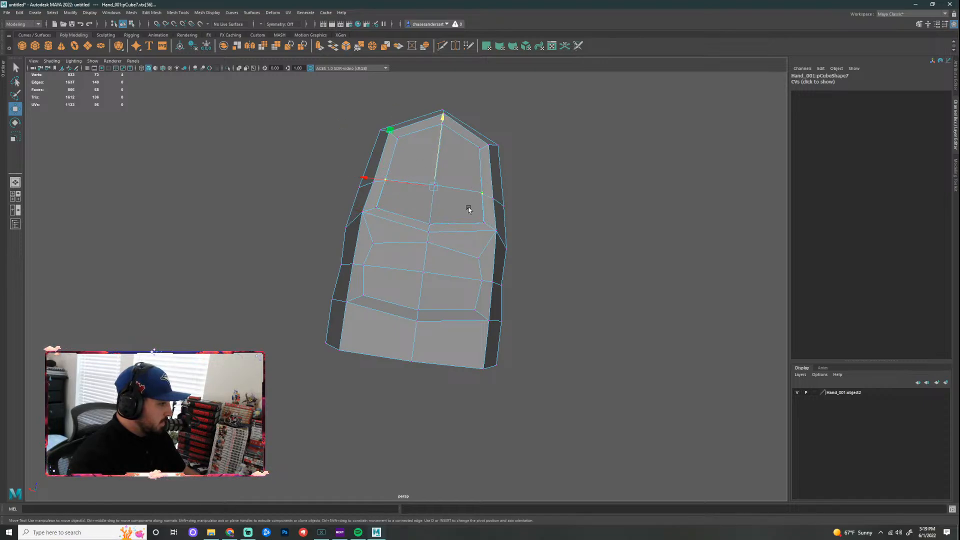
{"action": "key", "text": "r"}
{"action": "left_click_drag", "start_coordinate": [366, 179], "coordinate": [362, 178]}
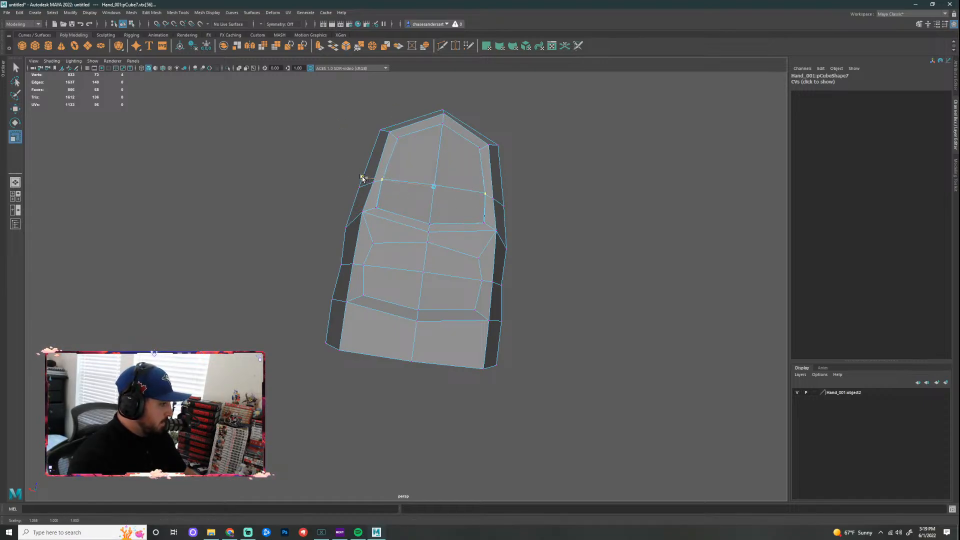
{"action": "left_click", "coordinate": [574, 175]}
Step: Select all vertices at the thumb's tip and move them slightly outward along the thumb's length
{"action": "right_click_drag", "start_coordinate": [574, 165], "coordinate": [529, 242], "text": "alt"}
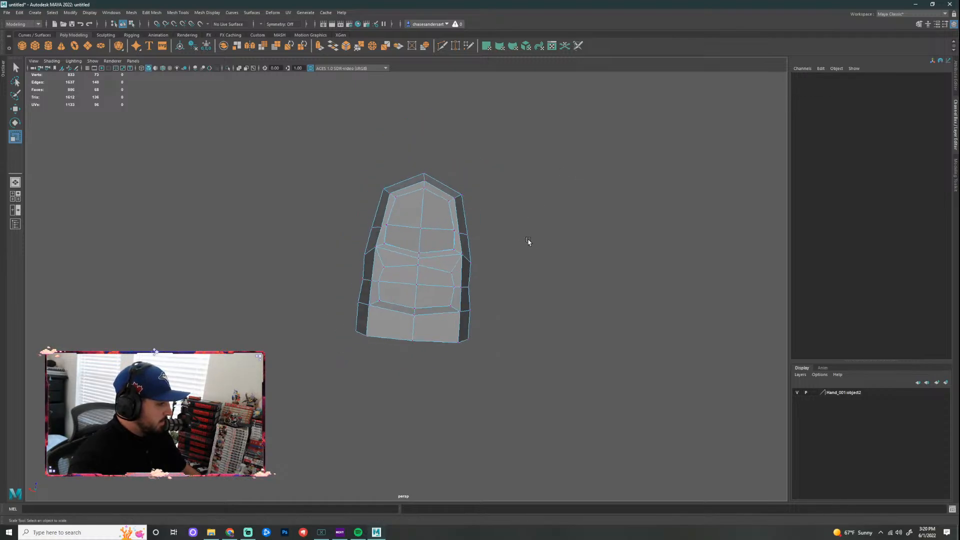
{"action": "left_click_drag", "start_coordinate": [529, 242], "coordinate": [606, 238], "text": "alt"}
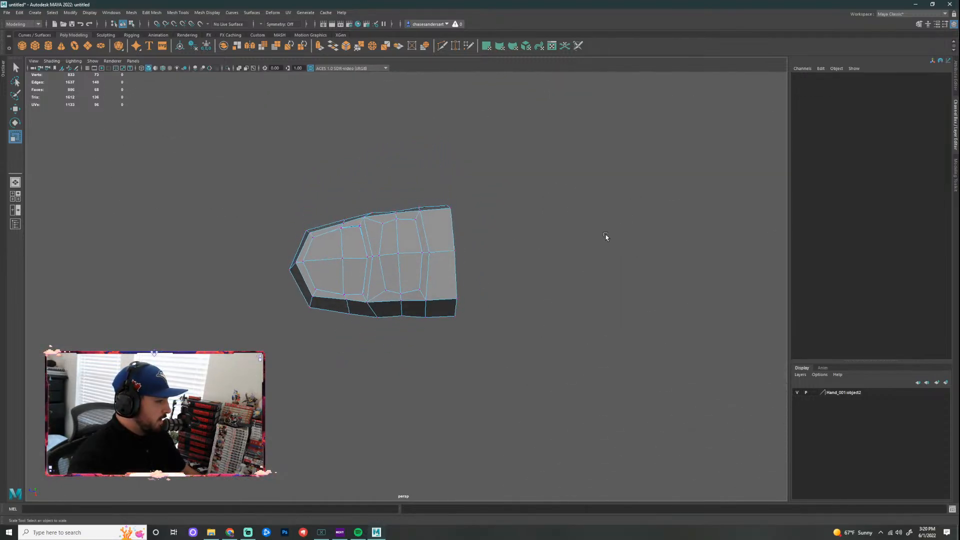
{"action": "right_click_drag", "start_coordinate": [606, 237], "coordinate": [467, 244], "text": "alt"}
{"action": "right_click_drag", "start_coordinate": [370, 235], "coordinate": [340, 236], "text": "alt"}
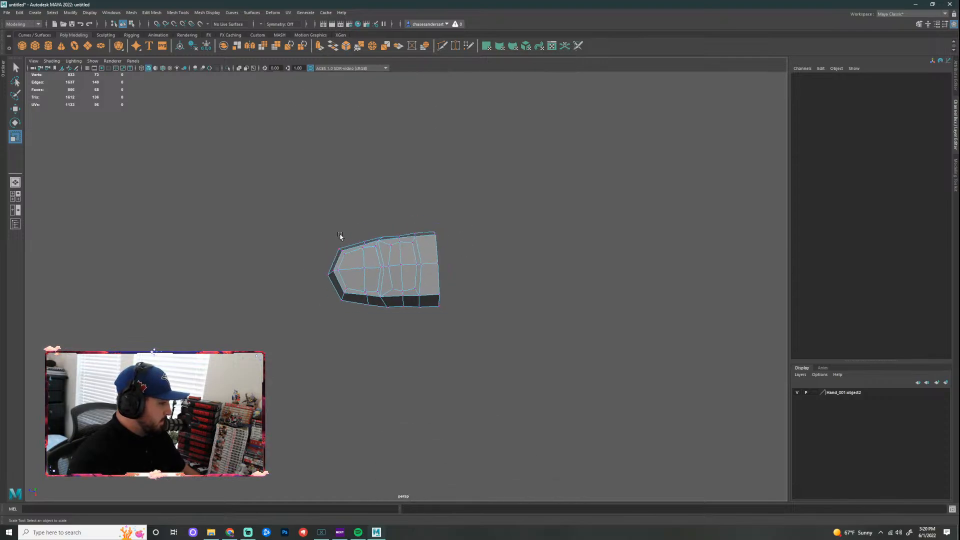
{"action": "left_click_drag", "start_coordinate": [349, 232], "coordinate": [286, 395]}
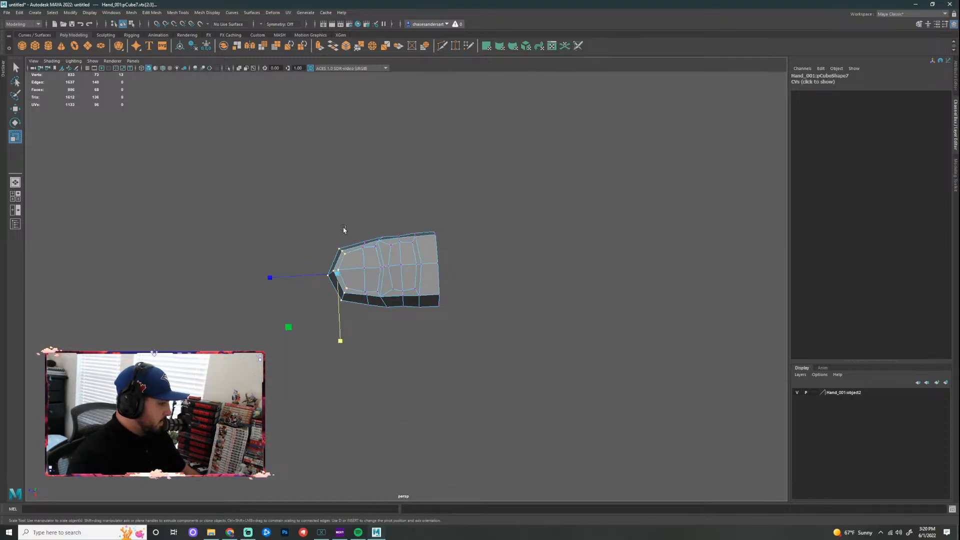
{"action": "left_click_drag", "start_coordinate": [351, 235], "coordinate": [283, 388]}
{"action": "key", "text": "w"}
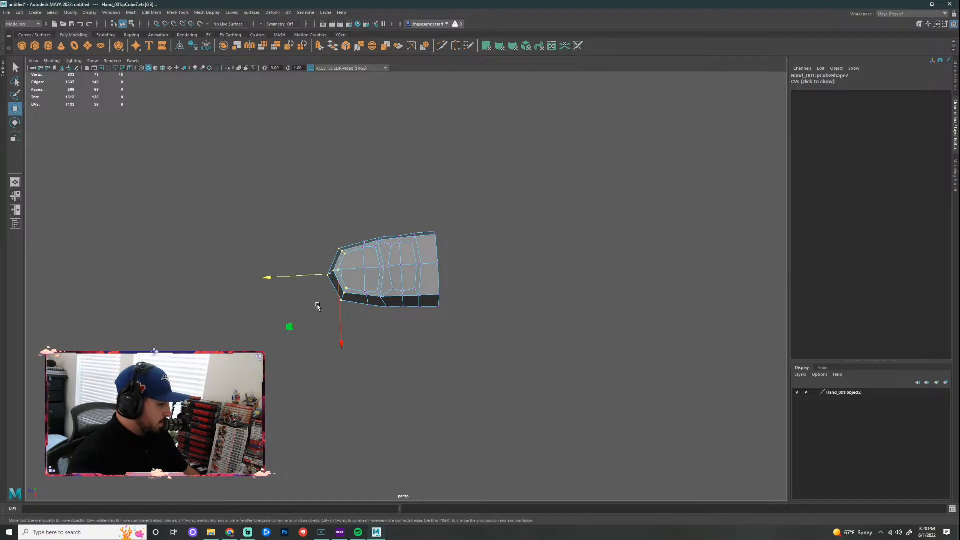
{"action": "left_click_drag", "start_coordinate": [266, 277], "coordinate": [264, 278]}
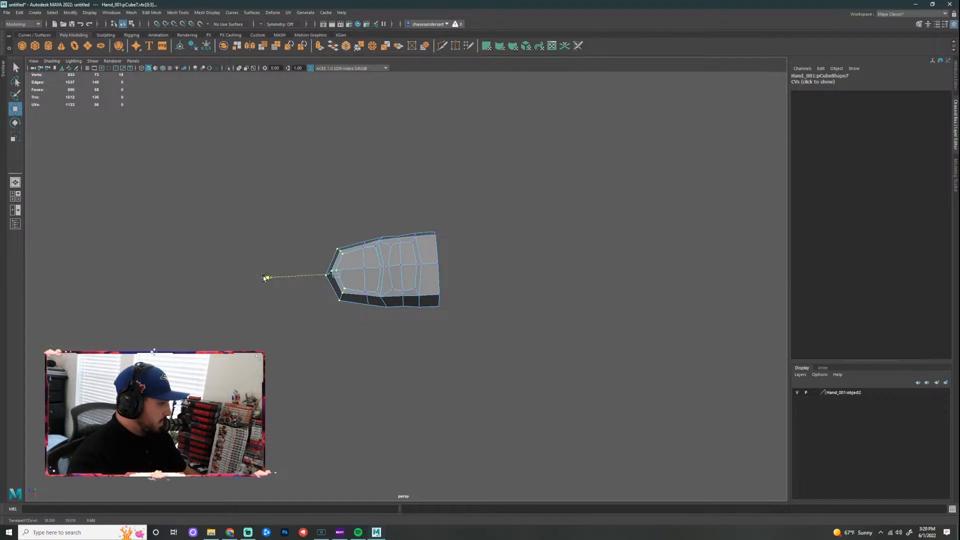
{"action": "left_click", "coordinate": [520, 262]}
Step: Move the whole thumb object beside and below the hand near the palm opening, to about 16.28 in X
{"action": "scroll", "coordinate": [521, 262], "scroll_direction": "down", "scroll_amount": 2}
{"action": "left_click_drag", "start_coordinate": [492, 313], "coordinate": [433, 325], "text": "alt"}
{"action": "right_click_drag", "start_coordinate": [399, 262], "coordinate": [491, 263]}
{"action": "left_click_drag", "start_coordinate": [412, 319], "coordinate": [673, 244]}
{"action": "middle_click_drag", "start_coordinate": [339, 283], "coordinate": [481, 292], "text": "alt"}
{"action": "scroll", "coordinate": [486, 262], "scroll_direction": "up", "scroll_amount": 2}
{"action": "left_click_drag", "start_coordinate": [510, 190], "coordinate": [512, 320], "text": "alt"}
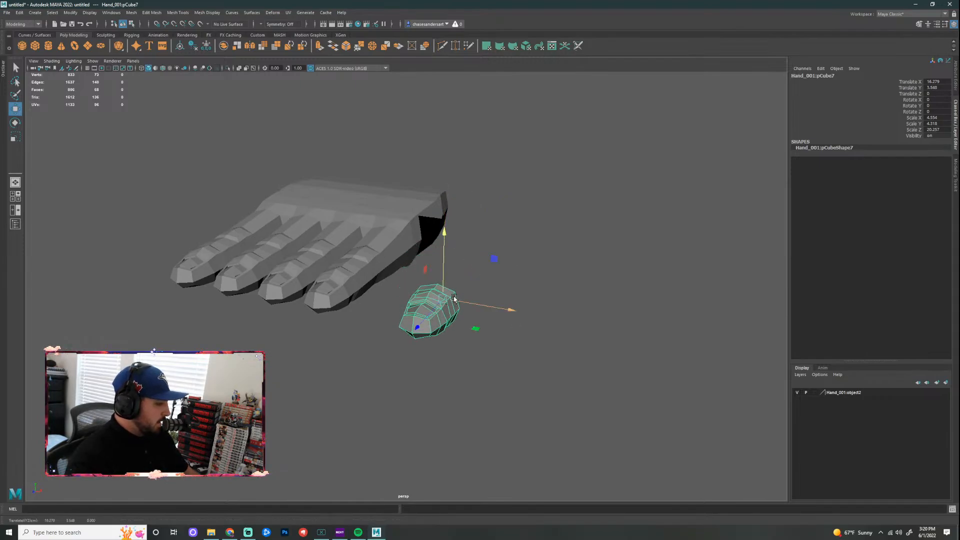
Step: Rotate the thumb to about 27 degrees in X, 31 in Y and -46 in Z
{"action": "key", "text": "e"}
{"action": "left_click_drag", "start_coordinate": [455, 296], "coordinate": [471, 281]}
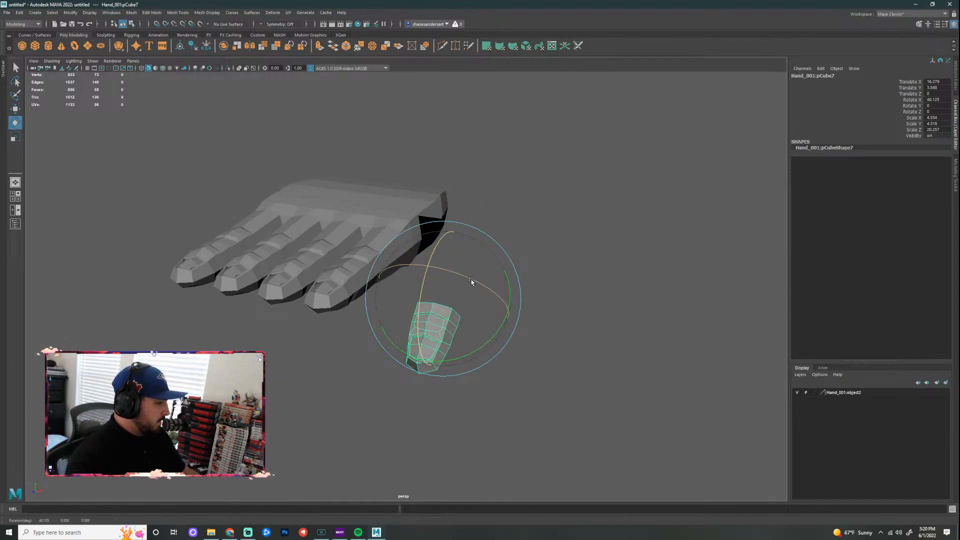
{"action": "scroll", "coordinate": [604, 262], "scroll_direction": "up", "scroll_amount": 2}
{"action": "left_click_drag", "start_coordinate": [625, 220], "coordinate": [497, 188], "text": "alt"}
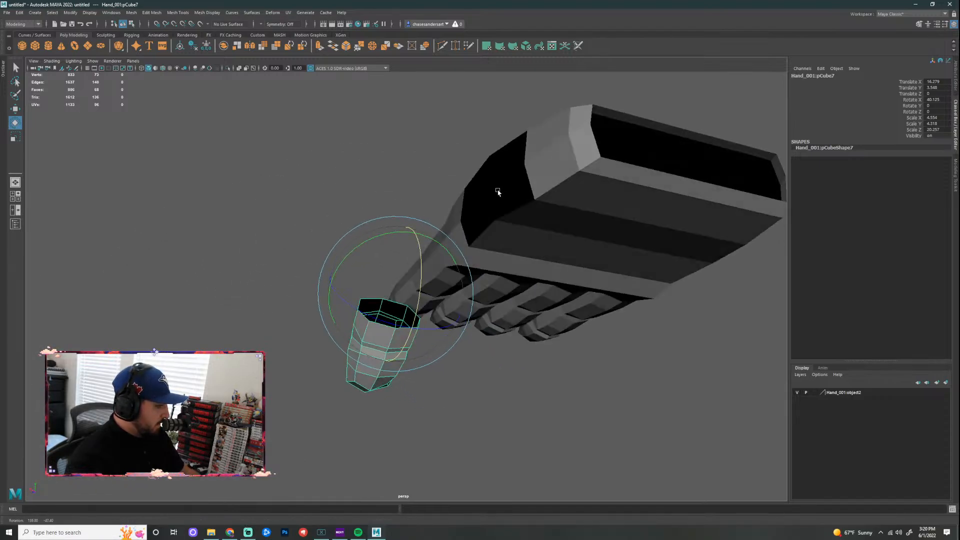
{"action": "left_click_drag", "start_coordinate": [360, 253], "coordinate": [502, 270], "text": "alt"}
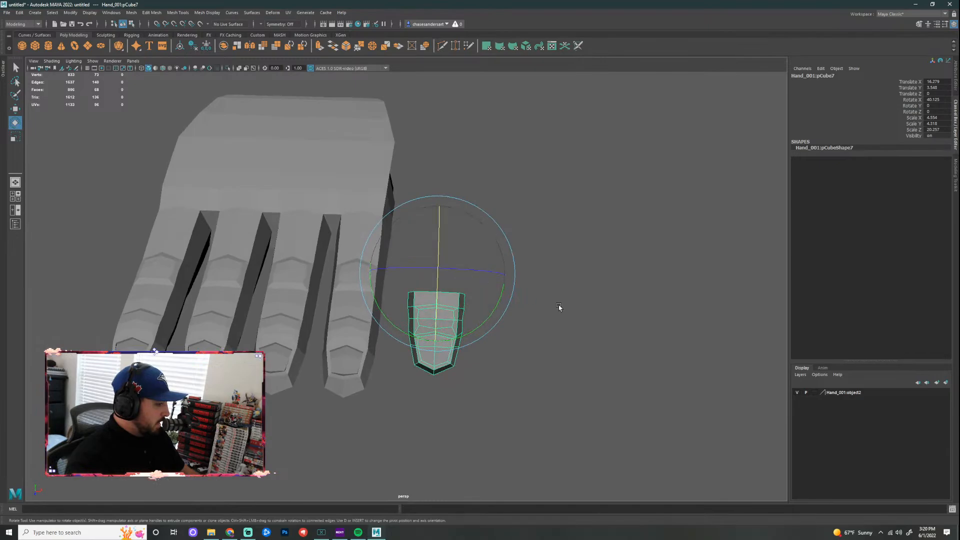
{"action": "left_click_drag", "start_coordinate": [559, 307], "coordinate": [544, 336], "text": "alt"}
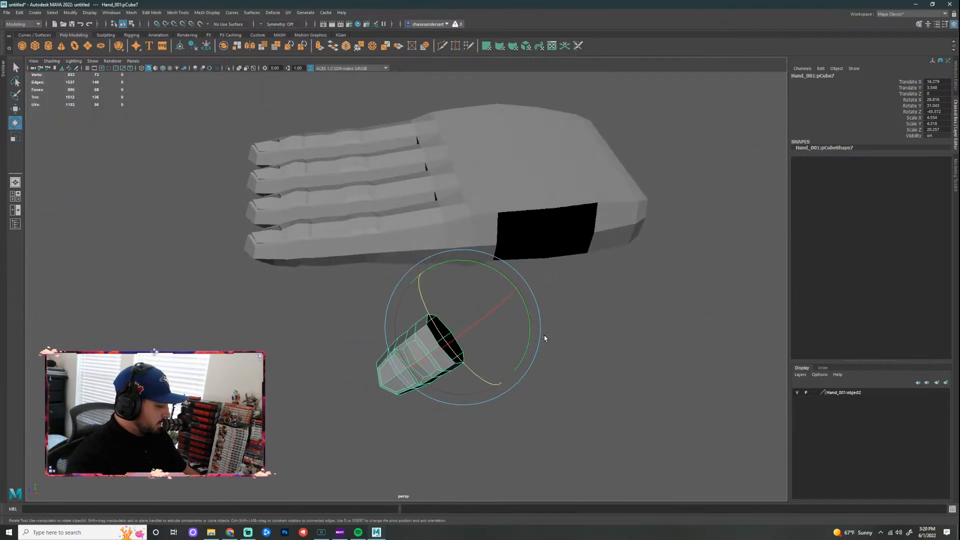
Step: Shift the thumb slightly toward the wrist, downward and closer to the hand, to about 15.9 in X and -1.9 in Z
{"action": "key", "text": "w"}
{"action": "left_click_drag", "start_coordinate": [390, 339], "coordinate": [408, 339]}
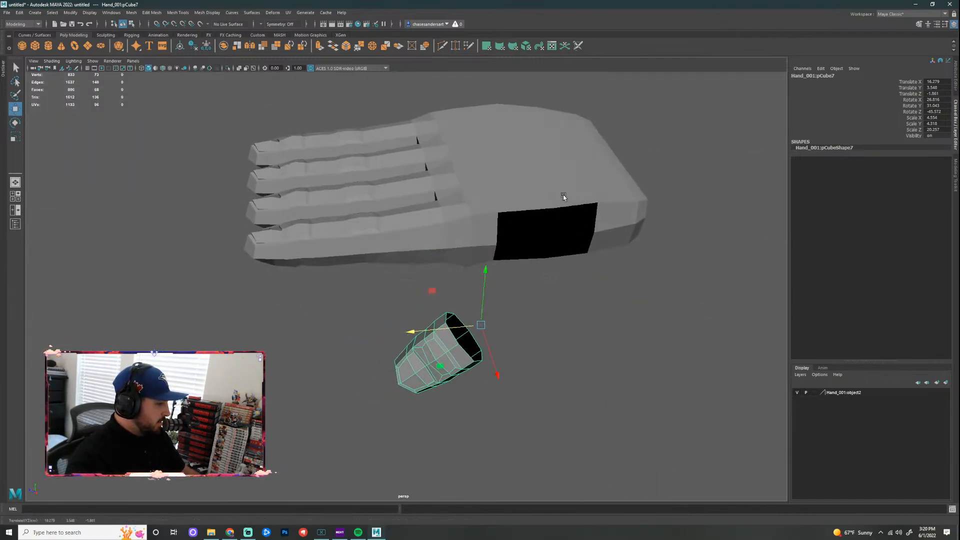
{"action": "left_click", "coordinate": [548, 272]}
{"action": "left_click_drag", "start_coordinate": [506, 330], "coordinate": [444, 354], "text": "alt"}
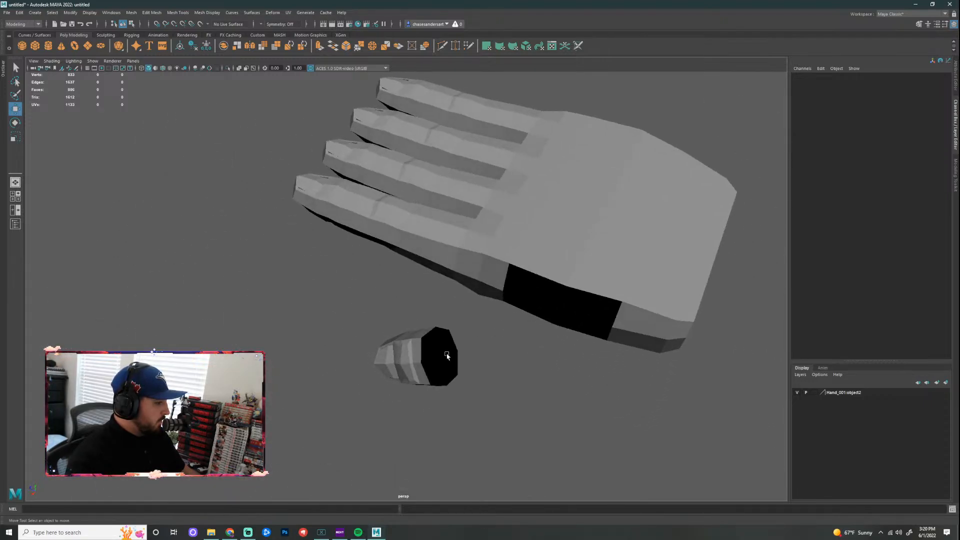
{"action": "left_click", "coordinate": [436, 354]}
{"action": "left_click_drag", "start_coordinate": [425, 388], "coordinate": [594, 395], "text": "alt"}
{"action": "left_click_drag", "start_coordinate": [451, 252], "coordinate": [451, 257]}
{"action": "left_click_drag", "start_coordinate": [518, 253], "coordinate": [617, 249], "text": "alt"}
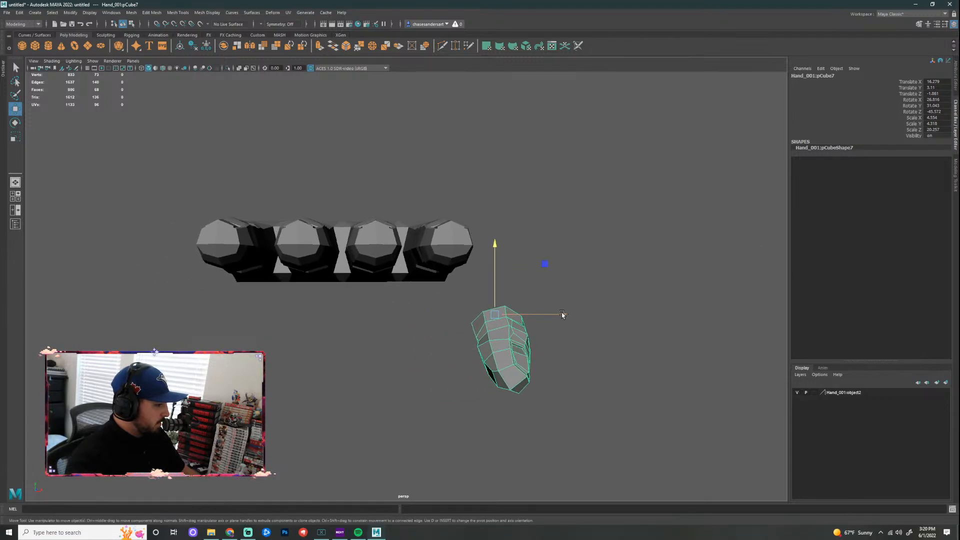
{"action": "left_click_drag", "start_coordinate": [561, 315], "coordinate": [558, 314]}
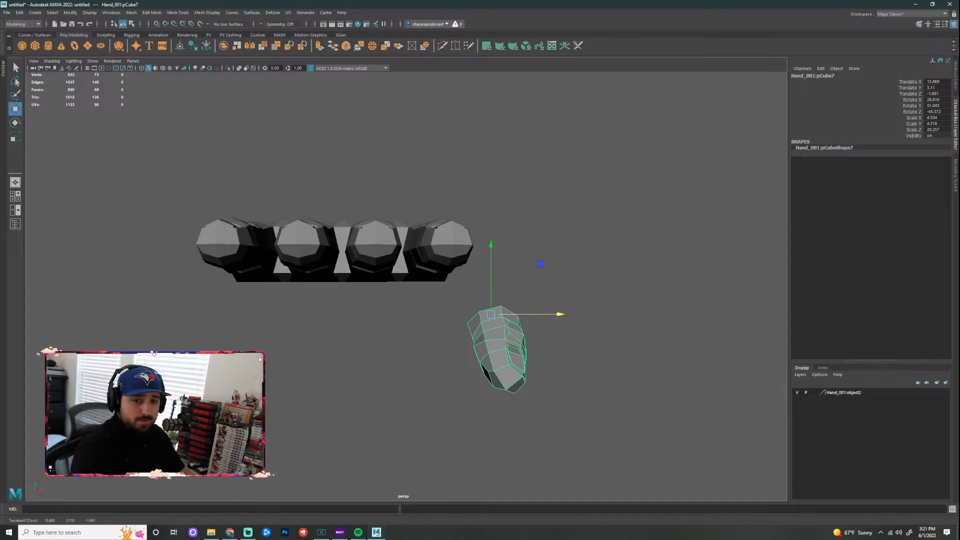
Step: Move the thumb toward the wrist to about -7.9 in Z and rotate it to about 2.9, 45 and -44.8 degrees
{"action": "left_click_drag", "start_coordinate": [602, 328], "coordinate": [539, 366], "text": "alt"}
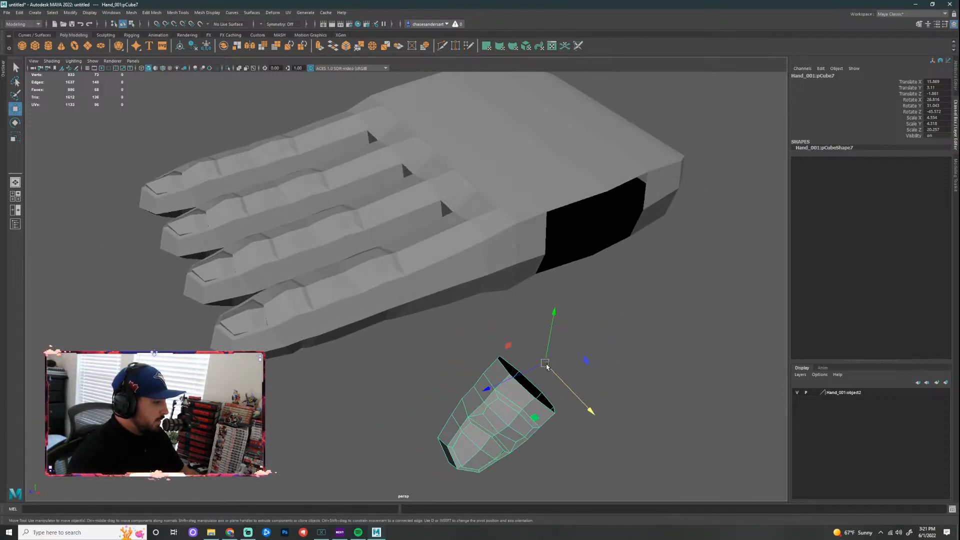
{"action": "left_click_drag", "start_coordinate": [489, 386], "coordinate": [666, 388]}
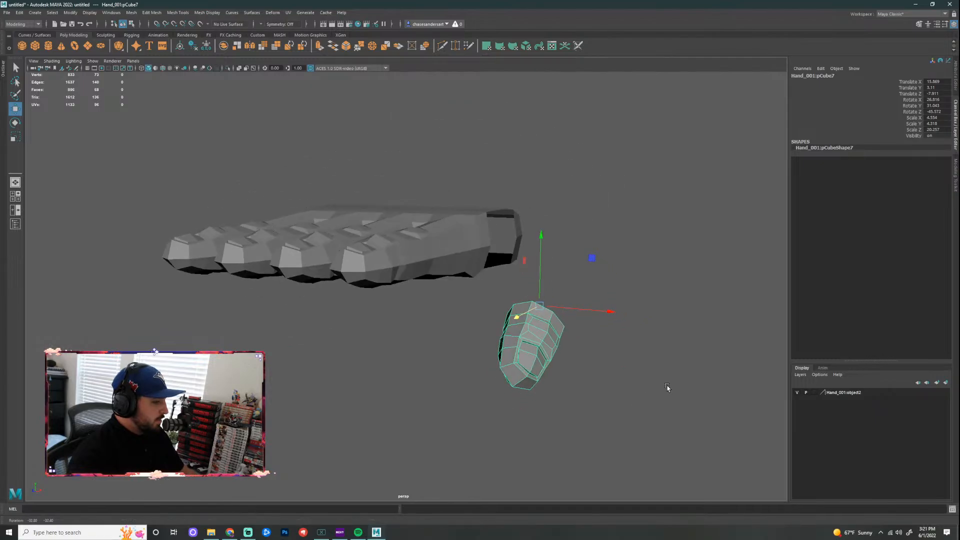
{"action": "key", "text": "e"}
{"action": "left_click_drag", "start_coordinate": [547, 332], "coordinate": [579, 314]}
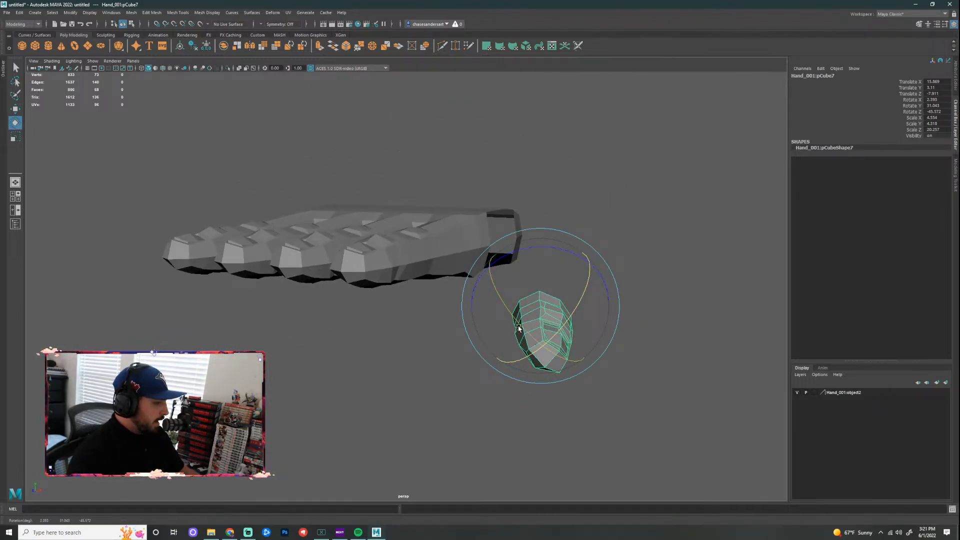
{"action": "left_click_drag", "start_coordinate": [517, 325], "coordinate": [536, 334]}
{"action": "left_click_drag", "start_coordinate": [644, 300], "coordinate": [574, 314], "text": "alt"}
Step: Move the thumb farther from the palm, toward the fingers and slightly up, to about 17.6 in X and -5.4 in Z
{"action": "key", "text": "q"}
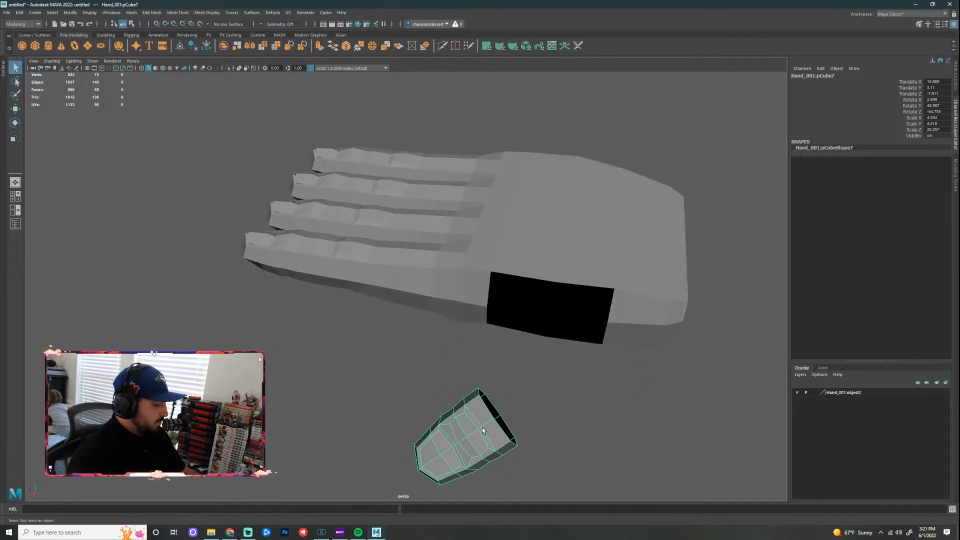
{"action": "key", "text": "w"}
{"action": "left_click_drag", "start_coordinate": [507, 440], "coordinate": [507, 465]}
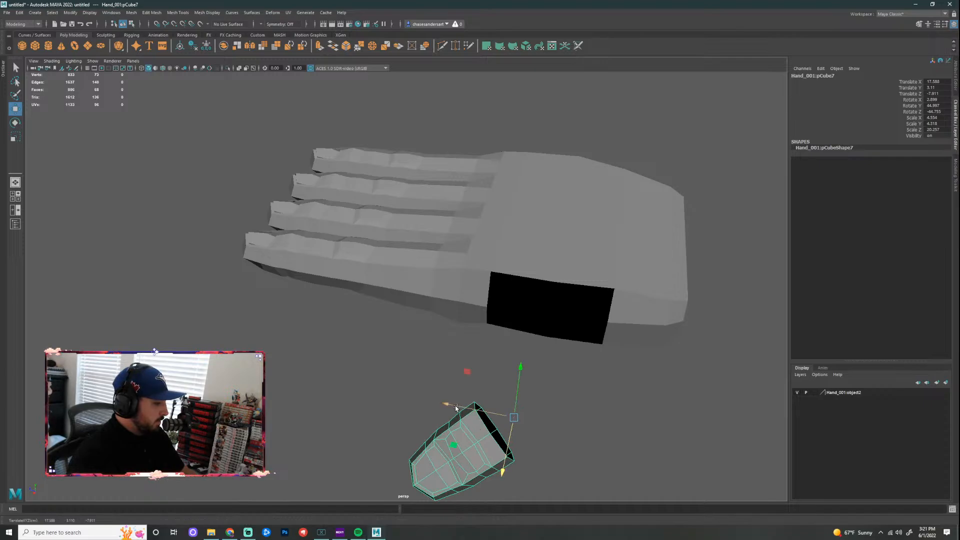
{"action": "left_click_drag", "start_coordinate": [455, 407], "coordinate": [425, 400]}
{"action": "left_click", "coordinate": [566, 403]}
{"action": "left_click_drag", "start_coordinate": [566, 403], "coordinate": [632, 406], "text": "alt"}
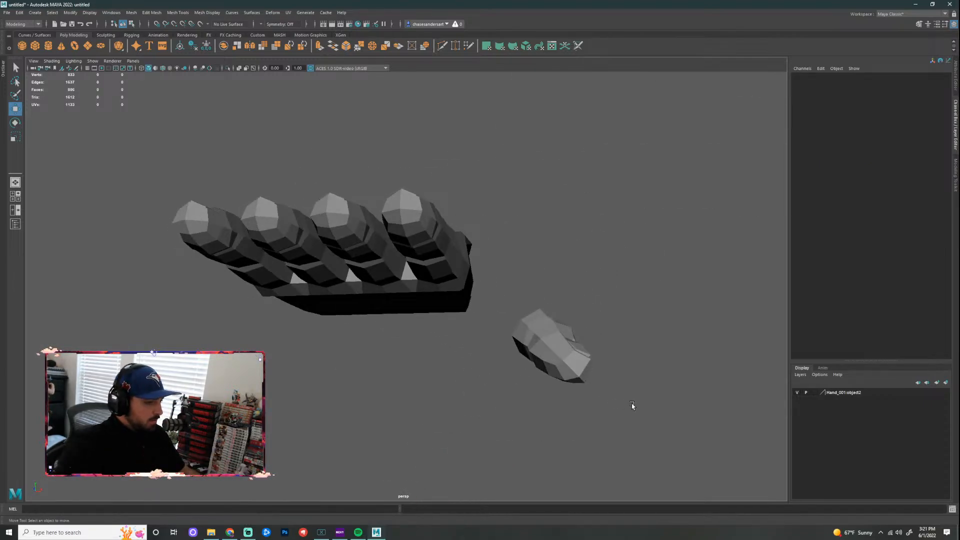
{"action": "left_click_drag", "start_coordinate": [613, 352], "coordinate": [531, 370], "text": "alt"}
{"action": "left_click", "coordinate": [544, 381]}
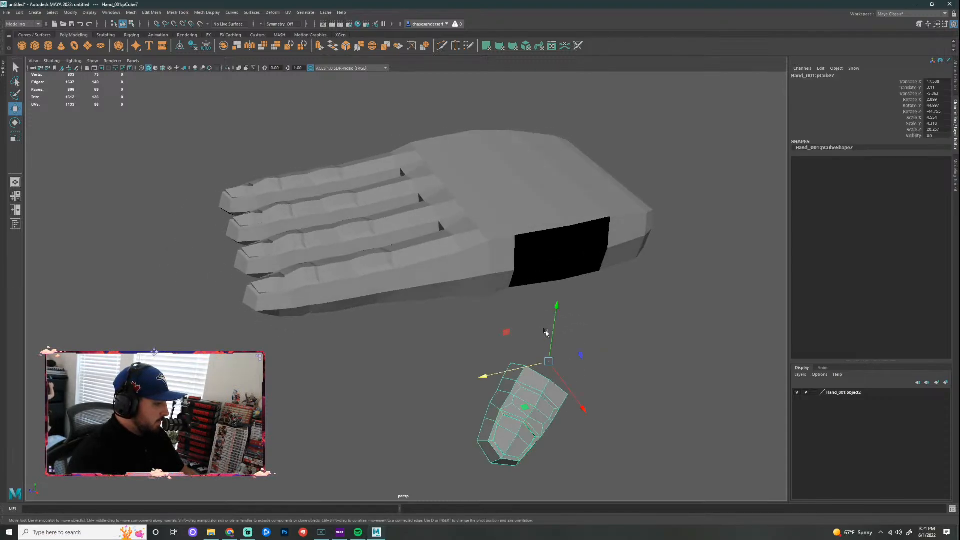
{"action": "left_click_drag", "start_coordinate": [545, 333], "coordinate": [554, 303]}
{"action": "left_click_drag", "start_coordinate": [627, 334], "coordinate": [480, 255], "text": "alt"}
{"action": "left_click_drag", "start_coordinate": [403, 214], "coordinate": [625, 217]}
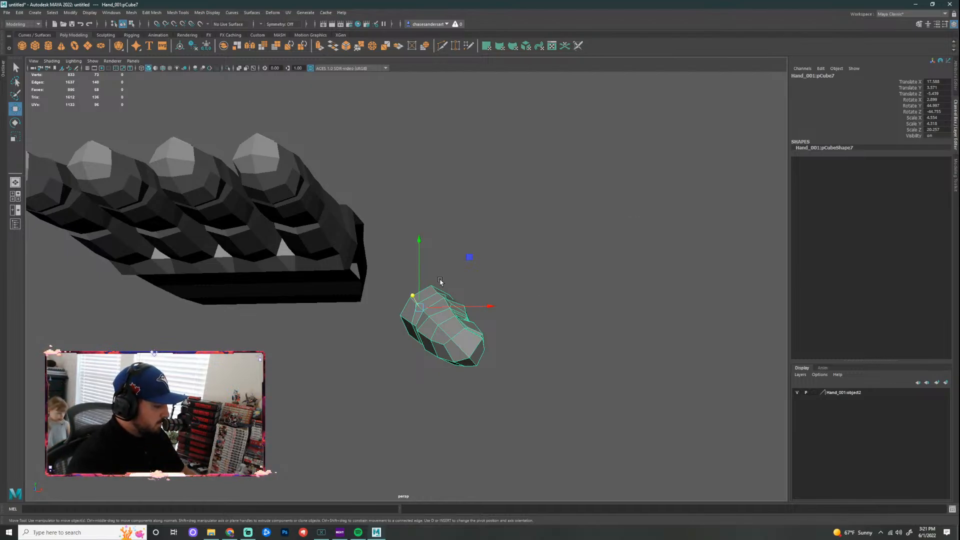
Step: Rotate the thumb to about 27 degrees in Y and -63 in Z, and move it slightly farther out from the palm
{"action": "key", "text": "e"}
{"action": "left_click_drag", "start_coordinate": [416, 302], "coordinate": [418, 287]}
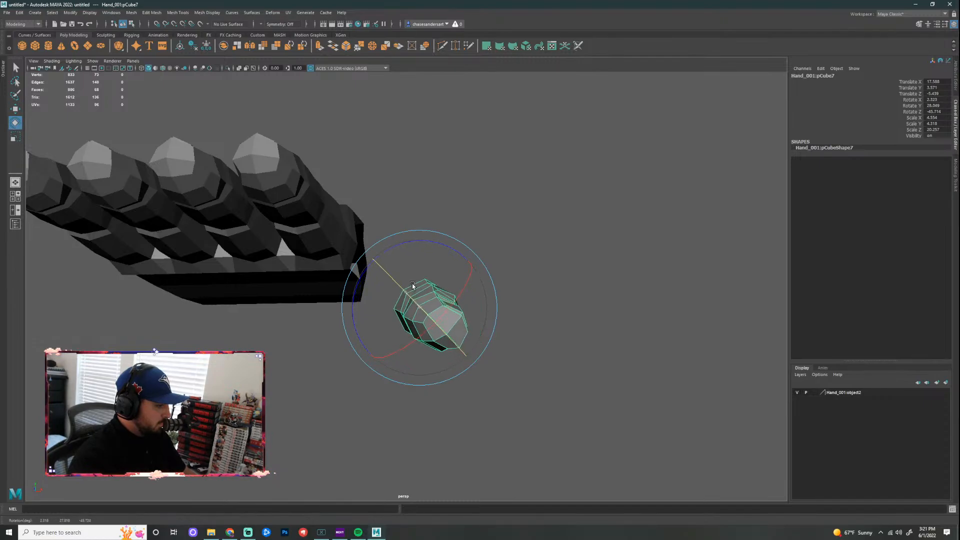
{"action": "left_click_drag", "start_coordinate": [422, 240], "coordinate": [442, 242]}
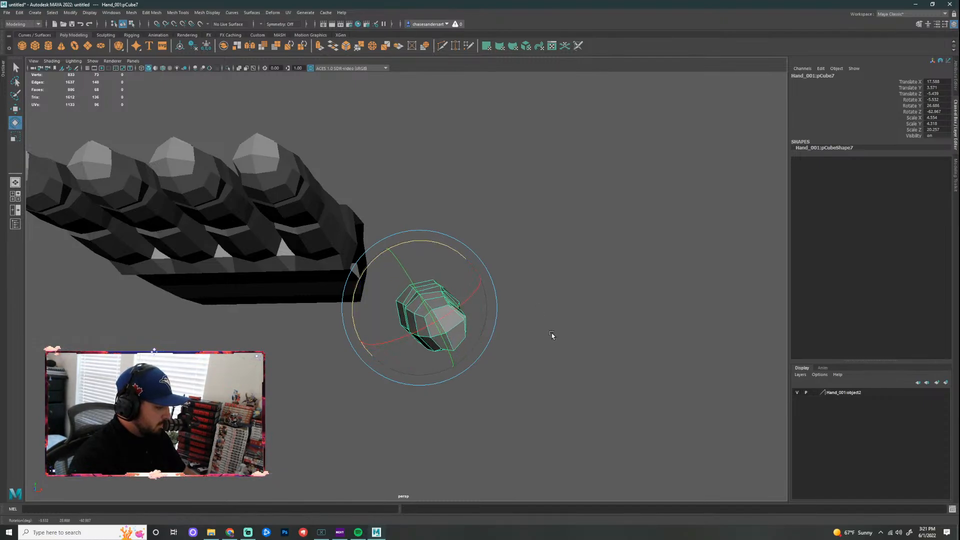
{"action": "key", "text": "w"}
{"action": "left_click_drag", "start_coordinate": [492, 308], "coordinate": [517, 308]}
{"action": "left_click", "coordinate": [574, 265]}
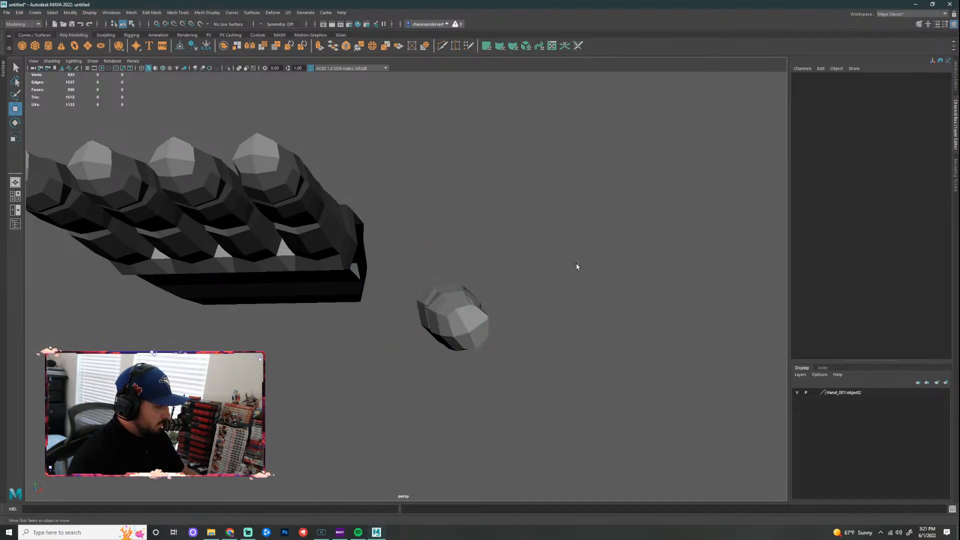
{"action": "left_click_drag", "start_coordinate": [589, 225], "coordinate": [488, 288], "text": "alt"}
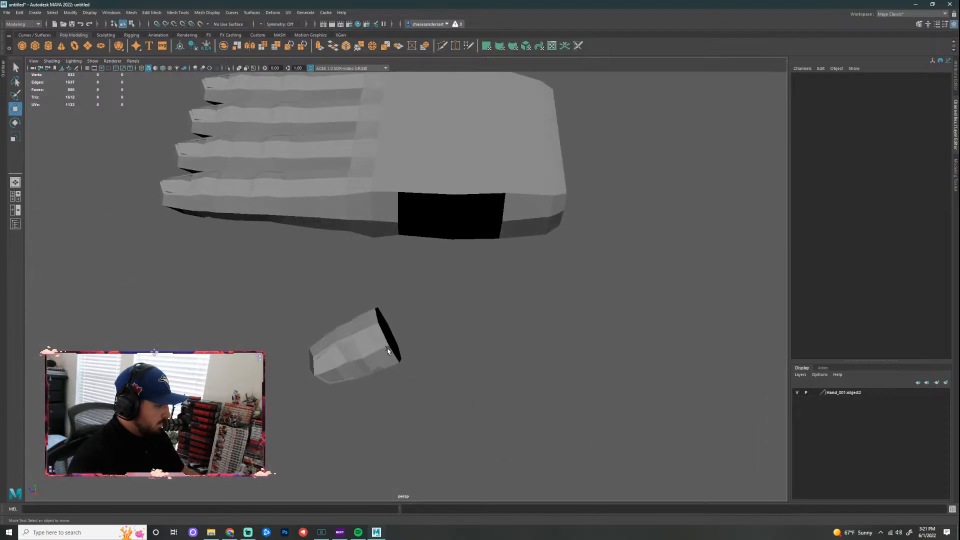
Step: Move the thumb closer to the palm and slightly toward the fingers, to about 17.95 in X and -4.96 in Z
{"action": "left_click", "coordinate": [386, 348]}
{"action": "left_click_drag", "start_coordinate": [403, 384], "coordinate": [405, 376]}
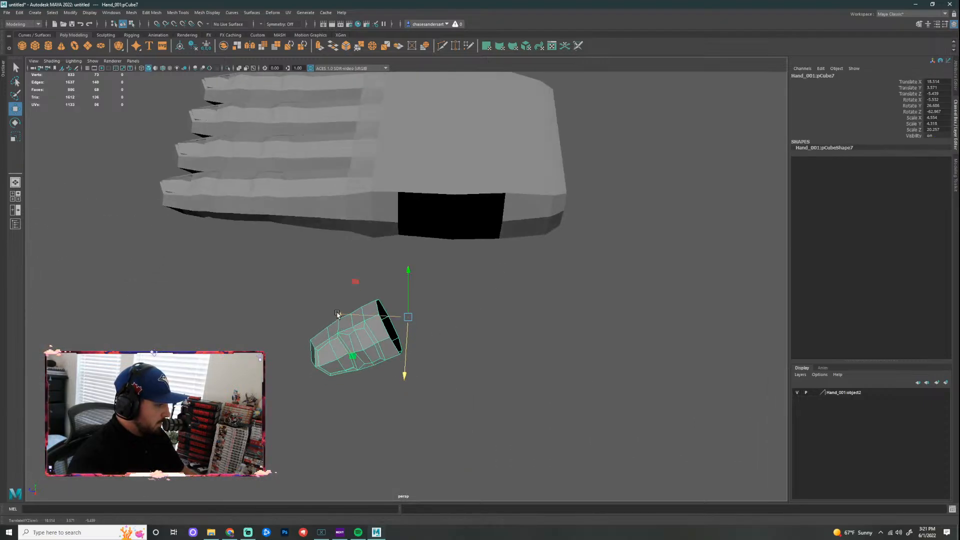
{"action": "left_click_drag", "start_coordinate": [339, 315], "coordinate": [334, 315]}
{"action": "left_click_drag", "start_coordinate": [400, 377], "coordinate": [352, 300]}
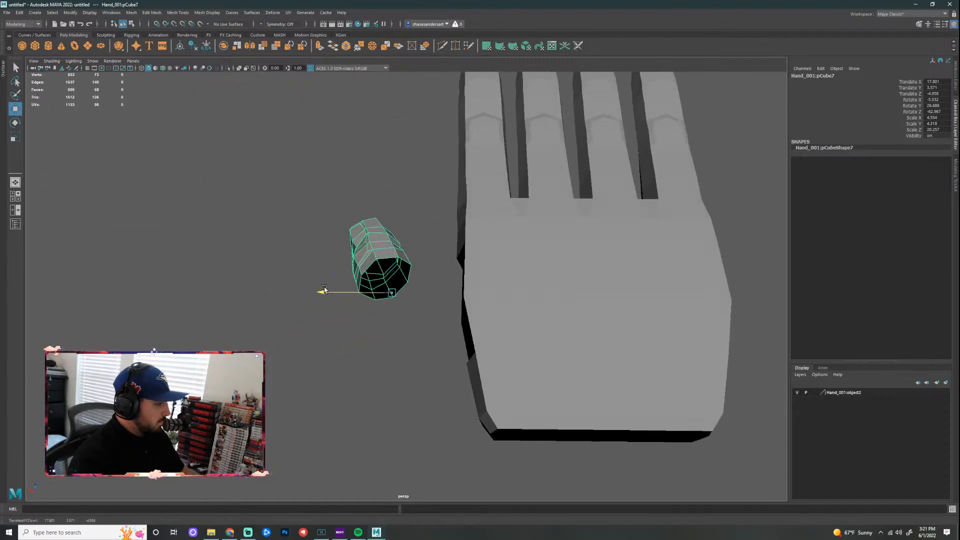
{"action": "left_click", "coordinate": [388, 353]}
{"action": "left_click_drag", "start_coordinate": [388, 353], "coordinate": [571, 293], "text": "alt"}
{"action": "right_click_drag", "start_coordinate": [571, 291], "coordinate": [515, 366], "text": "alt"}
{"action": "left_click_drag", "start_coordinate": [515, 366], "coordinate": [334, 469], "text": "alt"}
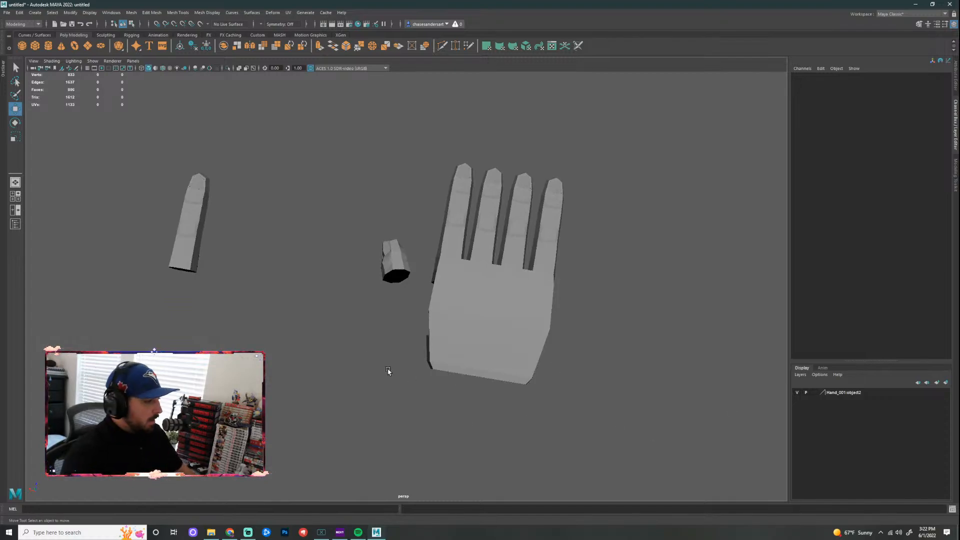
Step: Compare where the pivots sit on the thumb and on the spare finger
{"action": "left_click", "coordinate": [389, 270]}
{"action": "left_click_drag", "start_coordinate": [323, 363], "coordinate": [448, 327], "text": "alt"}
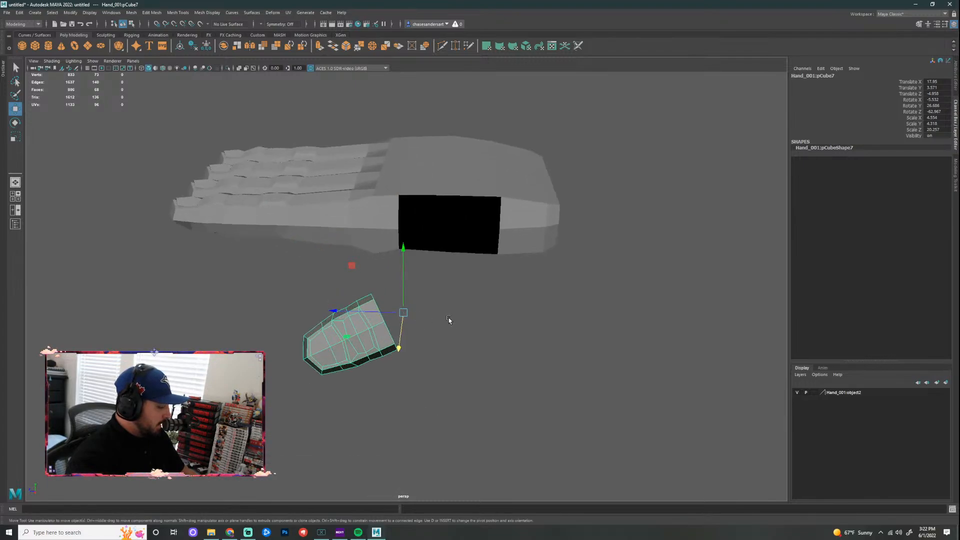
{"action": "scroll", "coordinate": [406, 290], "scroll_direction": "down", "scroll_amount": 4}
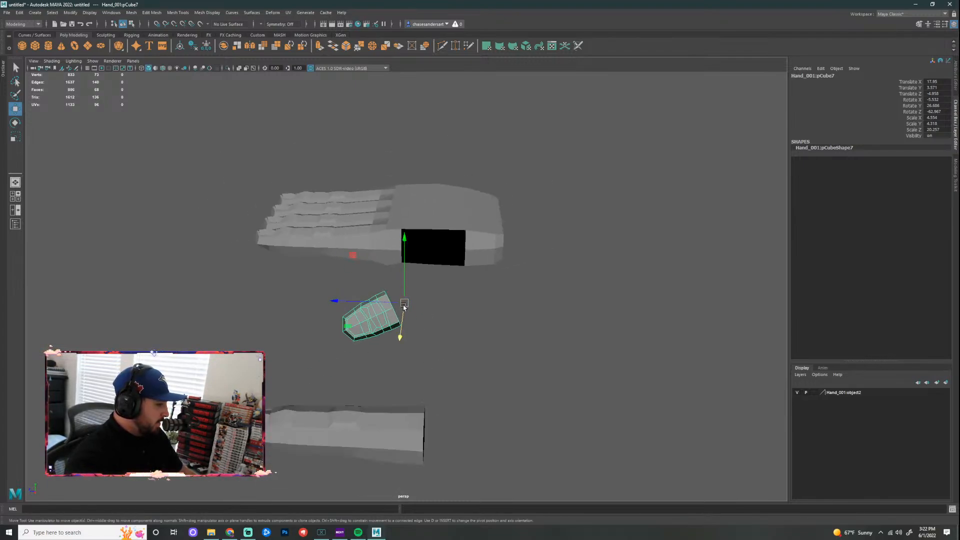
{"action": "middle_click_drag", "start_coordinate": [464, 375], "coordinate": [525, 265], "text": "alt"}
{"action": "left_click", "coordinate": [413, 260]}
{"action": "left_click_drag", "start_coordinate": [410, 291], "coordinate": [415, 317], "text": "alt"}
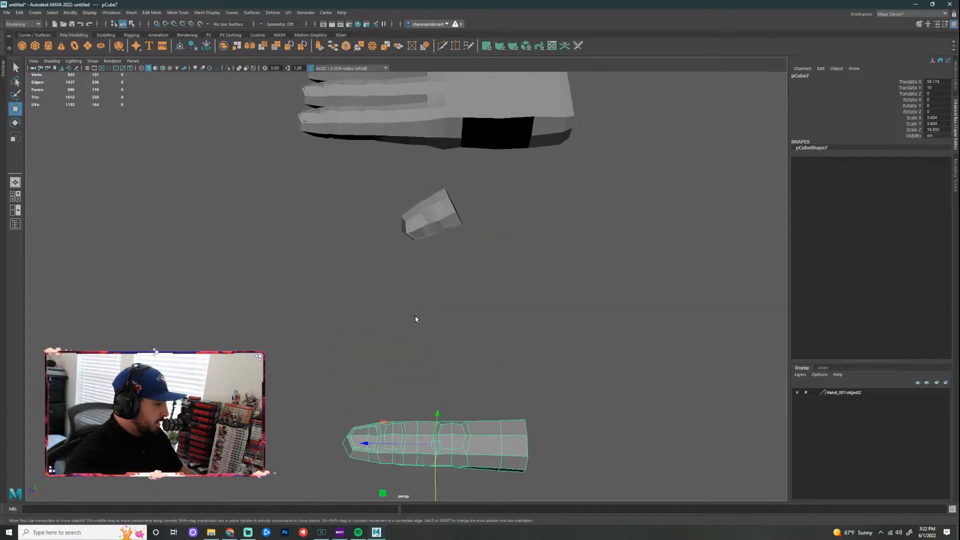
{"action": "middle_click_drag", "start_coordinate": [468, 404], "coordinate": [483, 297], "text": "alt"}
{"action": "middle_click_drag", "start_coordinate": [520, 159], "coordinate": [502, 278], "text": "alt"}
Step: Center the pivot on the thumb mesh
{"action": "left_click", "coordinate": [419, 233]}
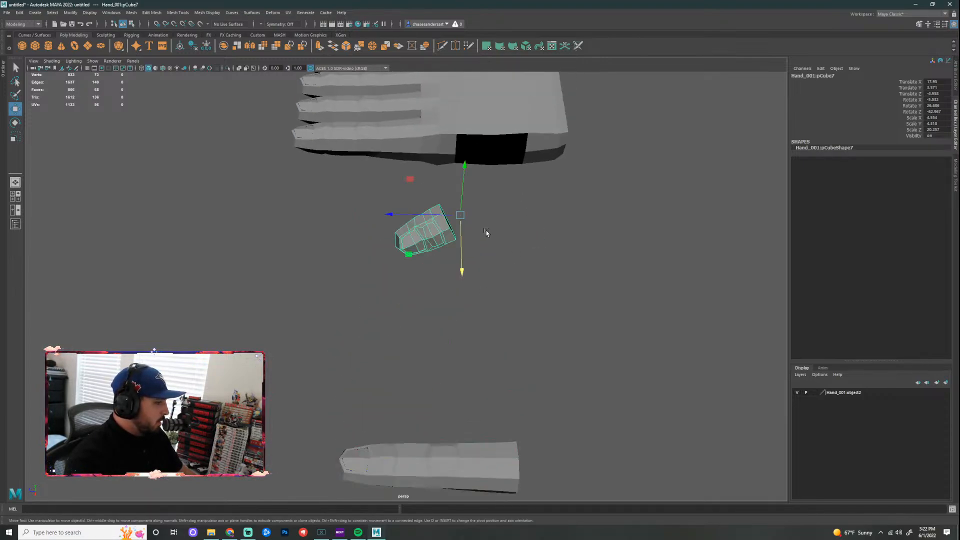
{"action": "left_click", "coordinate": [70, 13]}
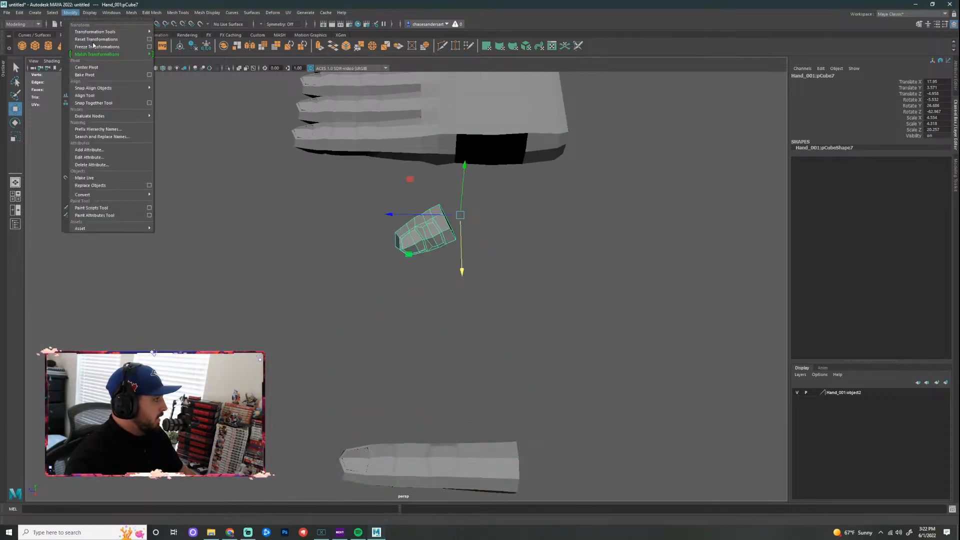
{"action": "left_click", "coordinate": [86, 67]}
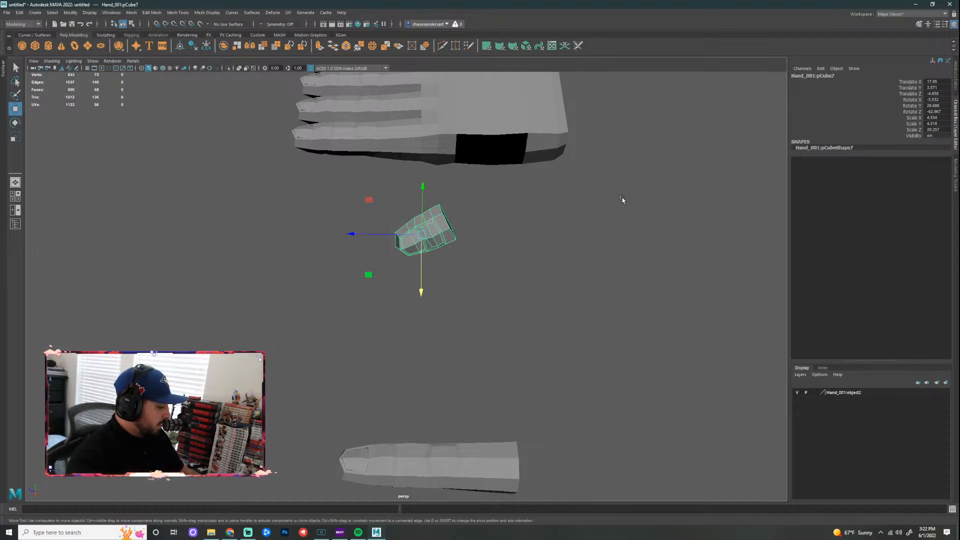
Step: Move the thumb's pivot just outside its open base end
{"action": "scroll", "coordinate": [474, 226], "scroll_direction": "up", "scroll_amount": 3}
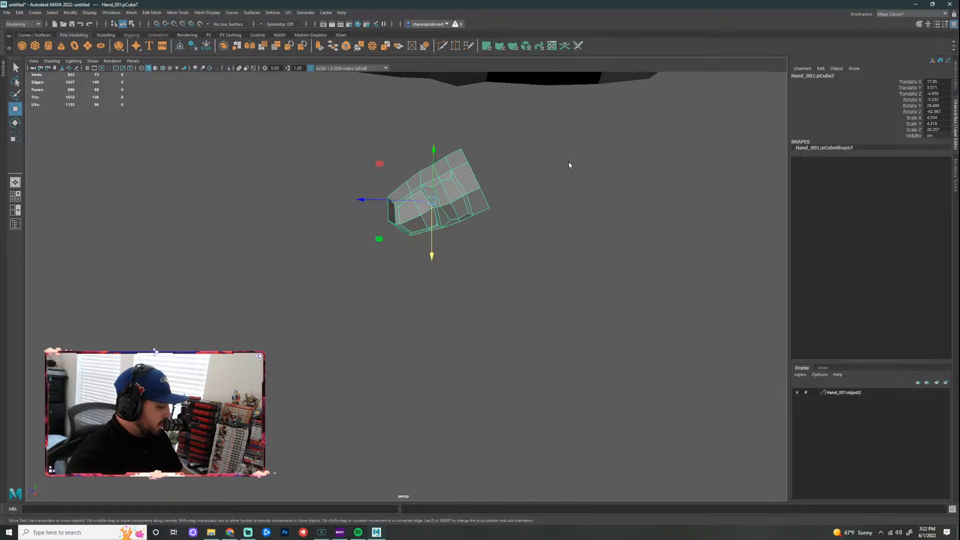
{"action": "middle_click_drag", "start_coordinate": [568, 164], "coordinate": [563, 223], "text": "alt"}
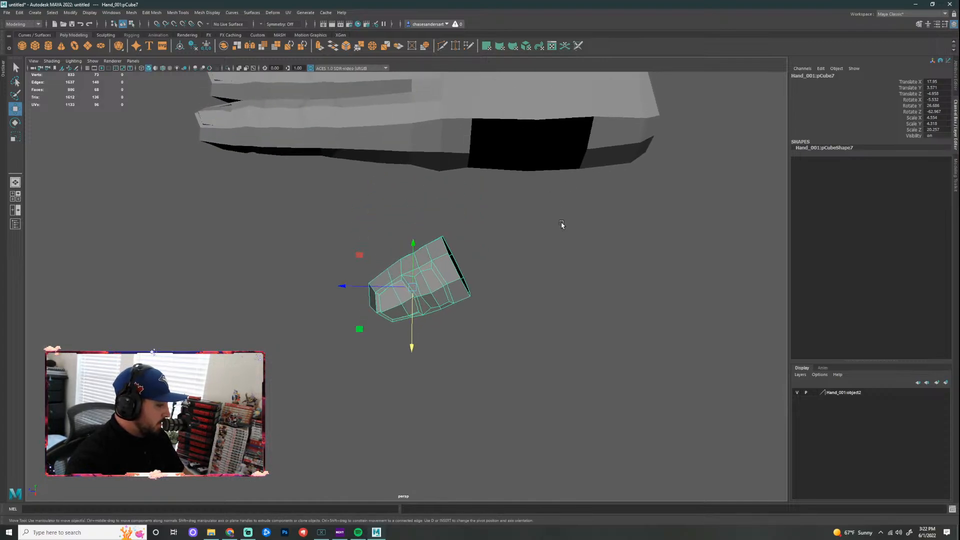
{"action": "key", "text": "d"}
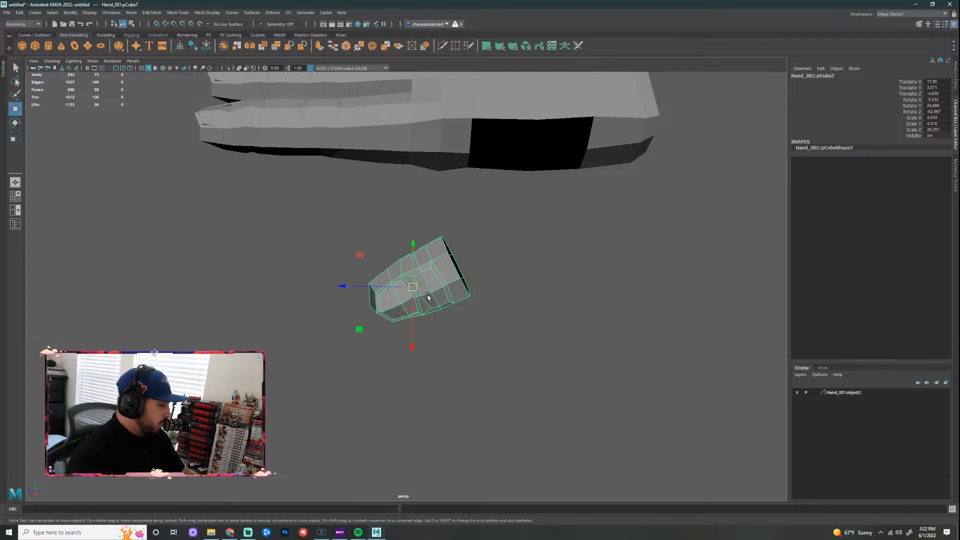
{"action": "left_click_drag", "start_coordinate": [348, 285], "coordinate": [479, 221]}
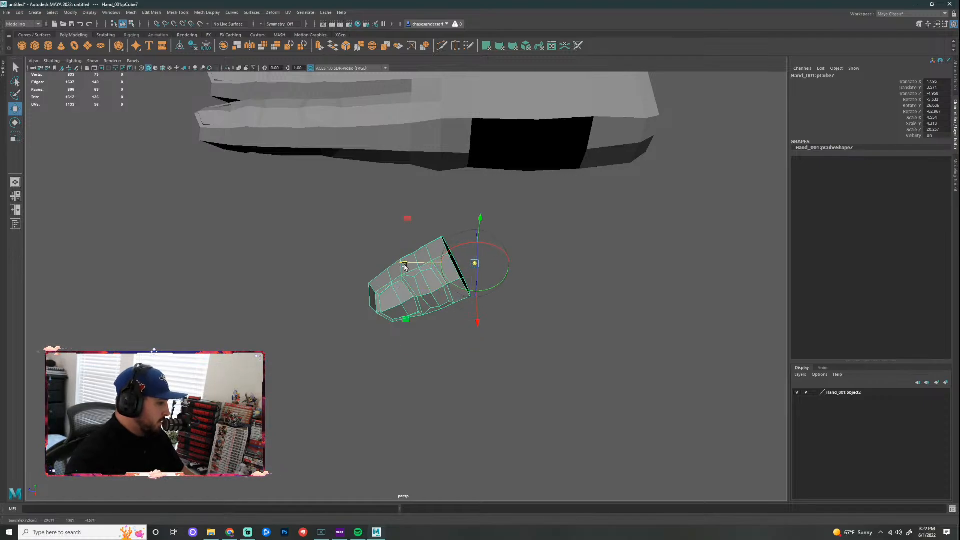
{"action": "key", "text": "d"}
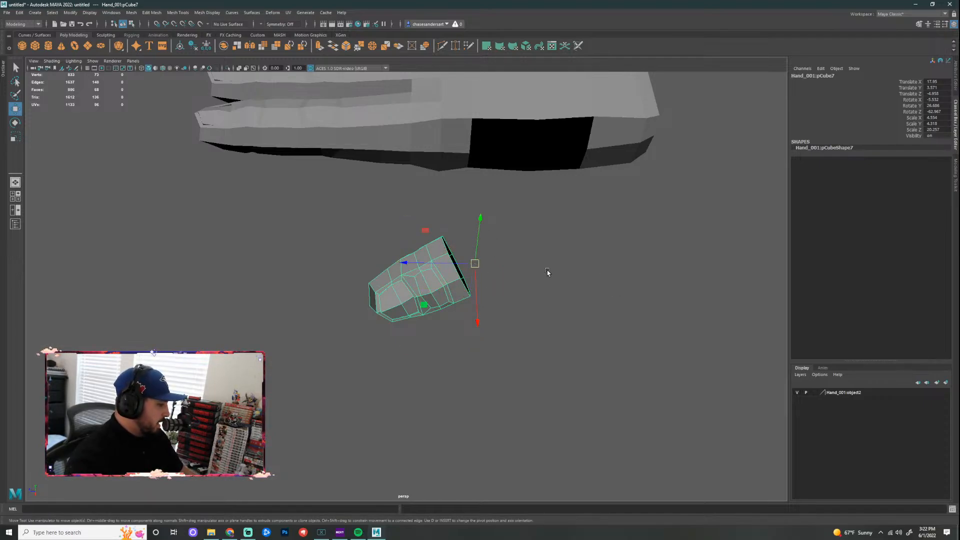
{"action": "left_click_drag", "start_coordinate": [578, 190], "coordinate": [537, 248], "text": "alt"}
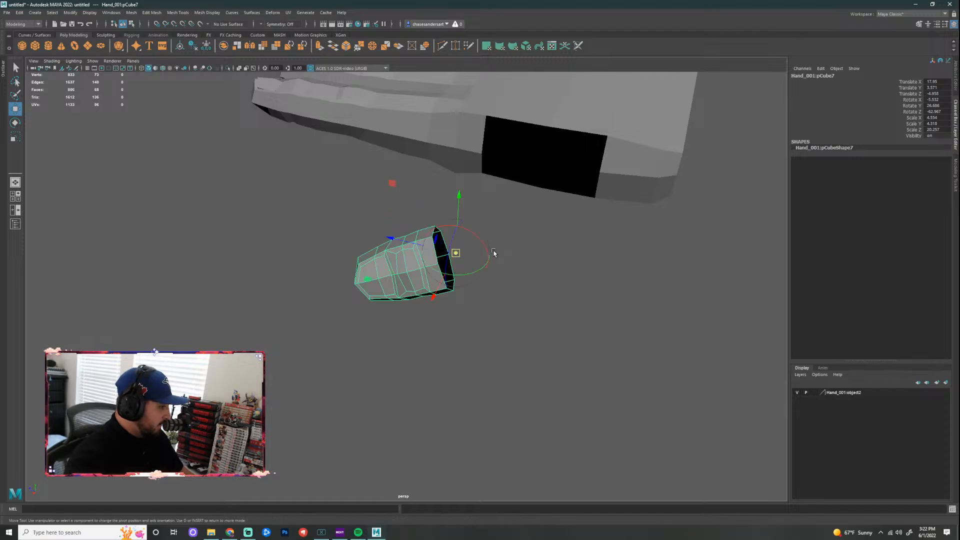
{"action": "left_click", "coordinate": [447, 320]}
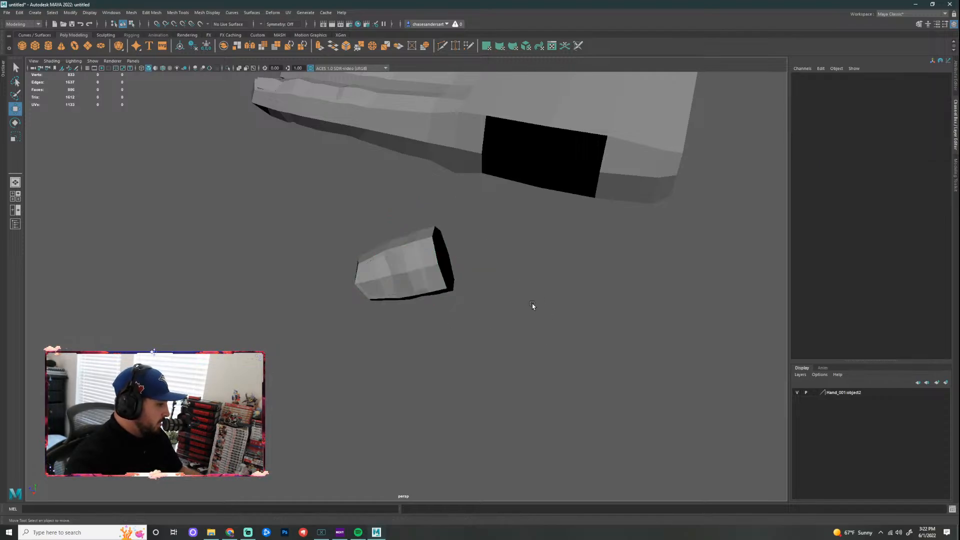
{"action": "left_click", "coordinate": [429, 266]}
{"action": "key", "text": "d"}
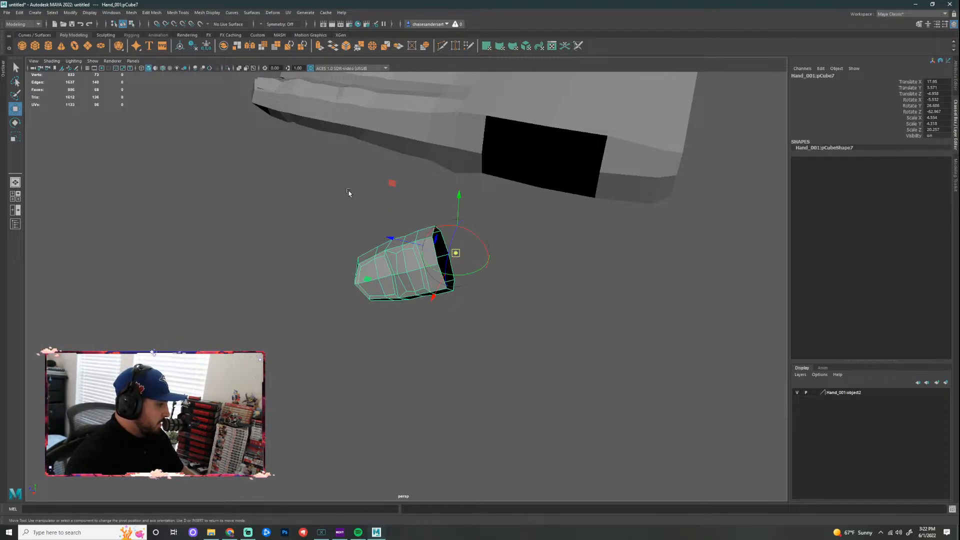
{"action": "left_click", "coordinate": [307, 202]}
{"action": "left_click", "coordinate": [425, 271]}
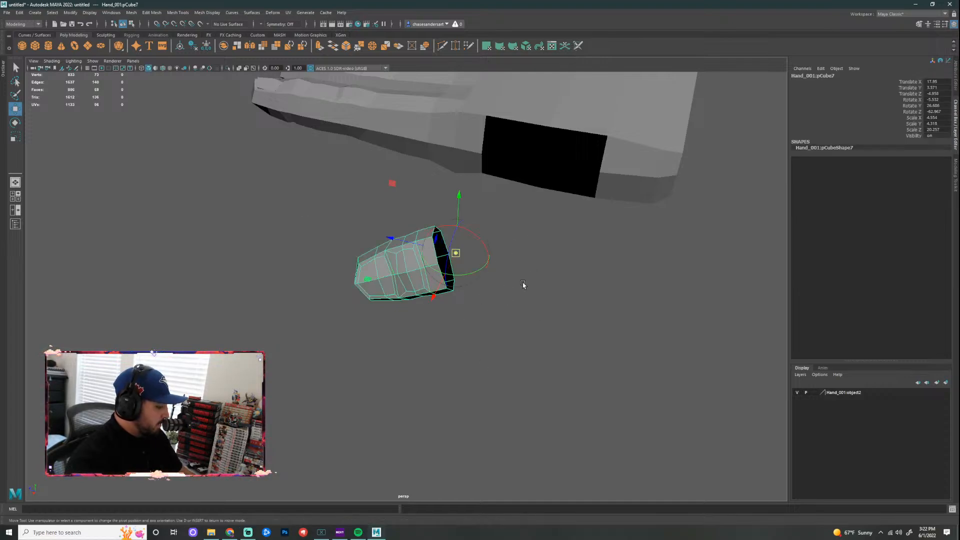
{"action": "left_click_drag", "start_coordinate": [523, 283], "coordinate": [622, 251], "text": "alt"}
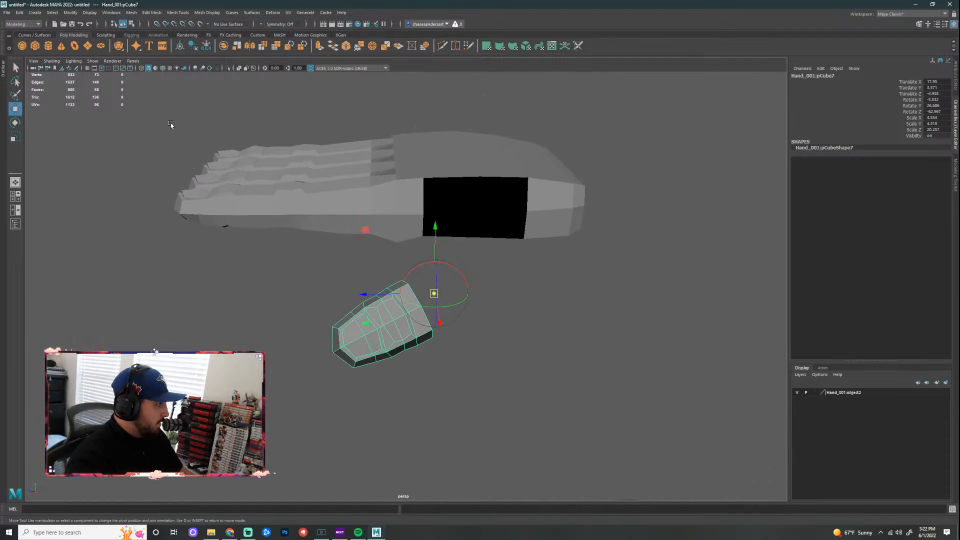
Step: Re-center the thumb's pivot and shift it along Z toward the wrist, just beyond the thumb's open base
{"action": "left_click", "coordinate": [248, 127]}
{"action": "left_click", "coordinate": [392, 313]}
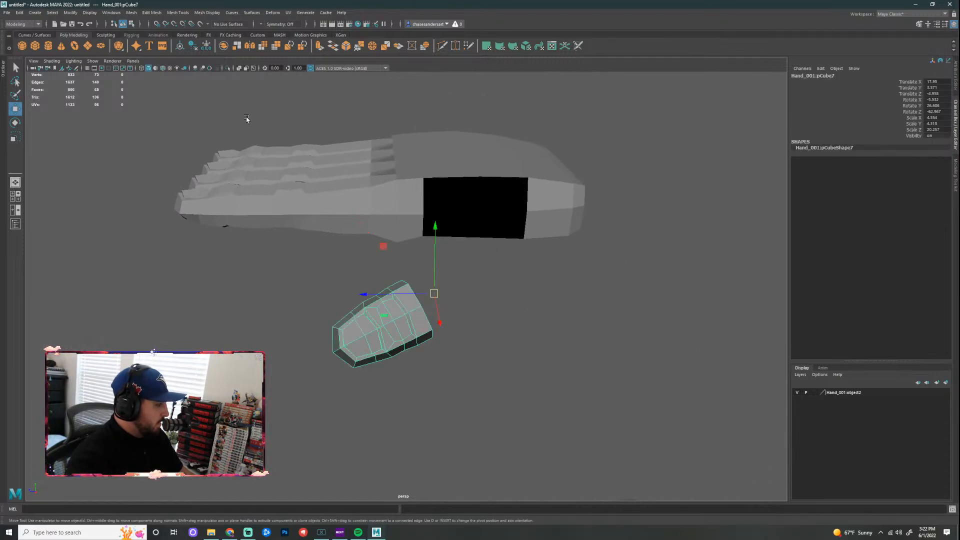
{"action": "left_click", "coordinate": [70, 12]}
{"action": "left_click", "coordinate": [109, 68]}
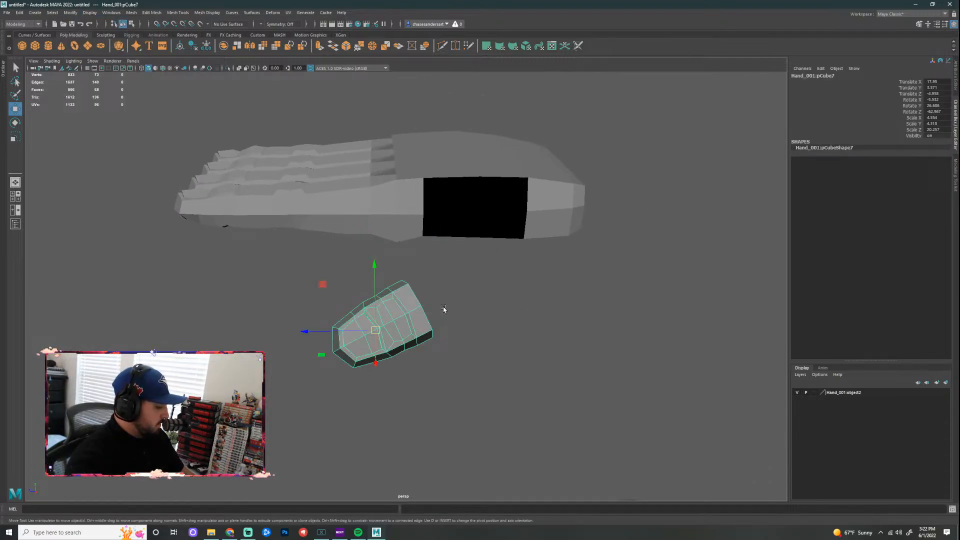
{"action": "key", "text": "s"}
{"action": "key", "text": "d"}
{"action": "left_click_drag", "start_coordinate": [372, 332], "coordinate": [414, 334]}
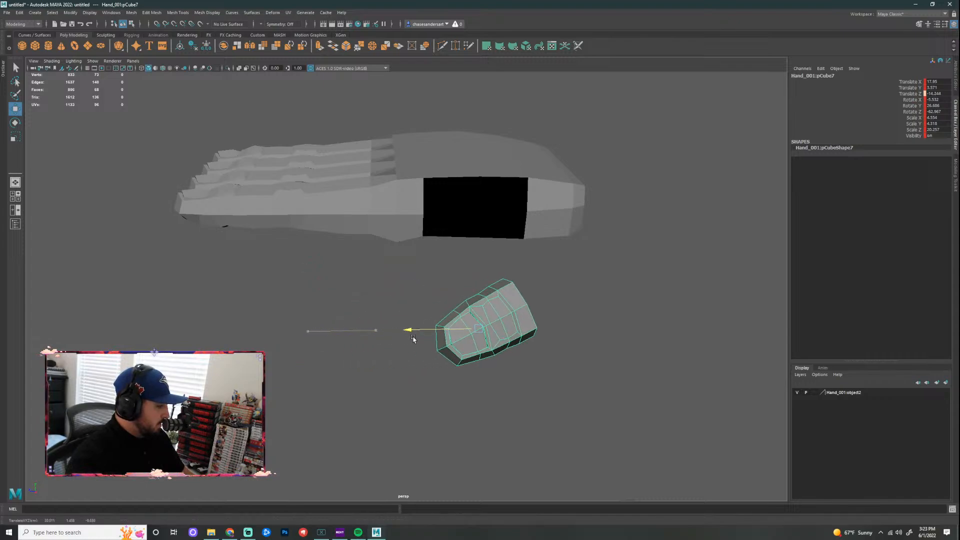
{"action": "key", "text": "ctrl+z"}
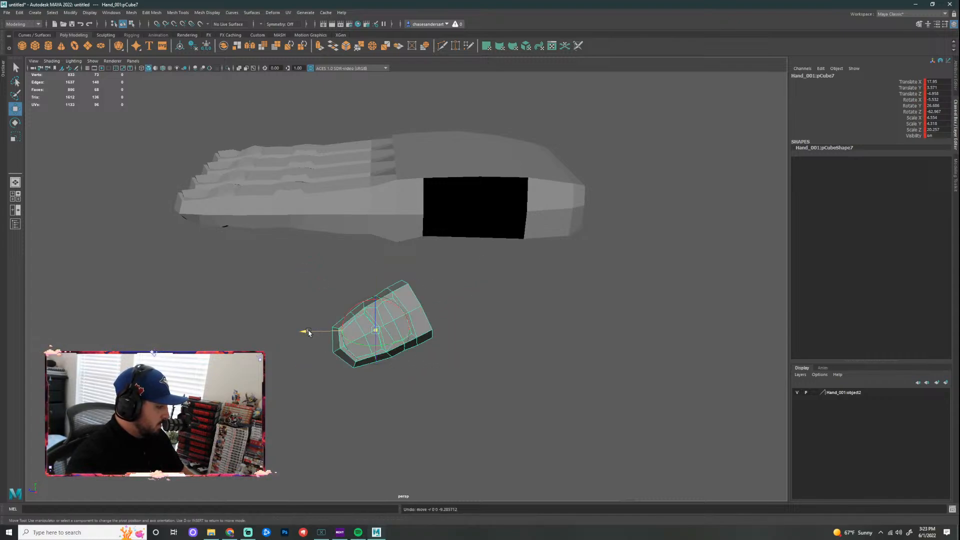
{"action": "left_click_drag", "start_coordinate": [304, 331], "coordinate": [396, 338]}
{"action": "left_click", "coordinate": [569, 323]}
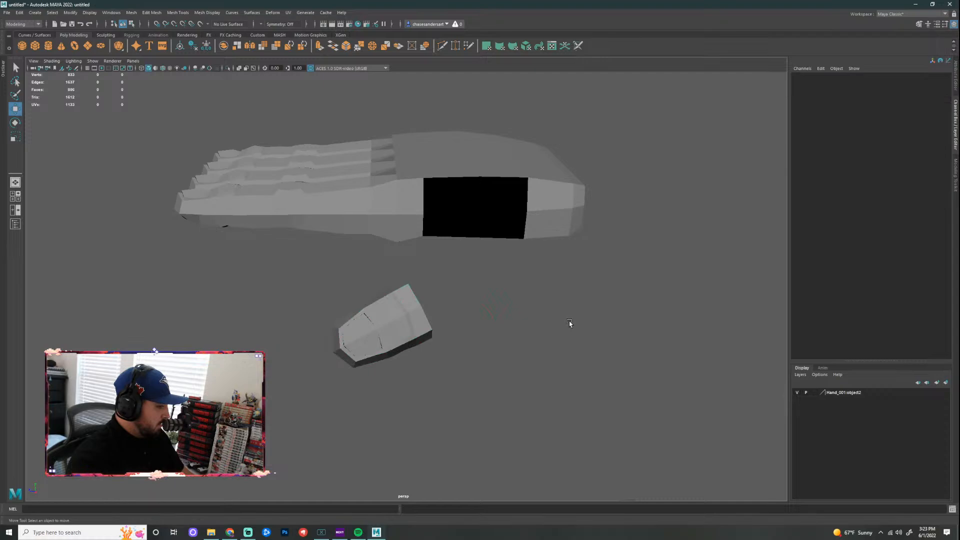
{"action": "left_click", "coordinate": [426, 329]}
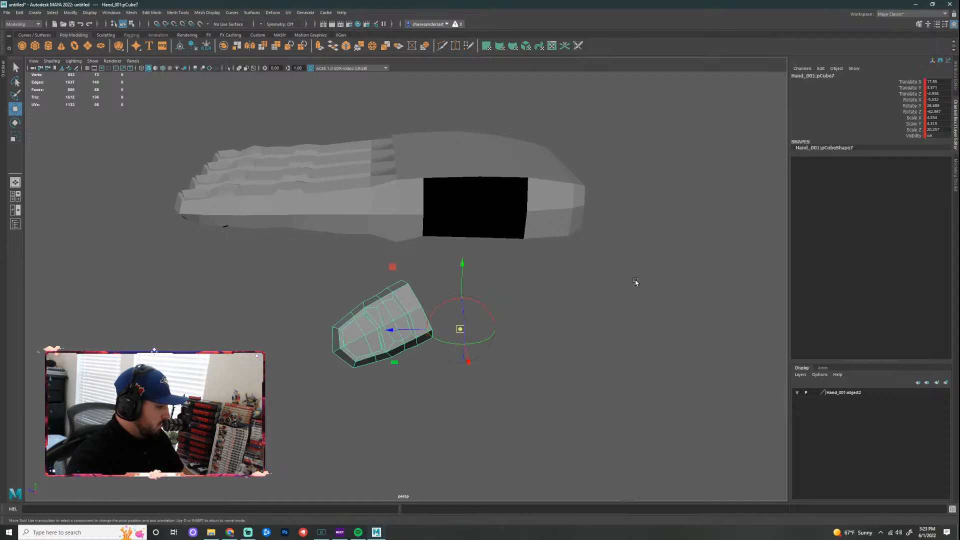
{"action": "scroll", "coordinate": [588, 318], "scroll_direction": "up", "scroll_amount": 2}
{"action": "key", "text": "e"}
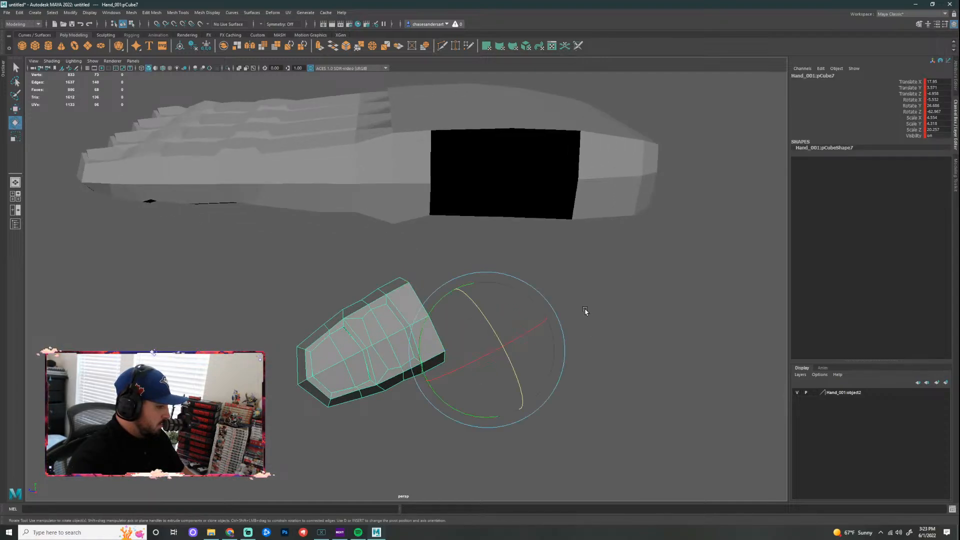
{"action": "key", "text": "w"}
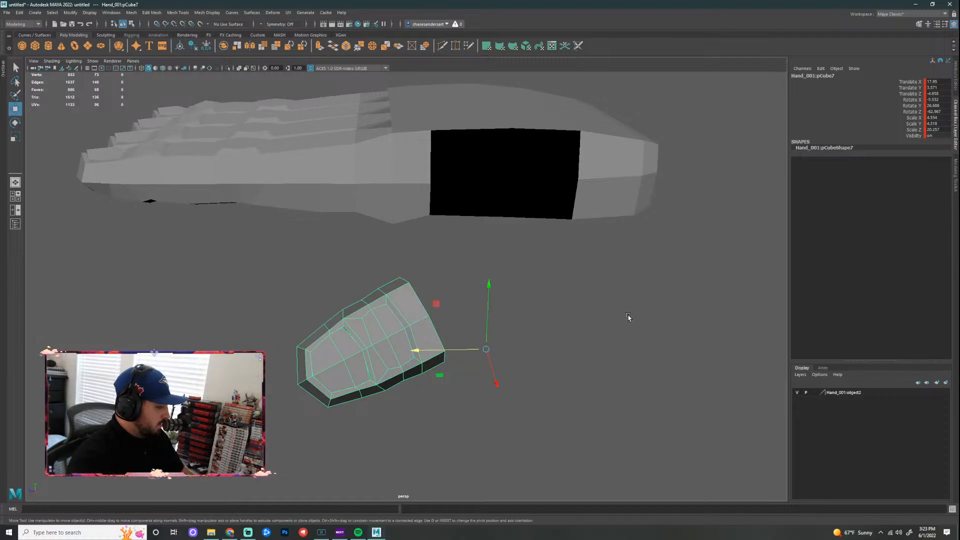
{"action": "left_click", "coordinate": [583, 332]}
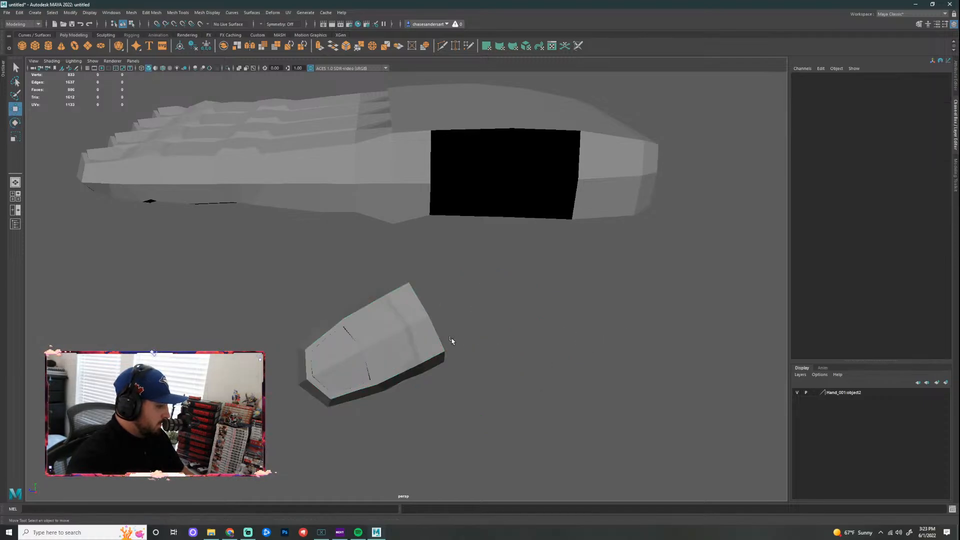
{"action": "left_click", "coordinate": [417, 337]}
{"action": "key", "text": "d"}
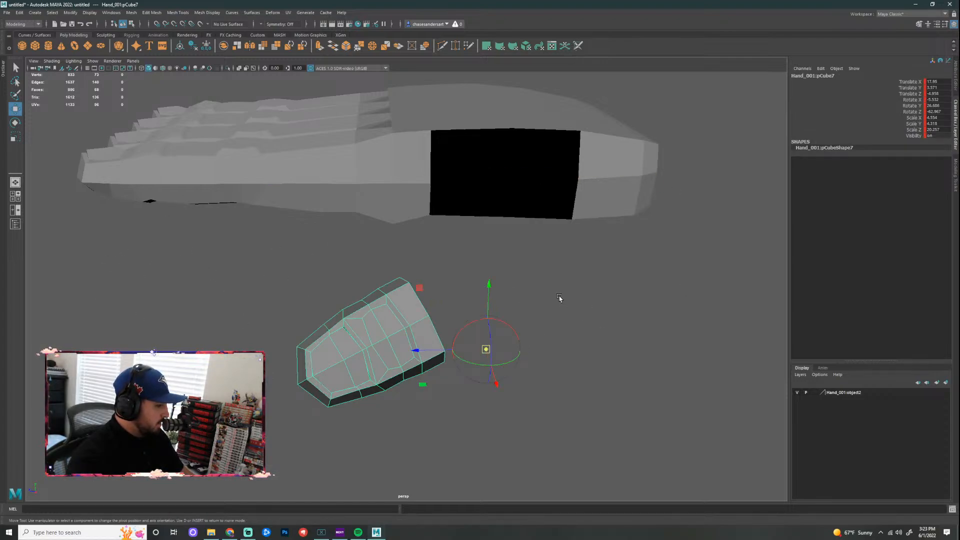
{"action": "left_click_drag", "start_coordinate": [560, 296], "coordinate": [547, 259]}
Step: Bake the thumb's pivot and center the pivot on the thumb mesh, leaving the thumb selected
{"action": "left_click", "coordinate": [420, 321]}
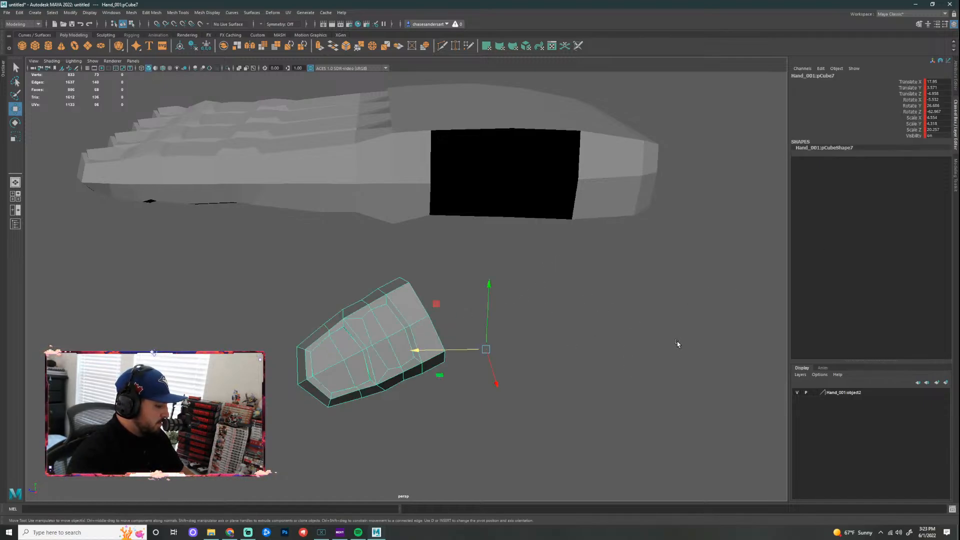
{"action": "key", "text": "d"}
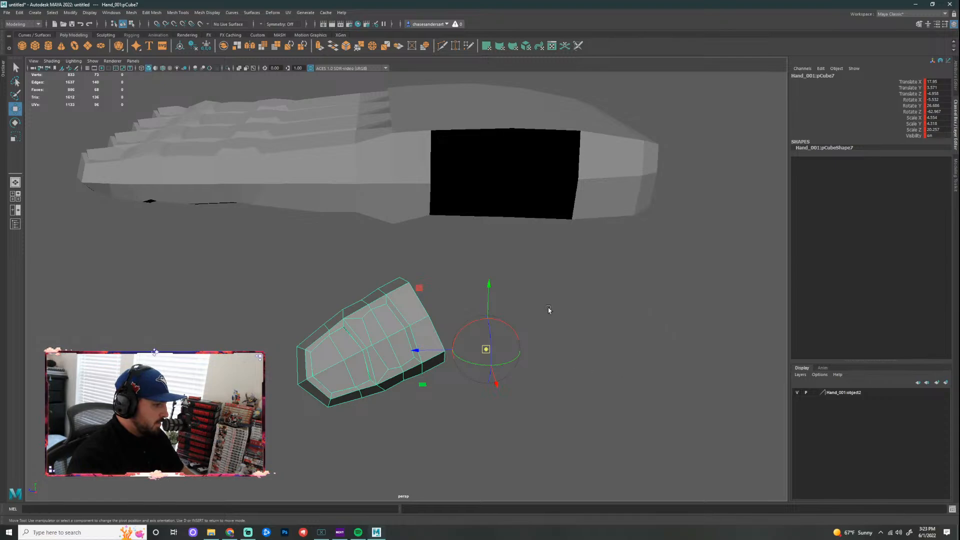
{"action": "left_click", "coordinate": [74, 13]}
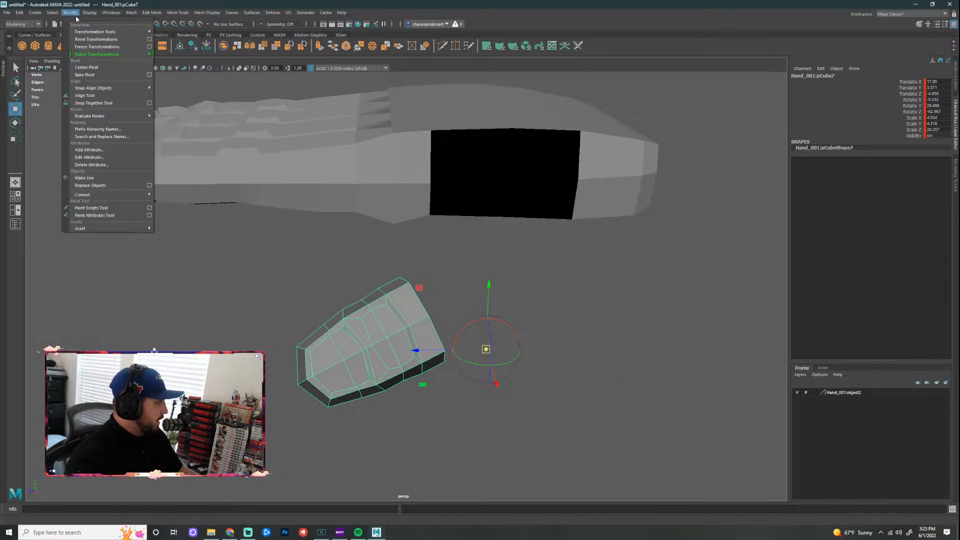
{"action": "left_click", "coordinate": [84, 75]}
{"action": "left_click", "coordinate": [70, 13]}
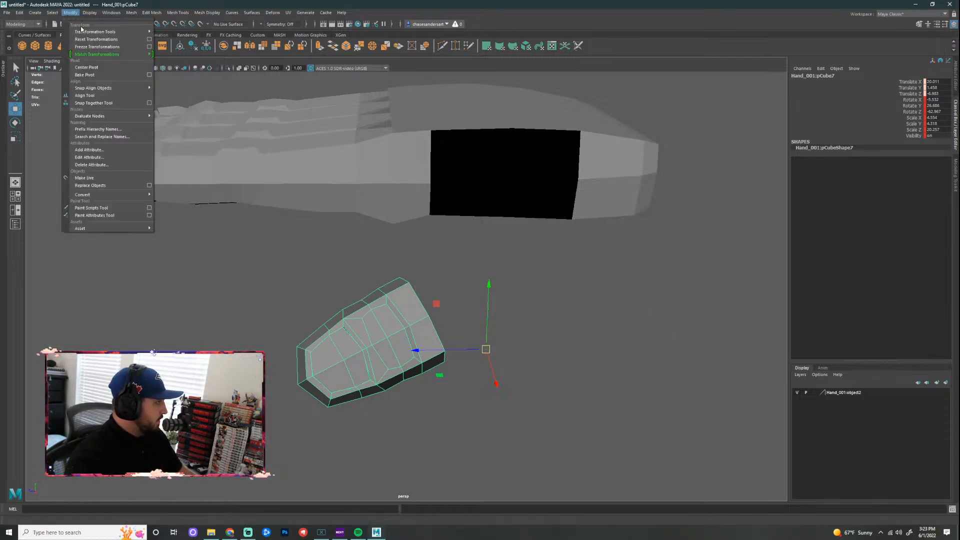
{"action": "left_click", "coordinate": [110, 68]}
{"action": "left_click", "coordinate": [515, 304]}
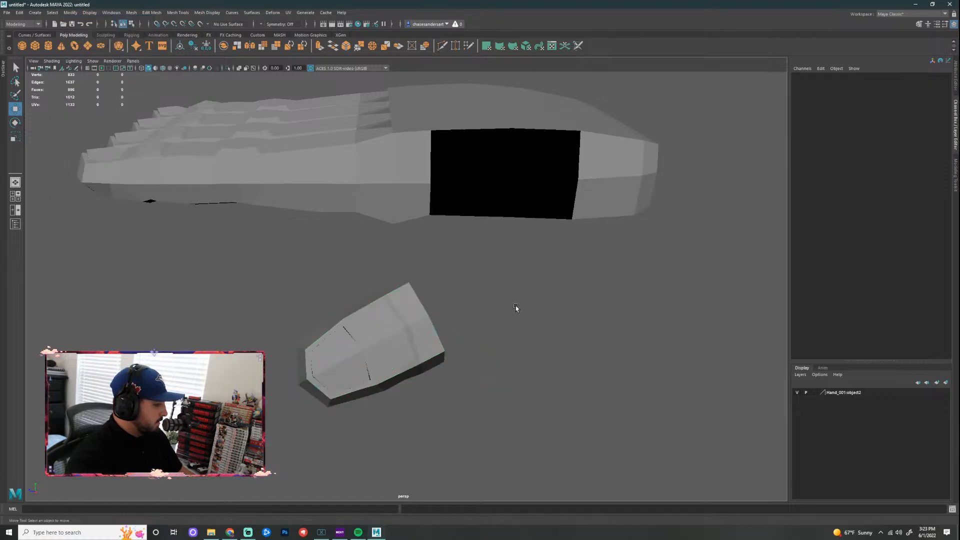
{"action": "left_click_drag", "start_coordinate": [515, 305], "coordinate": [506, 326], "text": "alt"}
{"action": "left_click", "coordinate": [388, 304]}
{"action": "left_click_drag", "start_coordinate": [388, 304], "coordinate": [569, 360], "text": "alt"}
{"action": "left_click", "coordinate": [570, 358]}
{"action": "key", "text": "ctrl+z"}
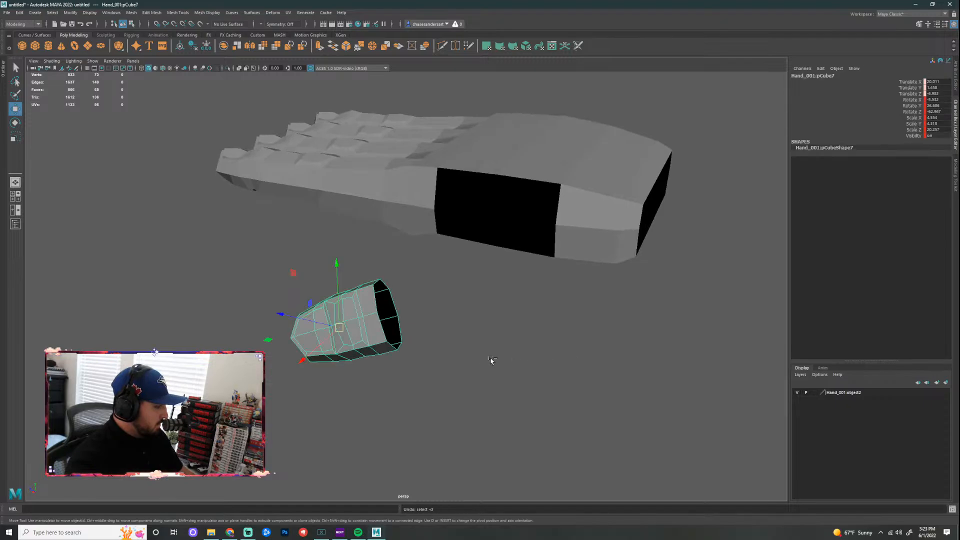
Step: Undo the recent series of pivot edits on the thumb, including the pivot centering
{"action": "key", "text": "ctrl+z"}
{"action": "key", "text": "ctrl+z"}
{"action": "key", "text": "ctrl+z"}
{"action": "key", "text": "ctrl+z"}
{"action": "key", "text": "ctrl+z"}
{"action": "key", "text": "ctrl+z"}
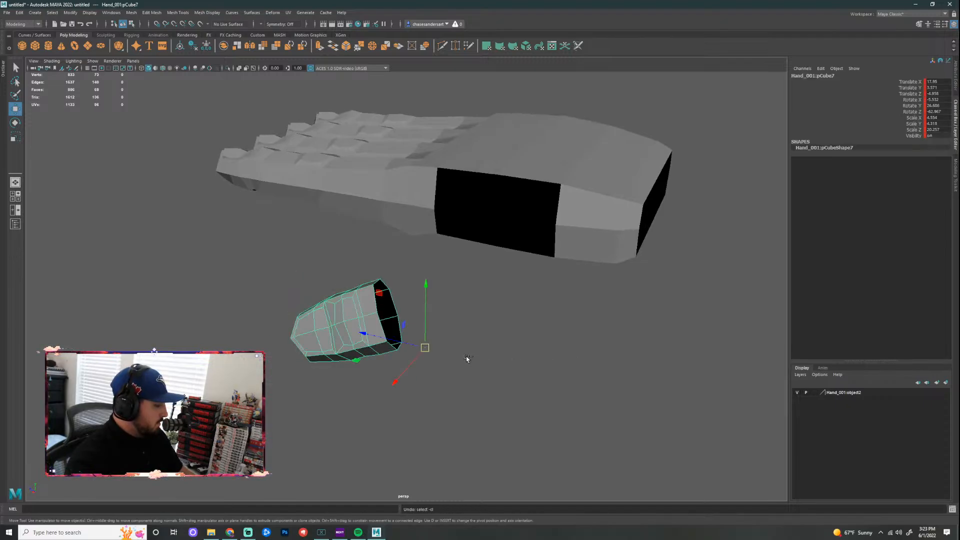
{"action": "key", "text": "ctrl+z"}
{"action": "key", "text": "ctrl+z"}
{"action": "key", "text": "ctrl+z"}
{"action": "key", "text": "ctrl+z"}
{"action": "key", "text": "ctrl+z"}
{"action": "key", "text": "ctrl+z"}
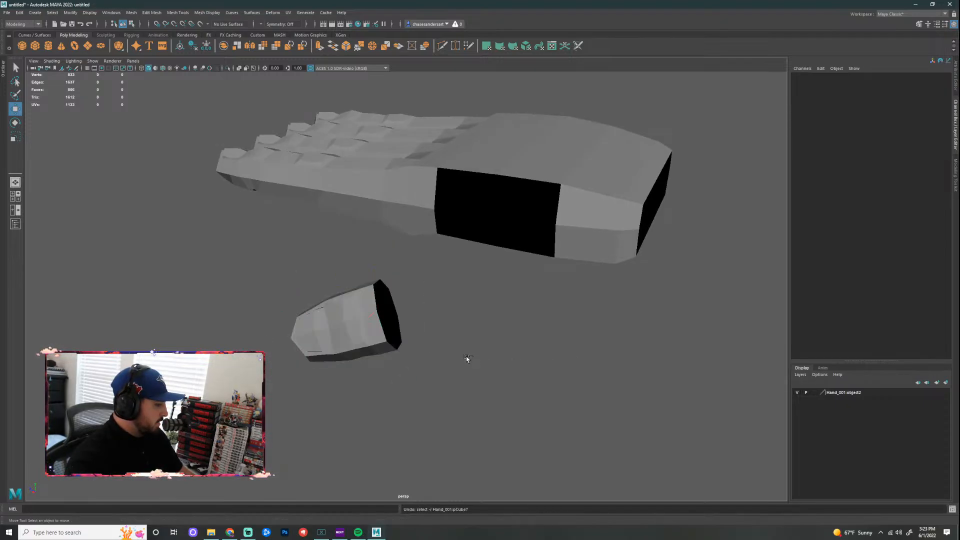
{"action": "key", "text": "ctrl+z"}
{"action": "key", "text": "ctrl+z"}
{"action": "key", "text": "ctrl+z"}
{"action": "key", "text": "ctrl+z"}
{"action": "key", "text": "ctrl+z"}
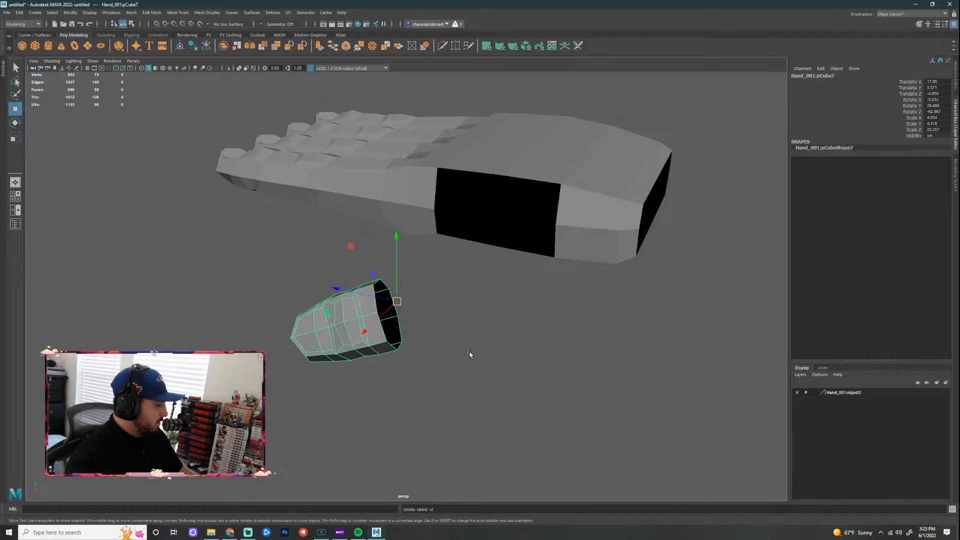
{"action": "left_click_drag", "start_coordinate": [465, 336], "coordinate": [572, 359], "text": "alt"}
{"action": "key", "text": "ctrl+z"}
{"action": "key", "text": "ctrl+z"}
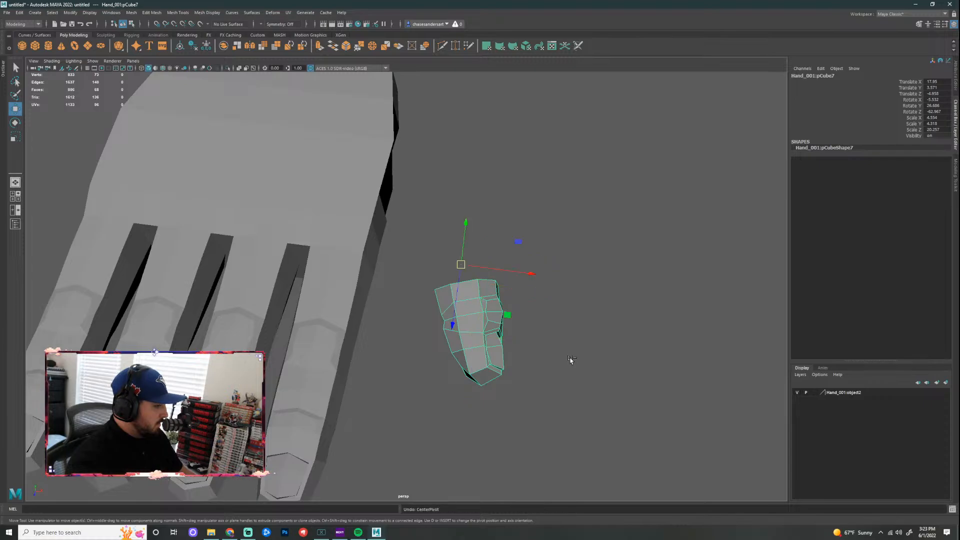
{"action": "left_click_drag", "start_coordinate": [568, 311], "coordinate": [486, 266], "text": "alt"}
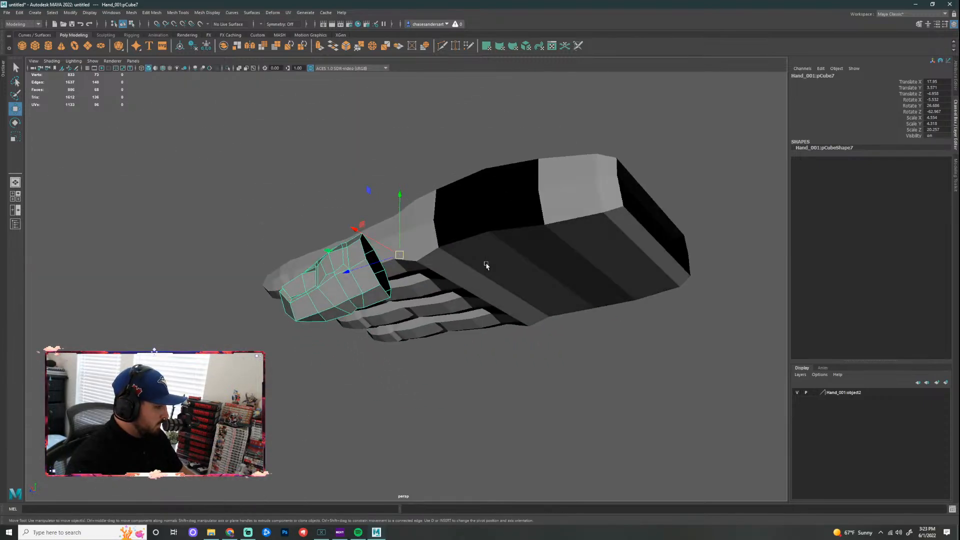
Step: Examine the thumb's placement relative to the hole in the palm's side from several angles
{"action": "left_click", "coordinate": [508, 327]}
{"action": "scroll", "coordinate": [514, 328], "scroll_direction": "down", "scroll_amount": 1}
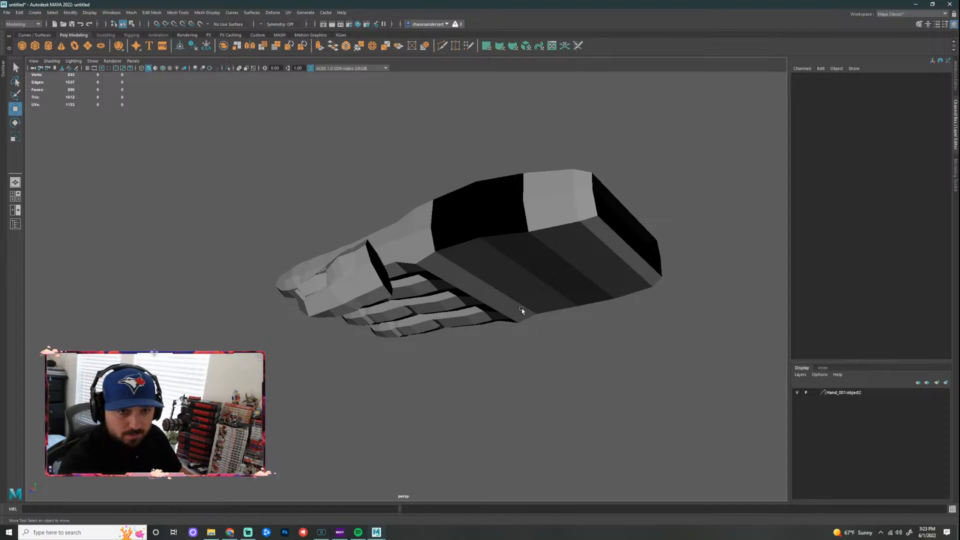
{"action": "left_click_drag", "start_coordinate": [368, 334], "coordinate": [454, 327], "text": "alt"}
{"action": "left_click", "coordinate": [455, 327]}
{"action": "left_click_drag", "start_coordinate": [500, 380], "coordinate": [410, 229], "text": "alt"}
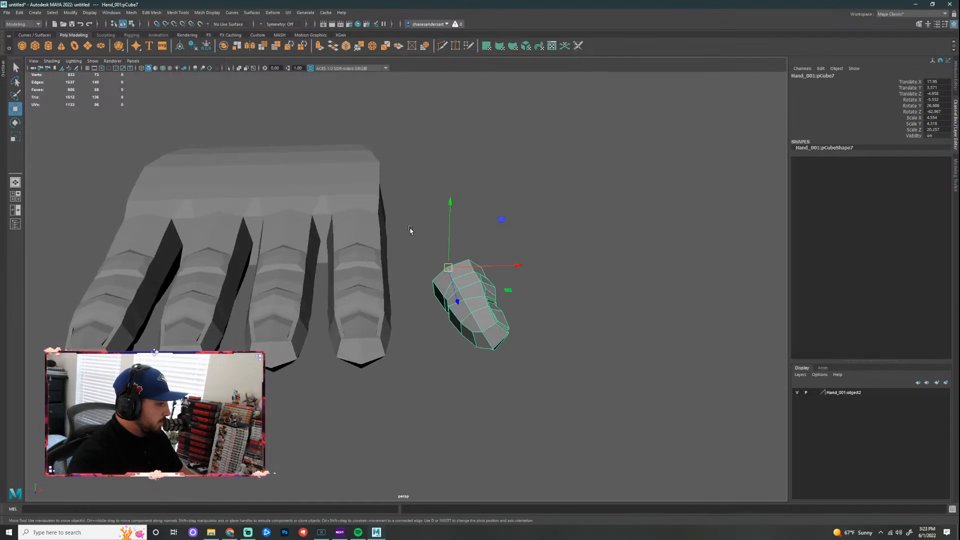
{"action": "left_click_drag", "start_coordinate": [561, 307], "coordinate": [499, 310], "text": "alt"}
{"action": "left_click", "coordinate": [589, 262]}
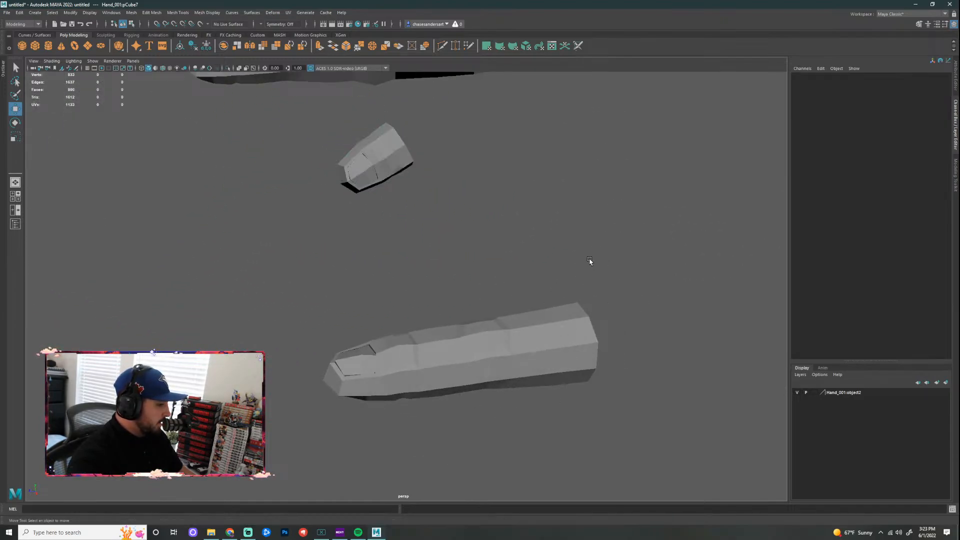
{"action": "left_click_drag", "start_coordinate": [465, 215], "coordinate": [628, 348], "text": "alt"}
{"action": "left_click", "coordinate": [282, 300]}
{"action": "middle_click_drag", "start_coordinate": [399, 263], "coordinate": [550, 289], "text": "alt"}
{"action": "left_click", "coordinate": [332, 242], "text": "shift"}
{"action": "left_click", "coordinate": [483, 230]}
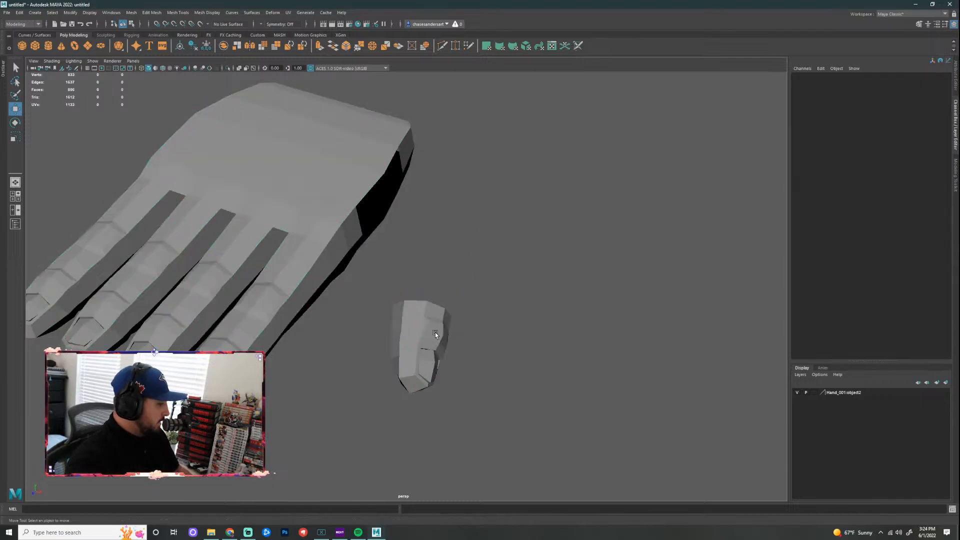
{"action": "left_click", "coordinate": [435, 332]}
{"action": "left_click_drag", "start_coordinate": [511, 278], "coordinate": [533, 256], "text": "alt"}
{"action": "left_click", "coordinate": [534, 256], "text": "shift"}
{"action": "left_click", "coordinate": [350, 301]}
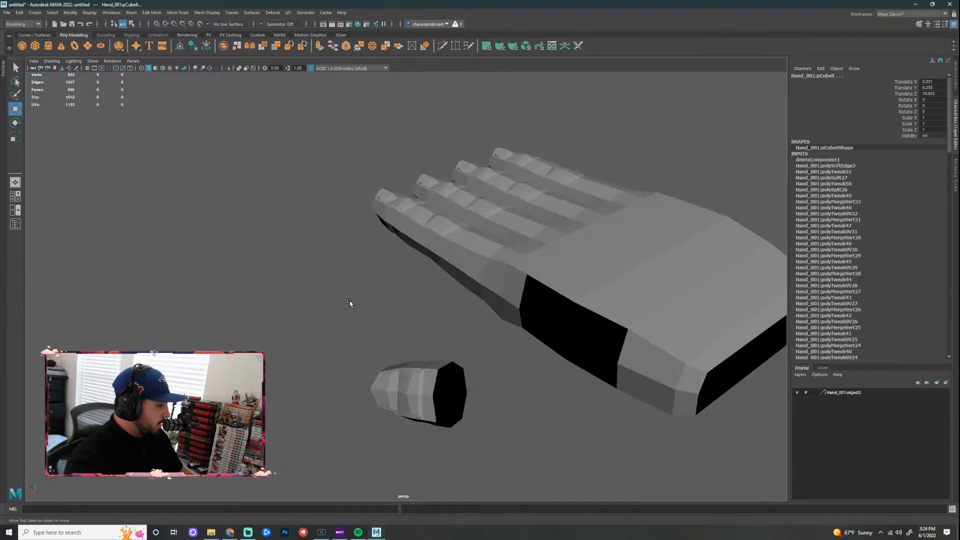
{"action": "right_click_drag", "start_coordinate": [510, 247], "coordinate": [545, 238]}
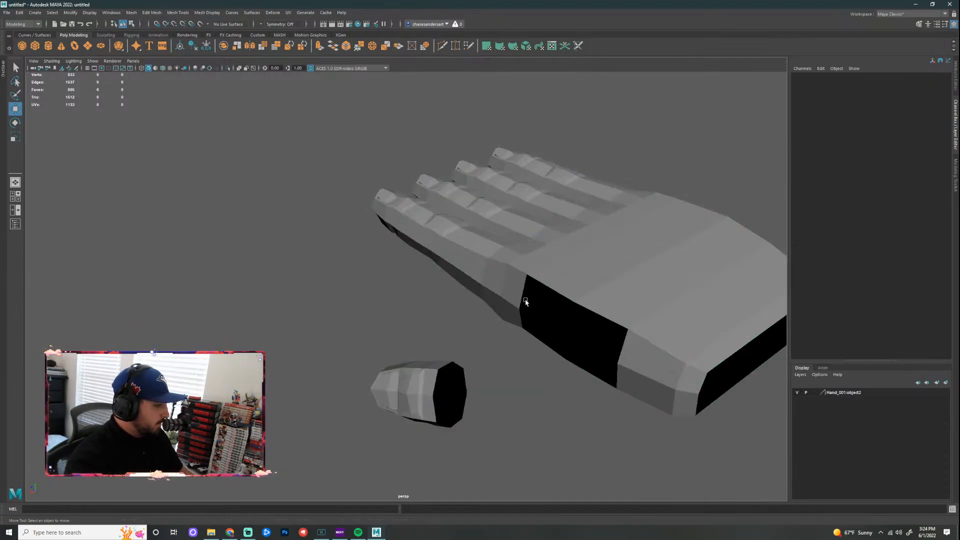
{"action": "left_click", "coordinate": [418, 391]}
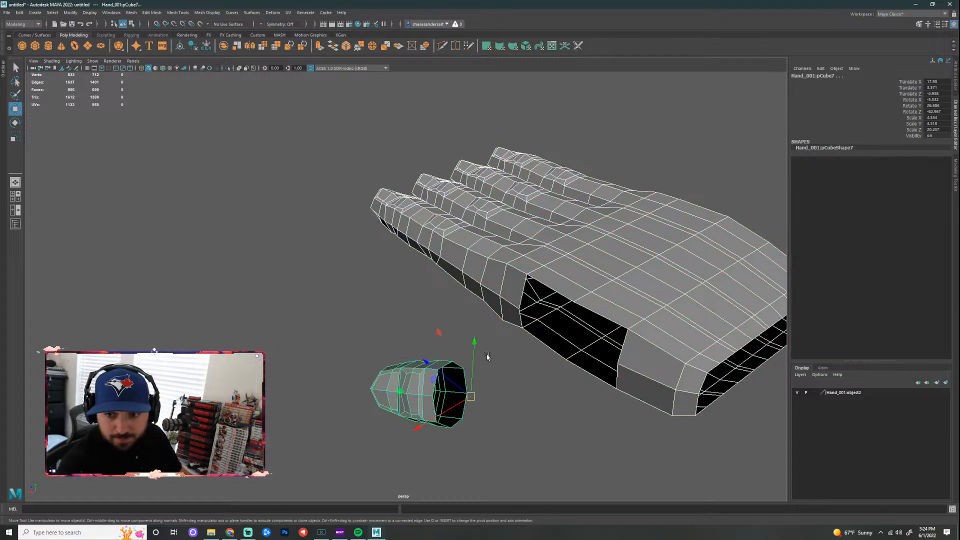
{"action": "left_click", "coordinate": [532, 426]}
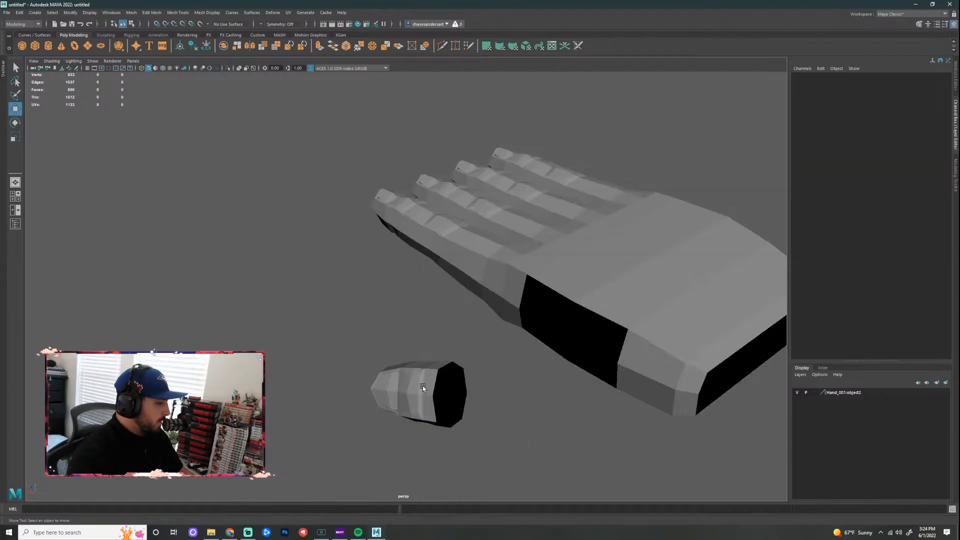
{"action": "left_click", "coordinate": [422, 385]}
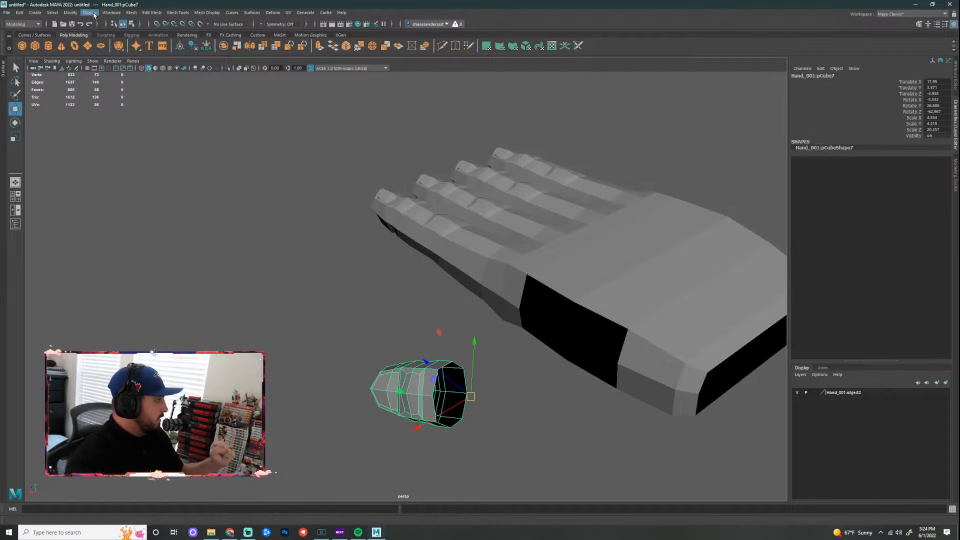
{"action": "left_click", "coordinate": [70, 12]}
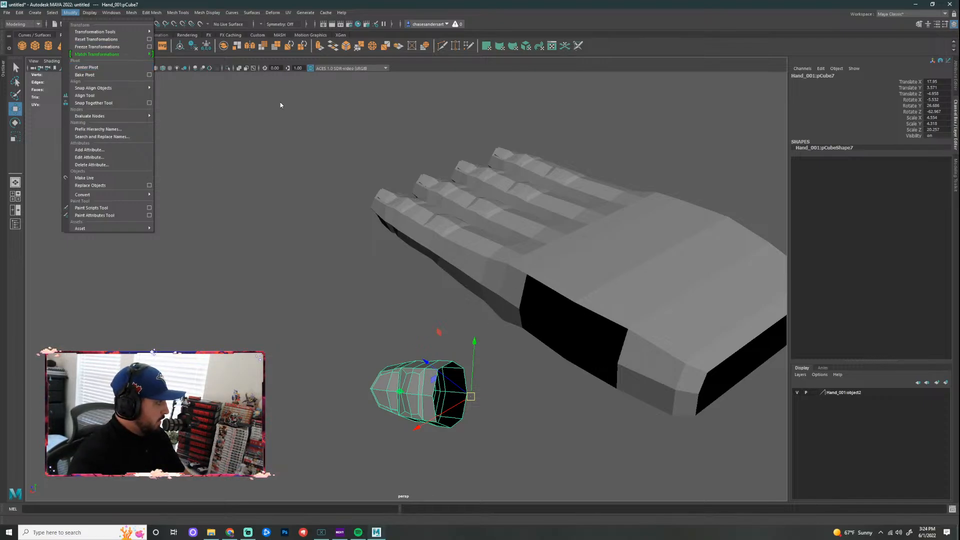
{"action": "left_click", "coordinate": [575, 442]}
Step: Select the hand and thumb meshes together and display the Modeling Toolkit
{"action": "left_click", "coordinate": [590, 318]}
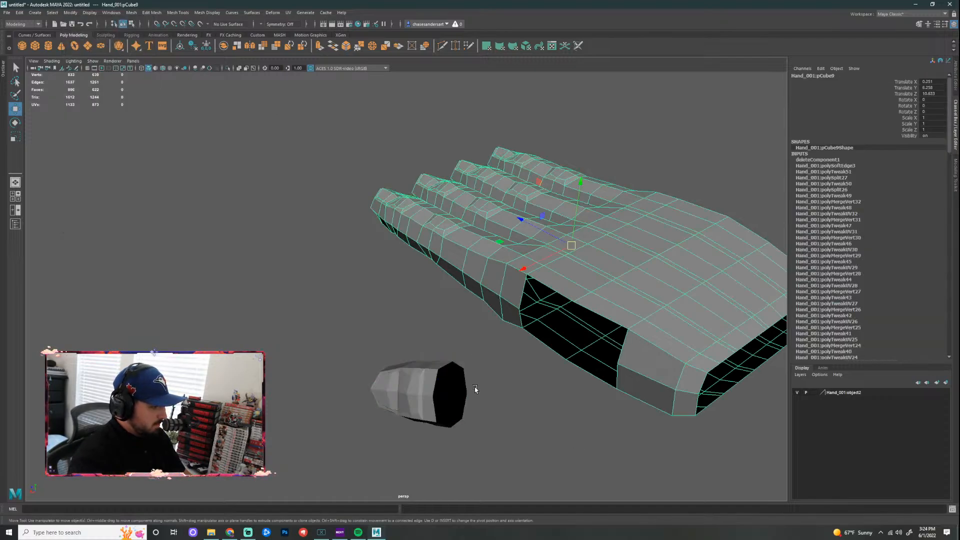
{"action": "left_click", "coordinate": [431, 380], "text": "shift"}
{"action": "left_click", "coordinate": [526, 367]}
{"action": "left_click", "coordinate": [642, 236]}
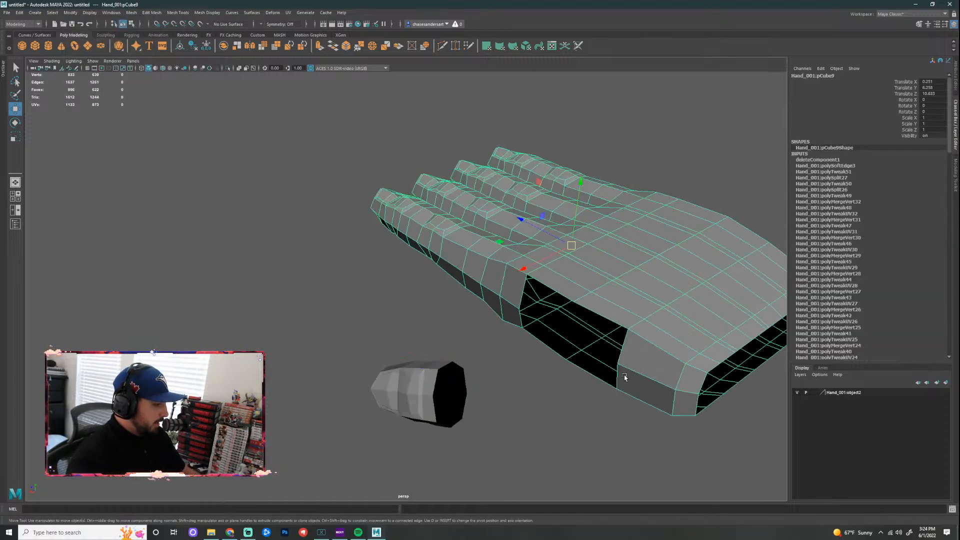
{"action": "left_click", "coordinate": [451, 386], "text": "shift"}
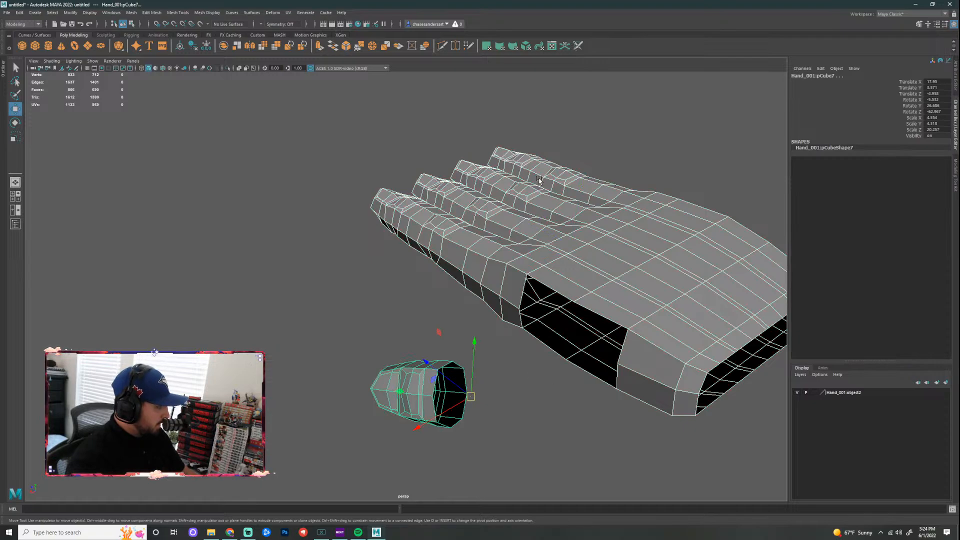
{"action": "left_click", "coordinate": [132, 13]}
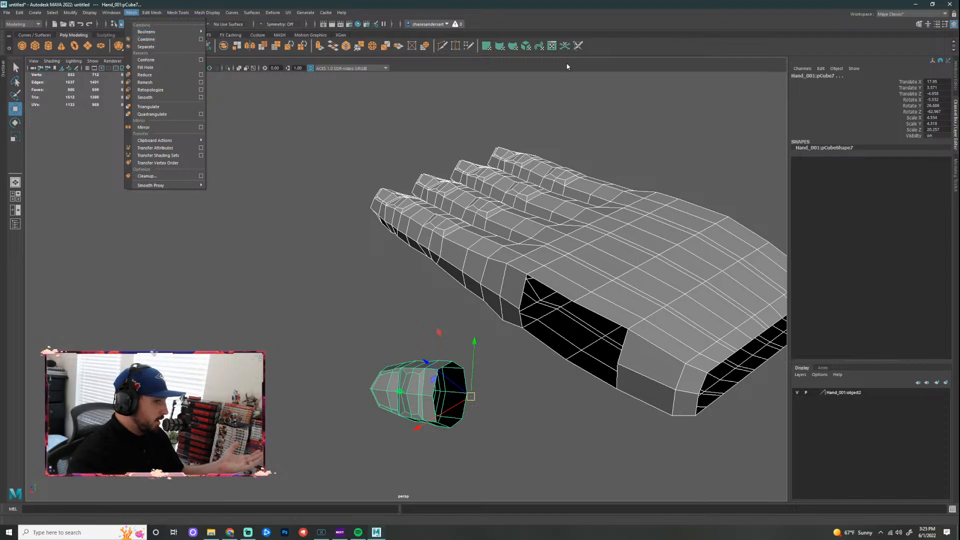
{"action": "left_click", "coordinate": [954, 176]}
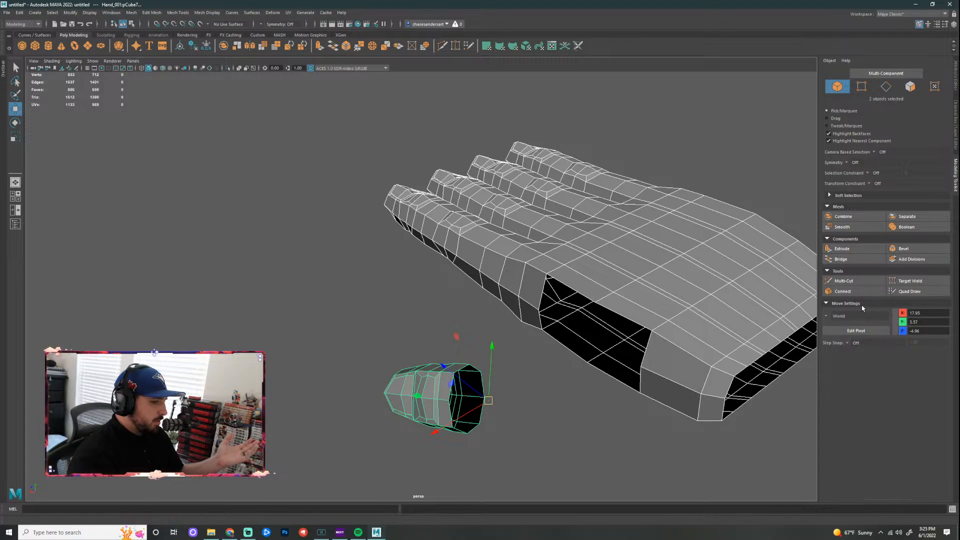
{"action": "left_click", "coordinate": [530, 407]}
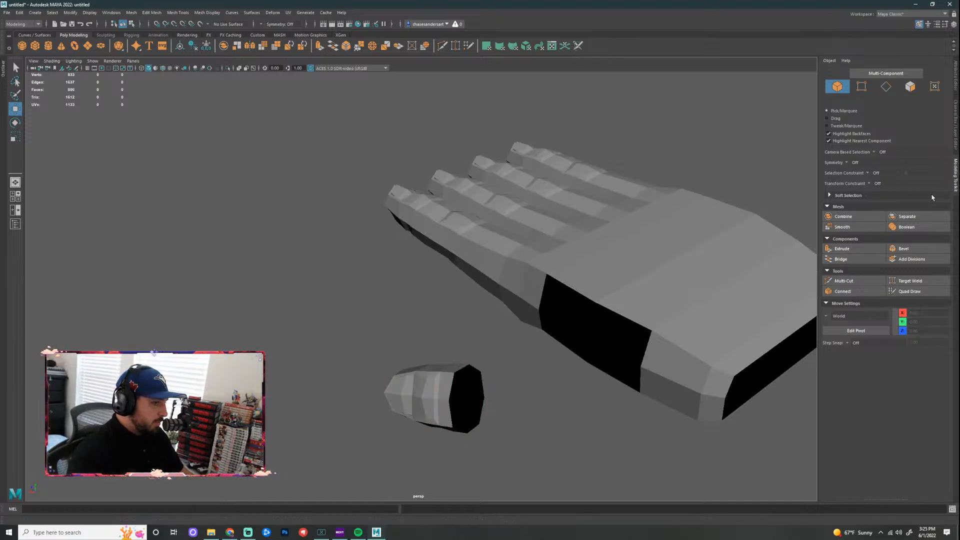
Step: Select both the hand and the thumb and combine them into a single mesh
{"action": "left_click", "coordinate": [131, 13]}
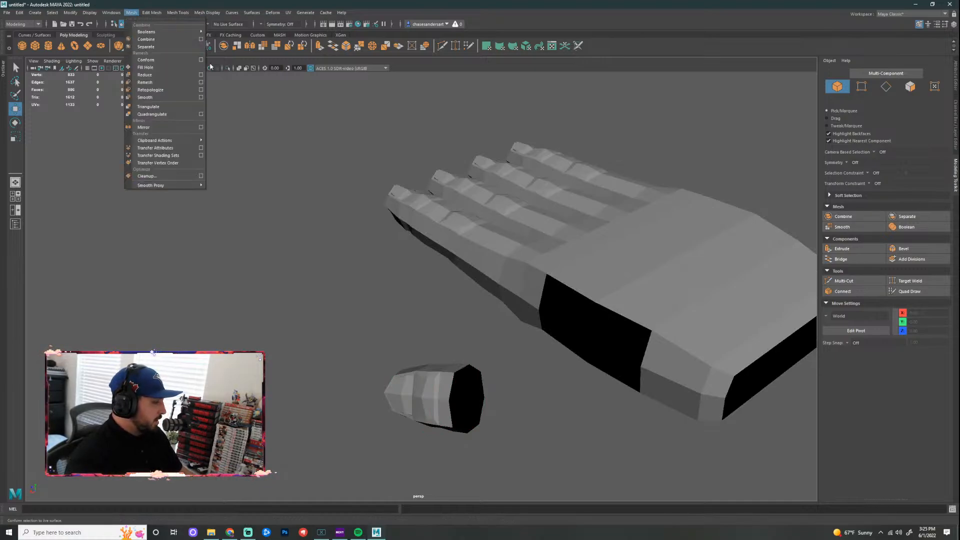
{"action": "left_click", "coordinate": [563, 391]}
{"action": "scroll", "coordinate": [564, 391], "scroll_direction": "down", "scroll_amount": 3}
{"action": "left_click", "coordinate": [592, 341]}
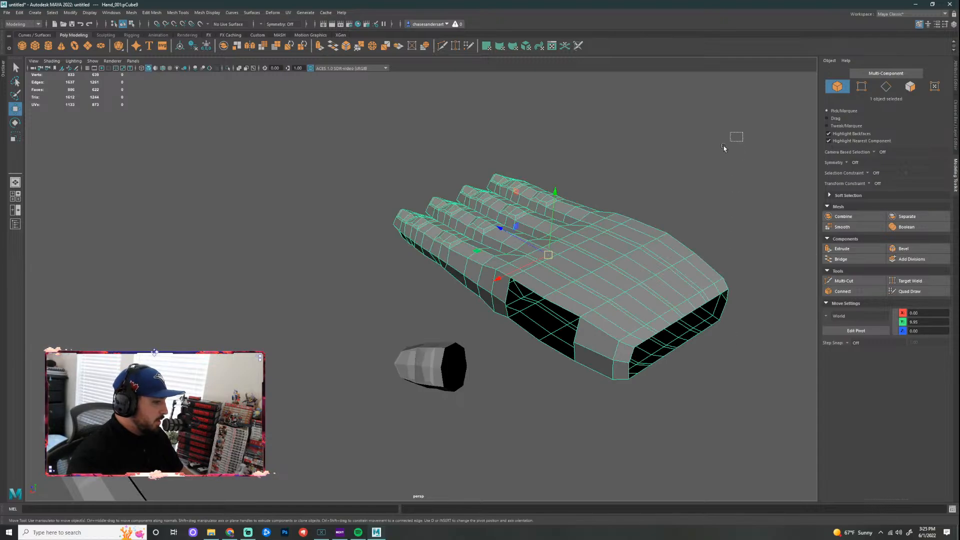
{"action": "left_click_drag", "start_coordinate": [724, 145], "coordinate": [314, 464]}
{"action": "left_click", "coordinate": [380, 452]}
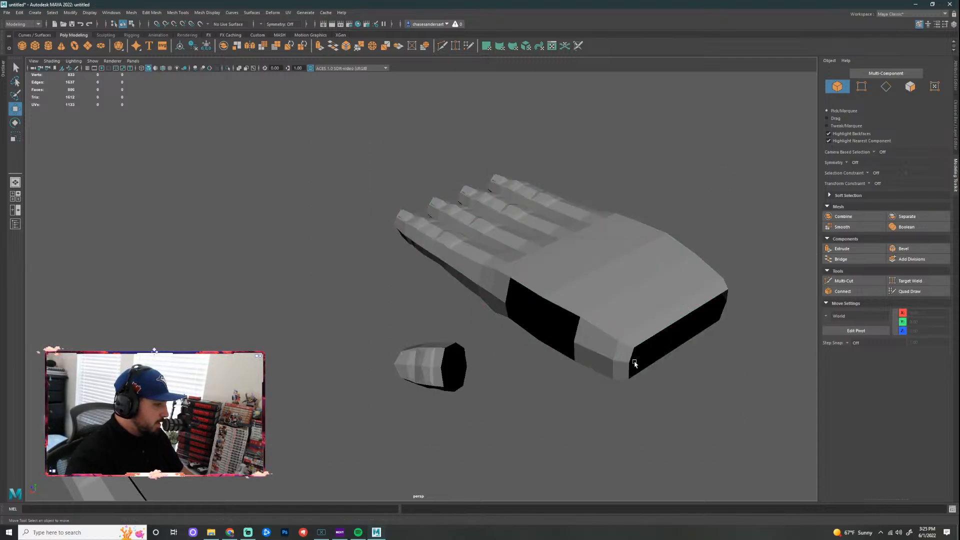
{"action": "left_click_drag", "start_coordinate": [743, 114], "coordinate": [321, 466]}
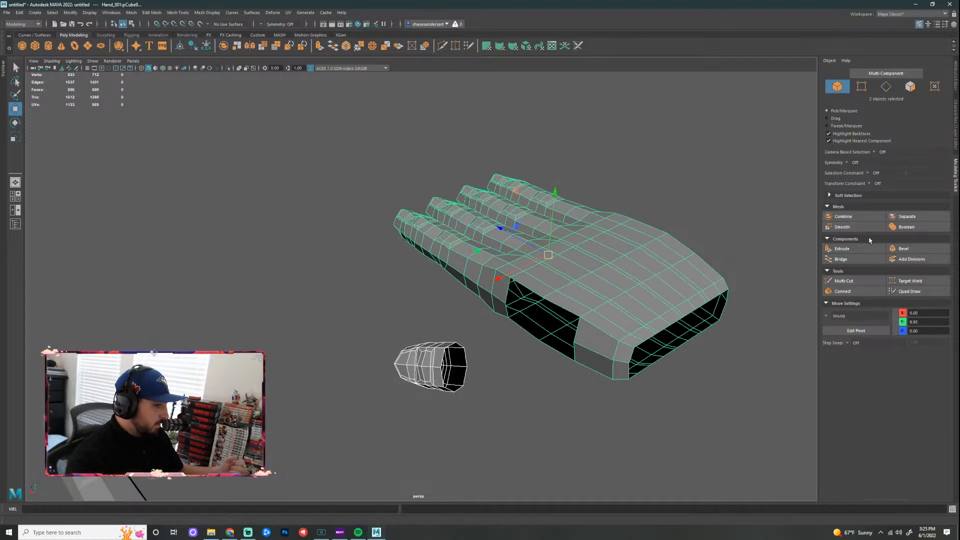
{"action": "left_click", "coordinate": [850, 218]}
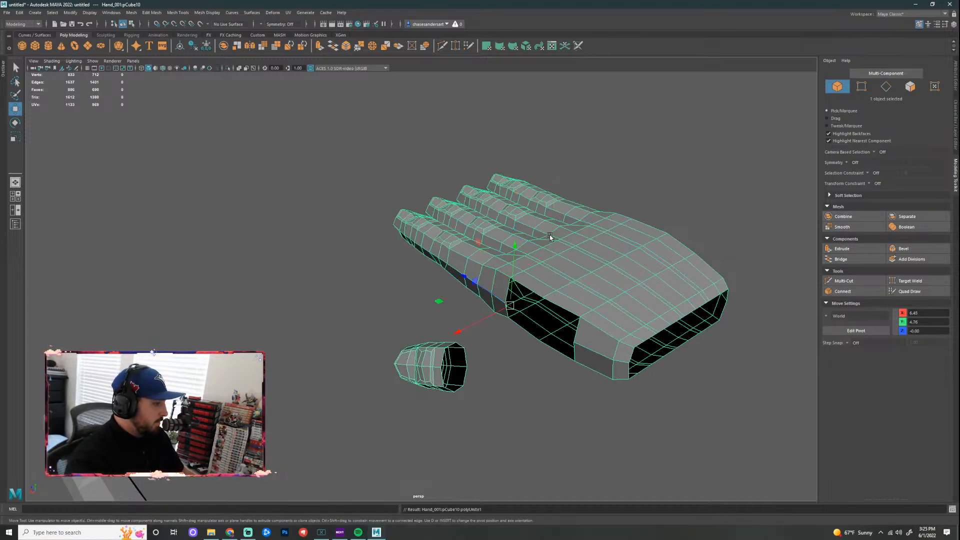
Step: Test the combined mesh by moving it along X, and undo the move
{"action": "left_click", "coordinate": [532, 414]}
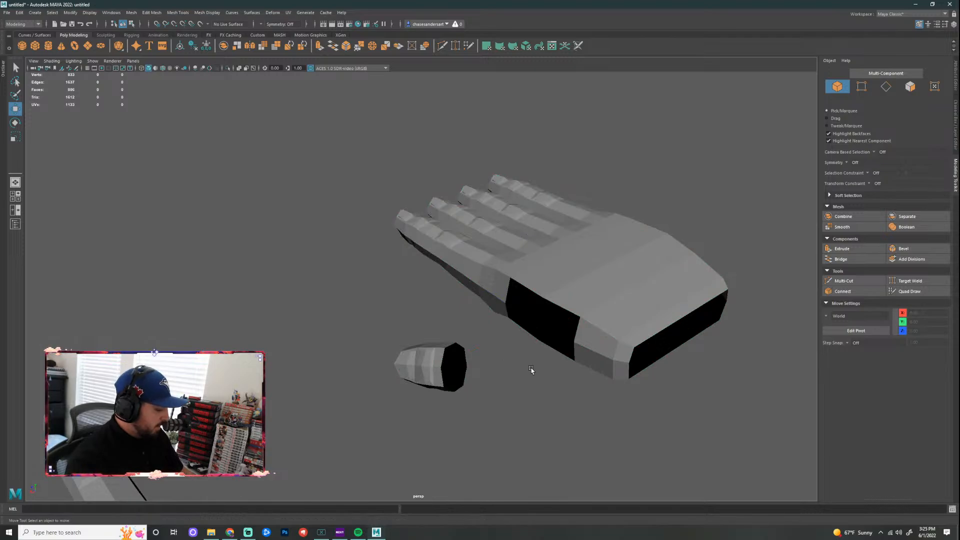
{"action": "left_click_drag", "start_coordinate": [530, 370], "coordinate": [654, 351], "text": "alt"}
{"action": "left_click", "coordinate": [341, 287]}
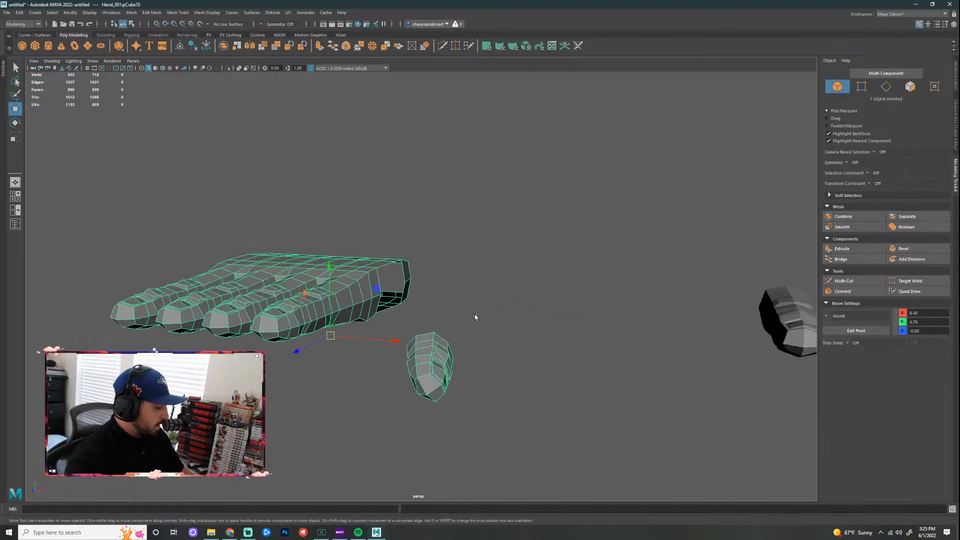
{"action": "left_click_drag", "start_coordinate": [390, 345], "coordinate": [438, 353]}
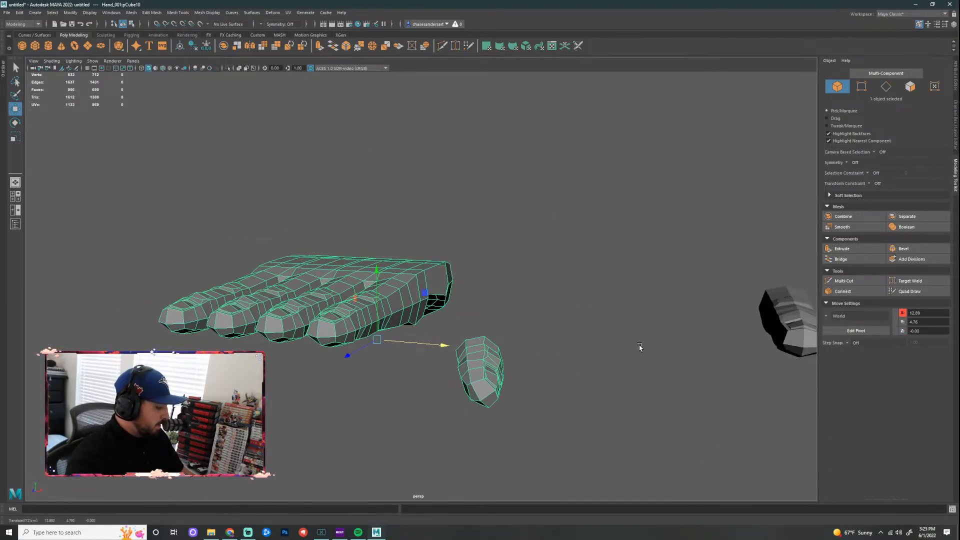
{"action": "key", "text": "ctrl+z"}
{"action": "left_click", "coordinate": [575, 314]}
Step: Select the combined hand and thumb mesh and switch it to edge selection
{"action": "right_click_drag", "start_coordinate": [520, 304], "coordinate": [623, 283], "text": "alt"}
{"action": "scroll", "coordinate": [628, 279], "scroll_direction": "down", "scroll_amount": 5}
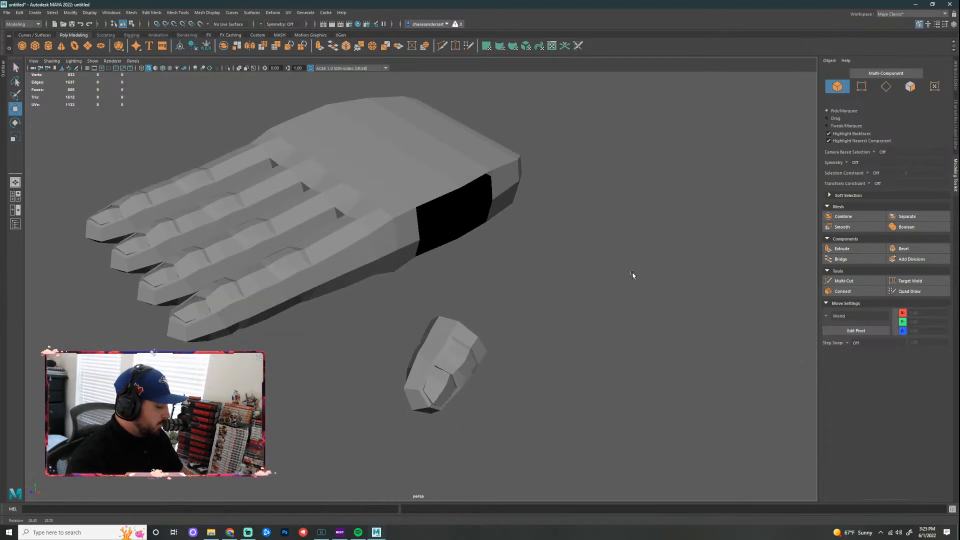
{"action": "left_click_drag", "start_coordinate": [632, 274], "coordinate": [506, 268], "text": "alt"}
{"action": "left_click", "coordinate": [517, 265]}
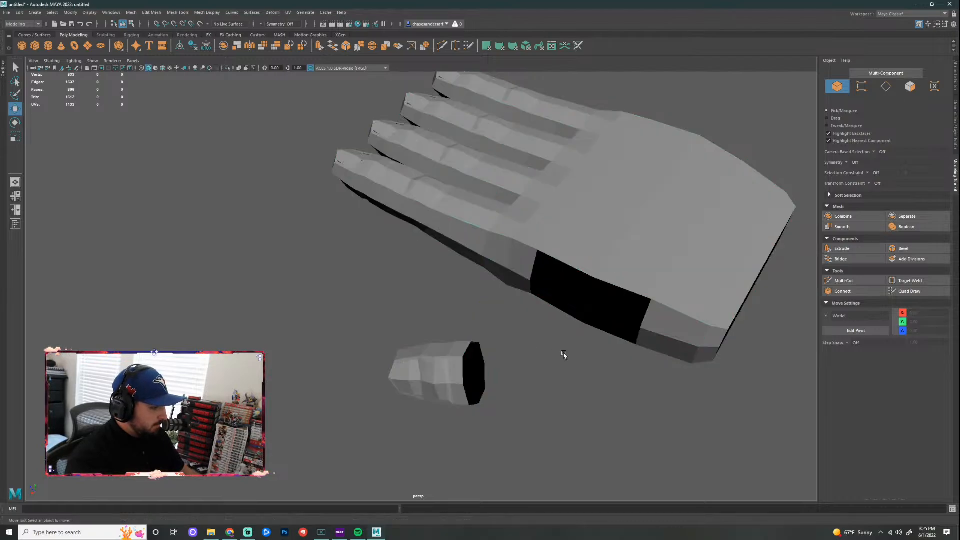
{"action": "left_click_drag", "start_coordinate": [579, 336], "coordinate": [480, 330], "text": "alt"}
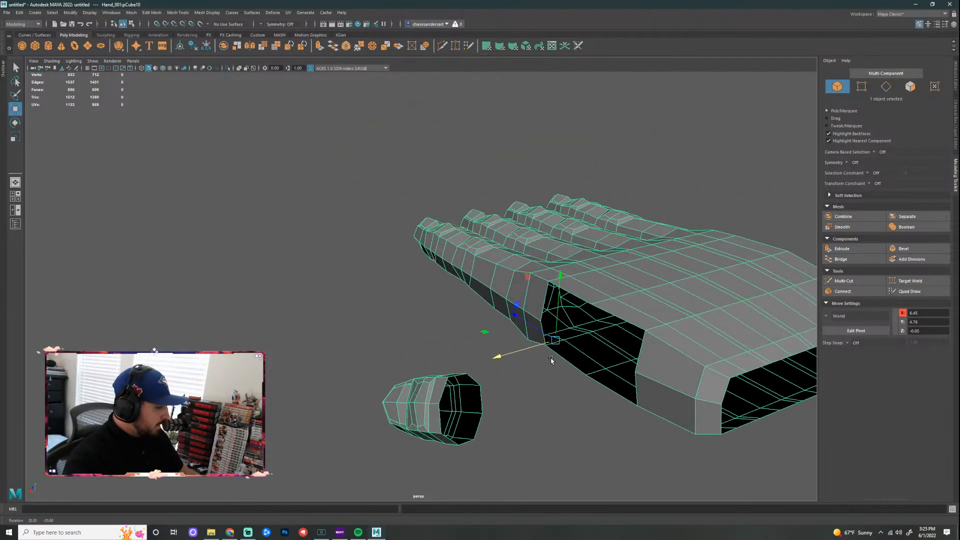
{"action": "right_click_drag", "start_coordinate": [474, 325], "coordinate": [473, 306]}
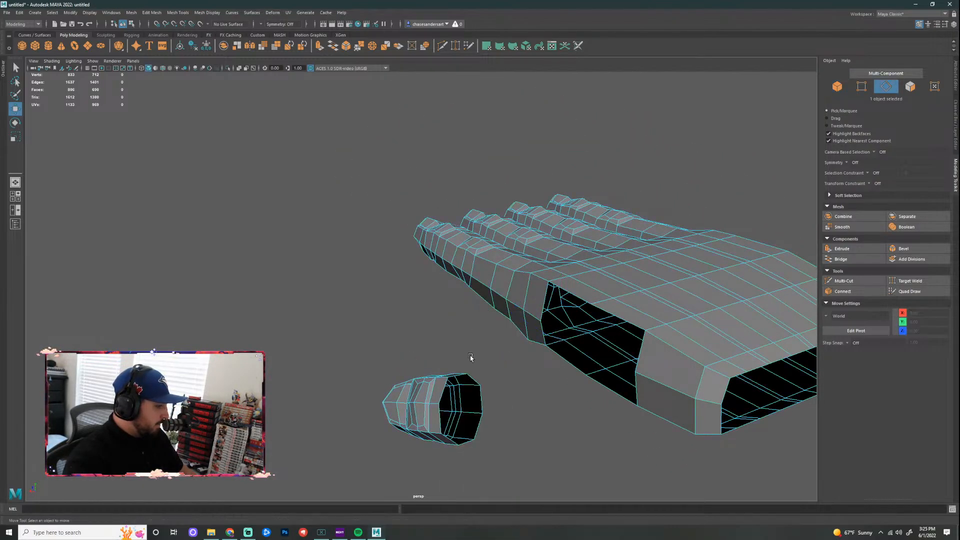
Step: Check the edge counts of the thumb's open base and the palm hole's border one after the other, and clear the selection
{"action": "double_click", "coordinate": [481, 381]}
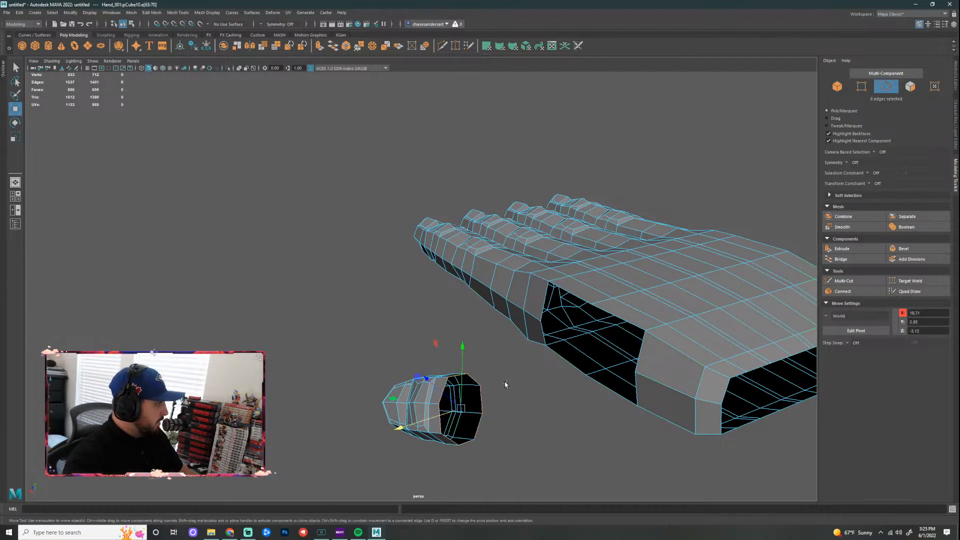
{"action": "left_click_drag", "start_coordinate": [505, 384], "coordinate": [553, 321], "text": "alt"}
{"action": "double_click", "coordinate": [506, 225]}
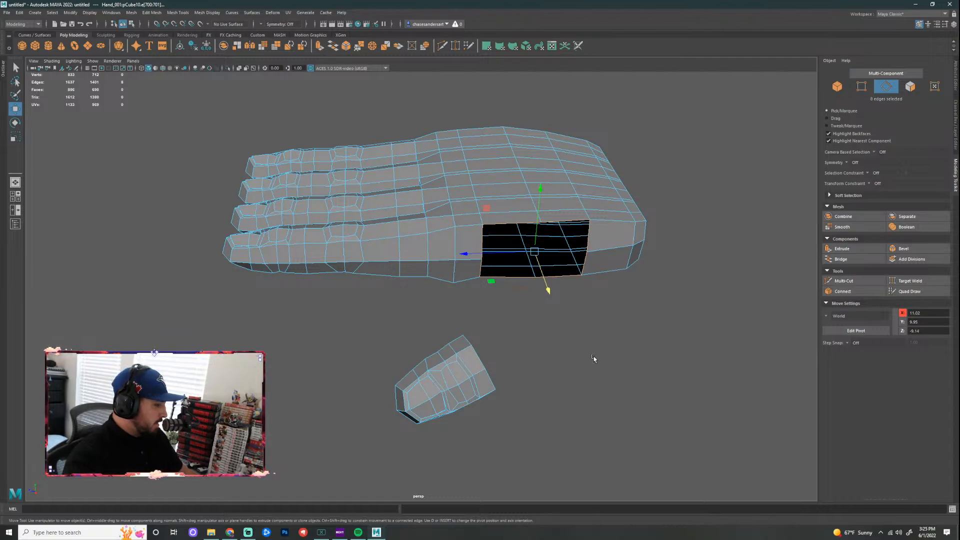
{"action": "left_click", "coordinate": [676, 310]}
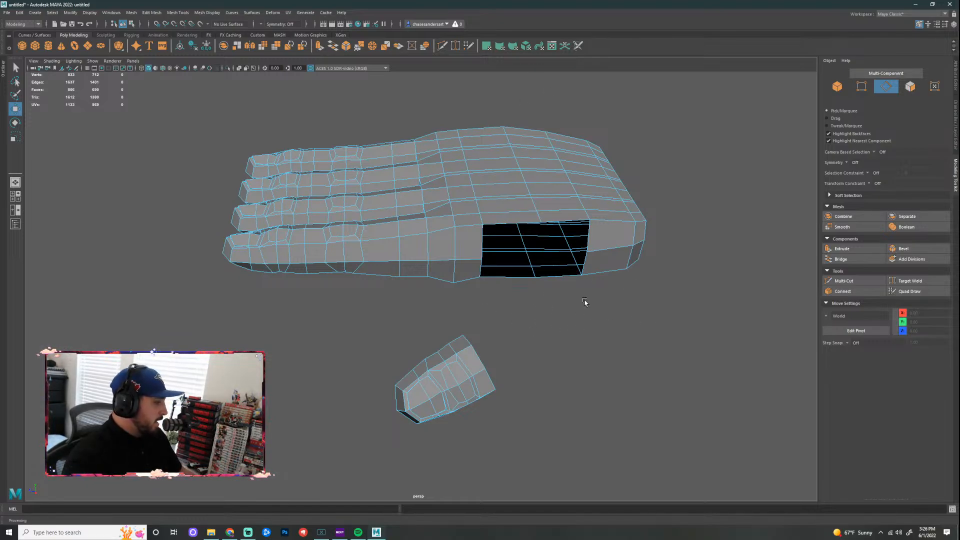
Step: Try deleting the edge loop that crosses the palm at the hole and recutting it with Multi-Cut, and undo both changes
{"action": "double_click", "coordinate": [540, 211]}
{"action": "right_click_drag", "start_coordinate": [539, 214], "coordinate": [504, 225], "text": "ctrl"}
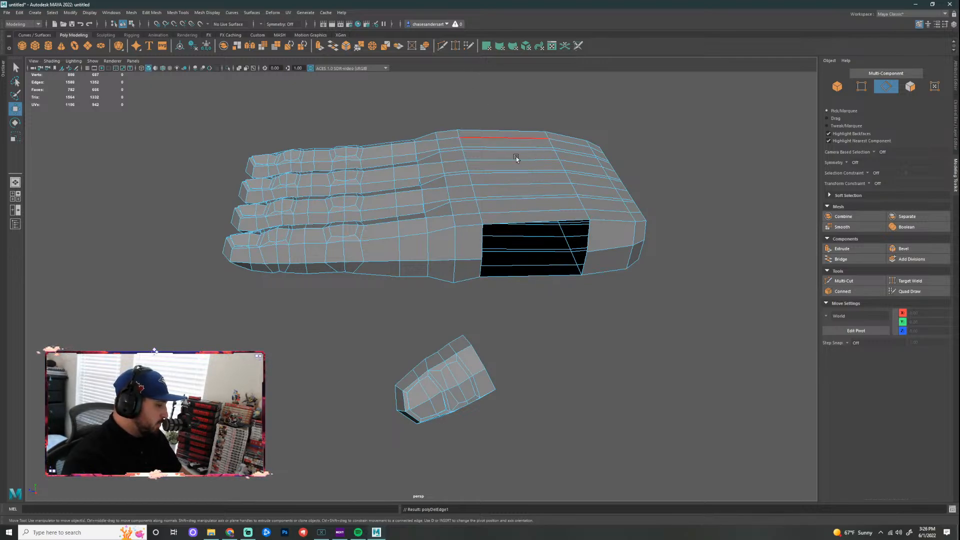
{"action": "key", "text": "ctrl+shift+x"}
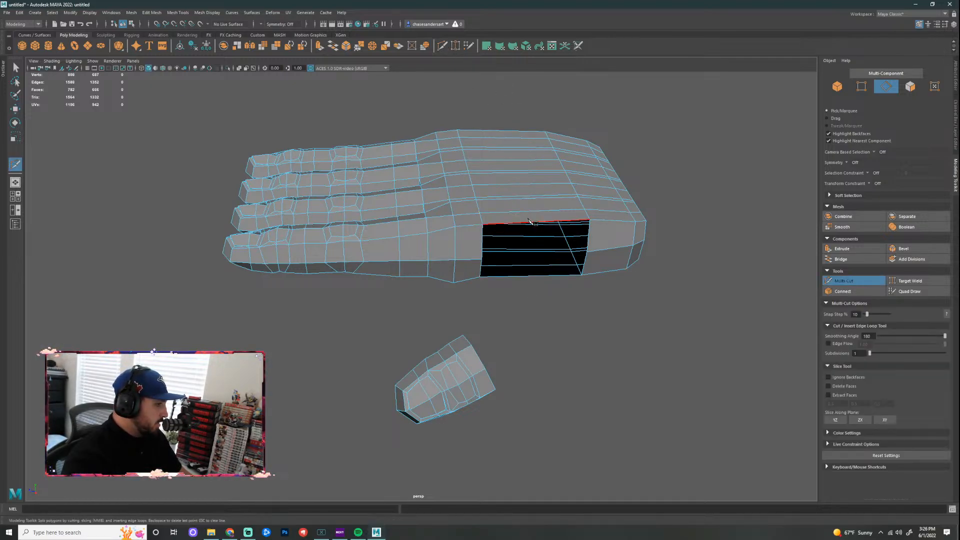
{"action": "left_click", "coordinate": [538, 218], "text": "ctrl"}
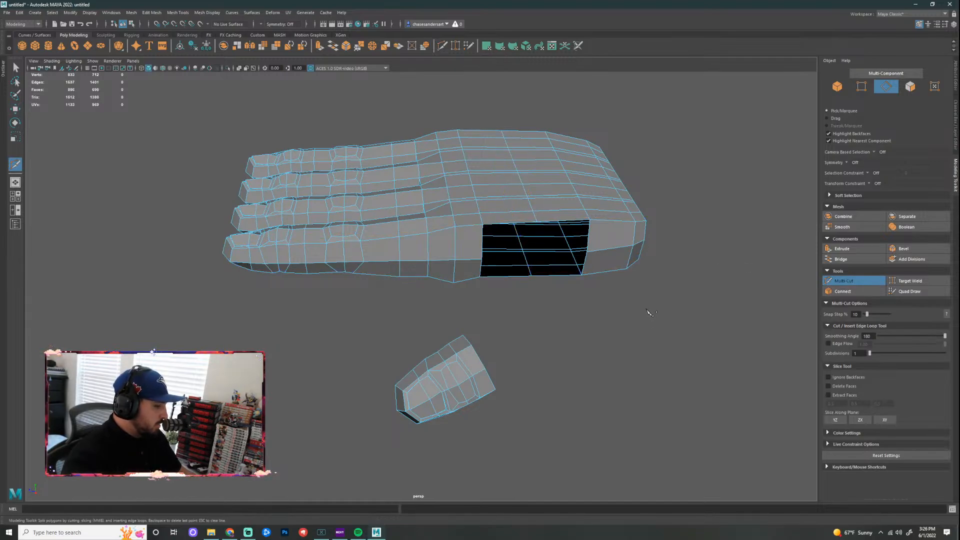
{"action": "key", "text": "ctrl+z"}
{"action": "key", "text": "ctrl+z"}
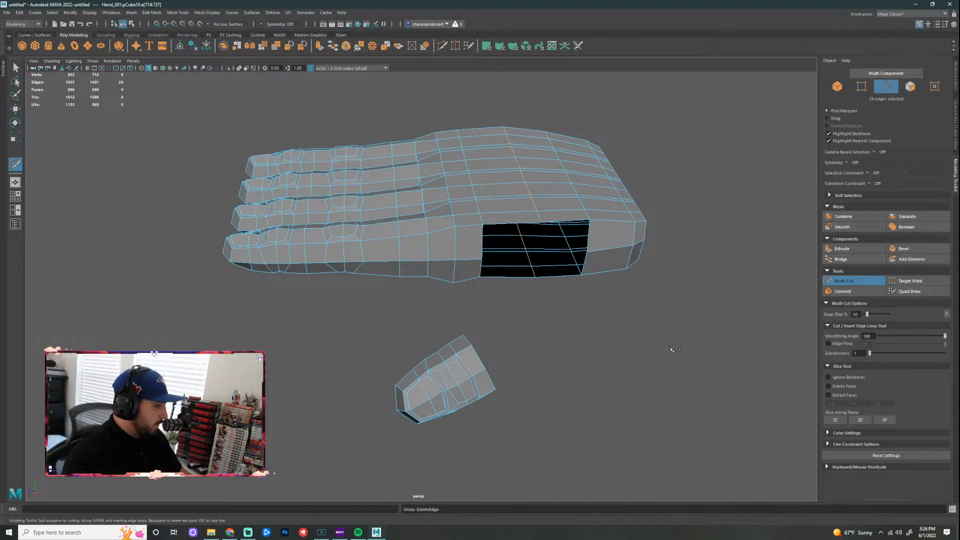
{"action": "key", "text": "q"}
{"action": "left_click", "coordinate": [581, 309]}
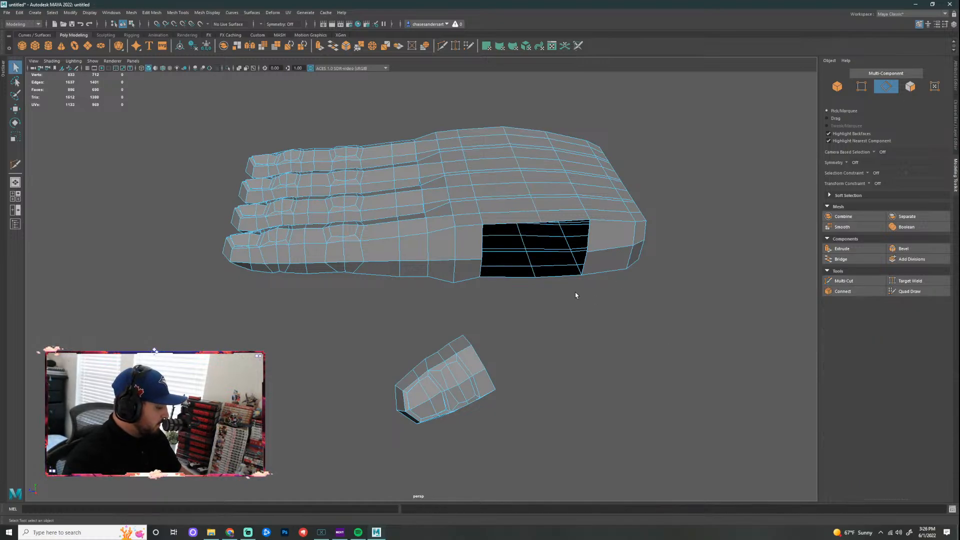
Step: Inspect the hole and the thumb from several angles, selecting each border loop in turn to compare their edge counts
{"action": "left_click_drag", "start_coordinate": [575, 295], "coordinate": [562, 275], "text": "alt"}
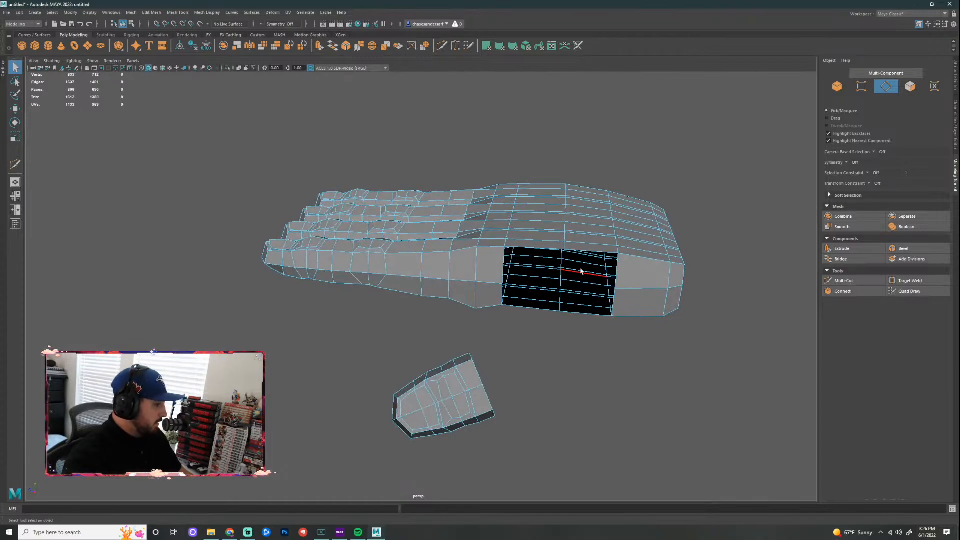
{"action": "left_click_drag", "start_coordinate": [603, 384], "coordinate": [681, 367], "text": "alt"}
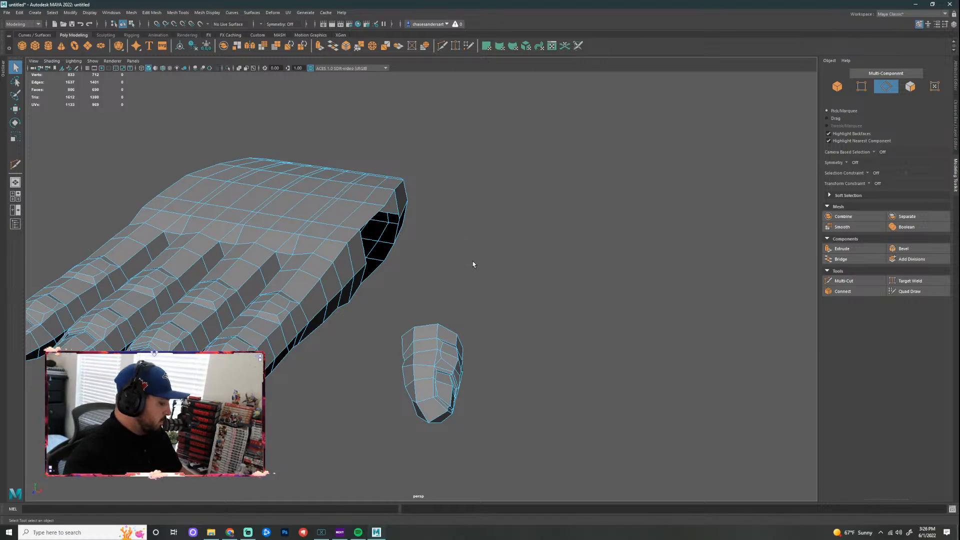
{"action": "left_click_drag", "start_coordinate": [473, 264], "coordinate": [531, 397], "text": "alt"}
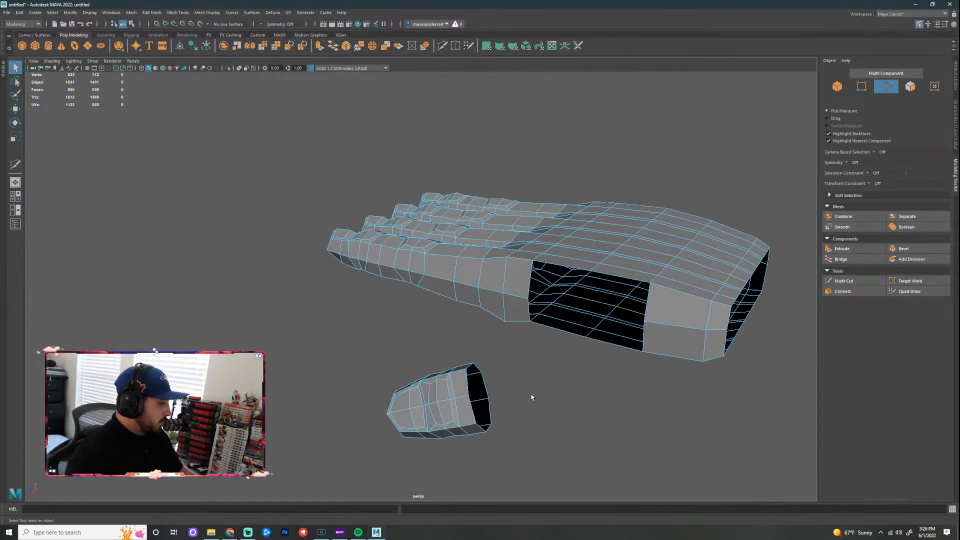
{"action": "left_click_drag", "start_coordinate": [519, 353], "coordinate": [687, 261], "text": "alt"}
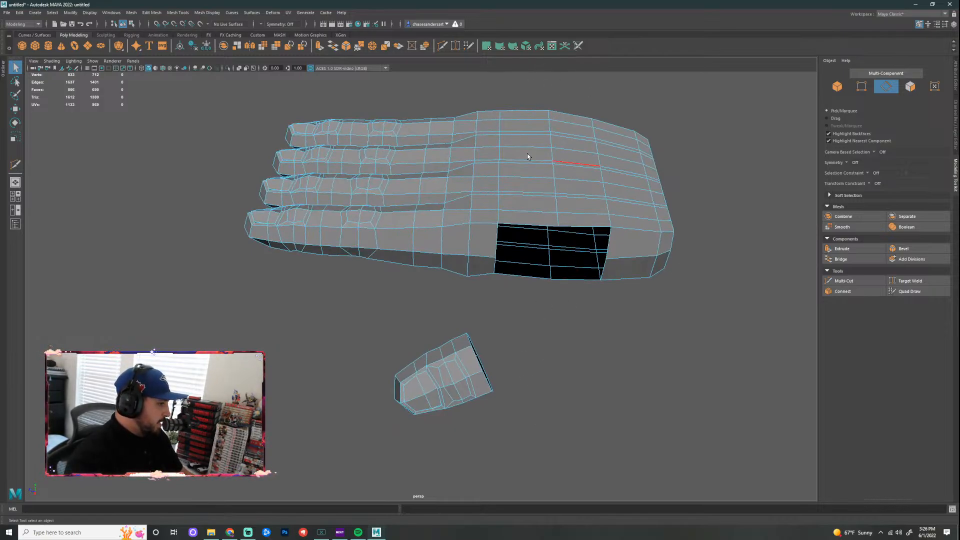
{"action": "double_click", "coordinate": [468, 339]}
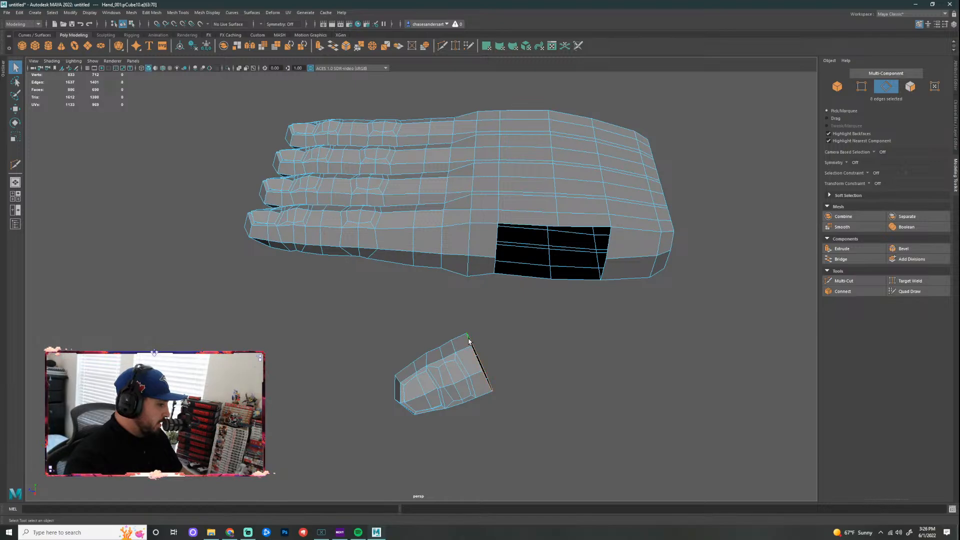
{"action": "left_click_drag", "start_coordinate": [629, 335], "coordinate": [600, 305], "text": "alt"}
{"action": "double_click", "coordinate": [601, 286]}
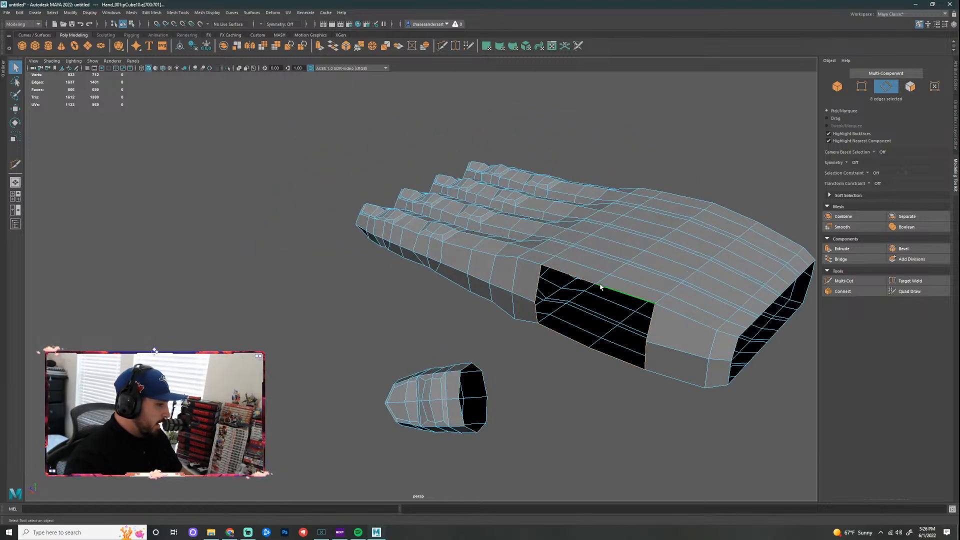
{"action": "left_click_drag", "start_coordinate": [566, 401], "coordinate": [555, 326], "text": "alt"}
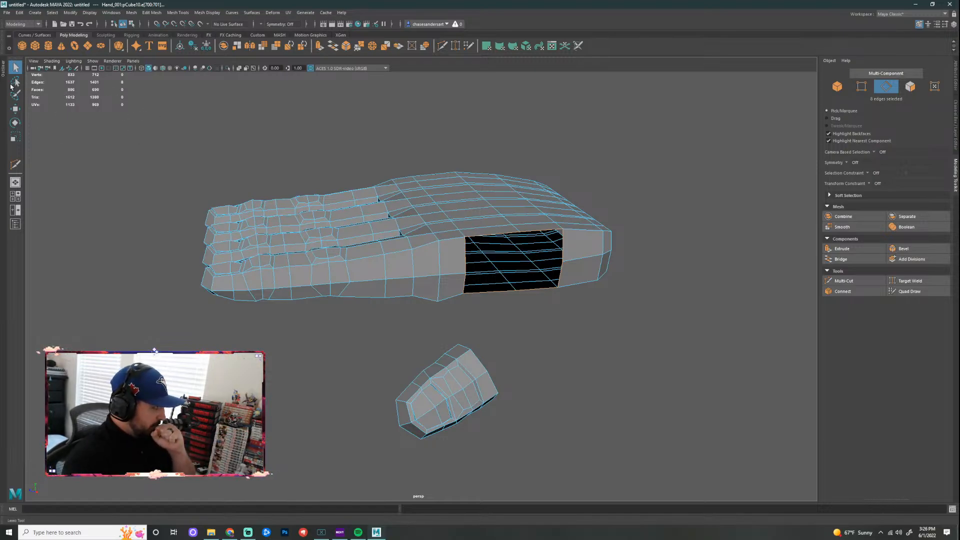
Step: Turn the Poly Count heads-up display off and on again
{"action": "left_click", "coordinate": [110, 13]}
{"action": "mouse_move", "coordinate": [152, 54]}
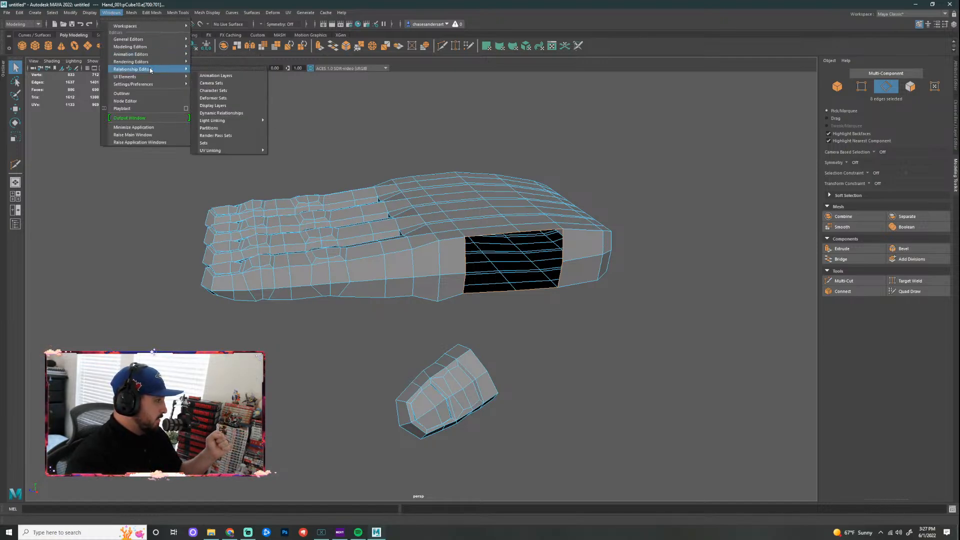
{"action": "mouse_move", "coordinate": [87, 13]}
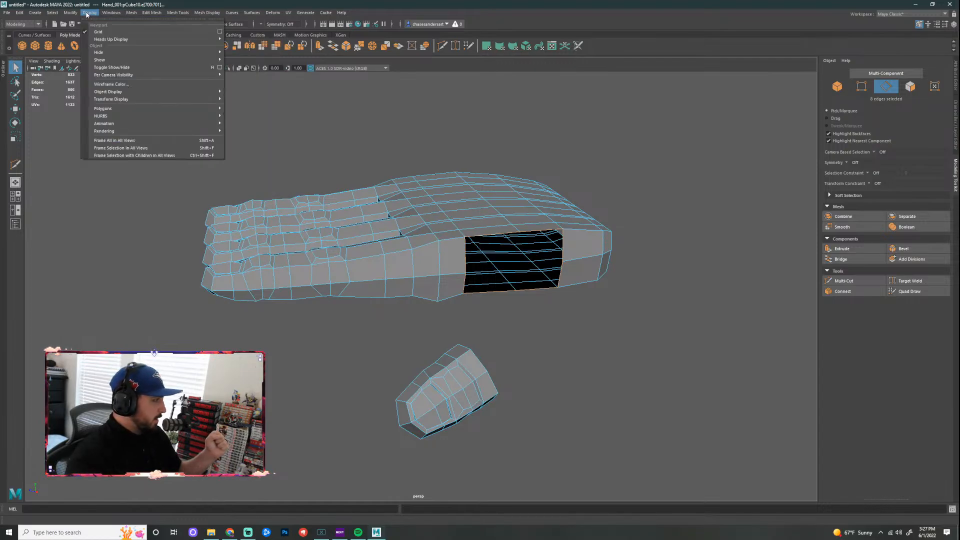
{"action": "mouse_move", "coordinate": [115, 41]}
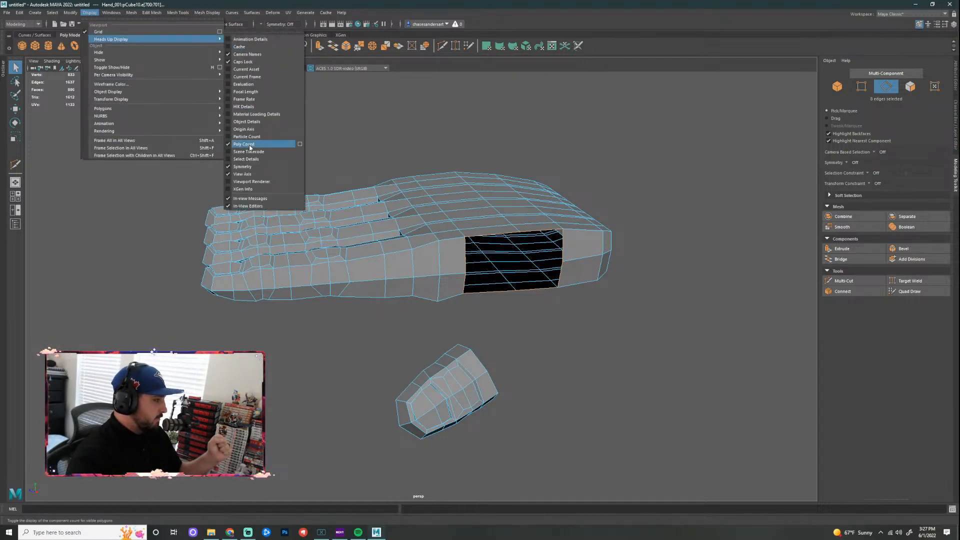
{"action": "left_click", "coordinate": [250, 144]}
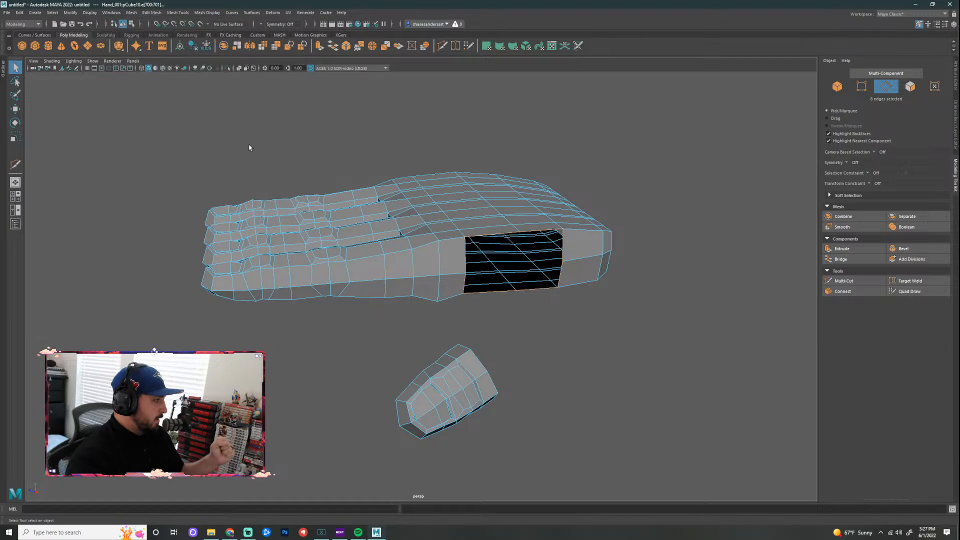
{"action": "left_click", "coordinate": [89, 13]}
{"action": "mouse_move", "coordinate": [128, 39]}
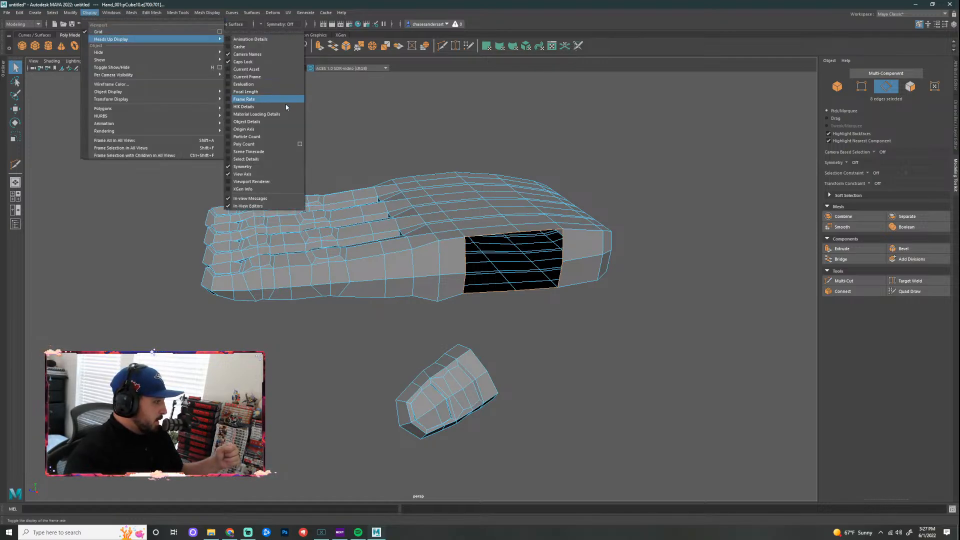
{"action": "left_click", "coordinate": [259, 144]}
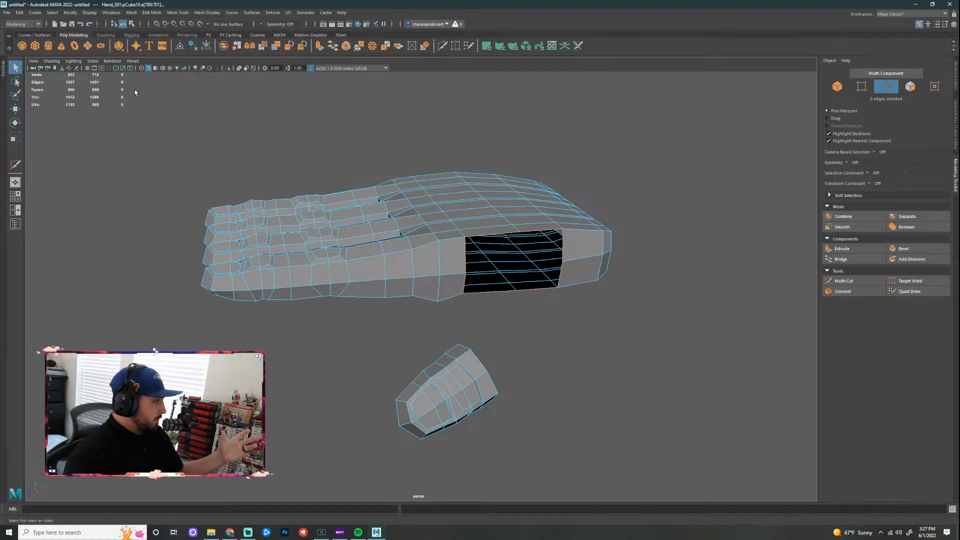
Step: Select the palm hole's border loop, add the thumb base's border loop to check the combined edge count, and deselect both
{"action": "left_click", "coordinate": [630, 331]}
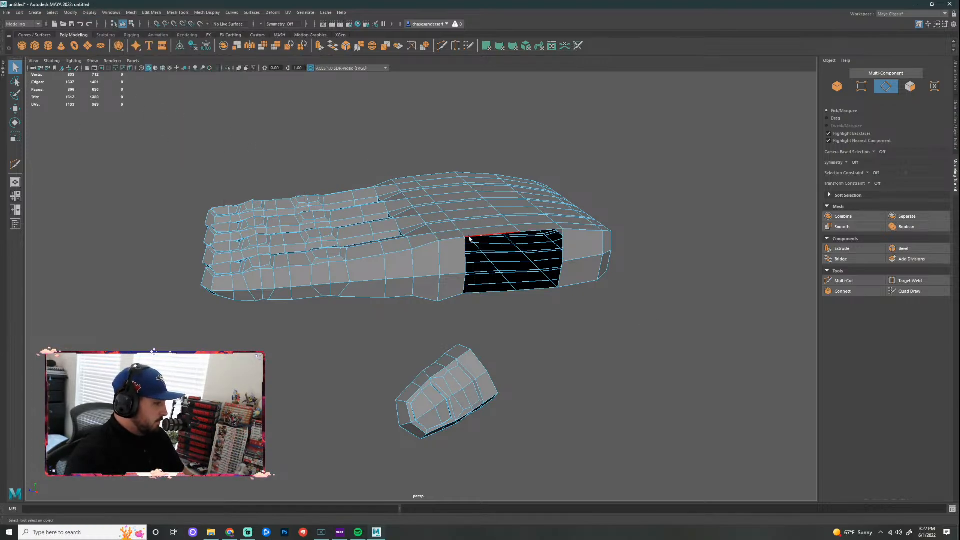
{"action": "double_click", "coordinate": [481, 240]}
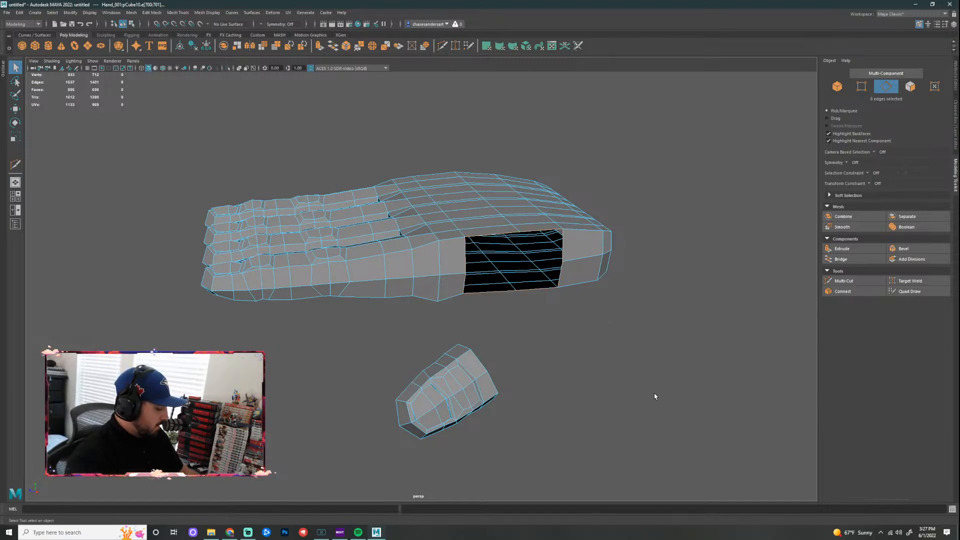
{"action": "left_click_drag", "start_coordinate": [653, 393], "coordinate": [553, 268], "text": "alt"}
{"action": "double_click", "coordinate": [442, 383], "text": "shift"}
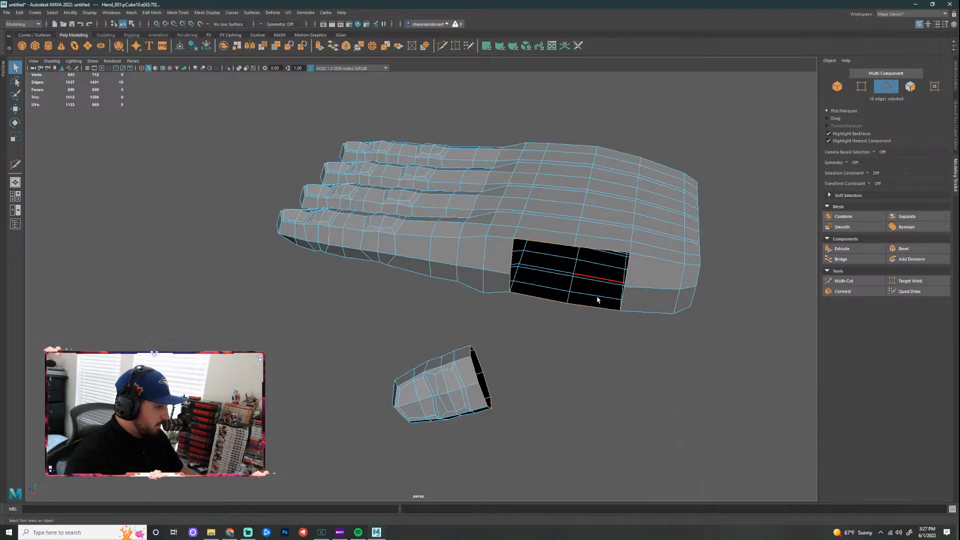
{"action": "left_click", "coordinate": [622, 400]}
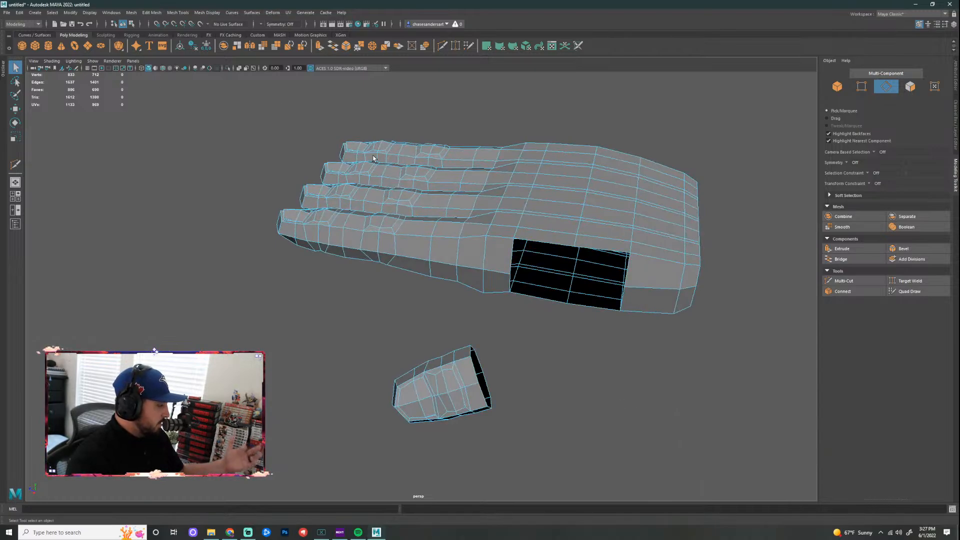
Step: Recheck the edge count starting with the thumb base's border loop, add the palm hole's border loop, and clear the selection
{"action": "middle_click_drag", "start_coordinate": [617, 384], "coordinate": [557, 320], "text": "alt"}
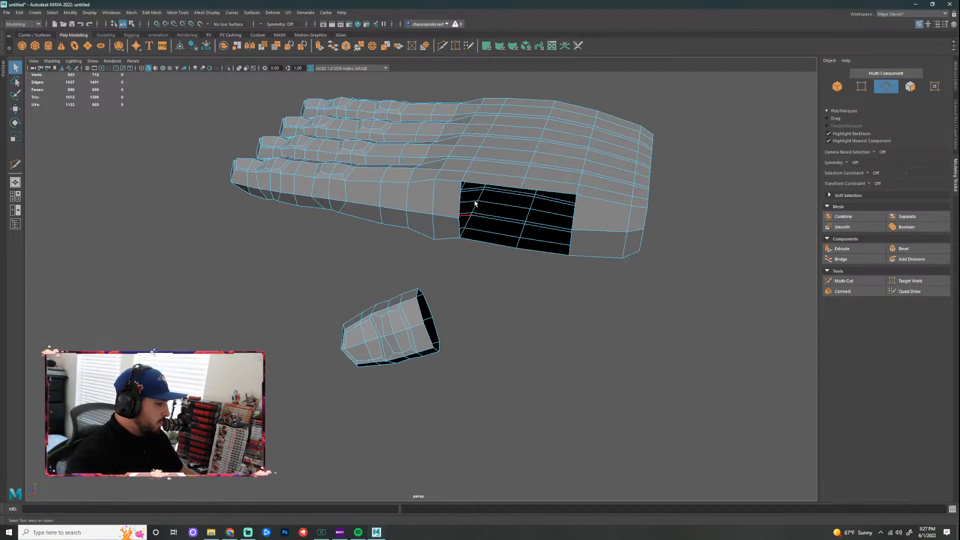
{"action": "left_click_drag", "start_coordinate": [512, 301], "coordinate": [404, 295], "text": "alt"}
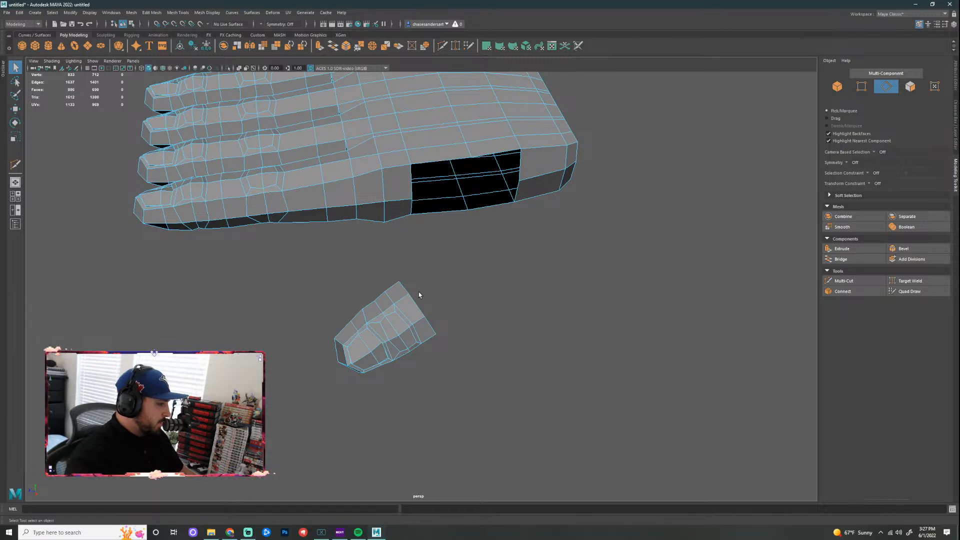
{"action": "left_click_drag", "start_coordinate": [460, 283], "coordinate": [439, 303], "text": "alt"}
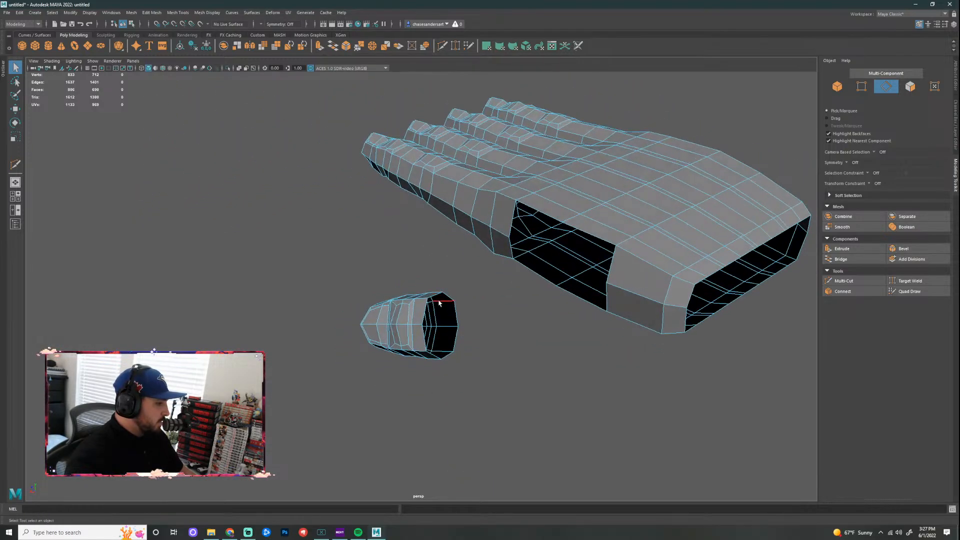
{"action": "double_click", "coordinate": [433, 297]}
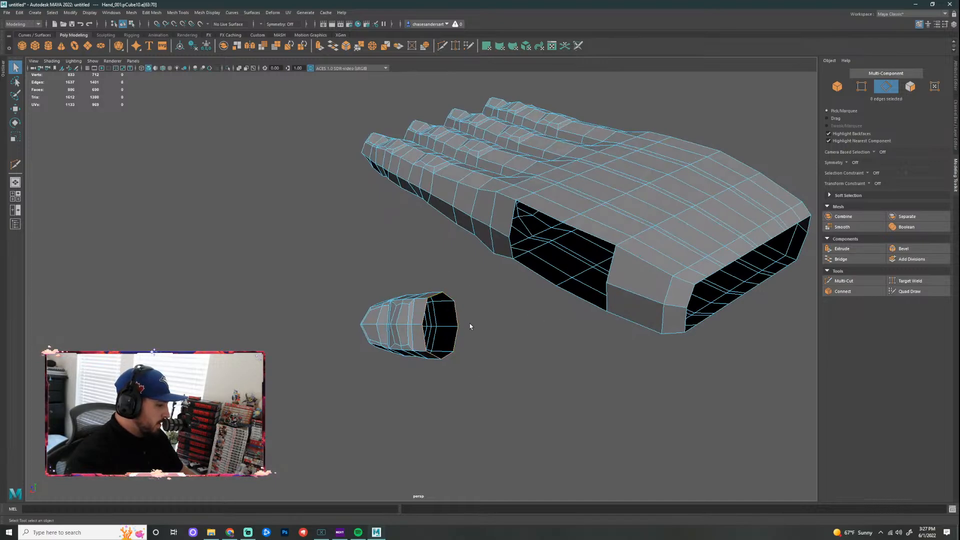
{"action": "double_click", "coordinate": [540, 213], "text": "shift"}
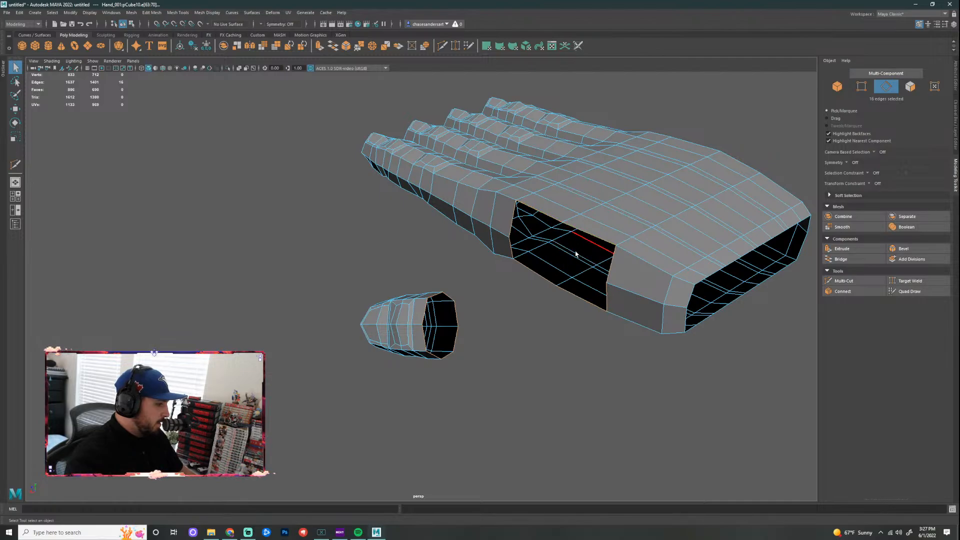
{"action": "left_click", "coordinate": [461, 339]}
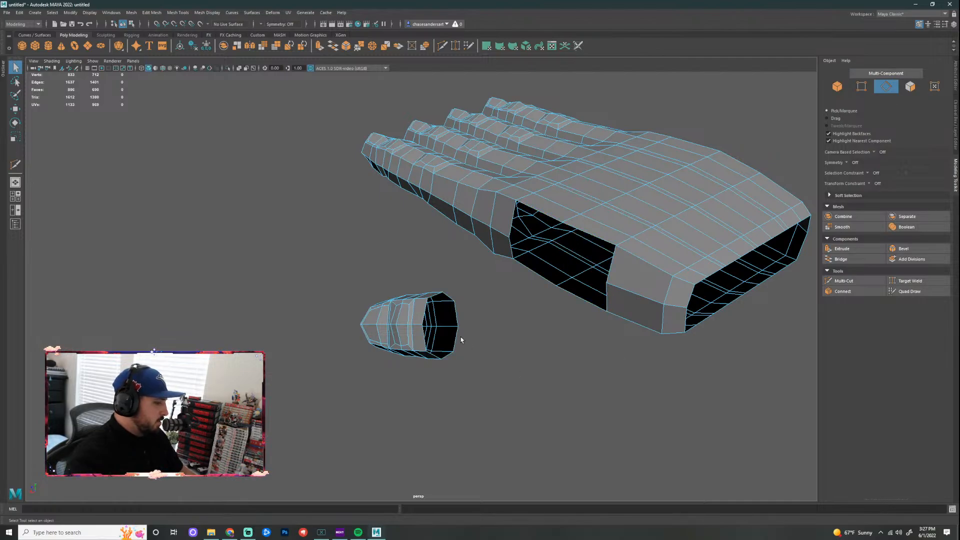
Step: Select the thumb base's and palm hole's border loops, bridge them, and check the new connection from several angles
{"action": "double_click", "coordinate": [438, 295]}
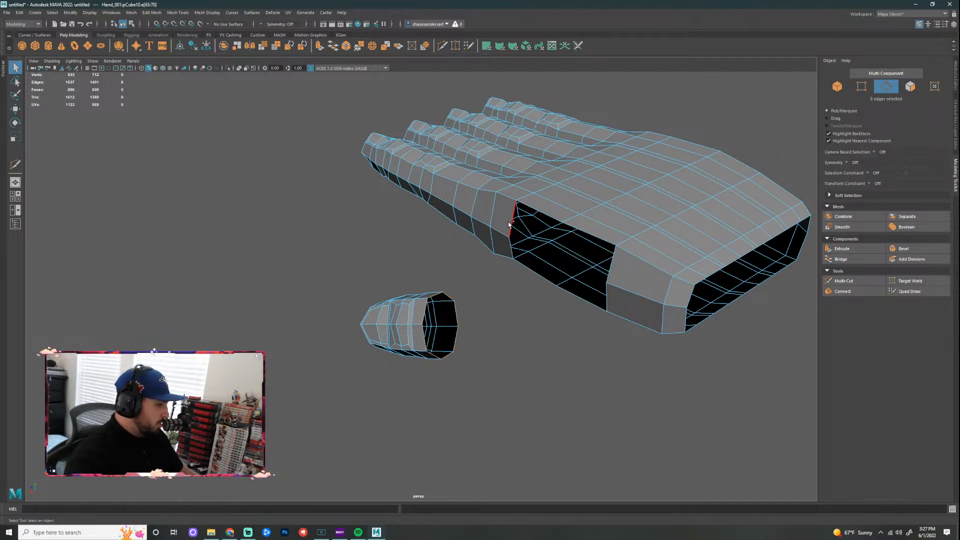
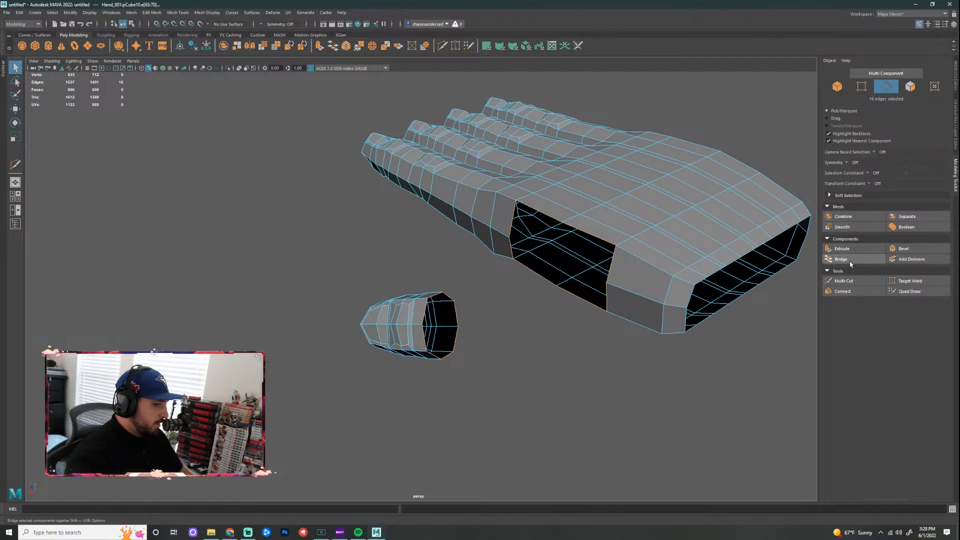
{"action": "left_click", "coordinate": [843, 261]}
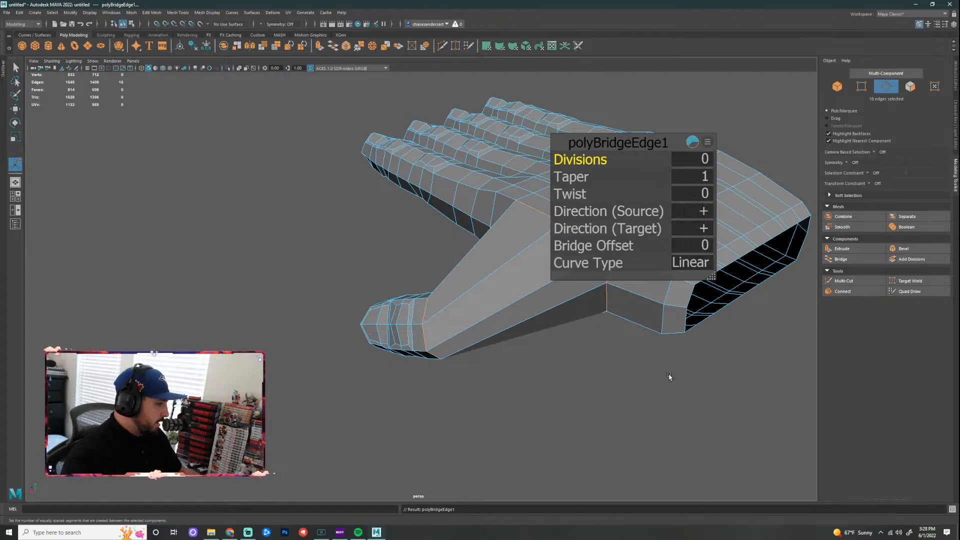
{"action": "left_click_drag", "start_coordinate": [507, 357], "coordinate": [602, 358], "text": "alt"}
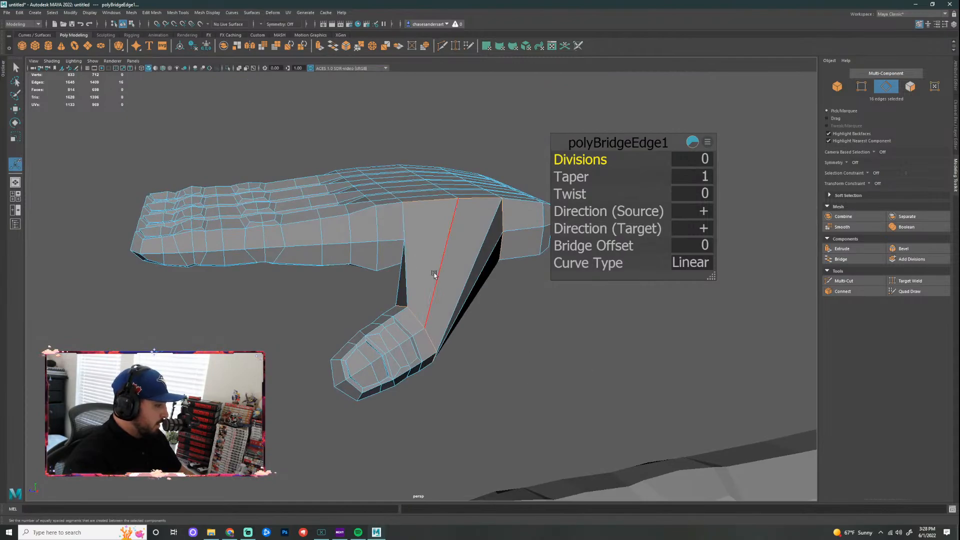
{"action": "left_click_drag", "start_coordinate": [520, 336], "coordinate": [506, 383], "text": "alt"}
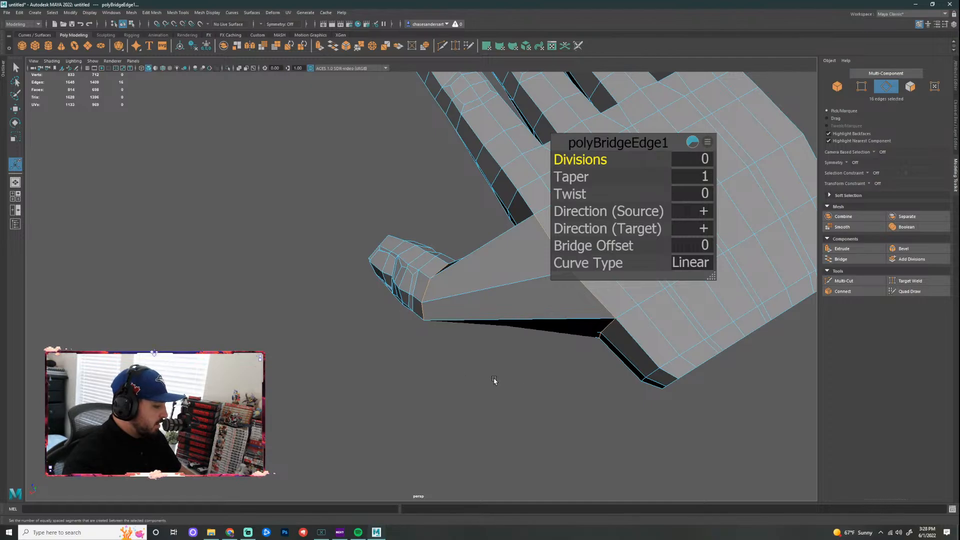
{"action": "left_click_drag", "start_coordinate": [510, 381], "coordinate": [360, 200], "text": "alt"}
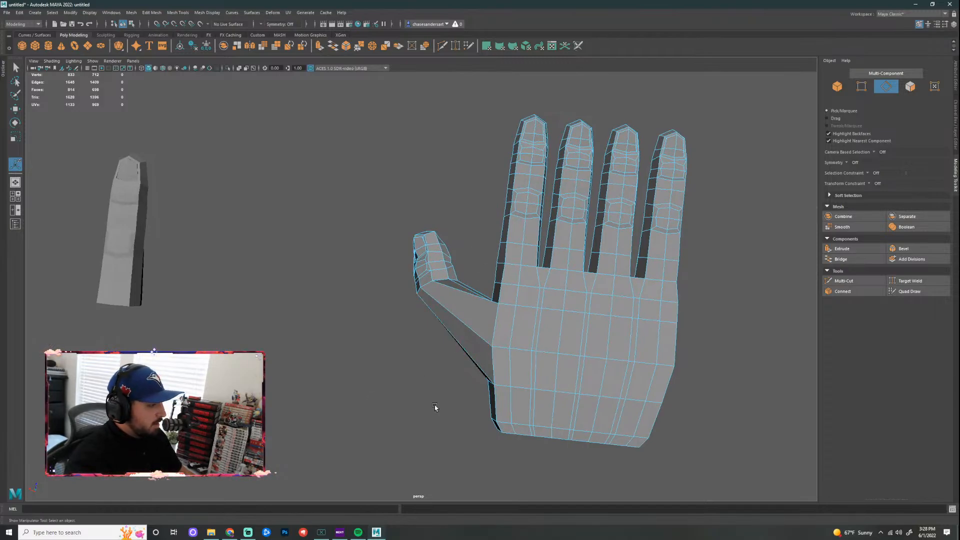
{"action": "middle_click_drag", "start_coordinate": [689, 343], "coordinate": [673, 231], "text": "alt"}
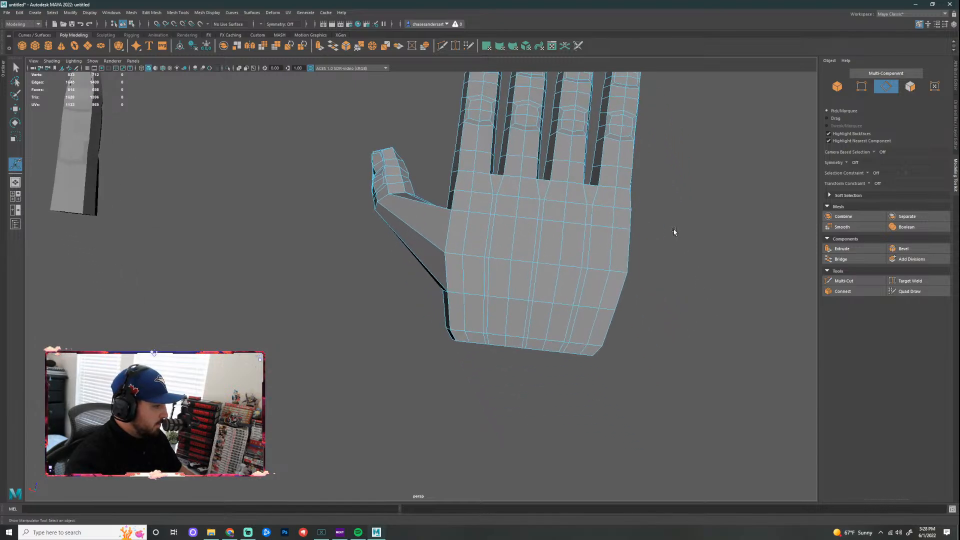
{"action": "left_click_drag", "start_coordinate": [350, 380], "coordinate": [656, 344], "text": "alt"}
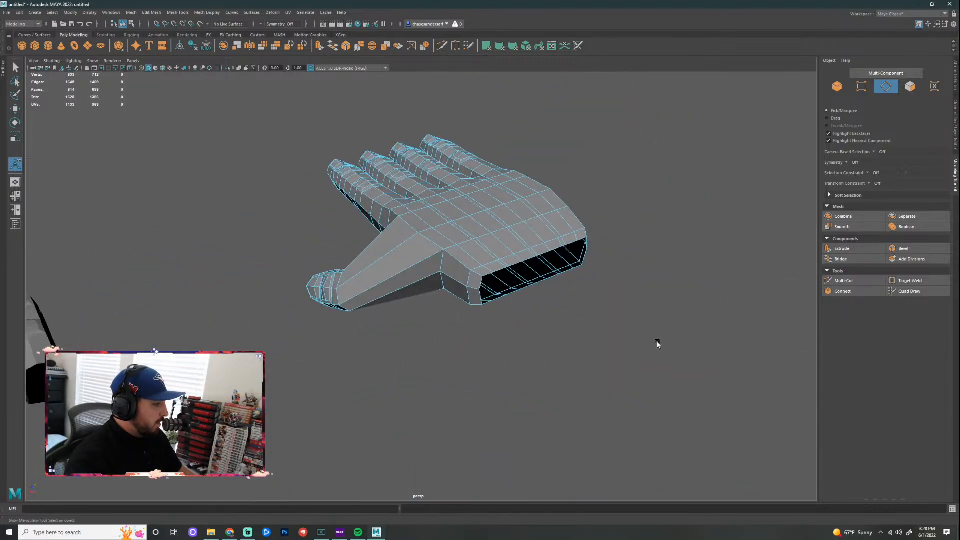
Step: Undo the bridge and apply it again between the same two border loops
{"action": "key", "text": "ctrl+z"}
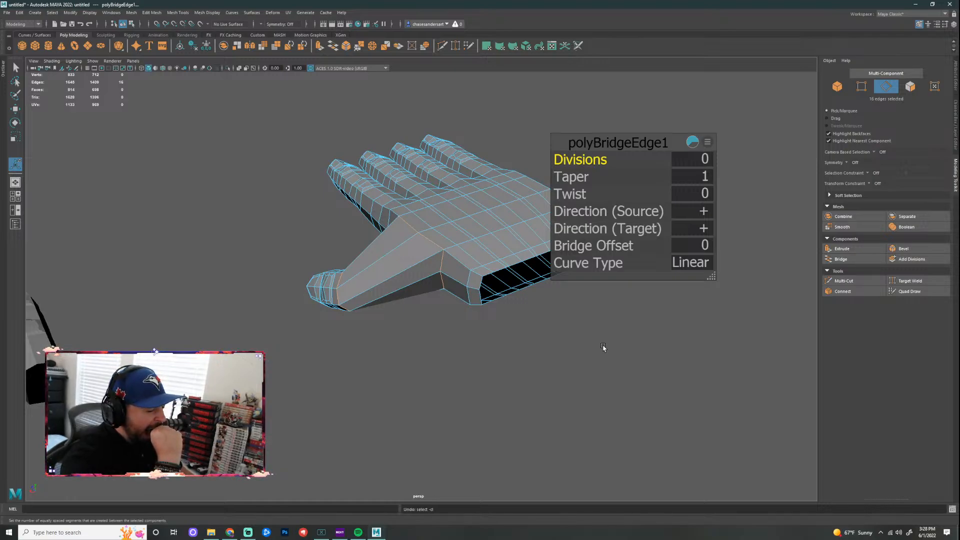
{"action": "key", "text": "ctrl+z"}
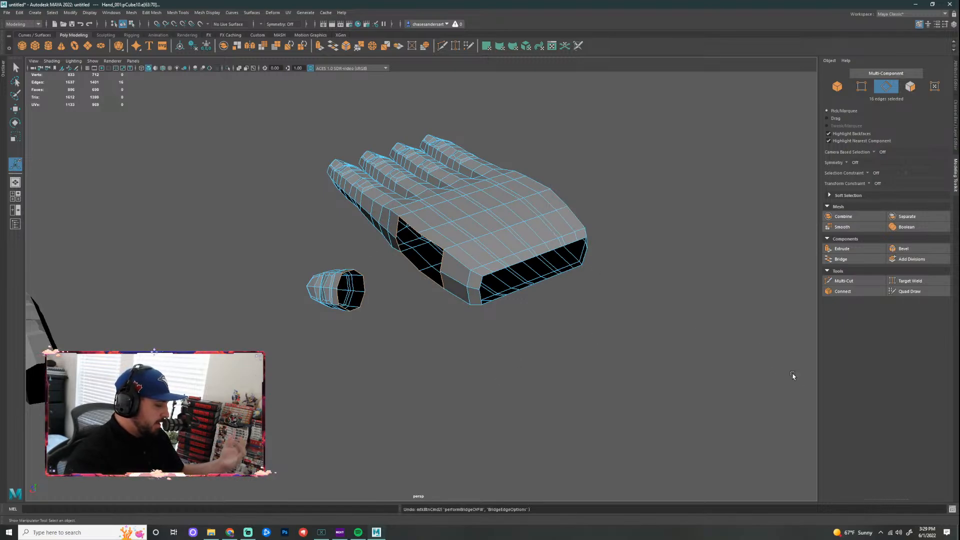
{"action": "left_click", "coordinate": [850, 260]}
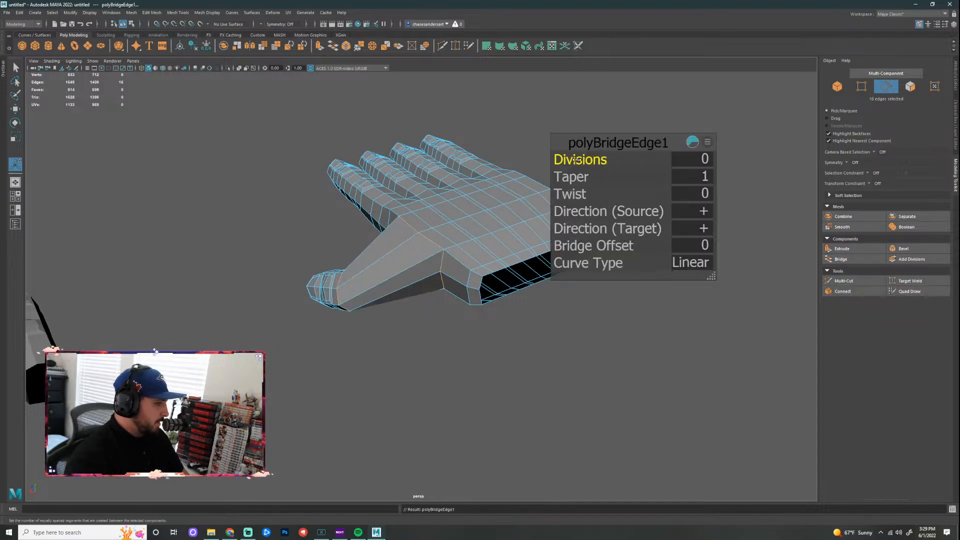
Step: Try the bridge with taper 0, twist 0 and four divisions, and undo these setting changes
{"action": "left_click_drag", "start_coordinate": [613, 145], "coordinate": [602, 201]}
{"action": "left_click", "coordinate": [735, 201]}
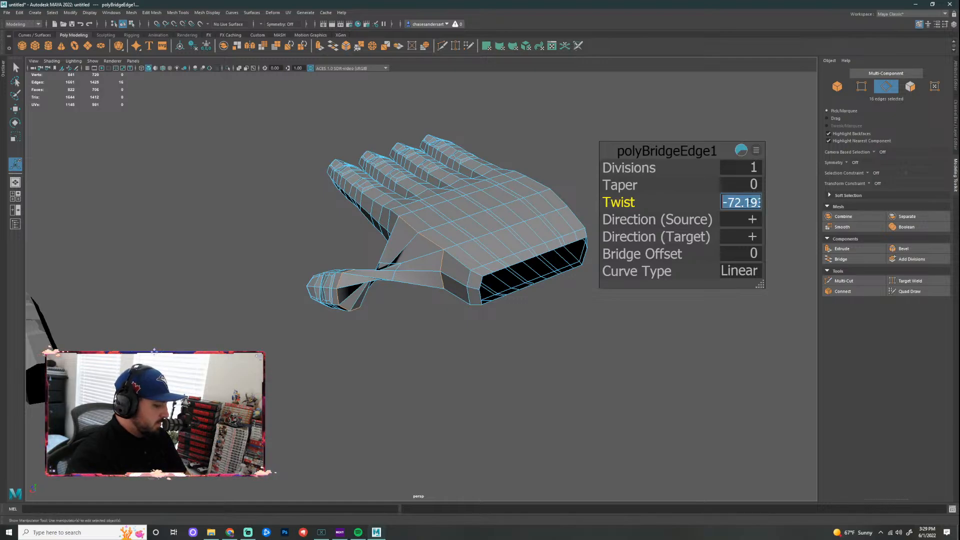
{"action": "type", "text": "0"}
{"action": "key", "text": "Return"}
{"action": "left_click_drag", "start_coordinate": [622, 168], "coordinate": [638, 170]}
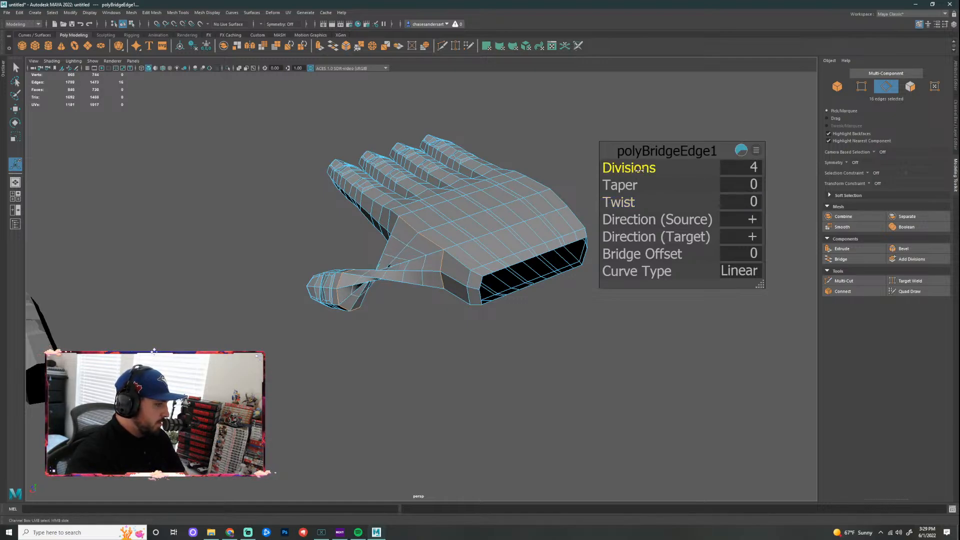
{"action": "key", "text": "ctrl+z"}
{"action": "key", "text": "ctrl+z"}
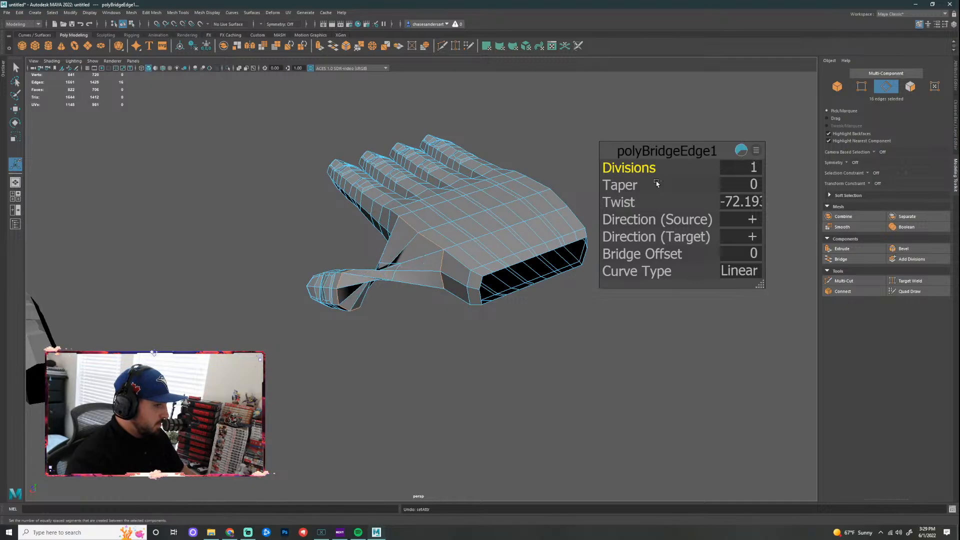
{"action": "key", "text": "ctrl+z"}
Step: Try two divisions on the thumb bridge, view it from the side, and undo the division change
{"action": "left_click_drag", "start_coordinate": [636, 172], "coordinate": [638, 169]}
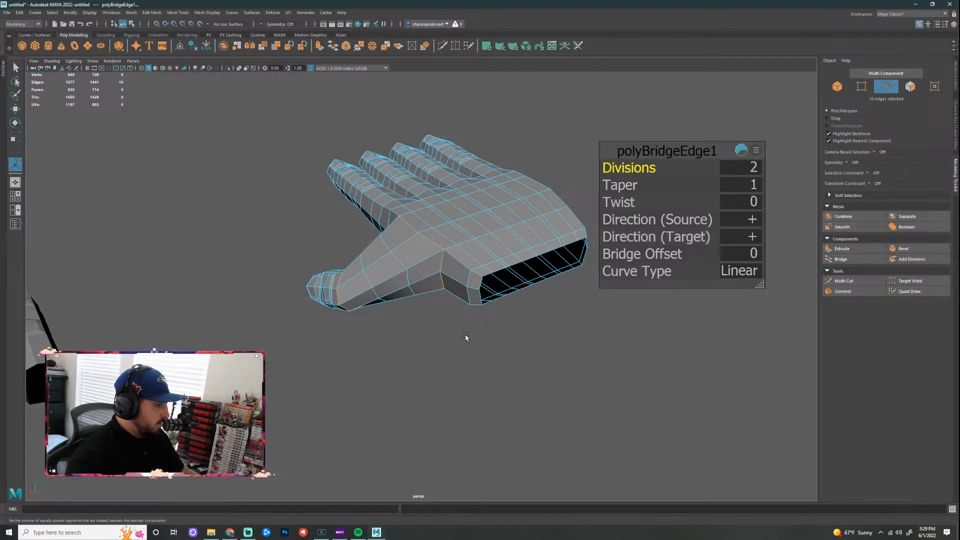
{"action": "left_click_drag", "start_coordinate": [445, 356], "coordinate": [481, 326], "text": "alt"}
{"action": "key", "text": "ctrl+z"}
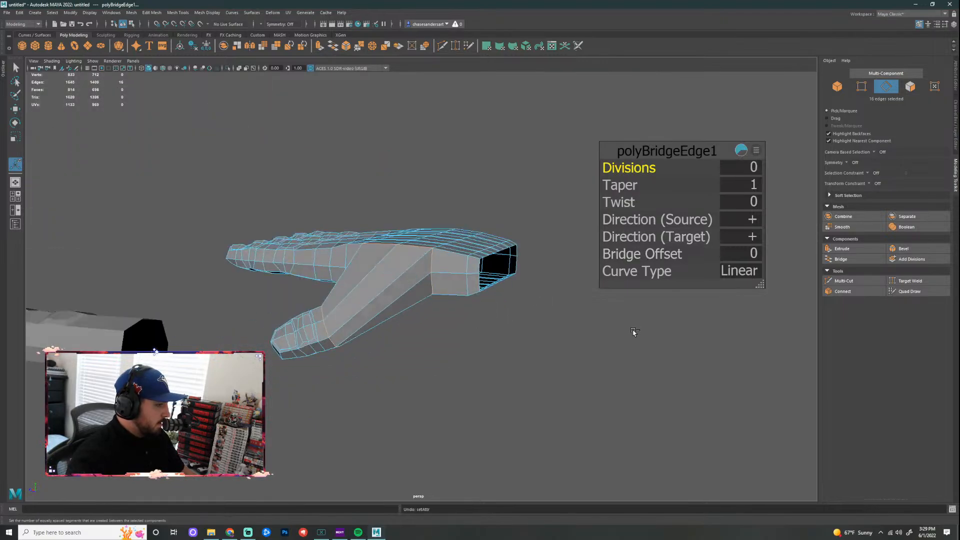
Step: Insert two edge loops across the bridge between the thumb and palm with Multi-Cut, and return to the Select tool
{"action": "left_click", "coordinate": [558, 140]}
{"action": "left_click_drag", "start_coordinate": [619, 248], "coordinate": [557, 242], "text": "alt"}
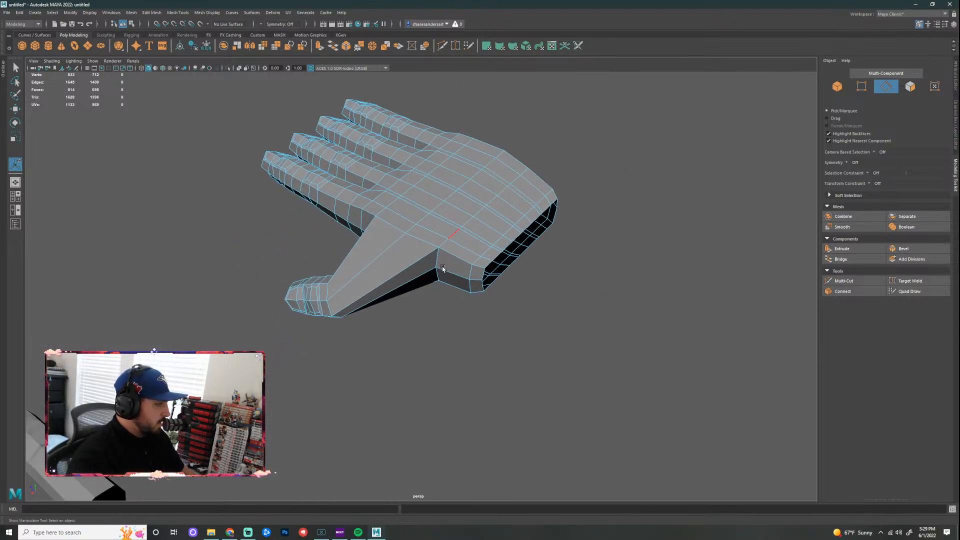
{"action": "key", "text": "ctrl+shift+x"}
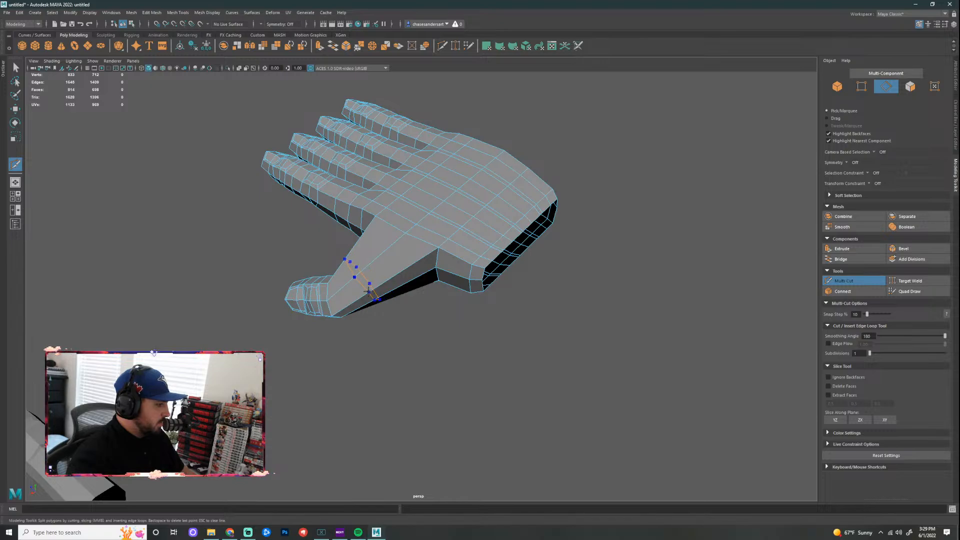
{"action": "left_click", "coordinate": [368, 290], "text": "ctrl"}
{"action": "left_click", "coordinate": [408, 270], "text": "ctrl"}
{"action": "right_click_drag", "start_coordinate": [645, 312], "coordinate": [588, 301], "text": "alt"}
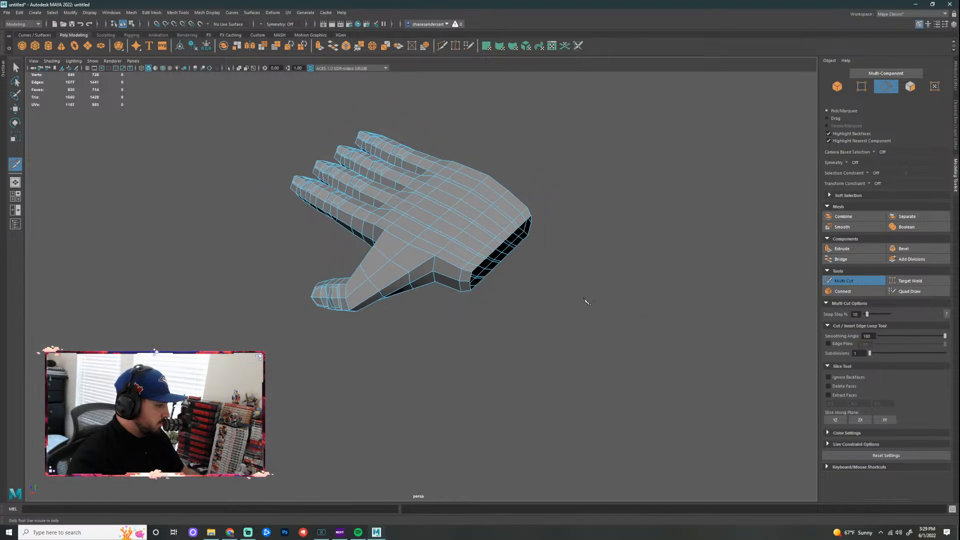
{"action": "left_click_drag", "start_coordinate": [594, 308], "coordinate": [520, 324], "text": "alt"}
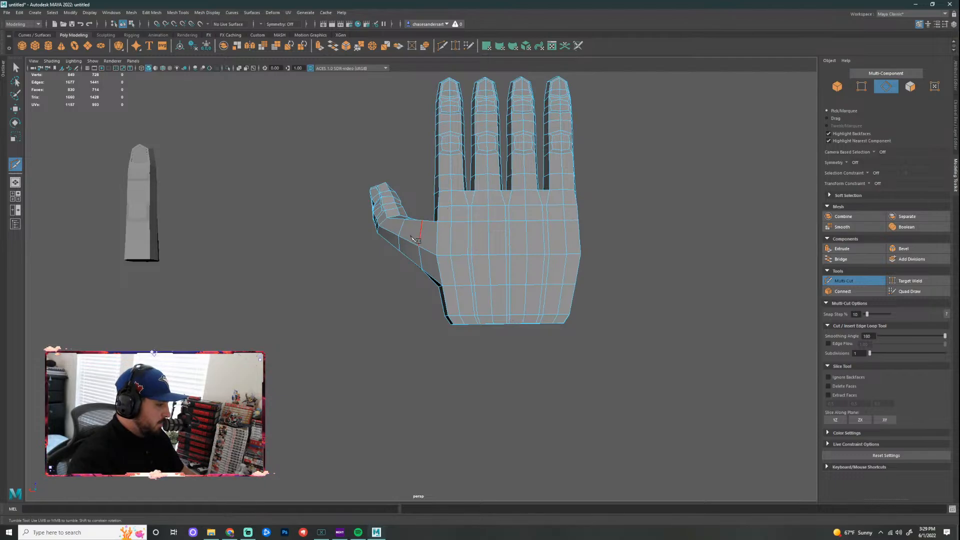
{"action": "scroll", "coordinate": [418, 241], "scroll_direction": "up", "scroll_amount": 3}
{"action": "key", "text": "q"}
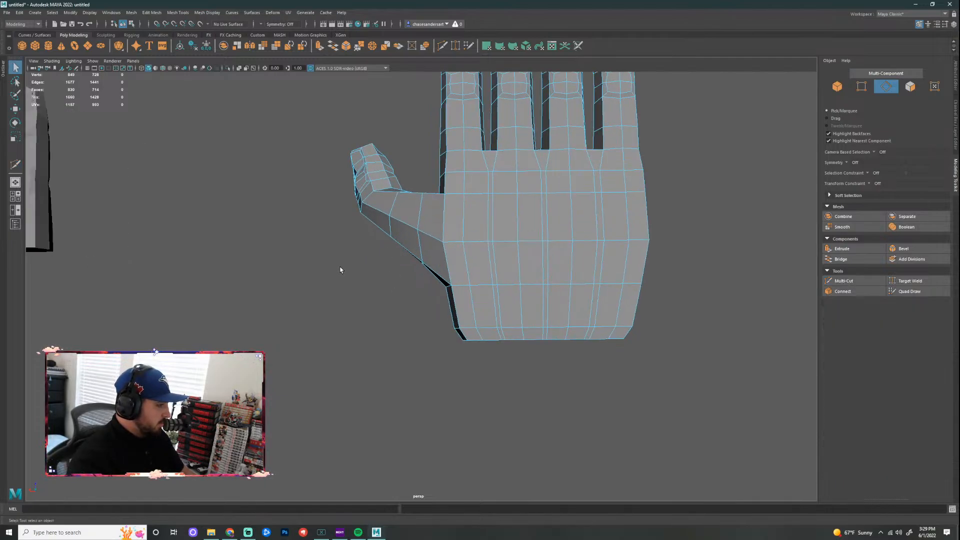
{"action": "scroll", "coordinate": [324, 294], "scroll_direction": "up", "scroll_amount": 2}
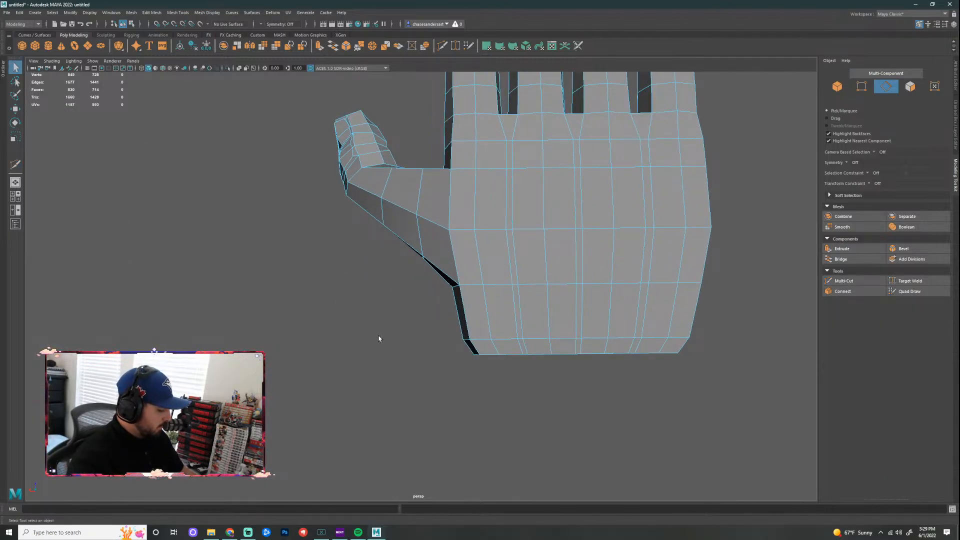
Step: In vertex mode, try moving the upper corner vertex between thumb and index finger toward the wrist, and undo the move
{"action": "left_click_drag", "start_coordinate": [379, 339], "coordinate": [415, 285], "text": "alt"}
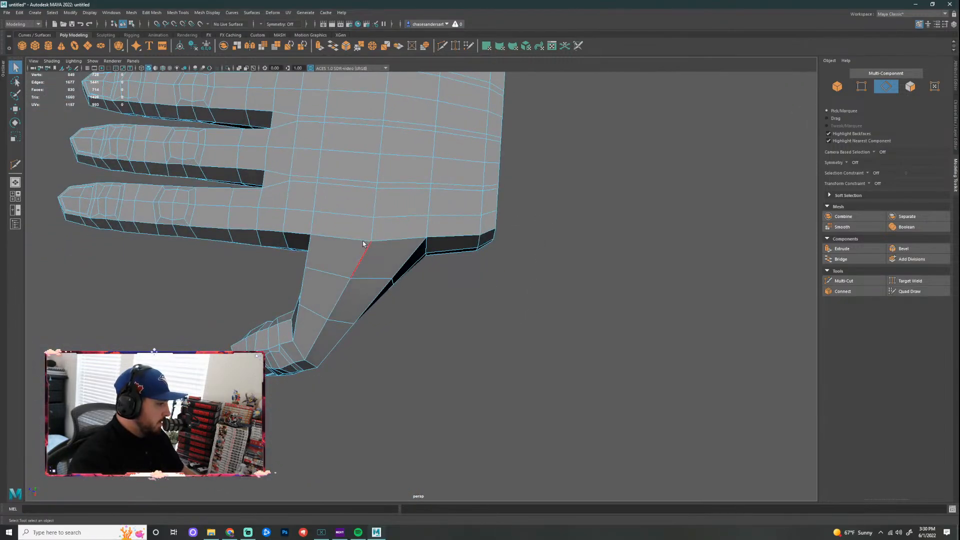
{"action": "right_click_drag", "start_coordinate": [326, 232], "coordinate": [300, 232]}
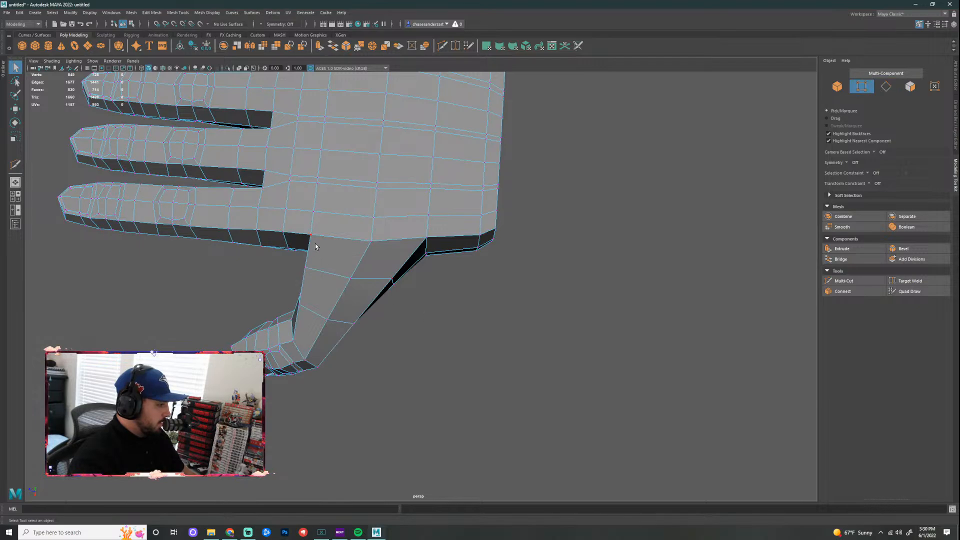
{"action": "key", "text": "w"}
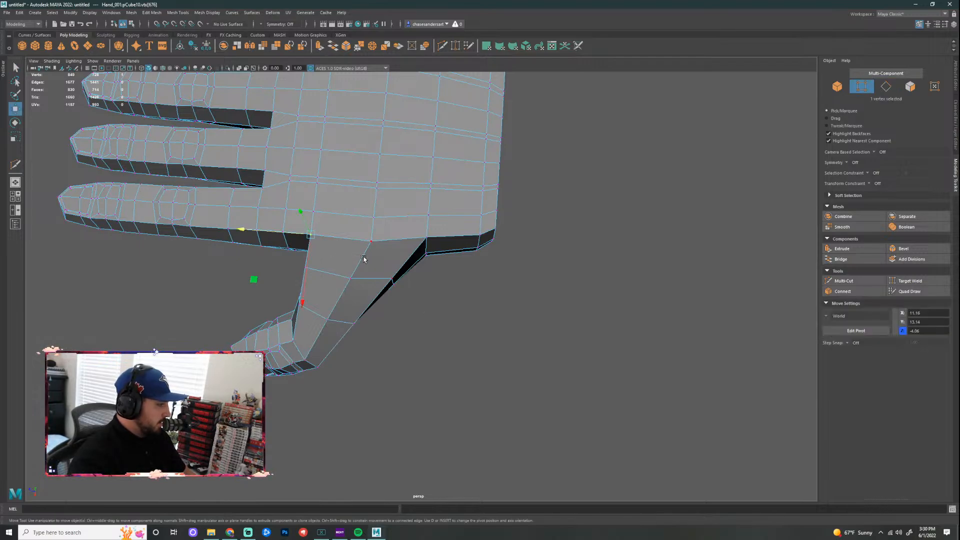
{"action": "scroll", "coordinate": [457, 287], "scroll_direction": "up", "scroll_amount": 2}
{"action": "middle_click_drag", "start_coordinate": [490, 281], "coordinate": [611, 303], "text": "alt"}
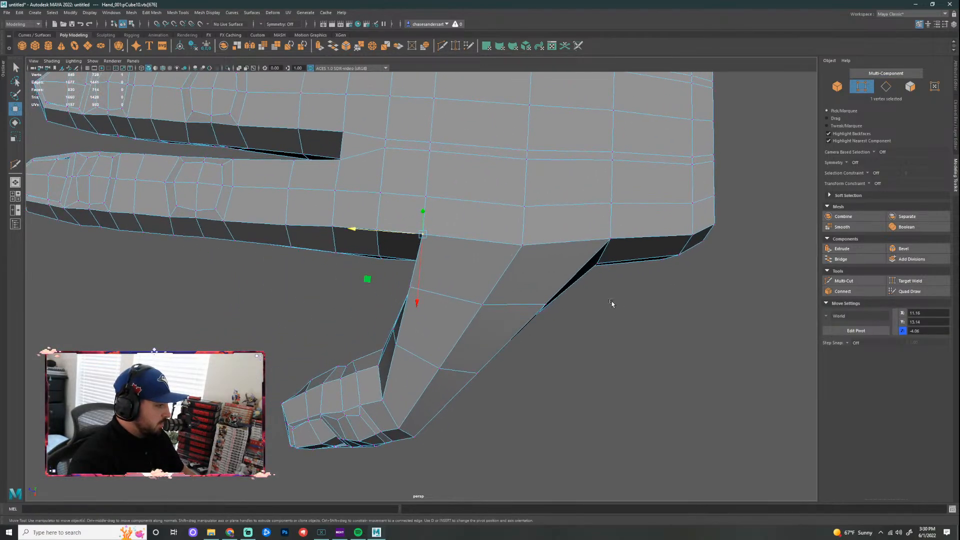
{"action": "mouse_move", "coordinate": [364, 229]}
{"action": "left_mouse_down"}
{"action": "mouse_move", "coordinate": [313, 227]}
{"action": "mouse_move", "coordinate": [363, 232]}
{"action": "left_mouse_up"}
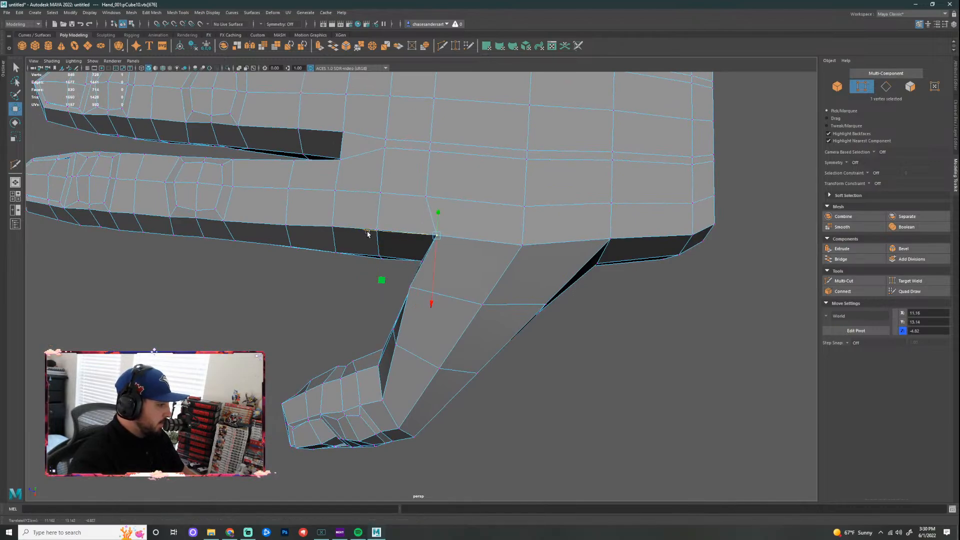
{"action": "key", "text": "ctrl+z"}
Step: Nudge three vertices along the underside of the web between thumb and index finger toward the fingers, the outermost to Z -2.44
{"action": "left_click_drag", "start_coordinate": [626, 362], "coordinate": [697, 334], "text": "alt"}
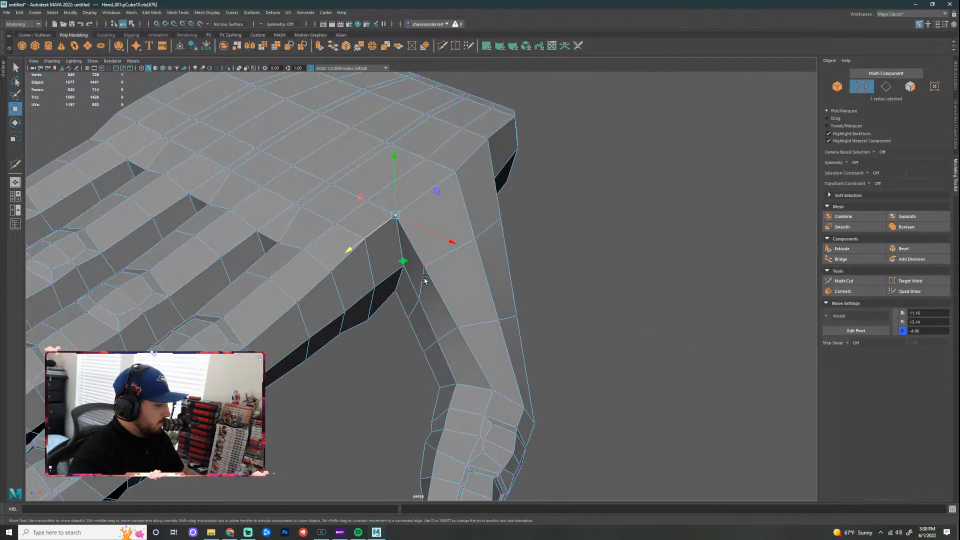
{"action": "left_click", "coordinate": [403, 269]}
{"action": "left_click_drag", "start_coordinate": [410, 285], "coordinate": [338, 288], "text": "alt"}
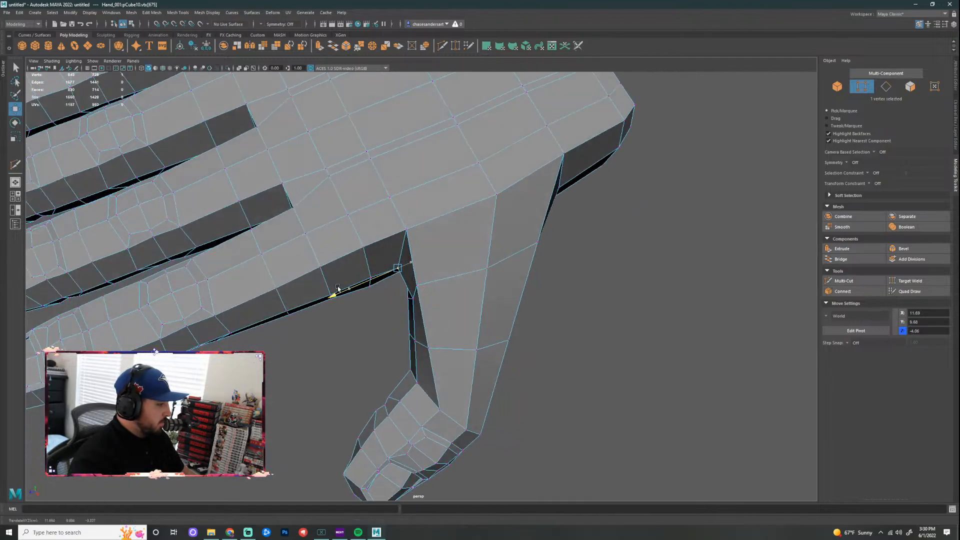
{"action": "left_click", "coordinate": [412, 305]}
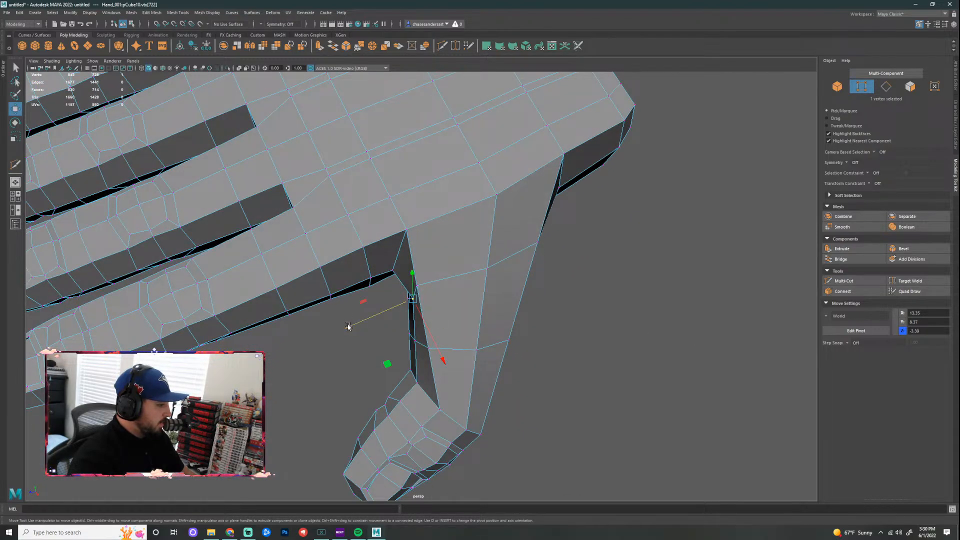
{"action": "left_click_drag", "start_coordinate": [349, 326], "coordinate": [338, 329], "text": "ctrl+shift"}
{"action": "left_click", "coordinate": [417, 345]}
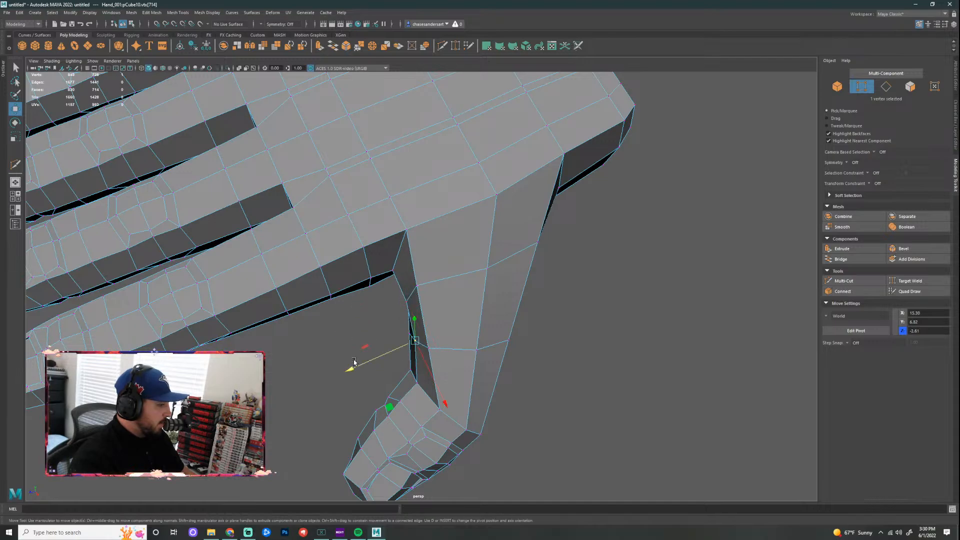
{"action": "left_click_drag", "start_coordinate": [354, 363], "coordinate": [350, 366]}
Step: Select all the vertices of the thumb in front of the bridge and place their pivot at the thumb's base joint
{"action": "middle_click_drag", "start_coordinate": [600, 397], "coordinate": [534, 245], "text": "alt"}
{"action": "left_click_drag", "start_coordinate": [478, 311], "coordinate": [739, 309], "text": "alt"}
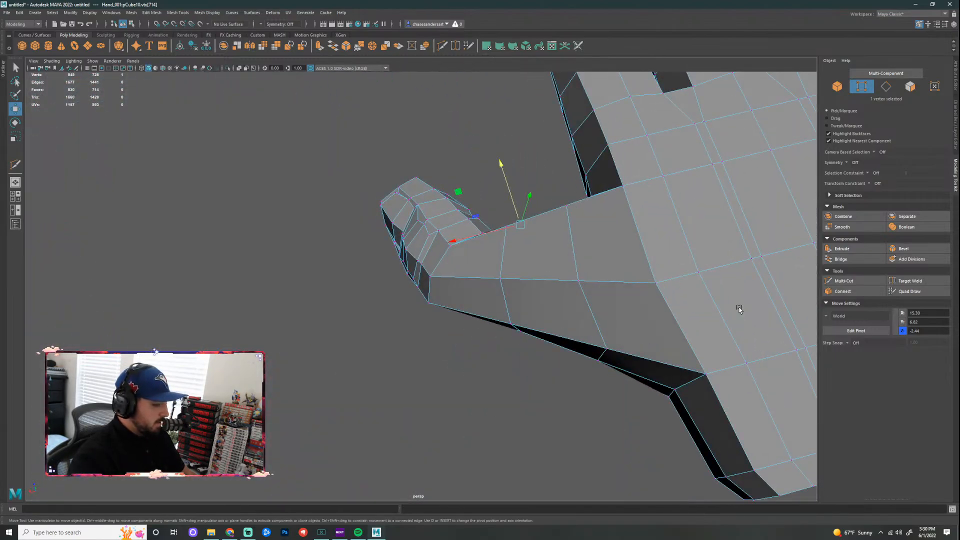
{"action": "left_click_drag", "start_coordinate": [538, 368], "coordinate": [589, 343], "text": "alt"}
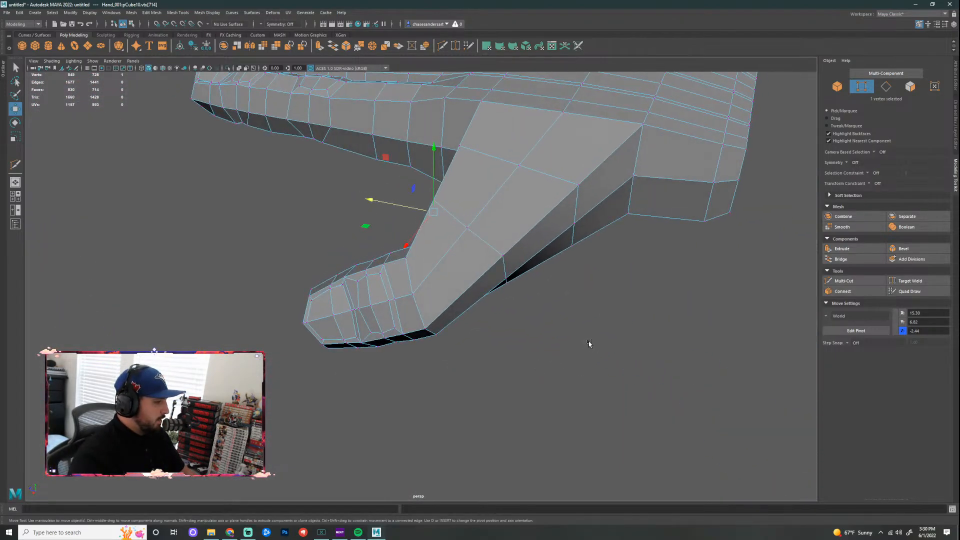
{"action": "left_click_drag", "start_coordinate": [516, 163], "coordinate": [408, 251], "text": "alt"}
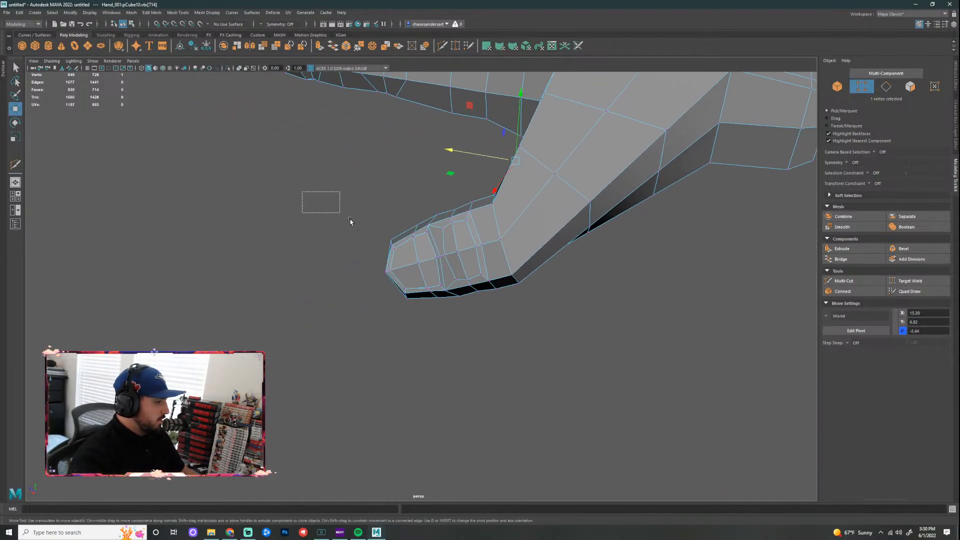
{"action": "left_click_drag", "start_coordinate": [350, 221], "coordinate": [299, 230]}
{"action": "left_click_drag", "start_coordinate": [300, 158], "coordinate": [531, 392]}
{"action": "left_click_drag", "start_coordinate": [608, 398], "coordinate": [413, 312], "text": "alt"}
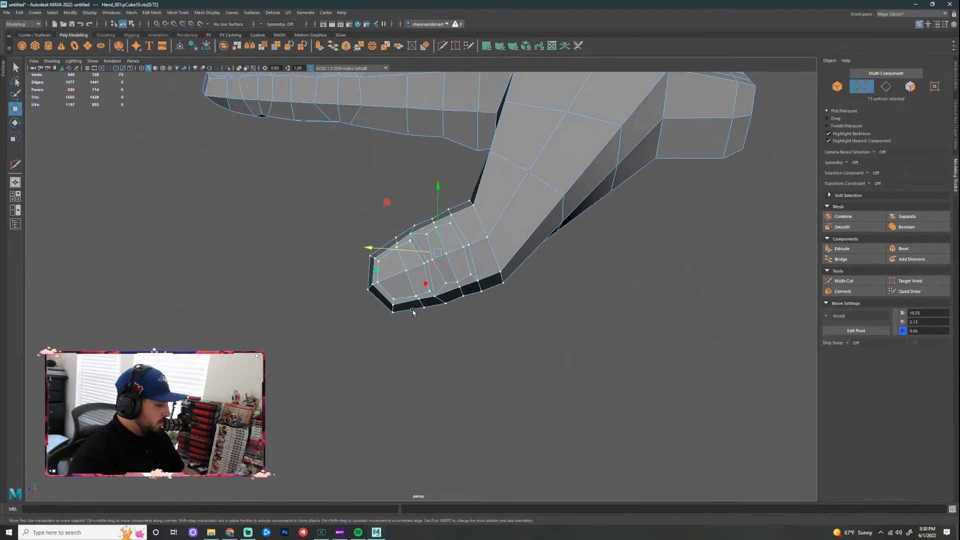
{"action": "key", "text": "d"}
{"action": "left_click_drag", "start_coordinate": [437, 253], "coordinate": [486, 239]}
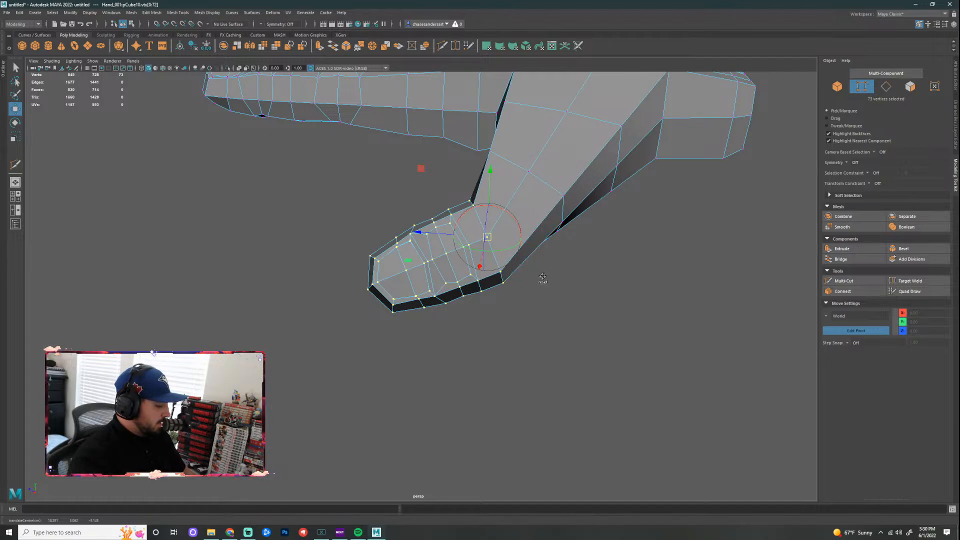
Step: Rotate the selected thumb vertices about the base joint, twist the thumb around its length, and clear the selection
{"action": "key", "text": "e"}
{"action": "left_click_drag", "start_coordinate": [511, 196], "coordinate": [478, 178]}
{"action": "left_click_drag", "start_coordinate": [593, 274], "coordinate": [428, 253], "text": "alt"}
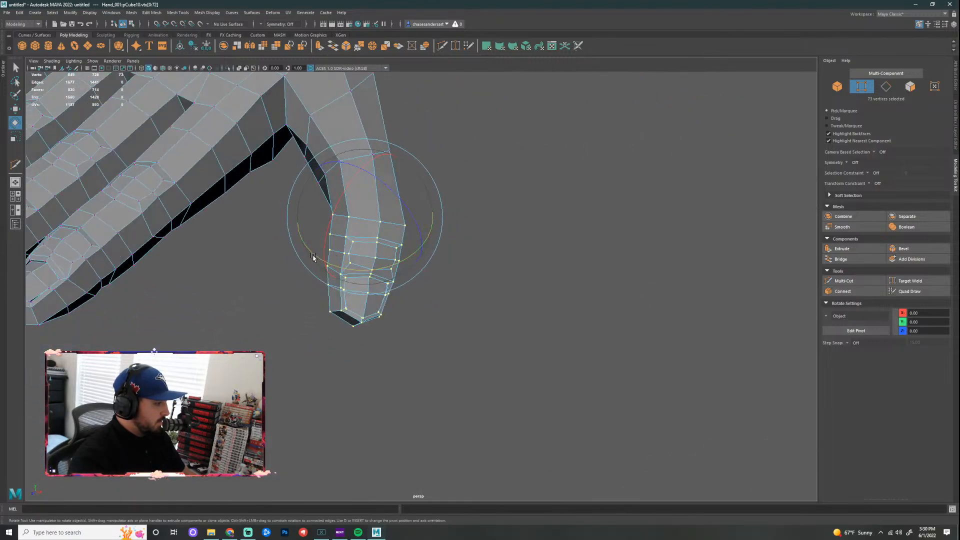
{"action": "left_click_drag", "start_coordinate": [317, 262], "coordinate": [342, 256]}
{"action": "left_click_drag", "start_coordinate": [498, 250], "coordinate": [475, 245], "text": "alt"}
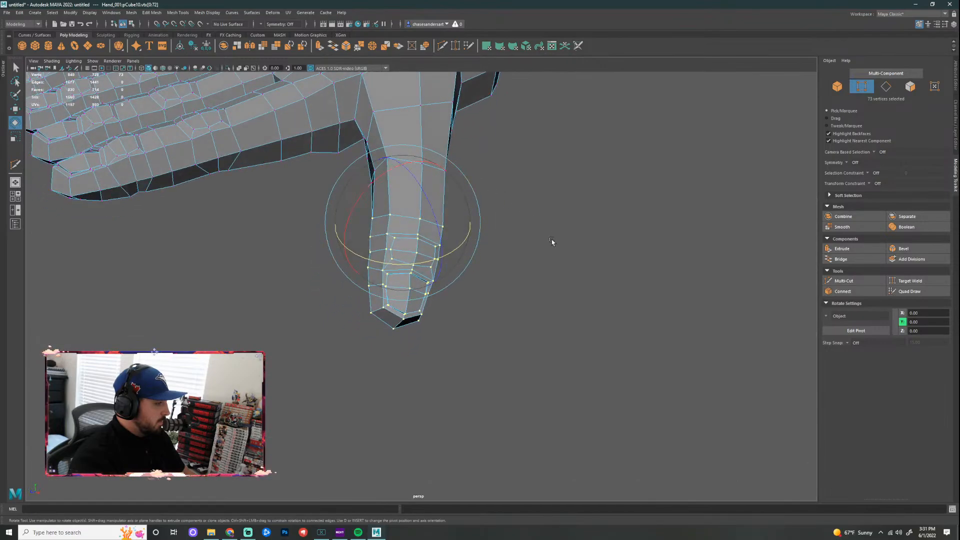
{"action": "left_click", "coordinate": [547, 307]}
{"action": "left_click_drag", "start_coordinate": [545, 304], "coordinate": [228, 347], "text": "alt"}
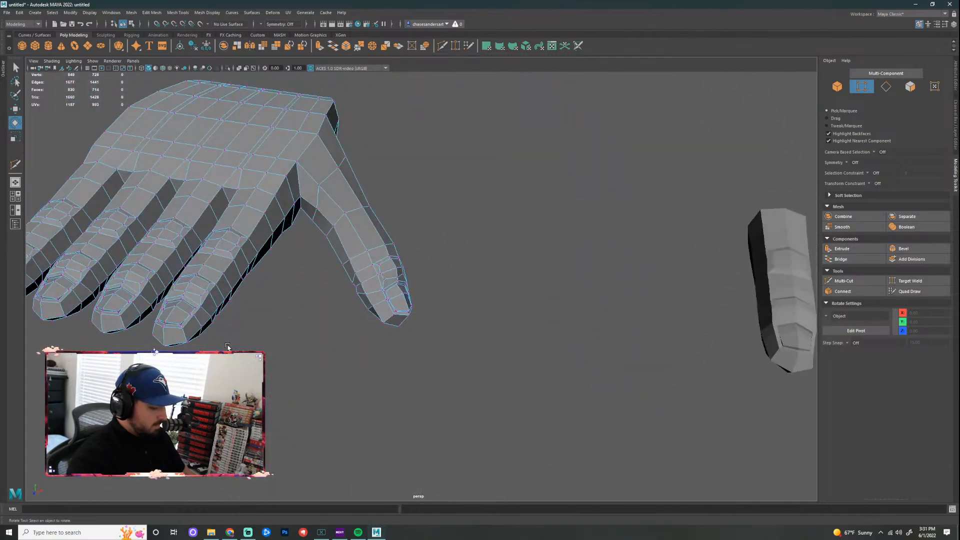
Step: Nudge the finger-side vertex on the edge loop just behind the thumb's base joint inward along Z, and select its neighbour
{"action": "left_click_drag", "start_coordinate": [457, 273], "coordinate": [434, 299], "text": "alt"}
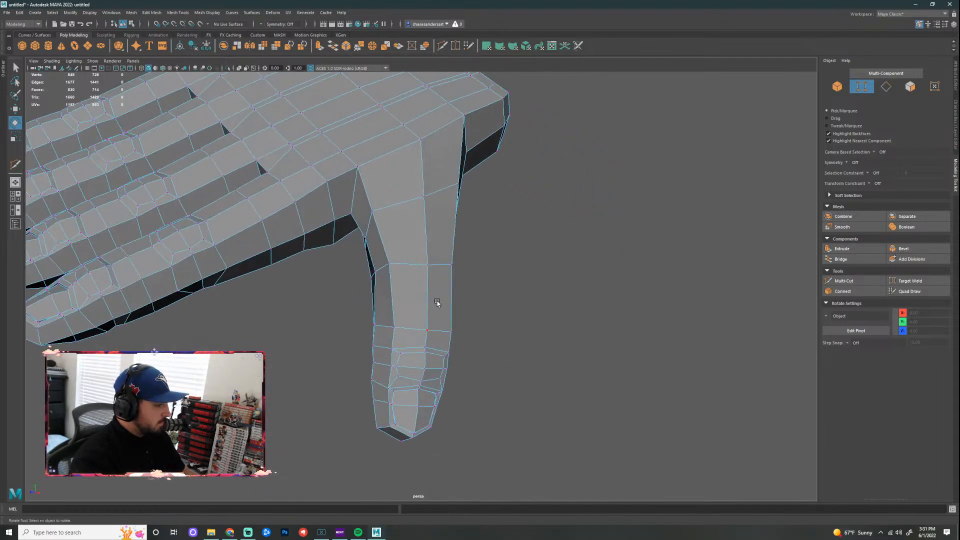
{"action": "left_click", "coordinate": [390, 262]}
{"action": "key", "text": "q"}
{"action": "key", "text": "w"}
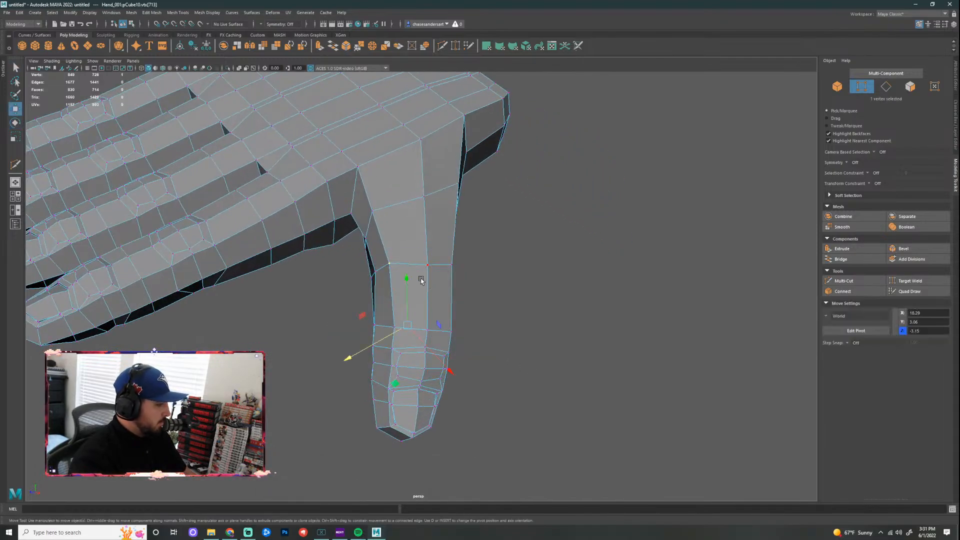
{"action": "left_click_drag", "start_coordinate": [410, 314], "coordinate": [411, 320]}
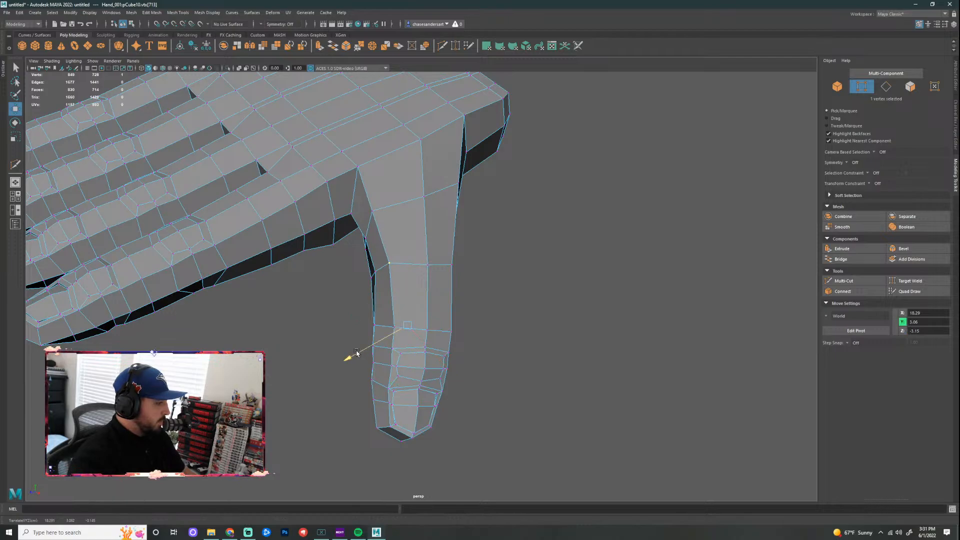
{"action": "left_click_drag", "start_coordinate": [357, 353], "coordinate": [362, 353]}
{"action": "left_click", "coordinate": [423, 265]}
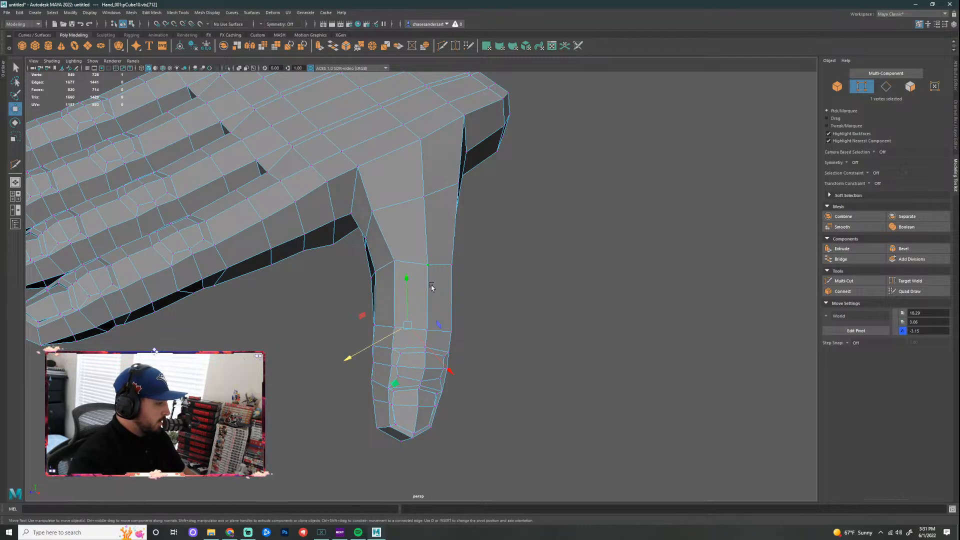
{"action": "left_click", "coordinate": [408, 322]}
Step: Select all the thumb's vertices from the palm side, shift them slightly toward the palm, and clear the selection
{"action": "left_click_drag", "start_coordinate": [538, 302], "coordinate": [593, 277], "text": "alt"}
{"action": "left_click_drag", "start_coordinate": [595, 122], "coordinate": [385, 332]}
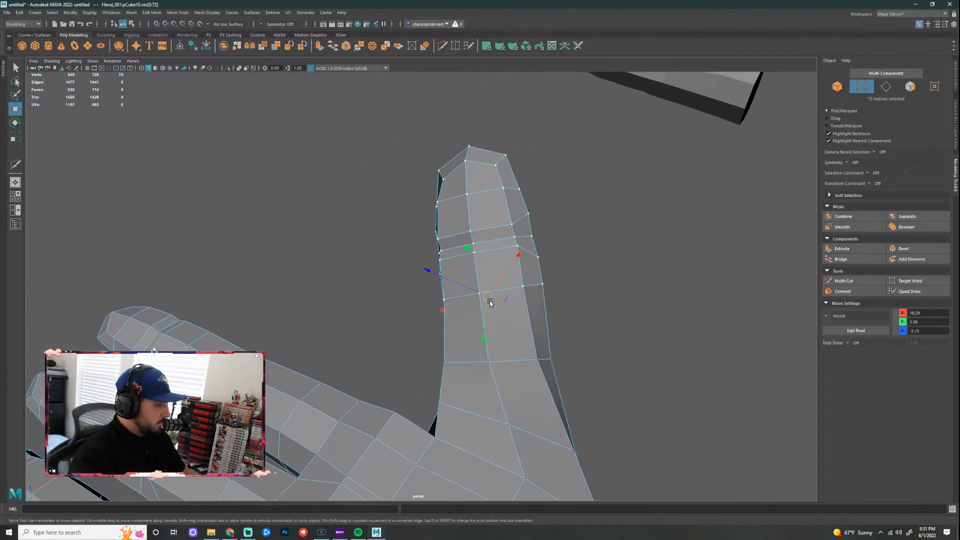
{"action": "left_click_drag", "start_coordinate": [490, 303], "coordinate": [490, 316]}
{"action": "left_click", "coordinate": [617, 281]}
{"action": "right_click_drag", "start_coordinate": [617, 281], "coordinate": [571, 235], "text": "alt"}
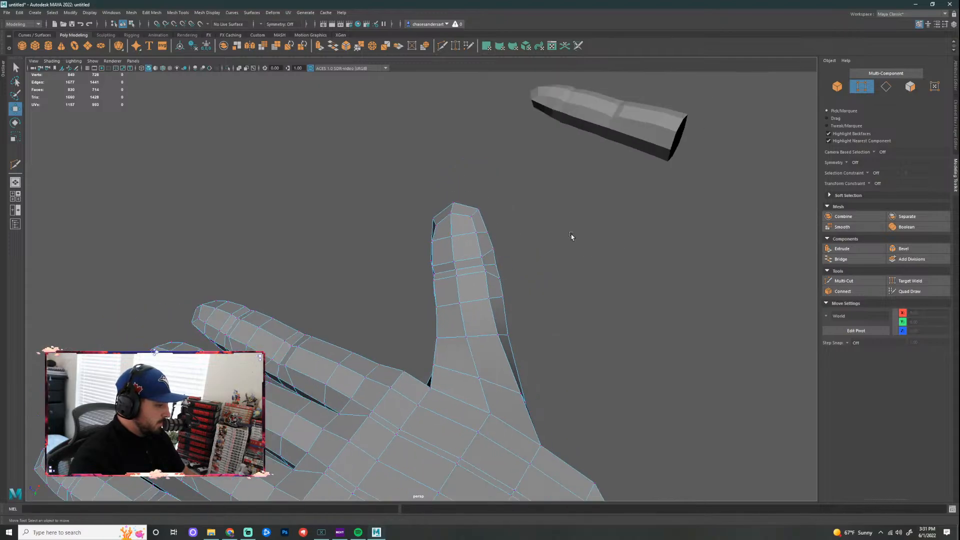
Step: Snap the pivot onto the upper web vertex between thumb and index finger and move the vertex toward the wrist to about Z -4.15
{"action": "left_click_drag", "start_coordinate": [564, 209], "coordinate": [456, 297], "text": "alt"}
{"action": "middle_click_drag", "start_coordinate": [456, 297], "coordinate": [400, 173], "text": "alt"}
{"action": "right_click_drag", "start_coordinate": [410, 225], "coordinate": [462, 288], "text": "alt"}
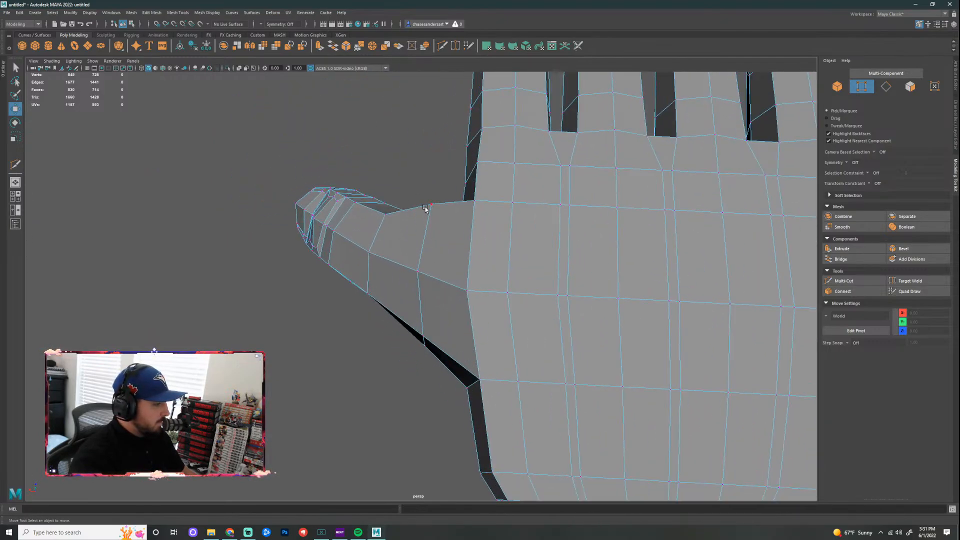
{"action": "left_click", "coordinate": [431, 205]}
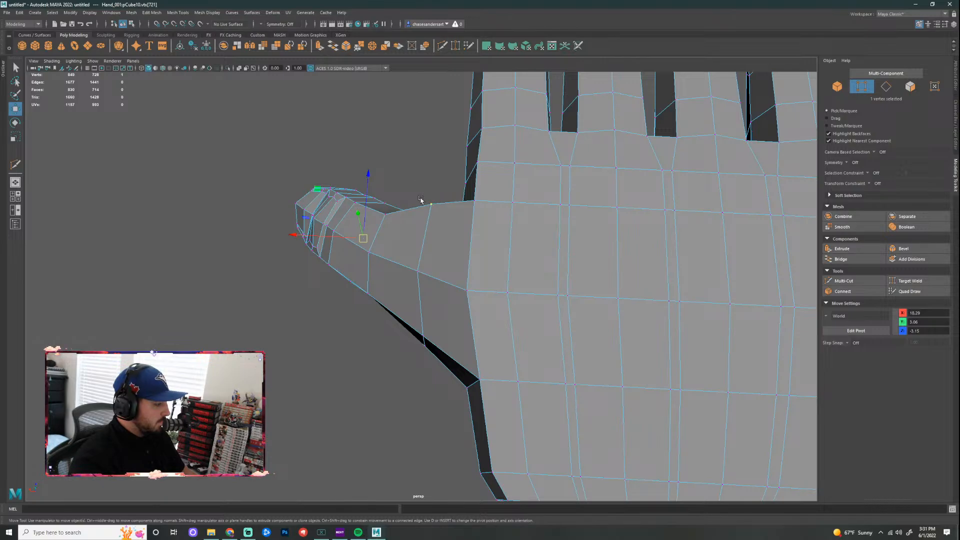
{"action": "key", "text": "d"}
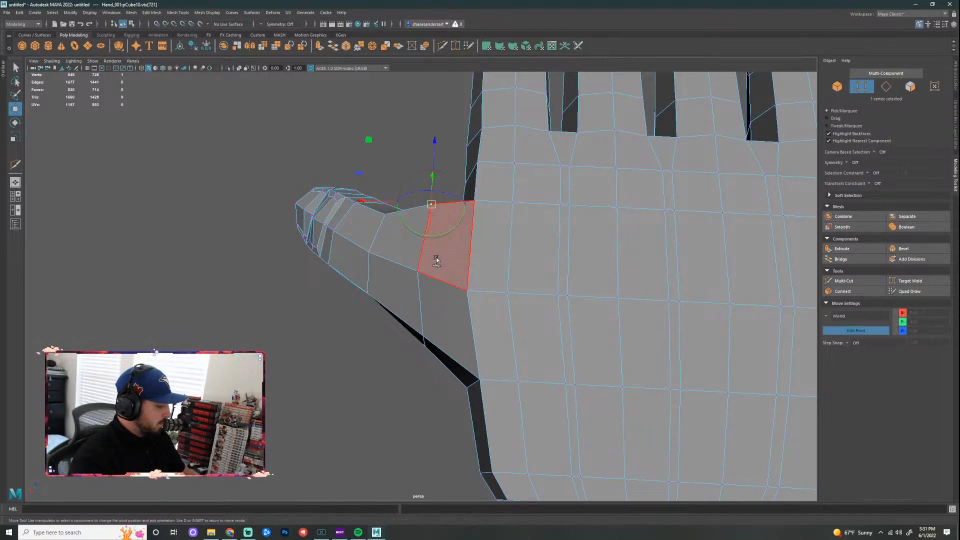
{"action": "key", "text": "d"}
{"action": "left_click_drag", "start_coordinate": [432, 146], "coordinate": [430, 151]}
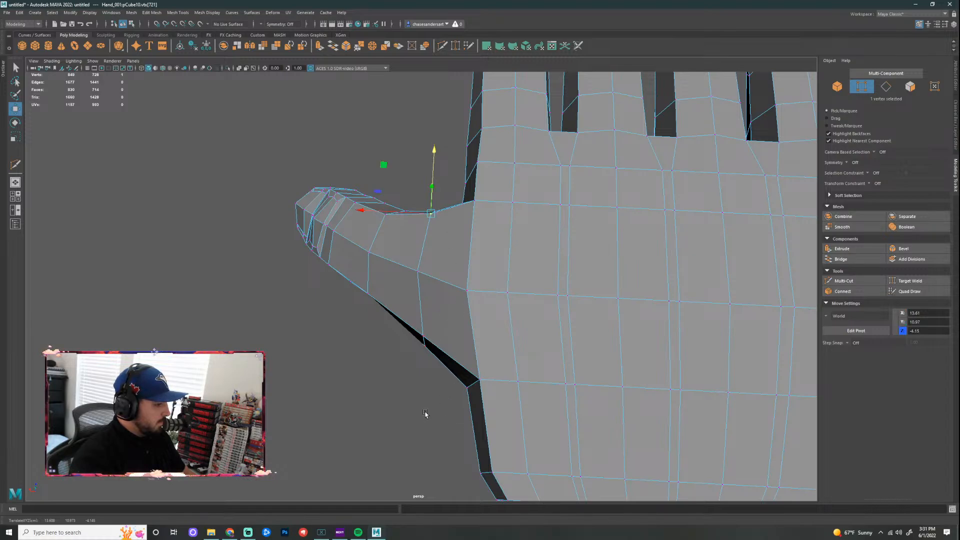
Step: Try moving the four vertices at the wrist-side base of the thumb, undo the change, and clear the selection
{"action": "left_click", "coordinate": [447, 434]}
{"action": "left_click_drag", "start_coordinate": [441, 333], "coordinate": [494, 425]}
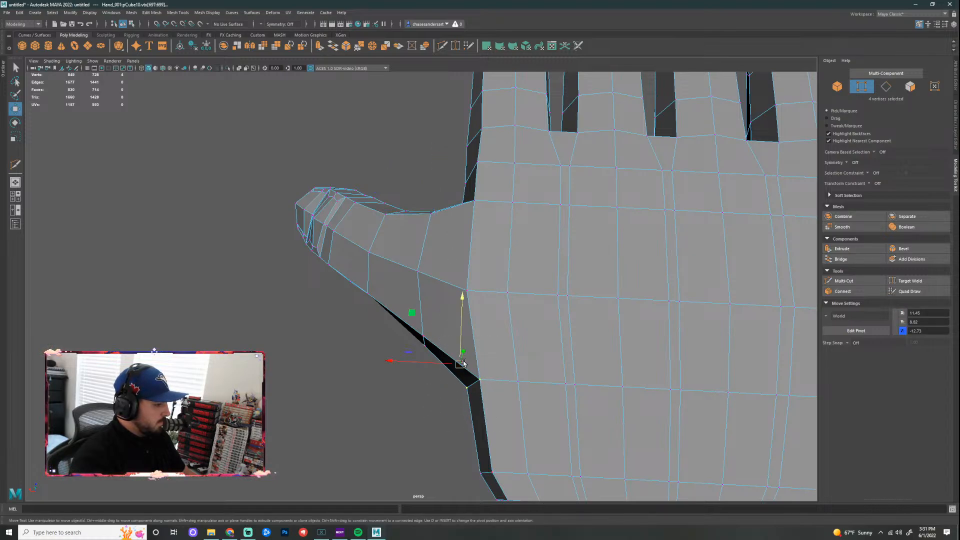
{"action": "left_click_drag", "start_coordinate": [460, 364], "coordinate": [448, 389]}
{"action": "key", "text": "ctrl+z"}
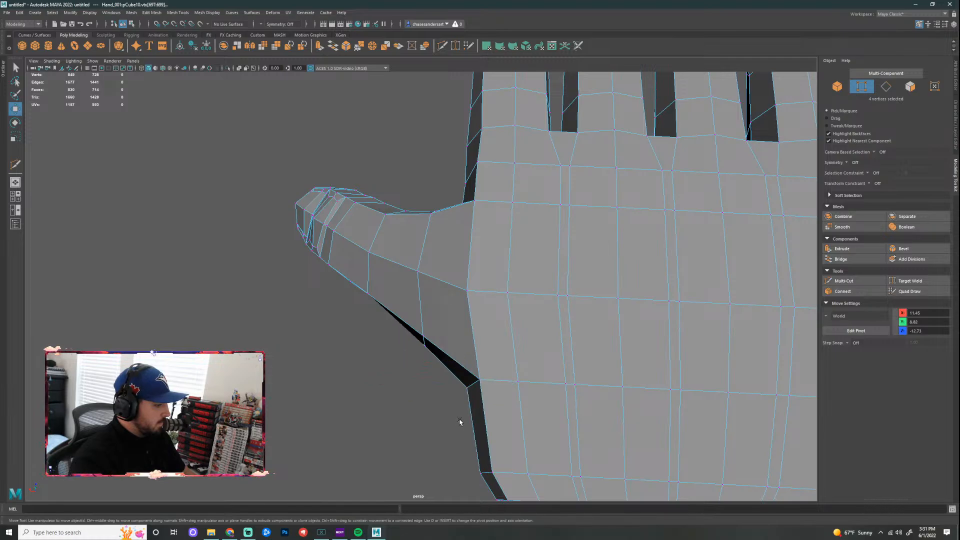
{"action": "left_click", "coordinate": [458, 421]}
Step: In edge mode, select the two upright edges where the thumb meets the wrist side of the palm and shift them slightly
{"action": "left_click_drag", "start_coordinate": [423, 396], "coordinate": [547, 238], "text": "alt"}
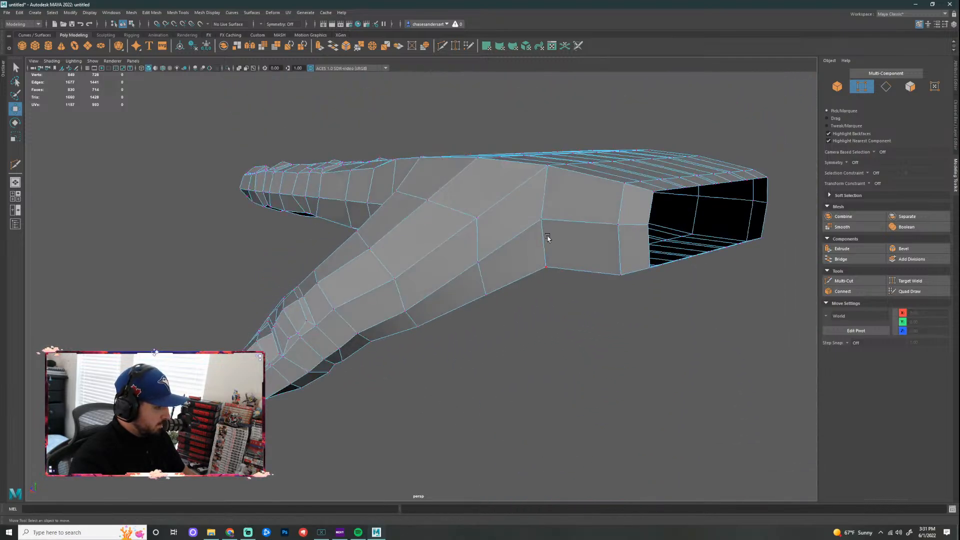
{"action": "right_click_drag", "start_coordinate": [549, 194], "coordinate": [549, 168]}
{"action": "left_click", "coordinate": [545, 195]}
{"action": "left_click", "coordinate": [541, 236], "text": "shift"}
{"action": "left_click_drag", "start_coordinate": [541, 235], "coordinate": [544, 370], "text": "alt"}
{"action": "mouse_move", "coordinate": [507, 406]}
{"action": "middle_mouse_down"}
{"action": "mouse_move", "coordinate": [508, 396]}
{"action": "mouse_move", "coordinate": [490, 405]}
{"action": "mouse_move", "coordinate": [500, 405]}
{"action": "middle_mouse_up"}
{"action": "middle_click_drag", "start_coordinate": [428, 217], "coordinate": [499, 300], "text": "alt"}
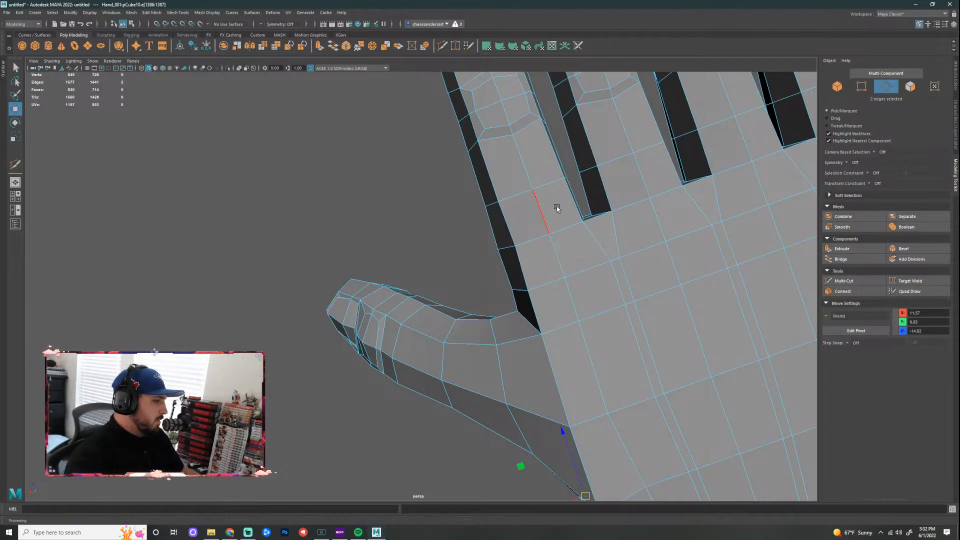
{"action": "right_click_drag", "start_coordinate": [557, 206], "coordinate": [567, 230]}
{"action": "left_click", "coordinate": [523, 220]}
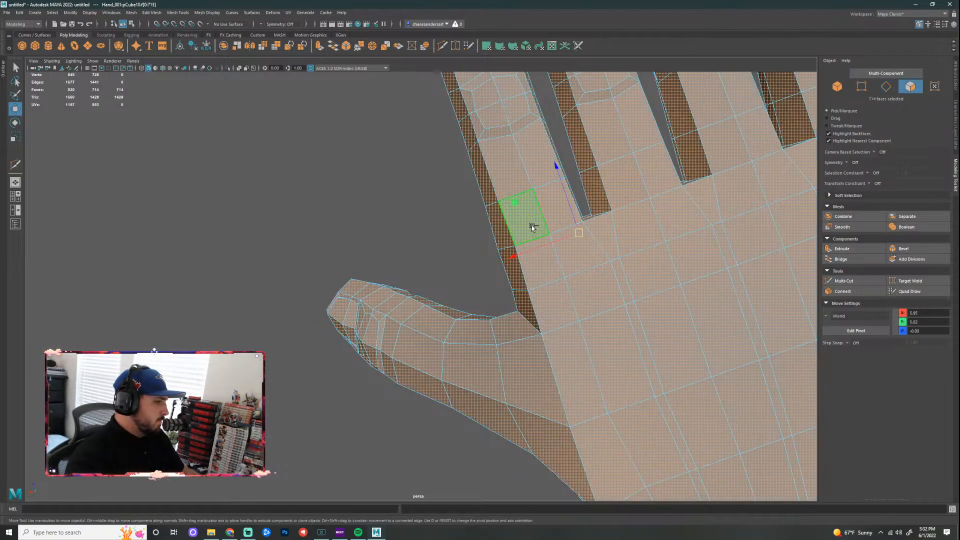
{"action": "double_click", "coordinate": [523, 229]}
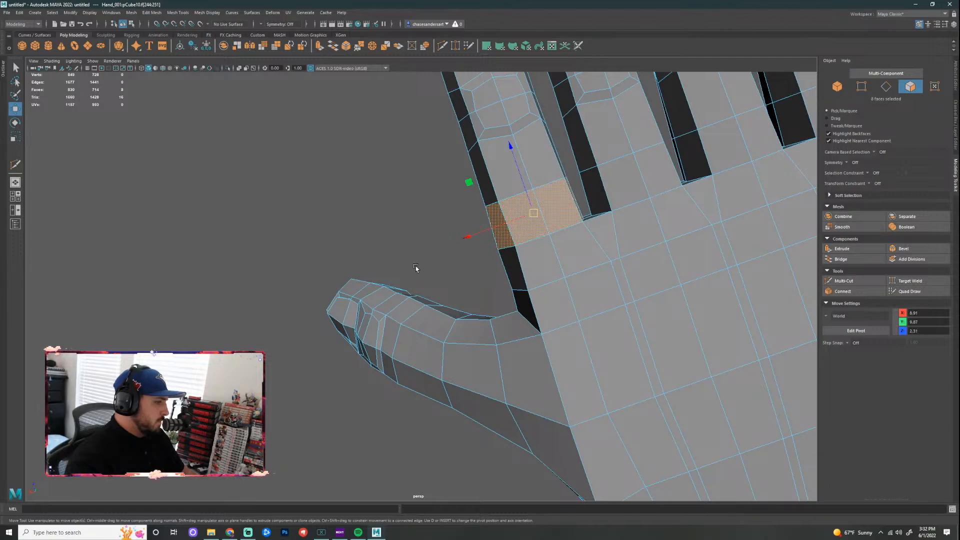
{"action": "scroll", "coordinate": [525, 280], "scroll_direction": "down", "scroll_amount": 5}
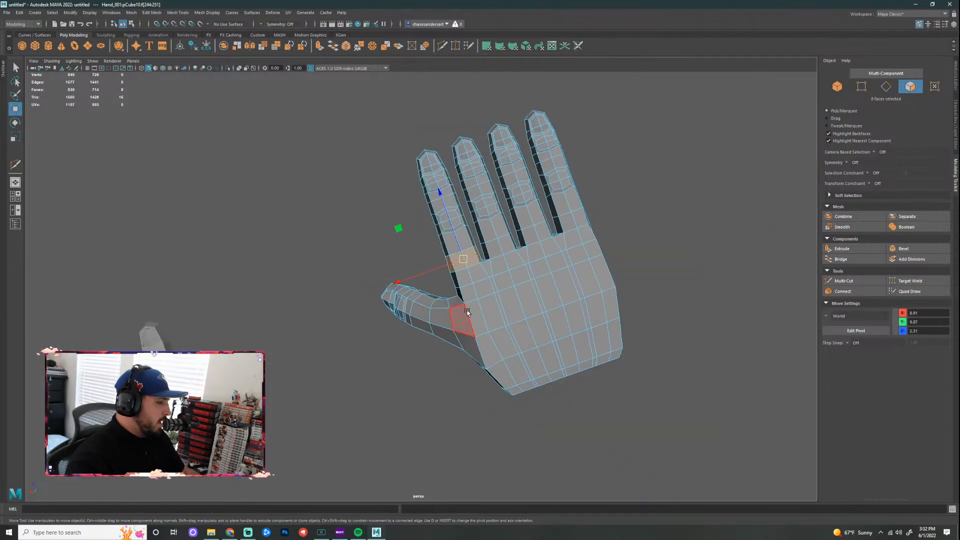
{"action": "scroll", "coordinate": [467, 311], "scroll_direction": "up", "scroll_amount": 3}
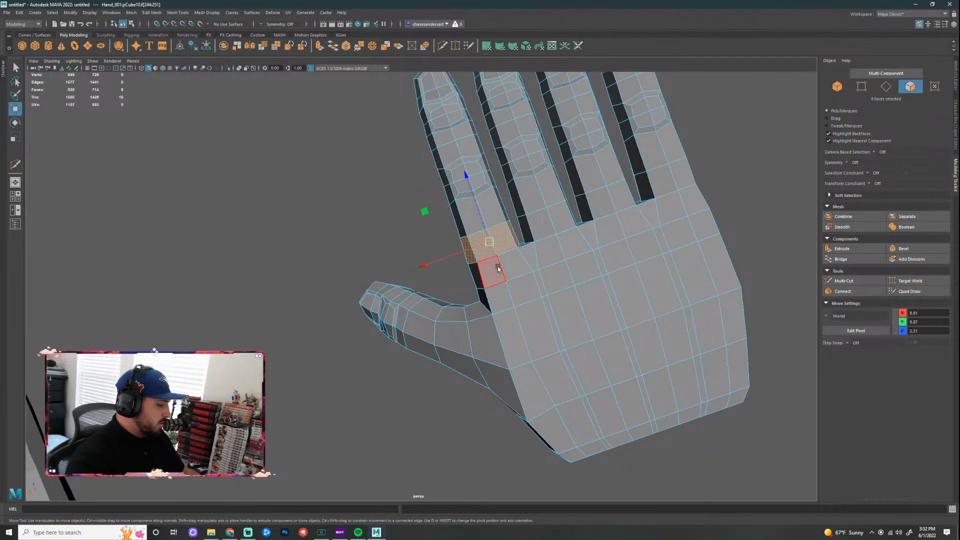
{"action": "right_click", "coordinate": [507, 239]}
{"action": "left_click", "coordinate": [543, 226]}
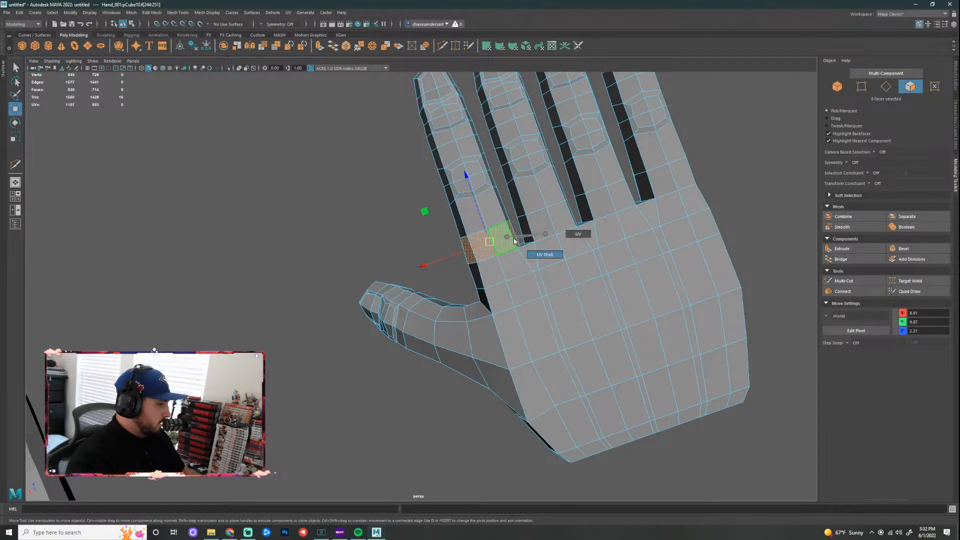
{"action": "left_click", "coordinate": [489, 252]}
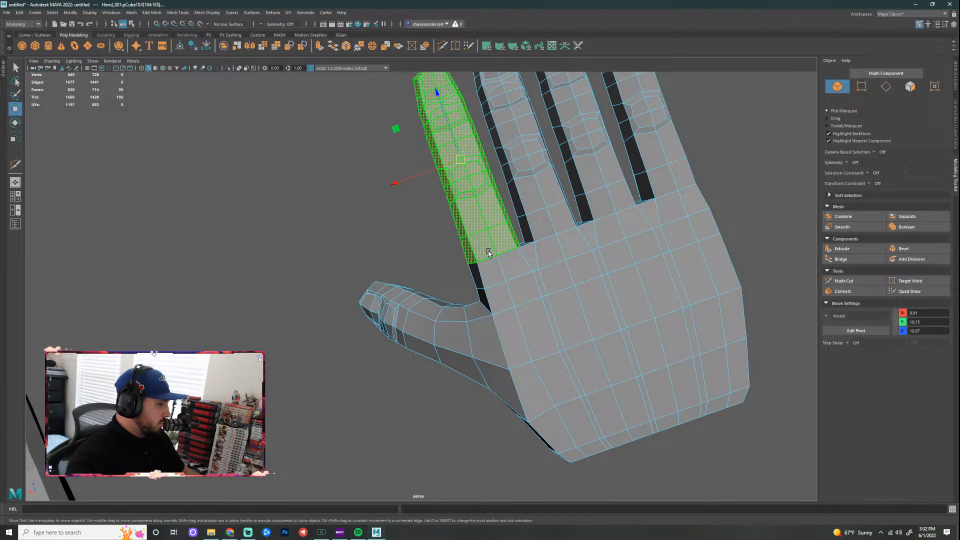
{"action": "left_click", "coordinate": [414, 238]}
Step: Return to object mode, assign a new Lambert material to the whole hand, and deselect it
{"action": "scroll", "coordinate": [590, 330], "scroll_direction": "down", "scroll_amount": 3}
{"action": "middle_click_drag", "start_coordinate": [590, 332], "coordinate": [578, 262], "text": "alt"}
{"action": "right_click_drag", "start_coordinate": [489, 205], "coordinate": [526, 193]}
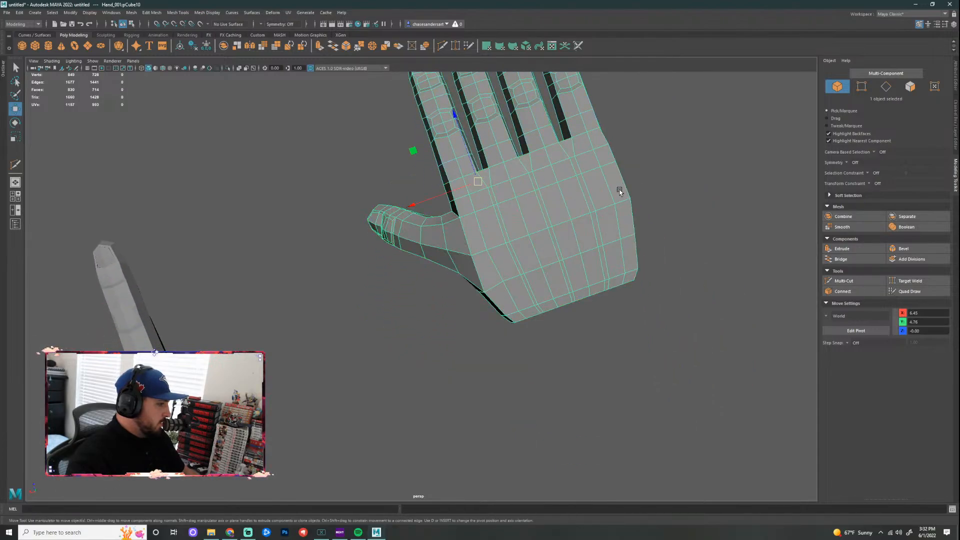
{"action": "left_click", "coordinate": [651, 185]}
{"action": "middle_click_drag", "start_coordinate": [547, 198], "coordinate": [564, 258], "text": "alt"}
{"action": "left_click", "coordinate": [565, 259]}
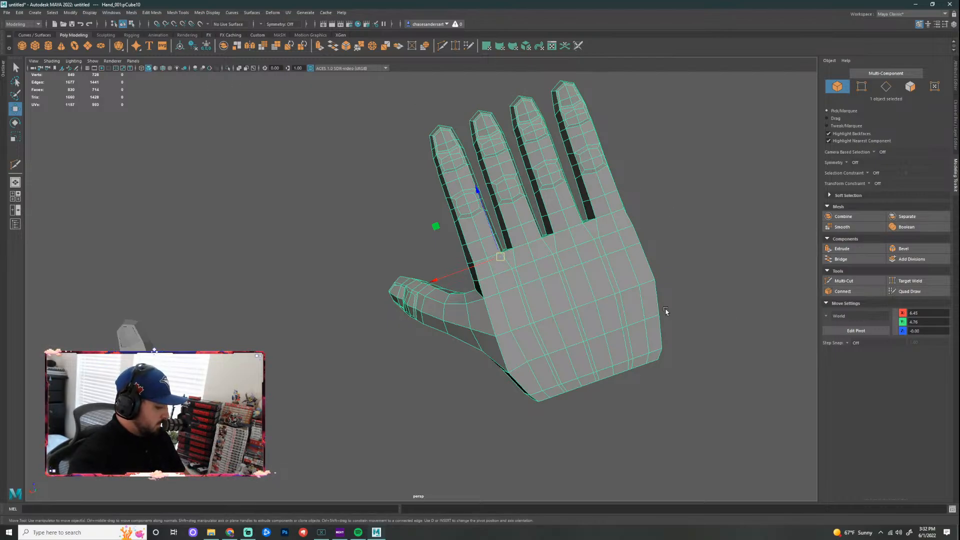
{"action": "right_click", "coordinate": [530, 306]}
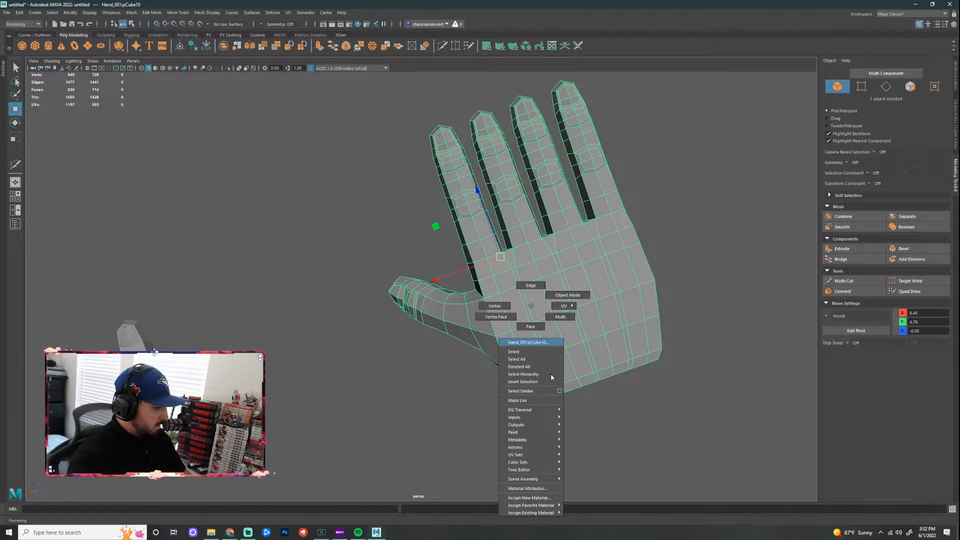
{"action": "left_click", "coordinate": [549, 498]}
{"action": "left_click", "coordinate": [380, 233]}
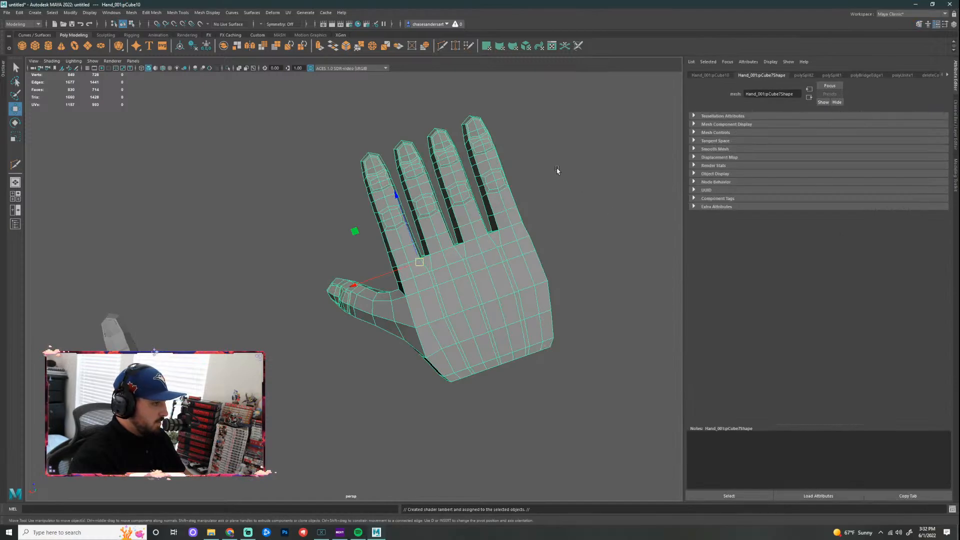
{"action": "left_click", "coordinate": [564, 181]}
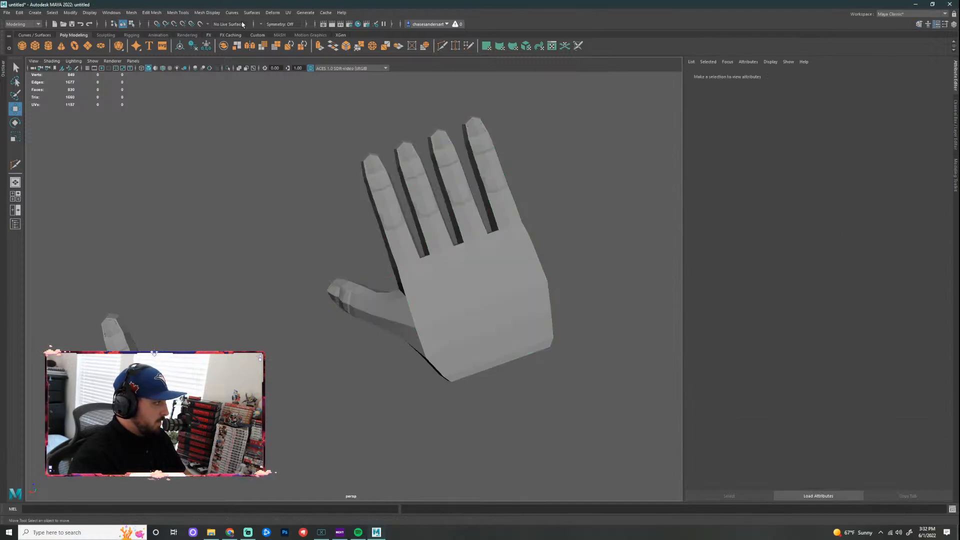
Step: Delete the lambert2 material in Hypershade and close the editor
{"action": "left_click", "coordinate": [90, 12]}
{"action": "mouse_move", "coordinate": [106, 15]}
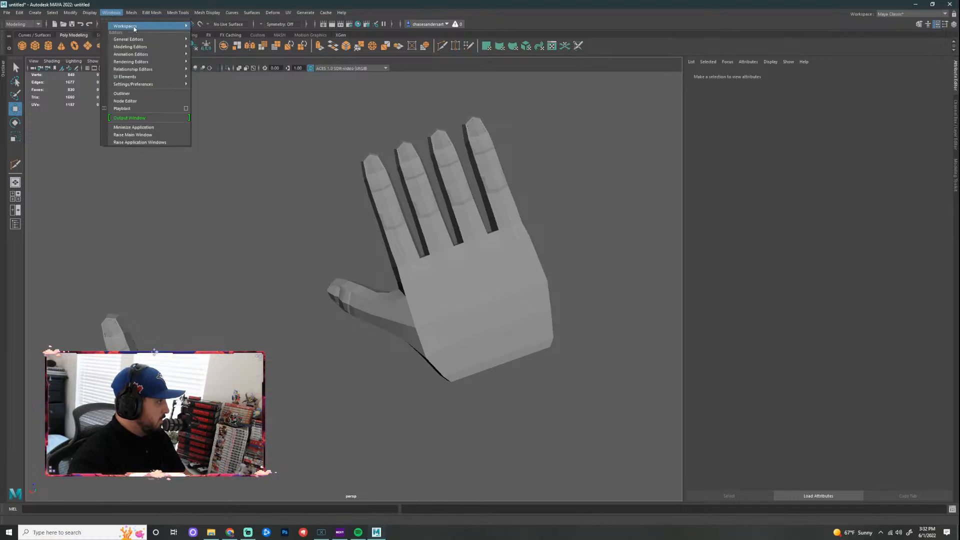
{"action": "mouse_move", "coordinate": [134, 28]}
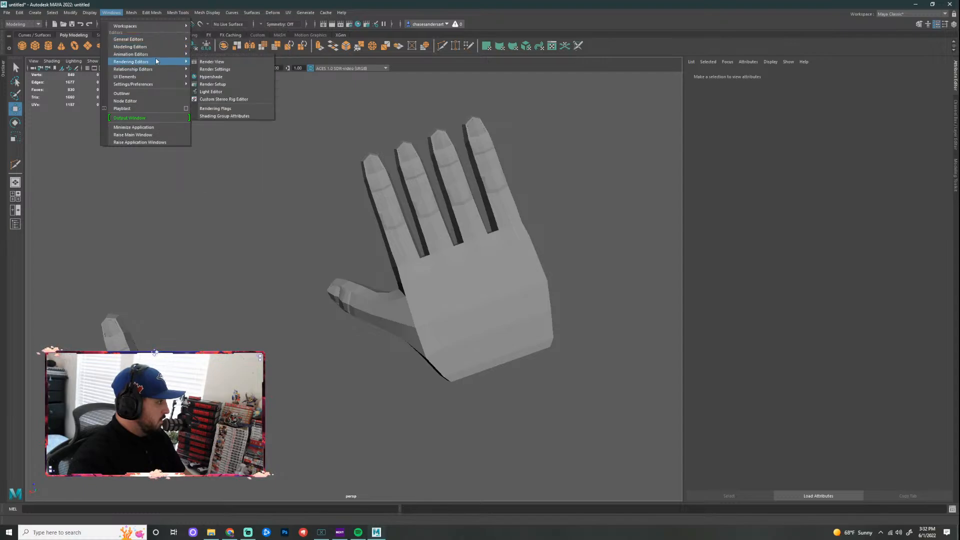
{"action": "left_click", "coordinate": [202, 75]}
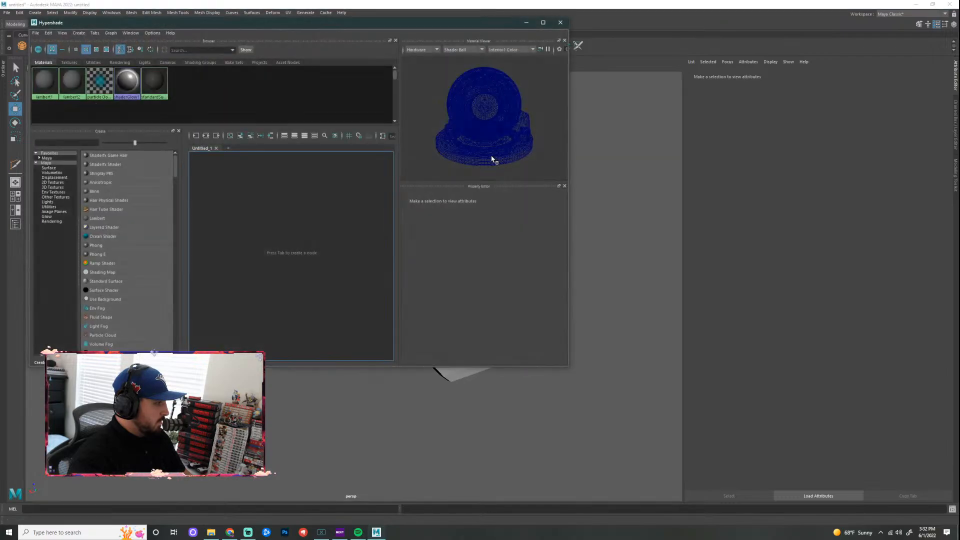
{"action": "left_click", "coordinate": [50, 85]}
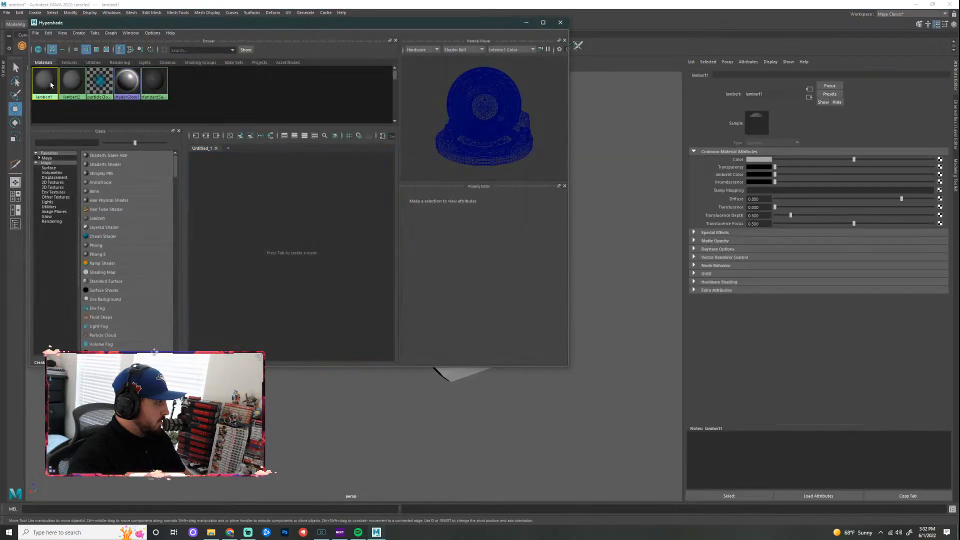
{"action": "left_click", "coordinate": [72, 82]}
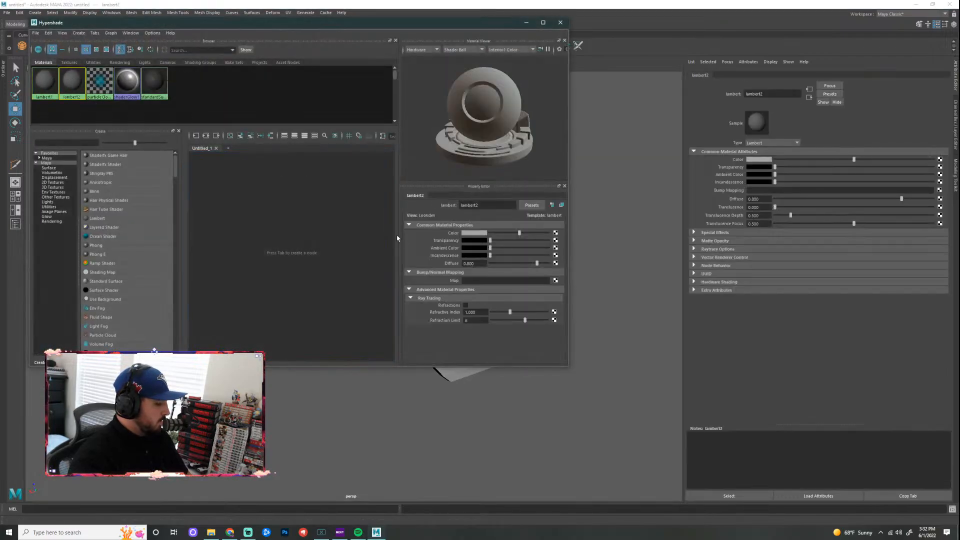
{"action": "key", "text": "Delete"}
{"action": "left_click_drag", "start_coordinate": [474, 23], "coordinate": [446, 175]}
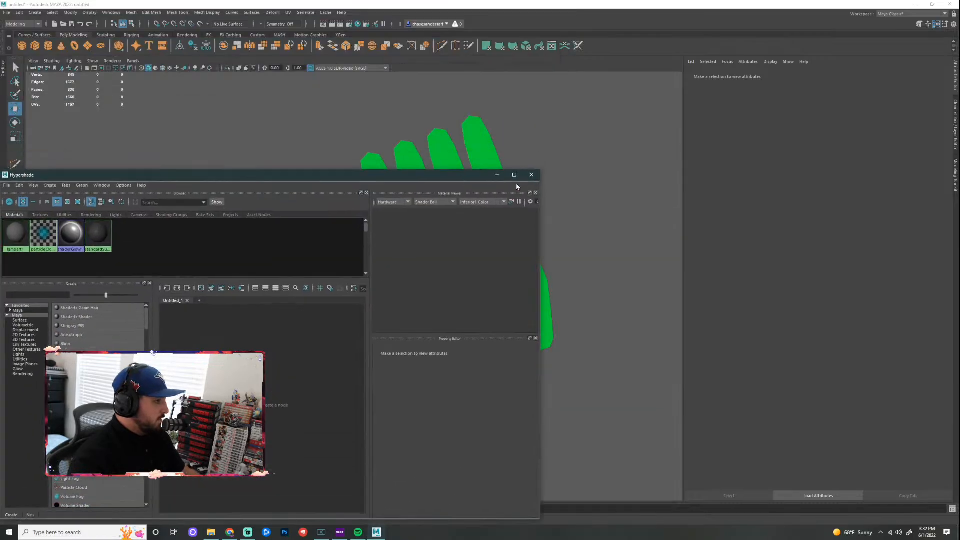
{"action": "left_click", "coordinate": [531, 176]}
Step: Examine the hand mesh from the back and the thumb side after removing its material
{"action": "left_click", "coordinate": [470, 304]}
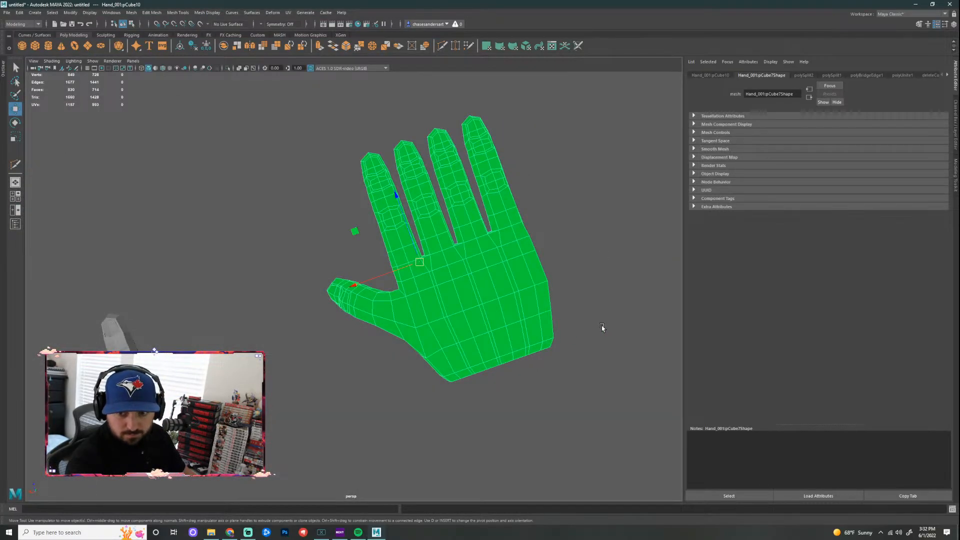
{"action": "scroll", "coordinate": [465, 292], "scroll_direction": "up", "scroll_amount": 3}
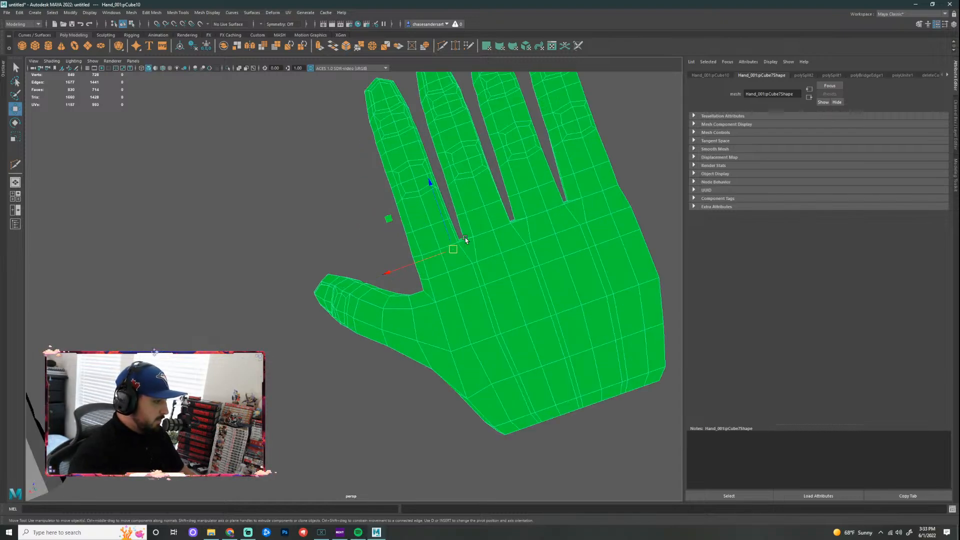
{"action": "middle_click_drag", "start_coordinate": [337, 215], "coordinate": [258, 263], "text": "alt"}
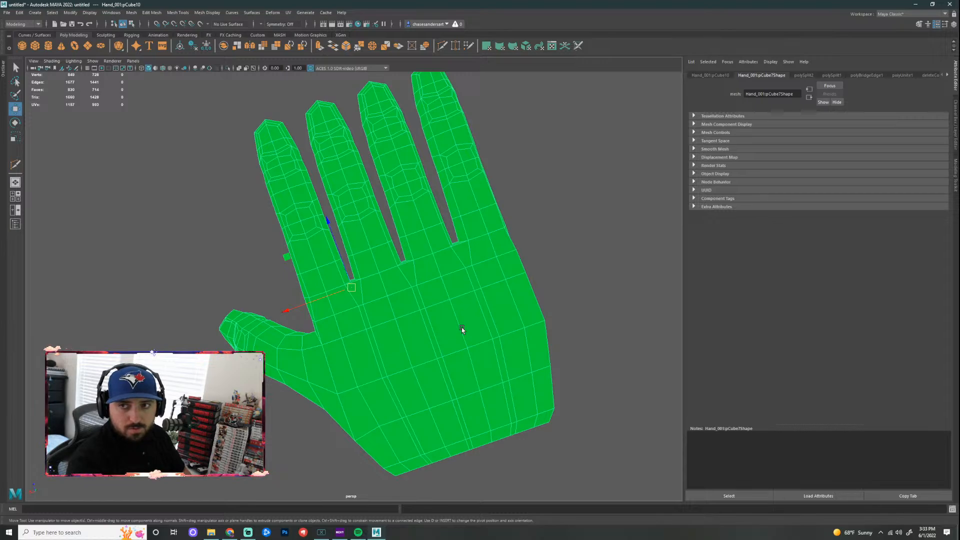
{"action": "scroll", "coordinate": [465, 224], "scroll_direction": "down", "scroll_amount": 3}
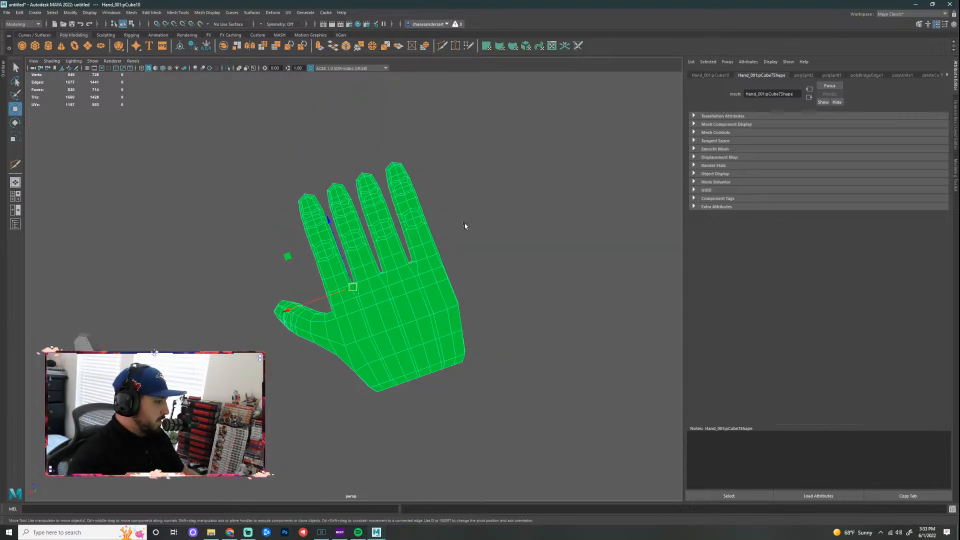
{"action": "scroll", "coordinate": [458, 238], "scroll_direction": "up", "scroll_amount": 2}
{"action": "left_click_drag", "start_coordinate": [486, 263], "coordinate": [710, 285], "text": "alt"}
{"action": "left_click", "coordinate": [564, 289]}
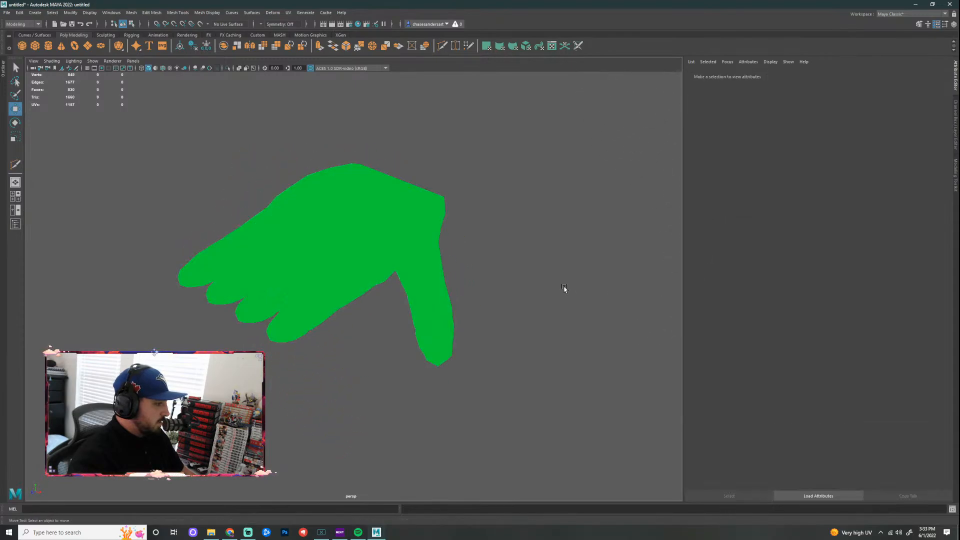
{"action": "scroll", "coordinate": [566, 270], "scroll_direction": "up", "scroll_amount": 3}
{"action": "left_click_drag", "start_coordinate": [565, 262], "coordinate": [500, 243], "text": "alt"}
Step: Select the whole hand and assign the existing lambert1 material to it
{"action": "left_click", "coordinate": [500, 244]}
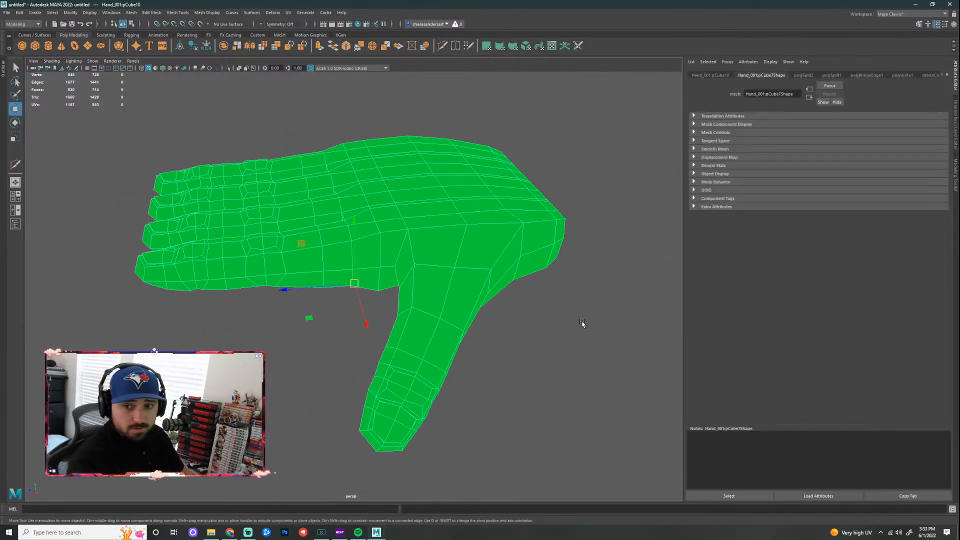
{"action": "left_click_drag", "start_coordinate": [529, 304], "coordinate": [562, 279], "text": "alt"}
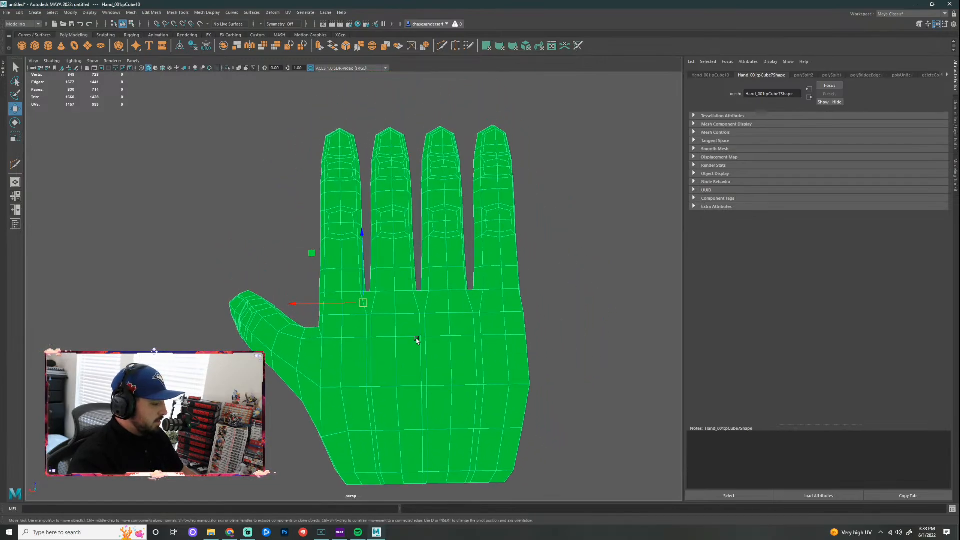
{"action": "right_click_drag", "start_coordinate": [416, 339], "coordinate": [433, 536]}
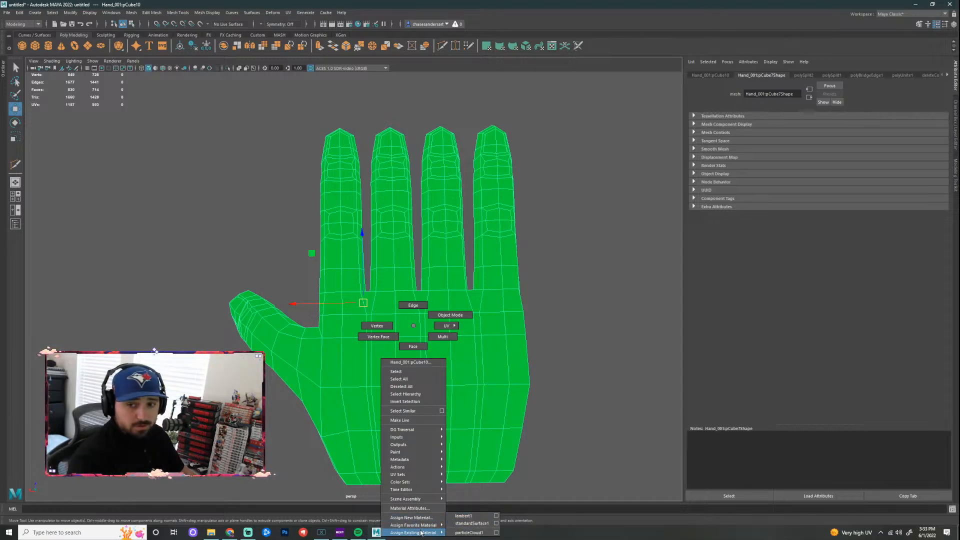
{"action": "mouse_move", "coordinate": [421, 530]}
{"action": "right_mouse_down"}
{"action": "mouse_move", "coordinate": [413, 382]}
{"action": "mouse_move", "coordinate": [414, 535]}
{"action": "right_mouse_up"}
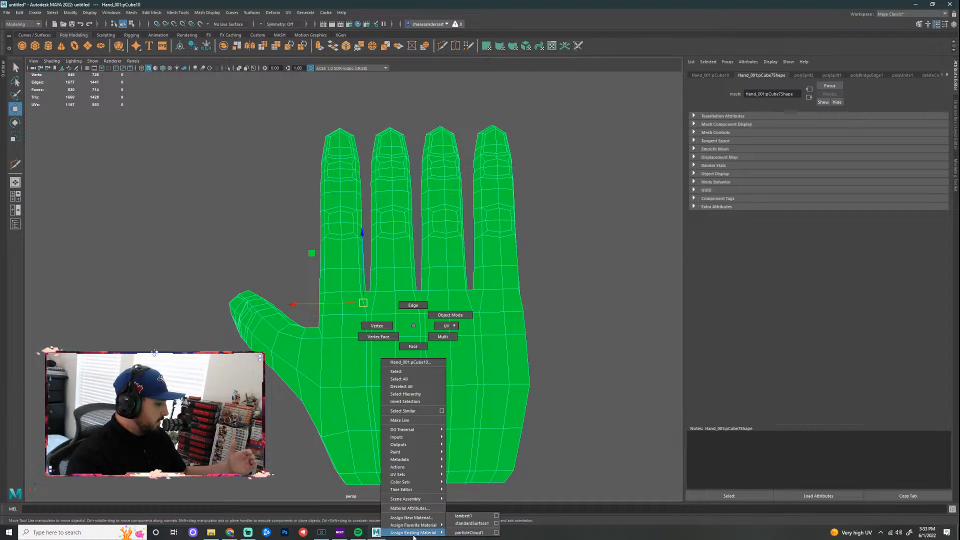
{"action": "right_click_drag", "start_coordinate": [420, 535], "coordinate": [463, 516]}
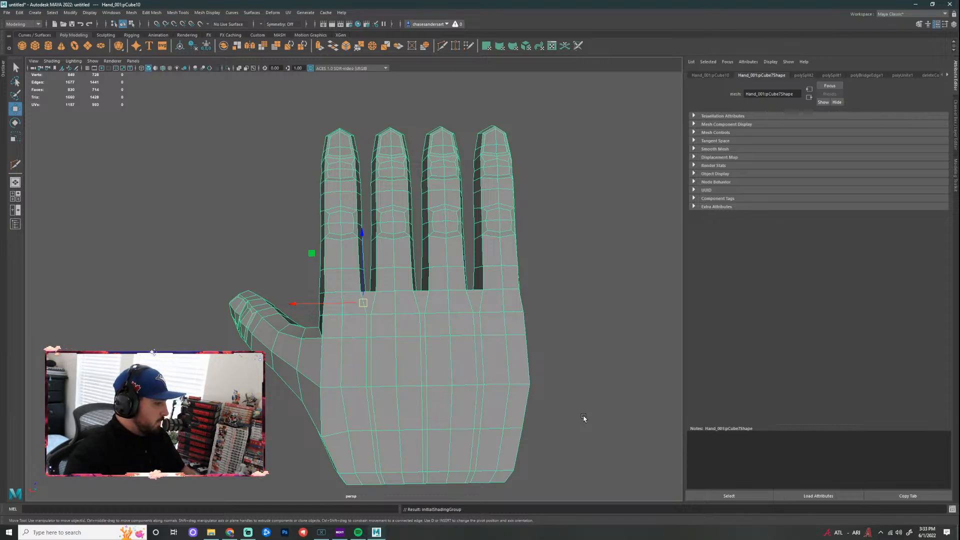
Step: In vertex mode, shift two vertices along the web edge of the thumb to smooth its curve toward the index finger
{"action": "left_click_drag", "start_coordinate": [540, 343], "coordinate": [478, 372], "text": "alt"}
{"action": "left_click_drag", "start_coordinate": [420, 375], "coordinate": [407, 294], "text": "alt"}
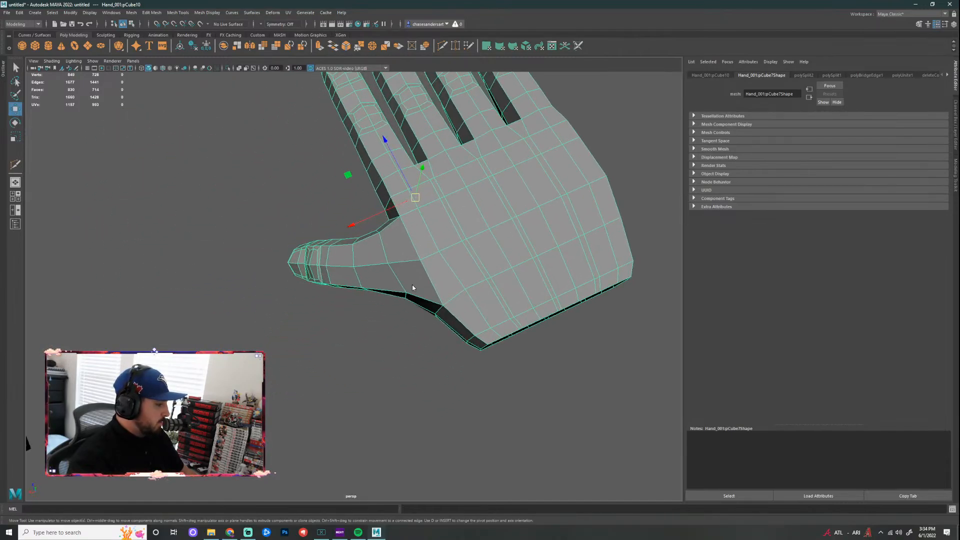
{"action": "right_click_drag", "start_coordinate": [412, 285], "coordinate": [398, 282]}
{"action": "left_click_drag", "start_coordinate": [415, 284], "coordinate": [364, 335]}
{"action": "left_click", "coordinate": [367, 322]}
{"action": "middle_click_drag", "start_coordinate": [346, 328], "coordinate": [340, 357], "text": "alt"}
{"action": "scroll", "coordinate": [348, 272], "scroll_direction": "up", "scroll_amount": 4}
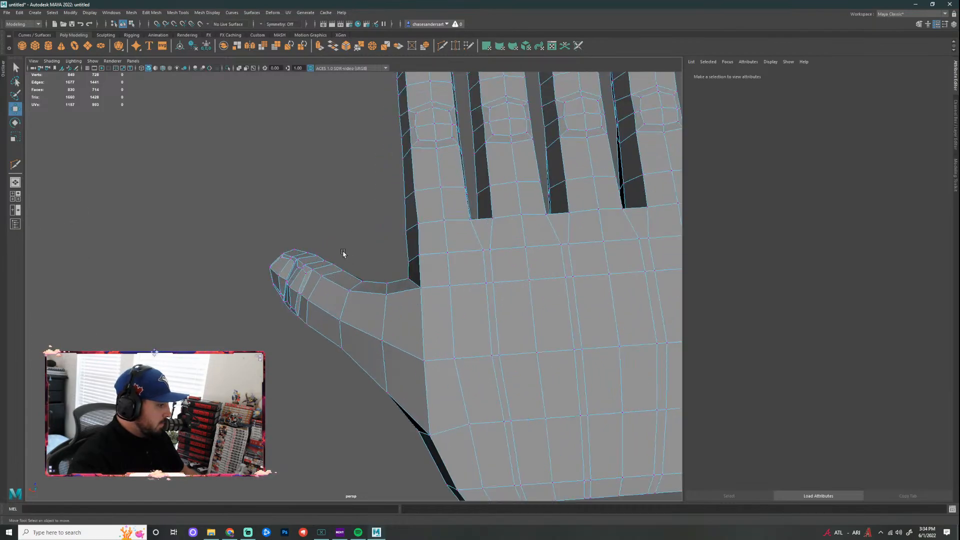
{"action": "left_click", "coordinate": [387, 278]}
{"action": "left_click", "coordinate": [382, 215]}
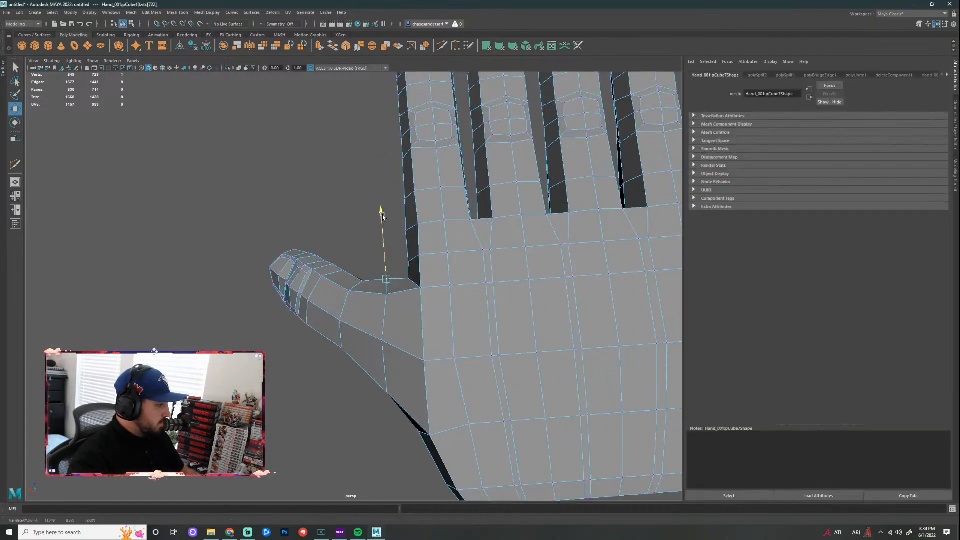
{"action": "left_click", "coordinate": [362, 284]}
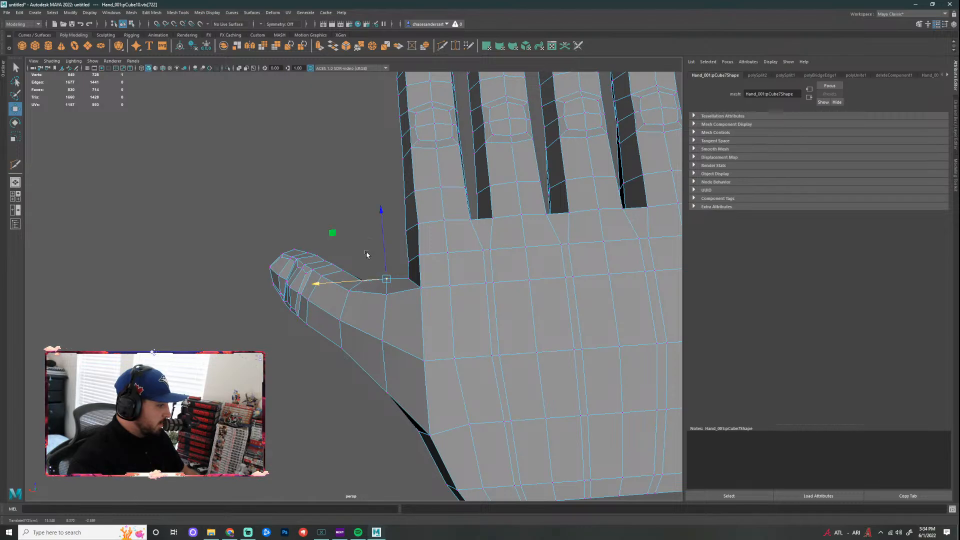
{"action": "left_click", "coordinate": [361, 274]}
{"action": "left_click", "coordinate": [355, 209]}
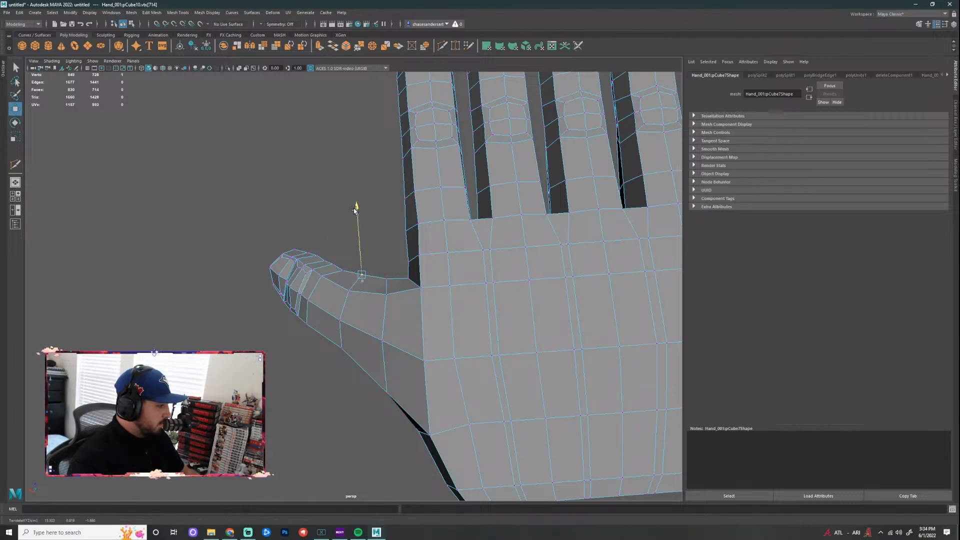
Step: Nudge the two outer vertices at the base of the index finger toward the thumb, then clear the selection
{"action": "left_click", "coordinate": [415, 278]}
{"action": "left_click_drag", "start_coordinate": [415, 277], "coordinate": [405, 256]}
{"action": "left_click", "coordinate": [408, 261]}
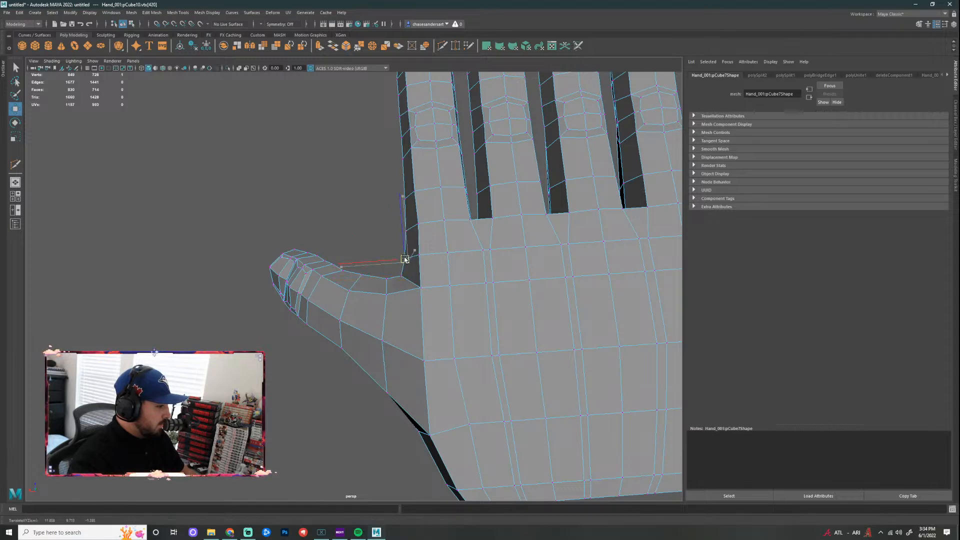
{"action": "left_click", "coordinate": [337, 233]}
Step: Reposition single vertices on the palm side of the thumb's base where it joins the palm
{"action": "scroll", "coordinate": [292, 306], "scroll_direction": "down", "scroll_amount": 6}
{"action": "left_click_drag", "start_coordinate": [293, 306], "coordinate": [486, 311], "text": "alt"}
{"action": "left_click", "coordinate": [417, 249]}
{"action": "left_click_drag", "start_coordinate": [417, 250], "coordinate": [488, 244], "text": "alt"}
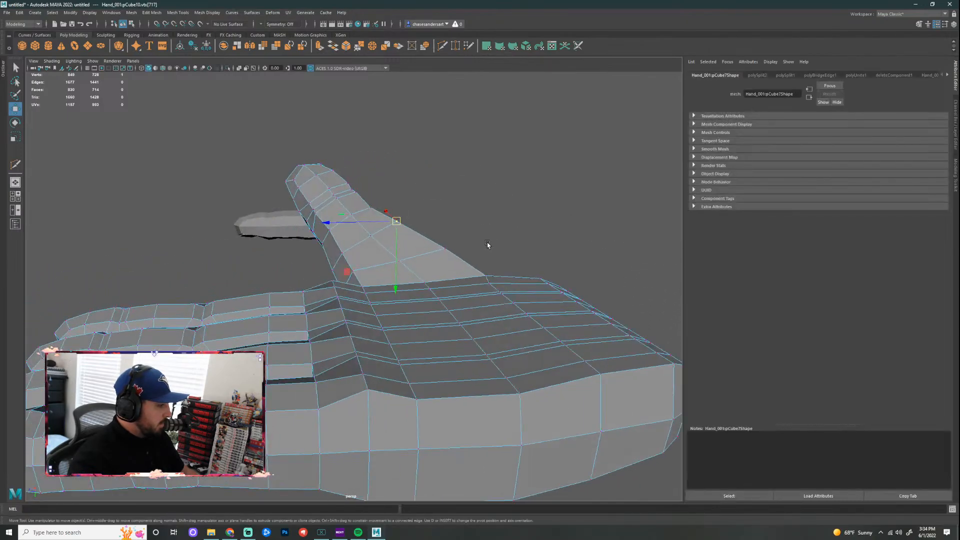
{"action": "scroll", "coordinate": [487, 244], "scroll_direction": "up", "scroll_amount": 3}
{"action": "left_click_drag", "start_coordinate": [418, 187], "coordinate": [380, 278]}
{"action": "left_click", "coordinate": [334, 265]}
{"action": "left_click_drag", "start_coordinate": [362, 312], "coordinate": [287, 310], "text": "alt"}
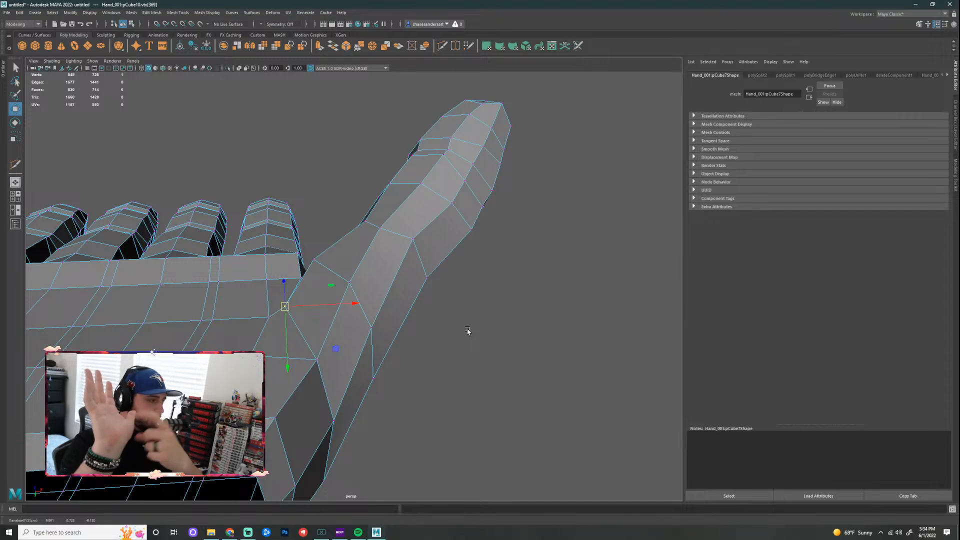
Step: Pull three vertices at the thumb-palm junction outward from the palm side along the vertical axis
{"action": "right_click_drag", "start_coordinate": [352, 339], "coordinate": [454, 353], "text": "alt"}
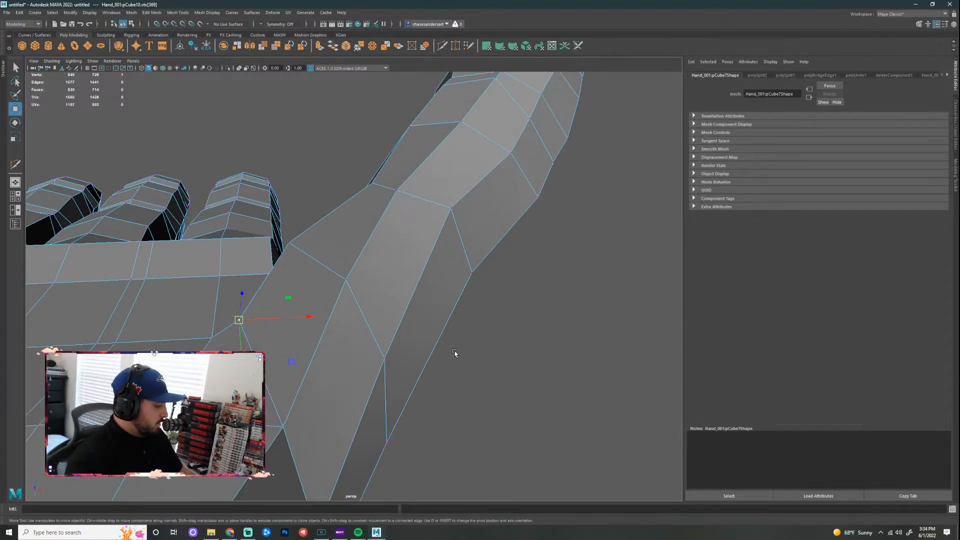
{"action": "left_click_drag", "start_coordinate": [455, 353], "coordinate": [389, 389], "text": "alt"}
{"action": "left_click", "coordinate": [303, 372]}
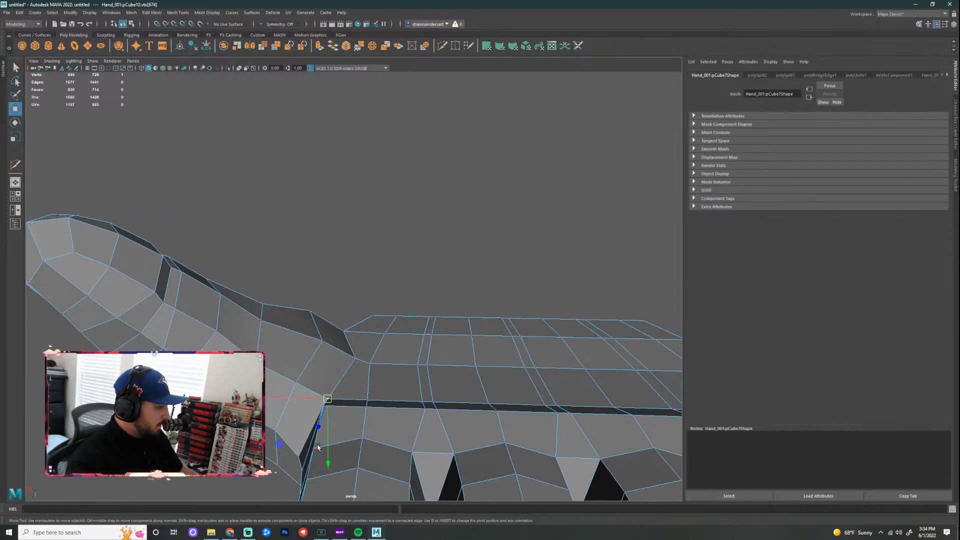
{"action": "left_click", "coordinate": [355, 359]}
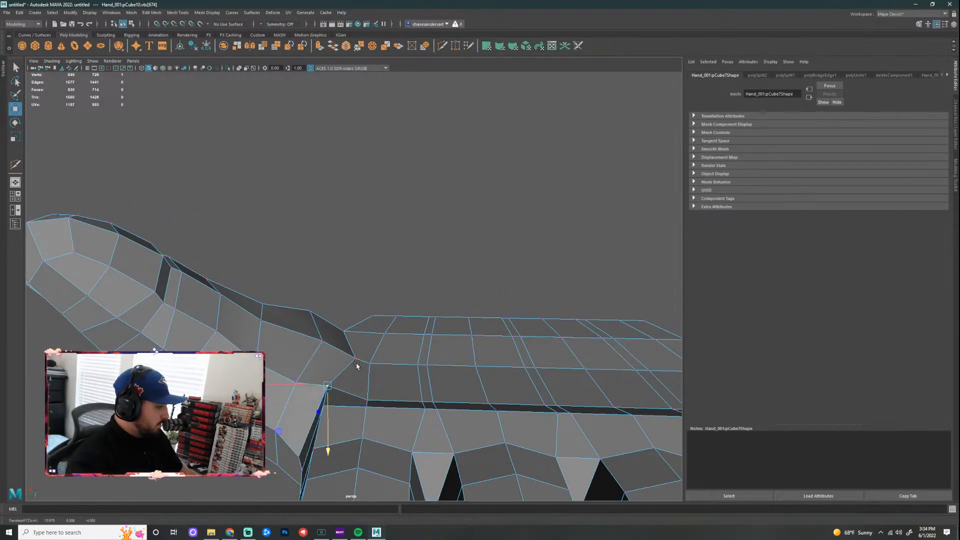
{"action": "left_click_drag", "start_coordinate": [357, 411], "coordinate": [356, 397]}
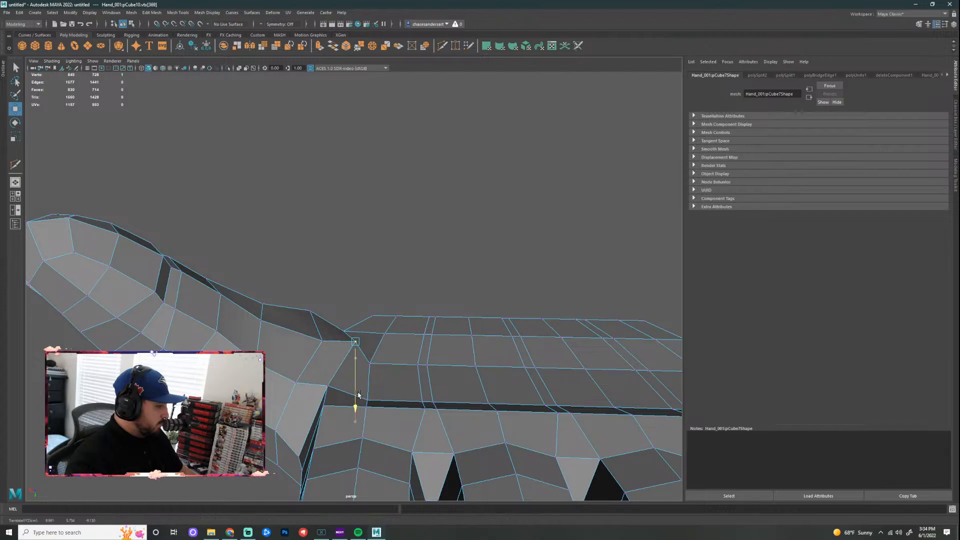
{"action": "left_click", "coordinate": [294, 395]}
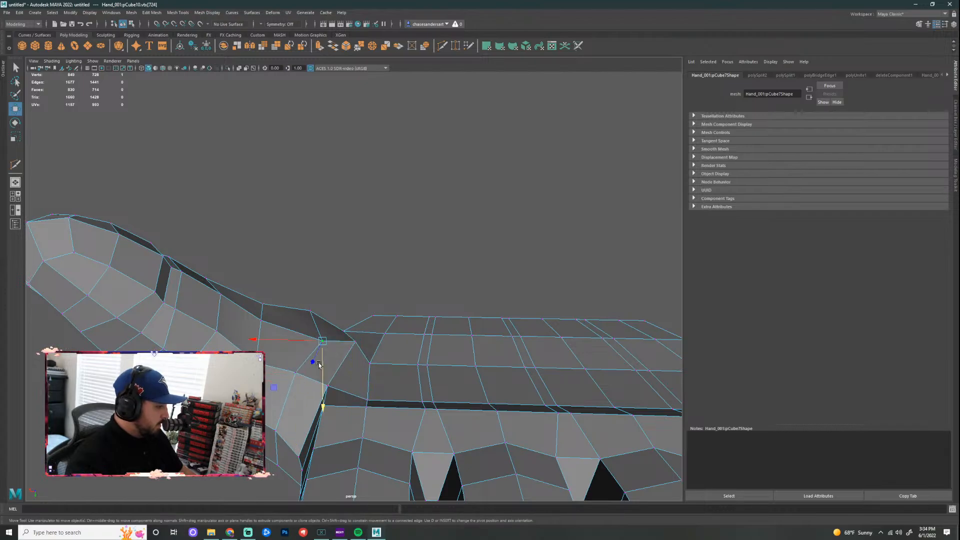
{"action": "left_click", "coordinate": [325, 360]}
{"action": "left_click_drag", "start_coordinate": [322, 378], "coordinate": [323, 359]}
Step: Move one web vertex inward toward the palm and the neighbouring palm vertex outward to even the thumb transition
{"action": "left_click_drag", "start_coordinate": [412, 332], "coordinate": [252, 342], "text": "alt"}
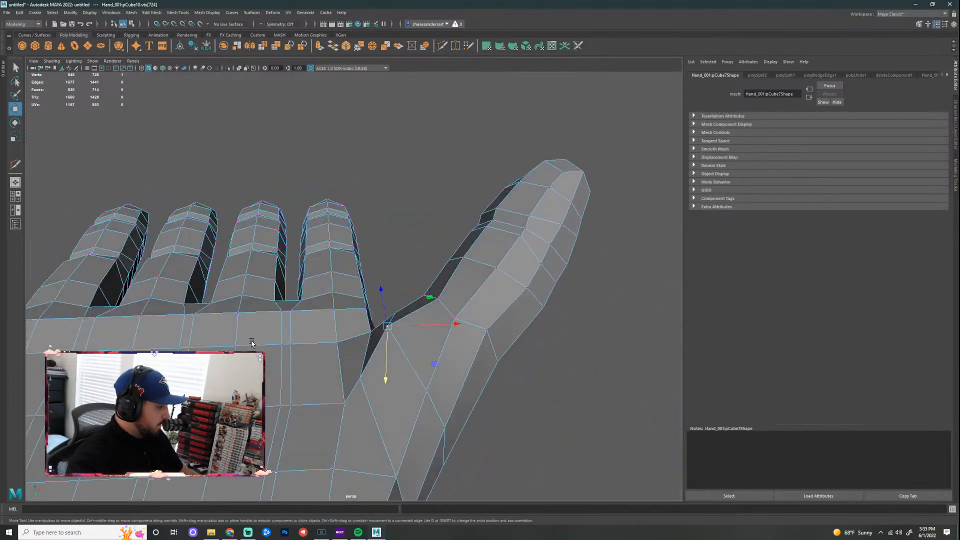
{"action": "left_click_drag", "start_coordinate": [349, 354], "coordinate": [416, 371], "text": "alt"}
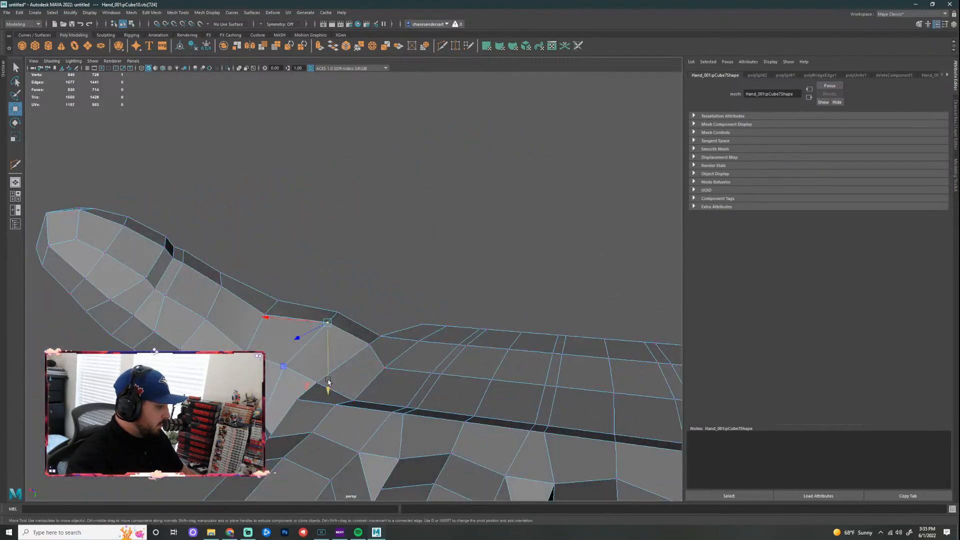
{"action": "left_click", "coordinate": [316, 381]}
{"action": "left_click_drag", "start_coordinate": [318, 383], "coordinate": [338, 370]}
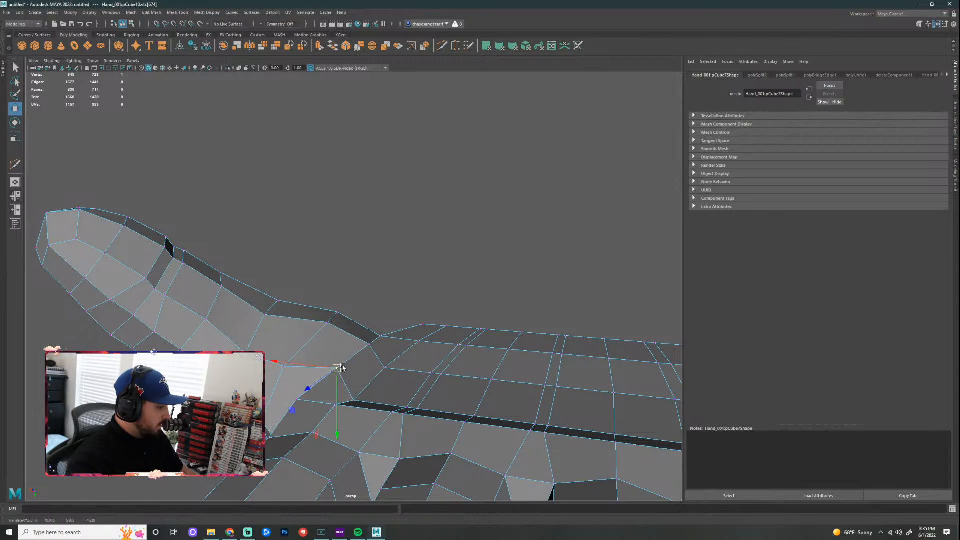
{"action": "left_click", "coordinate": [385, 365]}
{"action": "left_click_drag", "start_coordinate": [387, 364], "coordinate": [391, 350]}
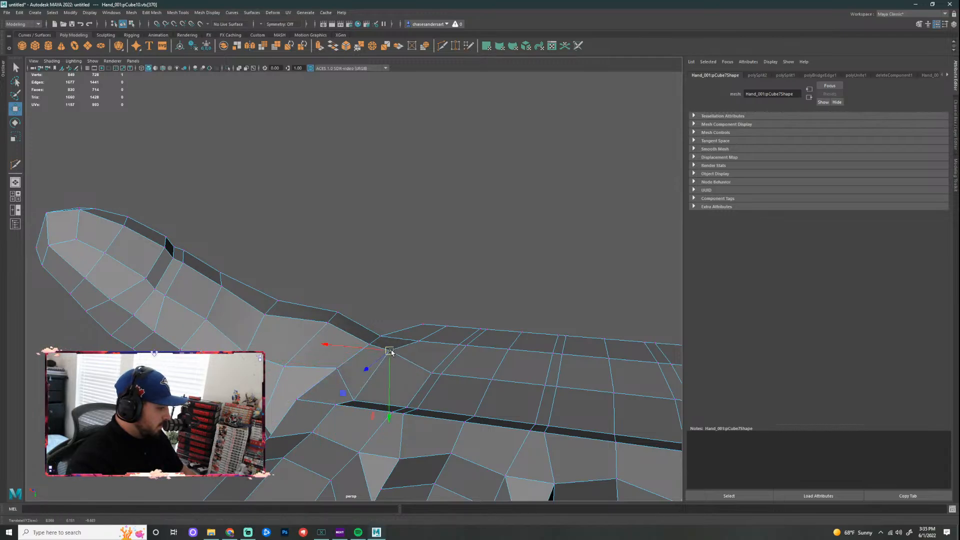
Step: Pull the palm vertex below the index finger outward and refine the adjacent vertex at the thumb's inner base
{"action": "left_click", "coordinate": [353, 400]}
{"action": "left_click_drag", "start_coordinate": [353, 400], "coordinate": [363, 374]}
{"action": "left_click_drag", "start_coordinate": [451, 345], "coordinate": [309, 349], "text": "alt"}
{"action": "left_click", "coordinate": [367, 372]}
{"action": "left_click_drag", "start_coordinate": [366, 372], "coordinate": [356, 361]}
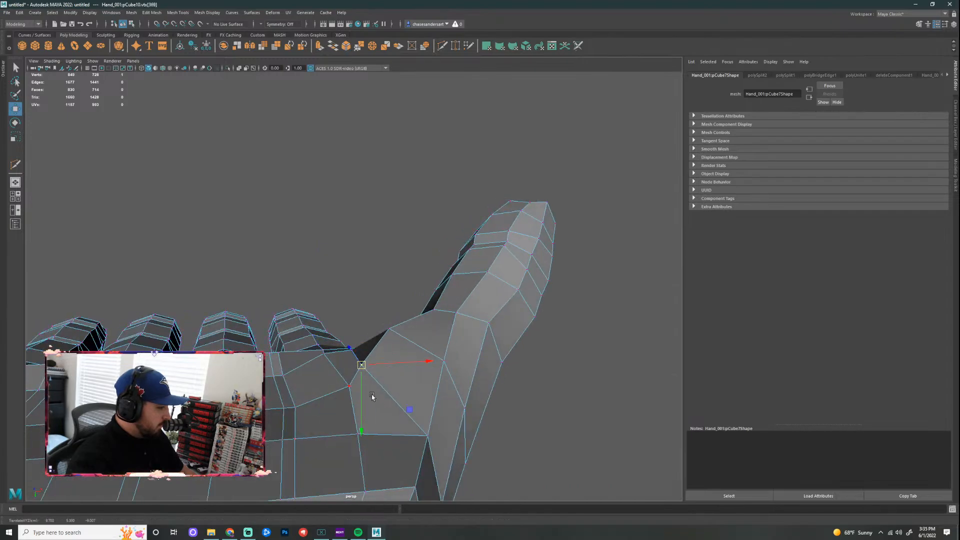
Step: Adjust the vertices along the fleshy thumb mound toward the wrist to round out the palm side
{"action": "left_click_drag", "start_coordinate": [373, 397], "coordinate": [339, 375], "text": "alt"}
{"action": "left_click", "coordinate": [344, 386]}
{"action": "left_click", "coordinate": [420, 431]}
{"action": "left_click_drag", "start_coordinate": [423, 436], "coordinate": [410, 404]}
{"action": "left_click_drag", "start_coordinate": [486, 414], "coordinate": [310, 381], "text": "alt"}
{"action": "left_click", "coordinate": [302, 378]}
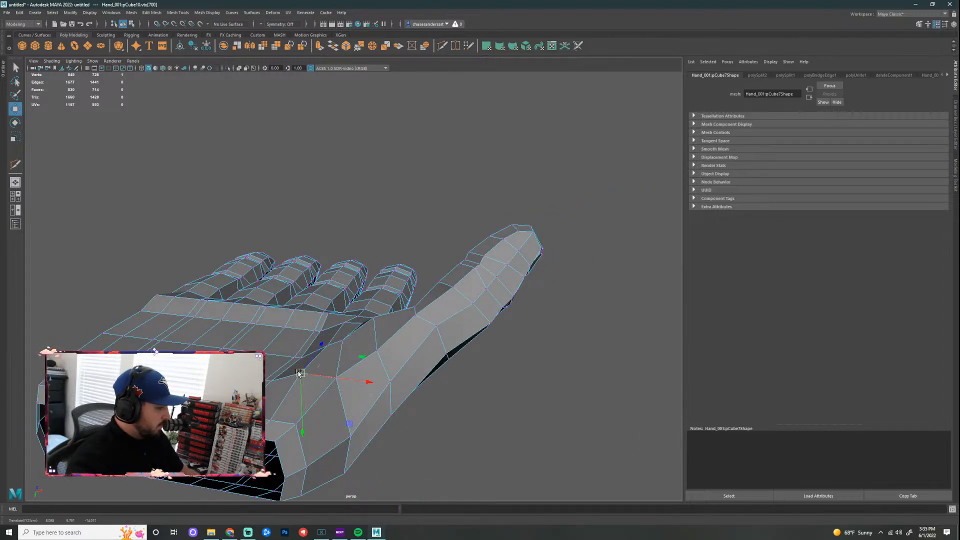
Step: Raise one vertex on the fleshy thumb mound and one at the thumb-palm edge outward from the palm side
{"action": "left_click", "coordinate": [342, 337]}
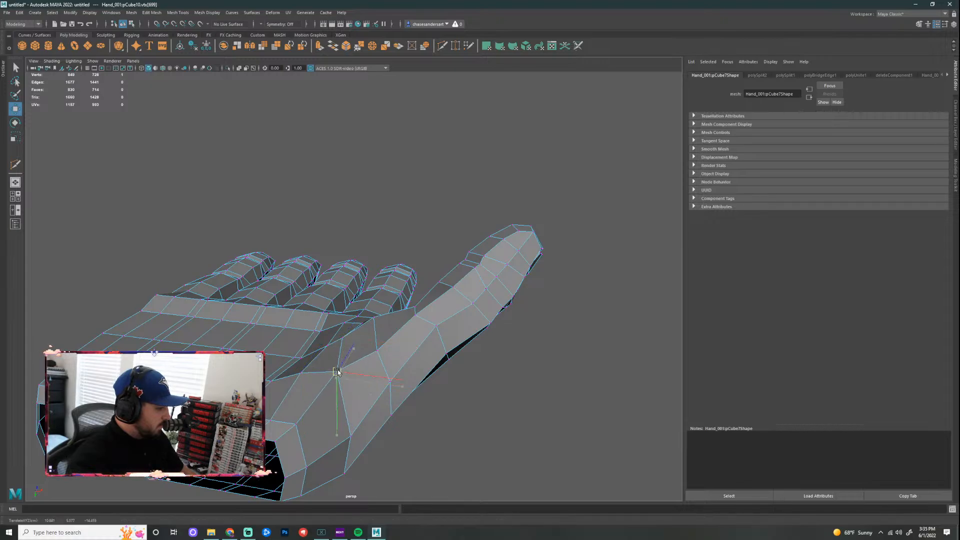
{"action": "left_click", "coordinate": [439, 402]}
{"action": "left_click_drag", "start_coordinate": [439, 402], "coordinate": [422, 353], "text": "alt"}
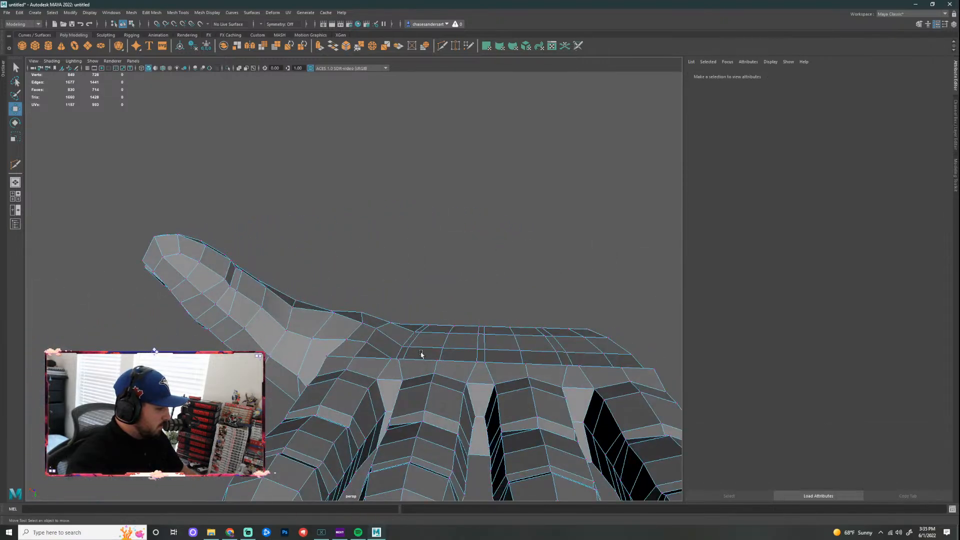
{"action": "left_click", "coordinate": [362, 323]}
{"action": "left_click", "coordinate": [364, 317]}
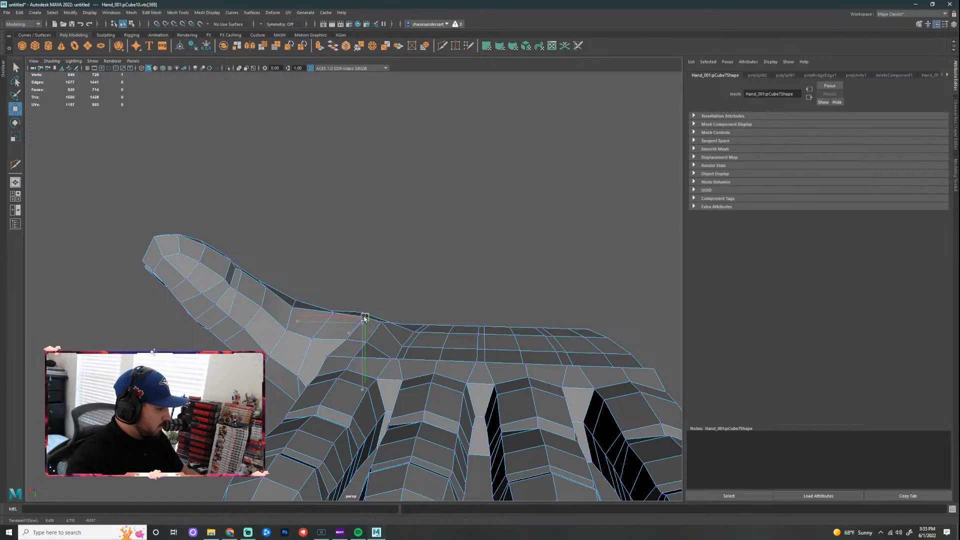
{"action": "left_click", "coordinate": [345, 339]}
Step: Adjust the vertices from the thumb mound across to the middle of the palm to smooth the surface transition
{"action": "left_click_drag", "start_coordinate": [364, 315], "coordinate": [440, 336]}
{"action": "left_click", "coordinate": [366, 342]}
{"action": "left_click", "coordinate": [402, 347]}
{"action": "right_click_drag", "start_coordinate": [439, 339], "coordinate": [402, 328]}
{"action": "left_click", "coordinate": [438, 335]}
{"action": "left_click", "coordinate": [404, 341], "text": "shift"}
{"action": "left_click", "coordinate": [441, 332]}
{"action": "left_click", "coordinate": [434, 341]}
{"action": "left_click_drag", "start_coordinate": [432, 343], "coordinate": [365, 344]}
{"action": "left_click", "coordinate": [376, 341]}
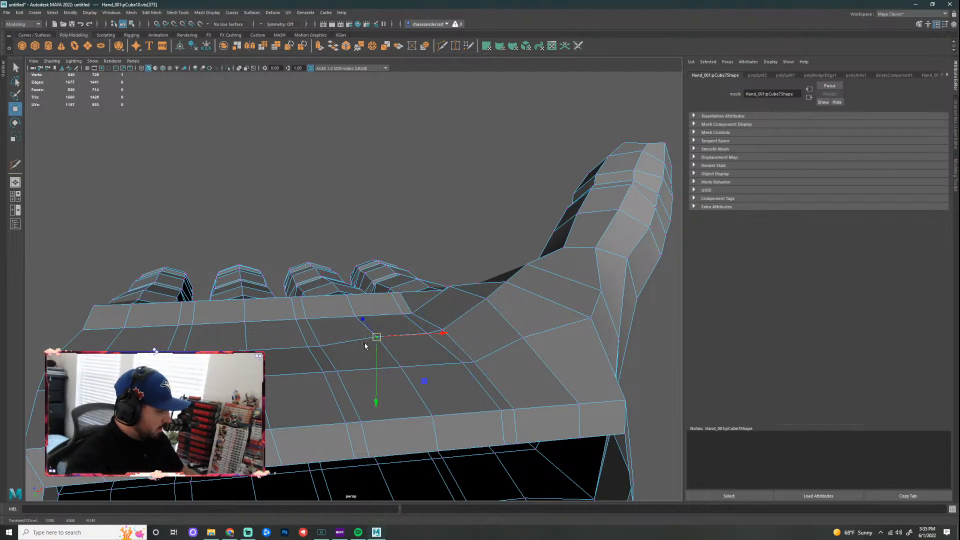
{"action": "key", "text": "ctrl+shift+a"}
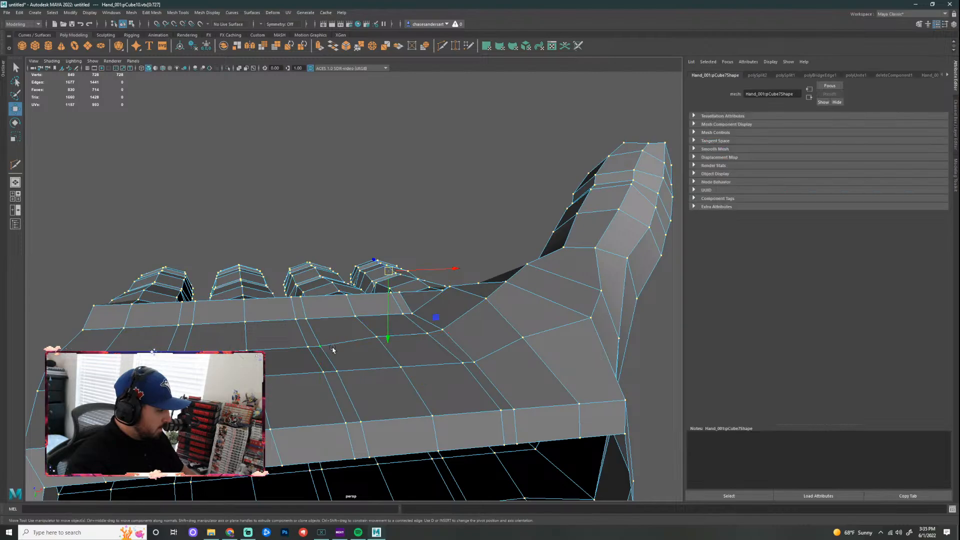
{"action": "left_click", "coordinate": [332, 348]}
Step: Nudge three neighbouring vertices in the row running from the thumb base into the palm to even that edge line
{"action": "right_click_drag", "start_coordinate": [535, 368], "coordinate": [543, 328], "text": "alt"}
{"action": "left_click_drag", "start_coordinate": [587, 352], "coordinate": [597, 397], "text": "alt"}
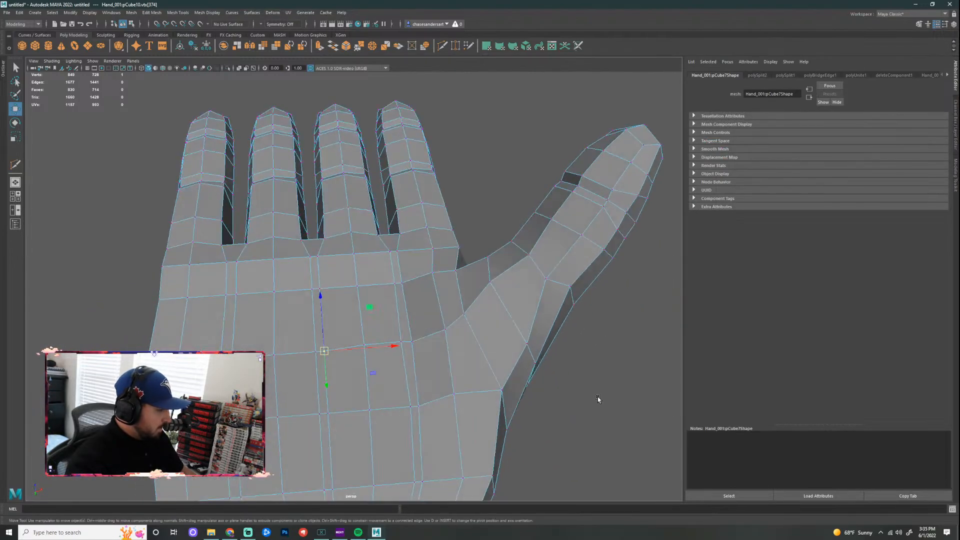
{"action": "left_click", "coordinate": [597, 398]}
{"action": "middle_click_drag", "start_coordinate": [585, 369], "coordinate": [583, 309], "text": "alt"}
{"action": "left_click_drag", "start_coordinate": [583, 309], "coordinate": [573, 373], "text": "alt"}
{"action": "right_click_drag", "start_coordinate": [572, 370], "coordinate": [499, 317], "text": "alt"}
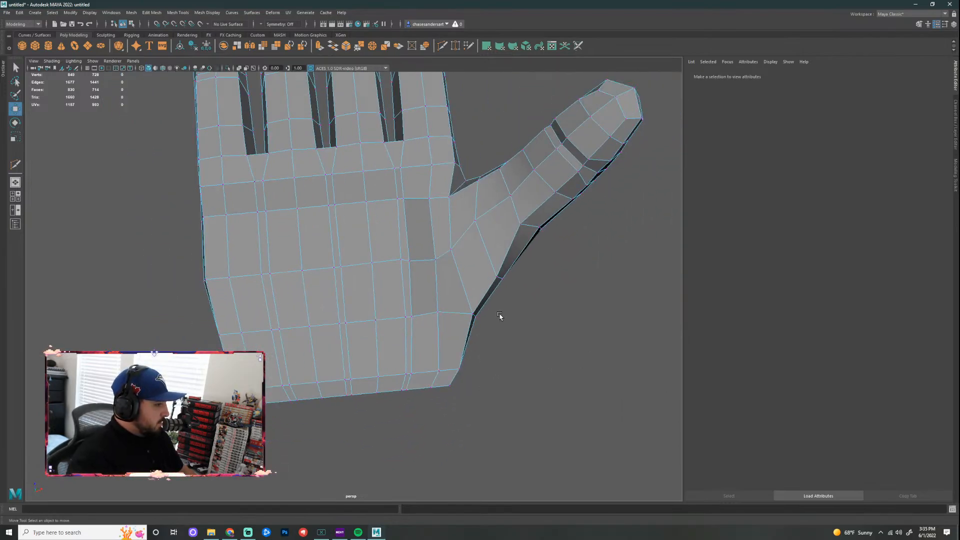
{"action": "left_click", "coordinate": [453, 251]}
{"action": "left_click", "coordinate": [432, 257]}
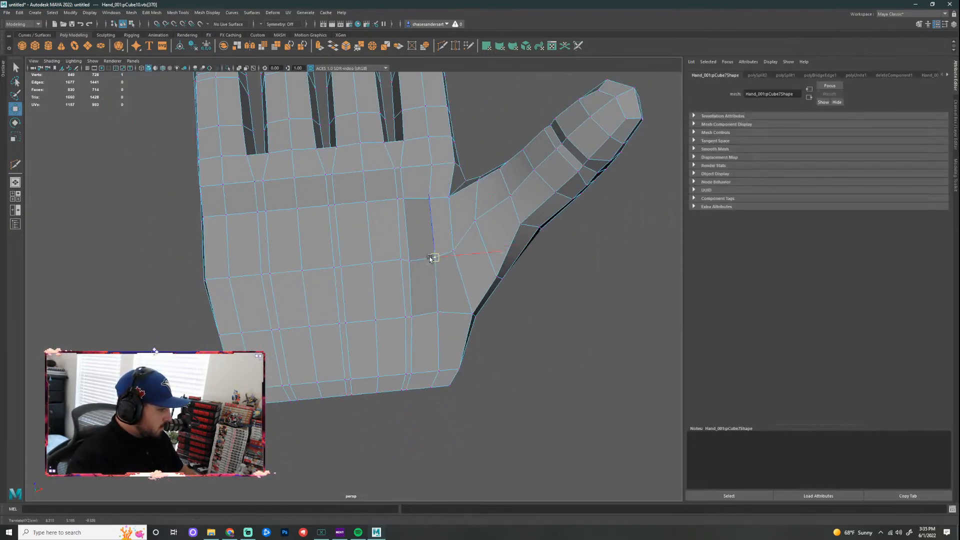
{"action": "left_click", "coordinate": [409, 261]}
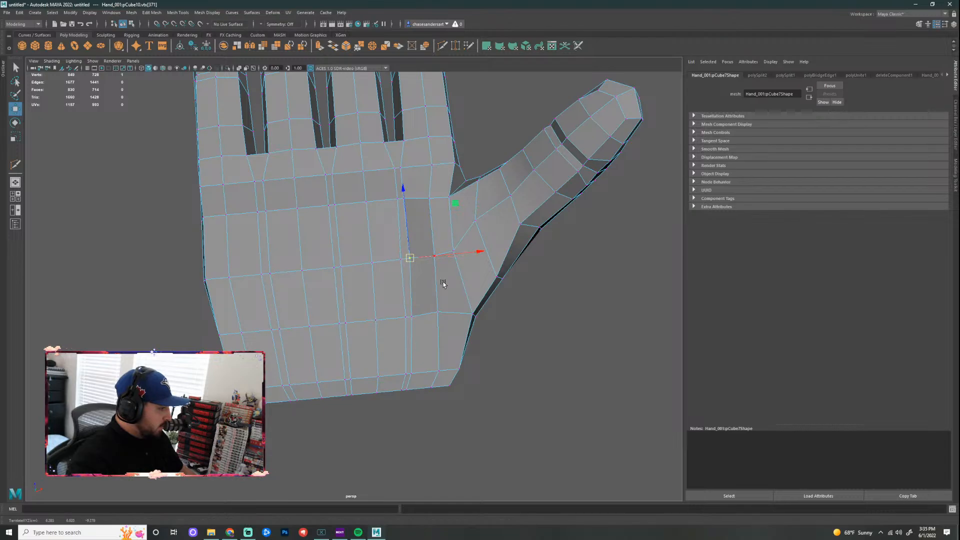
{"action": "left_click_drag", "start_coordinate": [443, 283], "coordinate": [568, 310], "text": "alt"}
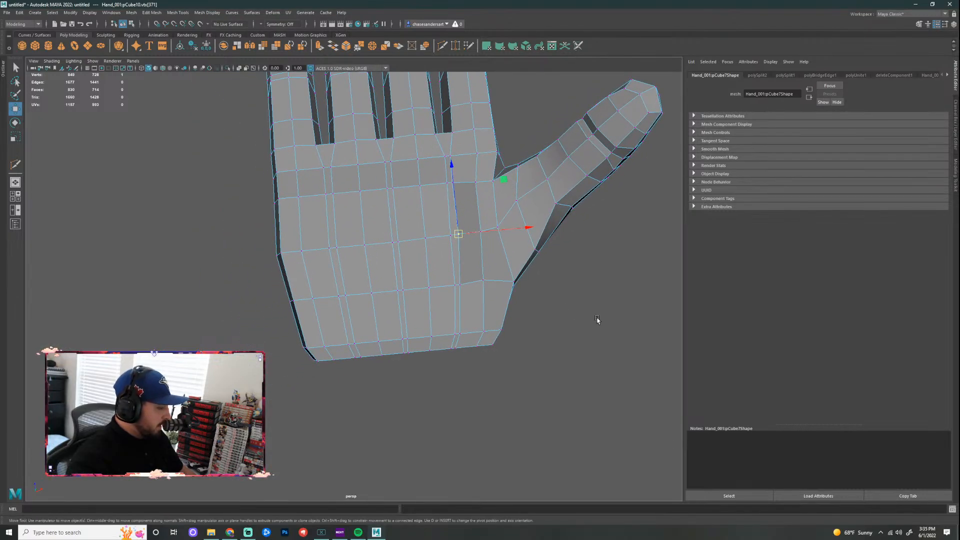
Step: Select the mid-palm vertex just inside the thumb mound and turn on soft selection
{"action": "right_click_drag", "start_coordinate": [454, 251], "coordinate": [454, 274]}
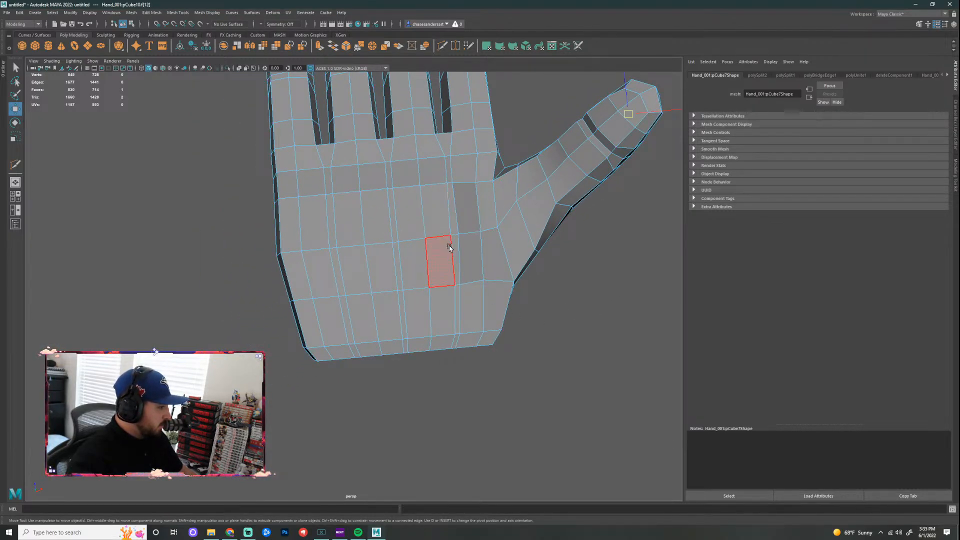
{"action": "left_click", "coordinate": [449, 248]}
{"action": "left_click", "coordinate": [577, 302]}
{"action": "right_click_drag", "start_coordinate": [436, 229], "coordinate": [403, 231]}
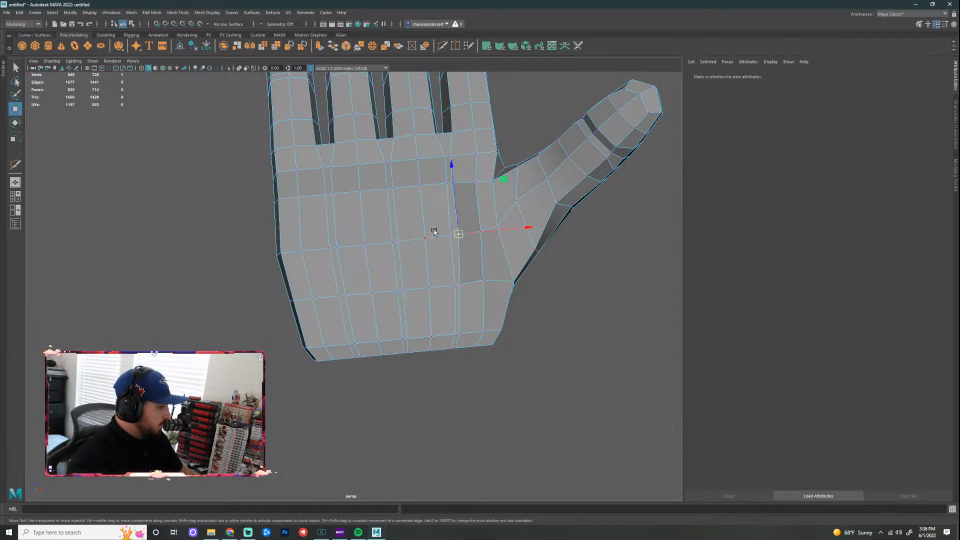
{"action": "scroll", "coordinate": [481, 242], "scroll_direction": "up", "scroll_amount": 4}
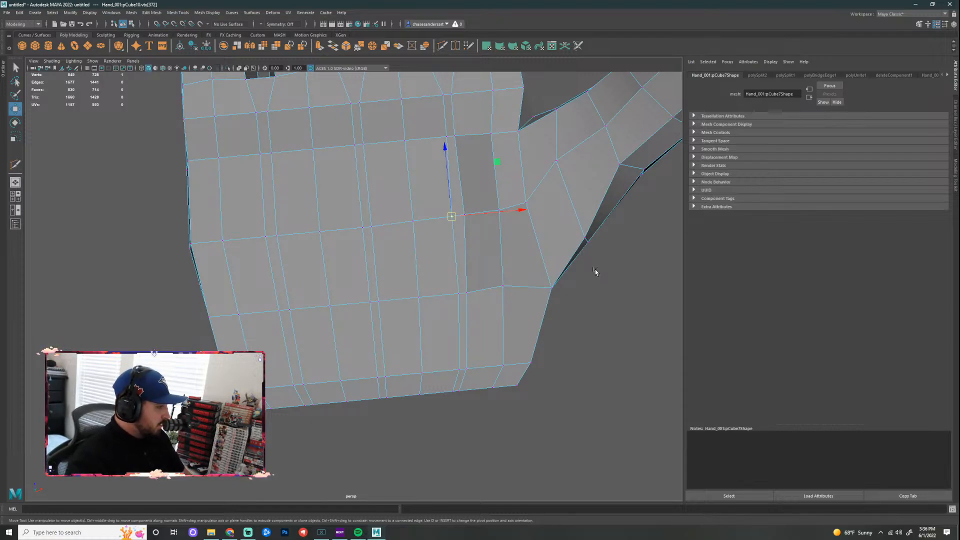
{"action": "key", "text": "b"}
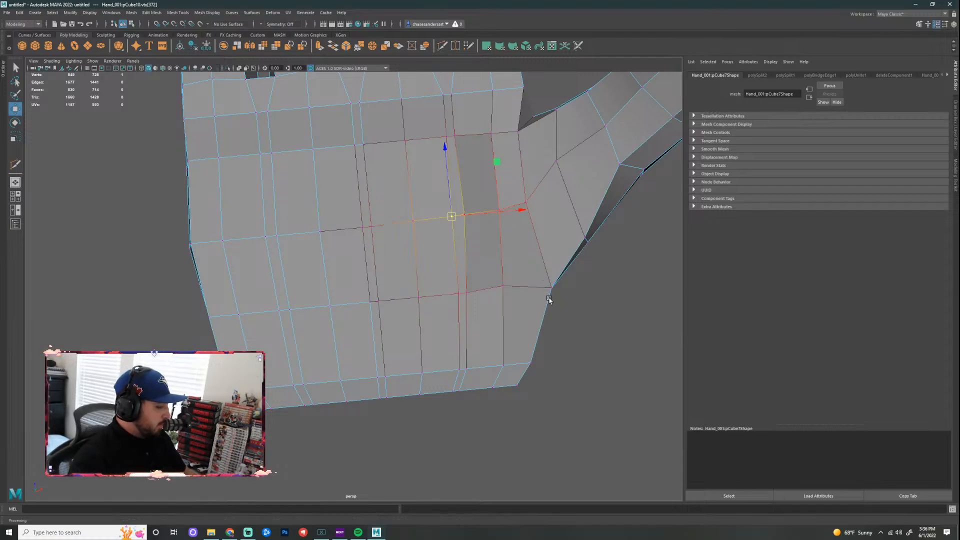
Step: Reset the displaced pivot at the thumb-base vertex and nudge that vertex slightly outward with soft selection
{"action": "right_click_drag", "start_coordinate": [568, 387], "coordinate": [520, 240], "text": "alt"}
{"action": "left_click", "coordinate": [571, 265]}
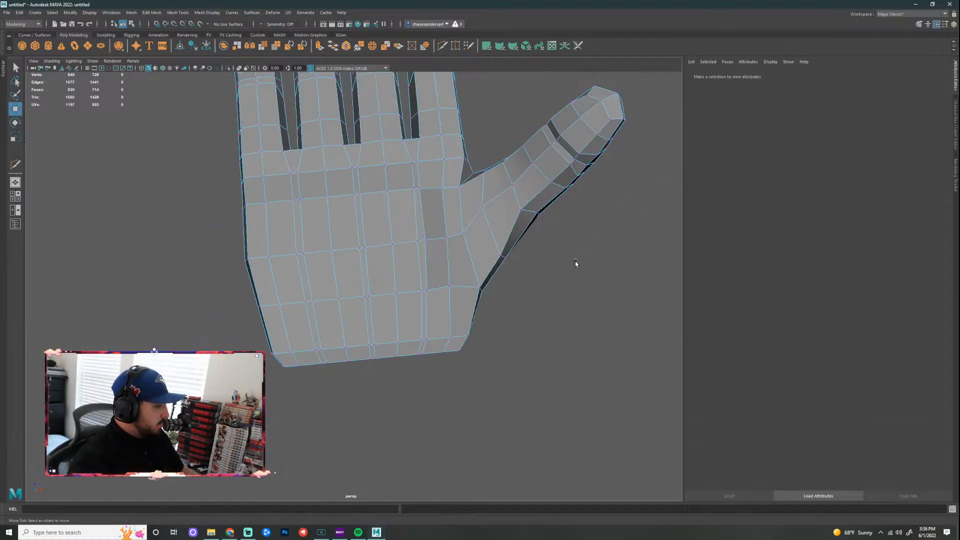
{"action": "left_click", "coordinate": [522, 209]}
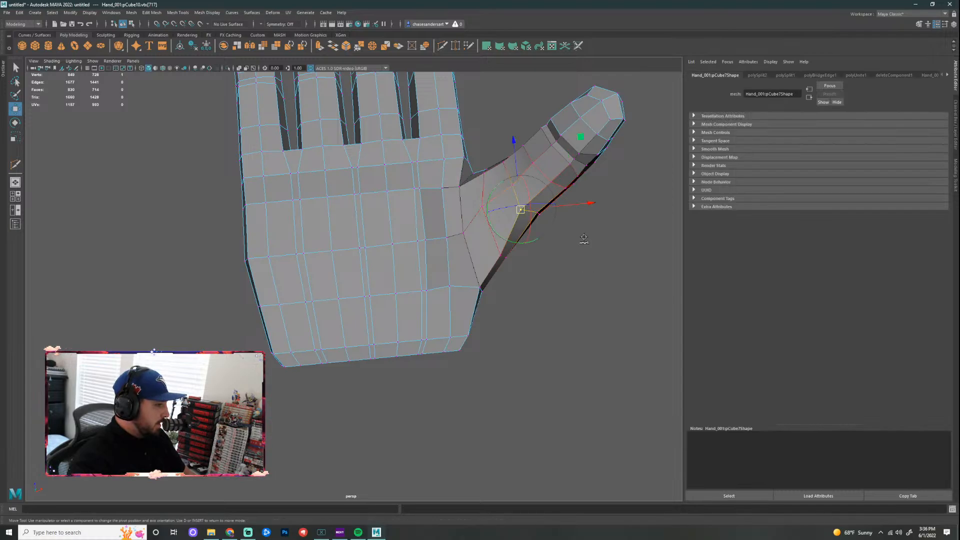
{"action": "left_click_drag", "start_coordinate": [584, 204], "coordinate": [688, 197]}
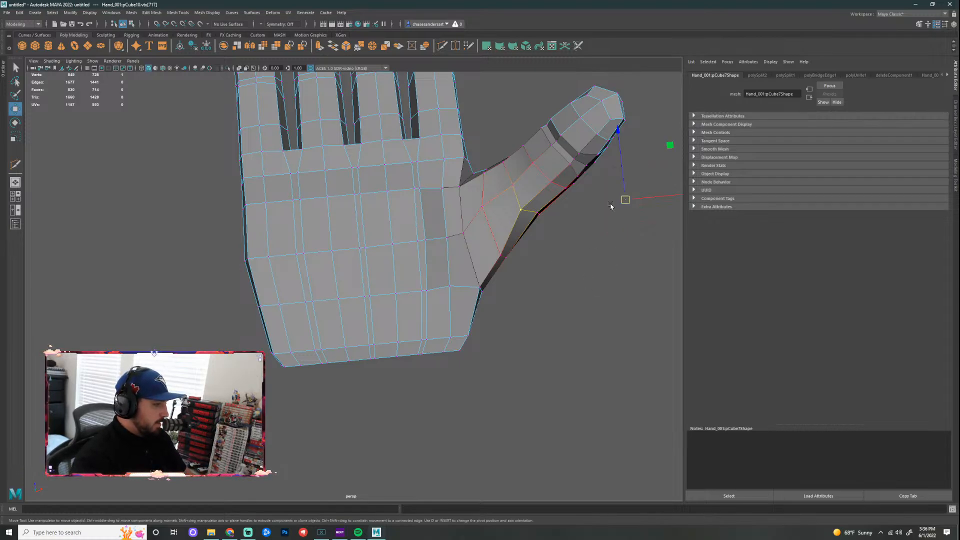
{"action": "key", "text": "d"}
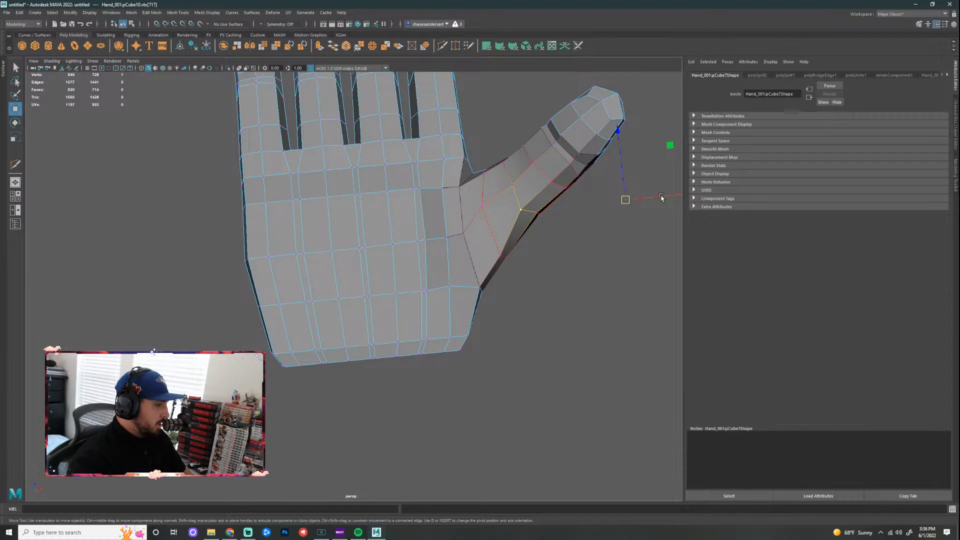
{"action": "key", "text": "d"}
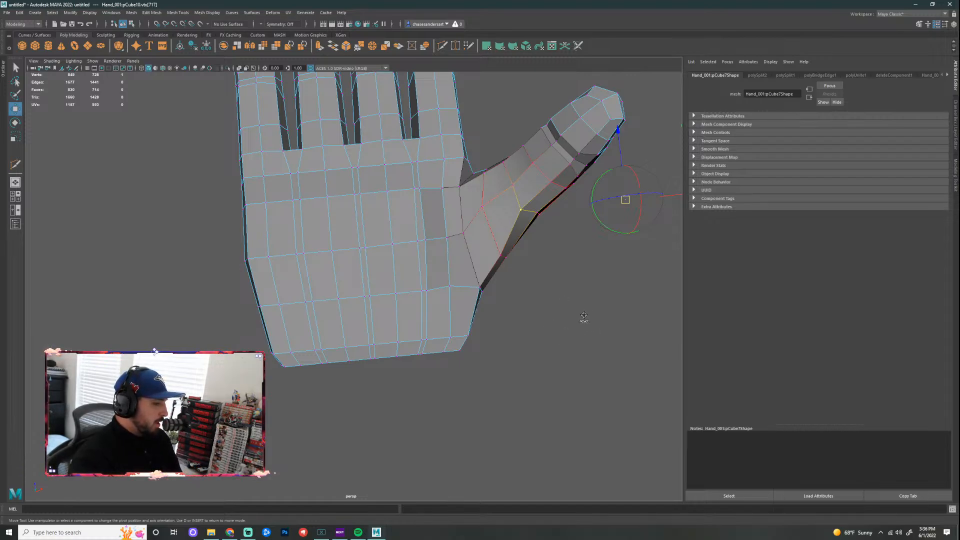
{"action": "left_click", "coordinate": [577, 308]}
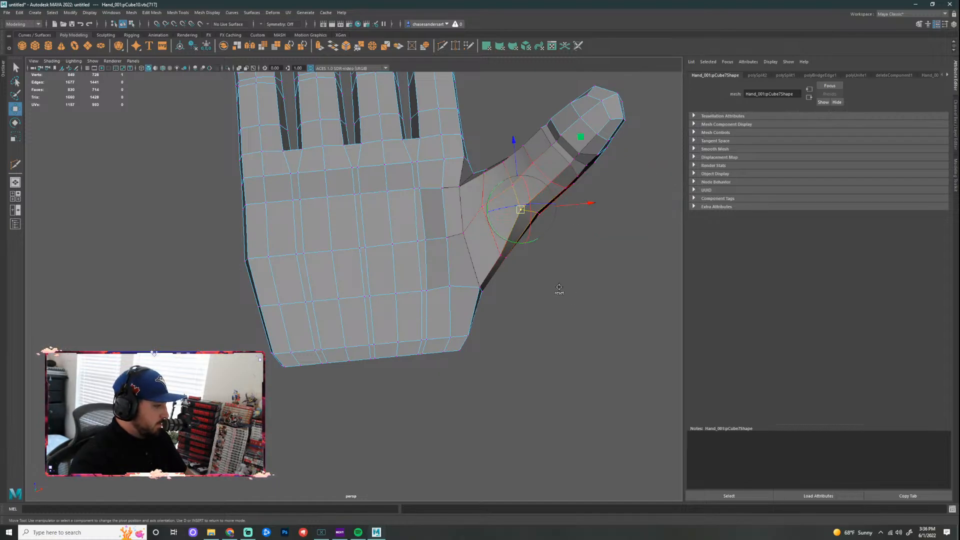
{"action": "left_click_drag", "start_coordinate": [589, 203], "coordinate": [590, 205]}
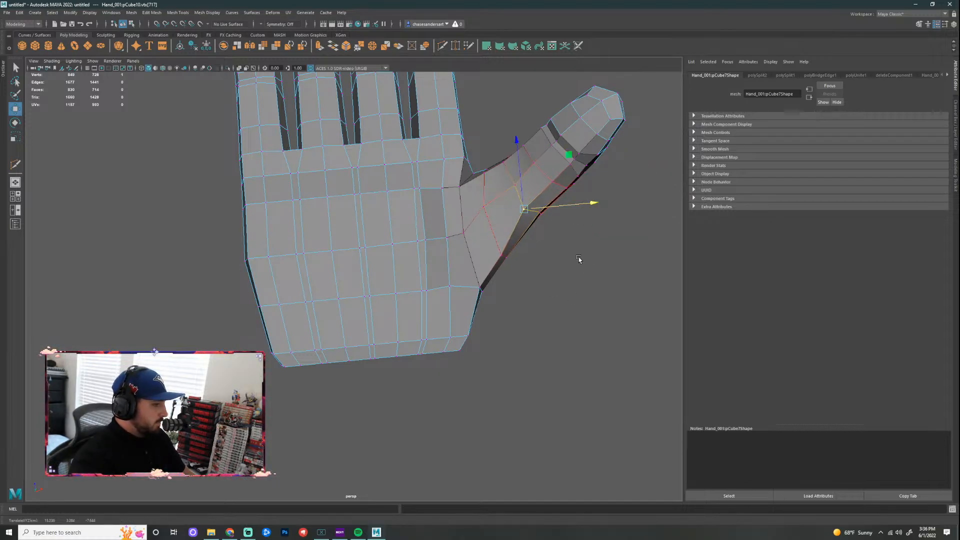
{"action": "left_click", "coordinate": [544, 319]}
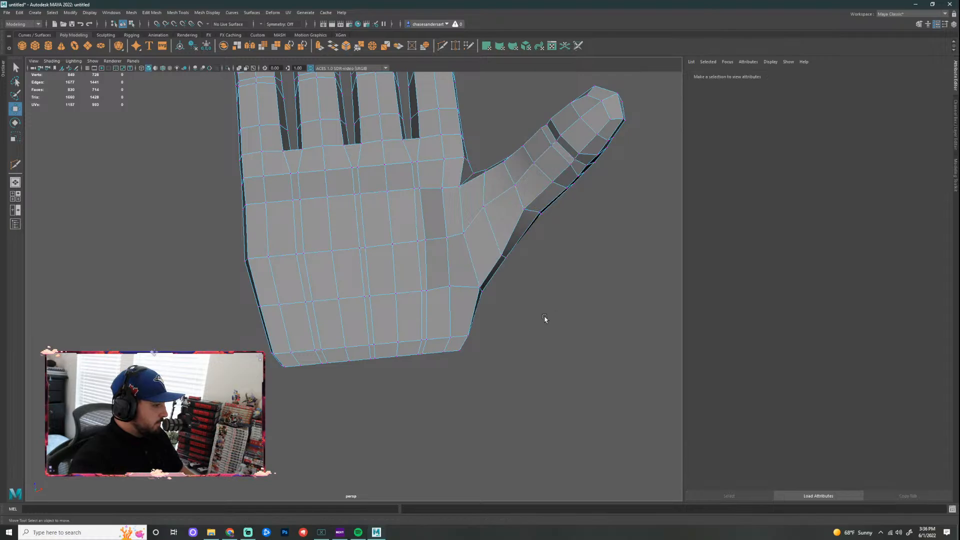
Step: Reselect the mid-palm vertex beside the thumb mound, toggling soft selection and leaving it on
{"action": "left_click", "coordinate": [416, 240]}
{"action": "left_click_drag", "start_coordinate": [567, 368], "coordinate": [540, 381], "text": "alt"}
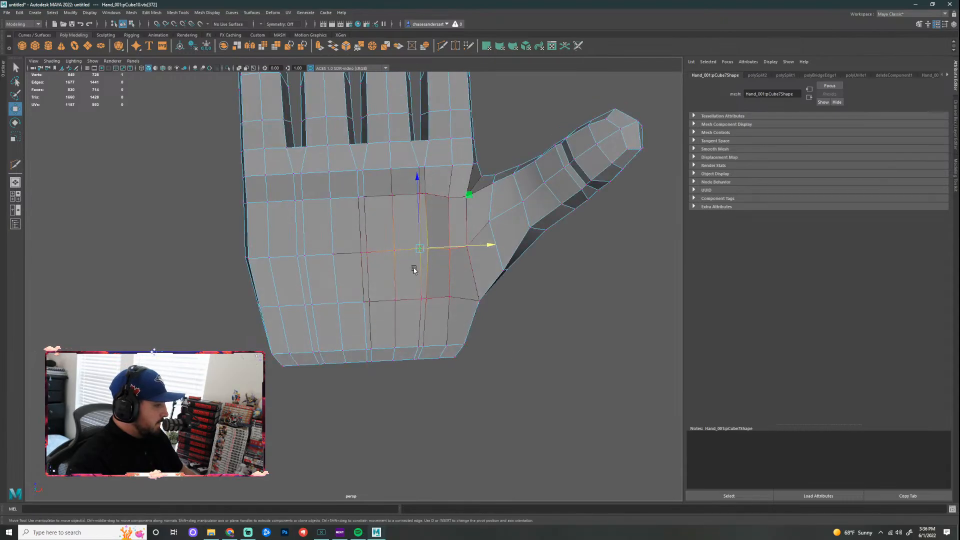
{"action": "key", "text": "b"}
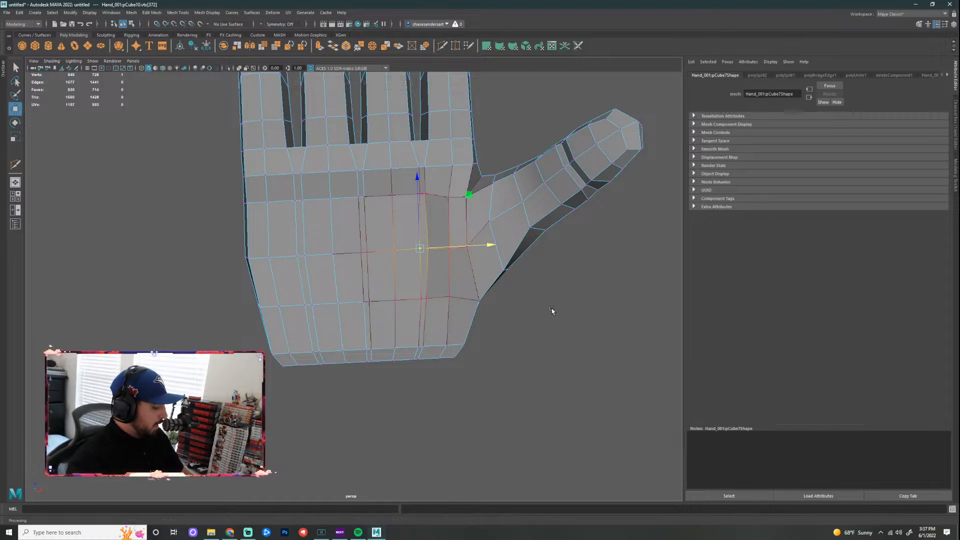
{"action": "key", "text": "b"}
{"action": "key", "text": "b"}
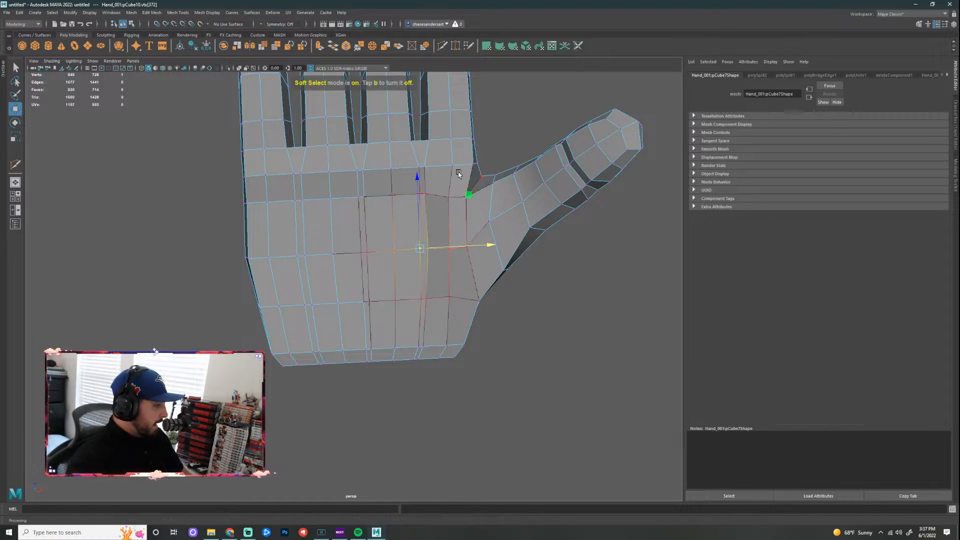
Step: Try moving the mid-palm vertex along the vertical axis with soft selection, and undo the move
{"action": "mouse_move", "coordinate": [567, 354]}
{"action": "left_mouse_down", "text": "alt"}
{"action": "mouse_move", "coordinate": [555, 377]}
{"action": "mouse_move", "coordinate": [563, 337]}
{"action": "left_mouse_up", "text": "alt"}
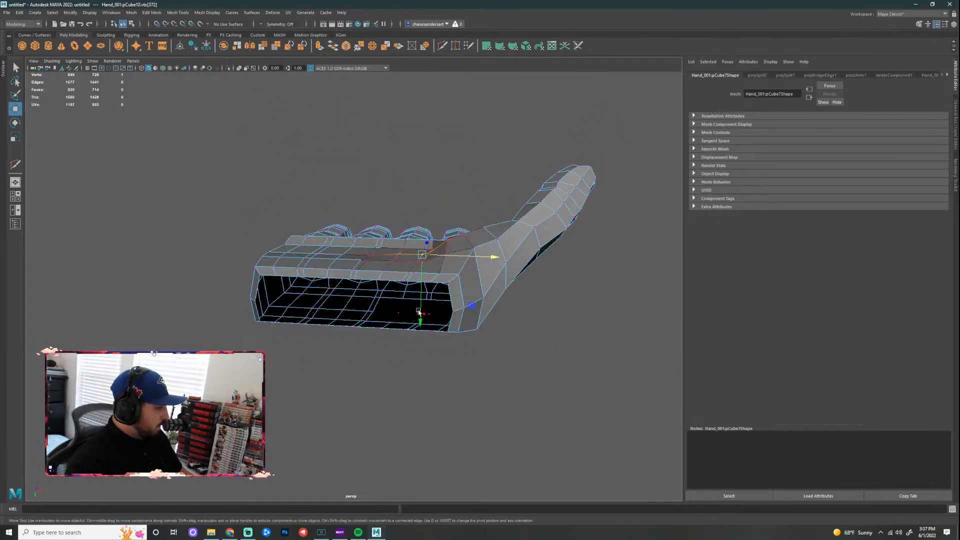
{"action": "mouse_move", "coordinate": [419, 312]}
{"action": "left_mouse_down"}
{"action": "mouse_move", "coordinate": [420, 304]}
{"action": "mouse_move", "coordinate": [420, 312]}
{"action": "left_mouse_up"}
{"action": "key", "text": "ctrl+z"}
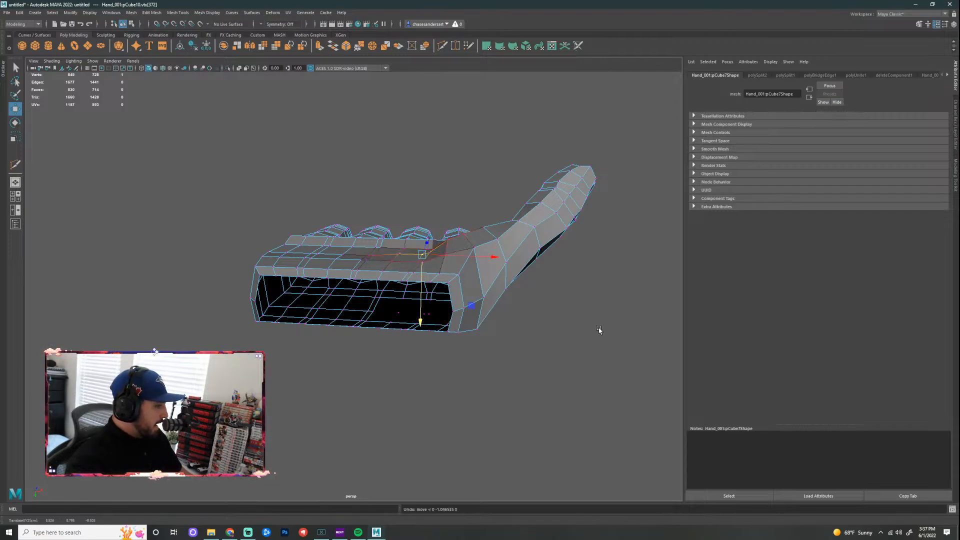
Step: Pull the mid-palm vertex beside the thumb mound outward along the vertical axis with soft selection
{"action": "right_click_drag", "start_coordinate": [599, 330], "coordinate": [672, 336], "text": "alt"}
{"action": "left_click_drag", "start_coordinate": [688, 332], "coordinate": [697, 359], "text": "alt"}
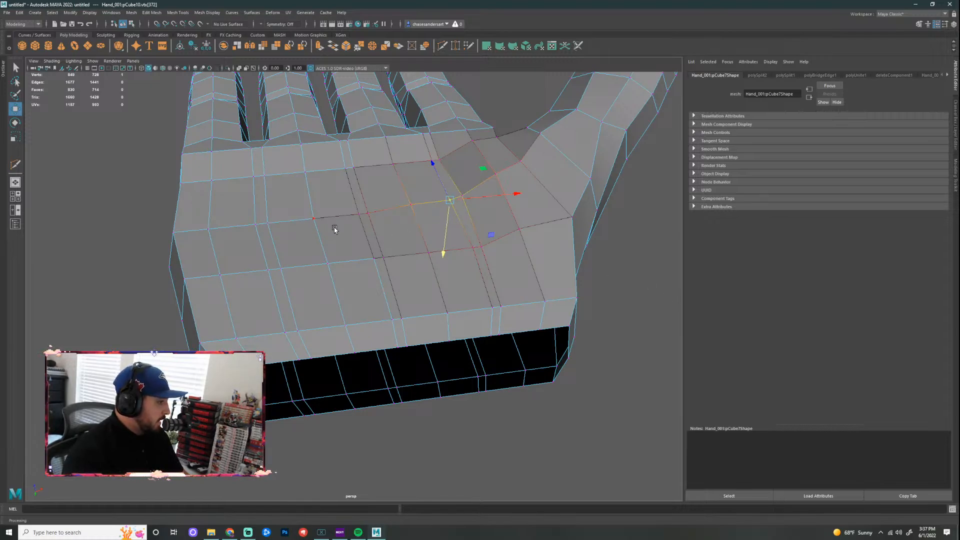
{"action": "mouse_move", "coordinate": [334, 229]}
{"action": "left_mouse_down"}
{"action": "mouse_move", "coordinate": [353, 227]}
{"action": "mouse_move", "coordinate": [295, 227]}
{"action": "mouse_move", "coordinate": [377, 227]}
{"action": "mouse_move", "coordinate": [231, 229]}
{"action": "mouse_move", "coordinate": [692, 233]}
{"action": "mouse_move", "coordinate": [265, 240]}
{"action": "mouse_move", "coordinate": [593, 235]}
{"action": "mouse_move", "coordinate": [275, 245]}
{"action": "mouse_move", "coordinate": [327, 244]}
{"action": "left_mouse_up"}
{"action": "left_click_drag", "start_coordinate": [641, 257], "coordinate": [589, 248], "text": "alt"}
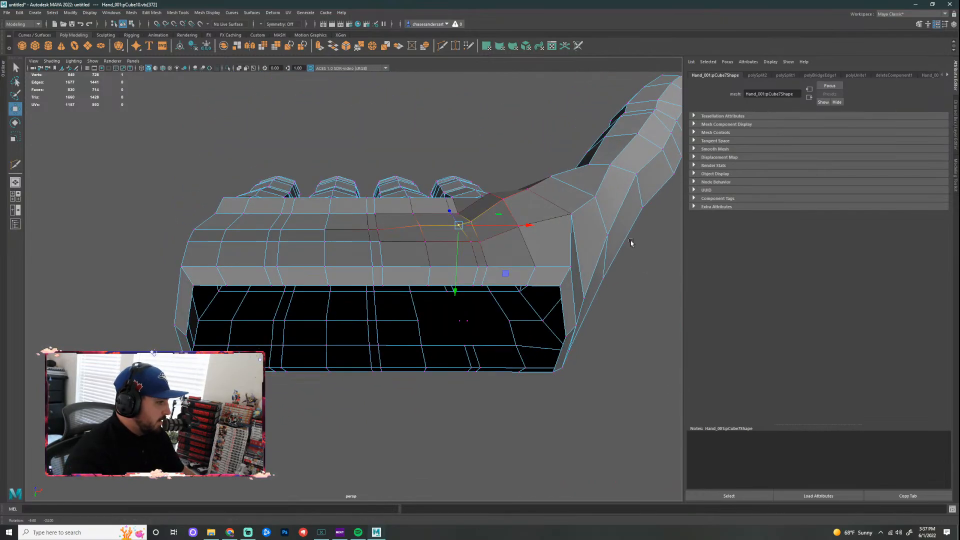
{"action": "left_click_drag", "start_coordinate": [453, 260], "coordinate": [456, 251]}
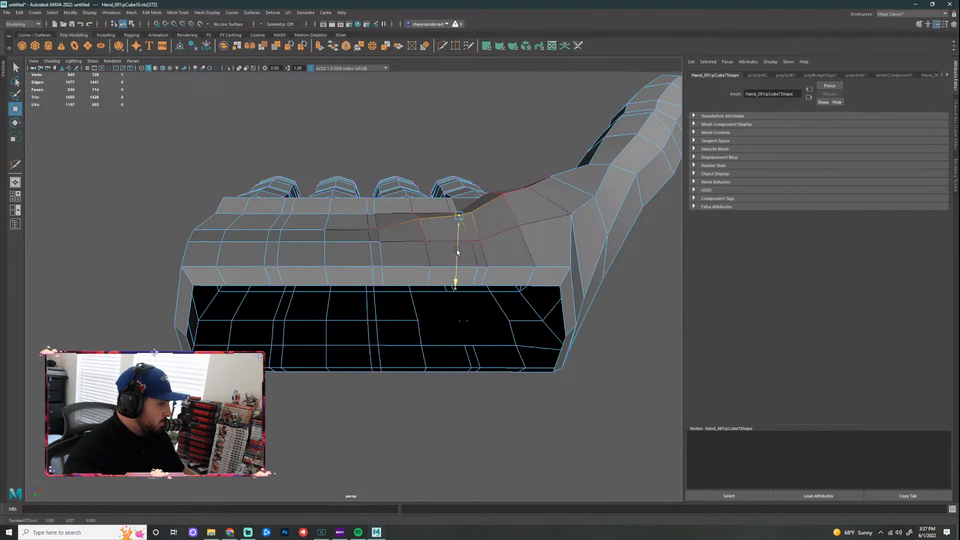
Step: Pull the pair of adjacent palm vertices closer to the wrist outward along the vertical axis with soft selection
{"action": "left_click", "coordinate": [478, 241]}
{"action": "left_click", "coordinate": [469, 242], "text": "shift"}
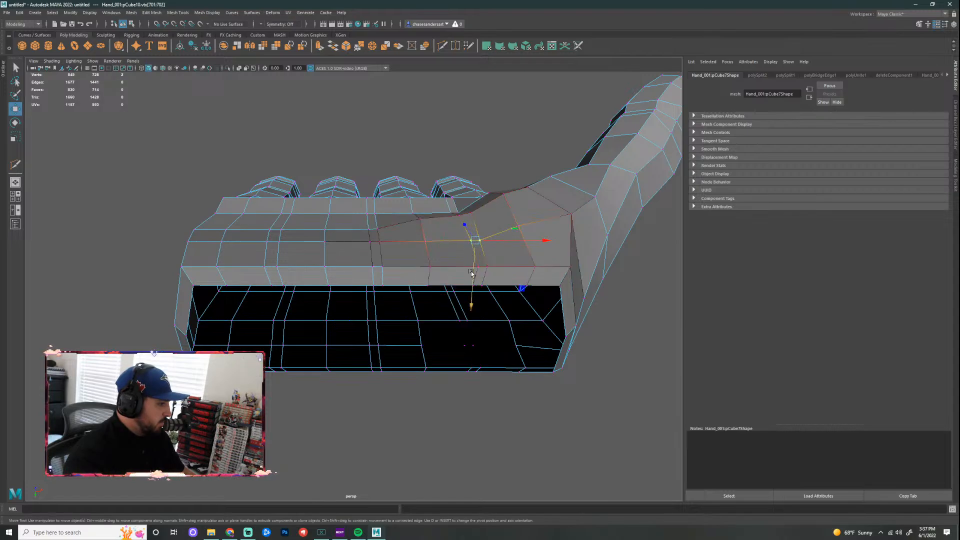
{"action": "left_click_drag", "start_coordinate": [474, 272], "coordinate": [475, 258]}
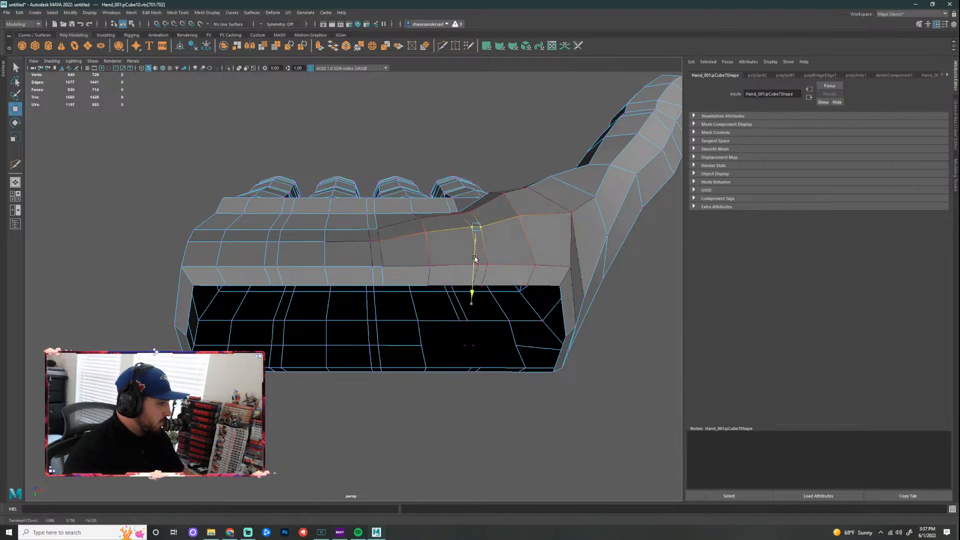
Step: Fine-tune the mid-palm vertex's height beside the thumb mound from the finger side, and turn off soft selection
{"action": "left_click", "coordinate": [629, 298]}
{"action": "left_click_drag", "start_coordinate": [629, 298], "coordinate": [769, 315], "text": "alt"}
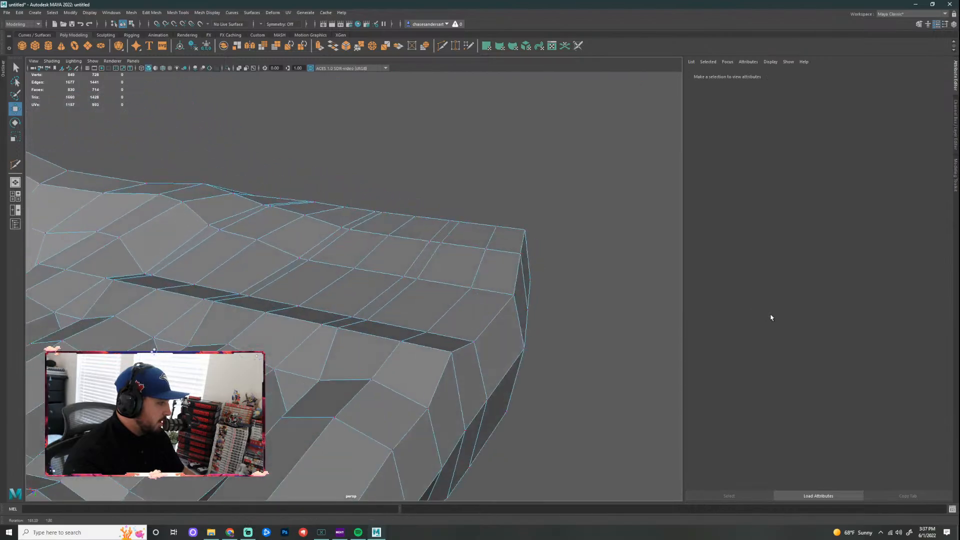
{"action": "left_click", "coordinate": [220, 227]}
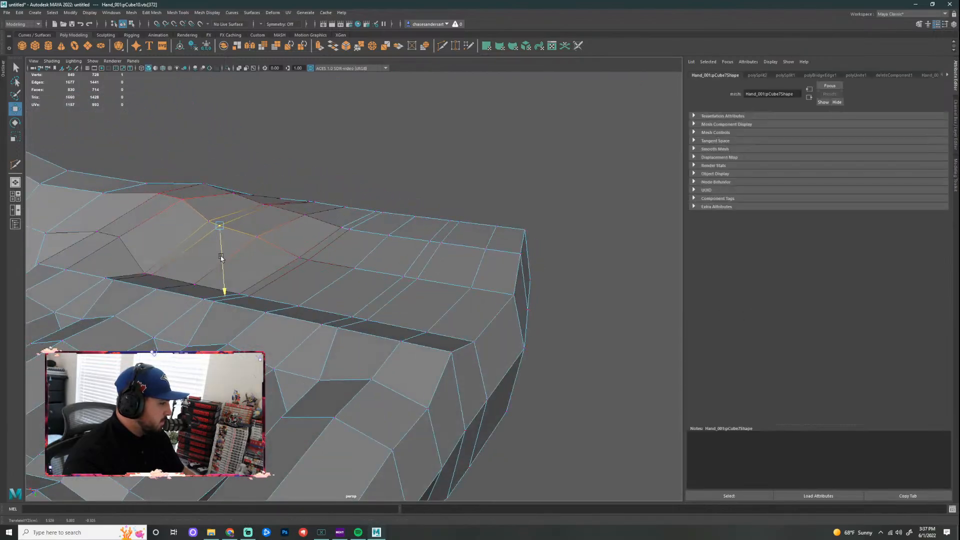
{"action": "key", "text": "b"}
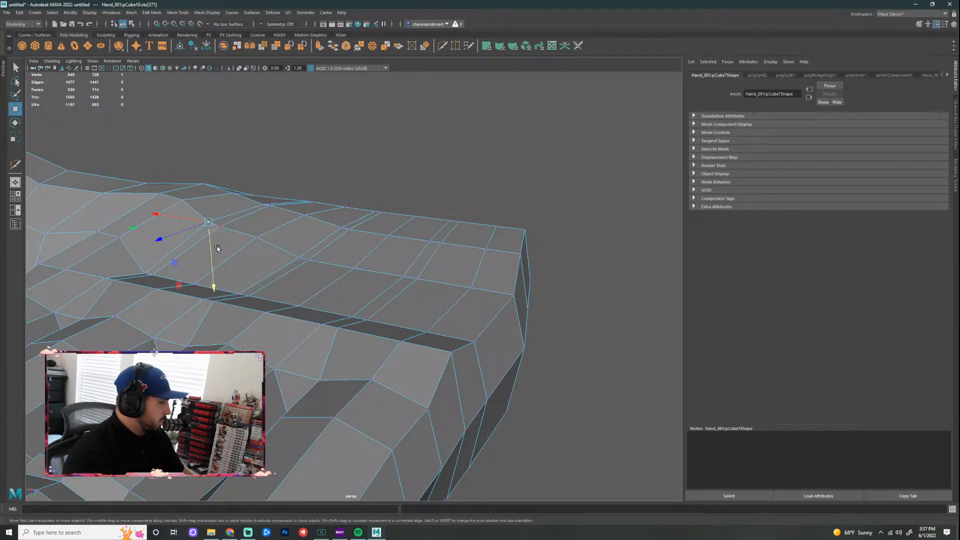
Step: Raise the palm vertex beside the thumb mound and the vertex at the end of the palm crease along the vertical axis
{"action": "left_click_drag", "start_coordinate": [220, 251], "coordinate": [209, 238]}
{"action": "left_click", "coordinate": [208, 217]}
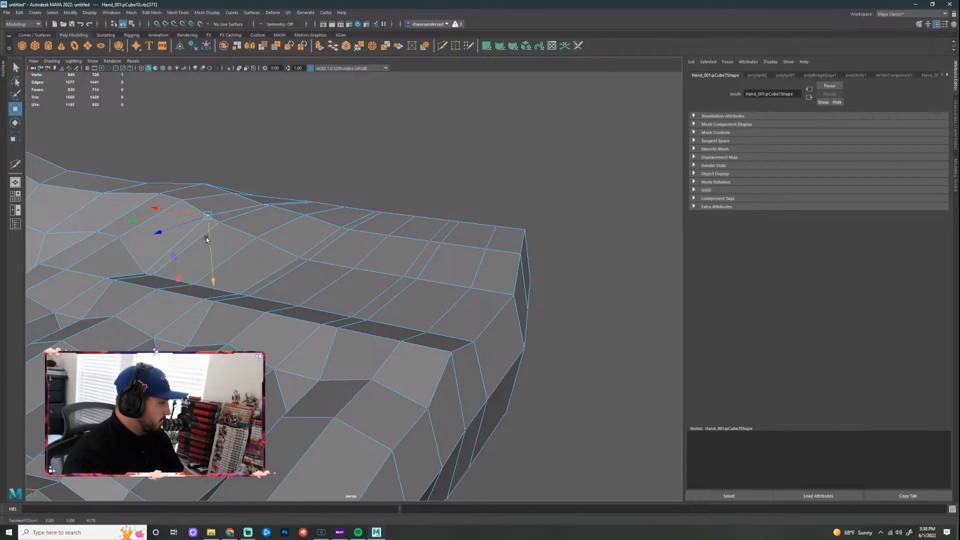
{"action": "left_click", "coordinate": [144, 273]}
{"action": "left_click_drag", "start_coordinate": [148, 296], "coordinate": [145, 280]}
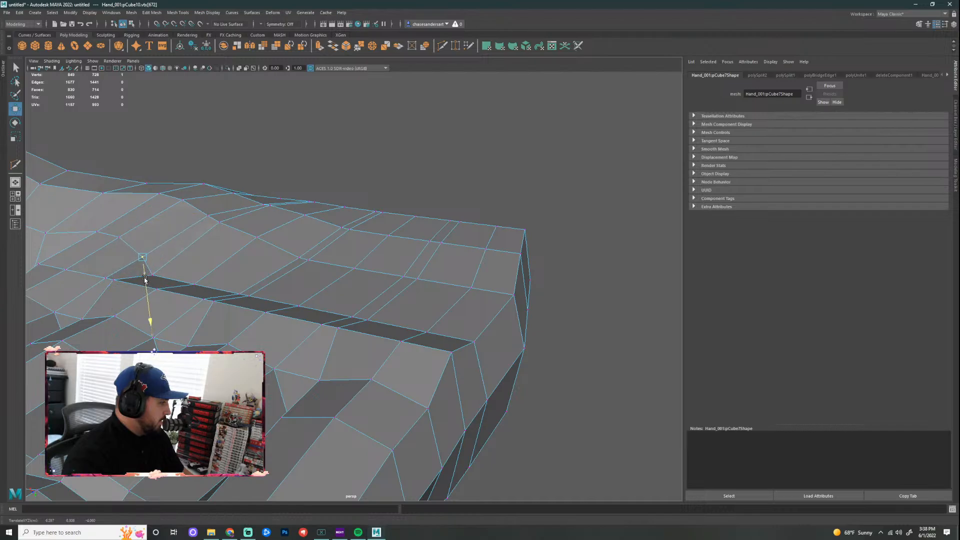
{"action": "left_click", "coordinate": [370, 152]}
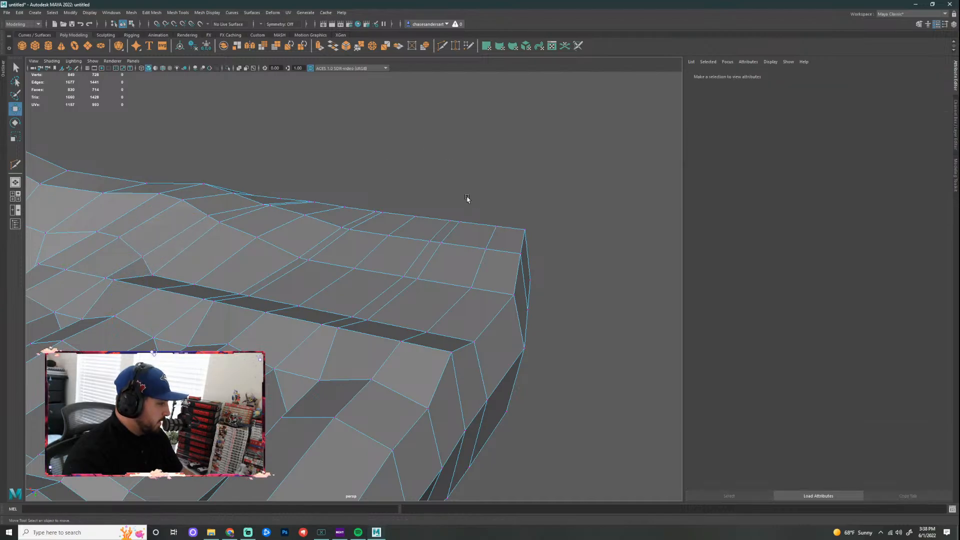
Step: Adjust the height of the palm vertices in the row just above the wrist, below the thumb mound, along the vertical axis
{"action": "left_click_drag", "start_coordinate": [480, 163], "coordinate": [500, 153], "text": "alt"}
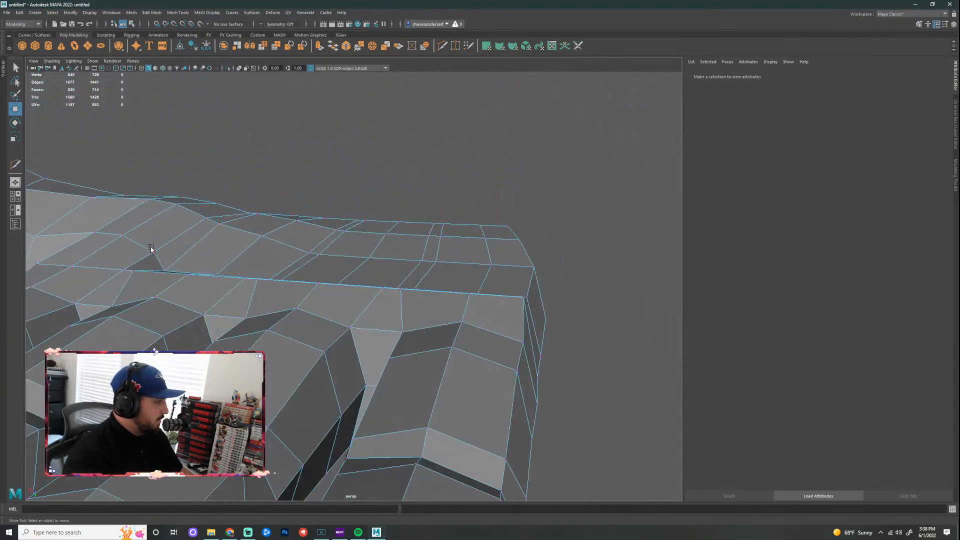
{"action": "left_click_drag", "start_coordinate": [151, 249], "coordinate": [321, 249], "text": "alt"}
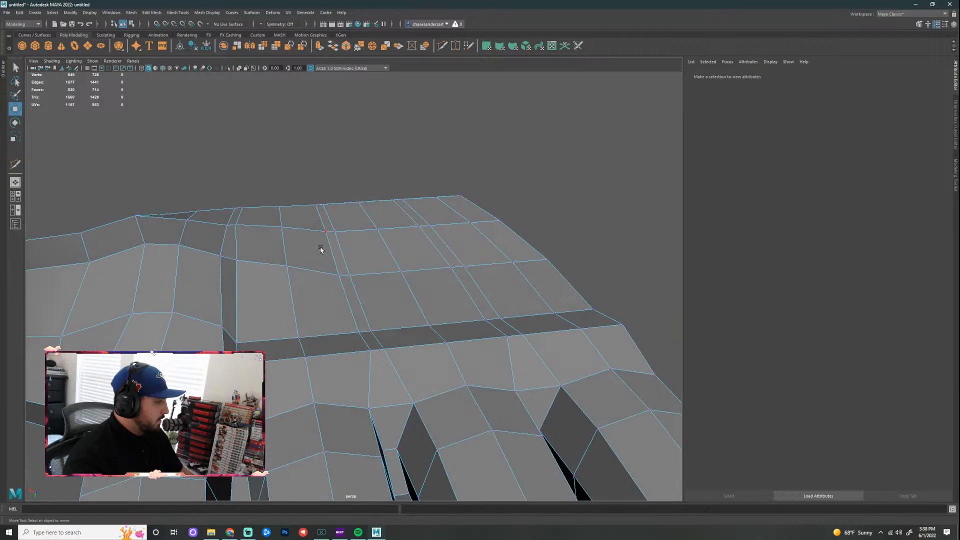
{"action": "left_click", "coordinate": [215, 335]}
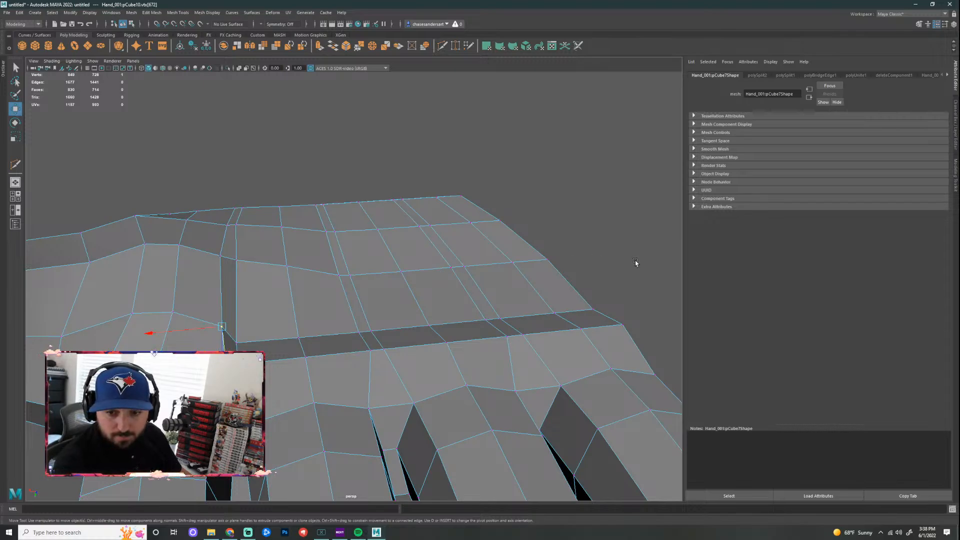
{"action": "scroll", "coordinate": [455, 262], "scroll_direction": "down", "scroll_amount": 5}
{"action": "left_click_drag", "start_coordinate": [474, 249], "coordinate": [336, 265], "text": "alt"}
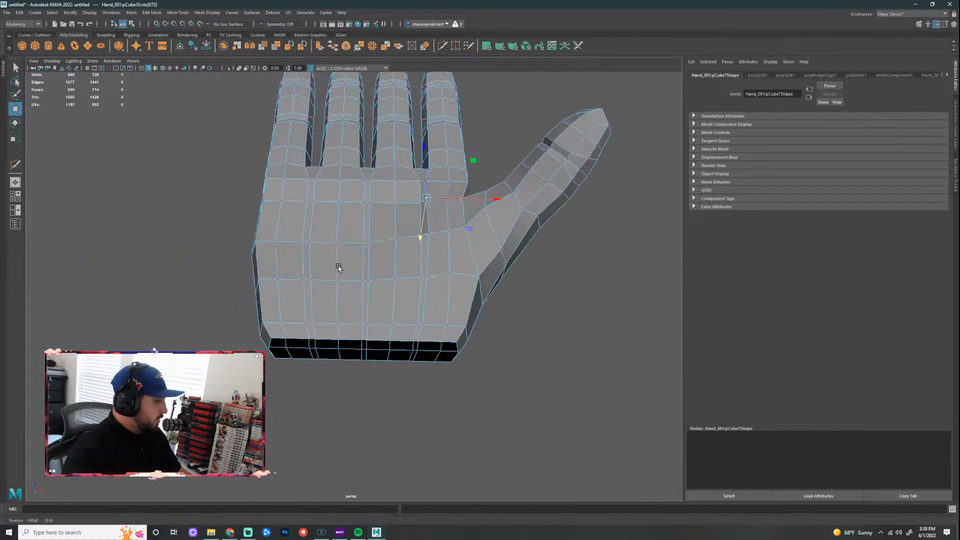
{"action": "left_click", "coordinate": [365, 243]}
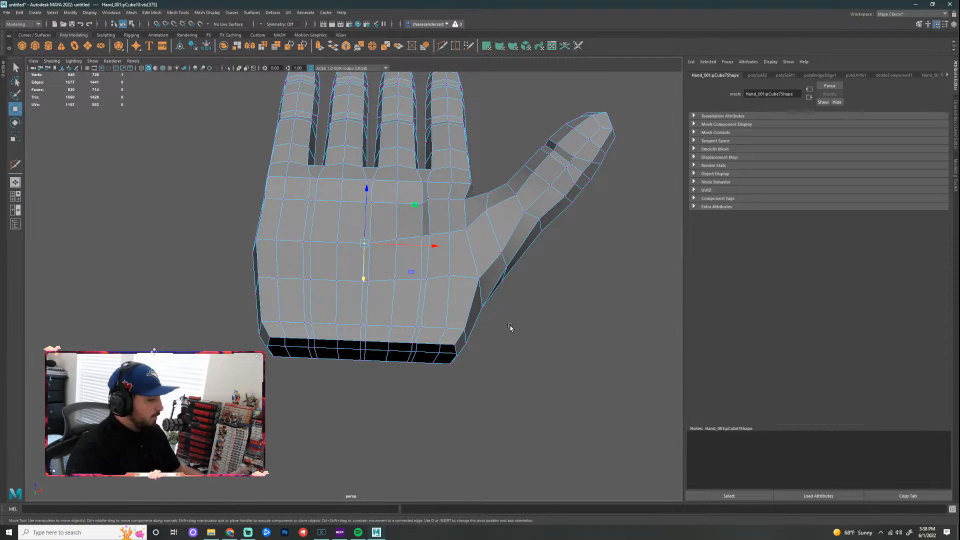
{"action": "left_click", "coordinate": [536, 323]}
{"action": "scroll", "coordinate": [551, 299], "scroll_direction": "up", "scroll_amount": 3}
{"action": "left_click_drag", "start_coordinate": [597, 344], "coordinate": [569, 276], "text": "alt"}
{"action": "left_click", "coordinate": [468, 238]}
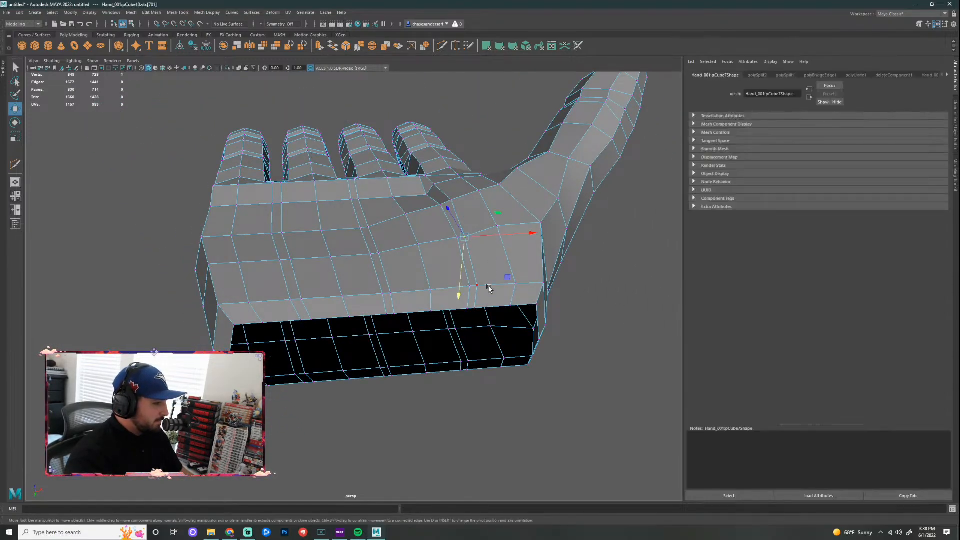
{"action": "left_click_drag", "start_coordinate": [470, 245], "coordinate": [473, 259], "text": "alt"}
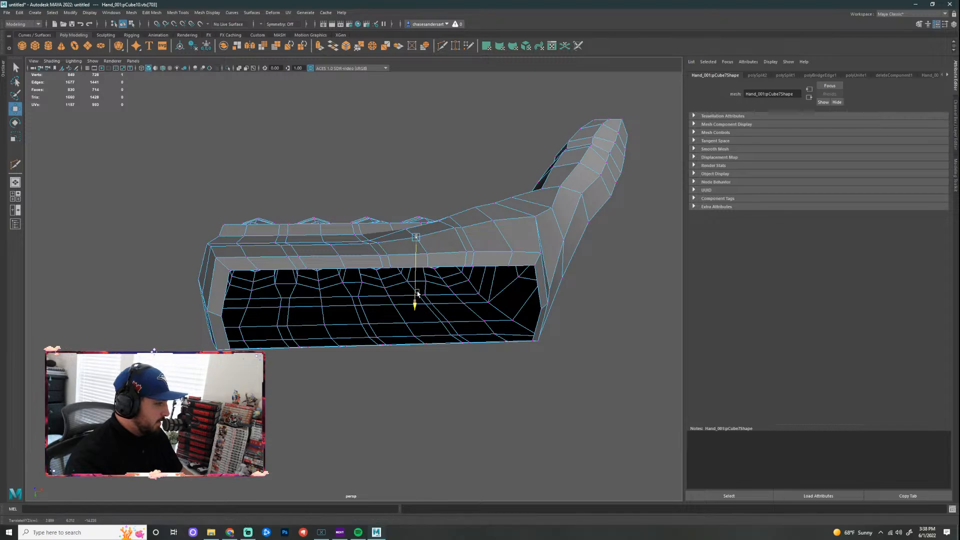
Step: Shrink the soft-selection falloff around the wrist-side palm vertex, and adjust the neighbouring vertex's height with soft selection off
{"action": "left_click_drag", "start_coordinate": [419, 291], "coordinate": [623, 297], "text": "alt"}
{"action": "right_click_drag", "start_coordinate": [623, 298], "coordinate": [622, 327], "text": "alt"}
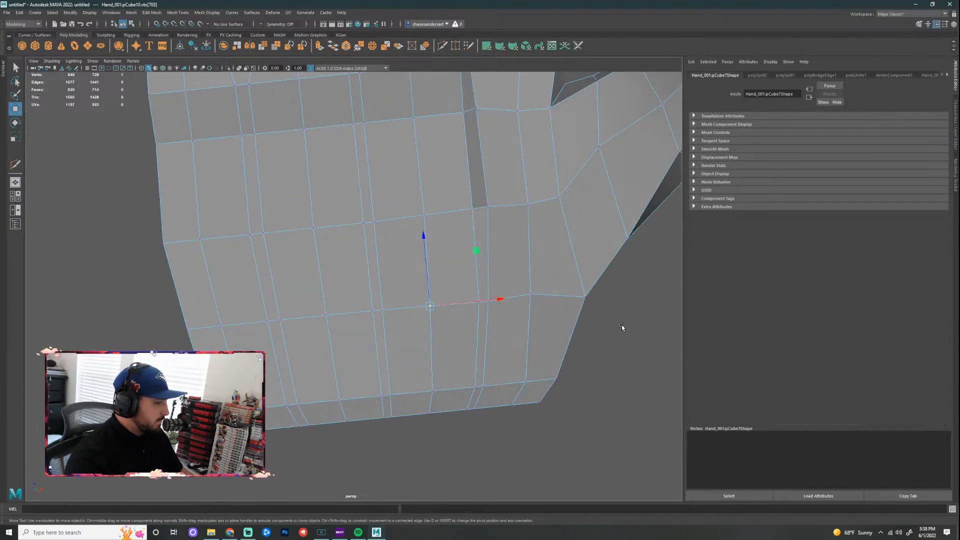
{"action": "key", "text": "b"}
{"action": "left_click_drag", "start_coordinate": [561, 375], "coordinate": [502, 343]}
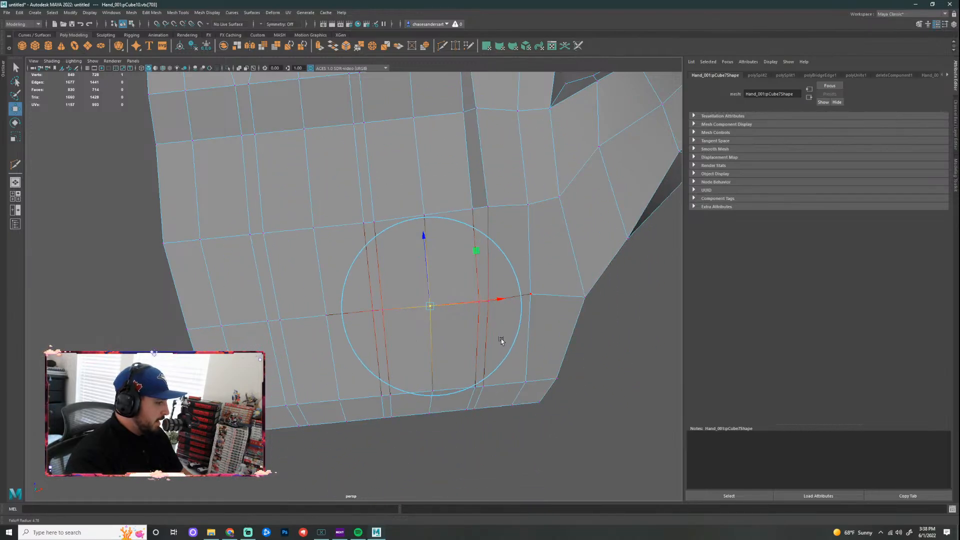
{"action": "scroll", "coordinate": [578, 364], "scroll_direction": "down", "scroll_amount": 2}
{"action": "left_click_drag", "start_coordinate": [553, 405], "coordinate": [451, 326], "text": "alt"}
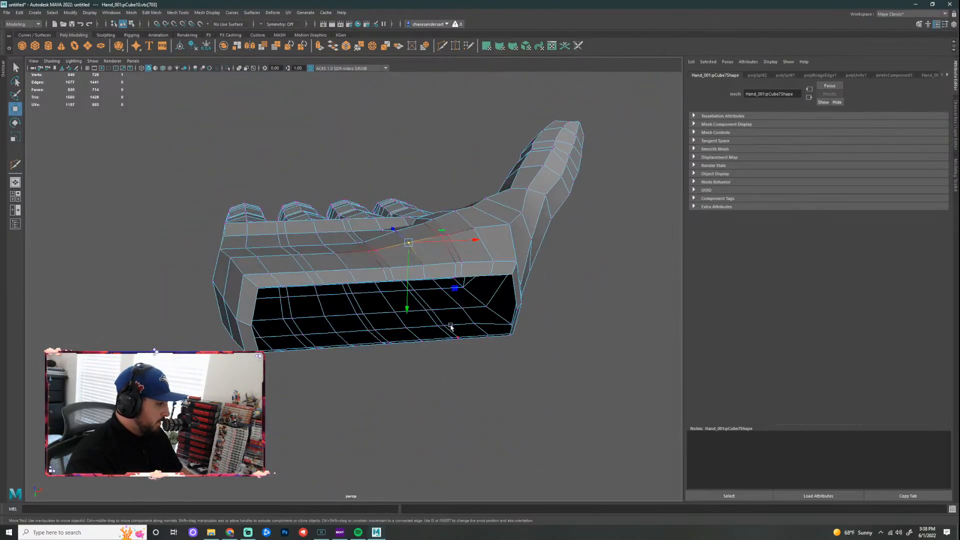
{"action": "left_click", "coordinate": [455, 240]}
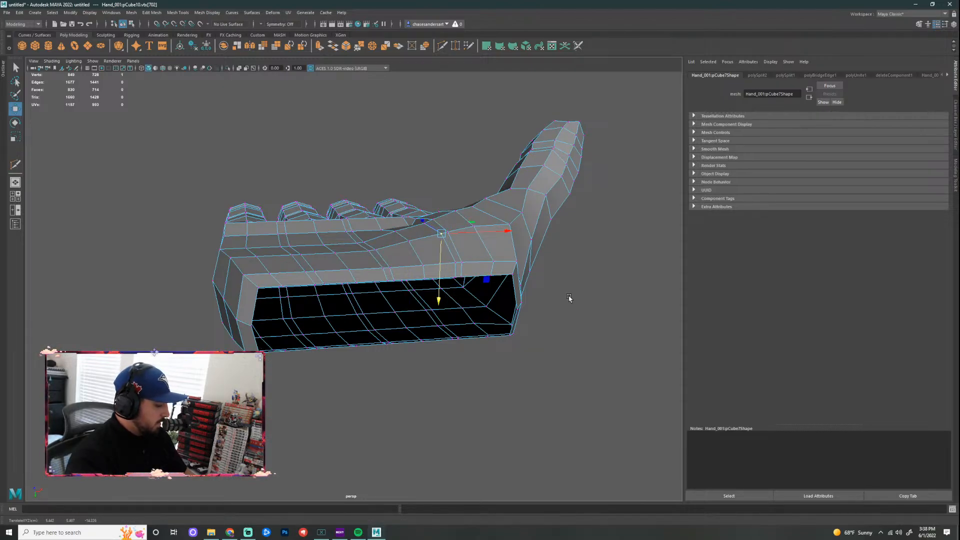
Step: Preview the hand smoothed in object mode, and examine the wrist, back of the hand, fingers and thumb mound
{"action": "key", "text": "3"}
{"action": "right_click_drag", "start_coordinate": [463, 241], "coordinate": [501, 229]}
{"action": "left_click", "coordinate": [577, 281]}
{"action": "scroll", "coordinate": [558, 293], "scroll_direction": "down", "scroll_amount": 3}
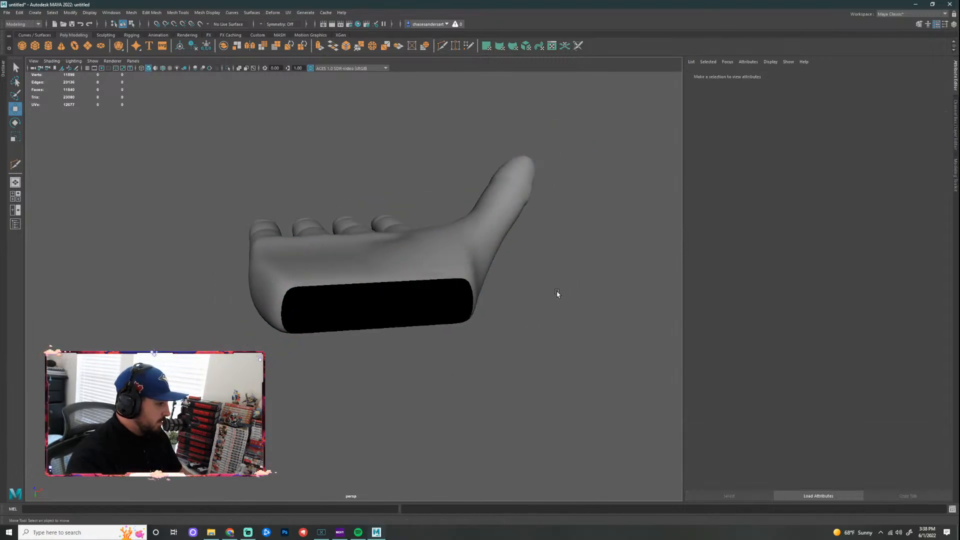
{"action": "left_click_drag", "start_coordinate": [560, 286], "coordinate": [342, 334], "text": "alt"}
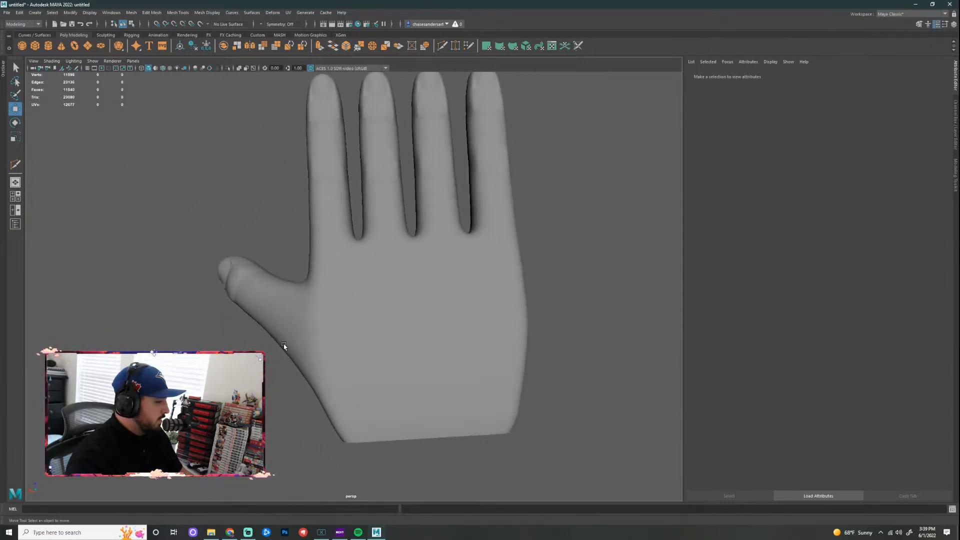
{"action": "left_click_drag", "start_coordinate": [283, 346], "coordinate": [398, 236], "text": "alt"}
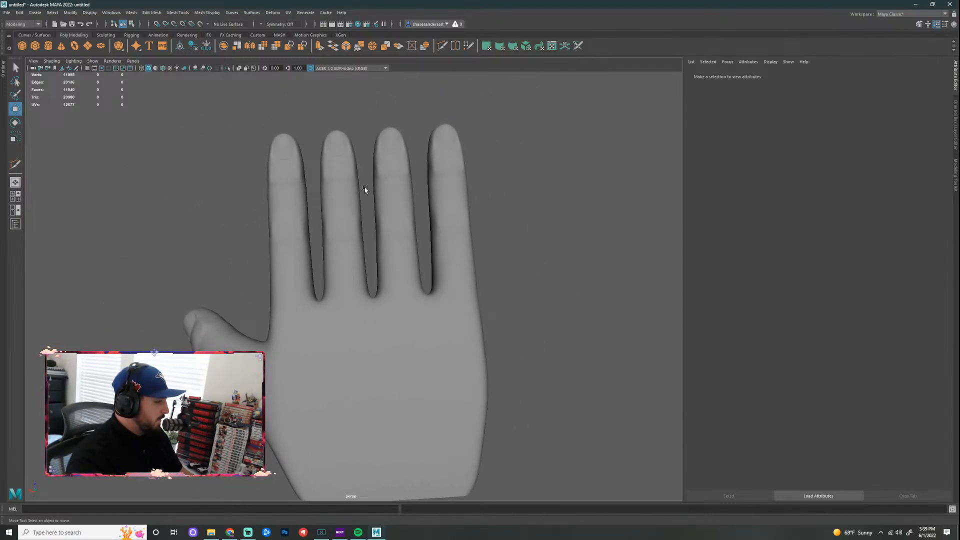
{"action": "scroll", "coordinate": [395, 356], "scroll_direction": "down", "scroll_amount": 3}
{"action": "left_click_drag", "start_coordinate": [300, 350], "coordinate": [420, 280], "text": "alt"}
{"action": "scroll", "coordinate": [430, 195], "scroll_direction": "up", "scroll_amount": 3}
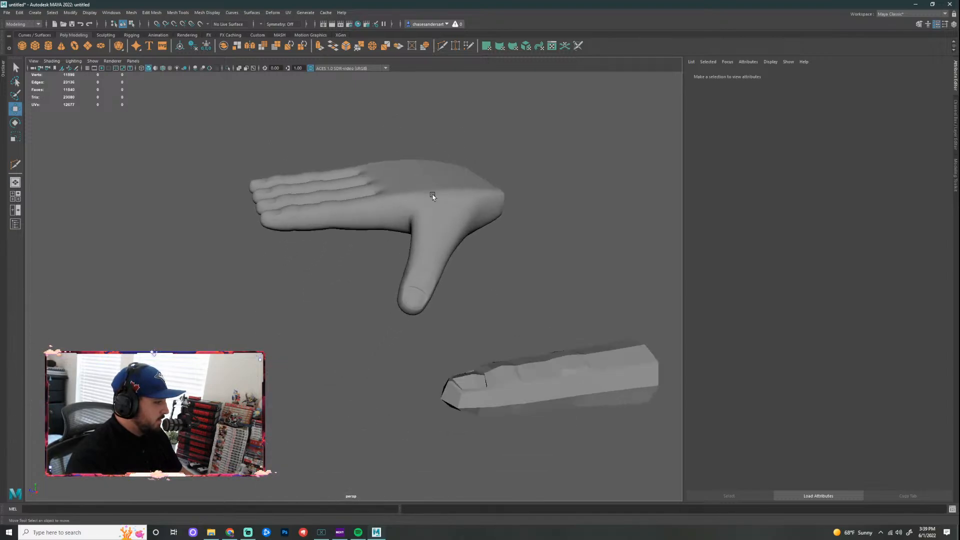
Step: Return the hand to its unsmoothed low-poly display, and deselect it facing the palm side
{"action": "left_click", "coordinate": [396, 177]}
{"action": "key", "text": "1"}
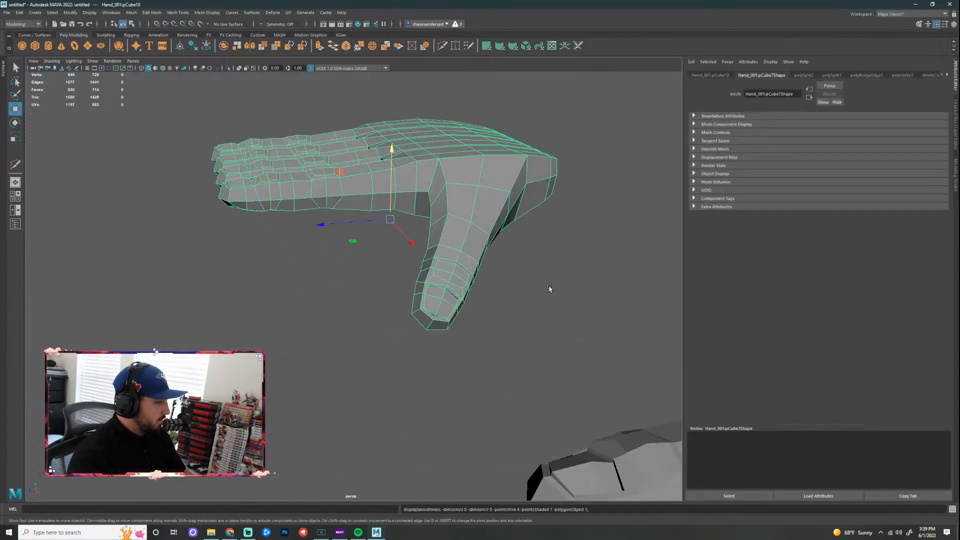
{"action": "left_click", "coordinate": [548, 282]}
{"action": "scroll", "coordinate": [523, 318], "scroll_direction": "up", "scroll_amount": 2}
{"action": "left_click_drag", "start_coordinate": [581, 333], "coordinate": [563, 392], "text": "alt"}
{"action": "scroll", "coordinate": [542, 367], "scroll_direction": "up", "scroll_amount": 3}
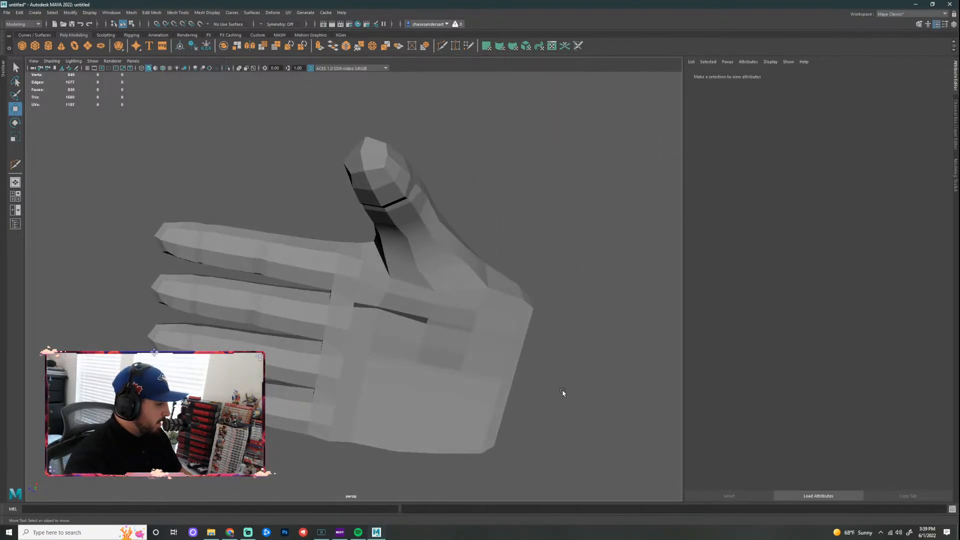
Step: Harden the edges of the hand mesh and deselect it
{"action": "left_click", "coordinate": [436, 275]}
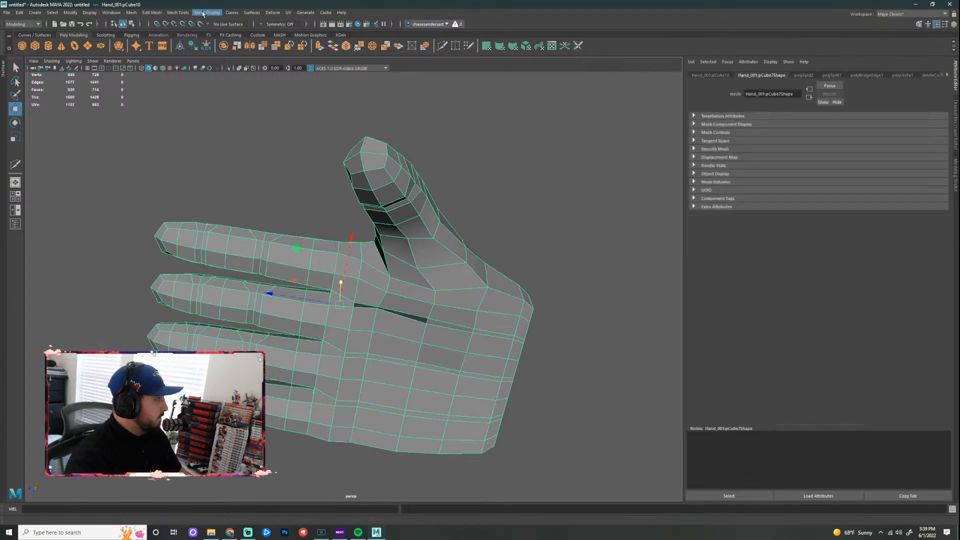
{"action": "left_click", "coordinate": [183, 14]}
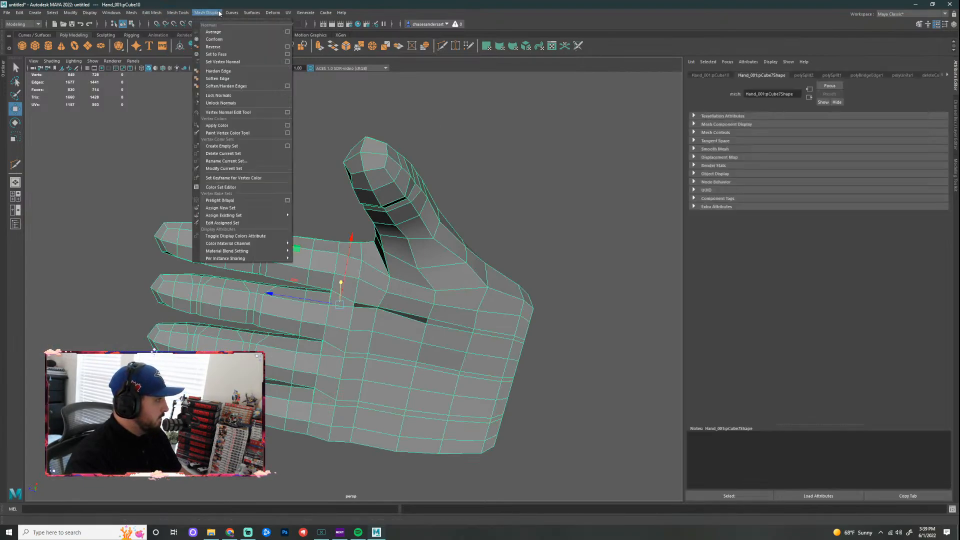
{"action": "left_click", "coordinate": [232, 71]}
{"action": "left_click", "coordinate": [505, 232]}
Step: Reposition individual vertices along the inner side of the thumb's base to smooth its transition into the palm
{"action": "left_click_drag", "start_coordinate": [505, 232], "coordinate": [353, 242], "text": "alt"}
{"action": "left_click_drag", "start_coordinate": [381, 334], "coordinate": [557, 306], "text": "alt"}
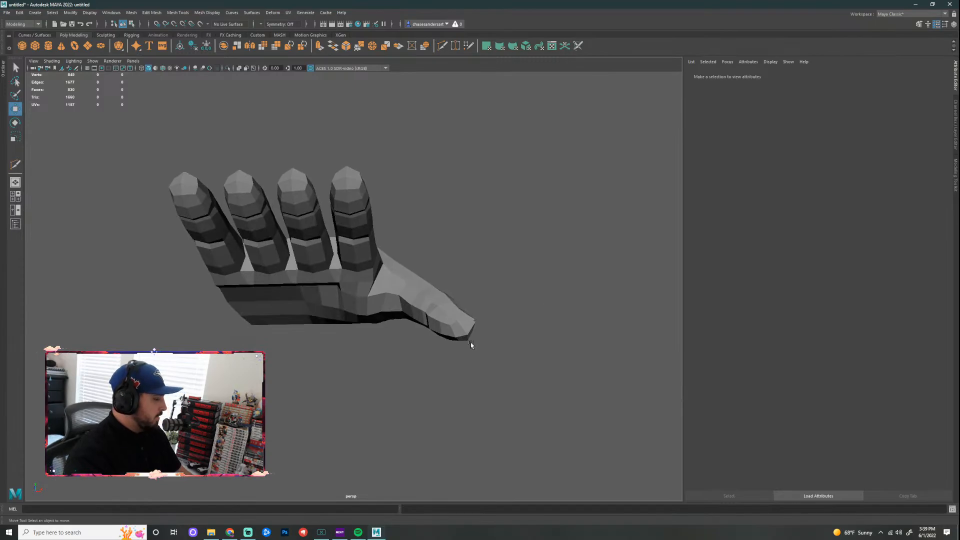
{"action": "left_click_drag", "start_coordinate": [360, 380], "coordinate": [380, 264], "text": "alt"}
{"action": "right_click_drag", "start_coordinate": [380, 264], "coordinate": [406, 291], "text": "alt"}
{"action": "right_click", "coordinate": [444, 291]}
{"action": "left_click", "coordinate": [438, 284]}
{"action": "left_click_drag", "start_coordinate": [445, 295], "coordinate": [413, 281], "text": "alt"}
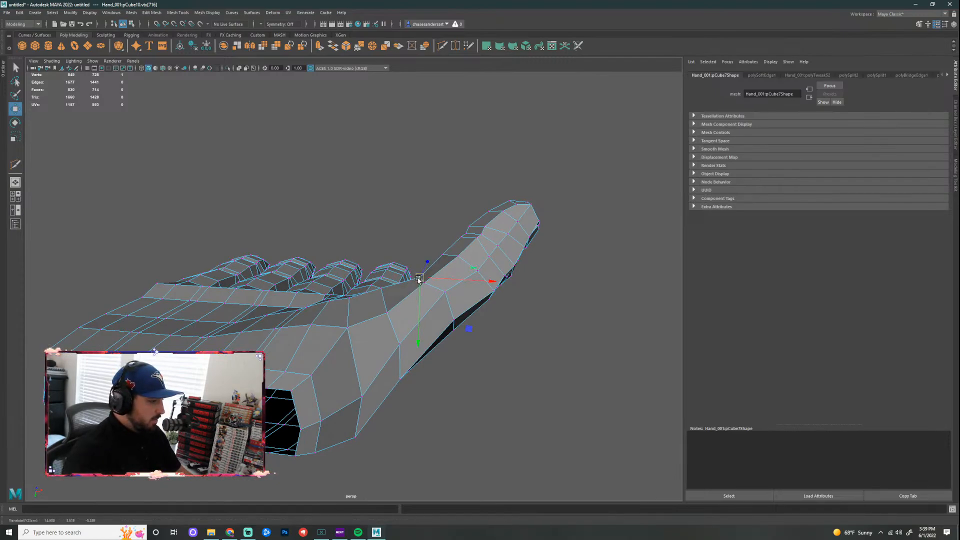
{"action": "scroll", "coordinate": [459, 245], "scroll_direction": "up", "scroll_amount": 3}
{"action": "middle_click_drag", "start_coordinate": [509, 233], "coordinate": [403, 242], "text": "alt"}
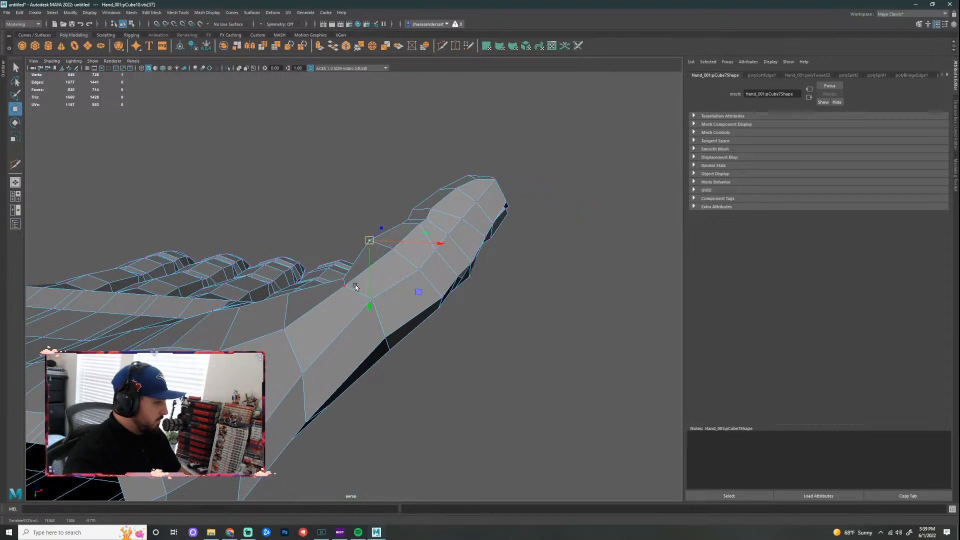
{"action": "mouse_move", "coordinate": [355, 286]}
{"action": "left_mouse_down", "text": "alt"}
{"action": "mouse_move", "coordinate": [343, 295]}
{"action": "mouse_move", "coordinate": [361, 292]}
{"action": "left_mouse_up", "text": "alt"}
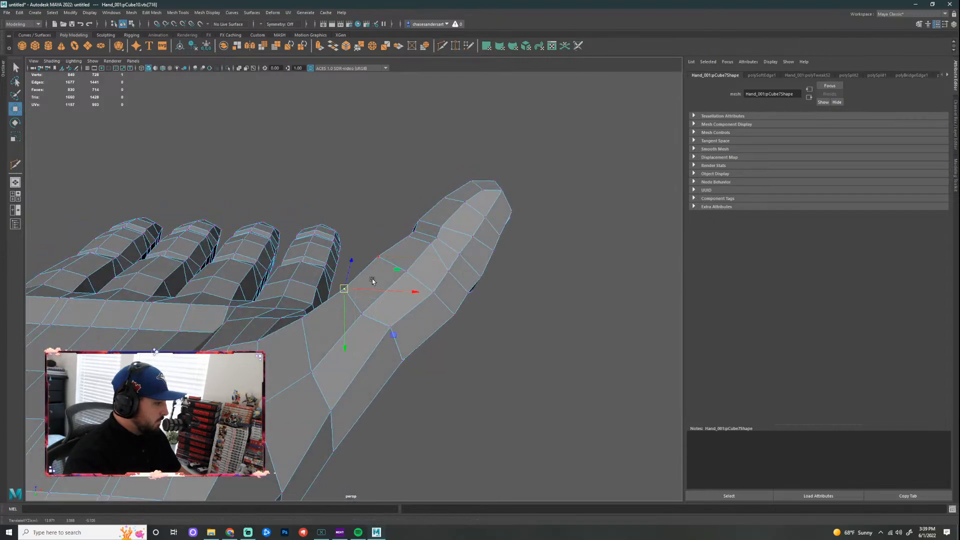
{"action": "left_click_drag", "start_coordinate": [438, 278], "coordinate": [568, 370], "text": "alt"}
{"action": "left_click", "coordinate": [438, 255]}
{"action": "right_click_drag", "start_coordinate": [394, 326], "coordinate": [394, 305]}
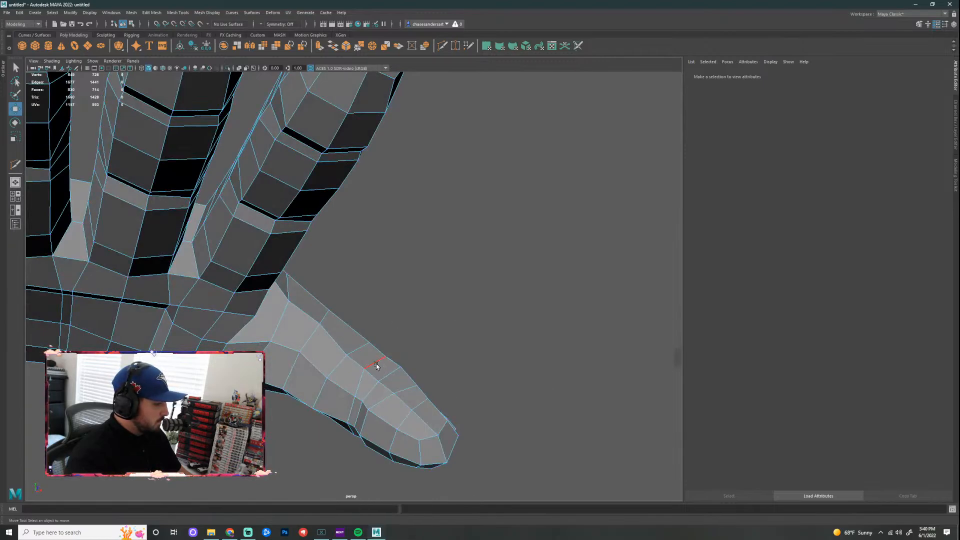
{"action": "double_click", "coordinate": [376, 366]}
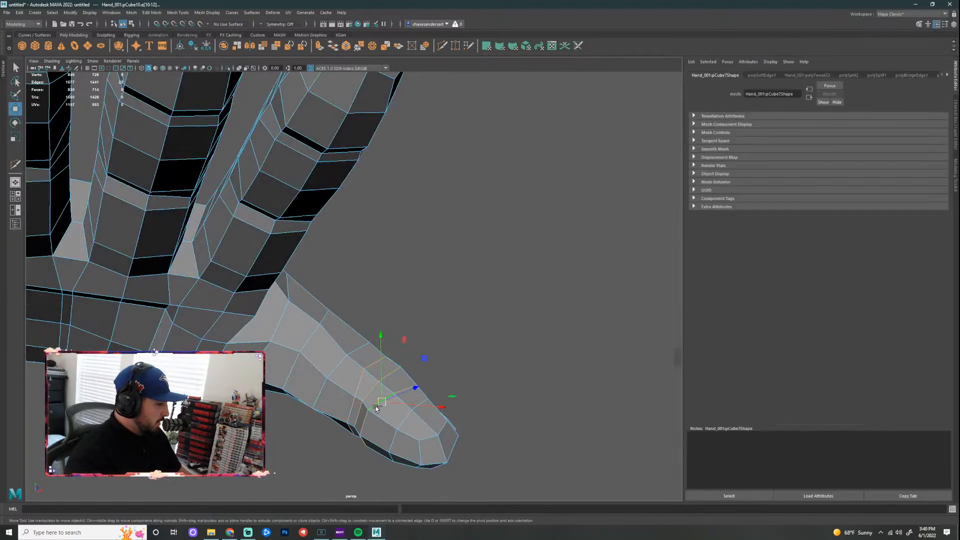
{"action": "left_click_drag", "start_coordinate": [504, 310], "coordinate": [448, 394], "text": "alt"}
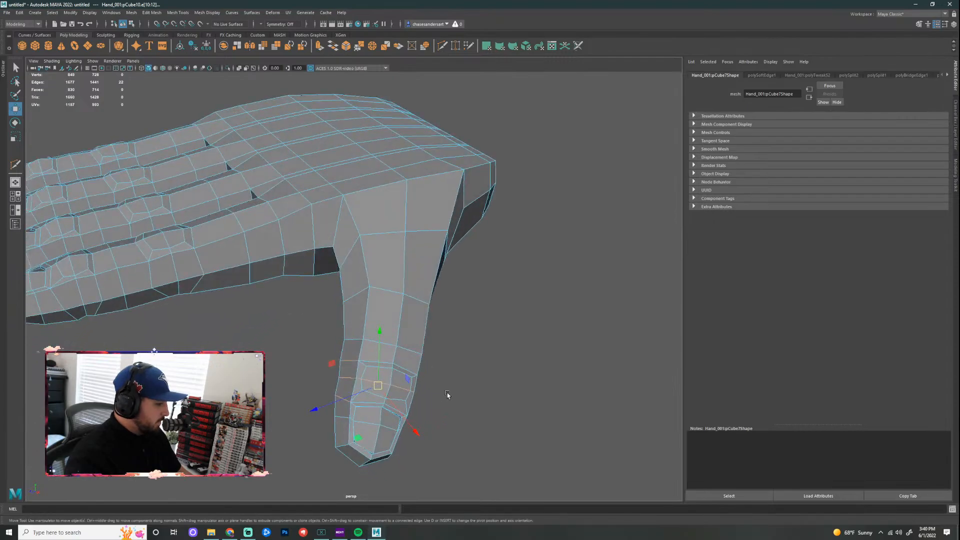
{"action": "key", "text": "f"}
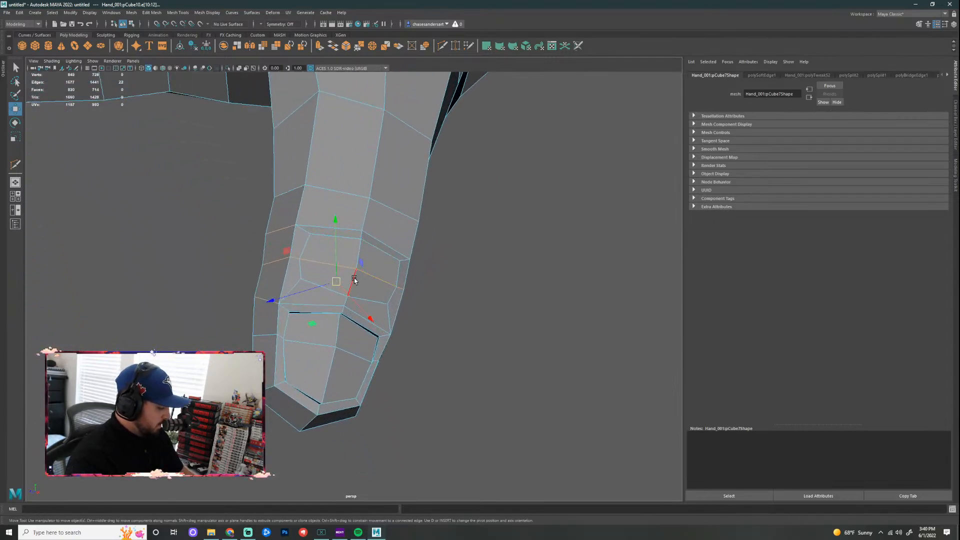
Step: Select the vertices encircling the thumb's middle joint, refine the selection from all sides, and shift them slightly toward the palm
{"action": "right_click", "coordinate": [335, 252]}
{"action": "left_click", "coordinate": [314, 251]}
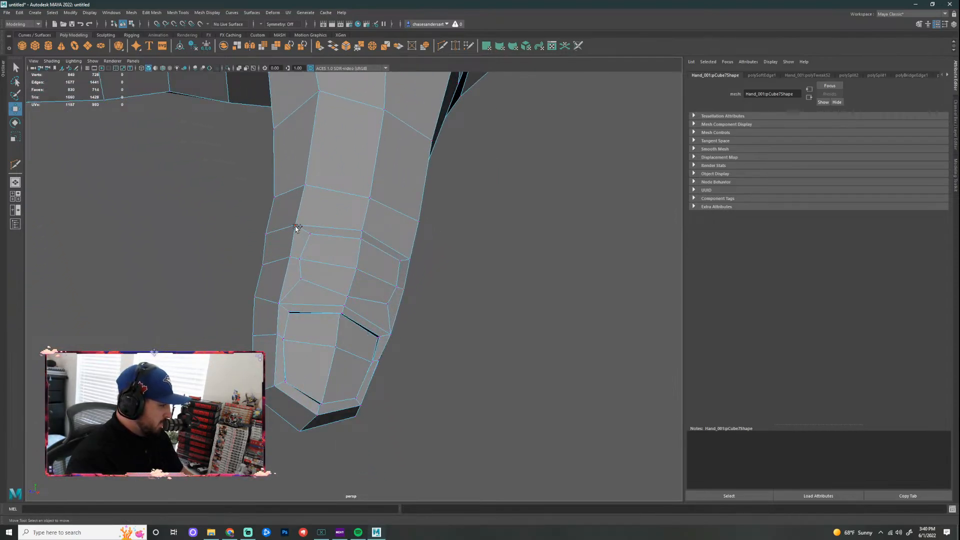
{"action": "left_click", "coordinate": [296, 227]}
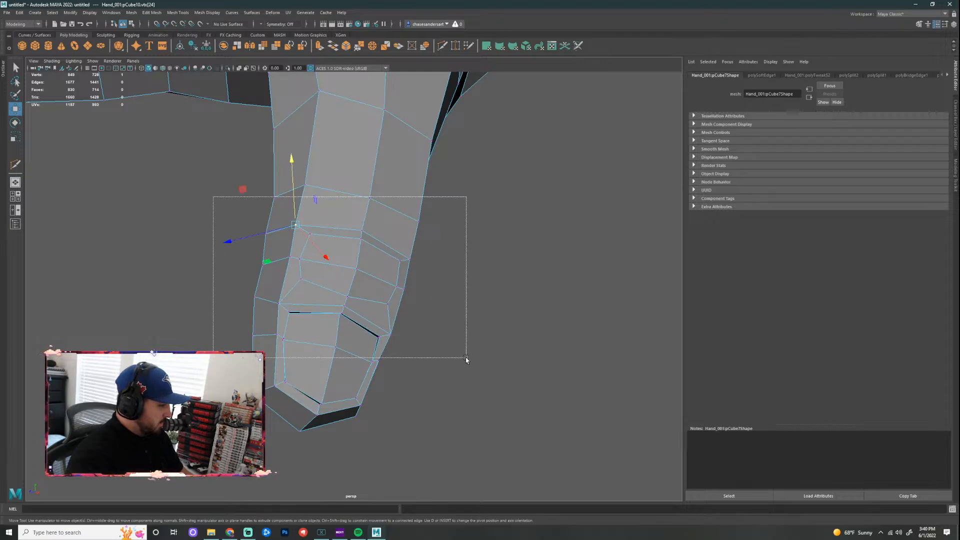
{"action": "left_click_drag", "start_coordinate": [476, 332], "coordinate": [479, 314], "text": "alt"}
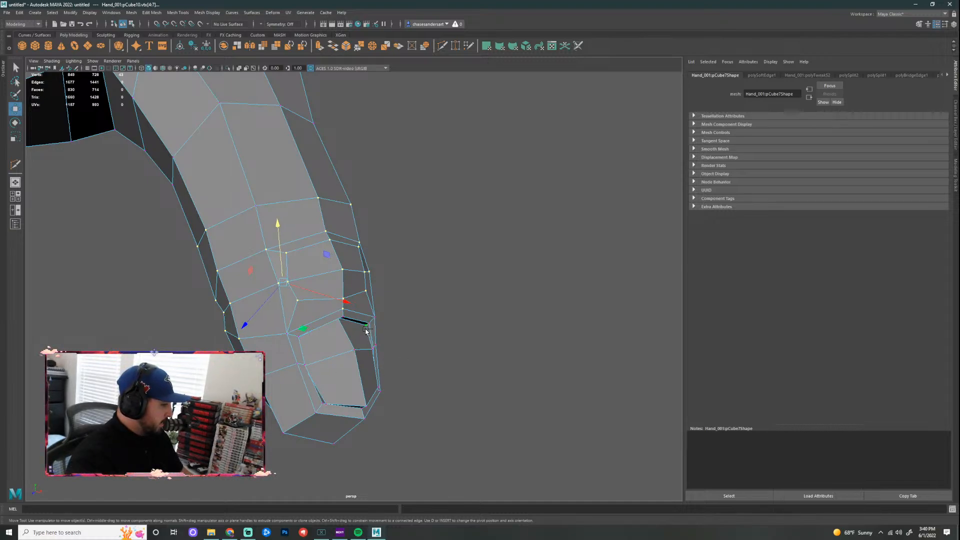
{"action": "left_click_drag", "start_coordinate": [375, 321], "coordinate": [362, 265], "text": "alt"}
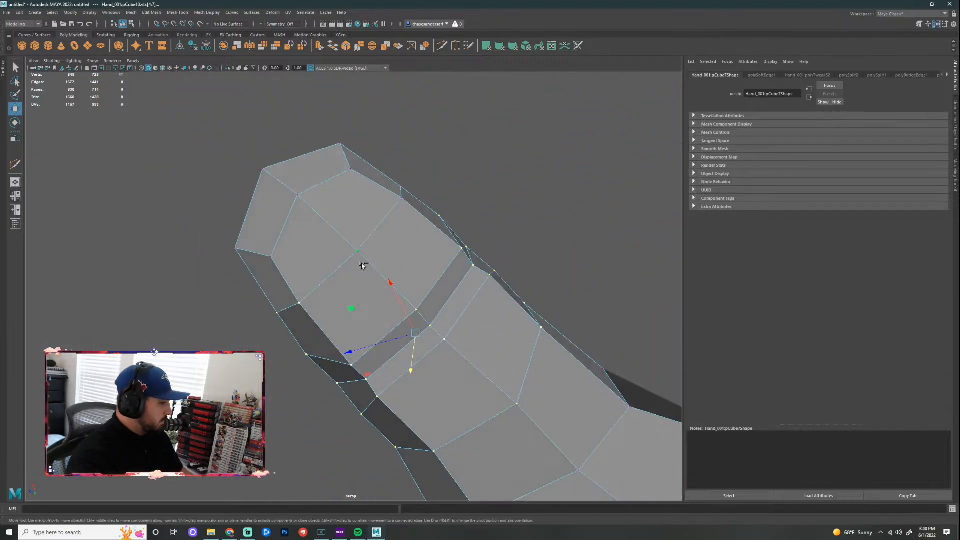
{"action": "left_click_drag", "start_coordinate": [283, 323], "coordinate": [466, 229], "text": "alt"}
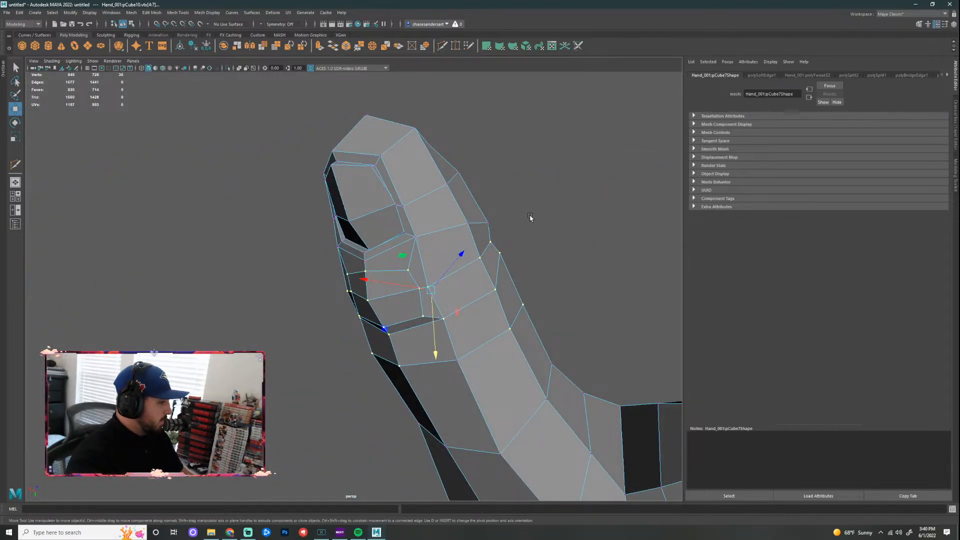
{"action": "left_click_drag", "start_coordinate": [529, 214], "coordinate": [449, 268], "text": "alt"}
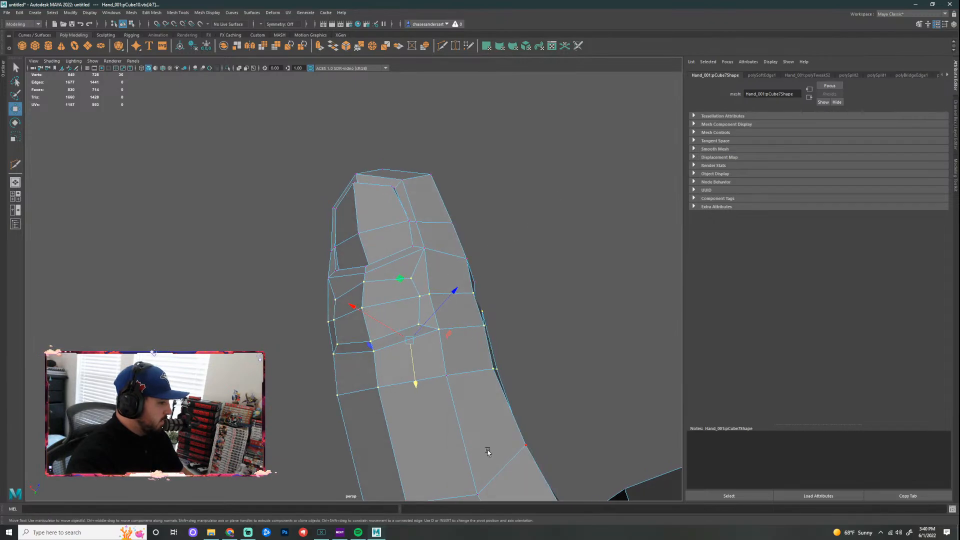
{"action": "left_click_drag", "start_coordinate": [511, 294], "coordinate": [331, 212], "text": "alt"}
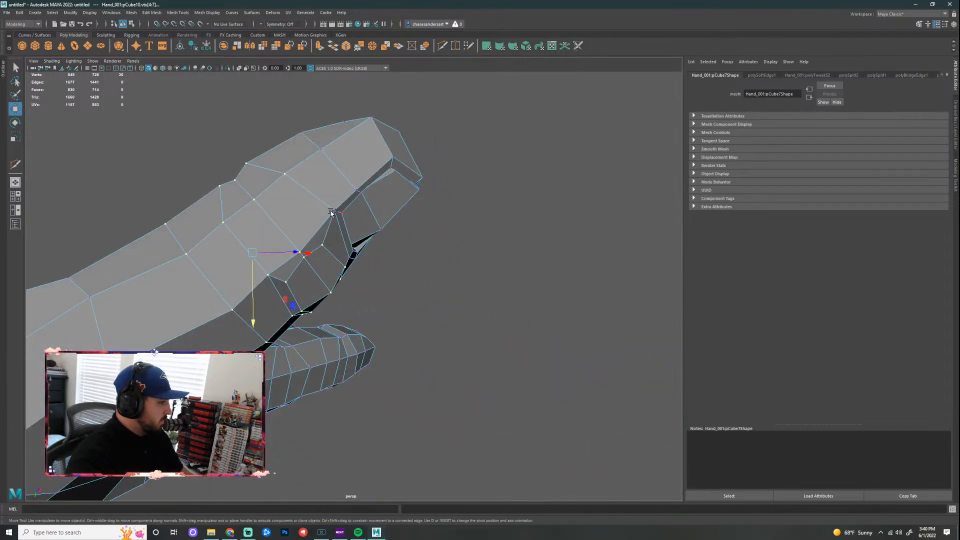
{"action": "left_click_drag", "start_coordinate": [448, 173], "coordinate": [308, 246], "text": "alt"}
{"action": "left_click", "coordinate": [358, 257], "text": "shift"}
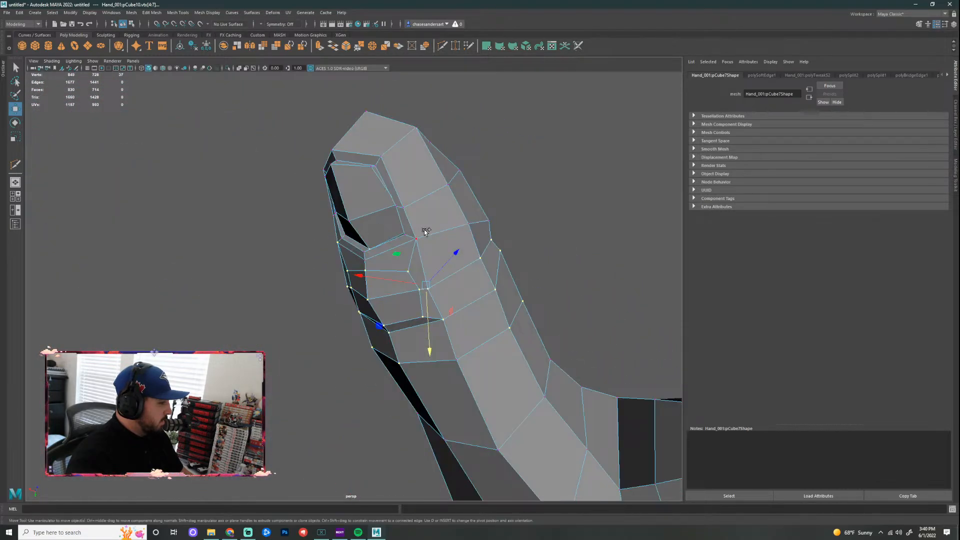
{"action": "left_click", "coordinate": [470, 224], "text": "shift"}
{"action": "left_click_drag", "start_coordinate": [470, 225], "coordinate": [600, 128], "text": "alt"}
{"action": "left_click_drag", "start_coordinate": [497, 305], "coordinate": [611, 303], "text": "alt"}
{"action": "left_click_drag", "start_coordinate": [452, 299], "coordinate": [357, 259], "text": "alt"}
{"action": "middle_click_drag", "start_coordinate": [434, 265], "coordinate": [418, 212], "text": "alt"}
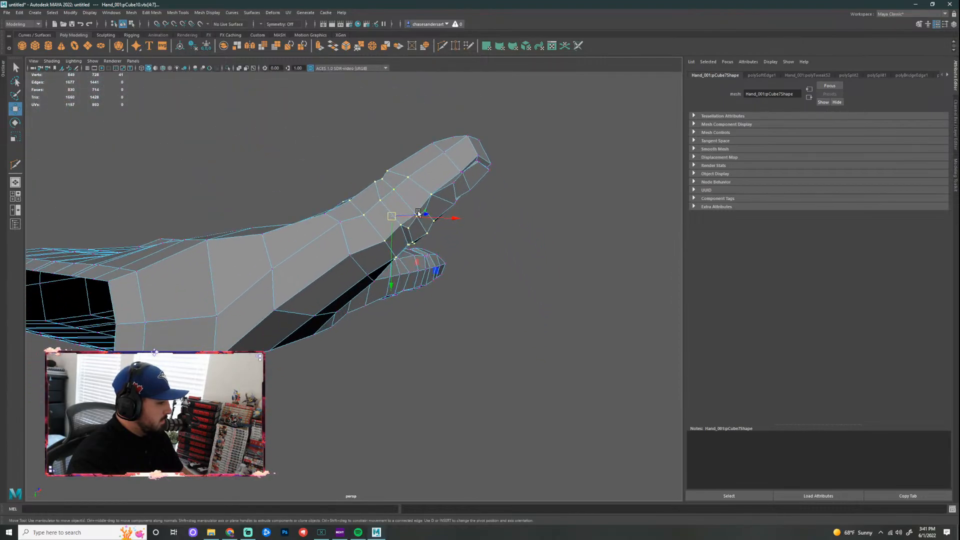
{"action": "left_click_drag", "start_coordinate": [392, 216], "coordinate": [390, 219]}
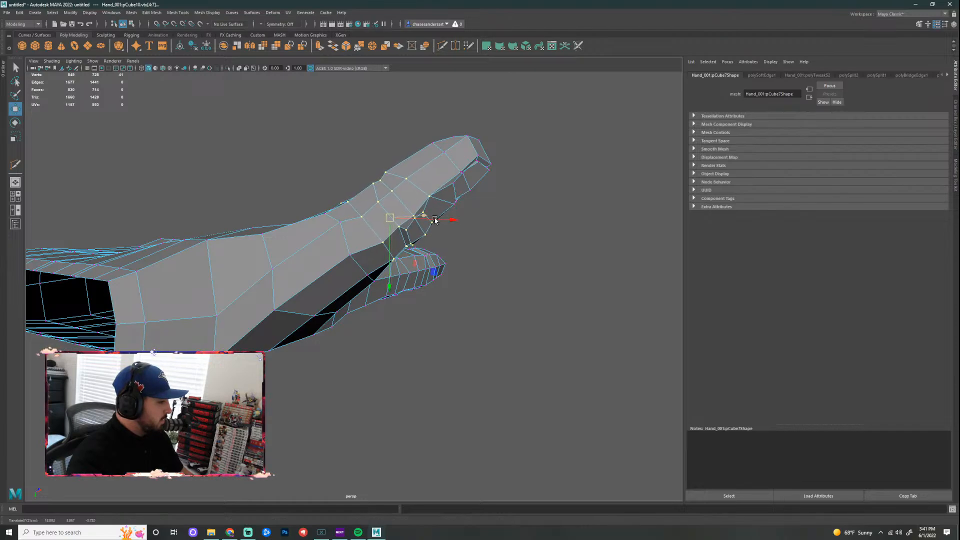
{"action": "left_click", "coordinate": [490, 248]}
Step: Move the individual vertices just beyond the thumb's middle joint toward the thumb tip on its palm side and inner edge
{"action": "left_click_drag", "start_coordinate": [491, 251], "coordinate": [614, 331], "text": "alt"}
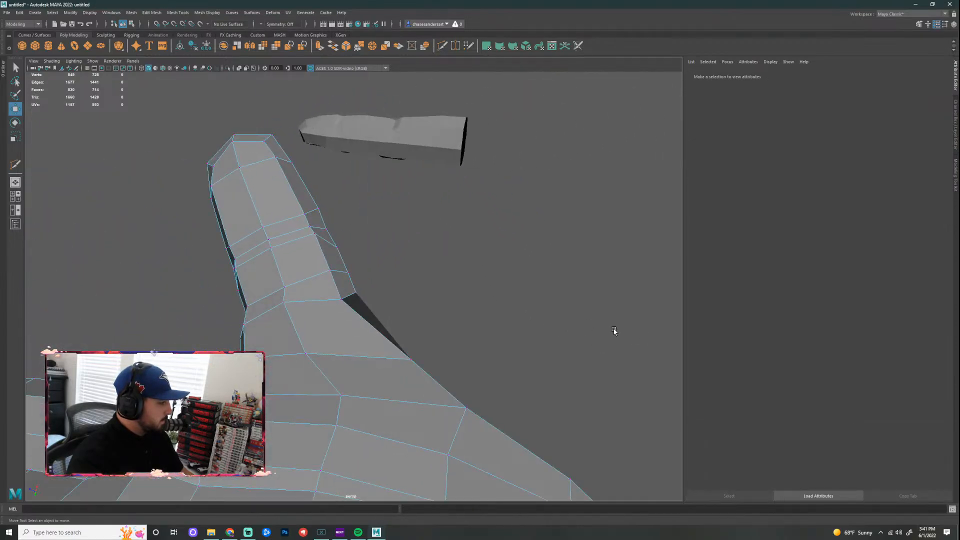
{"action": "left_click", "coordinate": [254, 226]}
{"action": "left_click_drag", "start_coordinate": [394, 231], "coordinate": [271, 228], "text": "alt"}
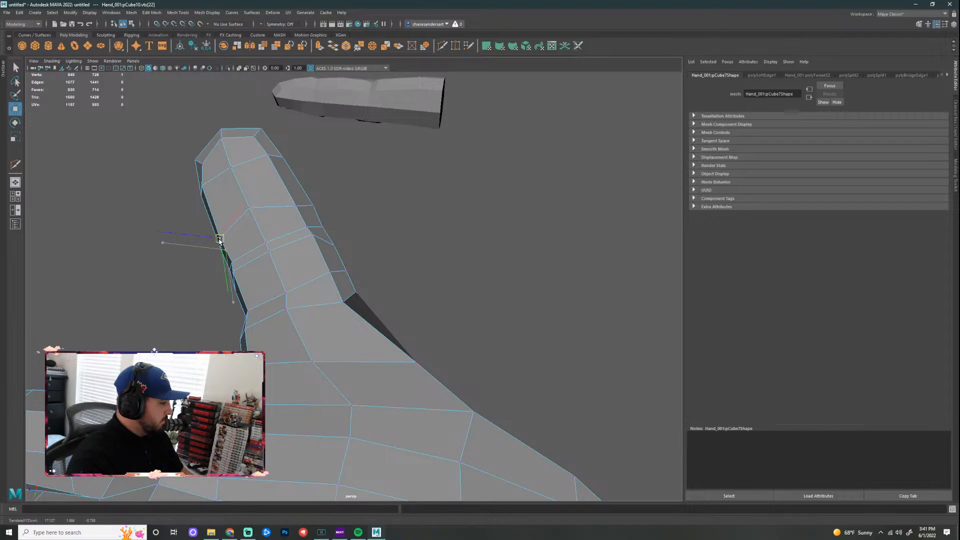
{"action": "left_click", "coordinate": [422, 229]}
{"action": "left_click_drag", "start_coordinate": [421, 229], "coordinate": [396, 204], "text": "alt"}
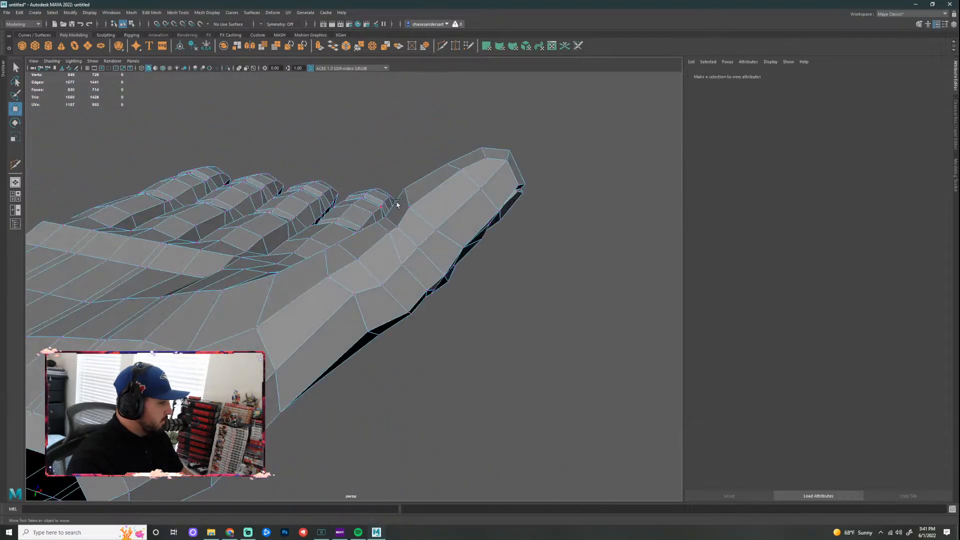
{"action": "left_click", "coordinate": [406, 187]}
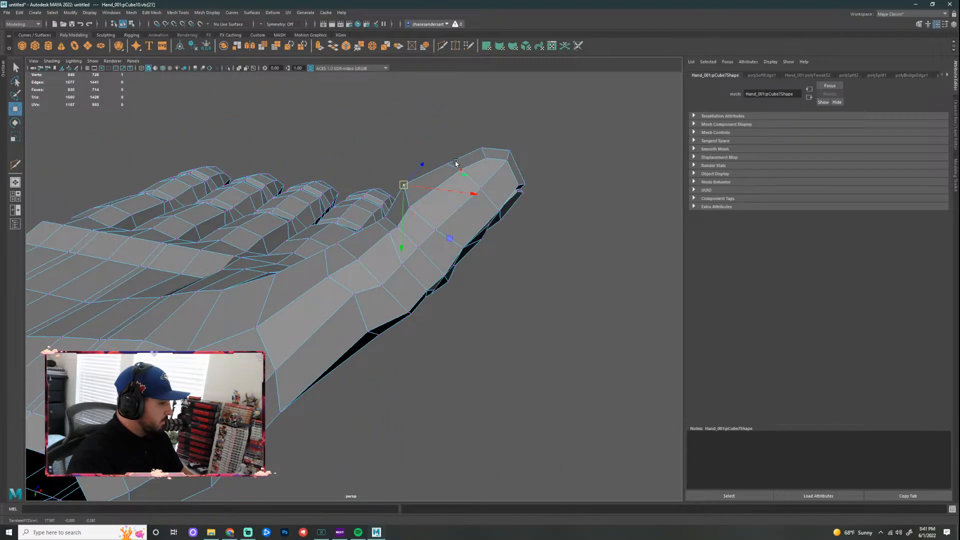
{"action": "left_click", "coordinate": [544, 255]}
Step: Adjust individual vertices along the webbing between the thumb and index finger to smooth its contour into the palm
{"action": "left_click_drag", "start_coordinate": [544, 255], "coordinate": [403, 221], "text": "alt"}
{"action": "left_click", "coordinate": [399, 218]}
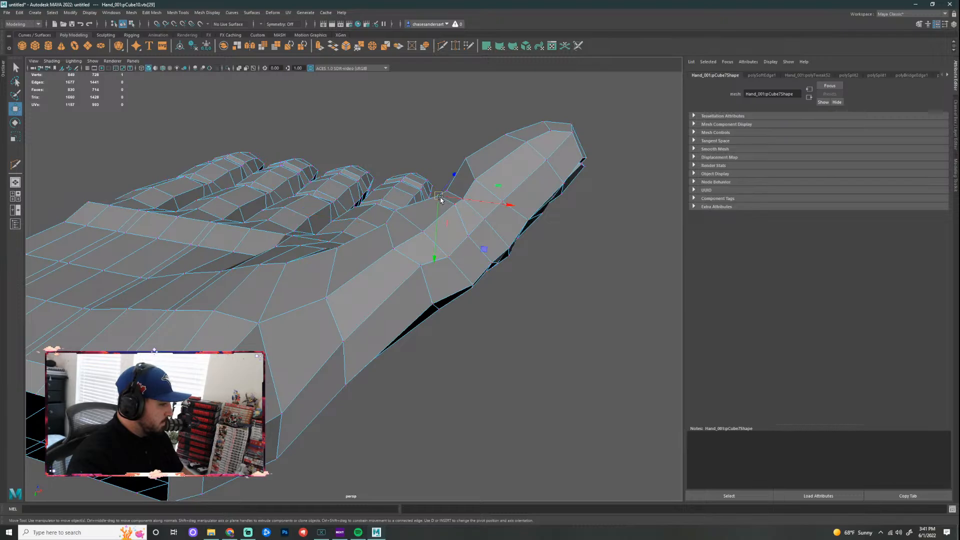
{"action": "left_click", "coordinate": [383, 222]}
{"action": "left_click_drag", "start_coordinate": [384, 222], "coordinate": [379, 220]}
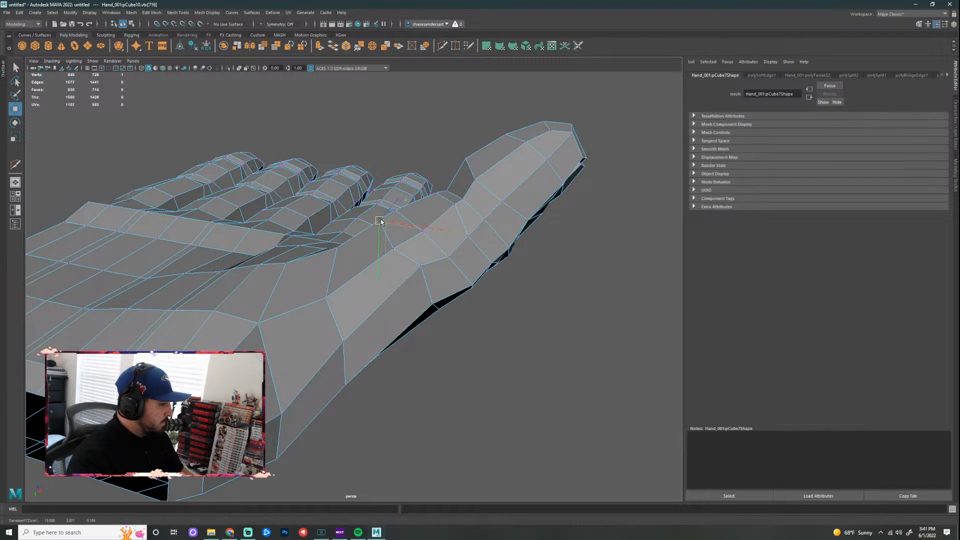
{"action": "left_click", "coordinate": [338, 251]}
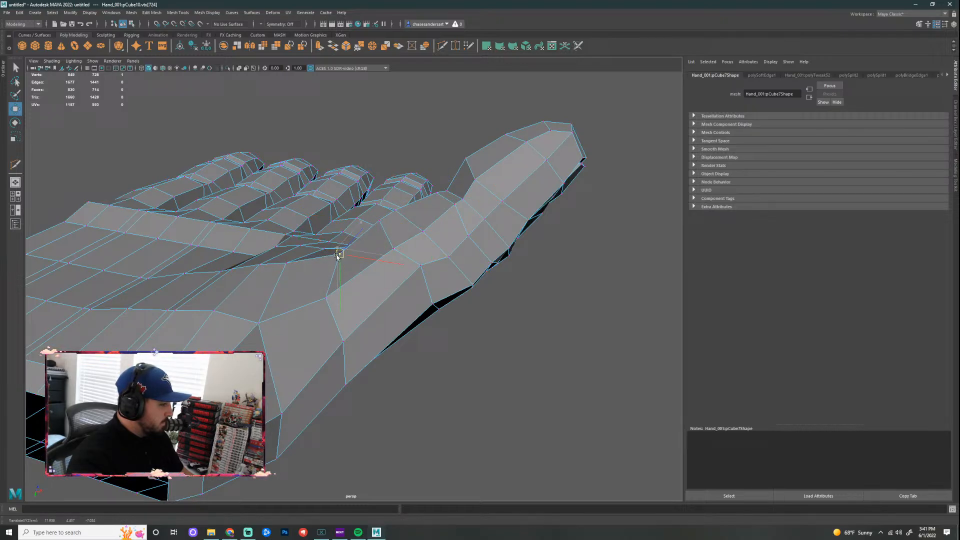
{"action": "left_click", "coordinate": [286, 256]}
Step: Move the edge loop around the lower part of the thumb down toward the palm
{"action": "left_click_drag", "start_coordinate": [388, 251], "coordinate": [560, 379], "text": "alt"}
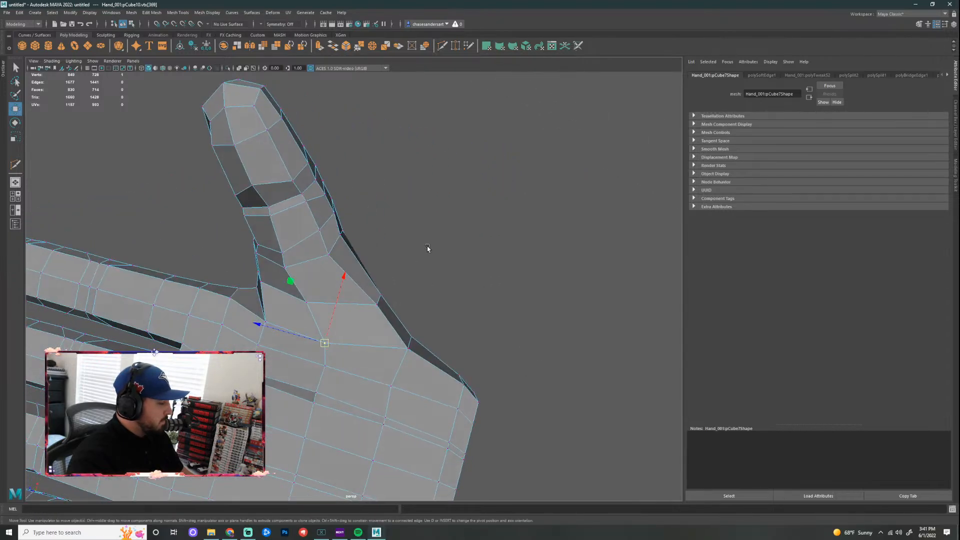
{"action": "middle_click_drag", "start_coordinate": [428, 249], "coordinate": [564, 219], "text": "alt"}
{"action": "scroll", "coordinate": [556, 207], "scroll_direction": "up", "scroll_amount": 2}
{"action": "left_click_drag", "start_coordinate": [566, 221], "coordinate": [576, 199], "text": "alt"}
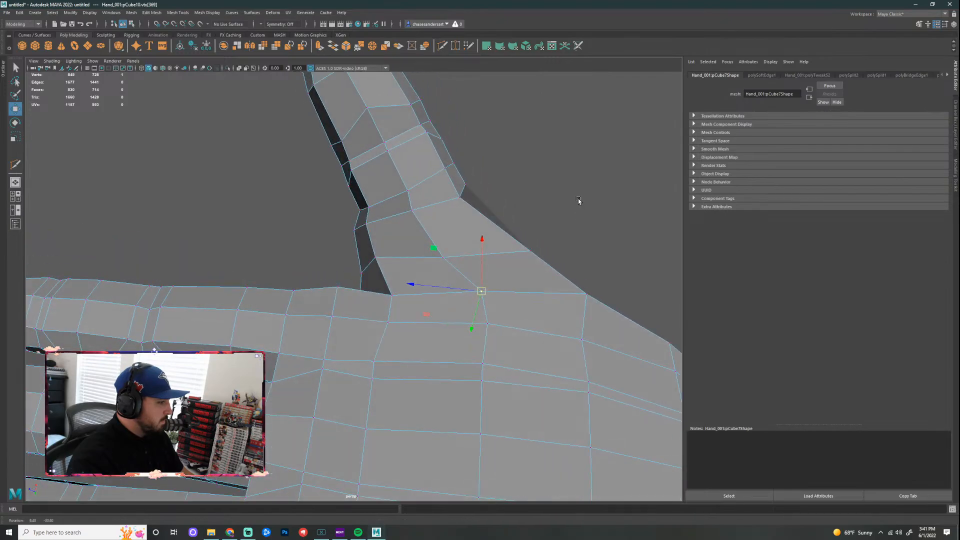
{"action": "right_click_drag", "start_coordinate": [434, 210], "coordinate": [430, 189]}
{"action": "left_click", "coordinate": [431, 209]}
{"action": "double_click", "coordinate": [434, 206]}
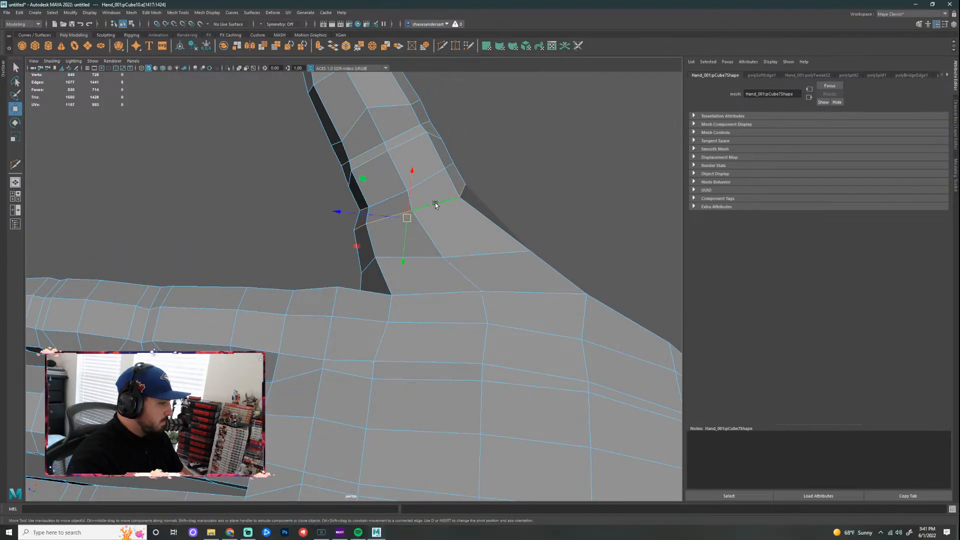
{"action": "left_click_drag", "start_coordinate": [415, 220], "coordinate": [416, 232]}
{"action": "key", "text": "r"}
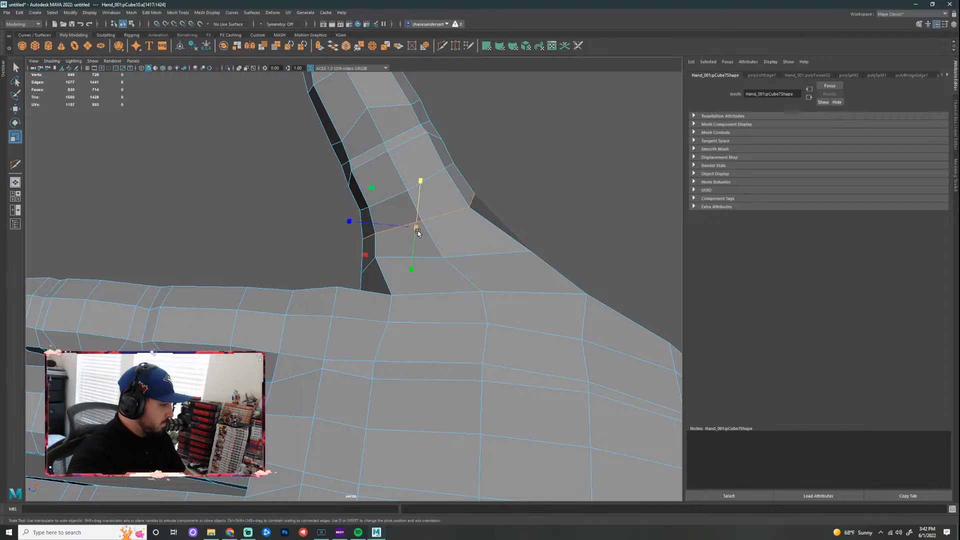
Step: Shift the edge loop nearest the palm at the thumb's base slightly toward the palm and clear the selection
{"action": "double_click", "coordinate": [418, 256]}
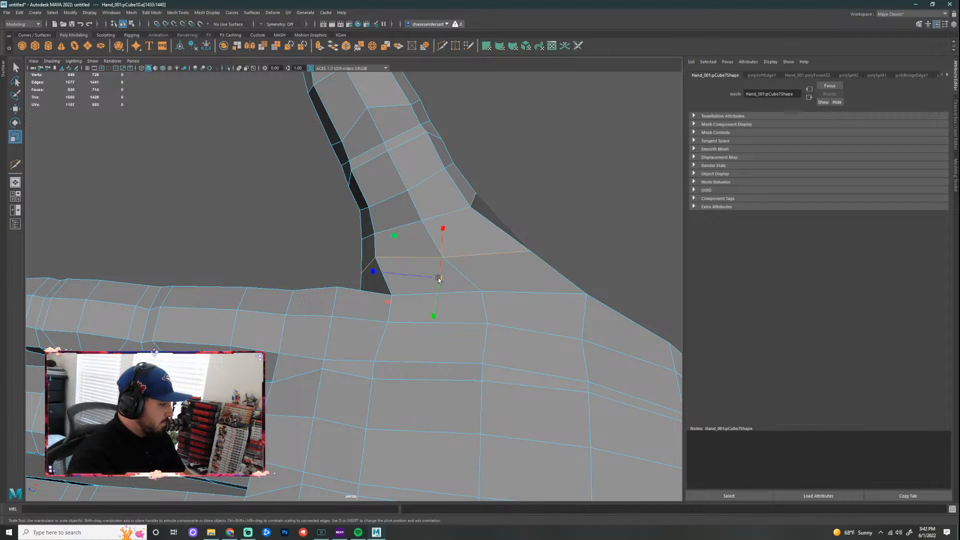
{"action": "key", "text": "e"}
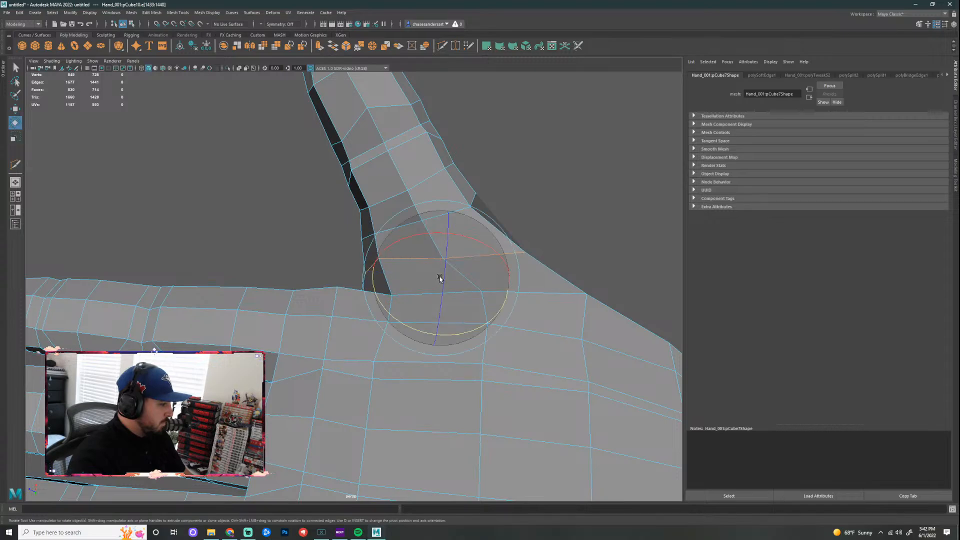
{"action": "key", "text": "w"}
{"action": "left_click_drag", "start_coordinate": [440, 277], "coordinate": [442, 284]}
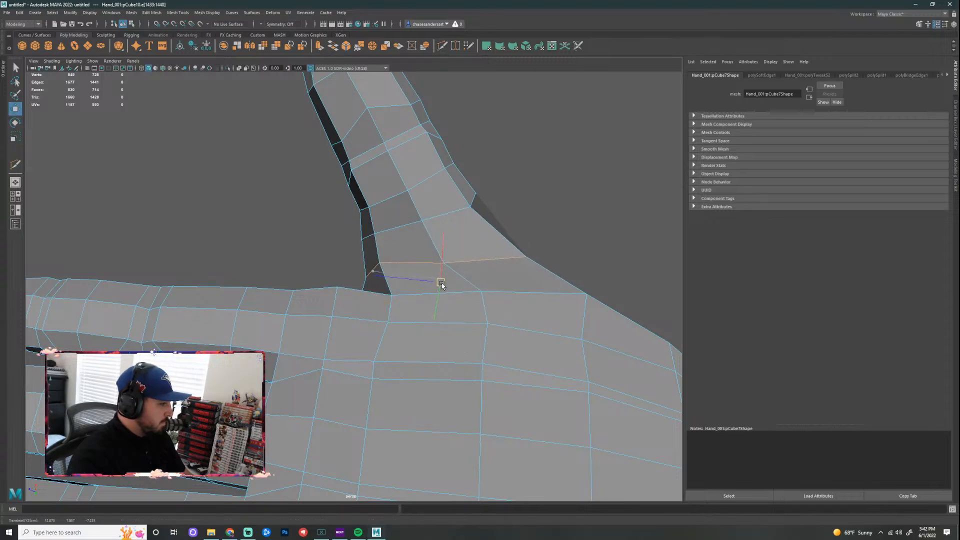
{"action": "scroll", "coordinate": [508, 241], "scroll_direction": "down", "scroll_amount": 4}
{"action": "left_click_drag", "start_coordinate": [538, 210], "coordinate": [541, 342], "text": "alt"}
{"action": "left_click", "coordinate": [540, 351]}
{"action": "right_click_drag", "start_coordinate": [539, 351], "coordinate": [464, 355], "text": "alt"}
{"action": "left_click_drag", "start_coordinate": [465, 355], "coordinate": [538, 253], "text": "alt"}
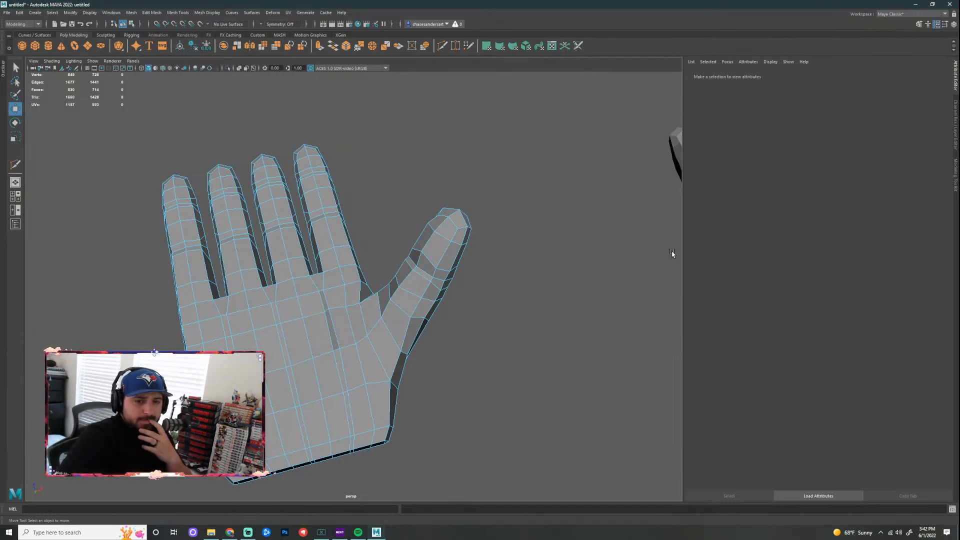
Step: Assign the existing lambert1 material to the separate finger mesh beside the hand and clear the selection
{"action": "scroll", "coordinate": [672, 253], "scroll_direction": "down", "scroll_amount": 3}
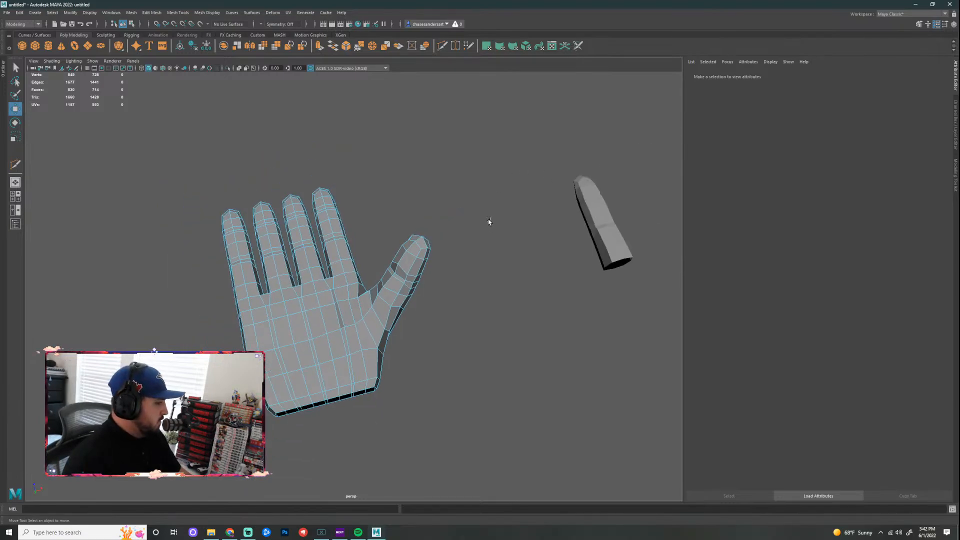
{"action": "middle_click_drag", "start_coordinate": [537, 280], "coordinate": [384, 238], "text": "alt"}
{"action": "right_click_drag", "start_coordinate": [384, 238], "coordinate": [556, 239], "text": "alt"}
{"action": "left_click_drag", "start_coordinate": [556, 239], "coordinate": [556, 251], "text": "alt"}
{"action": "middle_click_drag", "start_coordinate": [631, 214], "coordinate": [441, 279], "text": "alt"}
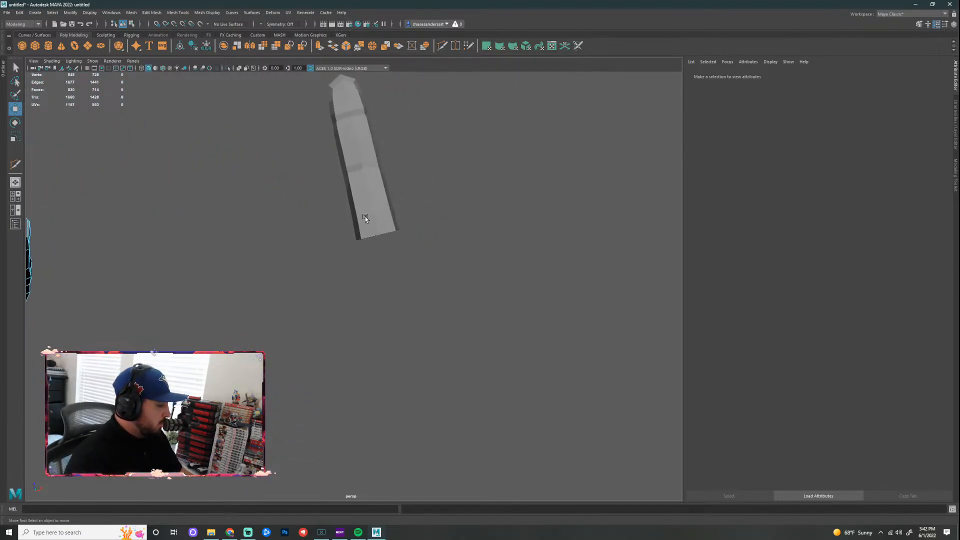
{"action": "left_click", "coordinate": [365, 217]}
{"action": "scroll", "coordinate": [403, 217], "scroll_direction": "up", "scroll_amount": 3}
{"action": "left_click_drag", "start_coordinate": [420, 144], "coordinate": [386, 241], "text": "alt"}
{"action": "right_click_drag", "start_coordinate": [316, 228], "coordinate": [402, 222]}
{"action": "right_click_drag", "start_coordinate": [304, 218], "coordinate": [369, 438]}
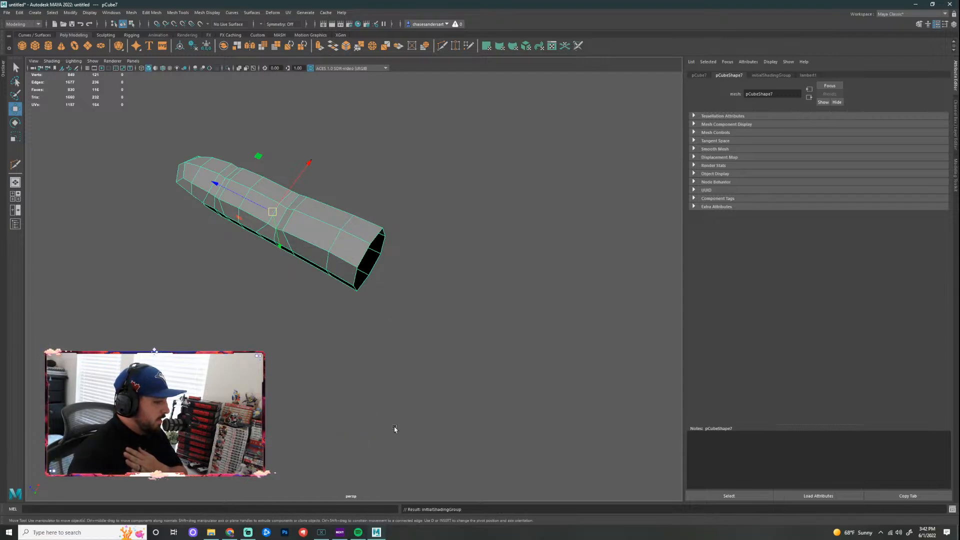
{"action": "left_click", "coordinate": [483, 253]}
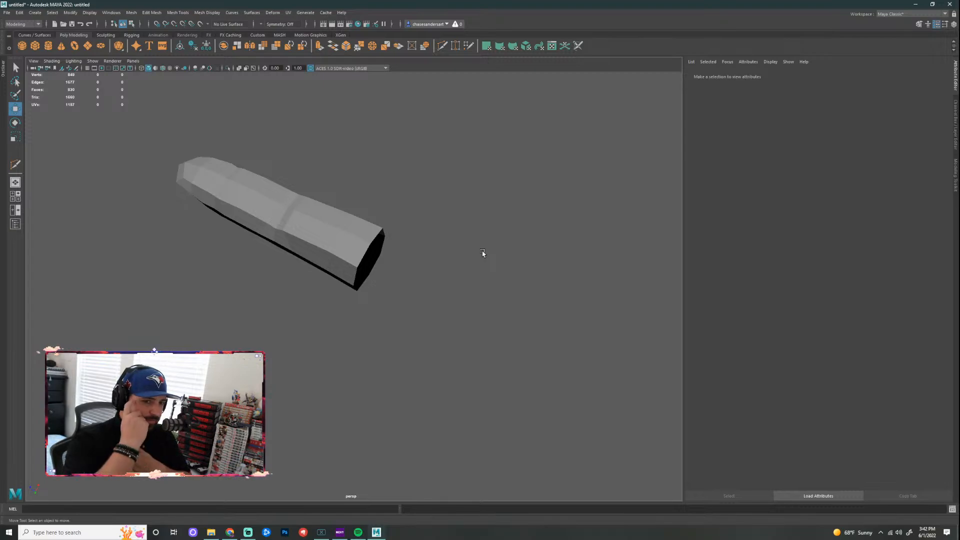
Step: Reselect the separate finger mesh, reapply the existing lambert1 material to it and deselect it
{"action": "left_click", "coordinate": [323, 229]}
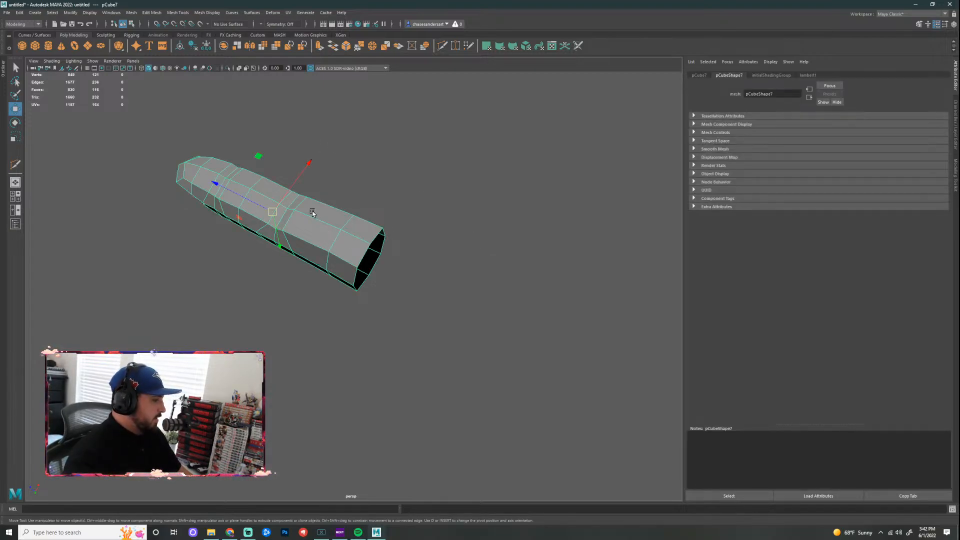
{"action": "right_click", "coordinate": [308, 214]}
{"action": "right_click_drag", "start_coordinate": [309, 214], "coordinate": [362, 198]}
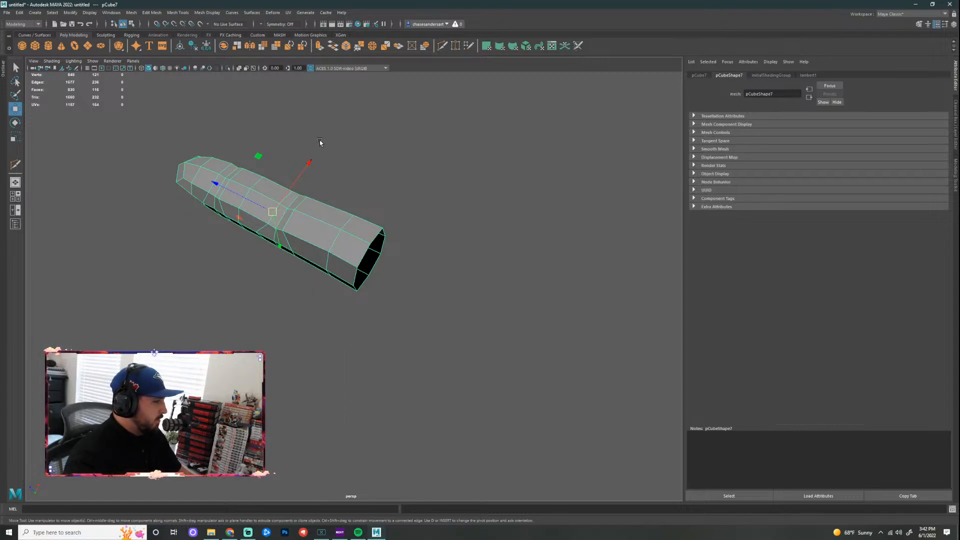
{"action": "right_click", "coordinate": [306, 231]}
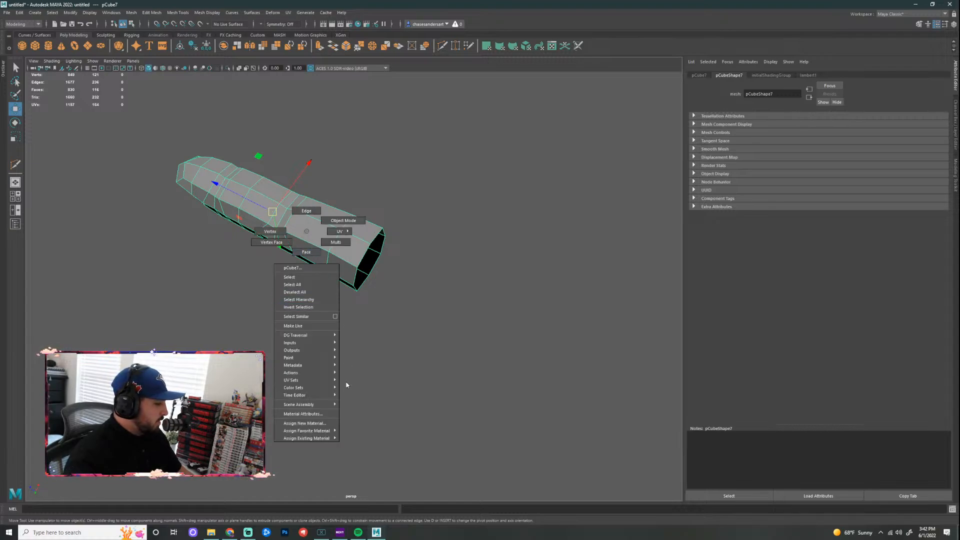
{"action": "mouse_move", "coordinate": [328, 441]}
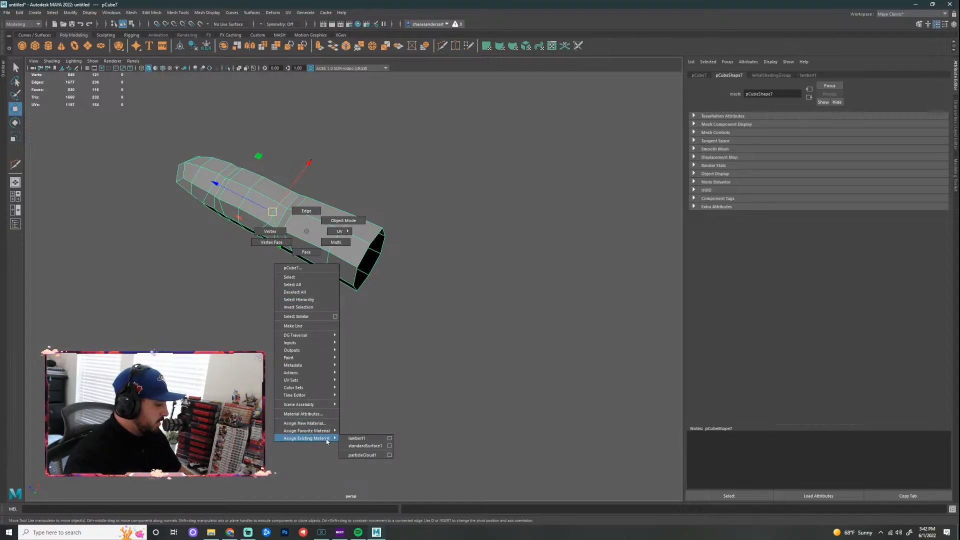
{"action": "left_click", "coordinate": [364, 439]}
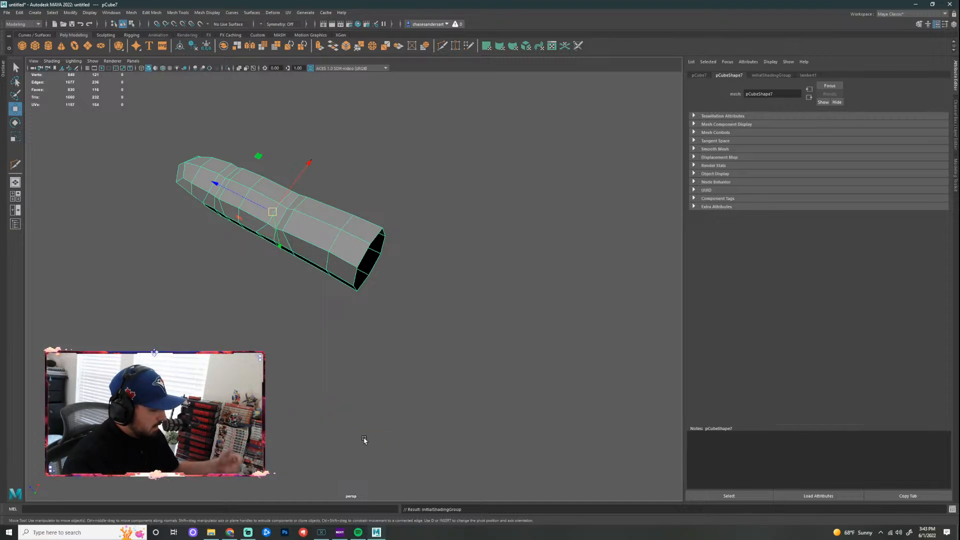
{"action": "scroll", "coordinate": [275, 274], "scroll_direction": "down", "scroll_amount": 4}
{"action": "left_click", "coordinate": [256, 313]}
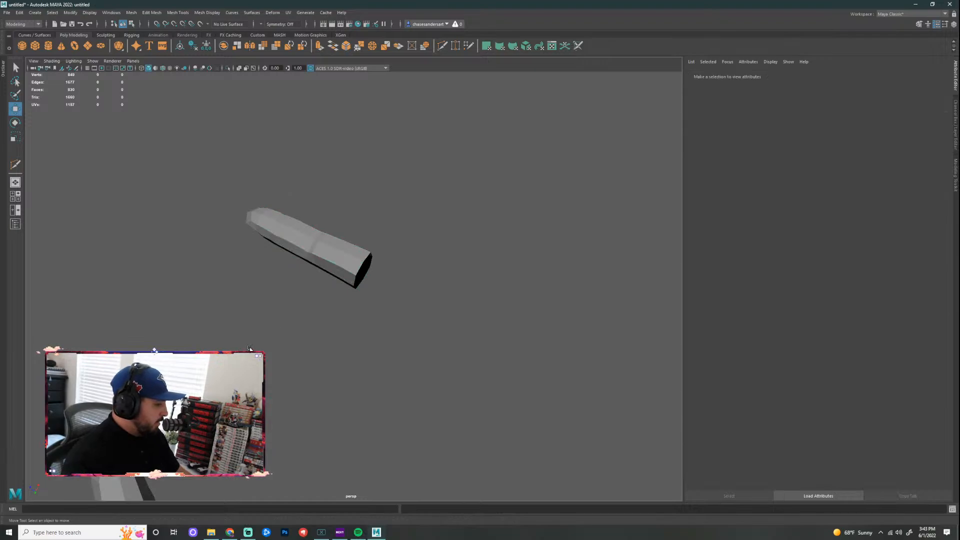
Step: Examine the hand's fingers, palm and thumb in smooth mesh preview, then return to the unsmoothed low-poly display
{"action": "left_click_drag", "start_coordinate": [222, 347], "coordinate": [327, 187], "text": "alt"}
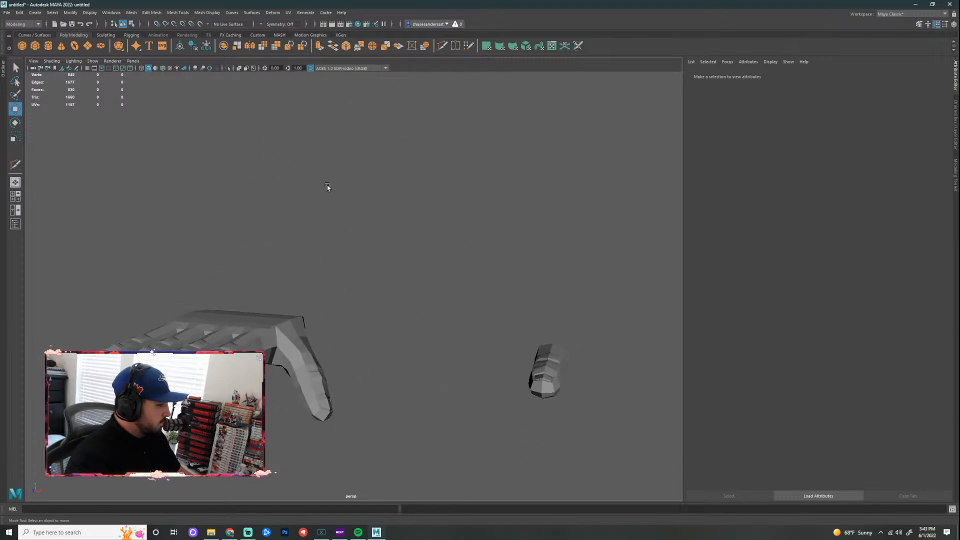
{"action": "left_click", "coordinate": [279, 340]}
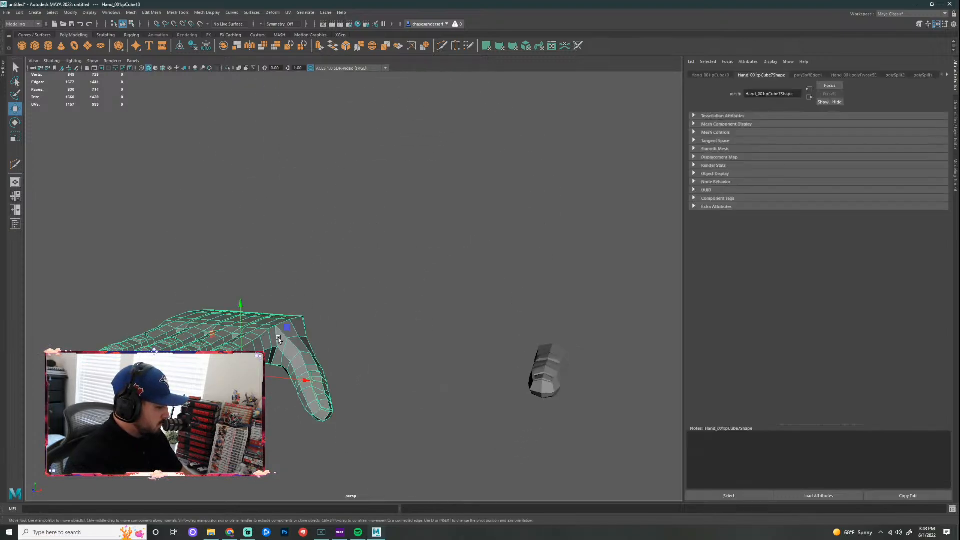
{"action": "left_click", "coordinate": [360, 350]}
{"action": "scroll", "coordinate": [356, 355], "scroll_direction": "up", "scroll_amount": 3}
{"action": "left_click_drag", "start_coordinate": [346, 340], "coordinate": [517, 227], "text": "alt"}
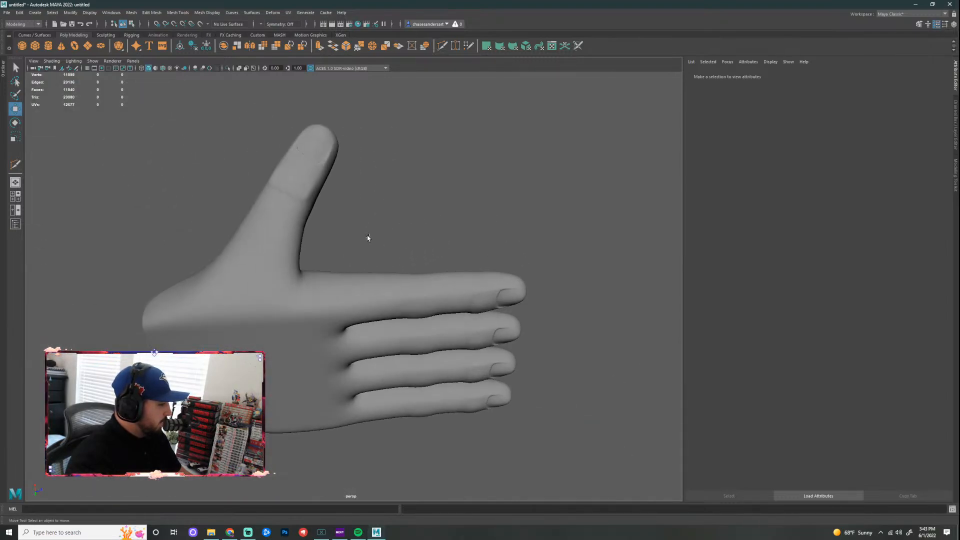
{"action": "left_click_drag", "start_coordinate": [368, 238], "coordinate": [401, 280], "text": "alt"}
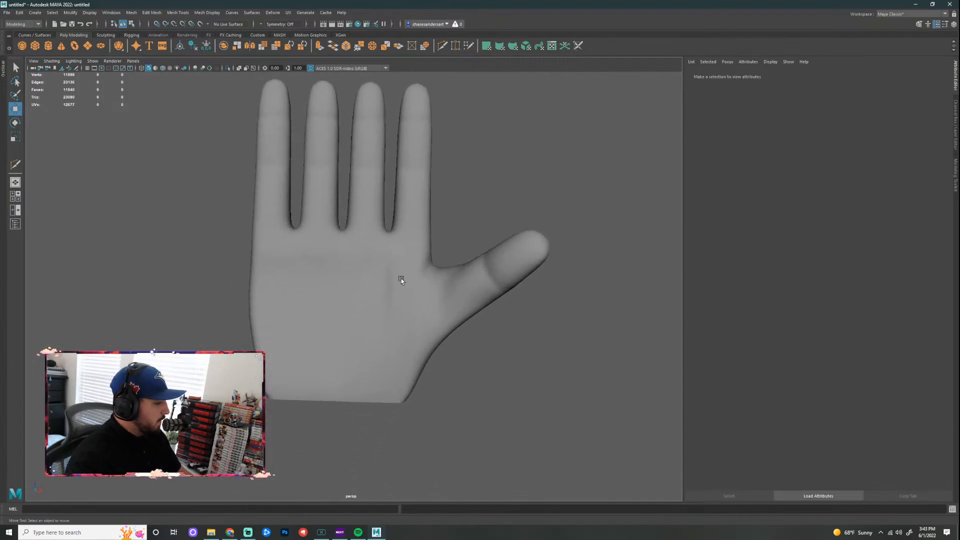
{"action": "left_click", "coordinate": [401, 280]}
{"action": "left_click_drag", "start_coordinate": [471, 390], "coordinate": [407, 340], "text": "alt"}
{"action": "scroll", "coordinate": [325, 337], "scroll_direction": "up", "scroll_amount": 2}
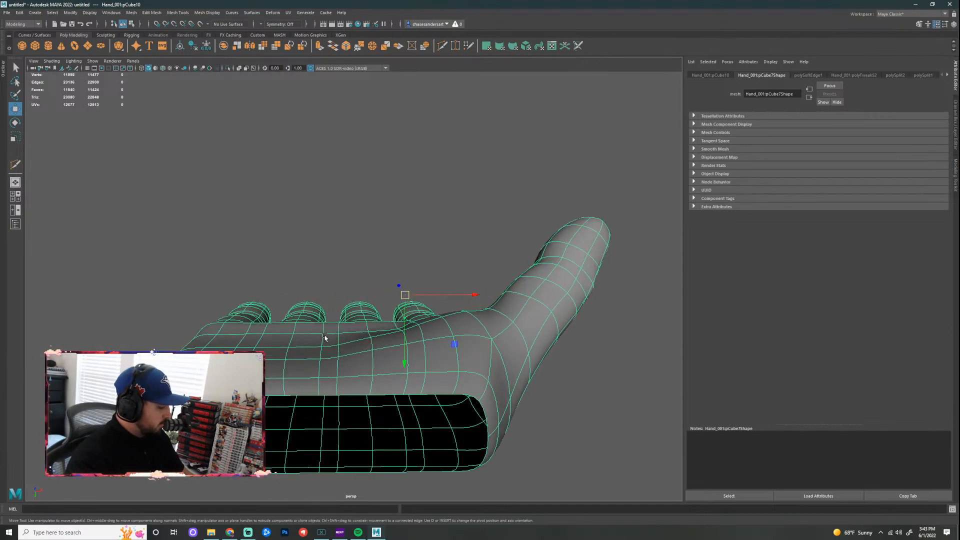
{"action": "key", "text": "1"}
Step: In vertex mode, raise the pair of palm vertices on the little-finger side, just below the finger bases
{"action": "scroll", "coordinate": [343, 354], "scroll_direction": "up", "scroll_amount": 5}
{"action": "right_click_drag", "start_coordinate": [192, 325], "coordinate": [192, 353]}
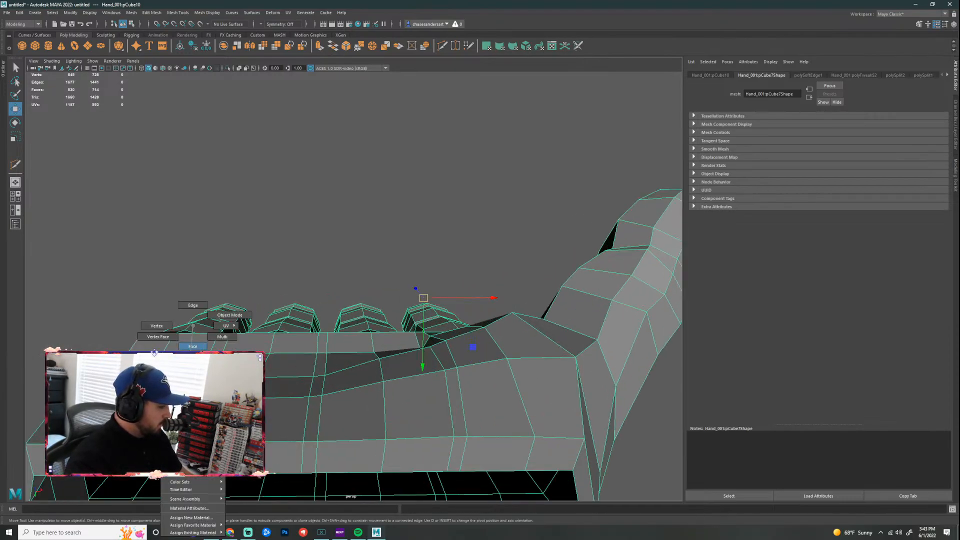
{"action": "right_click_drag", "start_coordinate": [166, 323], "coordinate": [167, 324]}
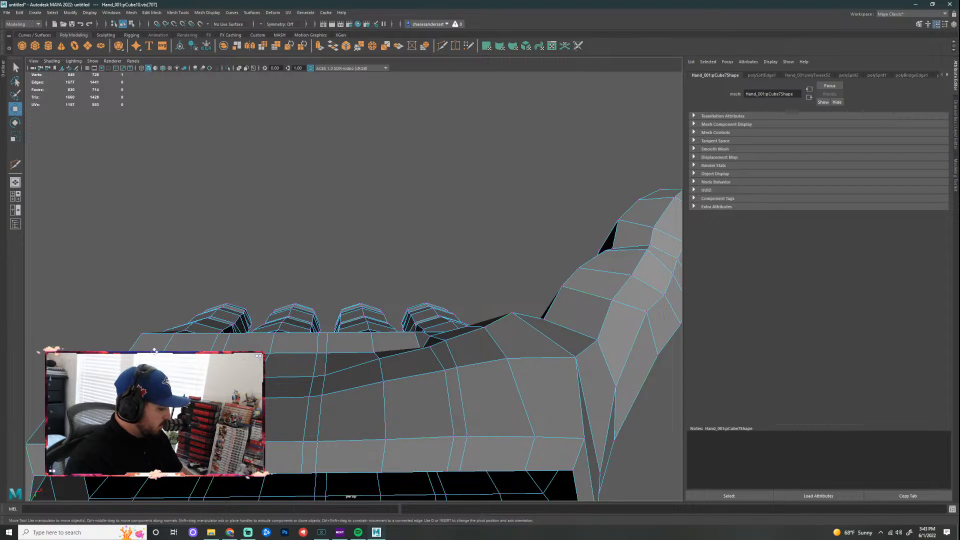
{"action": "key", "text": "b"}
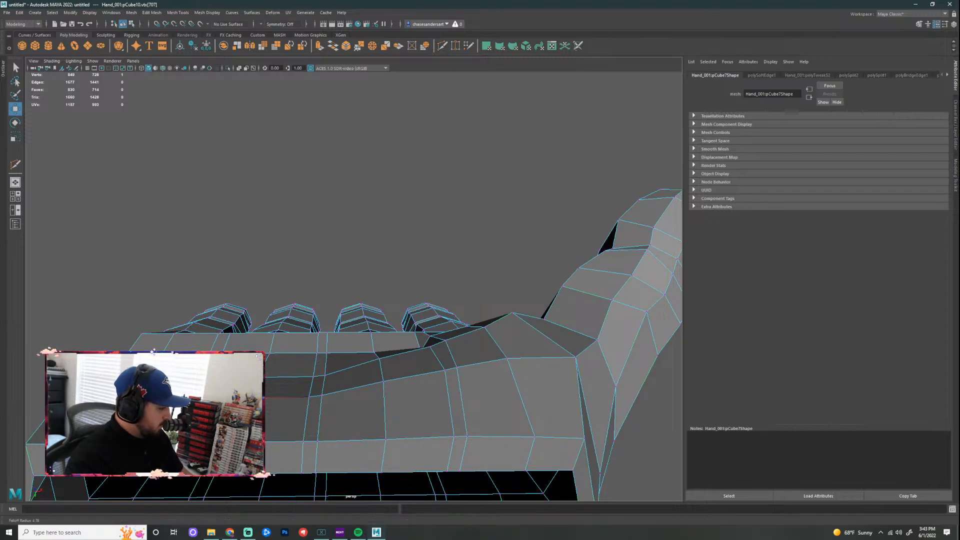
{"action": "mouse_move", "coordinate": [240, 377]}
{"action": "left_mouse_down"}
{"action": "mouse_move", "coordinate": [270, 377]}
{"action": "mouse_move", "coordinate": [260, 377]}
{"action": "left_mouse_up"}
{"action": "left_click_drag", "start_coordinate": [300, 335], "coordinate": [304, 354], "text": "alt"}
{"action": "left_click", "coordinate": [251, 295]}
{"action": "left_click_drag", "start_coordinate": [251, 295], "coordinate": [293, 333], "text": "alt"}
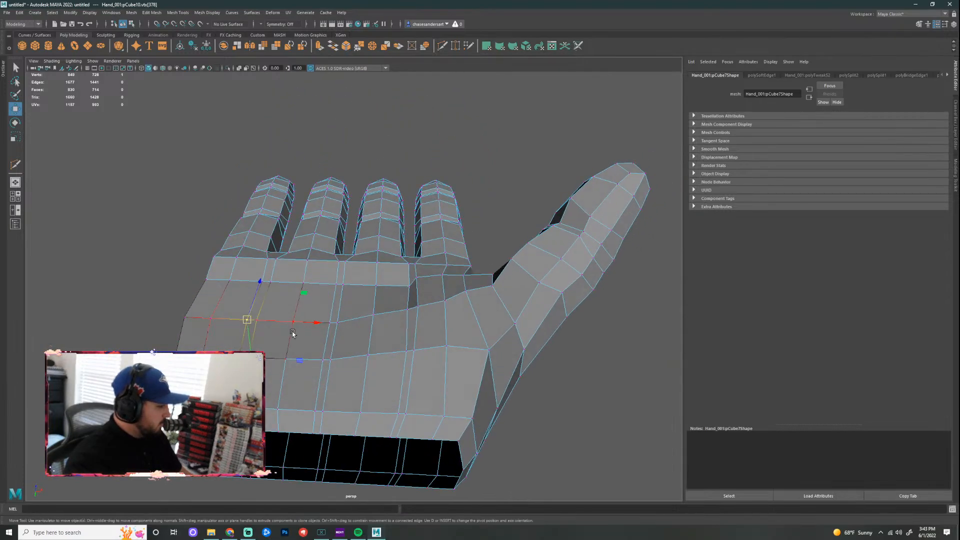
{"action": "left_click", "coordinate": [241, 359], "text": "shift"}
{"action": "left_click_drag", "start_coordinate": [289, 370], "coordinate": [265, 334], "text": "alt"}
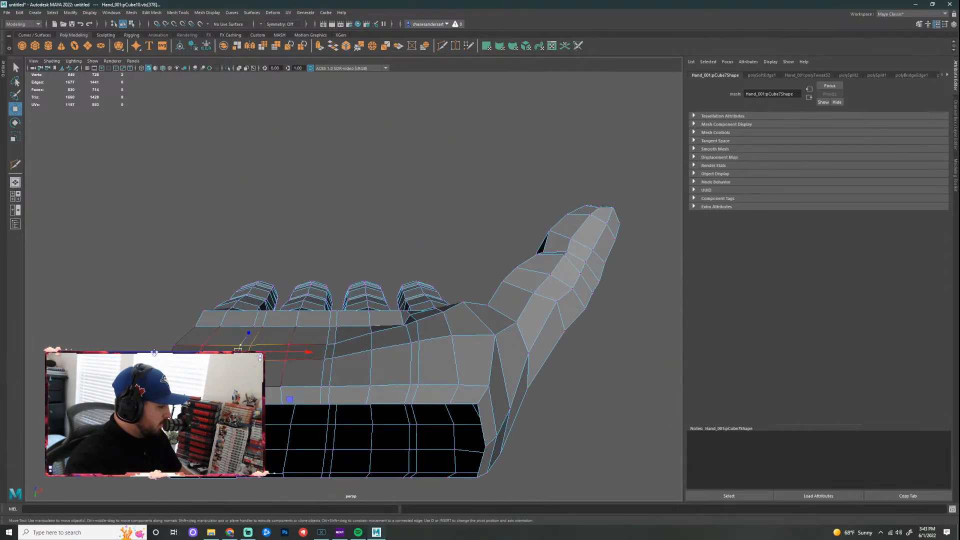
Step: Adjust the heights of the neighbouring palm vertices on both sides of the raised pair to round the palm's surface
{"action": "left_click", "coordinate": [284, 355]}
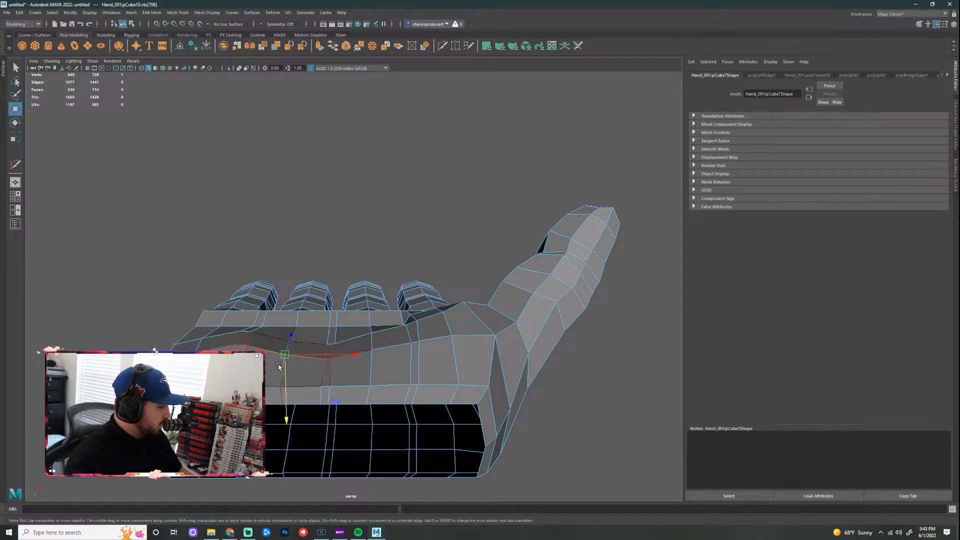
{"action": "left_click", "coordinate": [289, 337]}
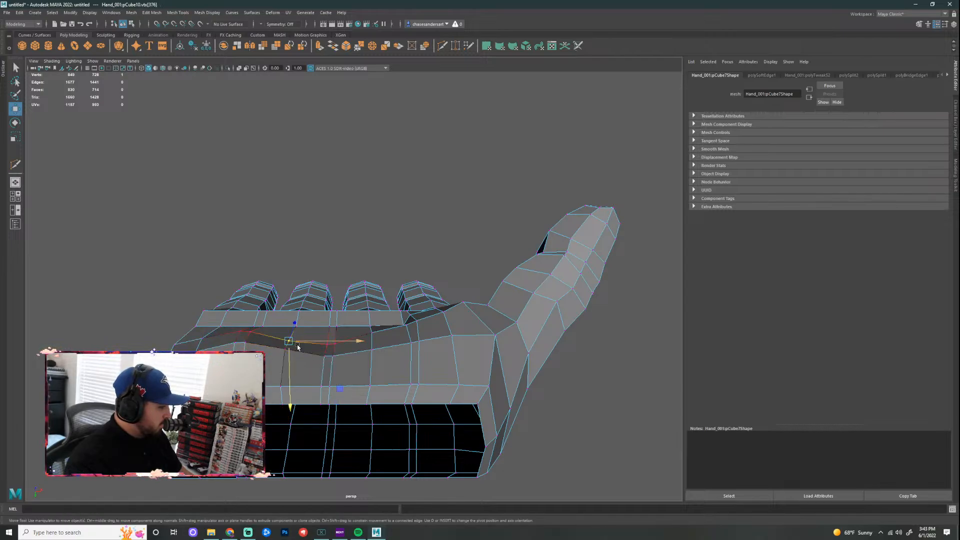
{"action": "left_click", "coordinate": [319, 369]}
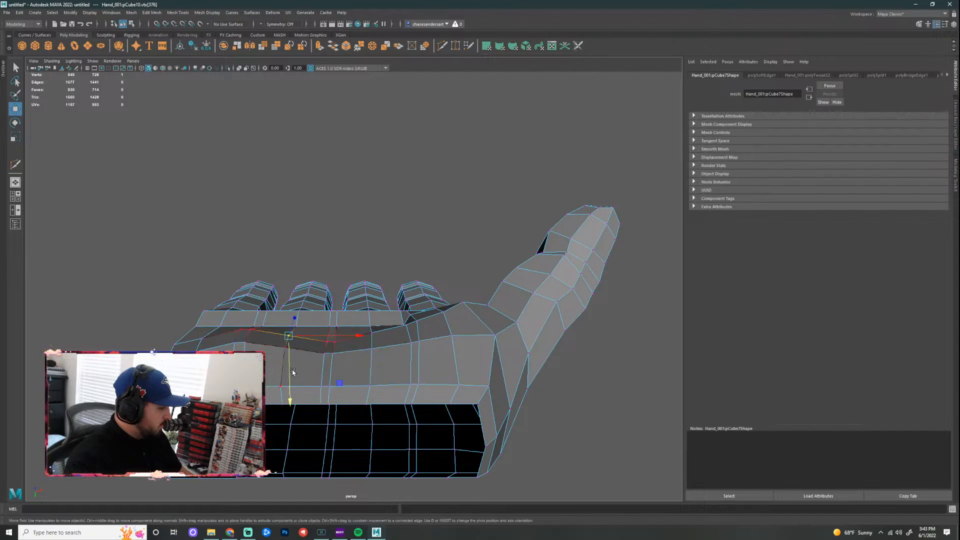
{"action": "left_click", "coordinate": [288, 370]}
{"action": "left_click", "coordinate": [195, 348]}
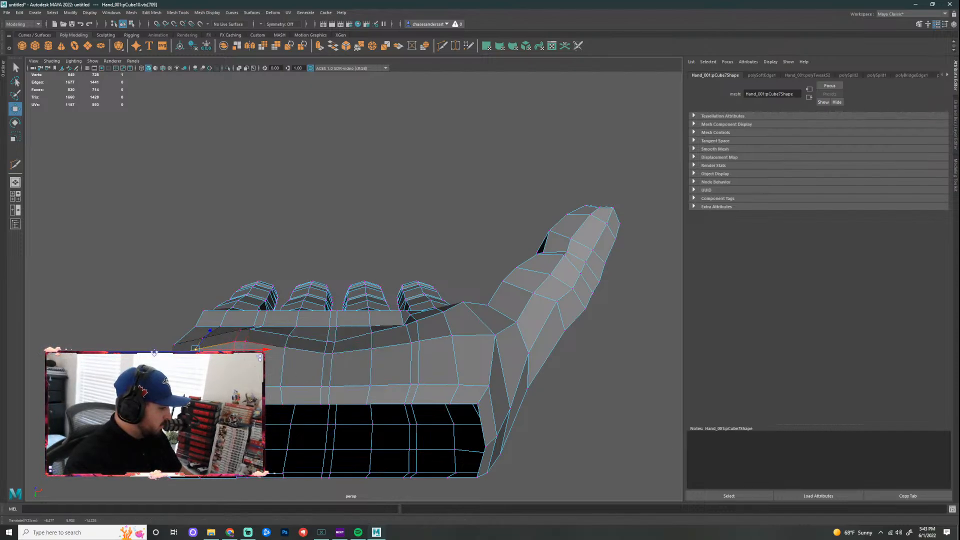
{"action": "left_click", "coordinate": [202, 338]}
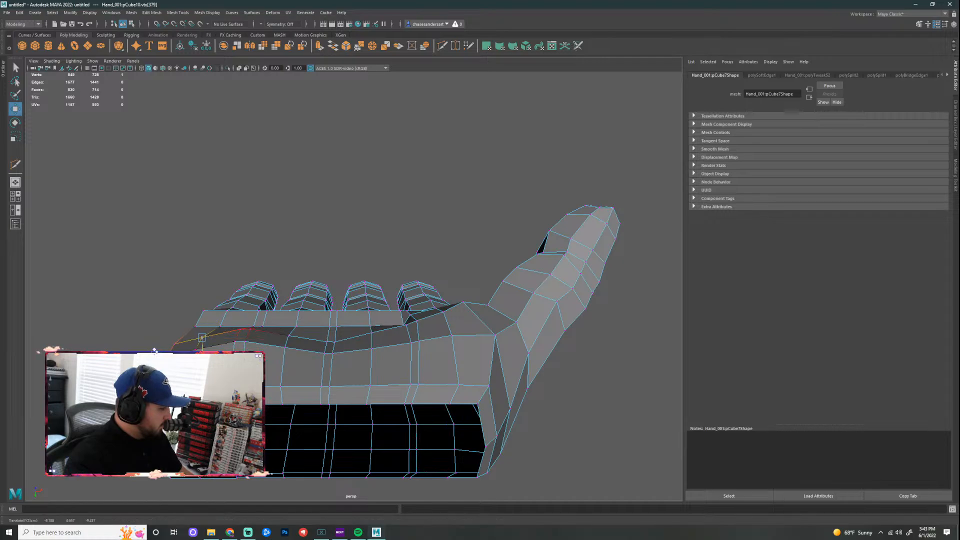
Step: Adjust the height of the vertex at the little-finger end of the palm crease, near the hand's outer edge
{"action": "scroll", "coordinate": [330, 369], "scroll_direction": "down", "scroll_amount": 2}
{"action": "left_click_drag", "start_coordinate": [326, 371], "coordinate": [435, 353], "text": "alt"}
{"action": "left_click", "coordinate": [534, 311]}
{"action": "scroll", "coordinate": [335, 349], "scroll_direction": "up", "scroll_amount": 6}
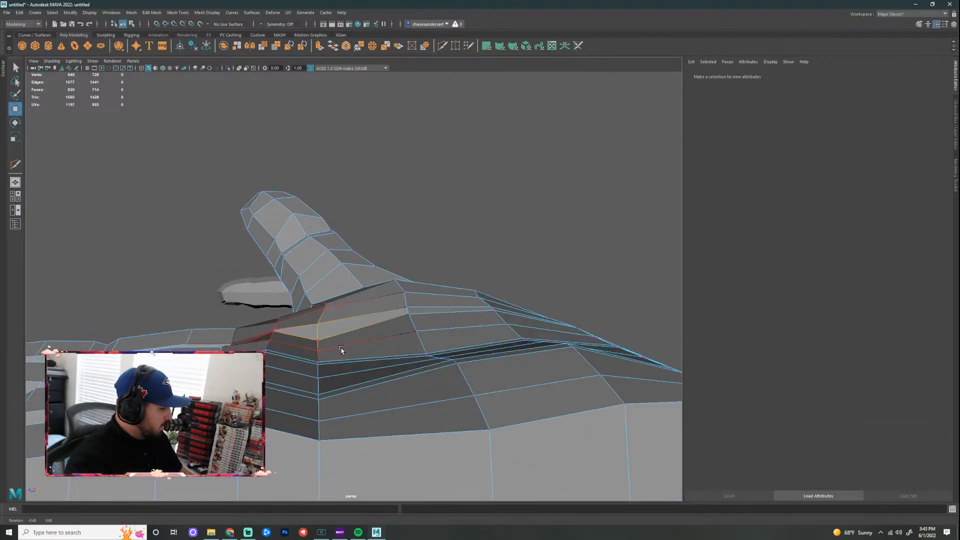
{"action": "middle_click_drag", "start_coordinate": [340, 351], "coordinate": [344, 343], "text": "alt"}
{"action": "left_click_drag", "start_coordinate": [344, 343], "coordinate": [322, 380], "text": "alt"}
{"action": "left_click", "coordinate": [320, 355]}
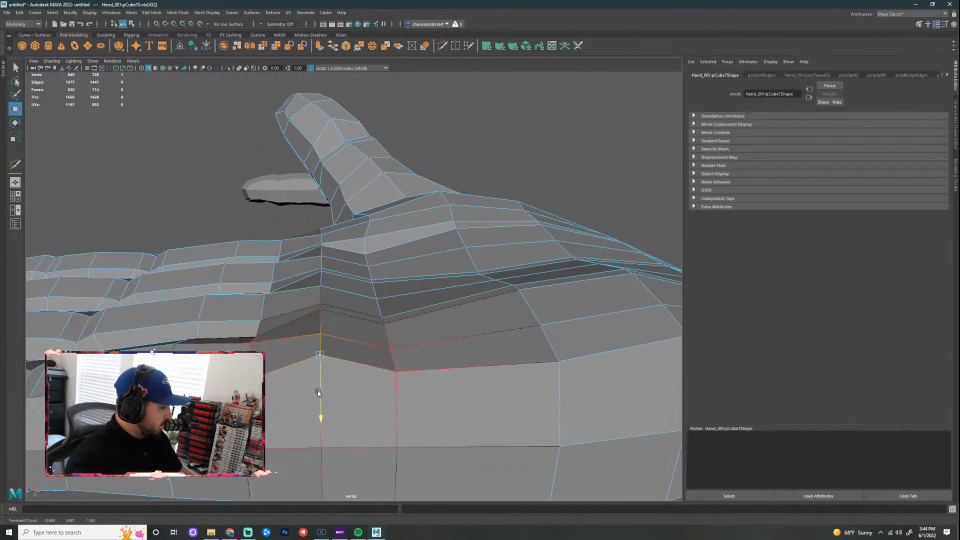
Step: Even out the crease vertices below the index finger and move them toward the fingers, in line with the rest of the row
{"action": "mouse_move", "coordinate": [367, 256]}
{"action": "left_mouse_down", "text": "alt"}
{"action": "mouse_move", "coordinate": [302, 272]}
{"action": "mouse_move", "coordinate": [372, 261]}
{"action": "left_mouse_up", "text": "alt"}
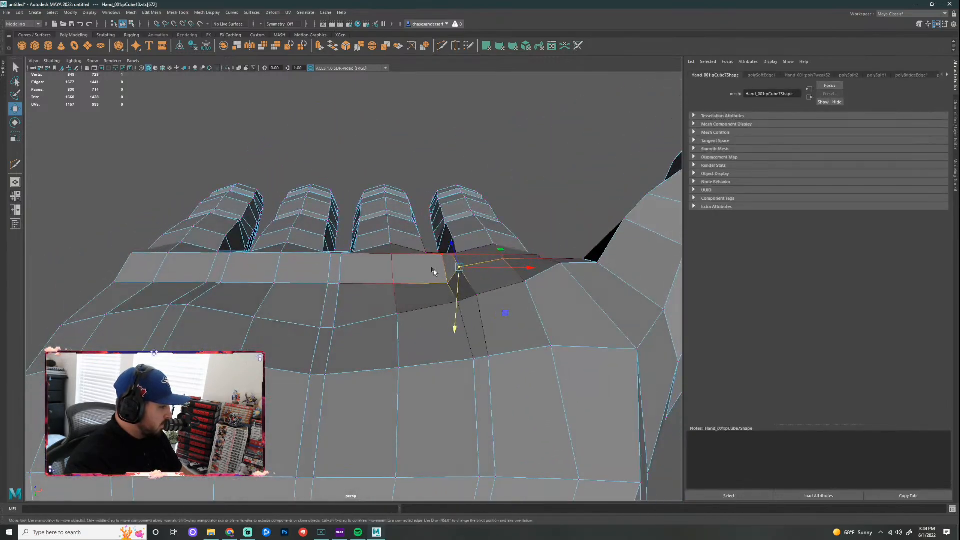
{"action": "left_click", "coordinate": [446, 284]}
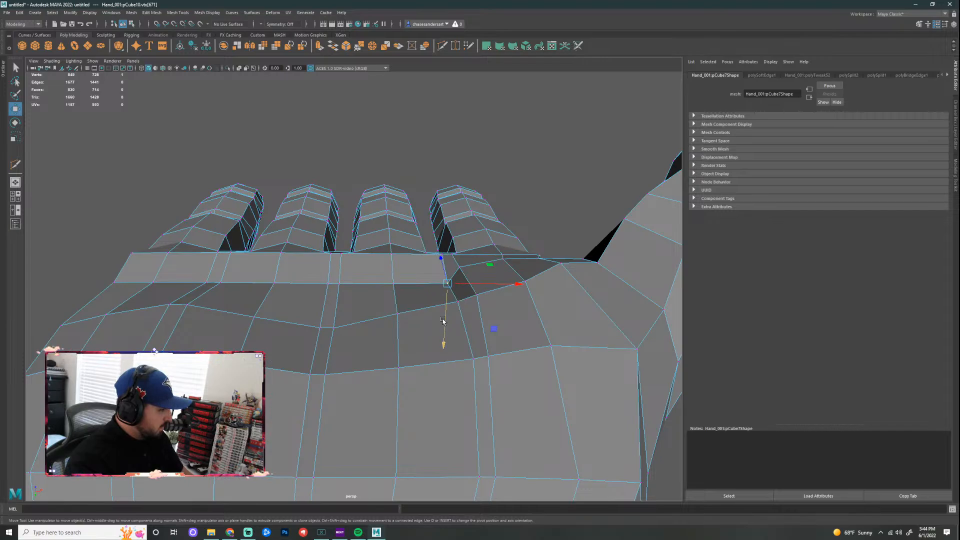
{"action": "left_click_drag", "start_coordinate": [506, 272], "coordinate": [414, 303], "text": "alt"}
{"action": "left_click", "coordinate": [399, 295]}
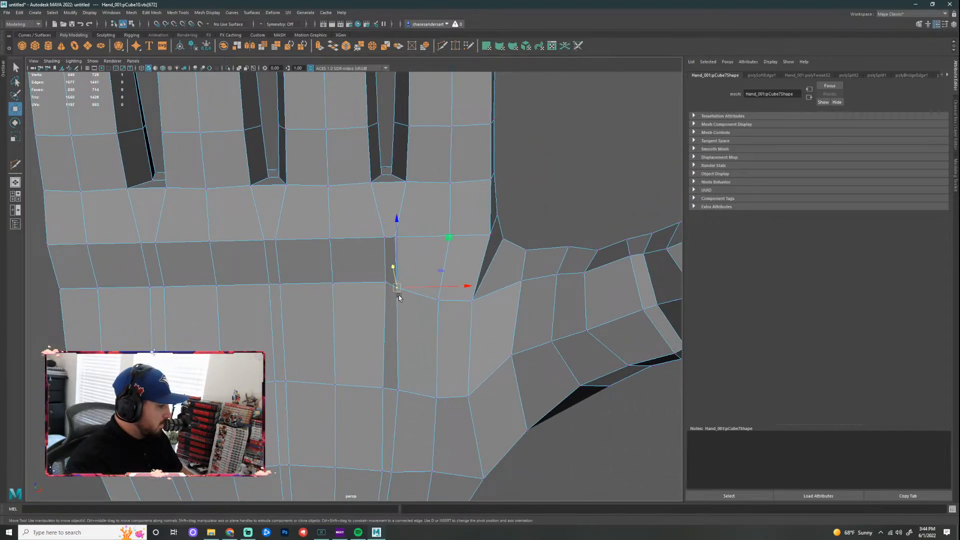
{"action": "left_click", "coordinate": [439, 298]}
{"action": "key", "text": "Right"}
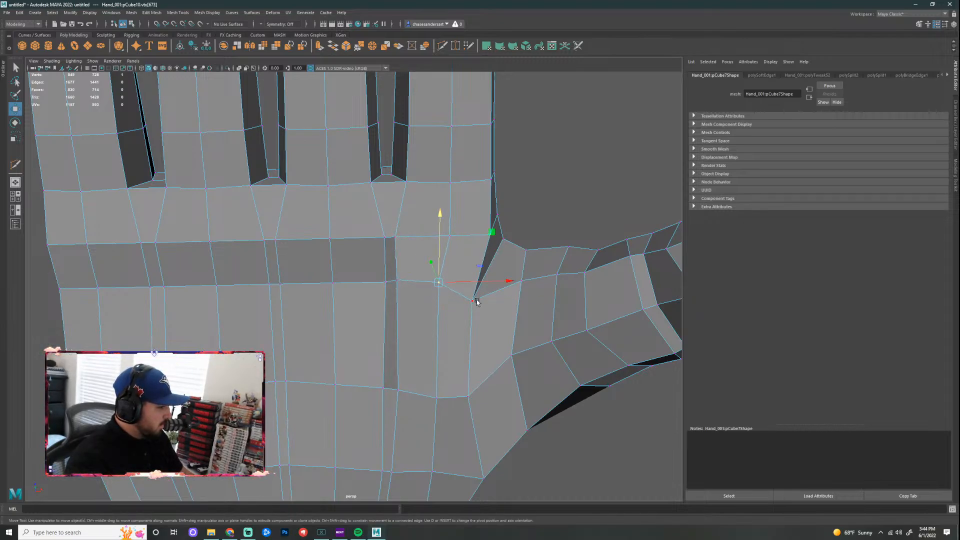
{"action": "left_click_drag", "start_coordinate": [474, 235], "coordinate": [479, 213]}
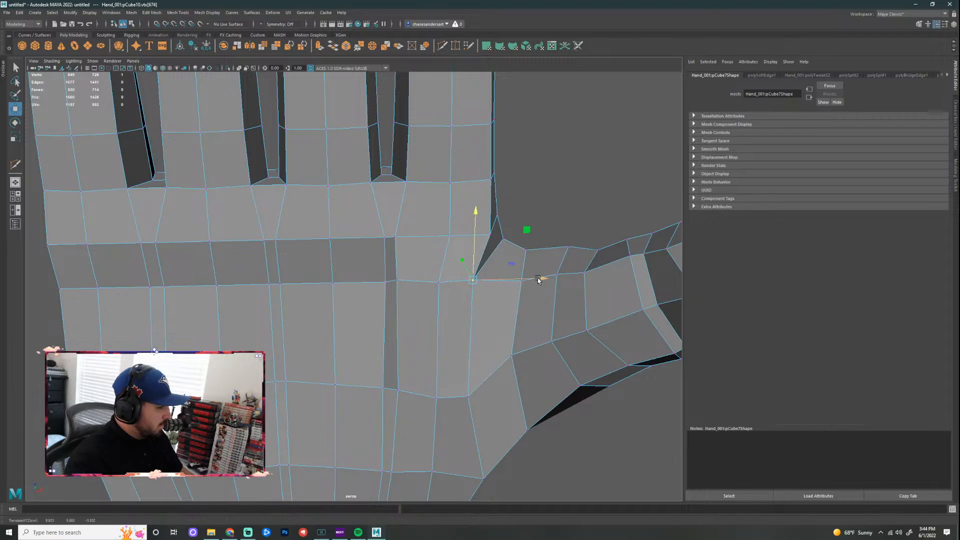
{"action": "left_click_drag", "start_coordinate": [538, 278], "coordinate": [547, 278]}
Step: Fine-tune individual vertices along the crease where the palm meets the finger bases, starting below the index finger
{"action": "left_click_drag", "start_coordinate": [450, 300], "coordinate": [424, 278], "text": "alt"}
{"action": "left_click", "coordinate": [373, 253]}
{"action": "left_click", "coordinate": [402, 233]}
{"action": "left_click", "coordinate": [423, 234]}
{"action": "left_click_drag", "start_coordinate": [428, 203], "coordinate": [313, 315], "text": "alt"}
{"action": "left_click", "coordinate": [320, 283]}
{"action": "left_click", "coordinate": [314, 292]}
{"action": "left_click_drag", "start_coordinate": [327, 305], "coordinate": [315, 327], "text": "alt"}
{"action": "left_click", "coordinate": [315, 303]}
Step: Slightly raise the remaining crease vertices from the middle finger across to the little finger and clear the selection
{"action": "left_click", "coordinate": [391, 279]}
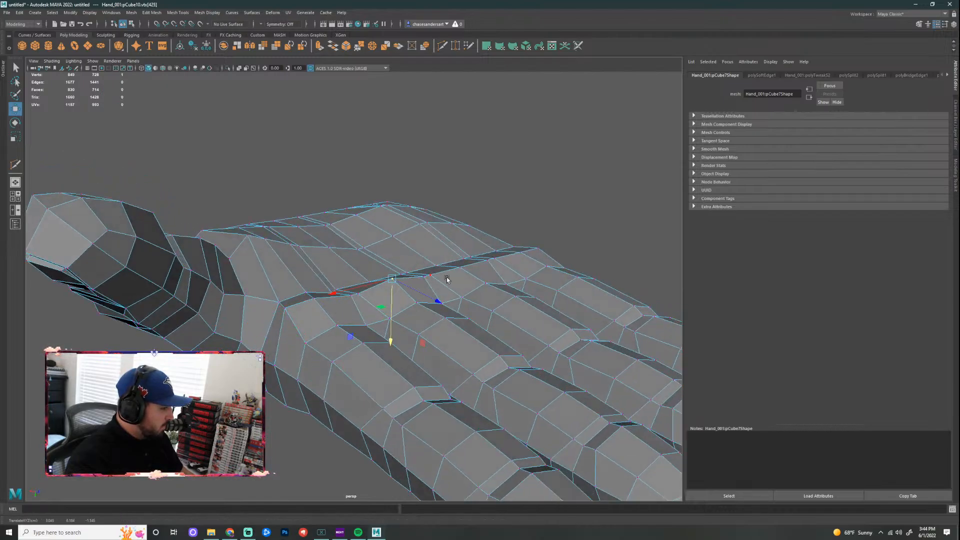
{"action": "left_click", "coordinate": [462, 266]}
{"action": "left_click_drag", "start_coordinate": [455, 297], "coordinate": [455, 288]}
{"action": "left_click", "coordinate": [519, 252]}
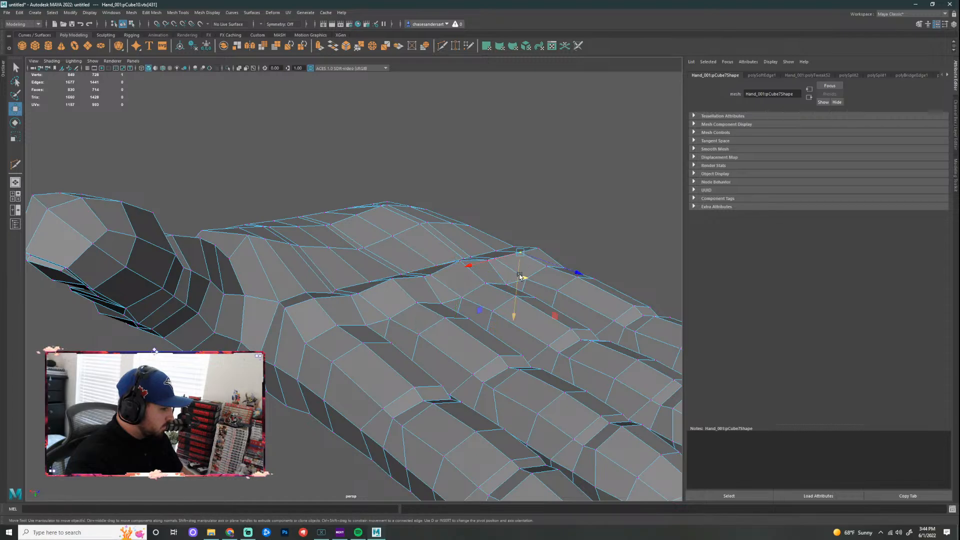
{"action": "left_click_drag", "start_coordinate": [519, 275], "coordinate": [517, 274]}
{"action": "left_click", "coordinate": [615, 192]}
{"action": "left_click_drag", "start_coordinate": [615, 193], "coordinate": [428, 272], "text": "alt"}
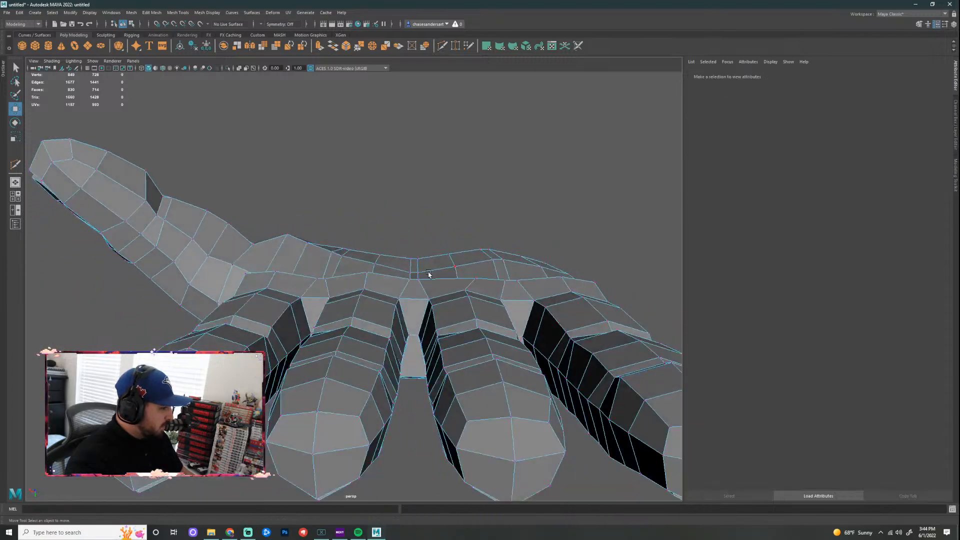
Step: Fine-tune the height of the crease vertices around the base of the ring finger and the gaps on both sides of it
{"action": "left_click", "coordinate": [409, 279]}
{"action": "left_click_drag", "start_coordinate": [406, 313], "coordinate": [406, 316]}
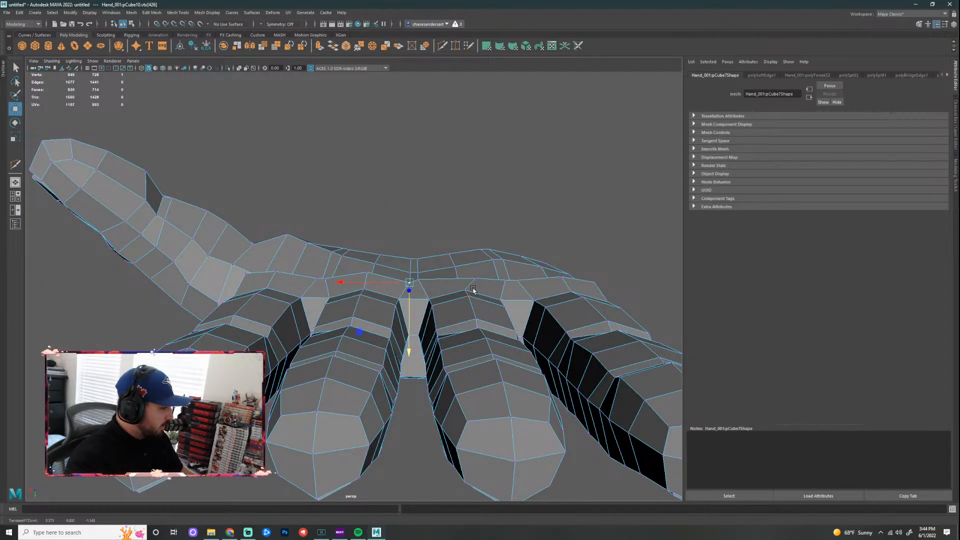
{"action": "left_click", "coordinate": [503, 281]}
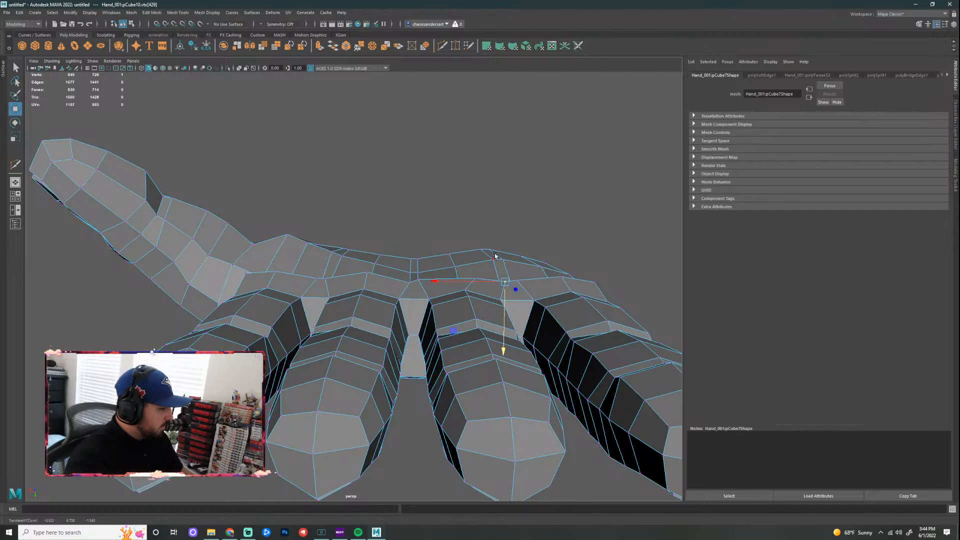
{"action": "left_click_drag", "start_coordinate": [494, 256], "coordinate": [485, 300], "text": "alt"}
{"action": "left_click", "coordinate": [475, 298]}
{"action": "left_click_drag", "start_coordinate": [411, 291], "coordinate": [387, 287], "text": "ctrl+shift"}
{"action": "left_click", "coordinate": [596, 262]}
{"action": "left_click_drag", "start_coordinate": [597, 262], "coordinate": [460, 308], "text": "alt"}
{"action": "left_click", "coordinate": [461, 274]}
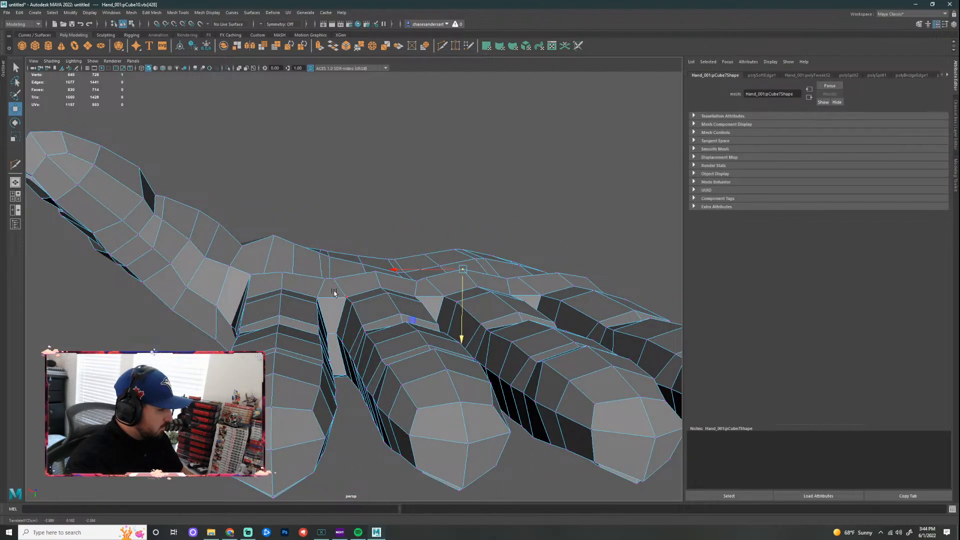
Step: Slightly raise the crease vertices at the base of the index finger, including the one beside the middle finger, and clear the selection
{"action": "left_click", "coordinate": [283, 275]}
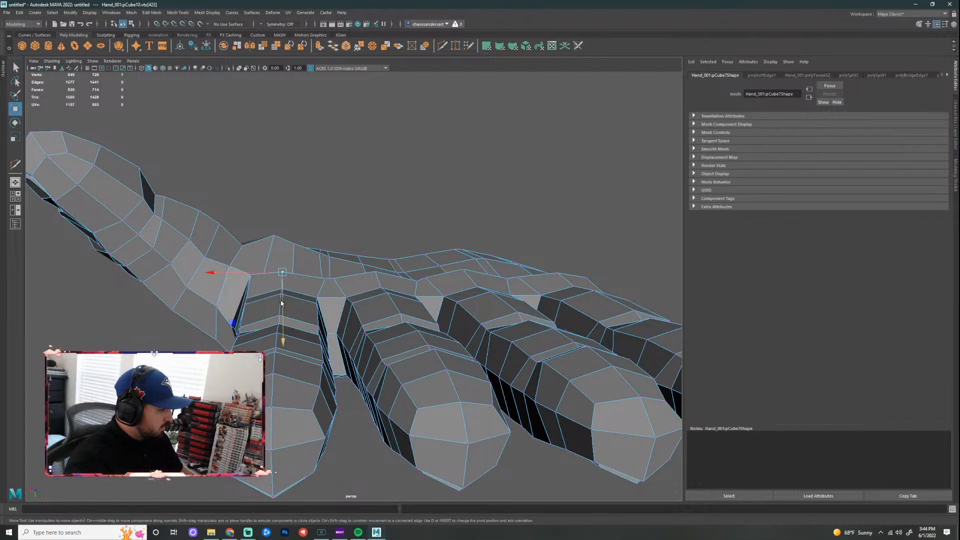
{"action": "left_click", "coordinate": [250, 276]}
{"action": "left_click", "coordinate": [324, 279]}
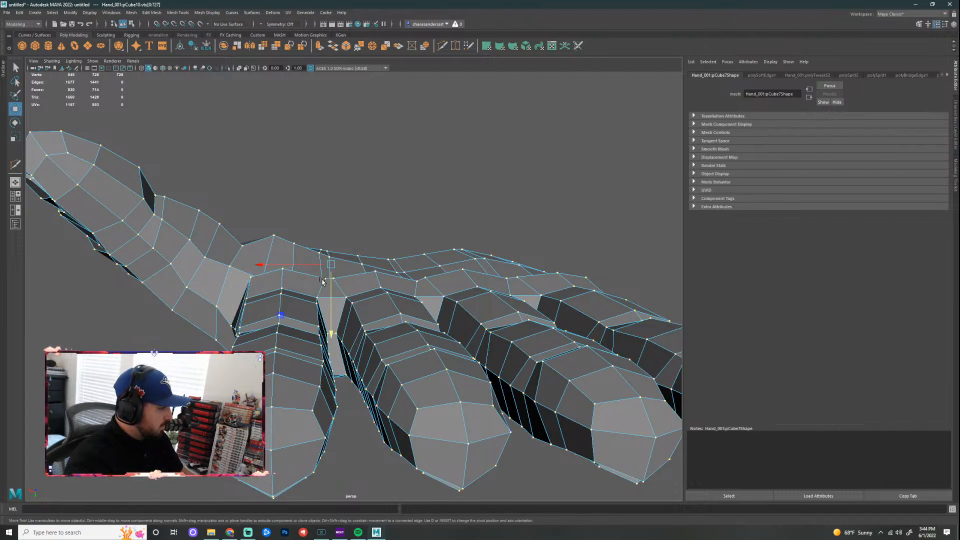
{"action": "left_click", "coordinate": [321, 279]}
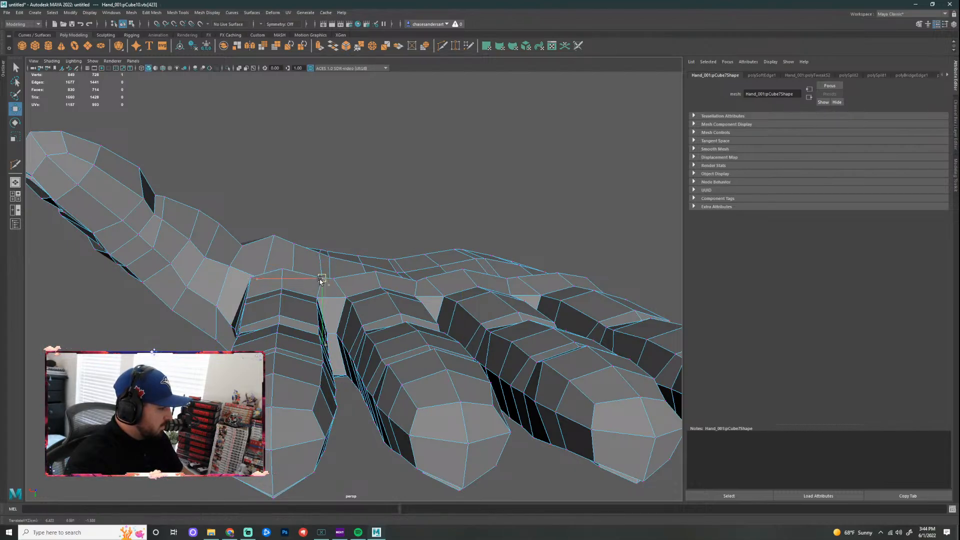
{"action": "left_click", "coordinate": [282, 270]}
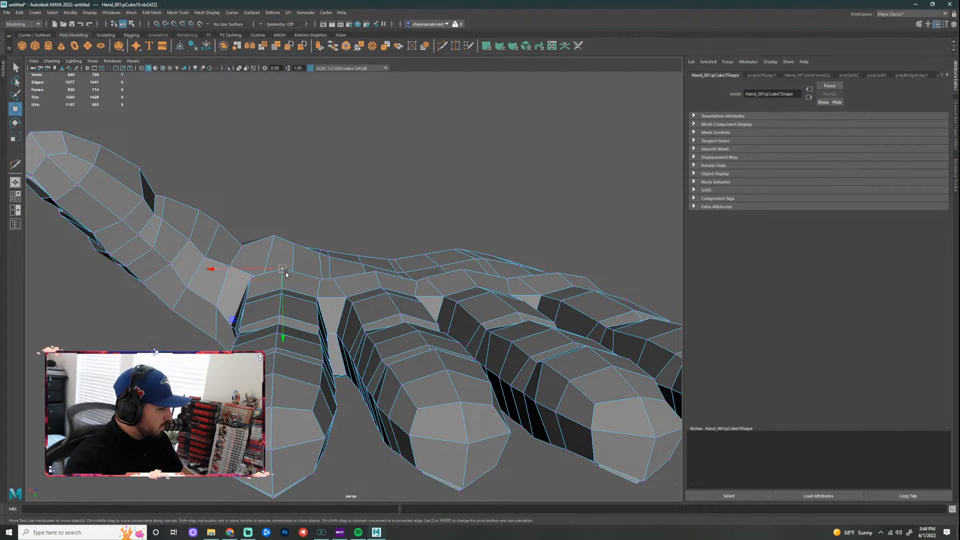
{"action": "left_click", "coordinate": [460, 201]}
Step: Adjust the height of the crease vertices at the base of the little finger, from the ring-finger gap to the outer corner
{"action": "left_click_drag", "start_coordinate": [460, 201], "coordinate": [347, 210], "text": "alt"}
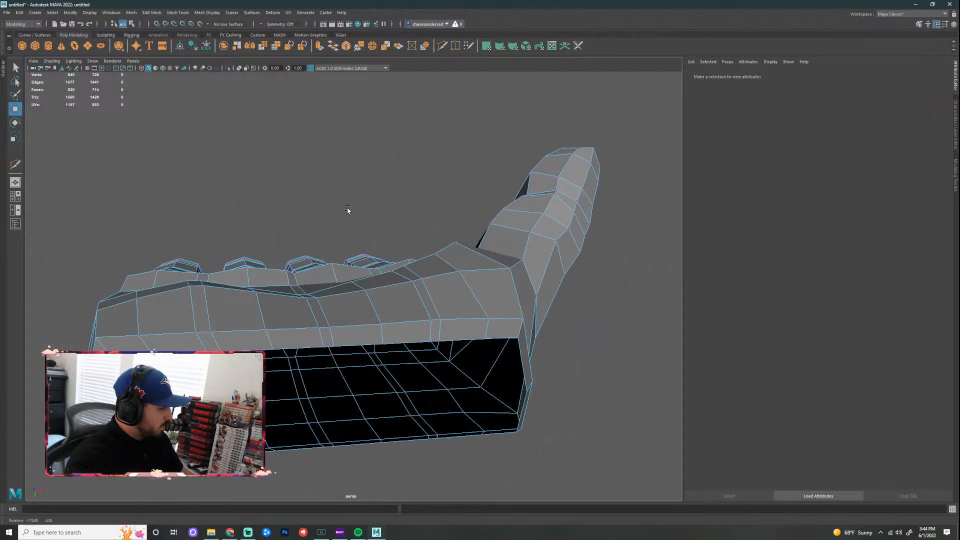
{"action": "scroll", "coordinate": [339, 210], "scroll_direction": "up", "scroll_amount": 4}
{"action": "left_click", "coordinate": [295, 306]}
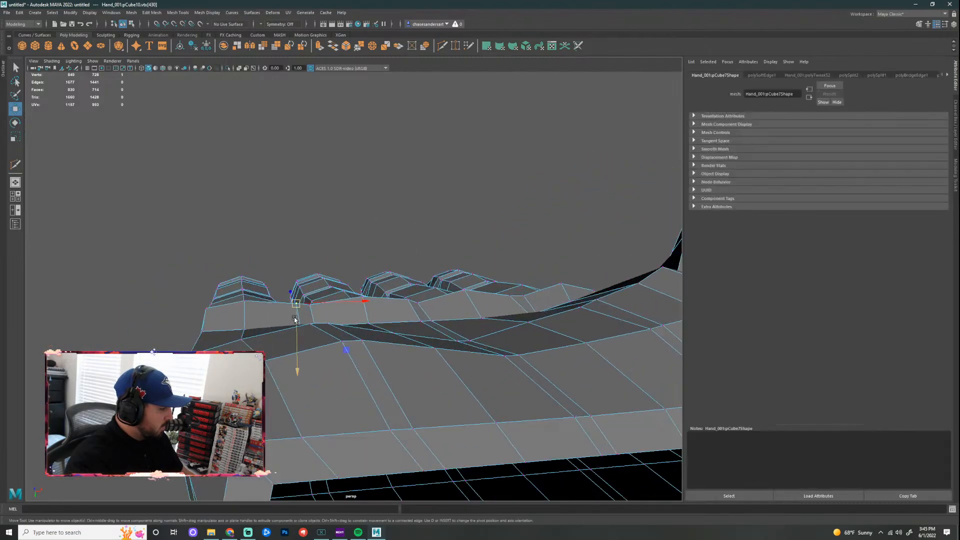
{"action": "left_click_drag", "start_coordinate": [295, 319], "coordinate": [243, 316]}
{"action": "left_click", "coordinate": [246, 303]}
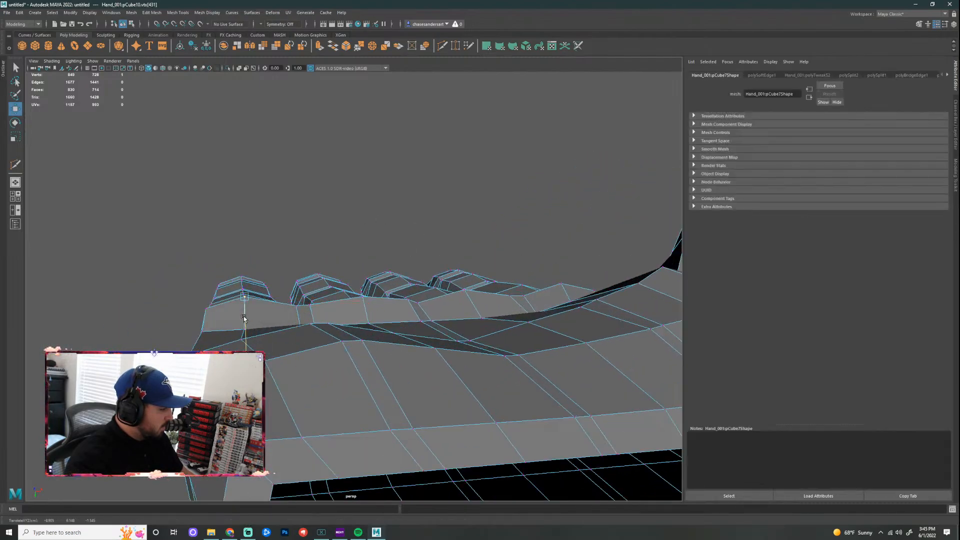
{"action": "left_click", "coordinate": [208, 310]}
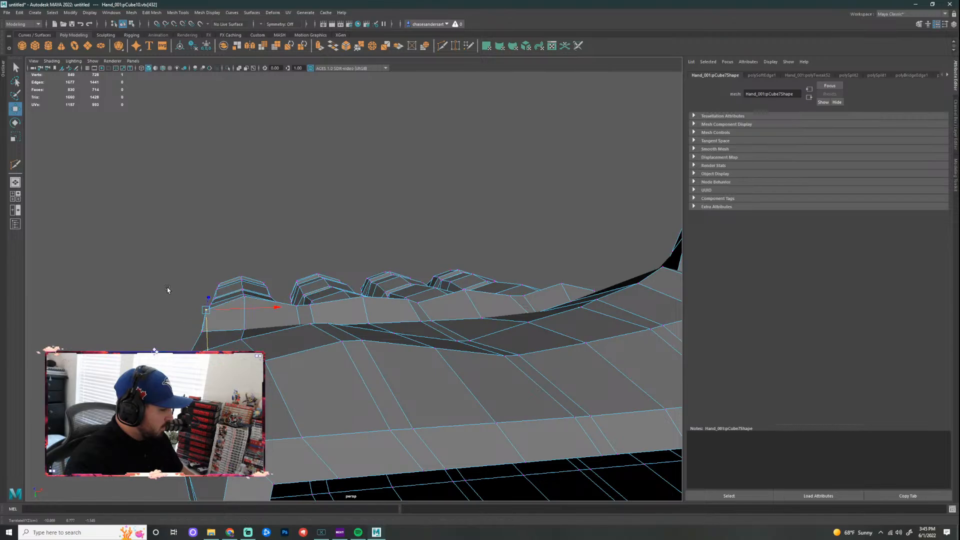
Step: Move the outer corner vertex of the crease below the little finger slightly outward and clear the selection
{"action": "left_click_drag", "start_coordinate": [168, 290], "coordinate": [178, 315], "text": "alt"}
{"action": "middle_click_drag", "start_coordinate": [218, 323], "coordinate": [448, 298], "text": "alt"}
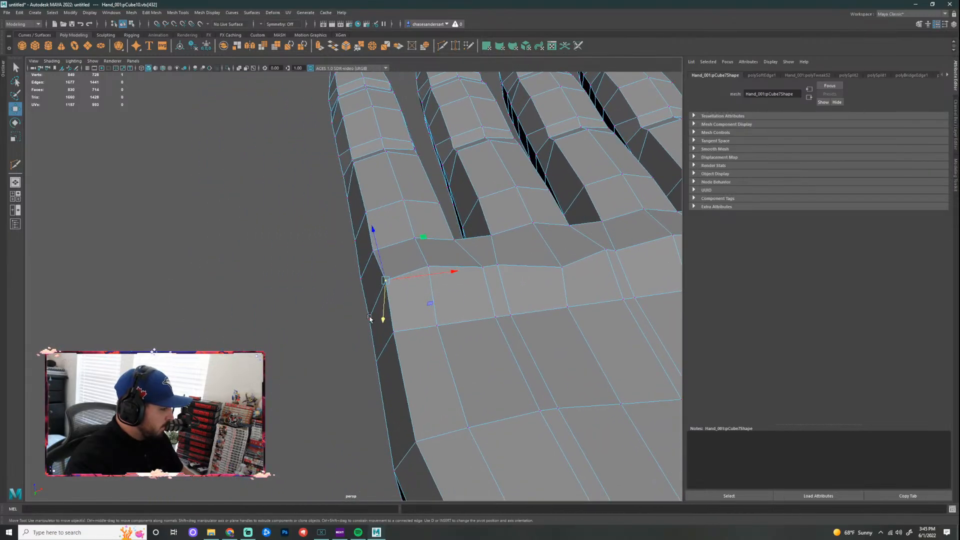
{"action": "left_click_drag", "start_coordinate": [369, 318], "coordinate": [490, 300], "text": "alt"}
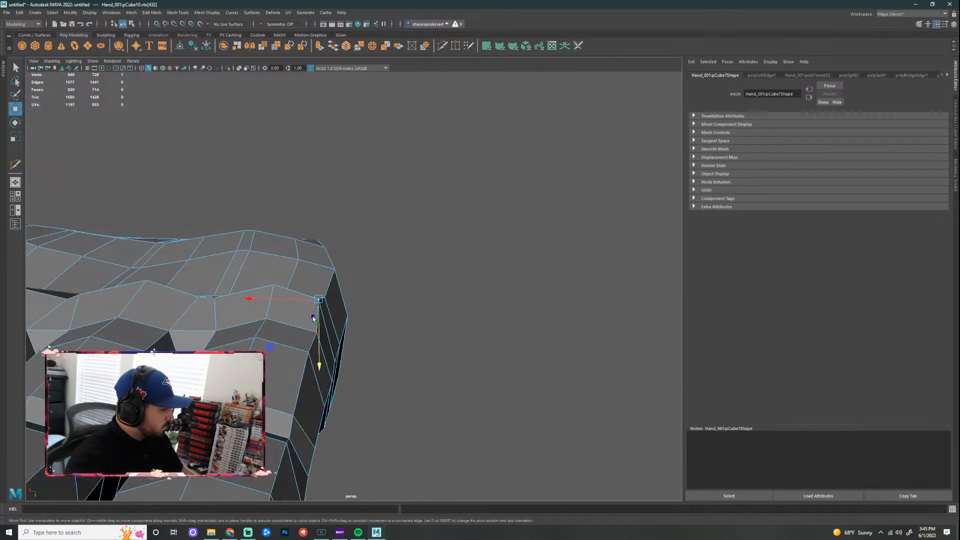
{"action": "left_click_drag", "start_coordinate": [247, 301], "coordinate": [254, 301]}
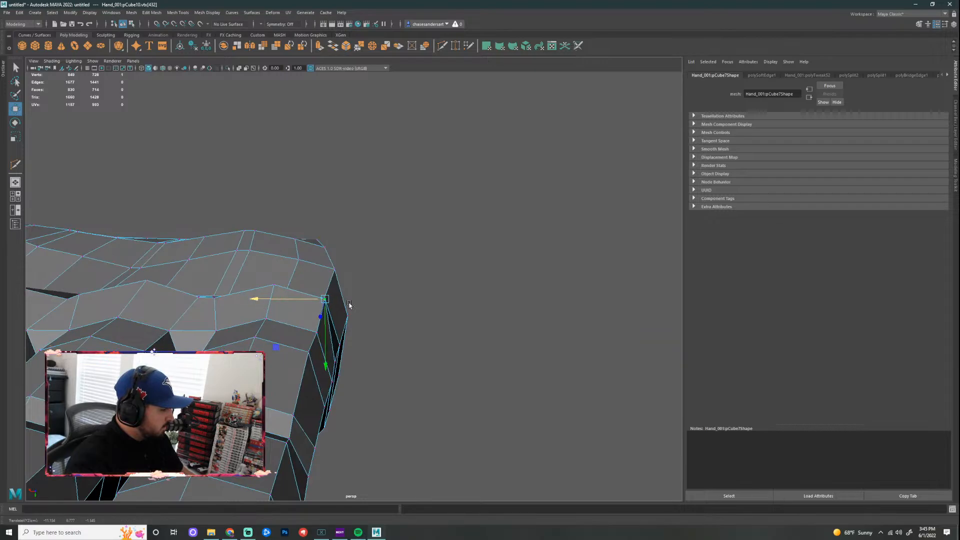
{"action": "left_click", "coordinate": [415, 283]}
Step: Move the crease's end vertex beside the index finger outward toward the thumb and clear the selection
{"action": "scroll", "coordinate": [416, 283], "scroll_direction": "down", "scroll_amount": 2}
{"action": "middle_click_drag", "start_coordinate": [415, 283], "coordinate": [698, 283], "text": "alt"}
{"action": "scroll", "coordinate": [348, 300], "scroll_direction": "up", "scroll_amount": 2}
{"action": "left_click", "coordinate": [279, 291]}
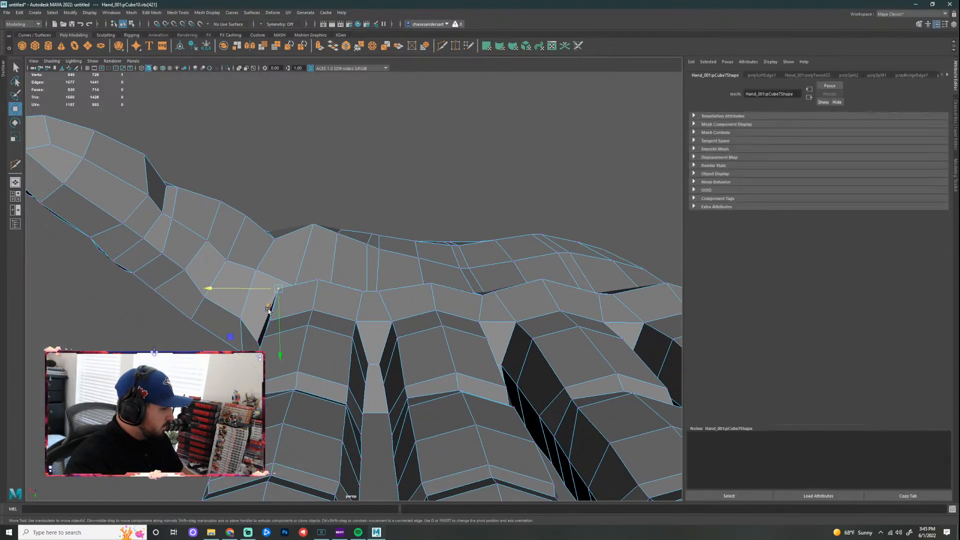
{"action": "left_click_drag", "start_coordinate": [245, 289], "coordinate": [225, 291]}
{"action": "left_click", "coordinate": [462, 190]}
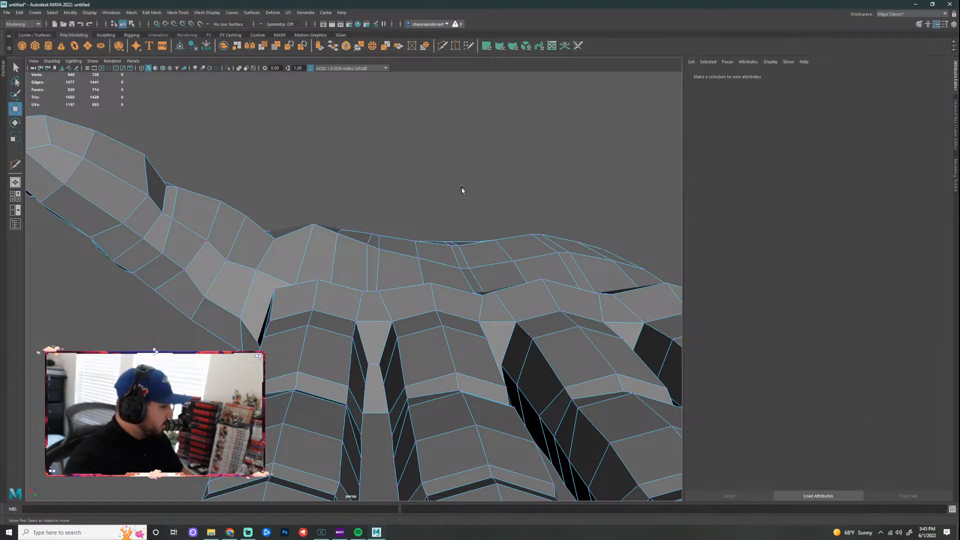
Step: Adjust the heights of the palm vertices between the index-finger base and the thumb base to smooth that transition
{"action": "scroll", "coordinate": [498, 225], "scroll_direction": "down", "scroll_amount": 3}
{"action": "left_click_drag", "start_coordinate": [512, 205], "coordinate": [343, 301], "text": "alt"}
{"action": "left_click", "coordinate": [343, 300]}
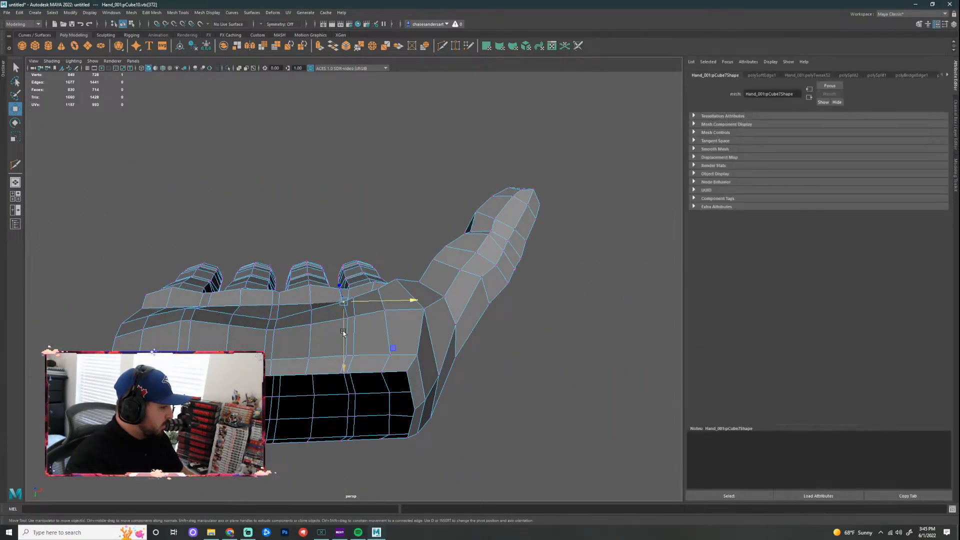
{"action": "left_click", "coordinate": [353, 297]}
{"action": "left_click_drag", "start_coordinate": [352, 326], "coordinate": [352, 325]}
{"action": "left_click", "coordinate": [385, 300]}
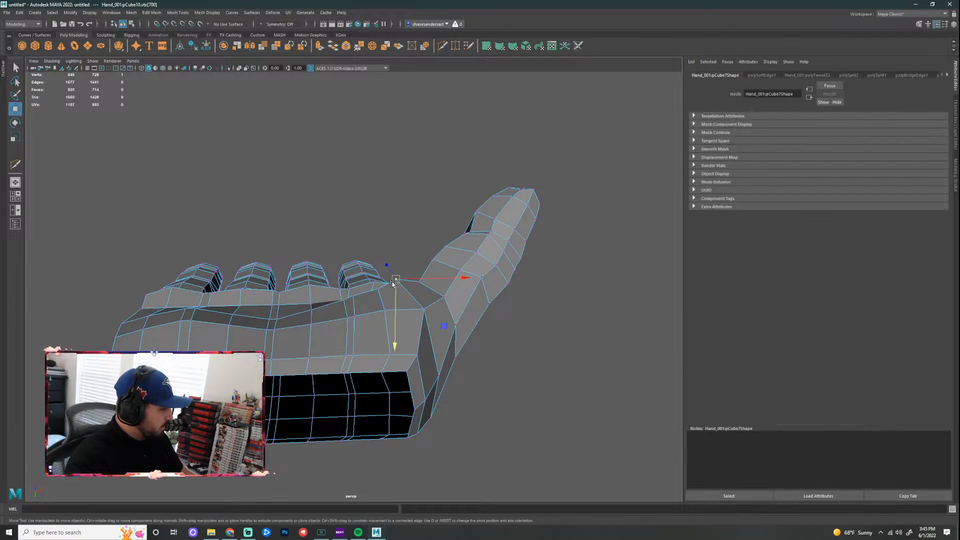
{"action": "left_click", "coordinate": [397, 283]}
Step: Even out the heights of the next vertex row toward the wrist, from the thumb side to mid-palm, and clear the selection
{"action": "left_click", "coordinate": [384, 308]}
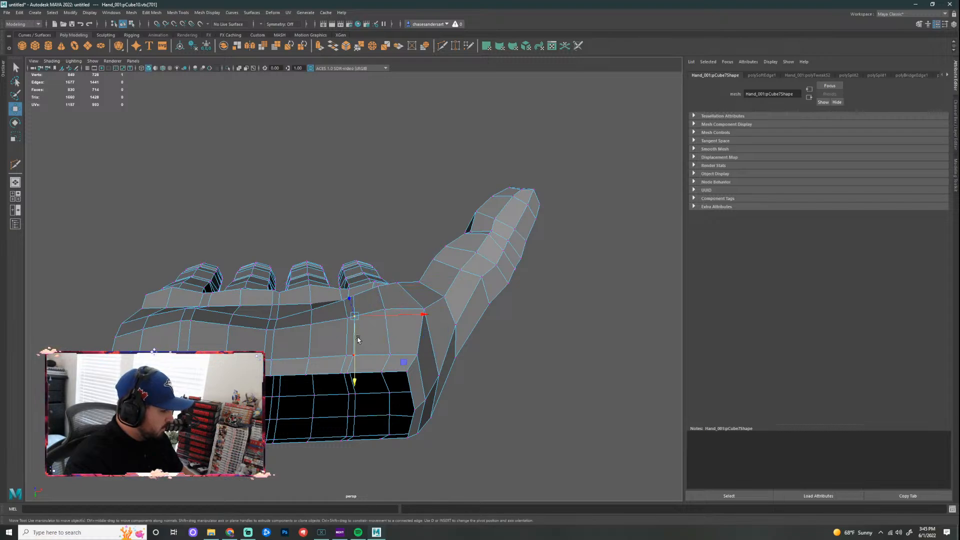
{"action": "left_click", "coordinate": [355, 336]}
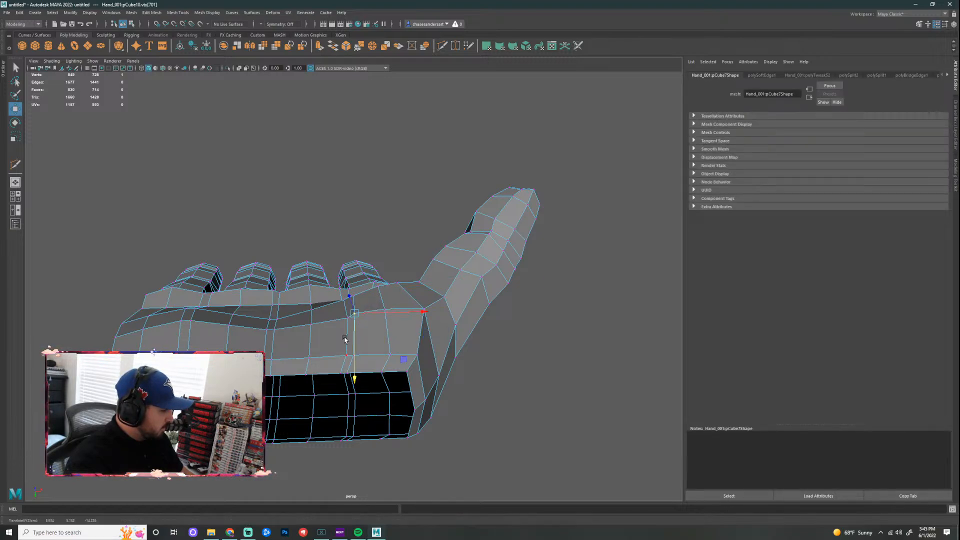
{"action": "left_click", "coordinate": [346, 359]}
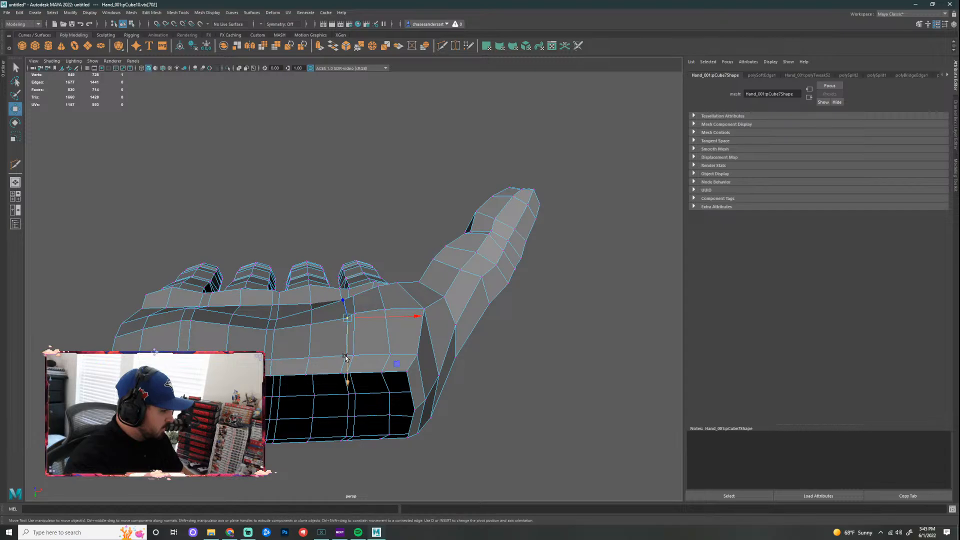
{"action": "left_click", "coordinate": [311, 354]}
{"action": "left_click", "coordinate": [282, 350]}
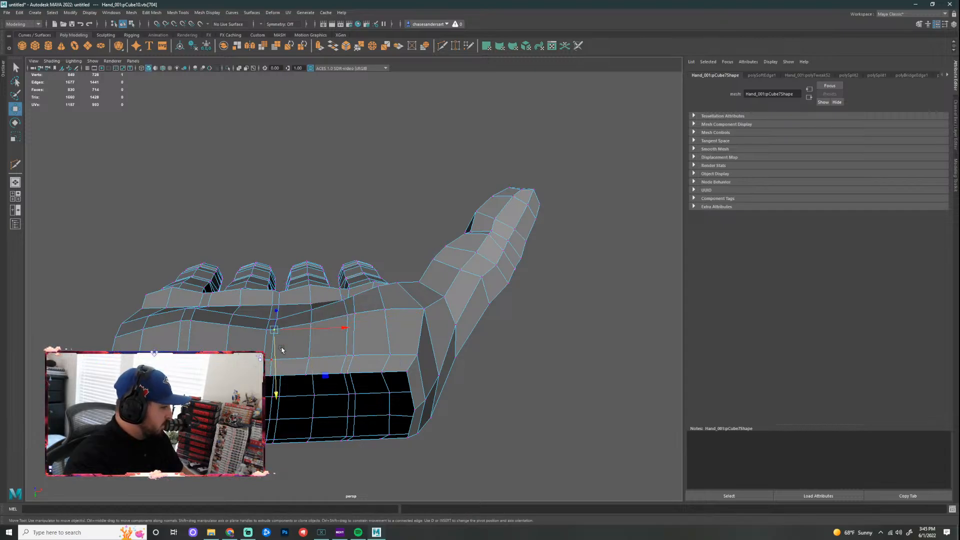
{"action": "left_click", "coordinate": [470, 411]}
Step: Round the thumb-side edge of the back of the hand by moving its corner vertices near the wrist opening inward and down
{"action": "left_click_drag", "start_coordinate": [470, 411], "coordinate": [480, 449], "text": "alt"}
{"action": "left_click_drag", "start_coordinate": [398, 383], "coordinate": [662, 397], "text": "alt"}
{"action": "scroll", "coordinate": [347, 270], "scroll_direction": "up", "scroll_amount": 4}
{"action": "middle_click_drag", "start_coordinate": [292, 232], "coordinate": [328, 295], "text": "alt"}
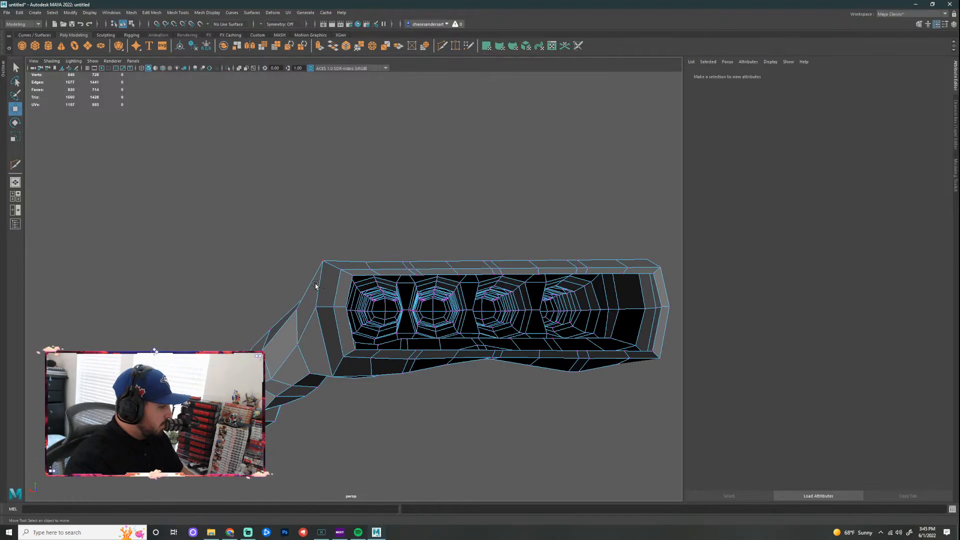
{"action": "left_click_drag", "start_coordinate": [316, 285], "coordinate": [325, 297], "text": "alt"}
{"action": "left_click", "coordinate": [349, 284]}
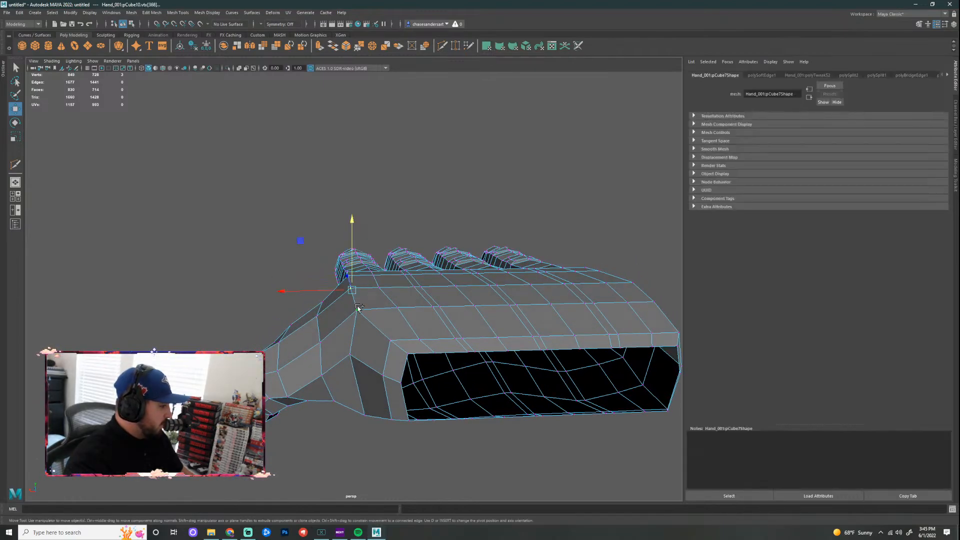
{"action": "mouse_move", "coordinate": [394, 346]}
{"action": "left_mouse_down", "text": "alt"}
{"action": "mouse_move", "coordinate": [427, 359]}
{"action": "mouse_move", "coordinate": [403, 353]}
{"action": "left_mouse_up", "text": "alt"}
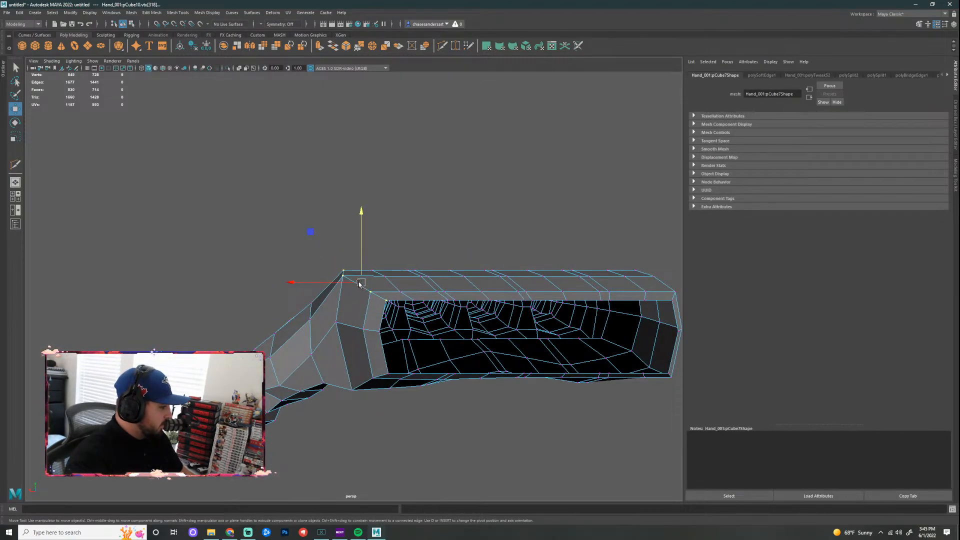
{"action": "left_click_drag", "start_coordinate": [359, 283], "coordinate": [364, 287]}
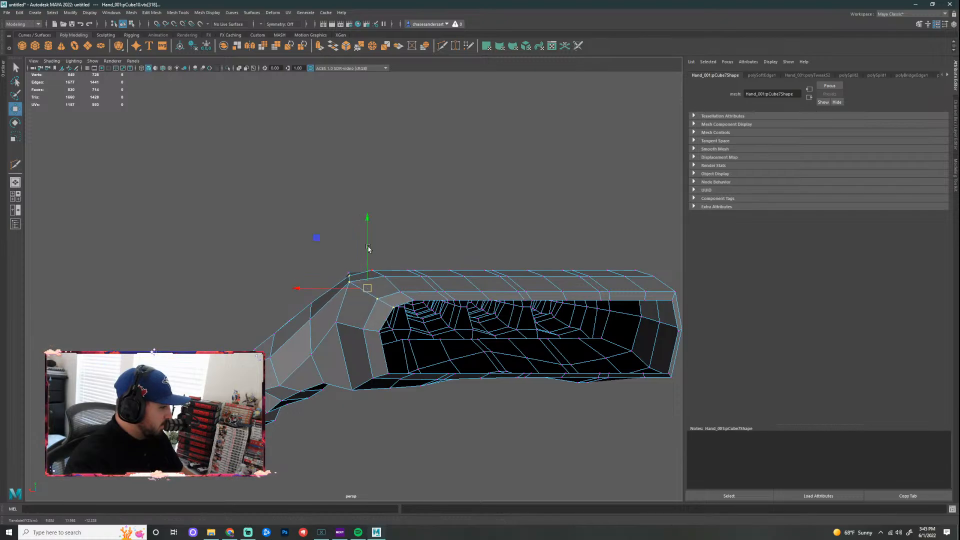
{"action": "left_click", "coordinate": [399, 214]}
Step: Round the little-finger-side edge of the back of the hand by moving its row of corner vertices inward and down
{"action": "left_click_drag", "start_coordinate": [400, 214], "coordinate": [275, 221], "text": "alt"}
{"action": "left_click", "coordinate": [412, 299]}
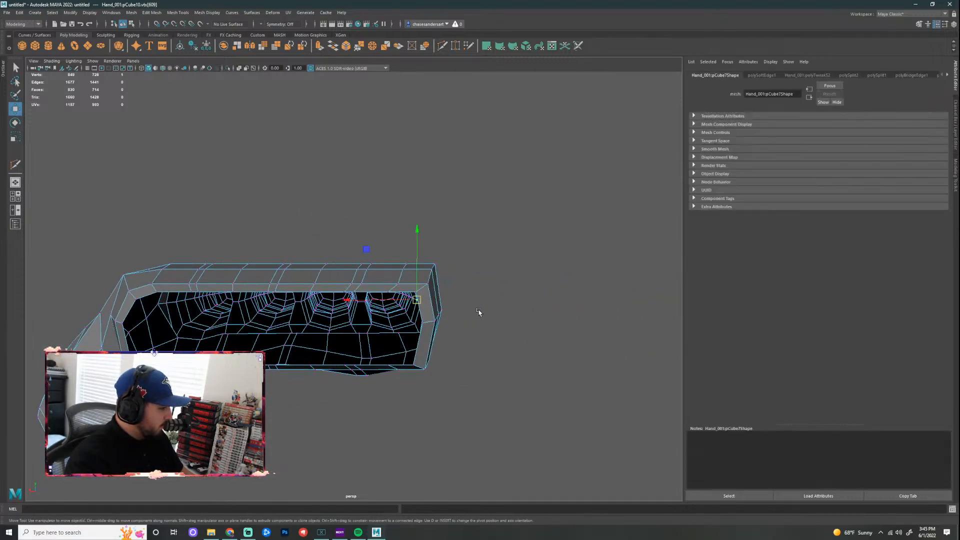
{"action": "left_click_drag", "start_coordinate": [515, 315], "coordinate": [458, 350], "text": "alt"}
{"action": "left_click", "coordinate": [485, 341]}
{"action": "left_click", "coordinate": [319, 342]}
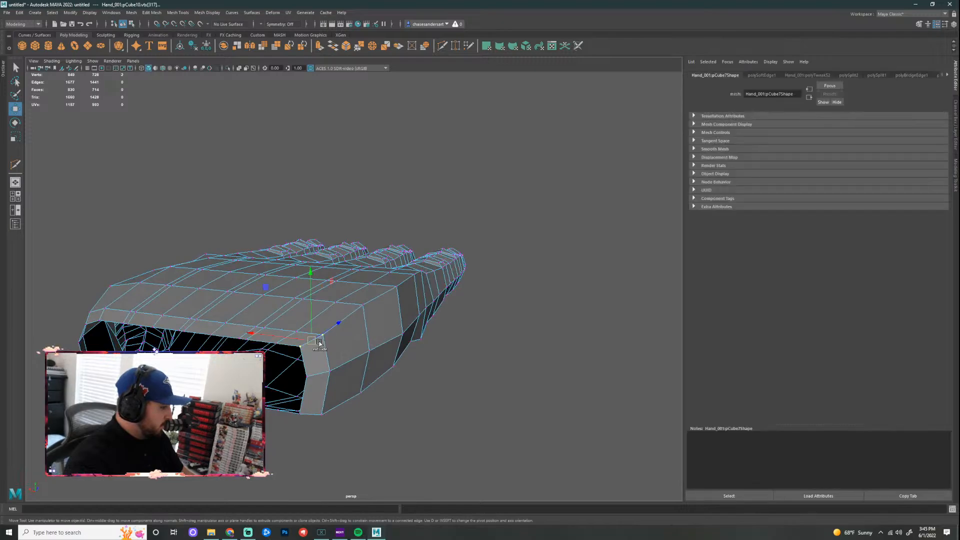
{"action": "left_click", "coordinate": [394, 289], "text": "shift"}
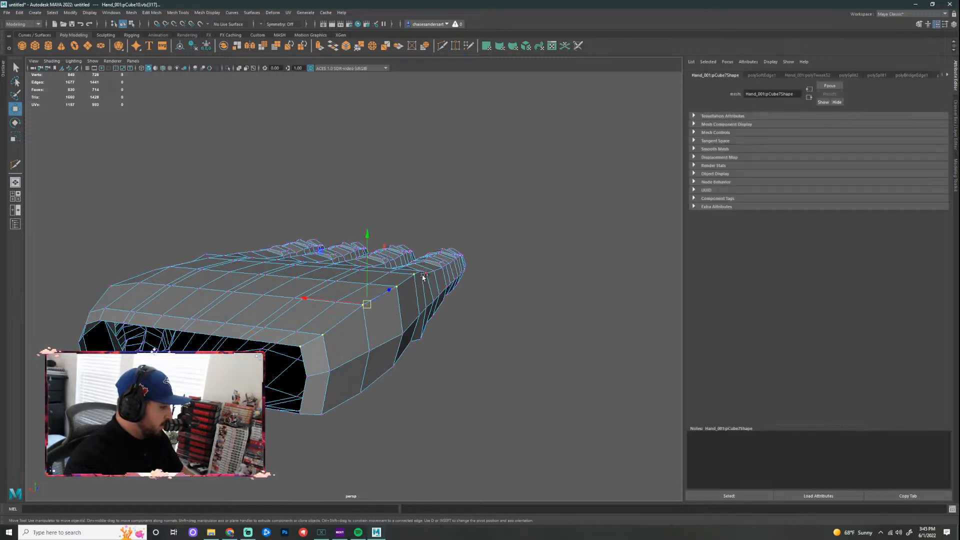
{"action": "left_click_drag", "start_coordinate": [478, 296], "coordinate": [518, 303], "text": "alt"}
{"action": "left_click", "coordinate": [420, 295], "text": "shift"}
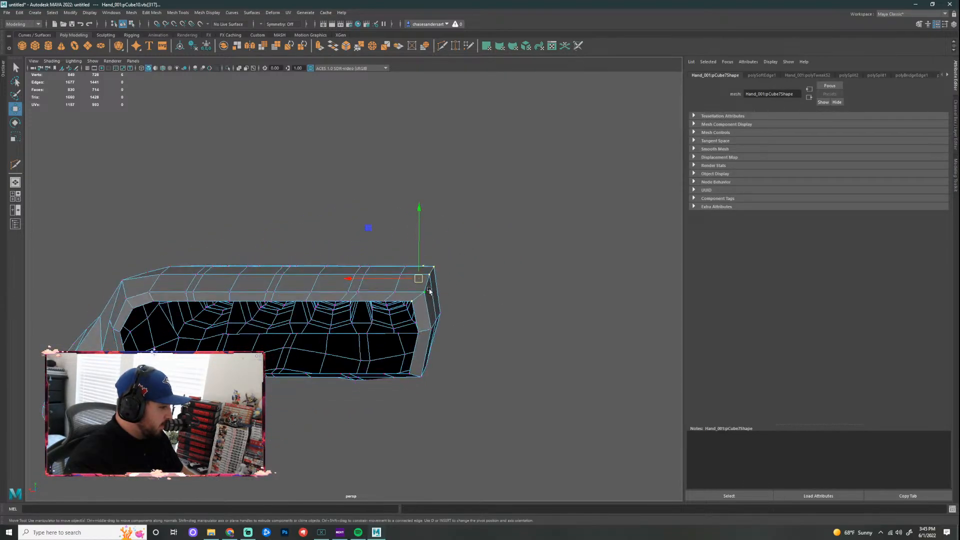
{"action": "left_click_drag", "start_coordinate": [422, 281], "coordinate": [414, 286]}
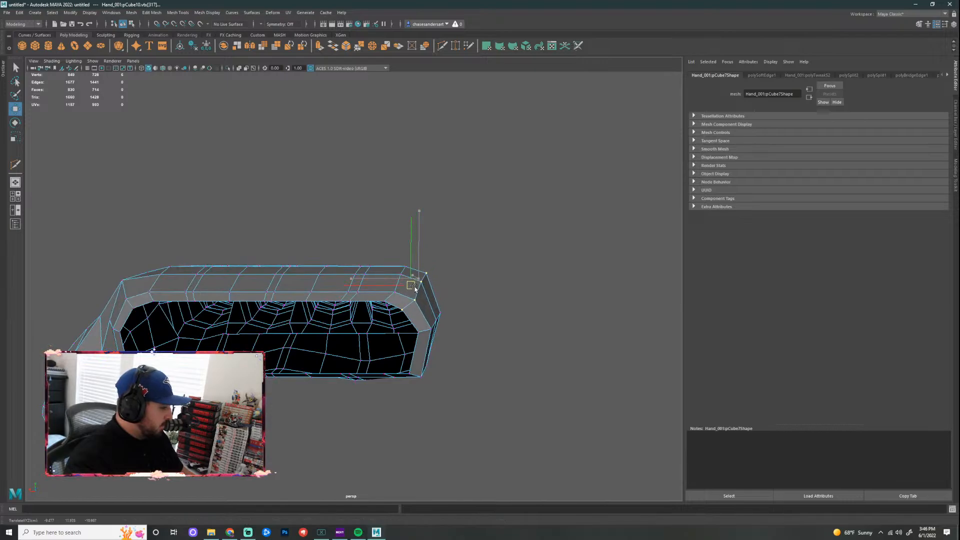
{"action": "left_click", "coordinate": [510, 317]}
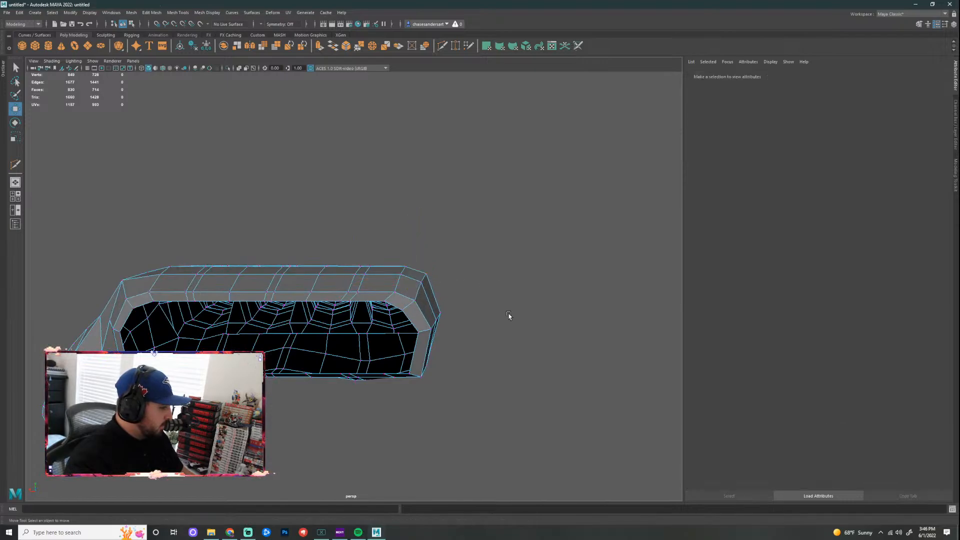
Step: Round the palm's outer edge on the little-finger side by moving its four corner vertices inward and toward the back of the hand
{"action": "left_click_drag", "start_coordinate": [510, 317], "coordinate": [358, 275], "text": "alt"}
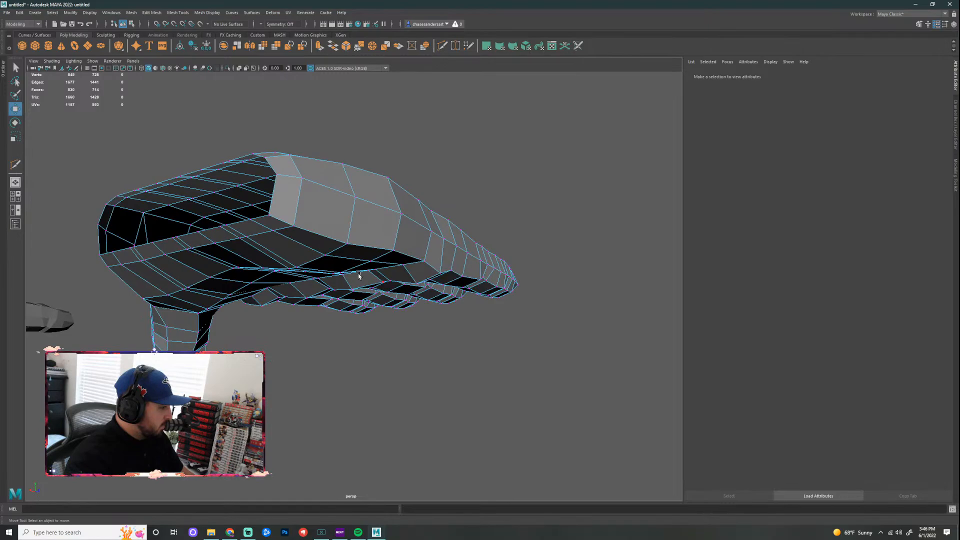
{"action": "left_click", "coordinate": [292, 225]}
{"action": "left_click", "coordinate": [346, 244], "text": "shift"}
{"action": "left_click", "coordinate": [392, 250], "text": "shift"}
{"action": "left_click", "coordinate": [426, 258], "text": "shift"}
{"action": "left_click_drag", "start_coordinate": [425, 259], "coordinate": [510, 327], "text": "alt"}
{"action": "left_click_drag", "start_coordinate": [407, 288], "coordinate": [422, 252], "text": "alt"}
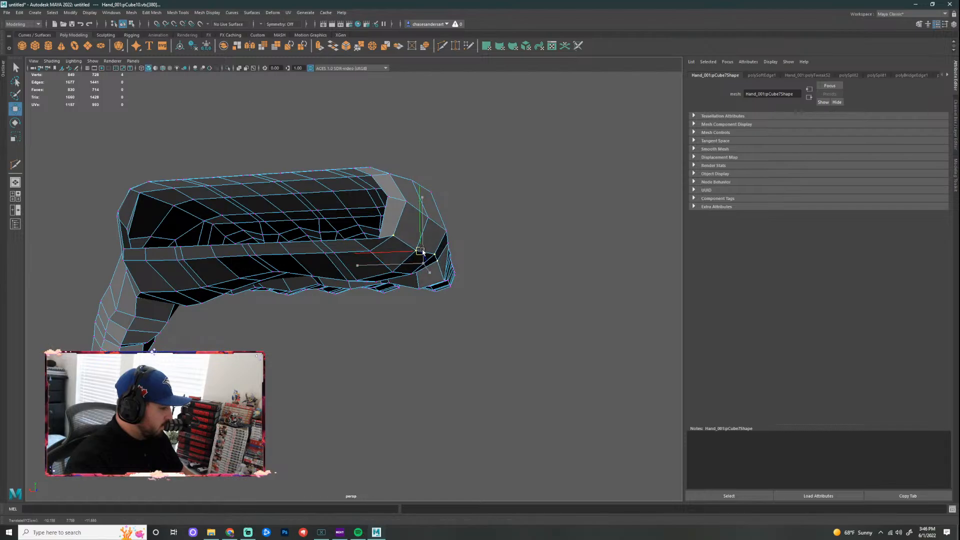
{"action": "left_click", "coordinate": [493, 240]}
{"action": "left_click_drag", "start_coordinate": [492, 240], "coordinate": [529, 259], "text": "alt"}
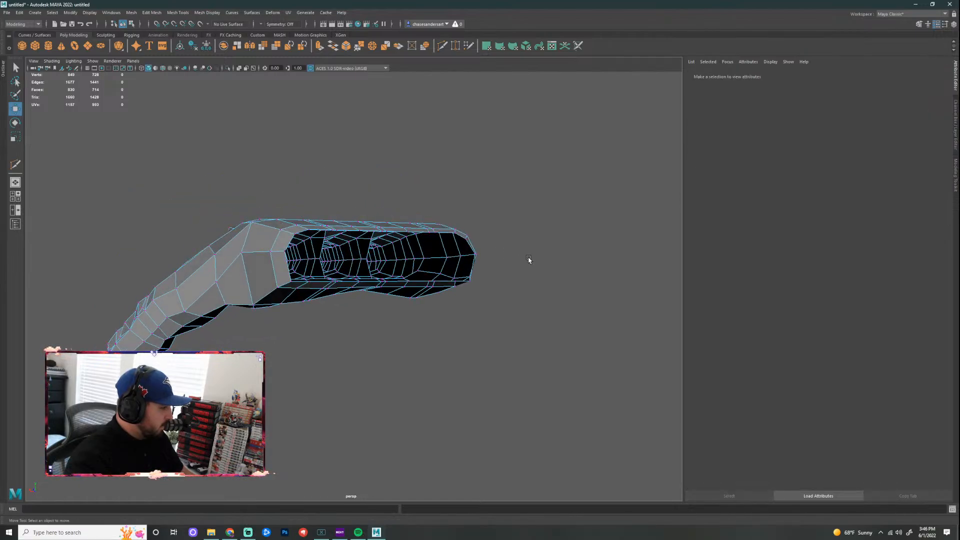
Step: Move the palm's thumb-side edge vertex near the wrist inward, and align the stray palm vertex below the ring finger with its row
{"action": "left_click", "coordinate": [272, 289]}
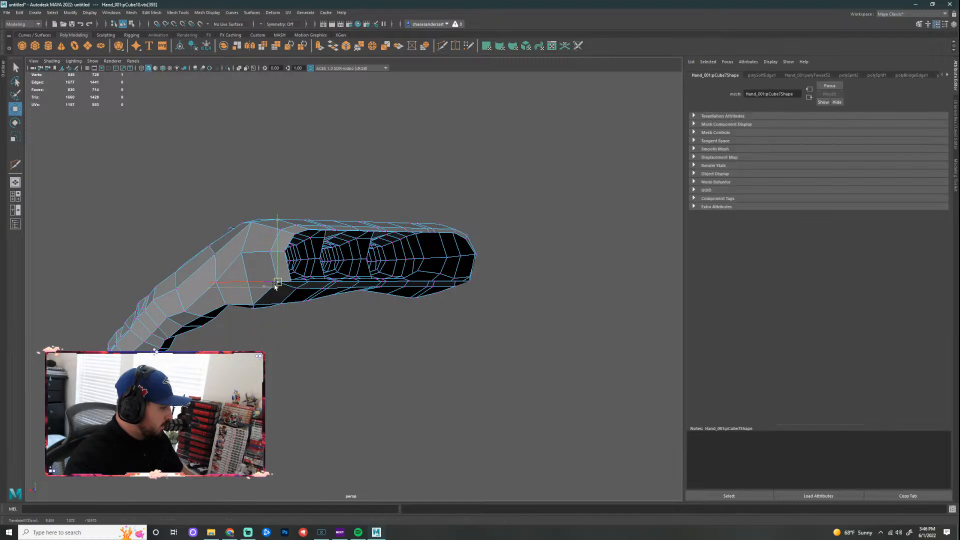
{"action": "left_click_drag", "start_coordinate": [278, 283], "coordinate": [357, 382]}
{"action": "left_click_drag", "start_coordinate": [409, 441], "coordinate": [220, 370], "text": "alt"}
{"action": "scroll", "coordinate": [274, 383], "scroll_direction": "up", "scroll_amount": 3}
{"action": "left_click", "coordinate": [274, 382]}
{"action": "left_click", "coordinate": [267, 260]}
{"action": "left_click", "coordinate": [298, 411]}
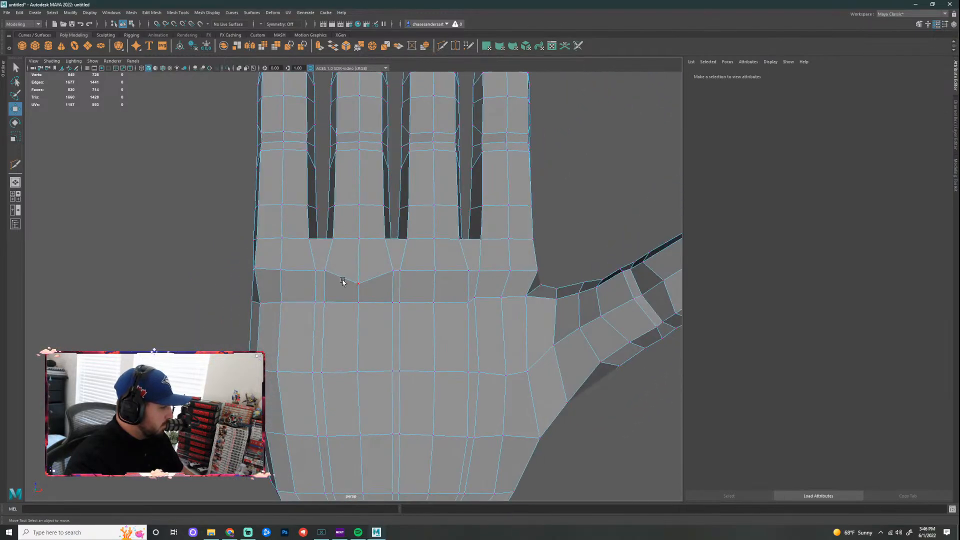
{"action": "left_click", "coordinate": [358, 285]}
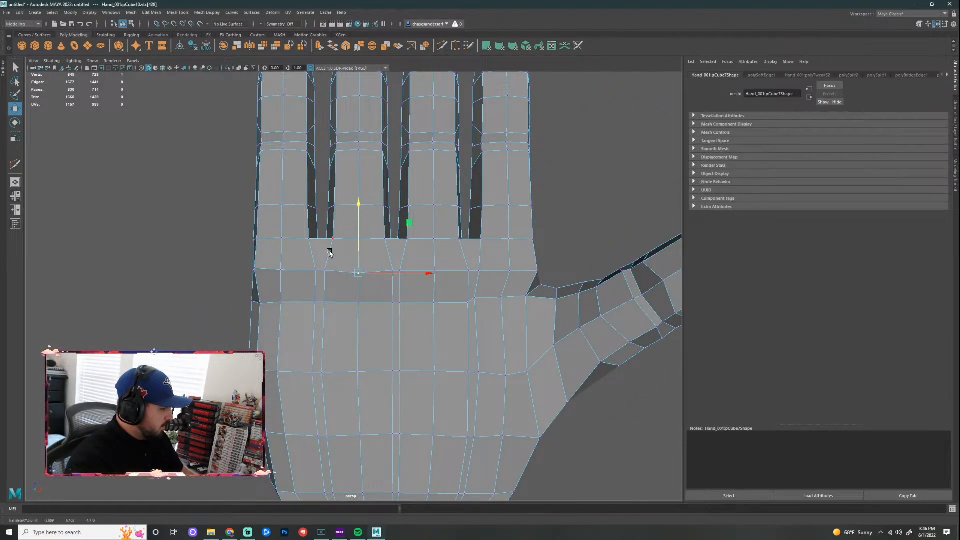
Step: On the palm, move the second-row vertices centred below the little, ring, middle and index fingers toward the wrist
{"action": "left_click", "coordinate": [279, 305]}
{"action": "left_click_drag", "start_coordinate": [280, 243], "coordinate": [280, 251]}
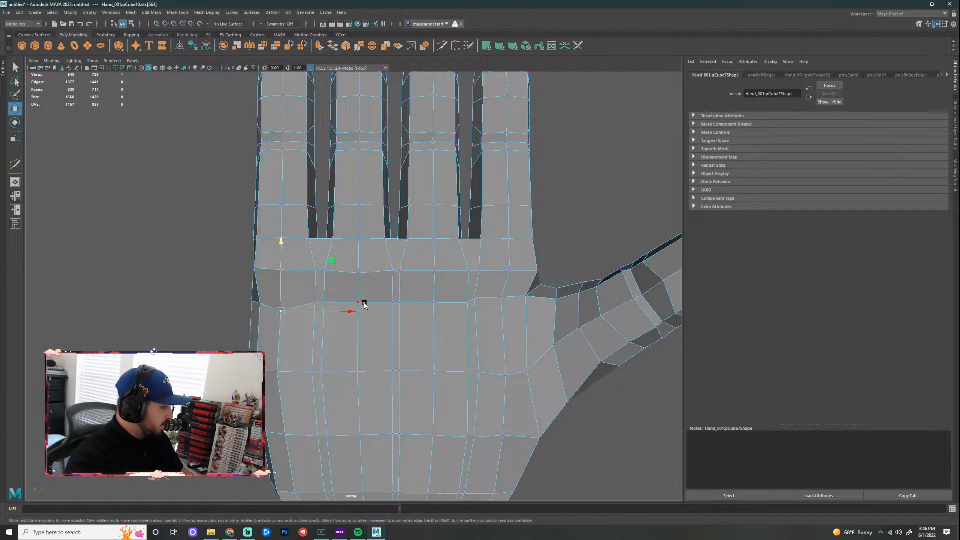
{"action": "left_click", "coordinate": [359, 303]}
{"action": "left_click_drag", "start_coordinate": [358, 231], "coordinate": [362, 249]}
{"action": "left_click", "coordinate": [434, 301]}
{"action": "left_click_drag", "start_coordinate": [435, 241], "coordinate": [435, 252]}
{"action": "left_click", "coordinate": [501, 296]}
{"action": "left_click_drag", "start_coordinate": [499, 230], "coordinate": [503, 243]}
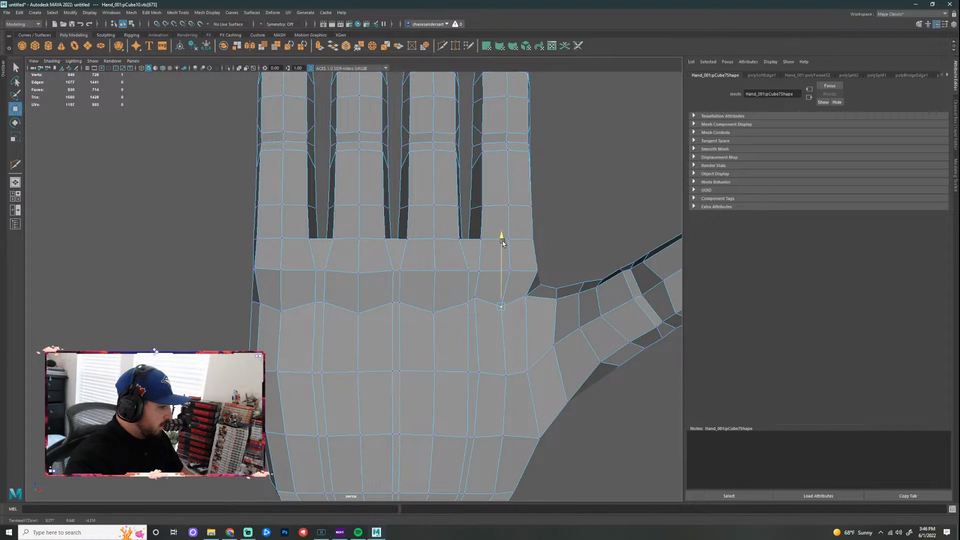
Step: Nudge the palm vertex between the index and middle fingers sideways, and move the centre base vertex of all four fingers toward the fingertips
{"action": "left_click", "coordinate": [488, 276]}
{"action": "left_click_drag", "start_coordinate": [549, 273], "coordinate": [544, 271]}
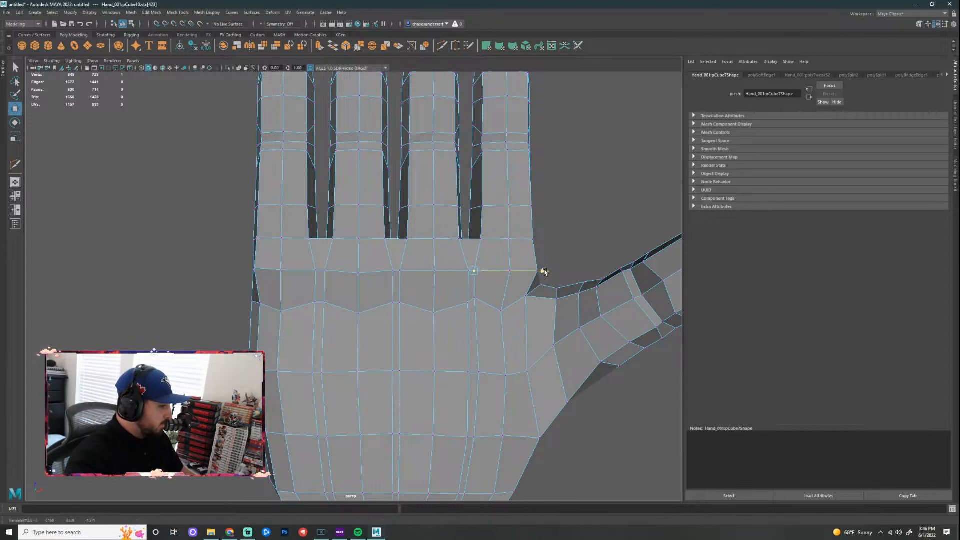
{"action": "left_click", "coordinate": [434, 239]}
{"action": "left_click_drag", "start_coordinate": [434, 175], "coordinate": [435, 170]}
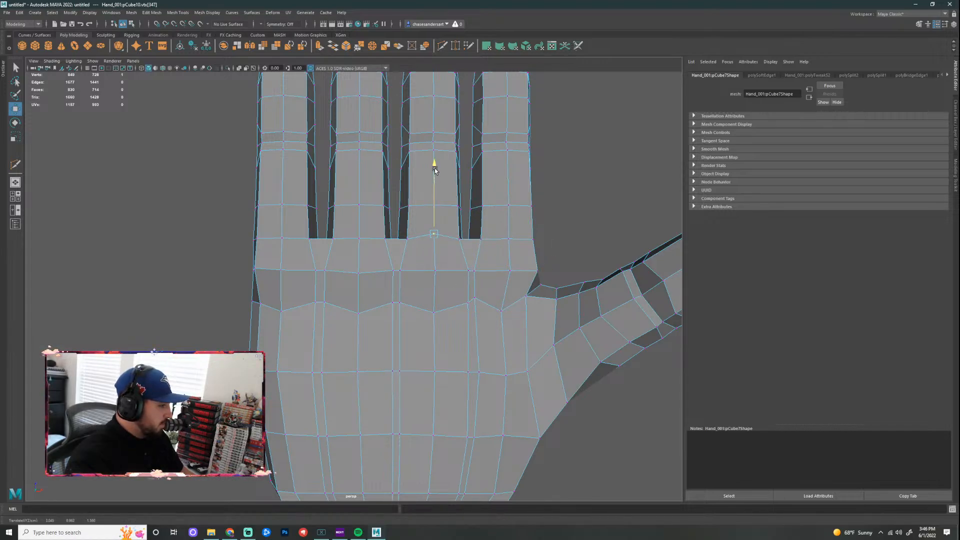
{"action": "left_click", "coordinate": [356, 241]}
{"action": "left_click_drag", "start_coordinate": [359, 176], "coordinate": [357, 167]}
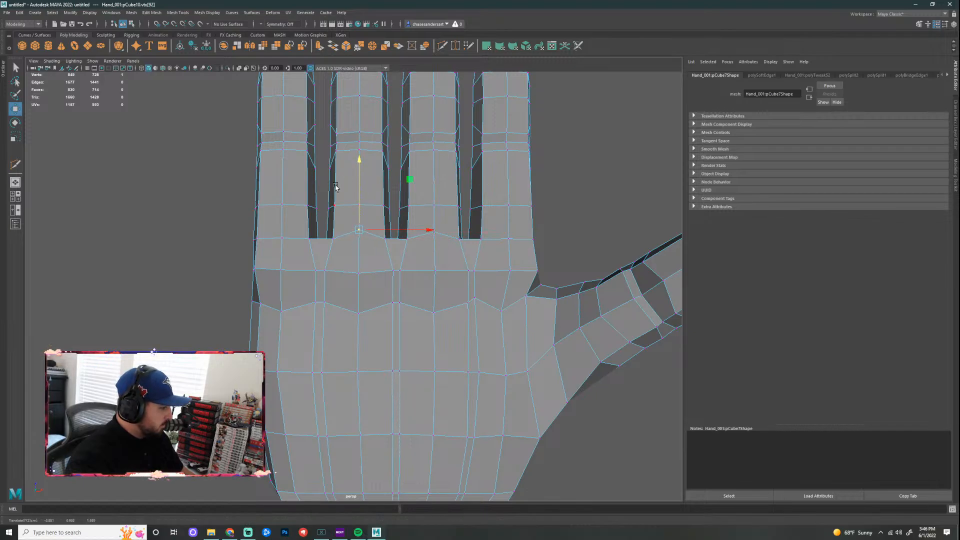
{"action": "left_click", "coordinate": [277, 242]}
{"action": "left_click_drag", "start_coordinate": [281, 182], "coordinate": [280, 175]}
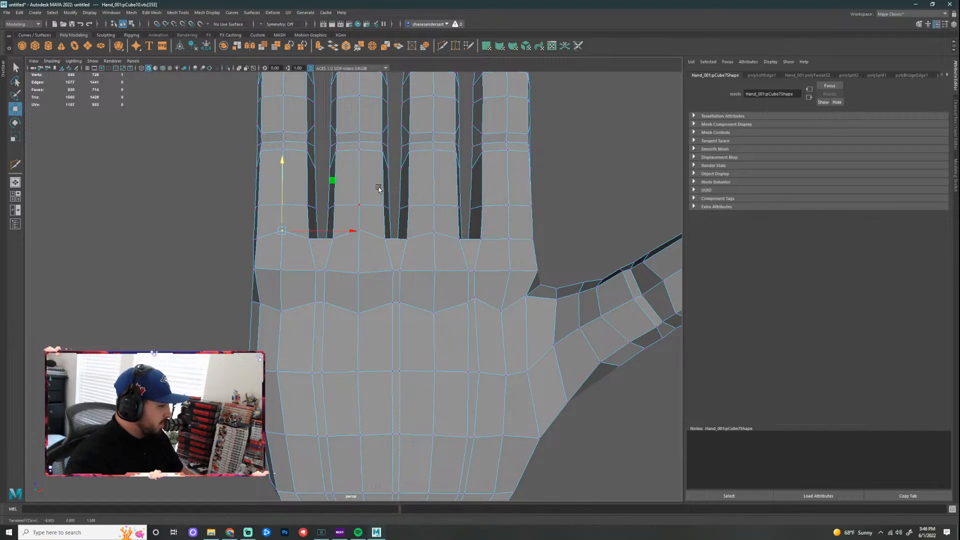
{"action": "left_click", "coordinate": [507, 239]}
{"action": "left_click_drag", "start_coordinate": [506, 176], "coordinate": [506, 171]}
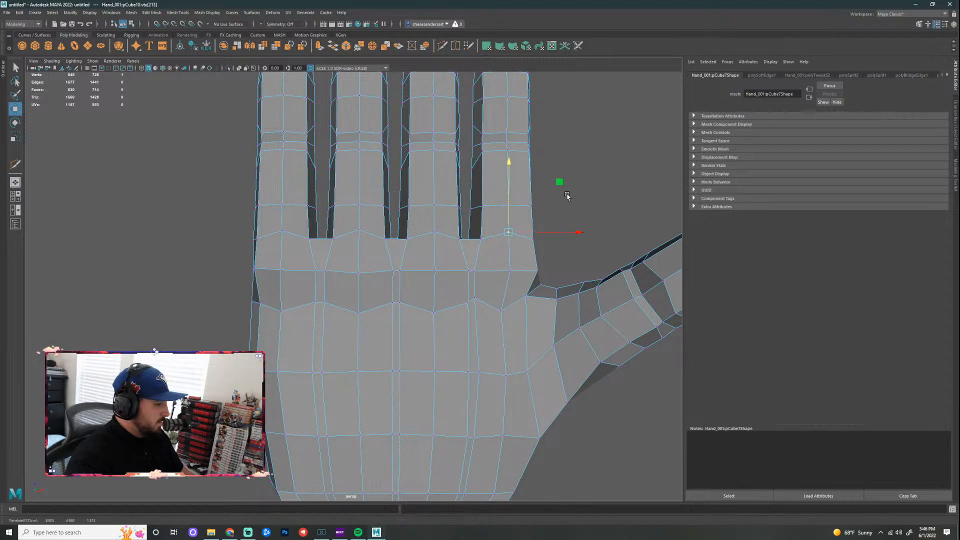
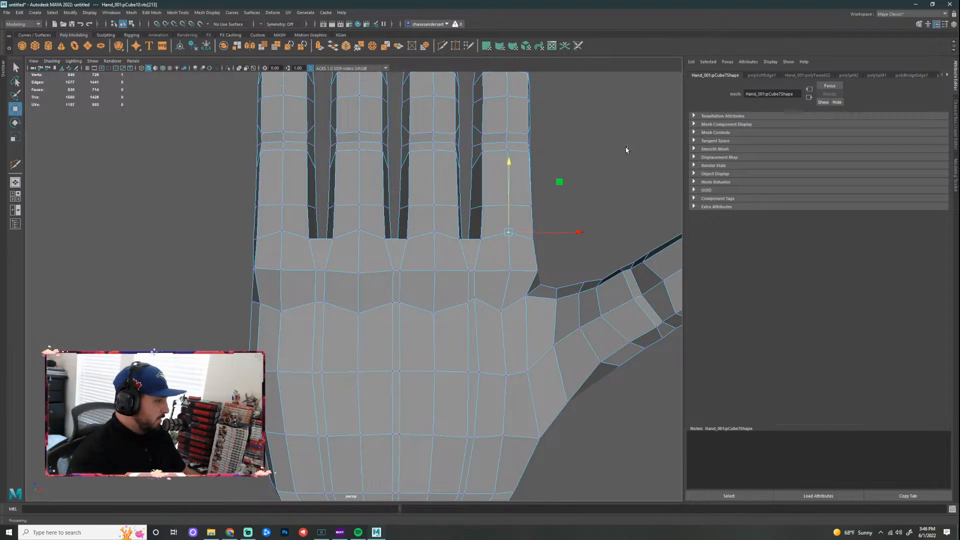
Step: On the palm's second vertex row, shift the vertex beside the thumb outward and spread the vertex pair between the index and middle fingers
{"action": "scroll", "coordinate": [500, 304], "scroll_direction": "up", "scroll_amount": 2}
{"action": "left_click", "coordinate": [500, 296]}
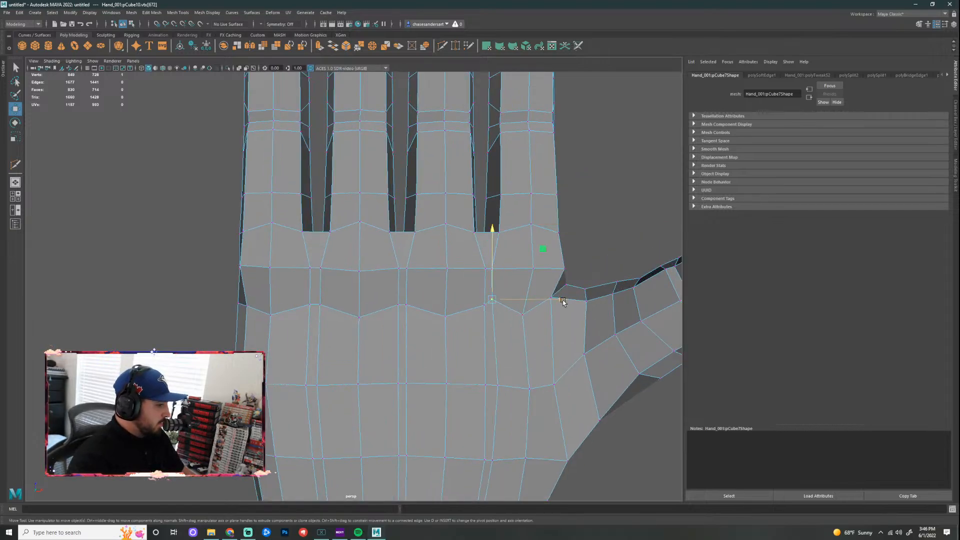
{"action": "left_click_drag", "start_coordinate": [562, 300], "coordinate": [591, 313]}
{"action": "left_click", "coordinate": [531, 321]}
{"action": "key", "text": "ctrl+z"}
{"action": "left_click", "coordinate": [554, 299]}
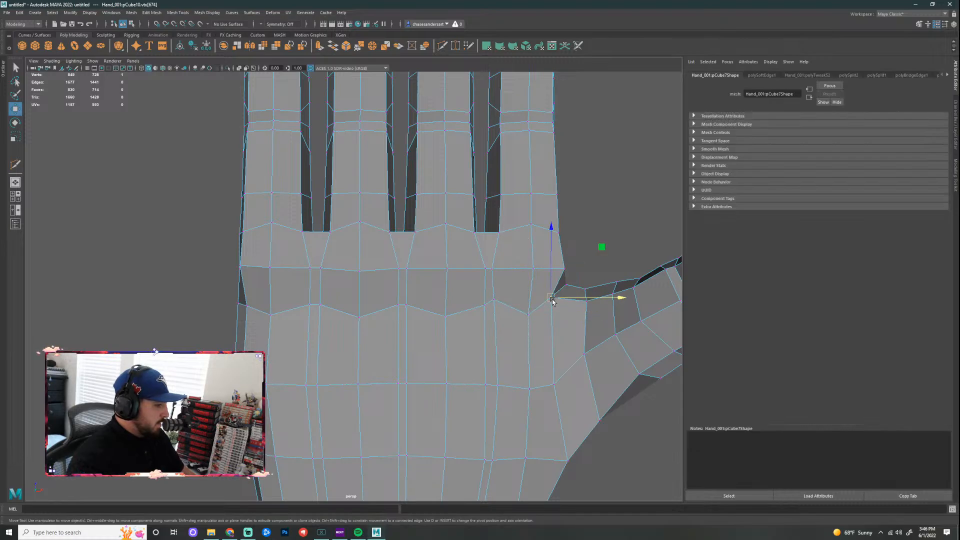
{"action": "left_click", "coordinate": [503, 297]}
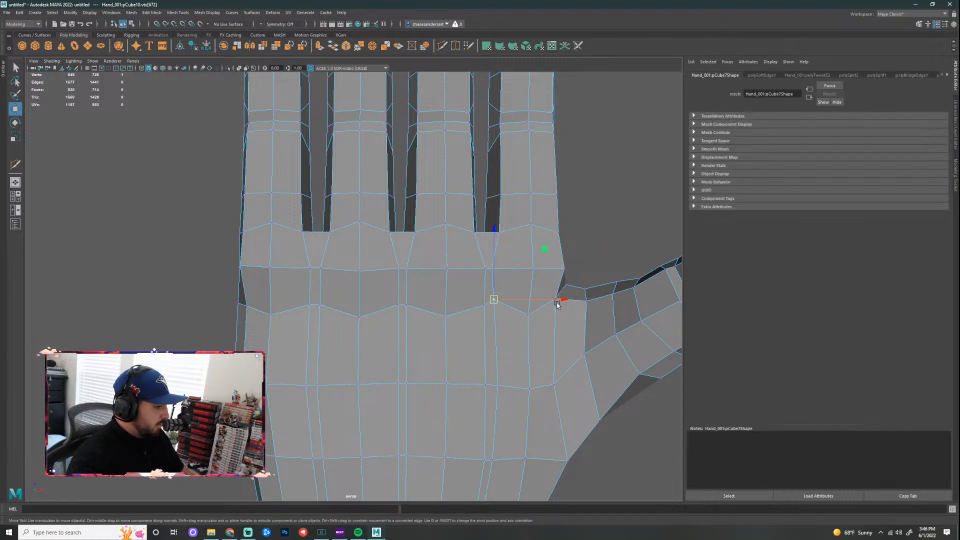
{"action": "left_click_drag", "start_coordinate": [557, 304], "coordinate": [550, 307]}
{"action": "left_click", "coordinate": [484, 307]}
{"action": "left_click_drag", "start_coordinate": [482, 308], "coordinate": [479, 304]}
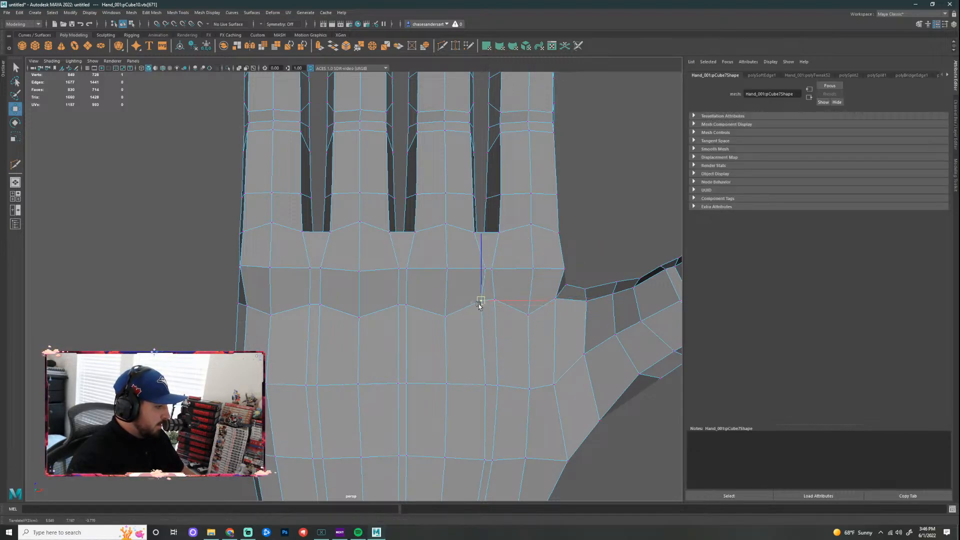
Step: Spread the remaining second-row palm vertices between the fingers, adjust the little-finger-side edge vertex, and clear the selection
{"action": "left_click", "coordinate": [404, 306]}
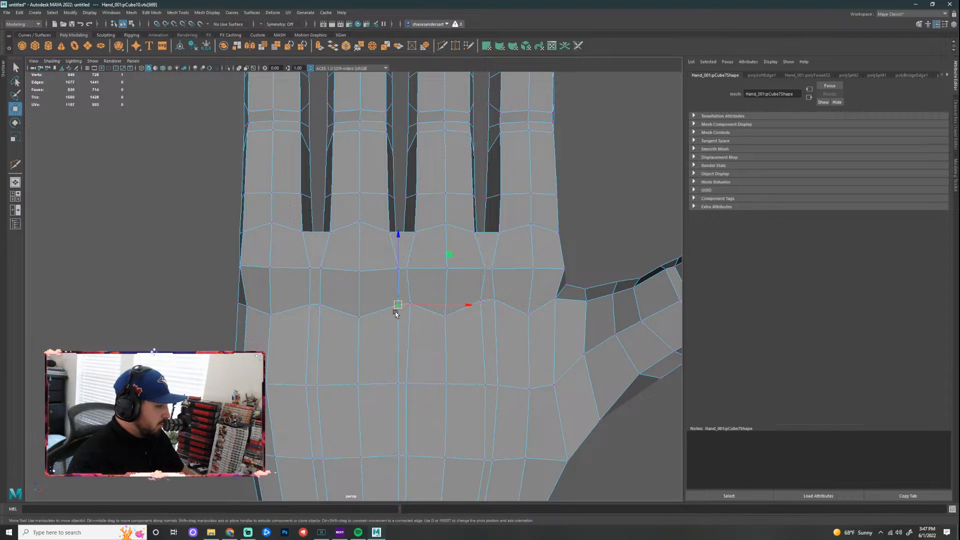
{"action": "left_click", "coordinate": [395, 303]}
{"action": "left_click", "coordinate": [321, 304]}
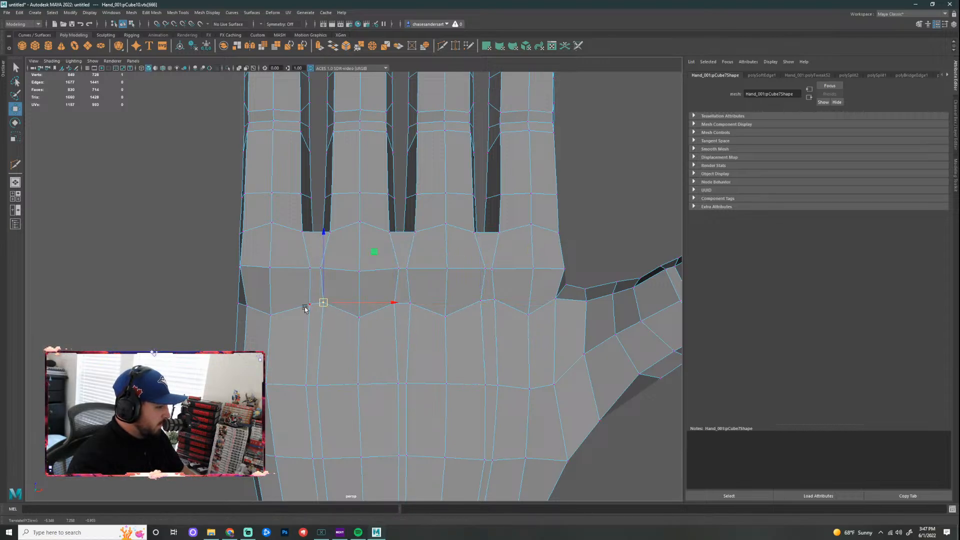
{"action": "left_click", "coordinate": [308, 306]}
{"action": "left_click", "coordinate": [245, 306]}
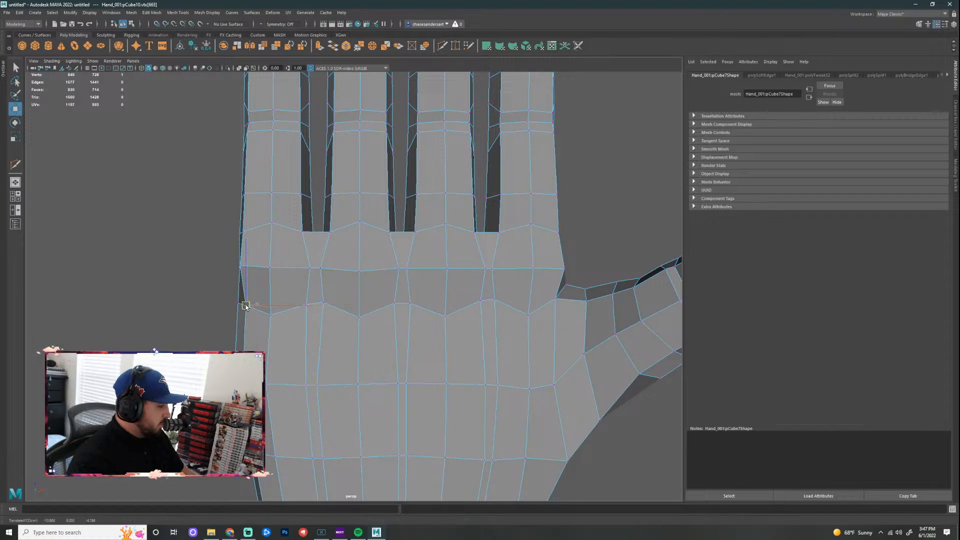
{"action": "left_click", "coordinate": [143, 272]}
Step: On the back of the hand, move the little-finger-side knuckle edge vertex outward and shift the vertices beside the little finger toward it
{"action": "left_click_drag", "start_coordinate": [143, 272], "coordinate": [316, 384], "text": "alt"}
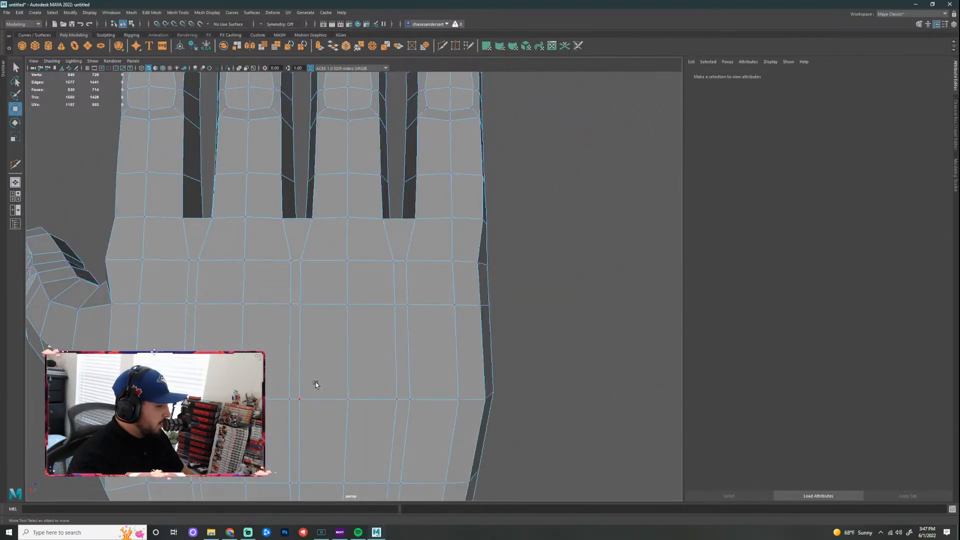
{"action": "left_click", "coordinate": [493, 266]}
{"action": "left_click_drag", "start_coordinate": [414, 263], "coordinate": [420, 265]}
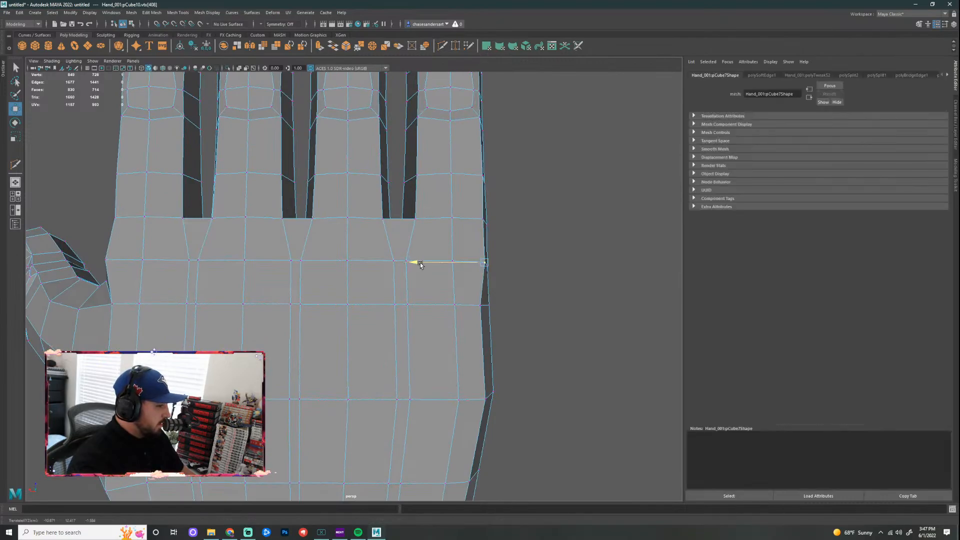
{"action": "left_click", "coordinate": [407, 262]}
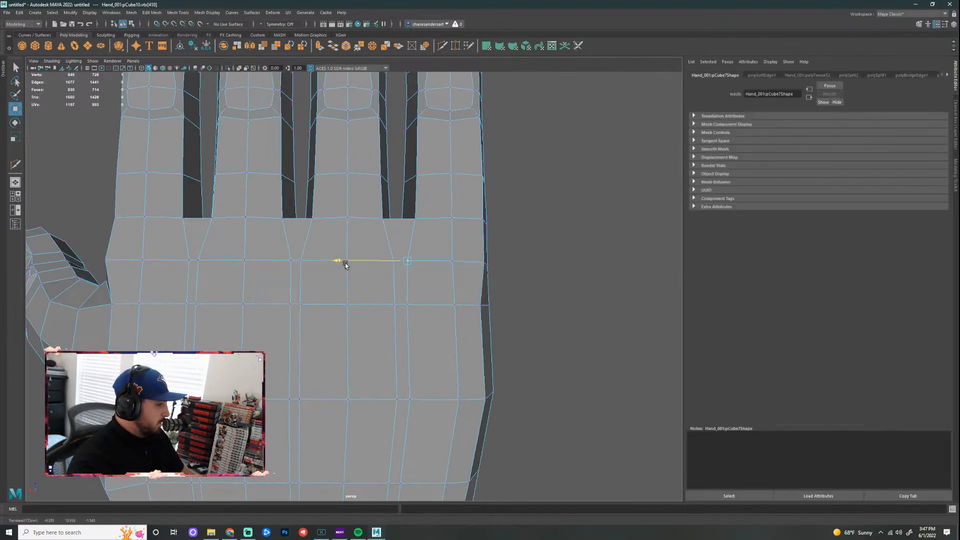
{"action": "left_click", "coordinate": [396, 309]}
{"action": "key", "text": "ctrl+z"}
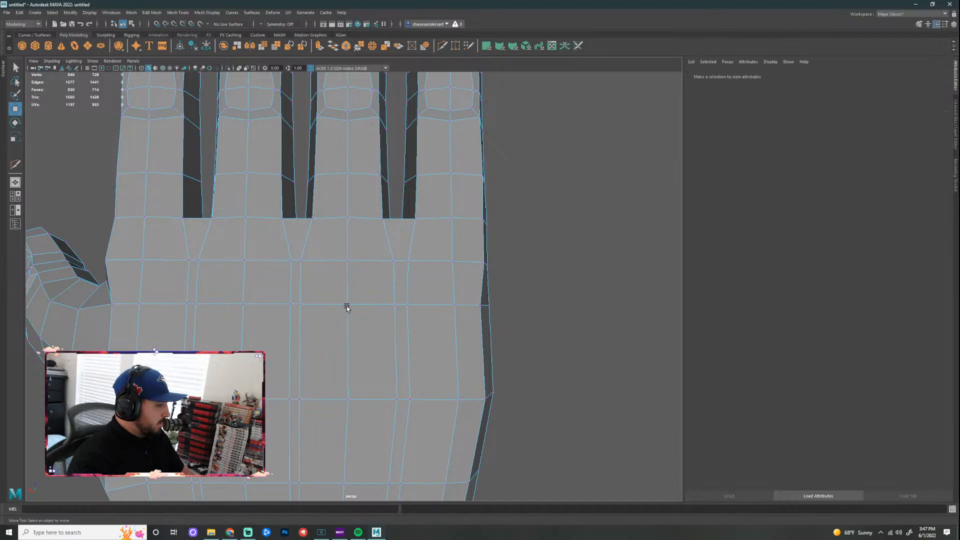
{"action": "left_click_drag", "start_coordinate": [342, 305], "coordinate": [351, 308]}
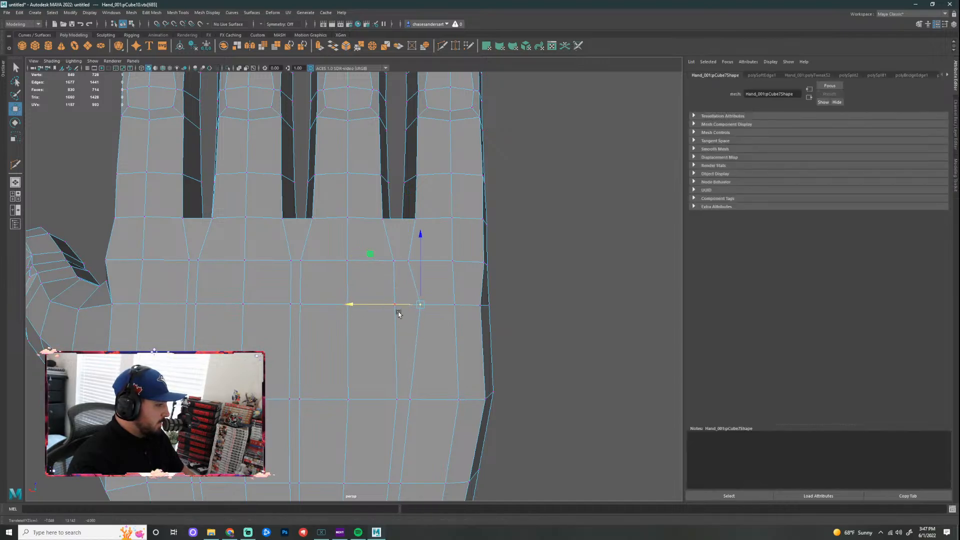
Step: Move the centre base vertices of the little and ring fingers toward the fingertips, and their second-row vertices toward the wrist
{"action": "left_click", "coordinate": [454, 304]}
{"action": "left_click_drag", "start_coordinate": [457, 239], "coordinate": [458, 247]}
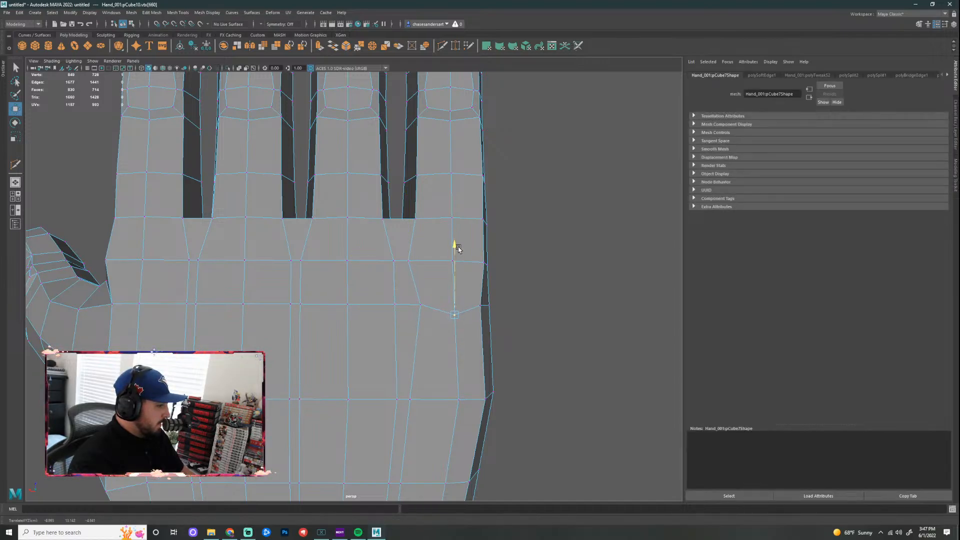
{"action": "left_click", "coordinate": [452, 212]}
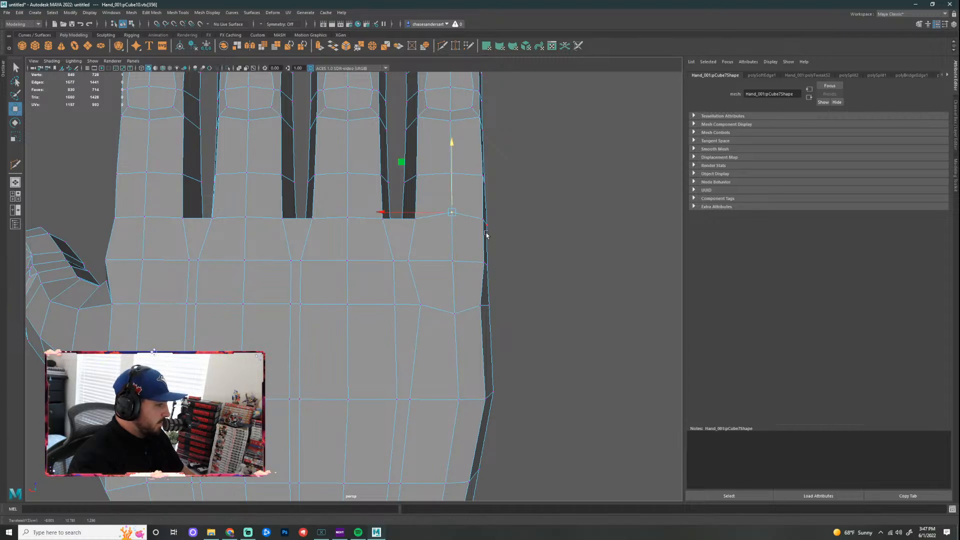
{"action": "left_click_drag", "start_coordinate": [340, 223], "coordinate": [348, 142]}
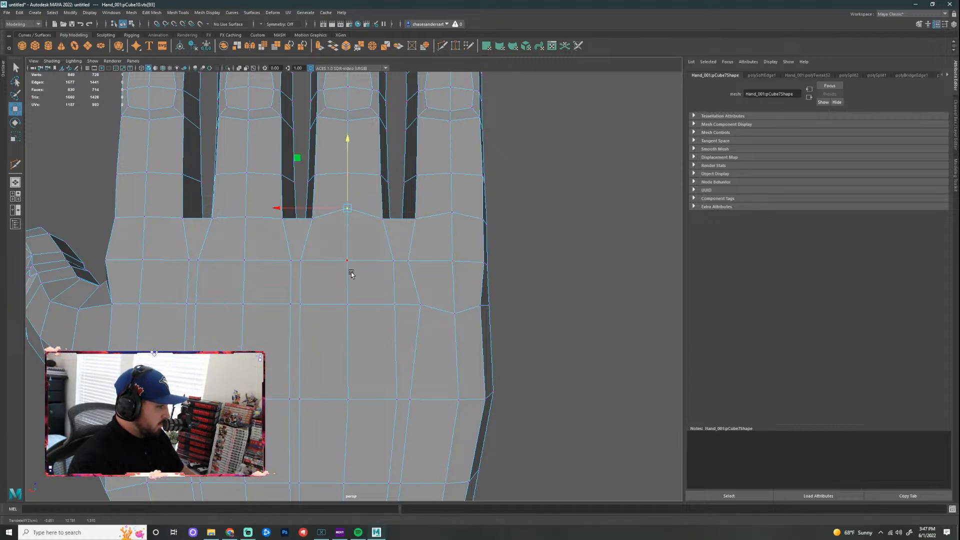
{"action": "left_click", "coordinate": [348, 305]}
{"action": "left_click_drag", "start_coordinate": [348, 243], "coordinate": [348, 258]}
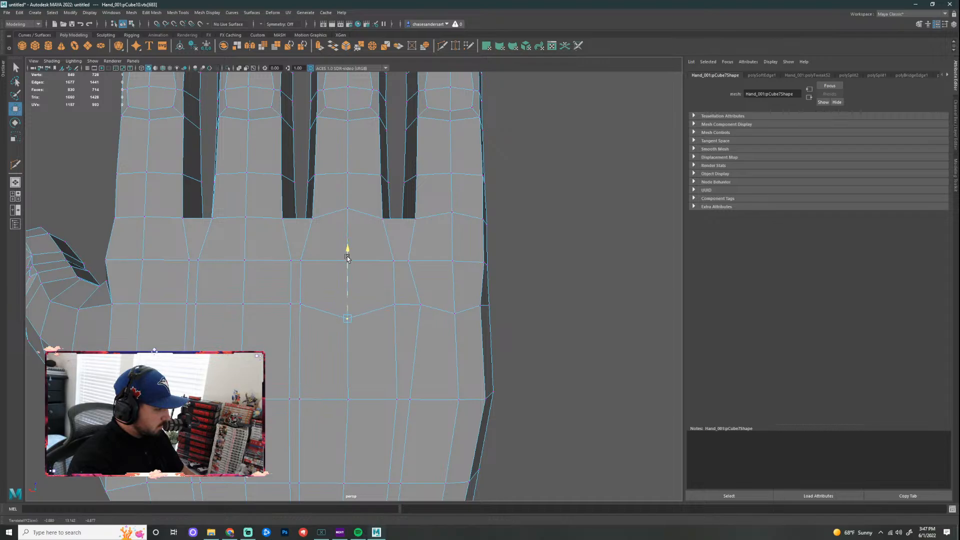
Step: Move the second-row vertices flanking the ring finger closer to it, and the neighbouring one toward the middle finger
{"action": "left_click", "coordinate": [393, 305]}
{"action": "left_click", "coordinate": [299, 305]}
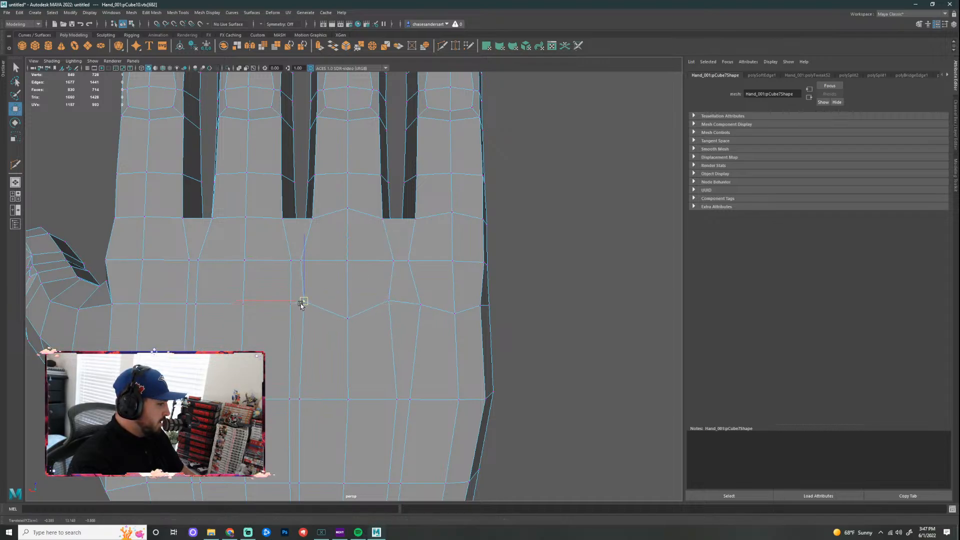
{"action": "left_click_drag", "start_coordinate": [291, 308], "coordinate": [286, 306]}
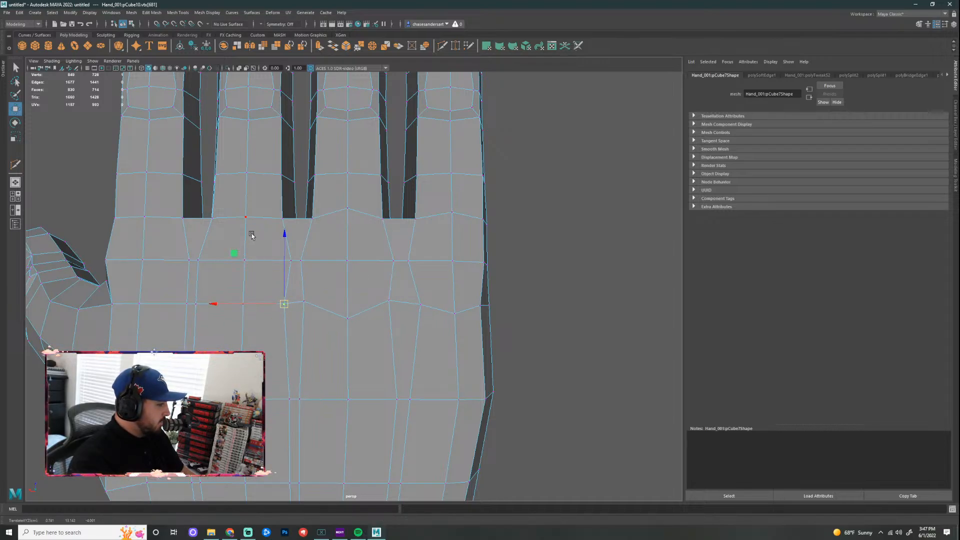
Step: Move the middle finger's centre base vertex toward the fingertip, its second-row vertex toward the wrist, and the flanking vertex toward the finger
{"action": "left_click", "coordinate": [247, 217]}
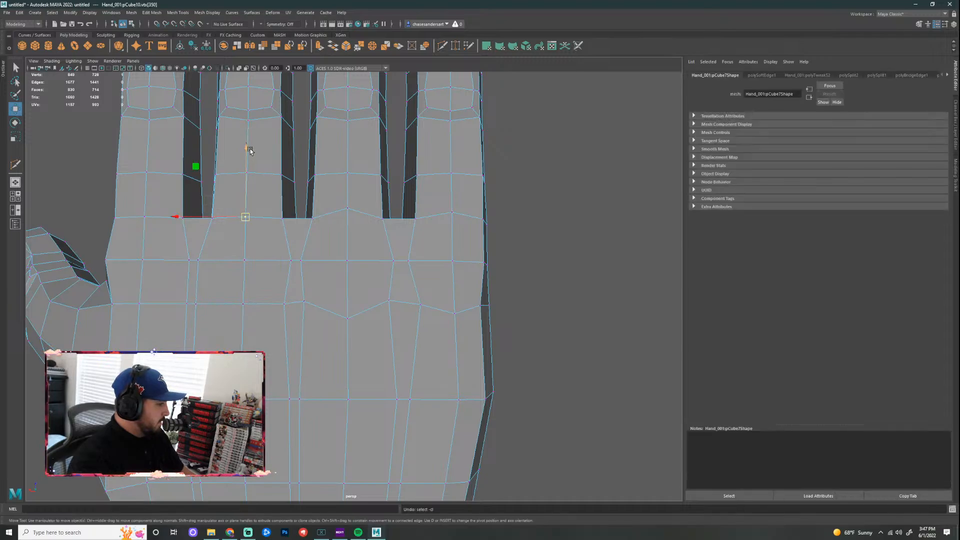
{"action": "left_click_drag", "start_coordinate": [247, 148], "coordinate": [246, 145]}
{"action": "left_click", "coordinate": [243, 305]}
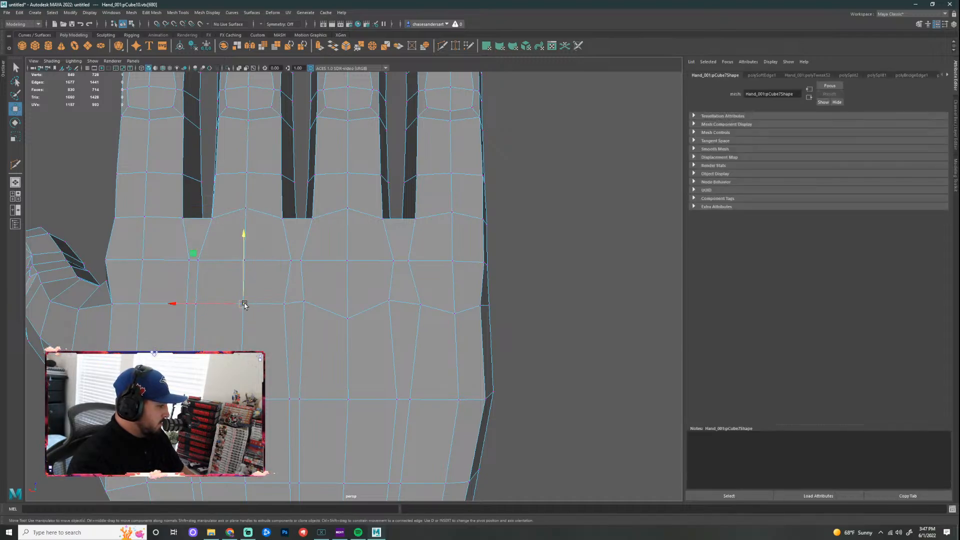
{"action": "left_click", "coordinate": [199, 304]}
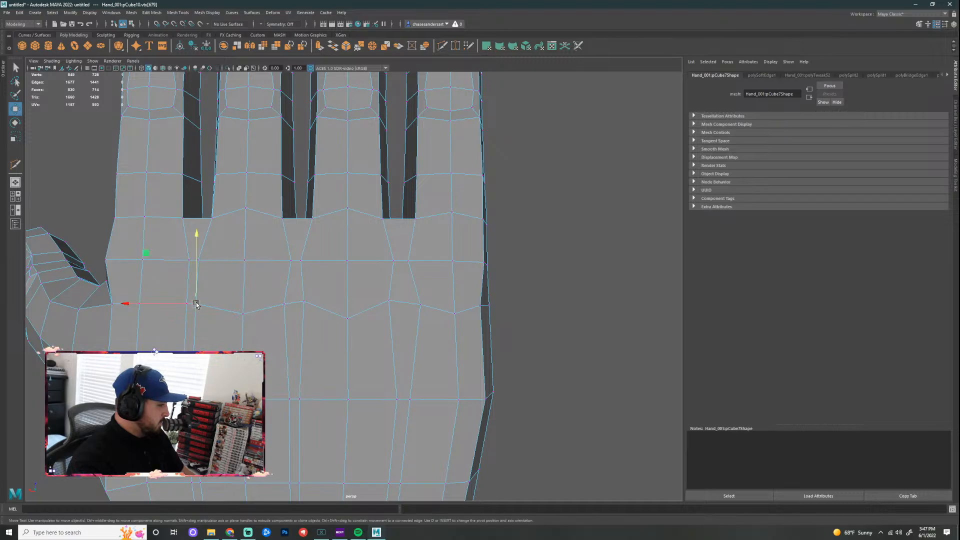
Step: Move the index finger's centre base vertex toward the fingertip, its second-row vertex toward the wrist, and the flanking vertices closer to the finger
{"action": "left_click", "coordinate": [145, 216]}
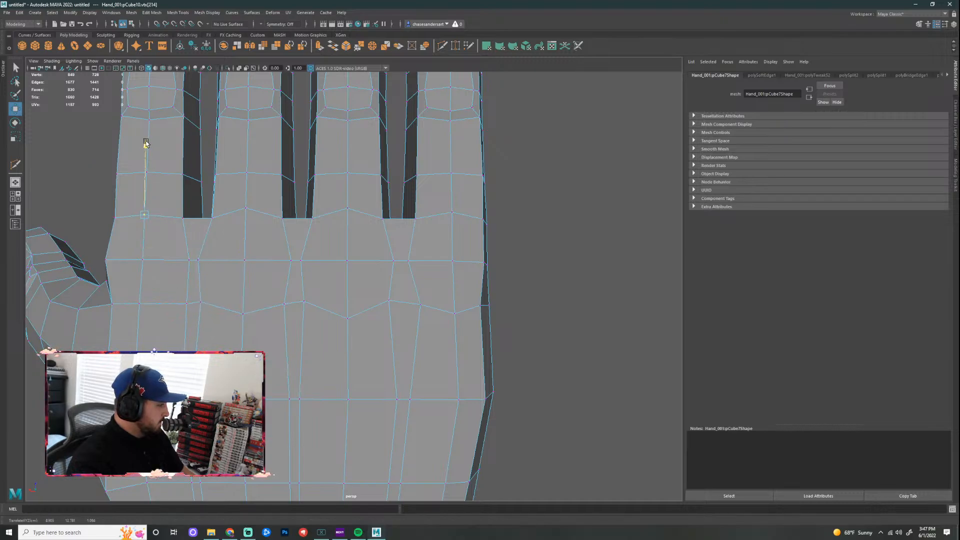
{"action": "left_click", "coordinate": [188, 260]}
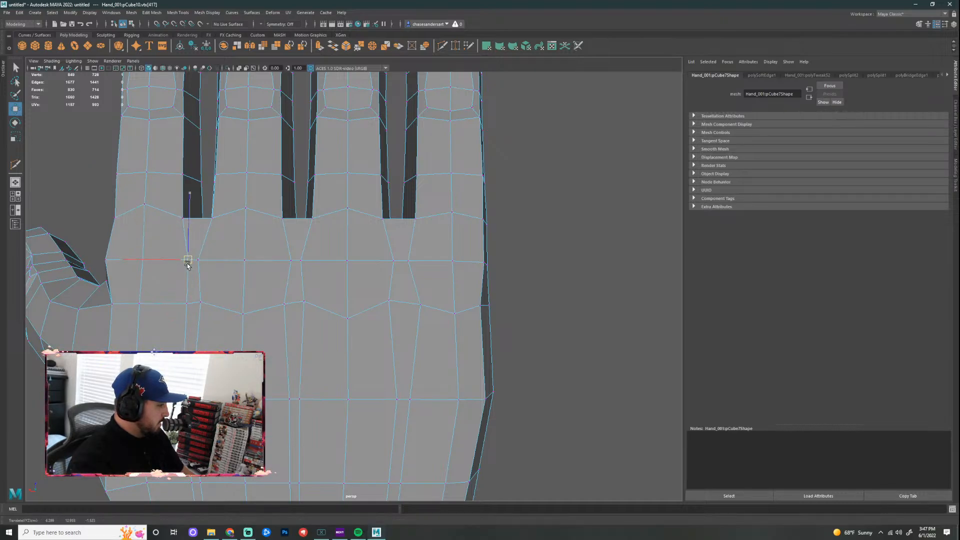
{"action": "left_click", "coordinate": [187, 304]}
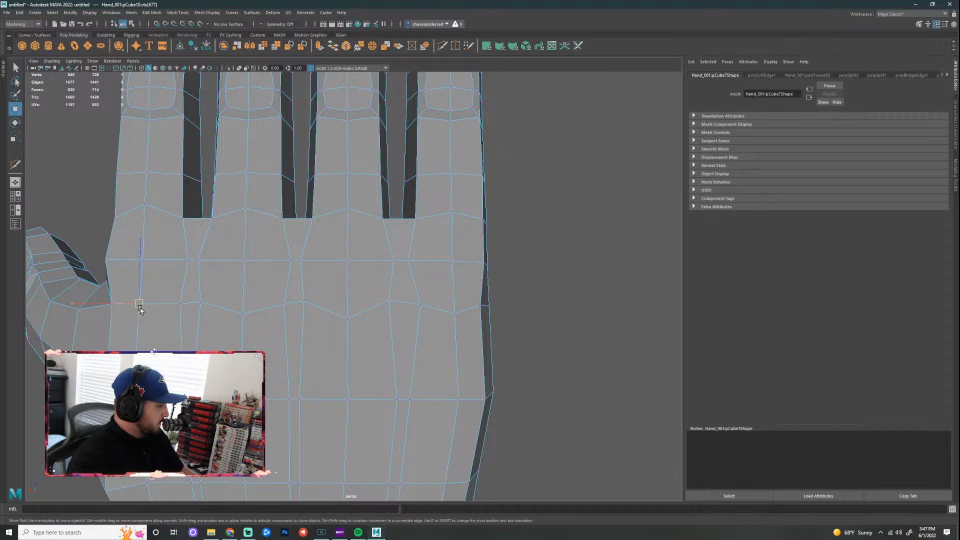
{"action": "left_click_drag", "start_coordinate": [139, 307], "coordinate": [140, 313]}
{"action": "left_click", "coordinate": [535, 267]}
Step: Preview the hand smoothed in object mode, check it from several angles, and return it to the unsmoothed display
{"action": "scroll", "coordinate": [536, 268], "scroll_direction": "down", "scroll_amount": 6}
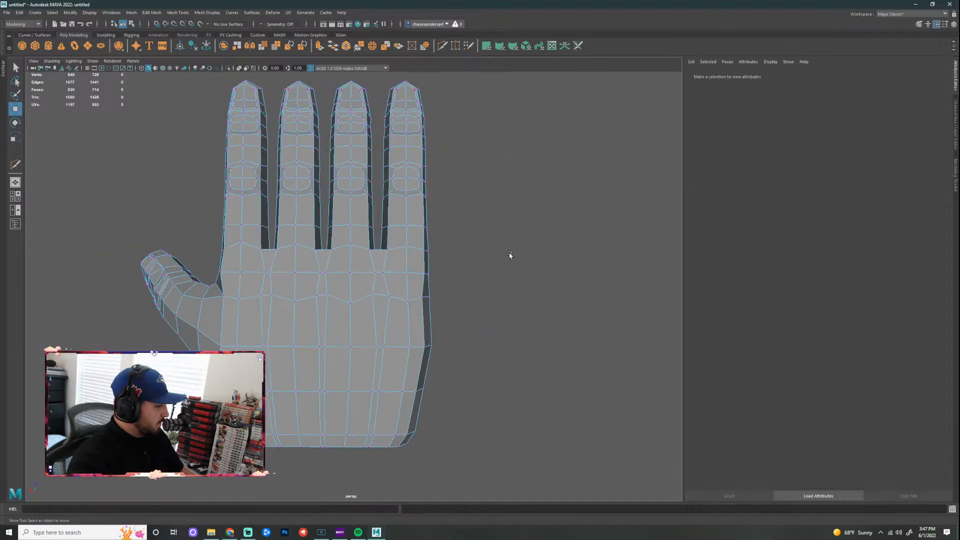
{"action": "left_click_drag", "start_coordinate": [510, 255], "coordinate": [541, 259], "text": "alt"}
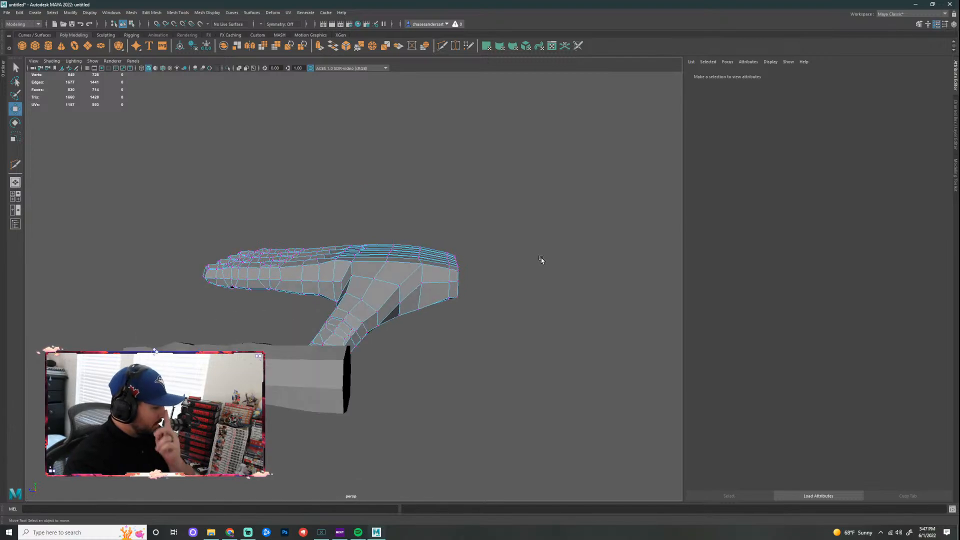
{"action": "scroll", "coordinate": [506, 252], "scroll_direction": "down", "scroll_amount": 4}
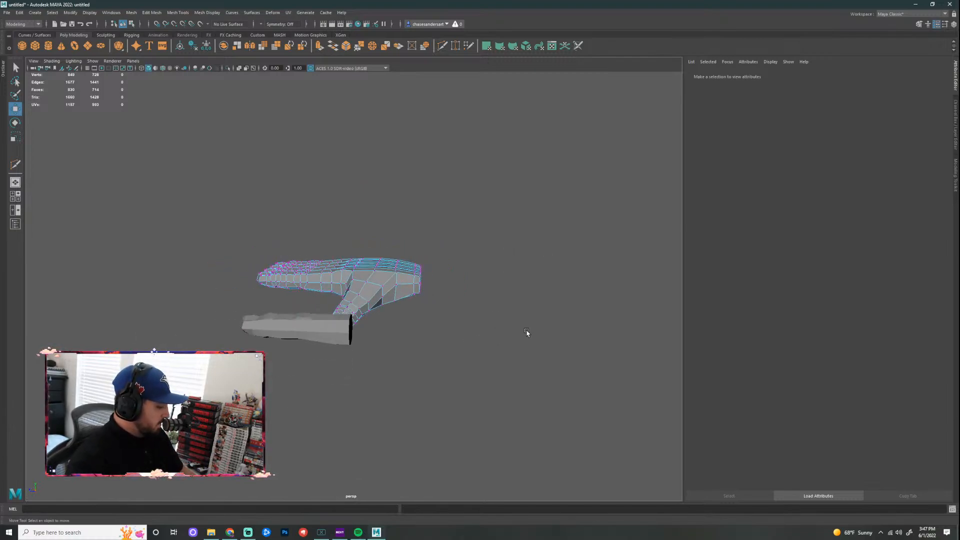
{"action": "left_click_drag", "start_coordinate": [526, 333], "coordinate": [509, 292], "text": "alt"}
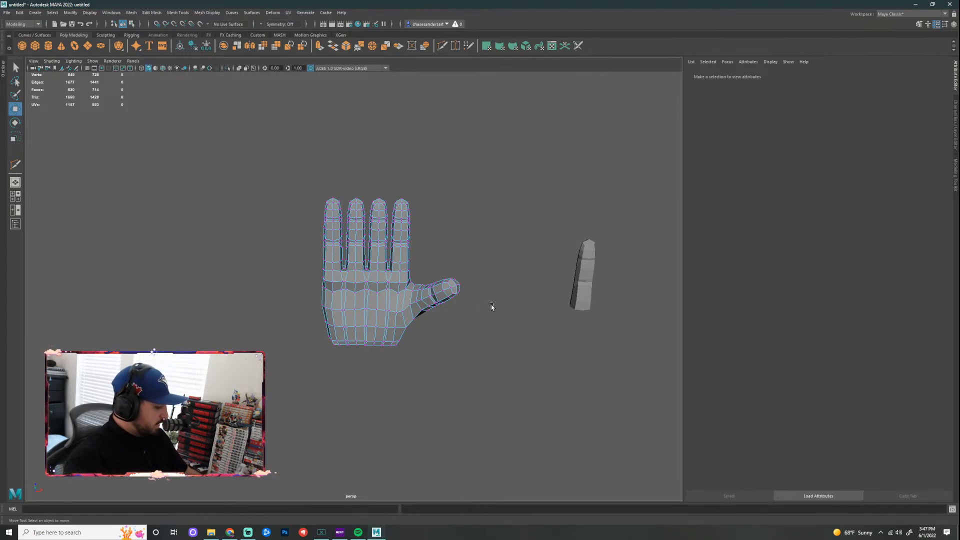
{"action": "key", "text": "3"}
{"action": "scroll", "coordinate": [487, 382], "scroll_direction": "up", "scroll_amount": 5}
{"action": "left_click_drag", "start_coordinate": [521, 407], "coordinate": [396, 300], "text": "alt"}
{"action": "right_click_drag", "start_coordinate": [390, 289], "coordinate": [424, 278]}
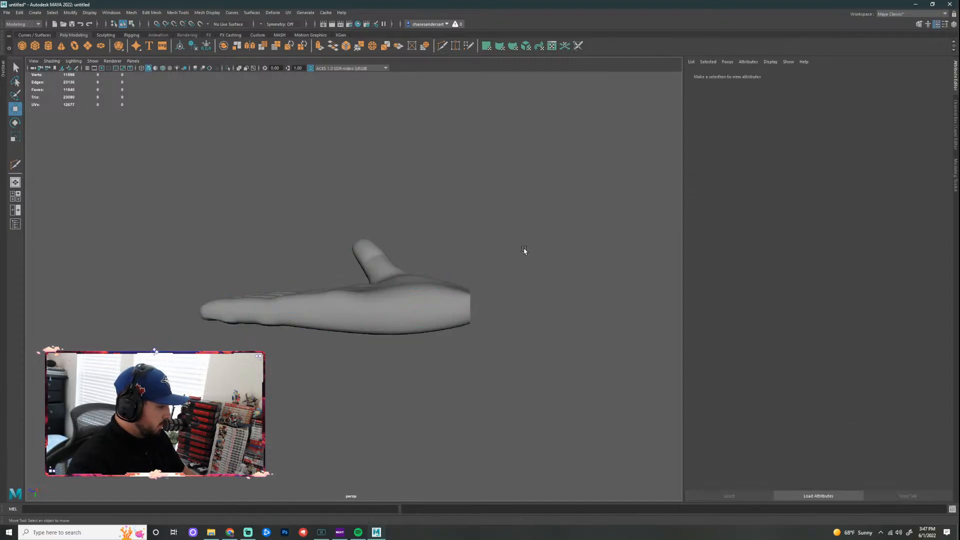
{"action": "left_click_drag", "start_coordinate": [523, 250], "coordinate": [273, 372], "text": "alt"}
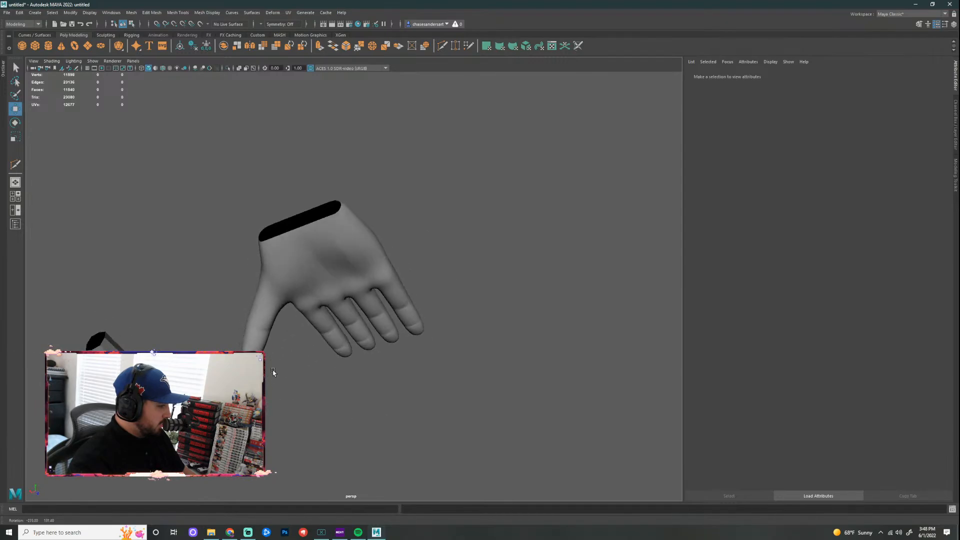
{"action": "left_click", "coordinate": [353, 258]}
{"action": "left_click_drag", "start_coordinate": [352, 258], "coordinate": [369, 190], "text": "alt"}
{"action": "key", "text": "1"}
{"action": "scroll", "coordinate": [352, 274], "scroll_direction": "up", "scroll_amount": 3}
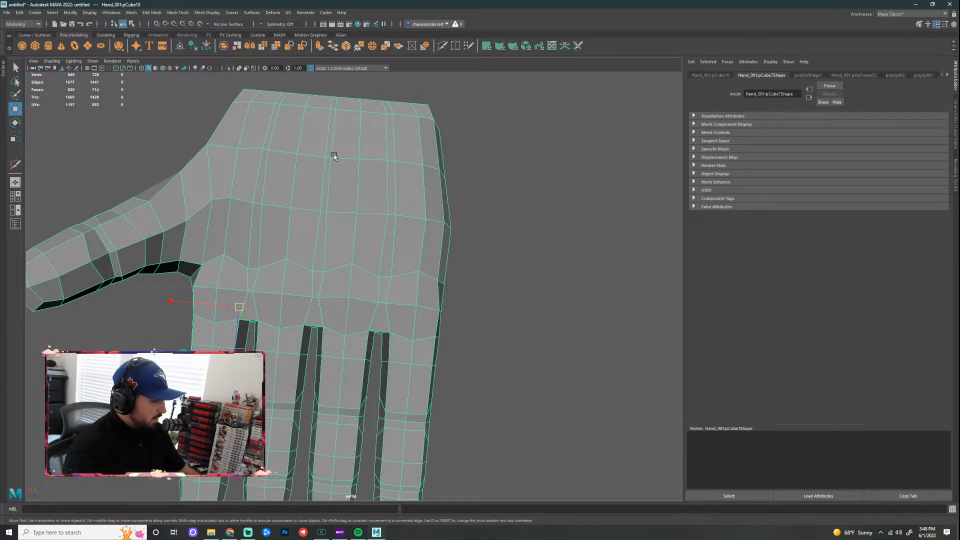
Step: Examine the low-poly hand from the back and side, checking finger lengths and the knuckle rows
{"action": "scroll", "coordinate": [501, 180], "scroll_direction": "down", "scroll_amount": 3}
{"action": "left_click_drag", "start_coordinate": [502, 180], "coordinate": [433, 308], "text": "alt"}
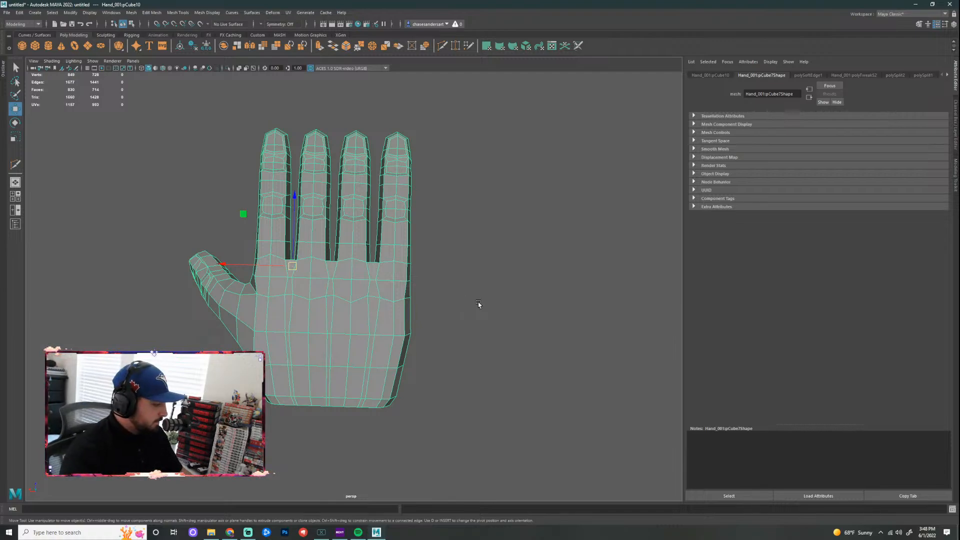
{"action": "middle_click_drag", "start_coordinate": [443, 318], "coordinate": [503, 304], "text": "alt"}
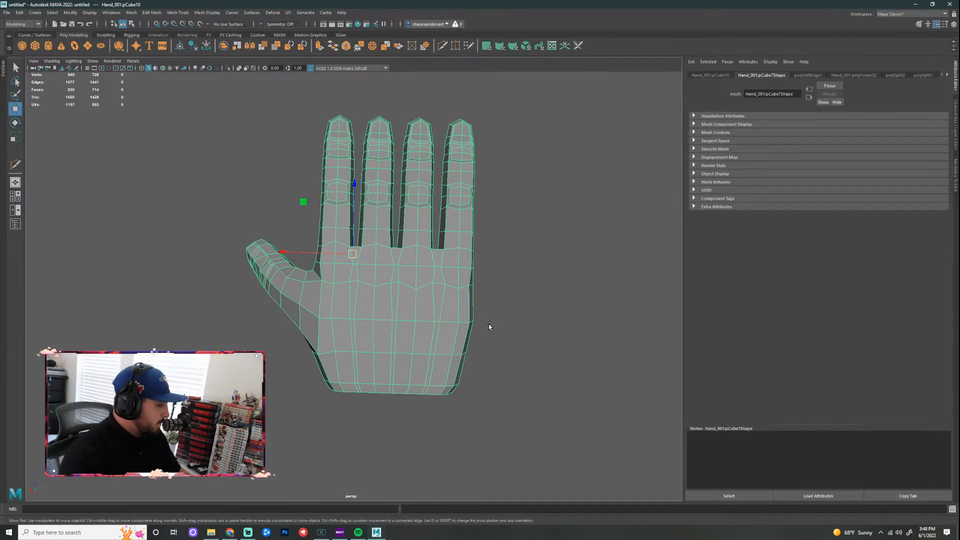
{"action": "mouse_move", "coordinate": [492, 338]}
{"action": "left_mouse_down", "text": "alt"}
{"action": "mouse_move", "coordinate": [489, 323]}
{"action": "mouse_move", "coordinate": [446, 325]}
{"action": "mouse_move", "coordinate": [321, 278]}
{"action": "mouse_move", "coordinate": [485, 334]}
{"action": "mouse_move", "coordinate": [479, 340]}
{"action": "left_mouse_up", "text": "alt"}
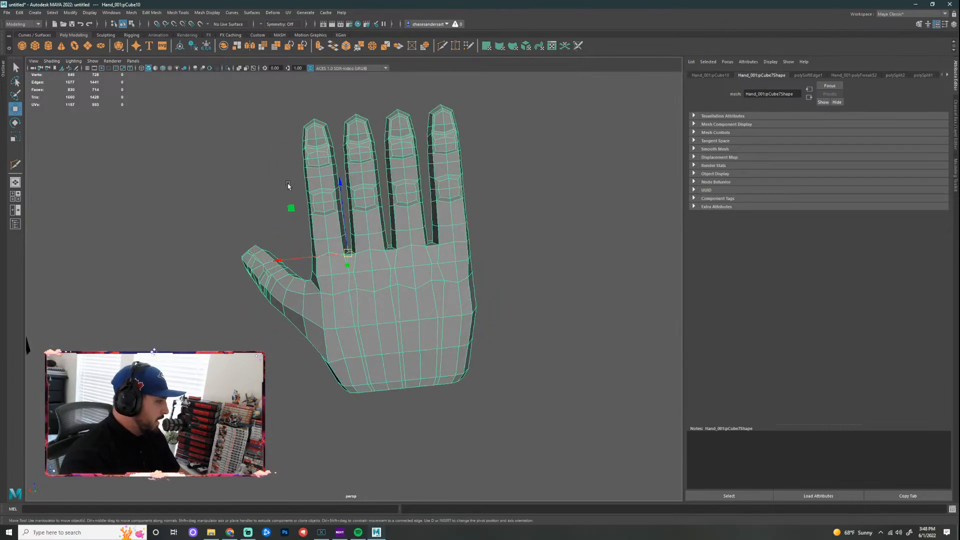
{"action": "left_click_drag", "start_coordinate": [542, 300], "coordinate": [418, 270], "text": "alt"}
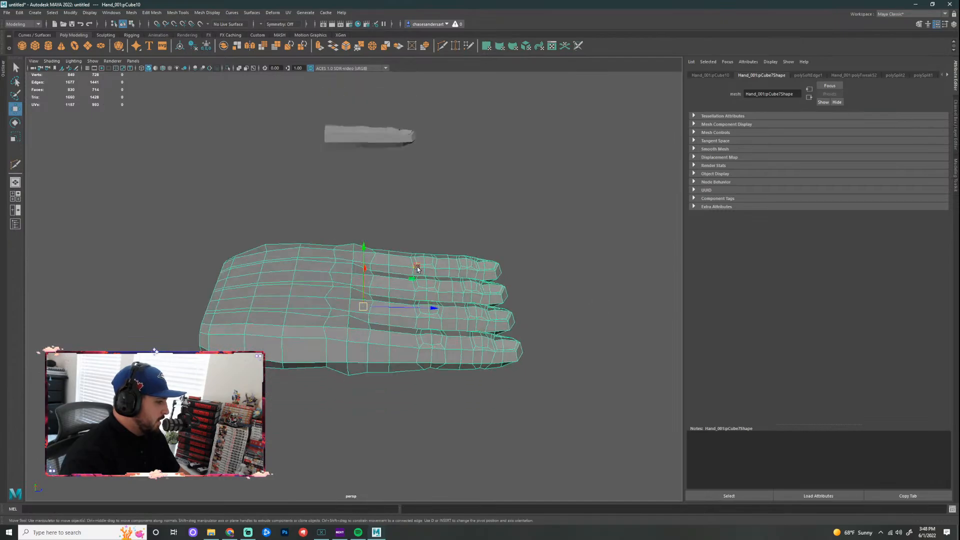
{"action": "scroll", "coordinate": [368, 400], "scroll_direction": "up", "scroll_amount": 5}
{"action": "left_click_drag", "start_coordinate": [355, 408], "coordinate": [484, 325], "text": "alt"}
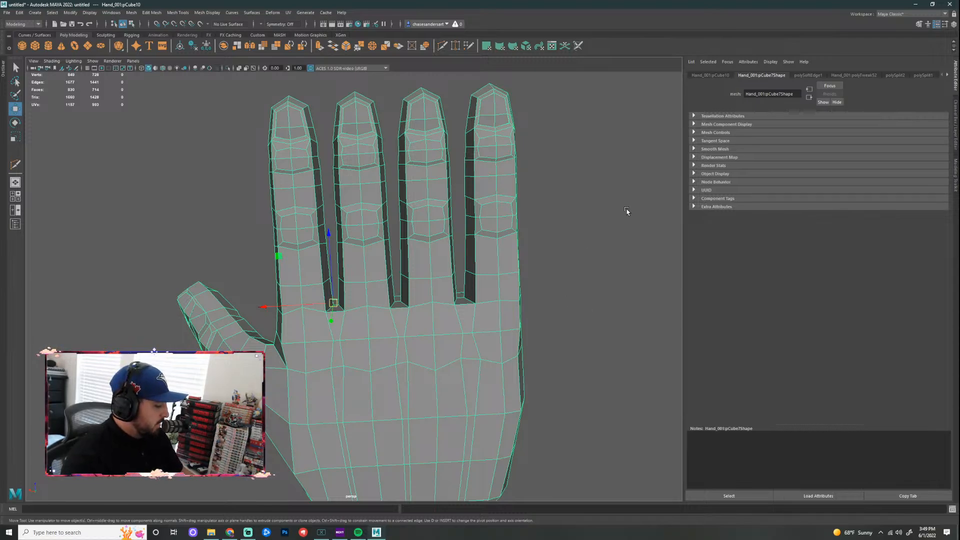
{"action": "scroll", "coordinate": [563, 270], "scroll_direction": "down", "scroll_amount": 3}
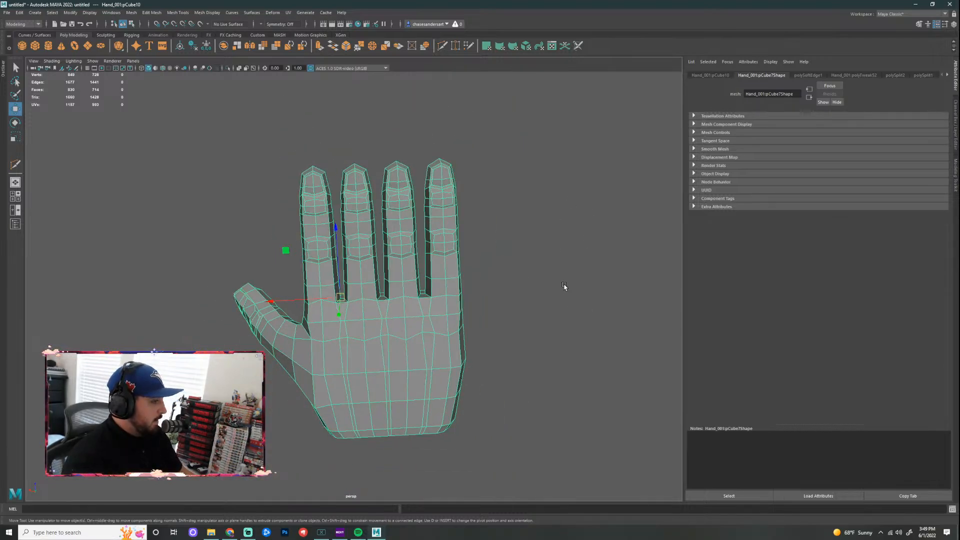
{"action": "middle_click_drag", "start_coordinate": [515, 325], "coordinate": [501, 247], "text": "alt"}
{"action": "left_click_drag", "start_coordinate": [501, 246], "coordinate": [496, 247], "text": "alt"}
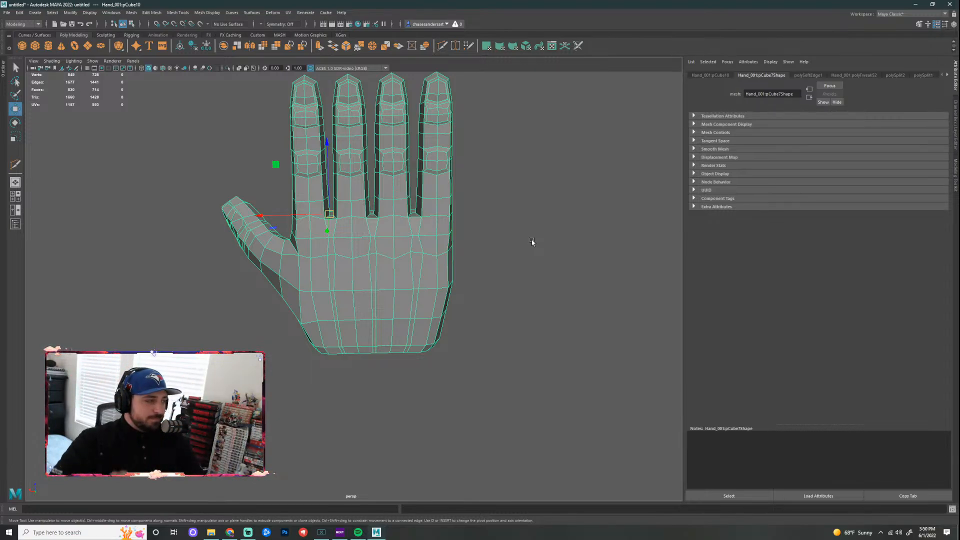
{"action": "left_click_drag", "start_coordinate": [414, 136], "coordinate": [363, 161], "text": "alt"}
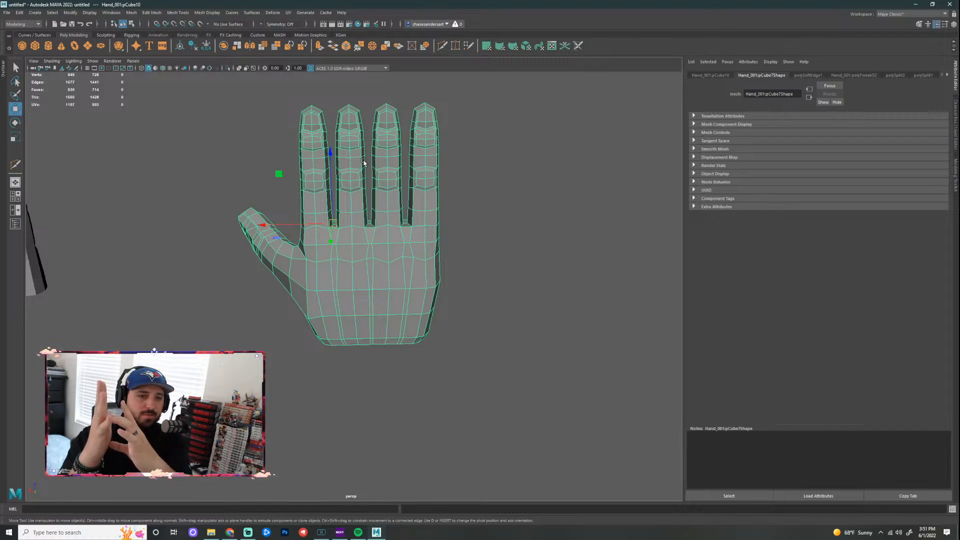
{"action": "scroll", "coordinate": [363, 162], "scroll_direction": "up", "scroll_amount": 3}
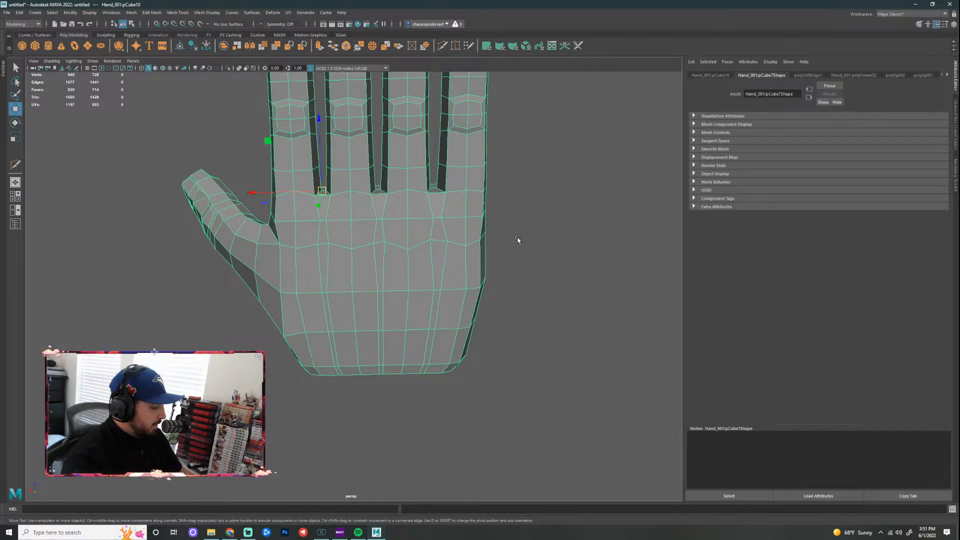
{"action": "left_click_drag", "start_coordinate": [525, 266], "coordinate": [549, 246], "text": "alt"}
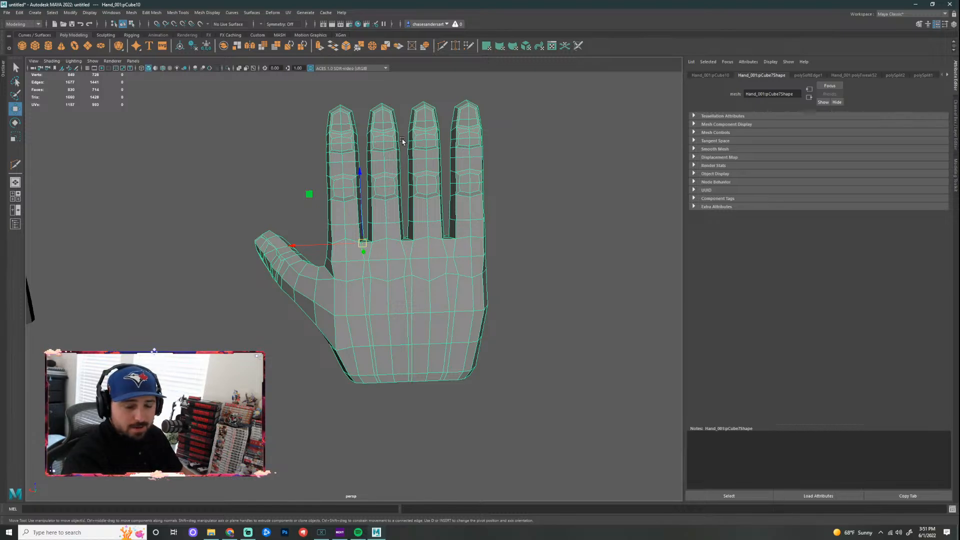
{"action": "scroll", "coordinate": [400, 122], "scroll_direction": "up", "scroll_amount": 2}
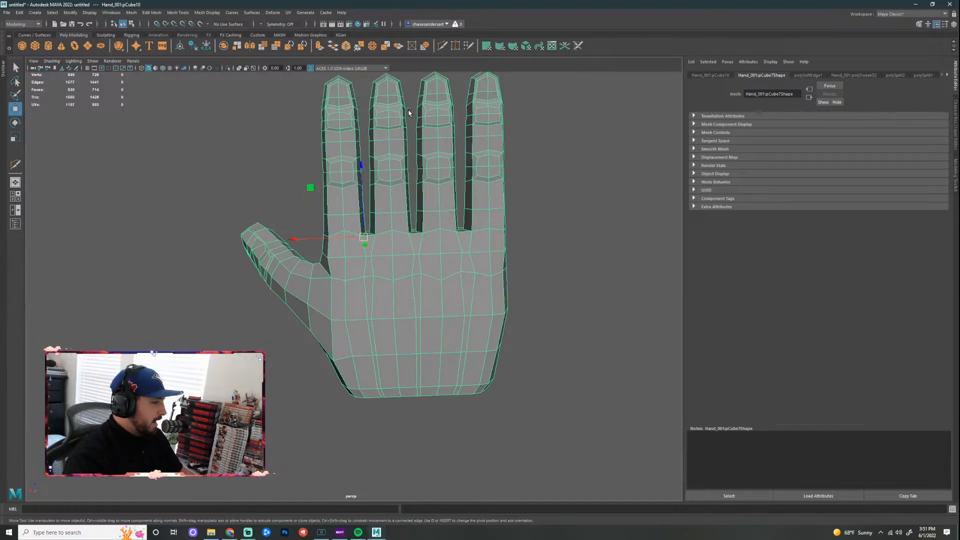
{"action": "middle_click_drag", "start_coordinate": [409, 111], "coordinate": [419, 151], "text": "alt"}
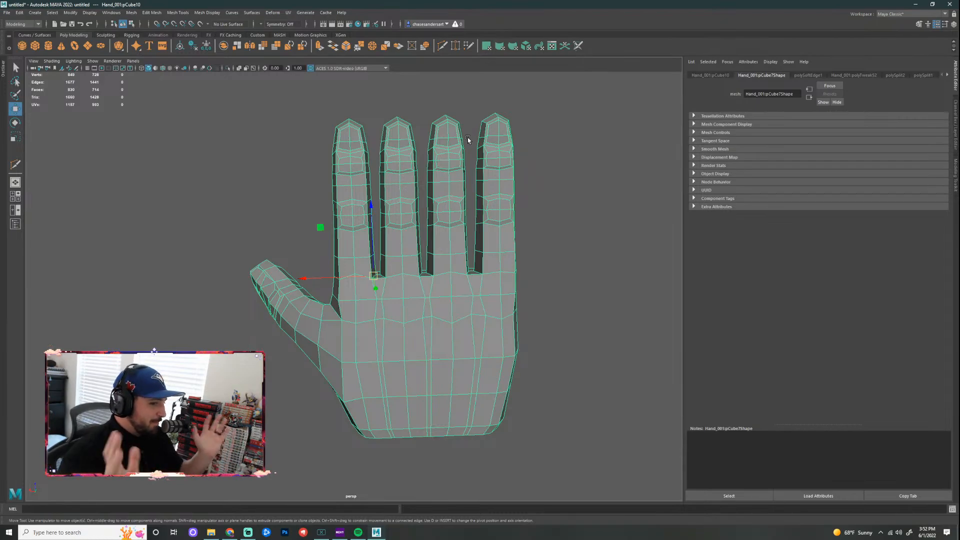
{"action": "scroll", "coordinate": [409, 190], "scroll_direction": "up", "scroll_amount": 4}
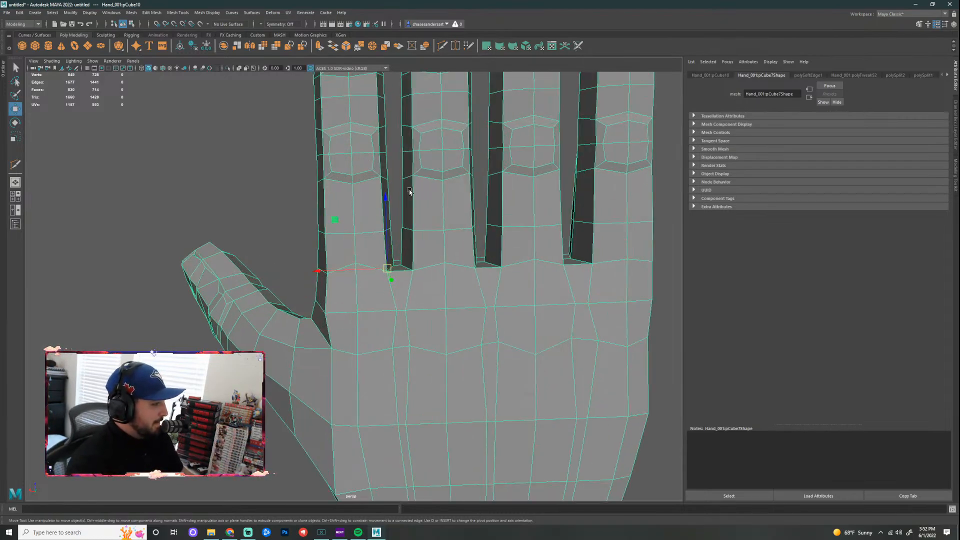
{"action": "scroll", "coordinate": [490, 176], "scroll_direction": "down", "scroll_amount": 3}
{"action": "middle_click_drag", "start_coordinate": [487, 173], "coordinate": [473, 235], "text": "alt"}
{"action": "left_click_drag", "start_coordinate": [567, 265], "coordinate": [555, 256], "text": "alt"}
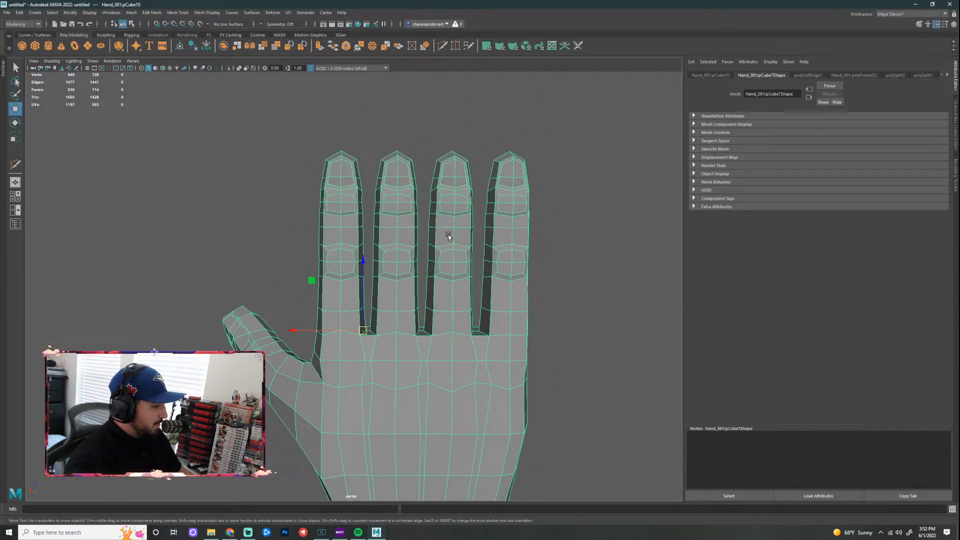
{"action": "middle_click_drag", "start_coordinate": [433, 203], "coordinate": [426, 181], "text": "alt"}
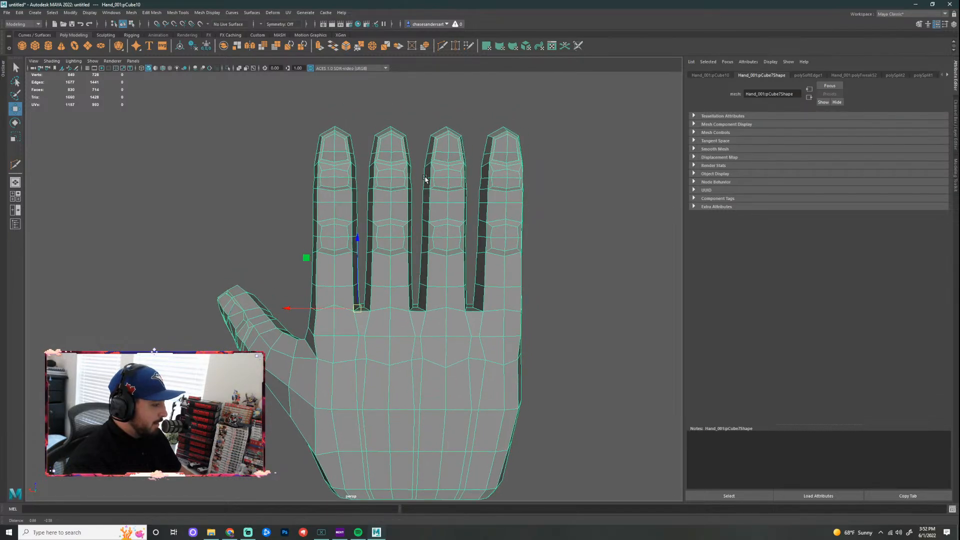
Step: Try moving all of the index finger's vertices down to its base toward the wrist
{"action": "right_click_drag", "start_coordinate": [320, 169], "coordinate": [296, 170]}
{"action": "left_click_drag", "start_coordinate": [277, 109], "coordinate": [363, 330]}
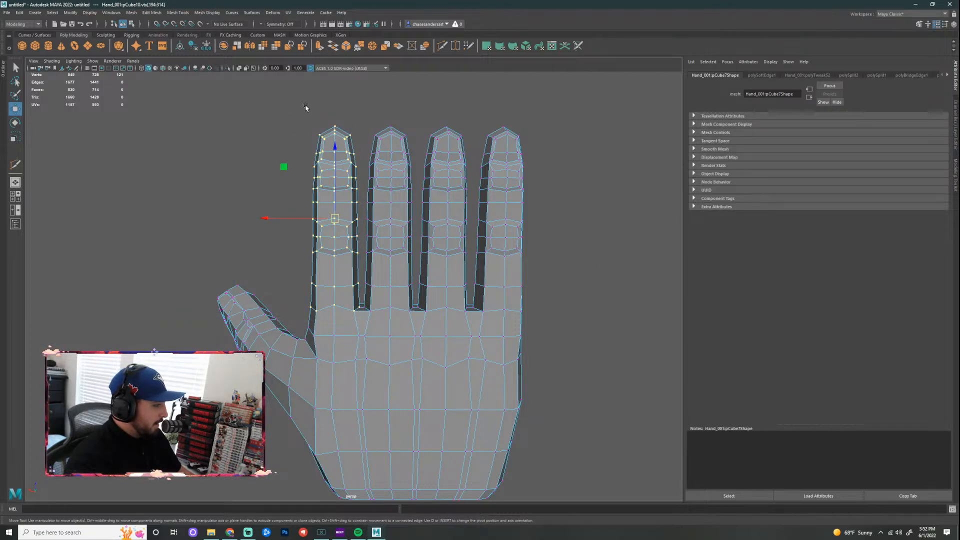
{"action": "left_click_drag", "start_coordinate": [291, 103], "coordinate": [363, 320]}
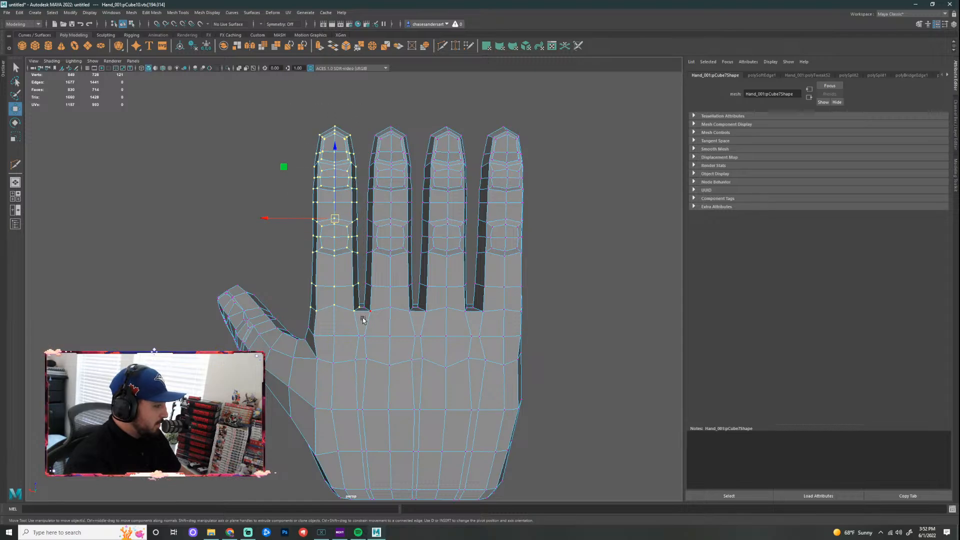
{"action": "left_click_drag", "start_coordinate": [538, 226], "coordinate": [552, 249], "text": "alt"}
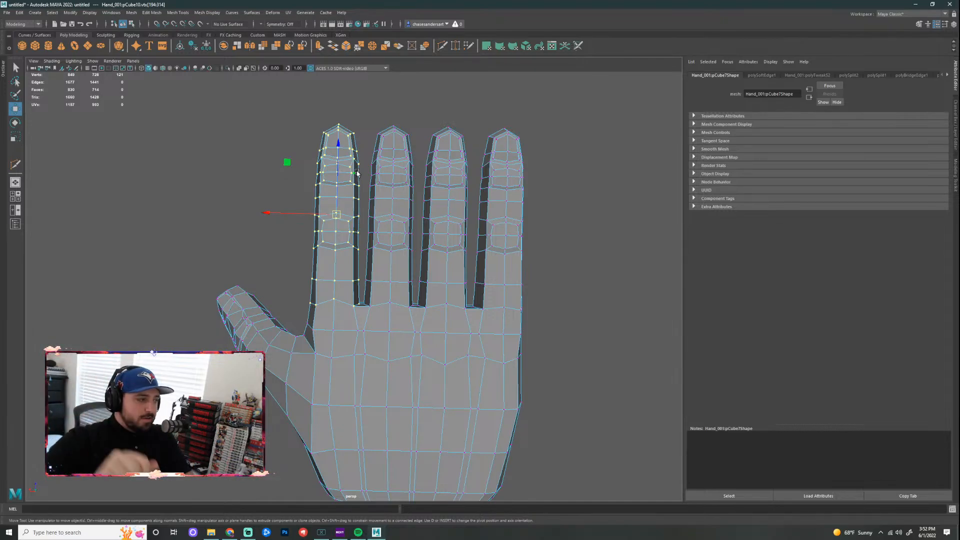
{"action": "left_click_drag", "start_coordinate": [338, 143], "coordinate": [339, 149]}
{"action": "key", "text": "ctrl+z"}
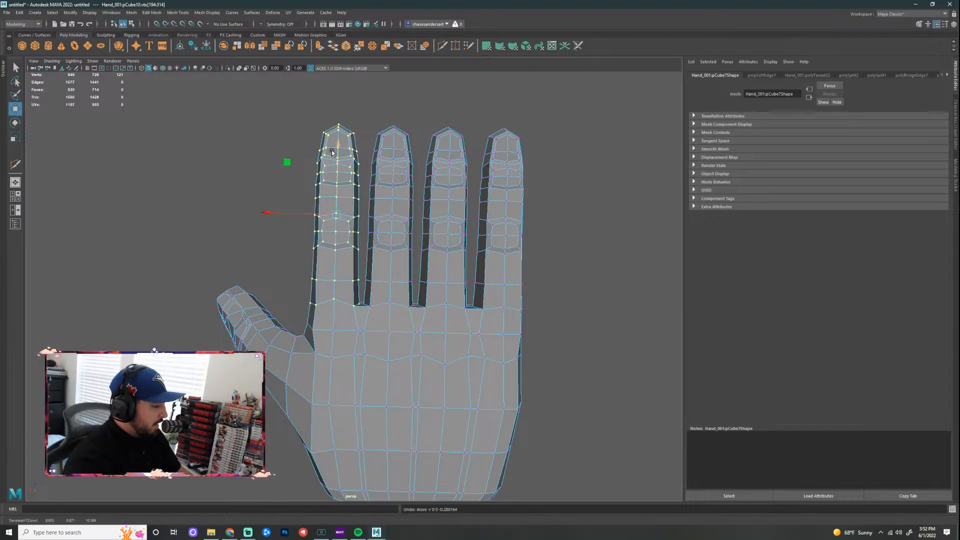
Step: Select the index finger's vertices down through the knuckle rows, excluding the thumb's, and move them toward the wrist so the finger sits lower
{"action": "left_click_drag", "start_coordinate": [292, 100], "coordinate": [361, 373]}
{"action": "left_click", "coordinate": [298, 338], "text": "shift"}
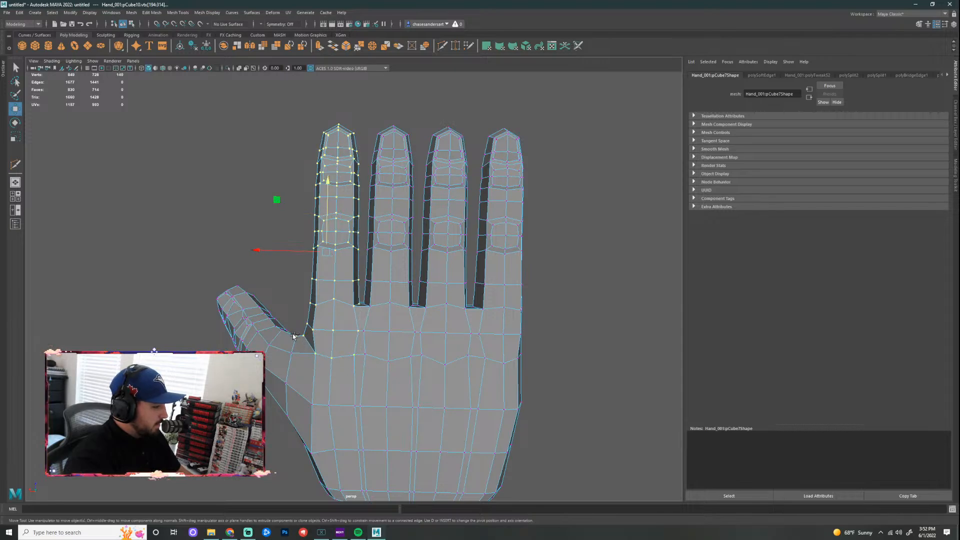
{"action": "left_click_drag", "start_coordinate": [574, 294], "coordinate": [719, 220], "text": "alt"}
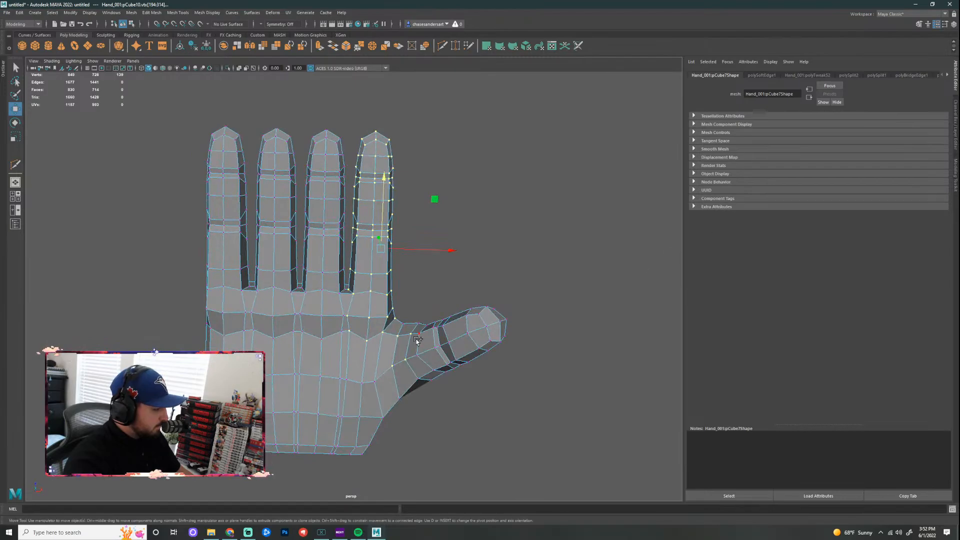
{"action": "left_click", "coordinate": [402, 360], "text": "shift"}
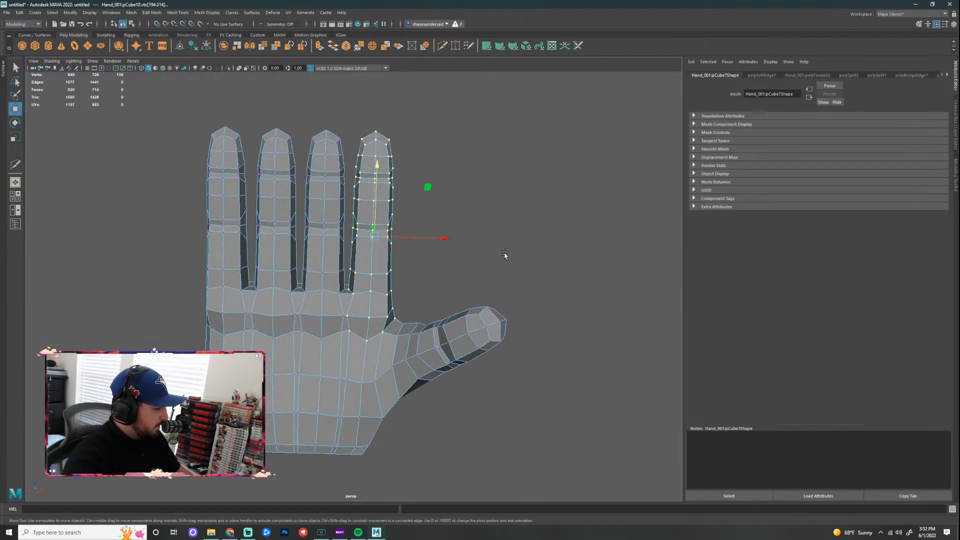
{"action": "left_click_drag", "start_coordinate": [505, 255], "coordinate": [326, 221], "text": "alt"}
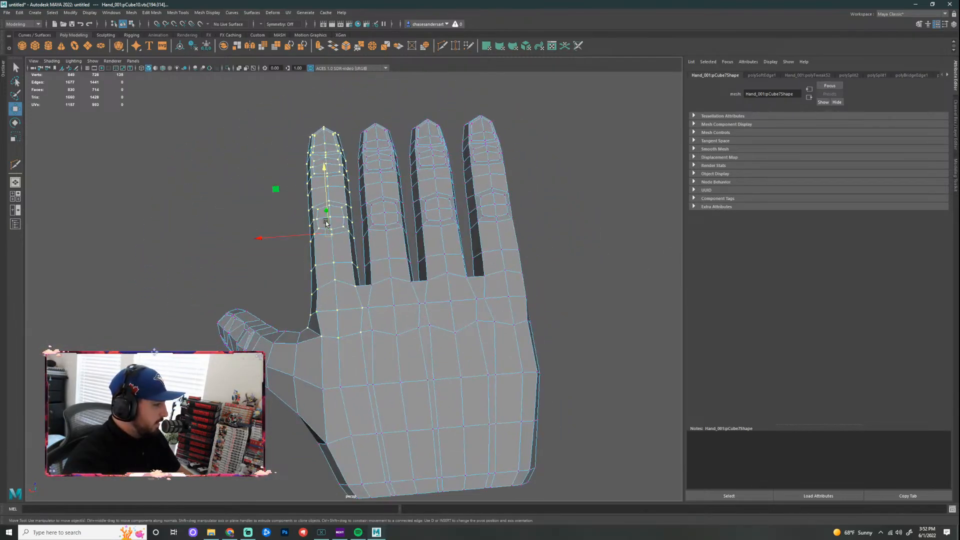
{"action": "left_click_drag", "start_coordinate": [322, 179], "coordinate": [325, 181]}
{"action": "key", "text": "r"}
{"action": "key", "text": "w"}
{"action": "mouse_move", "coordinate": [532, 149]}
{"action": "left_mouse_down", "text": "alt"}
{"action": "mouse_move", "coordinate": [529, 165]}
{"action": "mouse_move", "coordinate": [510, 150]}
{"action": "mouse_move", "coordinate": [530, 149]}
{"action": "left_mouse_up", "text": "alt"}
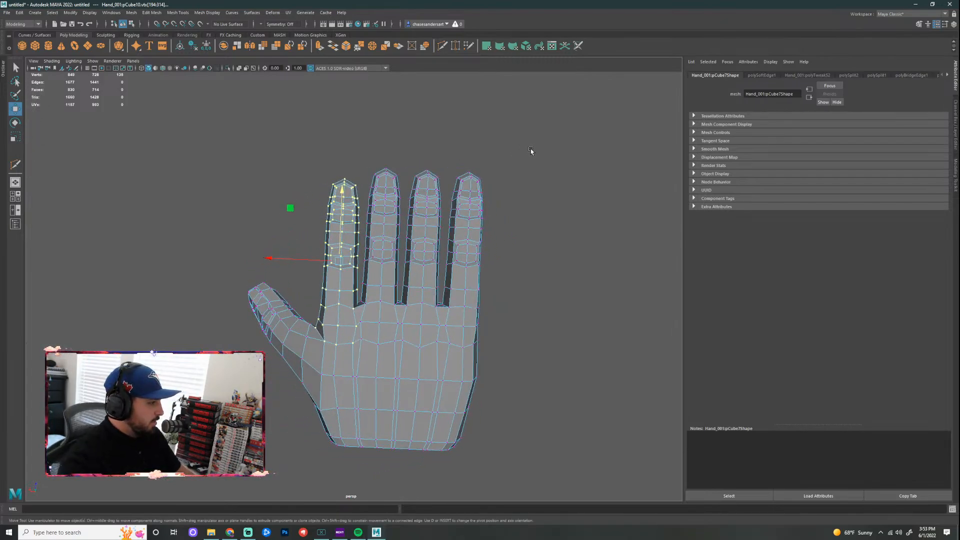
{"action": "left_click_drag", "start_coordinate": [344, 194], "coordinate": [344, 198]}
{"action": "key", "text": "ctrl+z"}
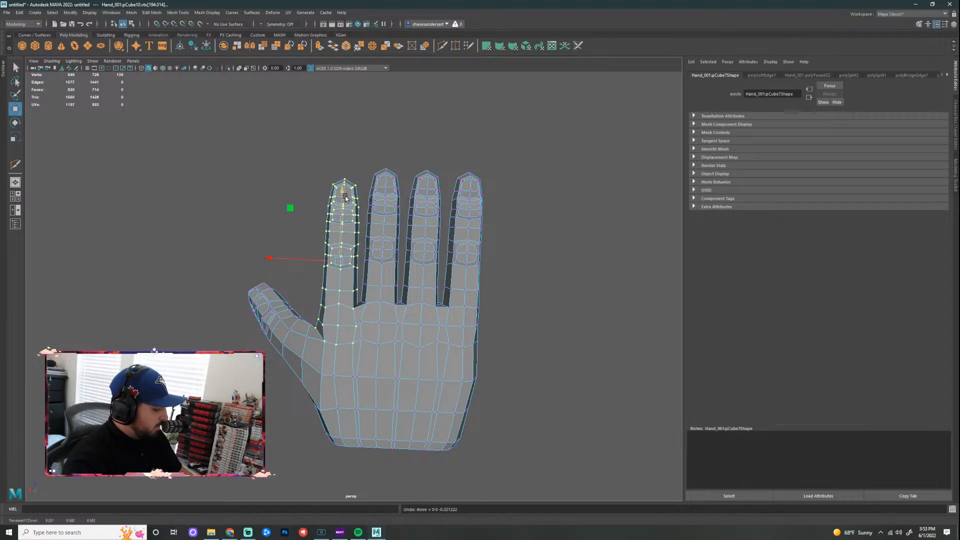
Step: Undo the index finger's recent moves and scaling, restoring its vertex selection with soft selection turned off
{"action": "key", "text": "ctrl+z"}
{"action": "key", "text": "ctrl+z"}
{"action": "key", "text": "ctrl+z"}
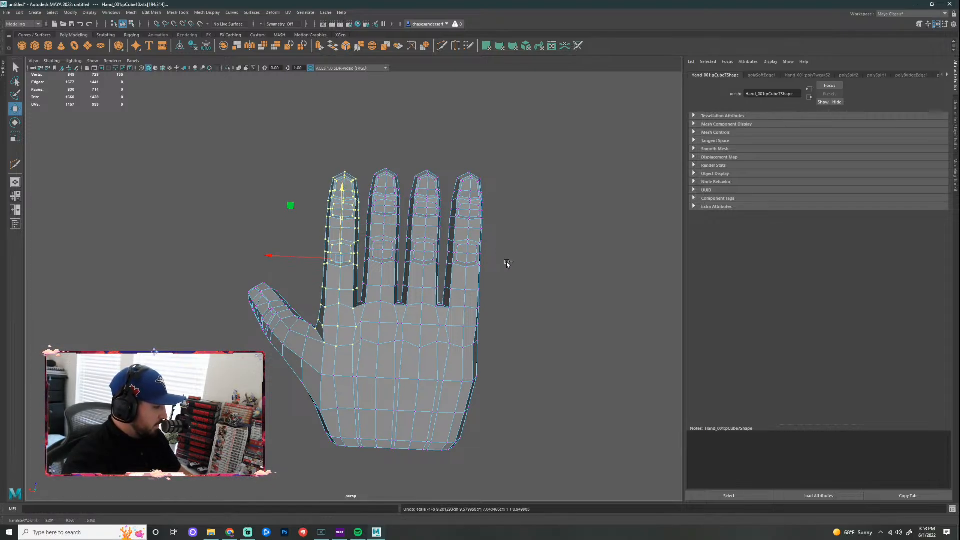
{"action": "key", "text": "b"}
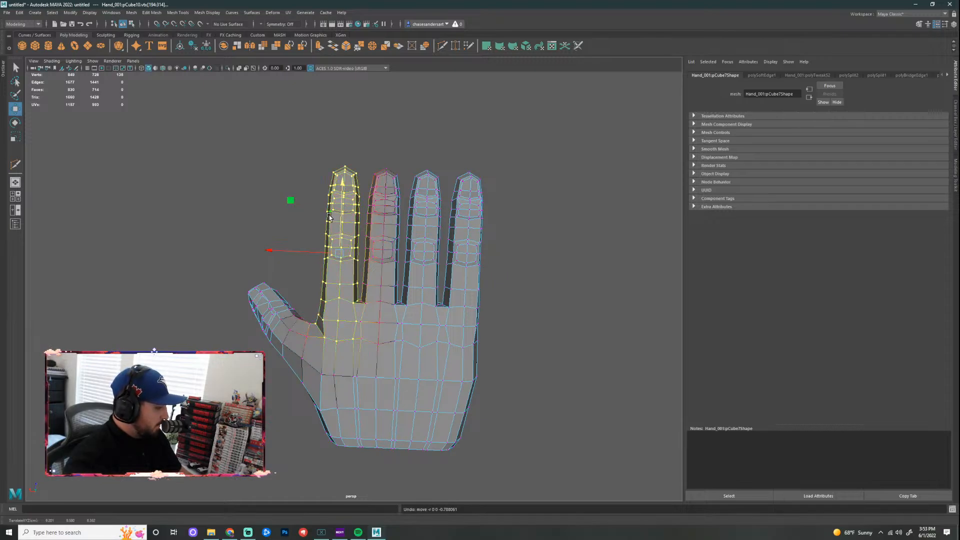
{"action": "key", "text": "ctrl+z"}
{"action": "key", "text": "ctrl+z"}
{"action": "key", "text": "ctrl+z"}
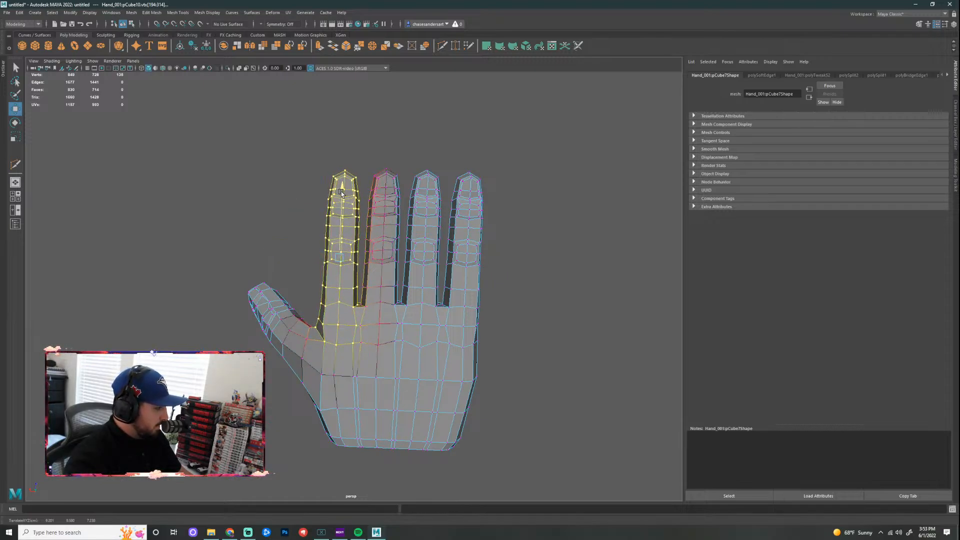
{"action": "key", "text": "ctrl+z"}
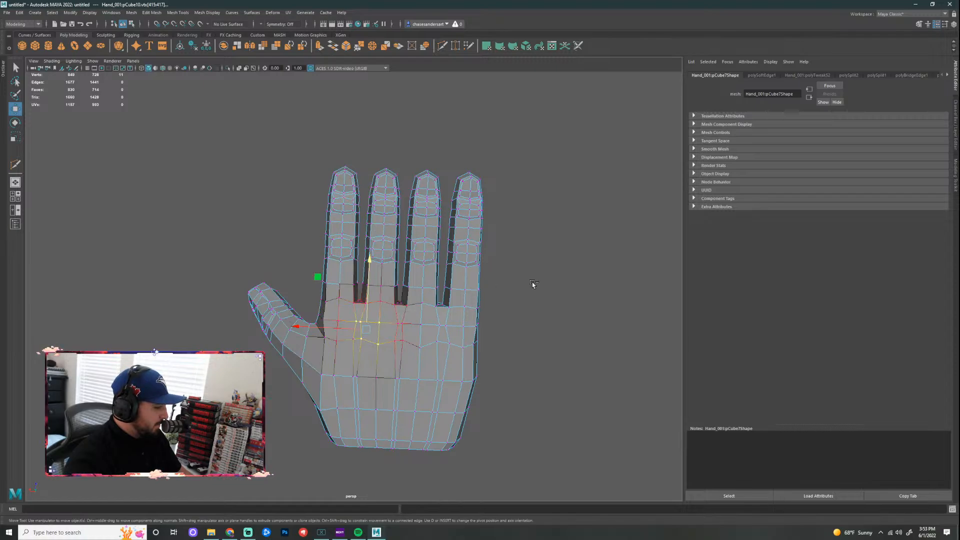
{"action": "key", "text": "ctrl+z"}
{"action": "key", "text": "b"}
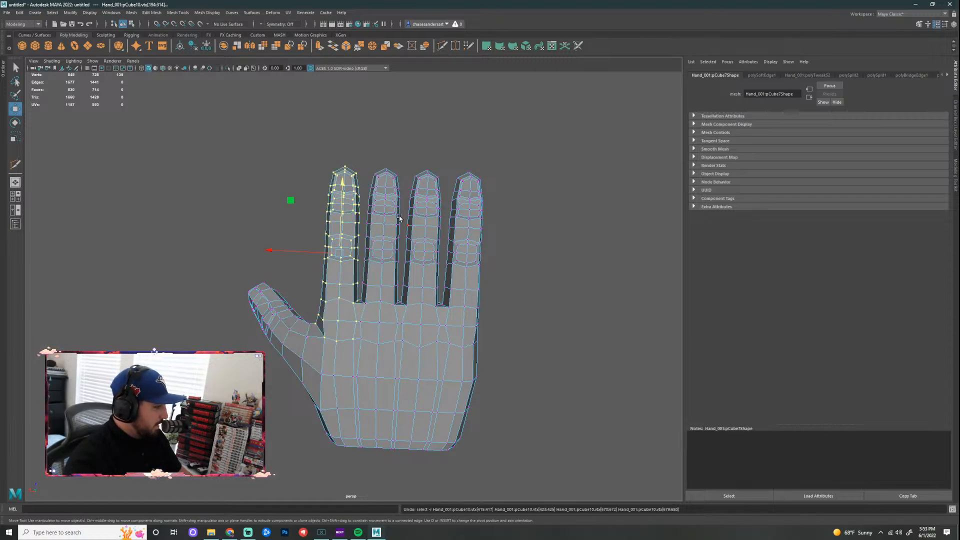
Step: Move the index finger's selected vertices slightly toward the wrist and scale them shorter along the finger's length
{"action": "left_click_drag", "start_coordinate": [341, 186], "coordinate": [341, 191]}
{"action": "key", "text": "r"}
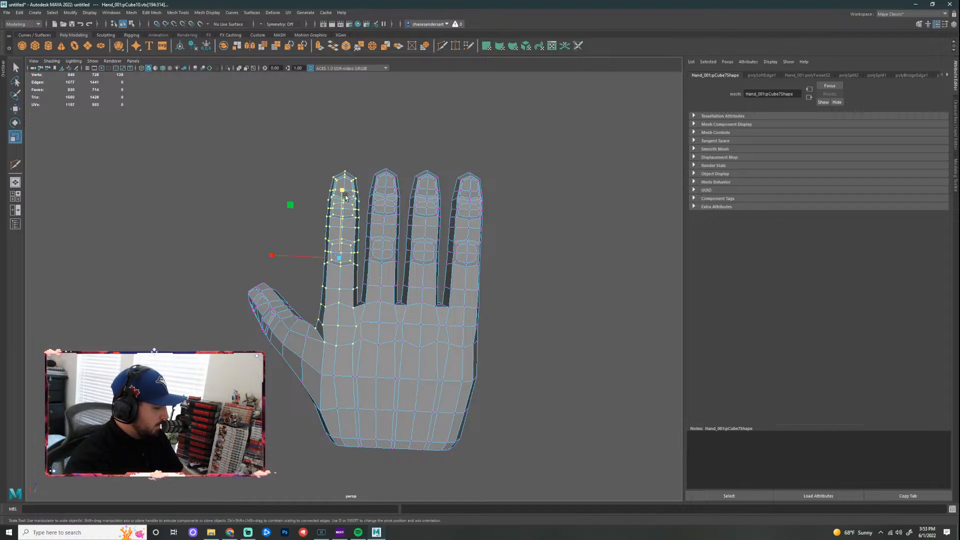
{"action": "middle_click_drag", "start_coordinate": [339, 192], "coordinate": [344, 198]}
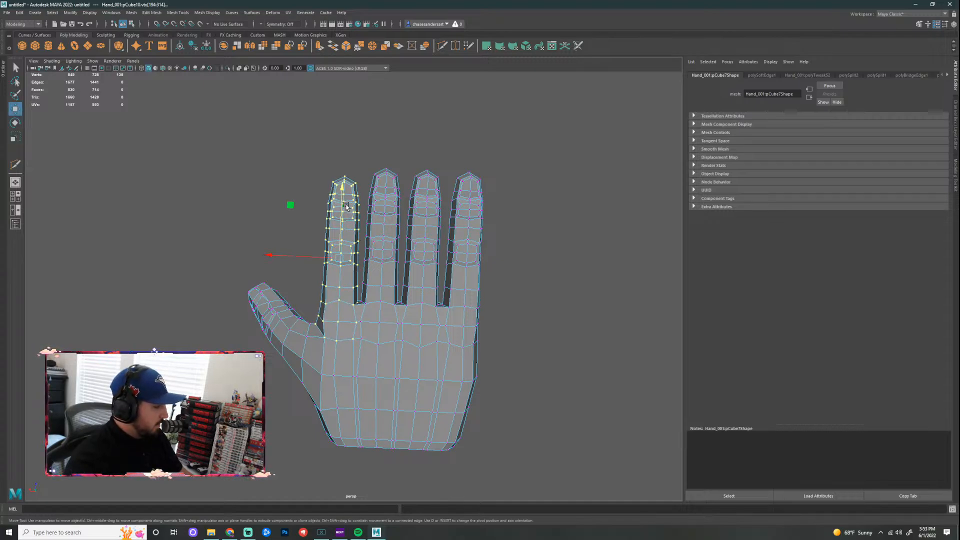
{"action": "key", "text": "w"}
{"action": "key", "text": "r"}
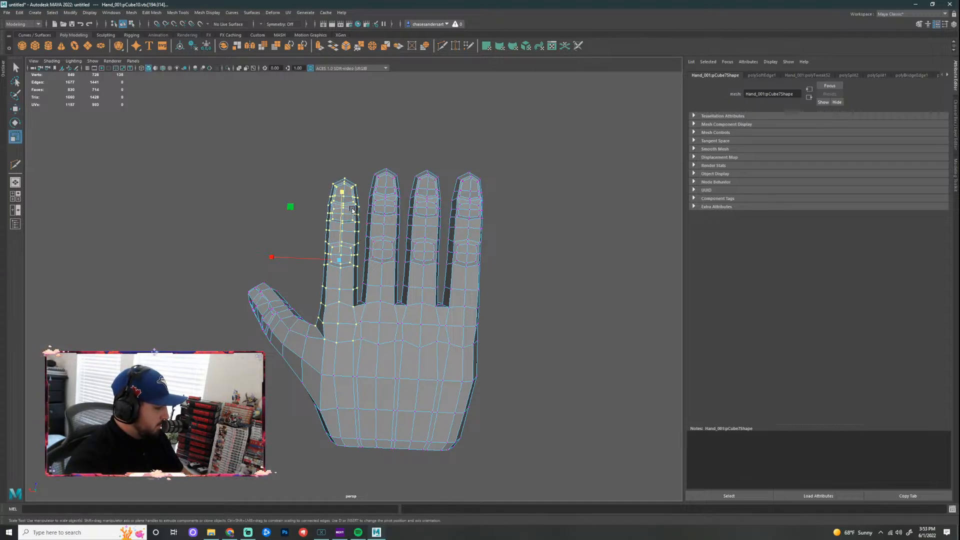
{"action": "middle_click_drag", "start_coordinate": [342, 195], "coordinate": [342, 199]}
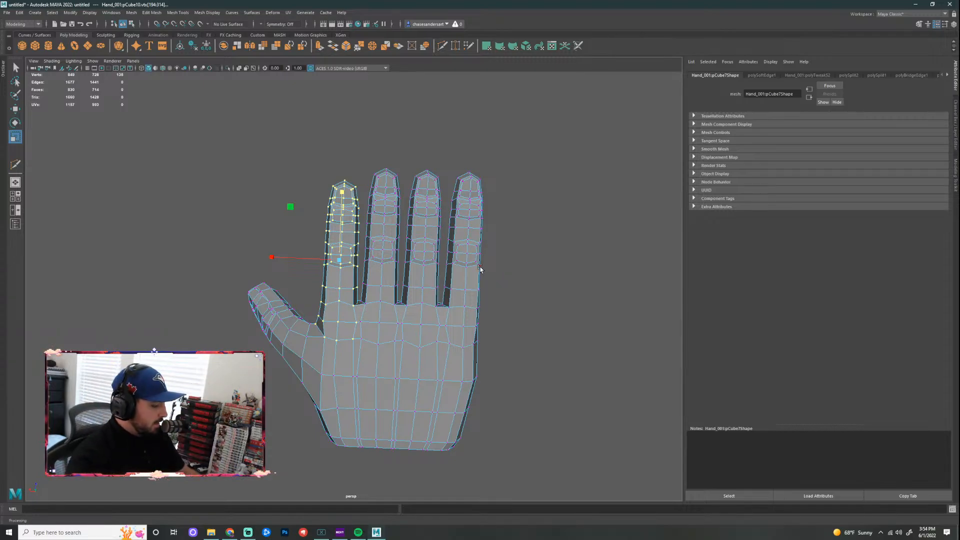
Step: Relocate the selection's pivot to the index finger's base knuckle and rotate the finger outward toward the thumb
{"action": "key", "text": "d"}
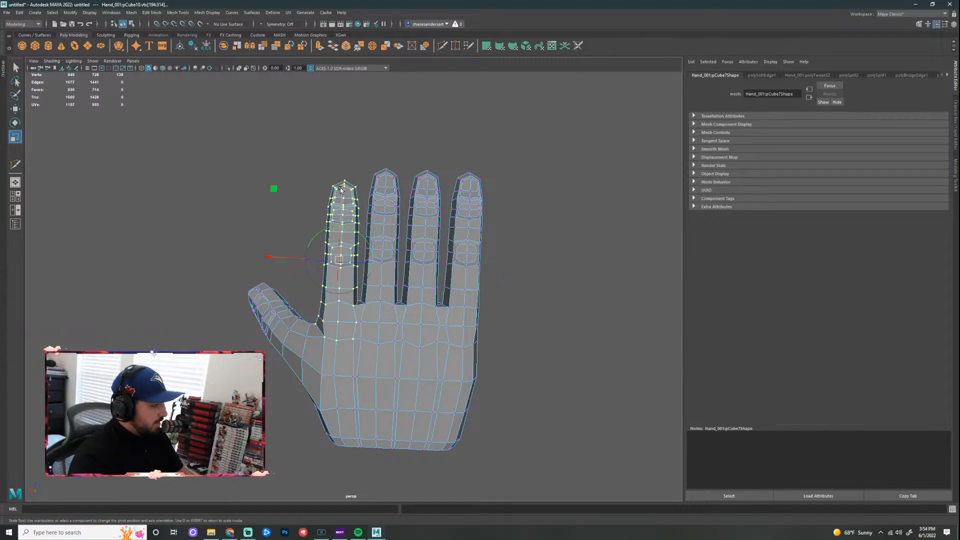
{"action": "middle_click_drag", "start_coordinate": [340, 189], "coordinate": [340, 251]}
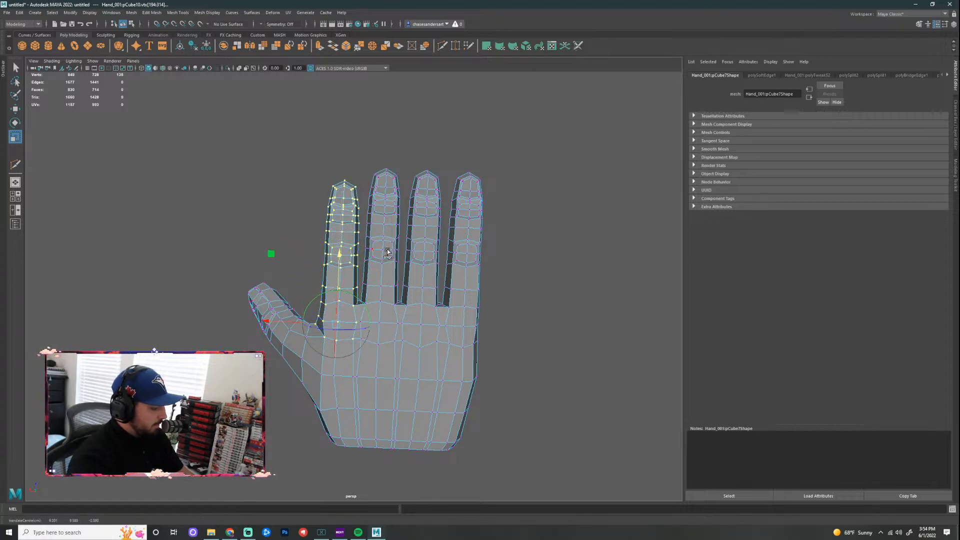
{"action": "key", "text": "e"}
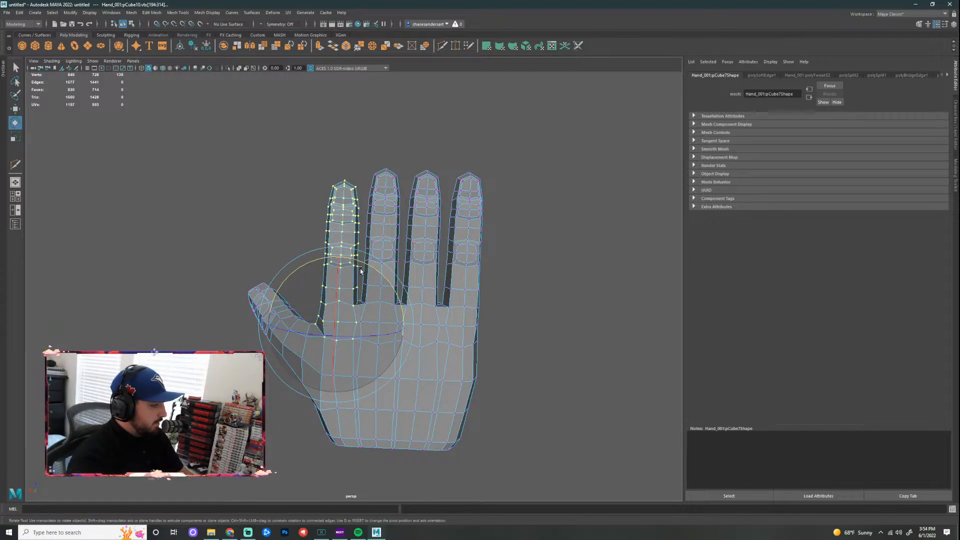
{"action": "left_click_drag", "start_coordinate": [361, 271], "coordinate": [354, 262]}
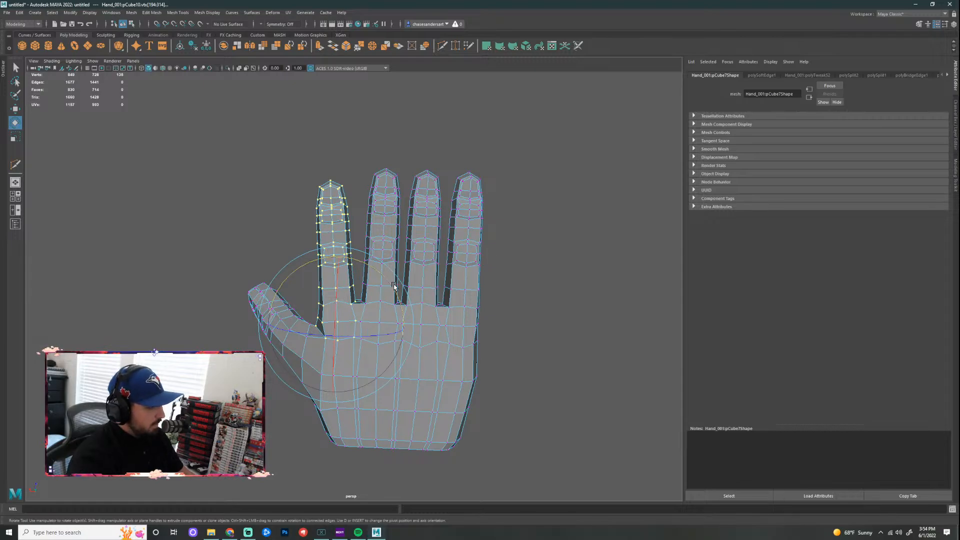
Step: Undo the trial scaling and rescale the index finger slightly shorter along its length from the base pivot, finishing with the vertices deselected
{"action": "left_click_drag", "start_coordinate": [316, 258], "coordinate": [340, 260]}
{"action": "key", "text": "r"}
{"action": "key", "text": "ctrl+z"}
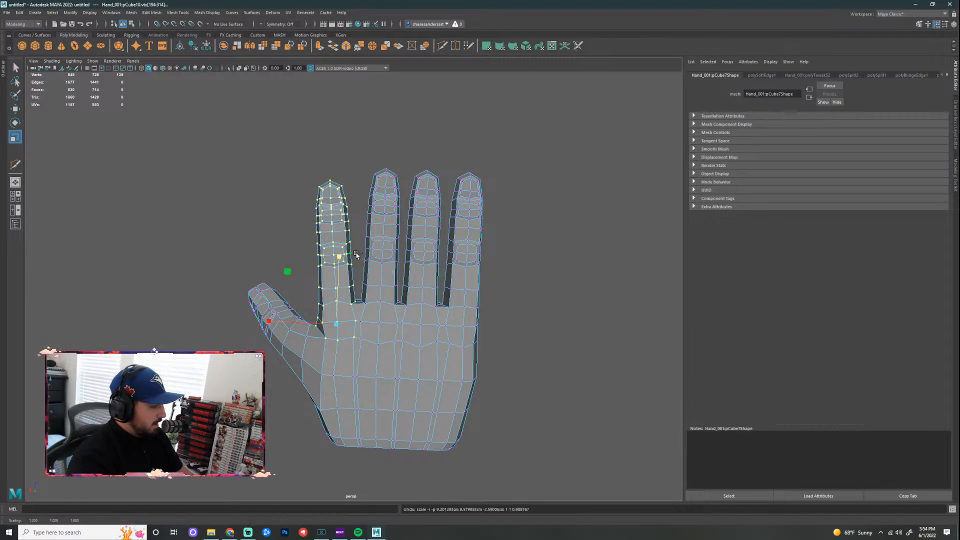
{"action": "key", "text": "ctrl+z"}
{"action": "left_click_drag", "start_coordinate": [340, 258], "coordinate": [344, 260]}
{"action": "key", "text": "e"}
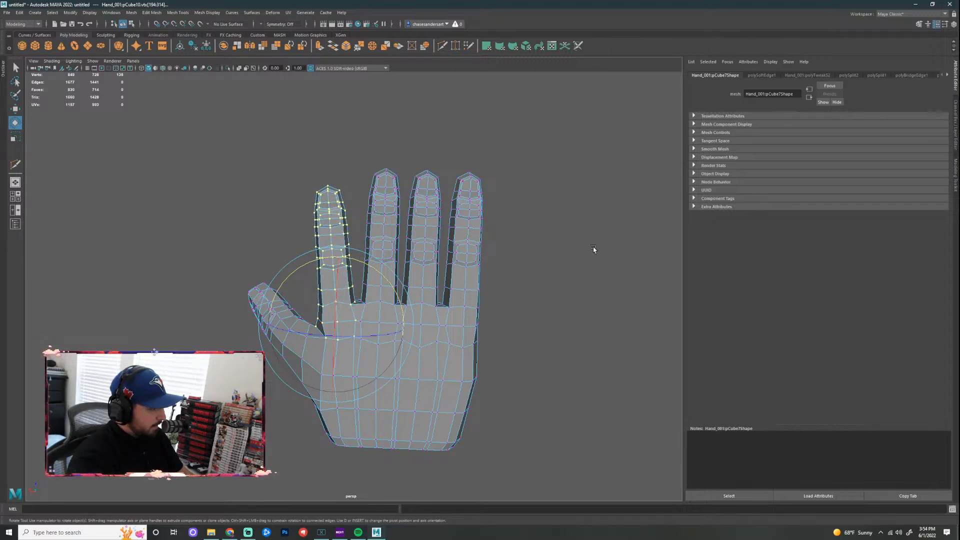
{"action": "left_click", "coordinate": [548, 232]}
Step: Move the single web vertex between the thumb and index finger inward toward the palm, and clear the selection
{"action": "left_click_drag", "start_coordinate": [548, 232], "coordinate": [536, 207], "text": "alt"}
{"action": "scroll", "coordinate": [534, 182], "scroll_direction": "up", "scroll_amount": 5}
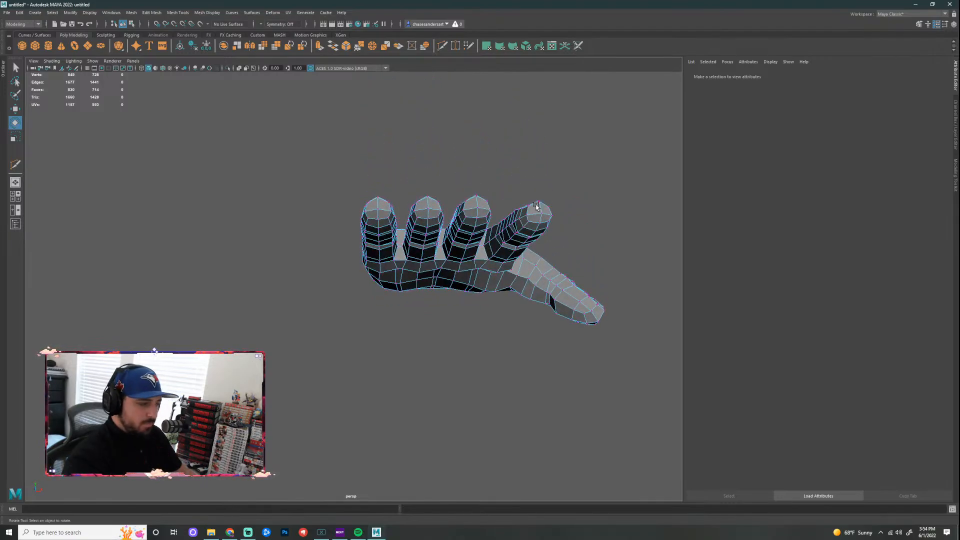
{"action": "left_click_drag", "start_coordinate": [512, 169], "coordinate": [368, 228], "text": "alt"}
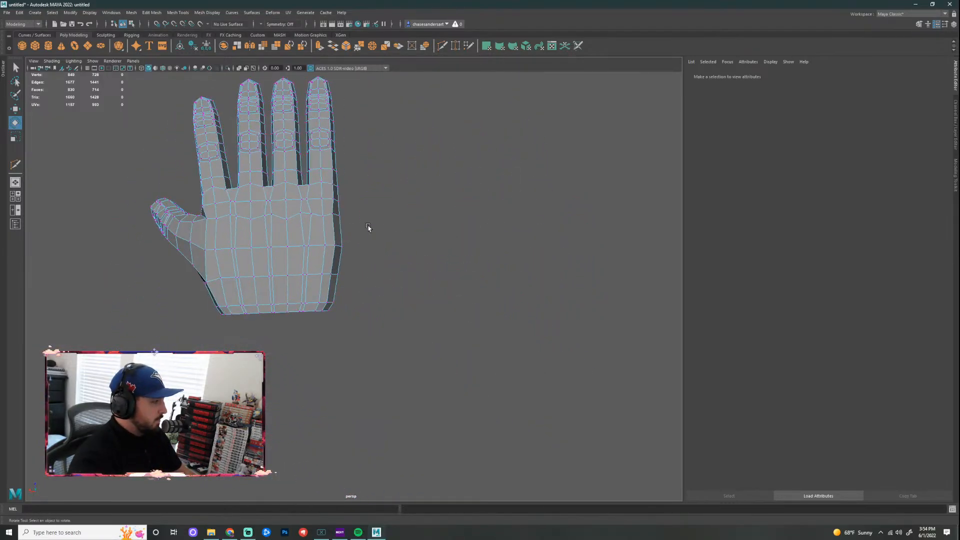
{"action": "middle_click_drag", "start_coordinate": [410, 225], "coordinate": [540, 300], "text": "alt"}
{"action": "scroll", "coordinate": [379, 270], "scroll_direction": "up", "scroll_amount": 5}
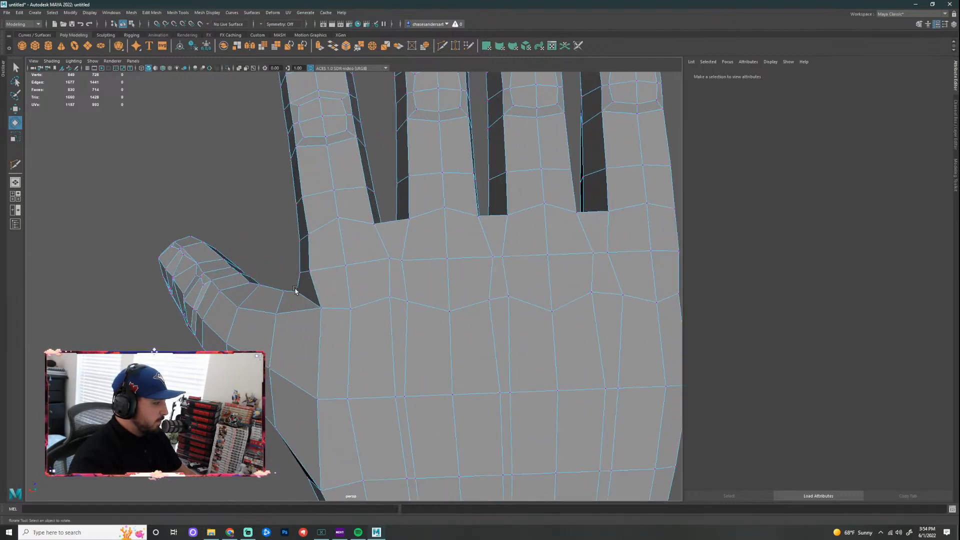
{"action": "left_click", "coordinate": [295, 290]}
{"action": "key", "text": "w"}
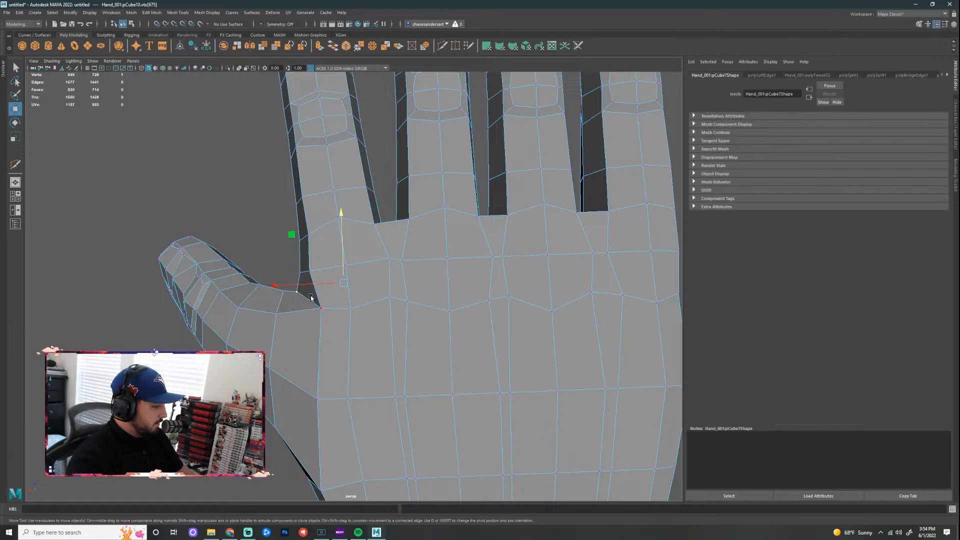
{"action": "key", "text": "d"}
{"action": "left_click_drag", "start_coordinate": [296, 293], "coordinate": [304, 301]}
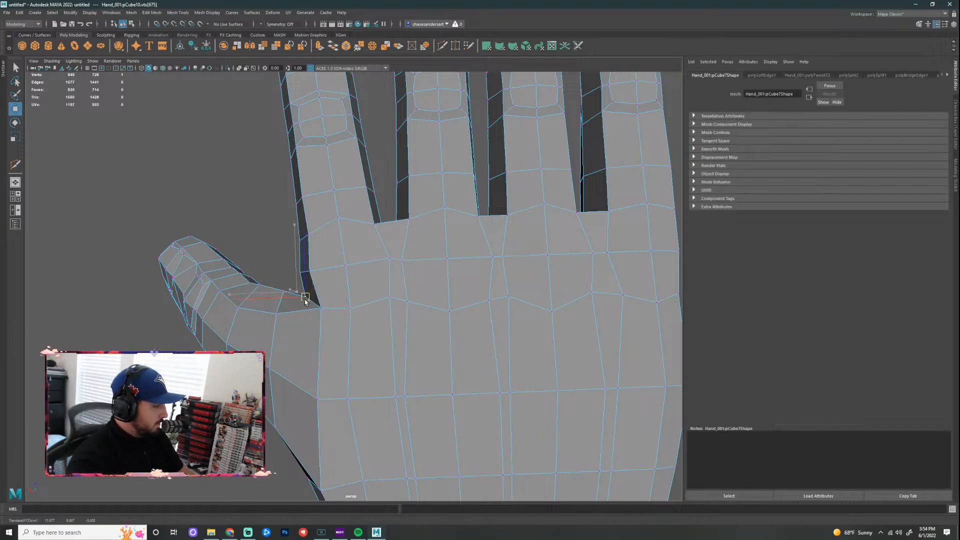
{"action": "left_click", "coordinate": [235, 227]}
Step: Select the middle finger's vertices from the tip through the knuckle rows, removing stray vertices belonging to the neighbouring fingers
{"action": "scroll", "coordinate": [366, 210], "scroll_direction": "down", "scroll_amount": 3}
{"action": "middle_click_drag", "start_coordinate": [458, 179], "coordinate": [412, 286], "text": "alt"}
{"action": "scroll", "coordinate": [362, 320], "scroll_direction": "up", "scroll_amount": 1}
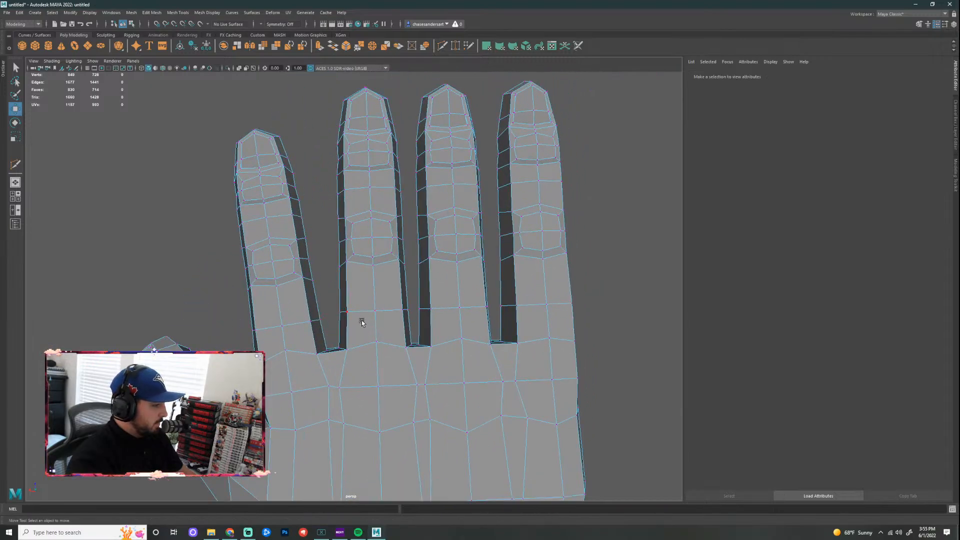
{"action": "scroll", "coordinate": [414, 259], "scroll_direction": "down", "scroll_amount": 3}
{"action": "scroll", "coordinate": [400, 299], "scroll_direction": "down", "scroll_amount": 1}
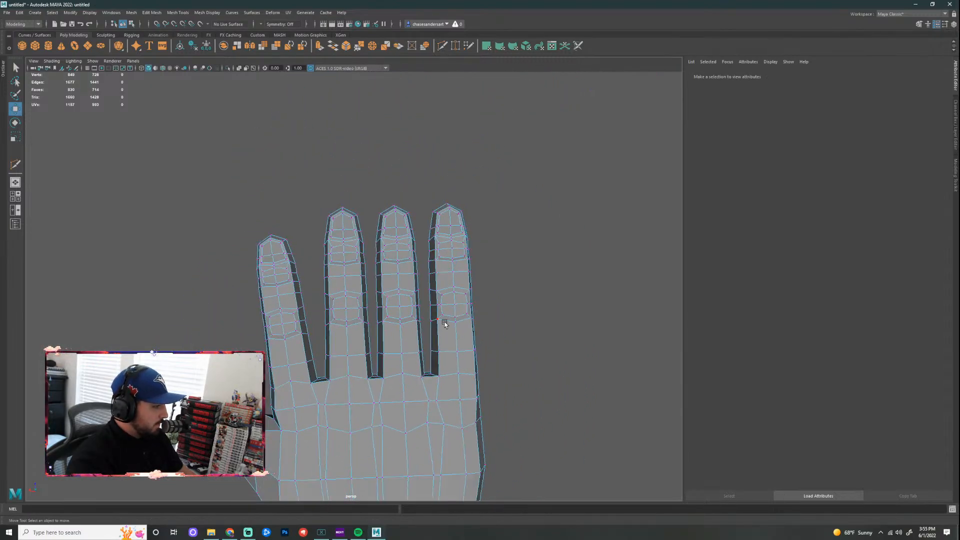
{"action": "middle_click_drag", "start_coordinate": [459, 268], "coordinate": [487, 210], "text": "alt"}
{"action": "middle_click_drag", "start_coordinate": [388, 169], "coordinate": [386, 175], "text": "alt"}
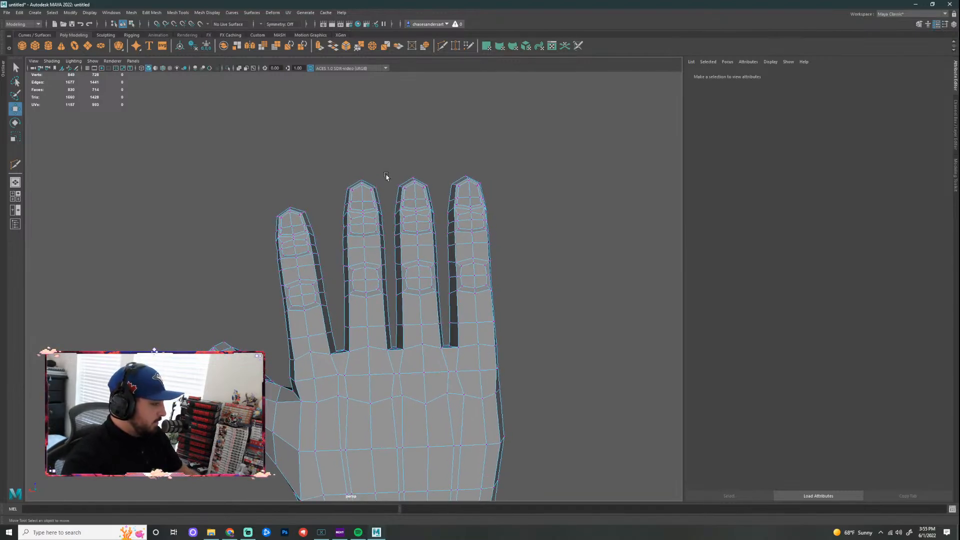
{"action": "left_click_drag", "start_coordinate": [370, 189], "coordinate": [388, 180], "text": "alt"}
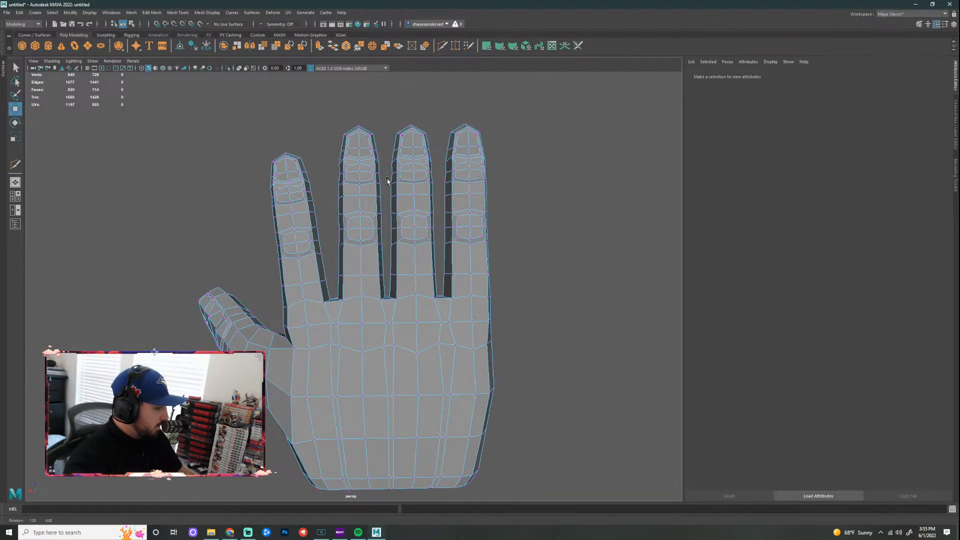
{"action": "left_click_drag", "start_coordinate": [326, 114], "coordinate": [390, 362]}
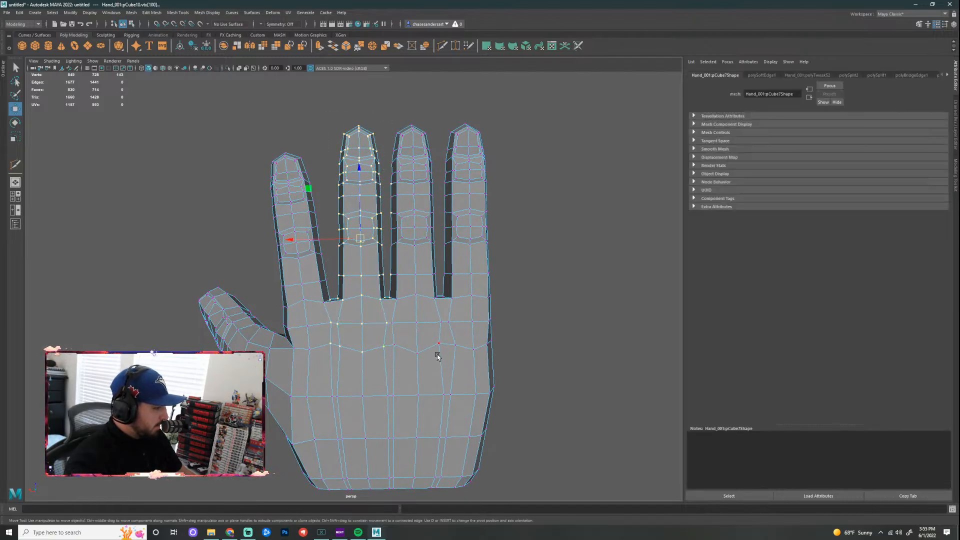
{"action": "scroll", "coordinate": [343, 314], "scroll_direction": "up", "scroll_amount": 2}
{"action": "left_click", "coordinate": [331, 302], "text": "ctrl"}
{"action": "left_click", "coordinate": [326, 301], "text": "ctrl"}
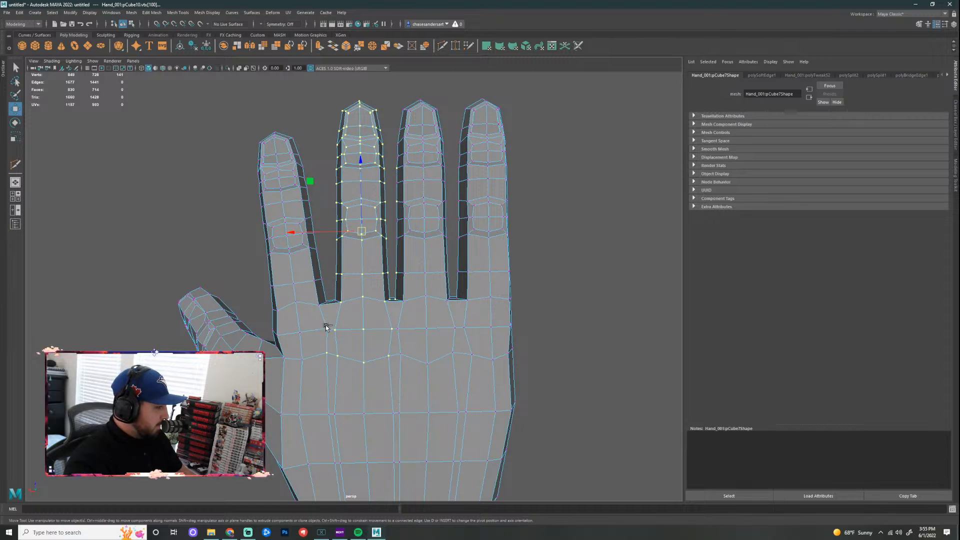
{"action": "left_click", "coordinate": [329, 361], "text": "ctrl"}
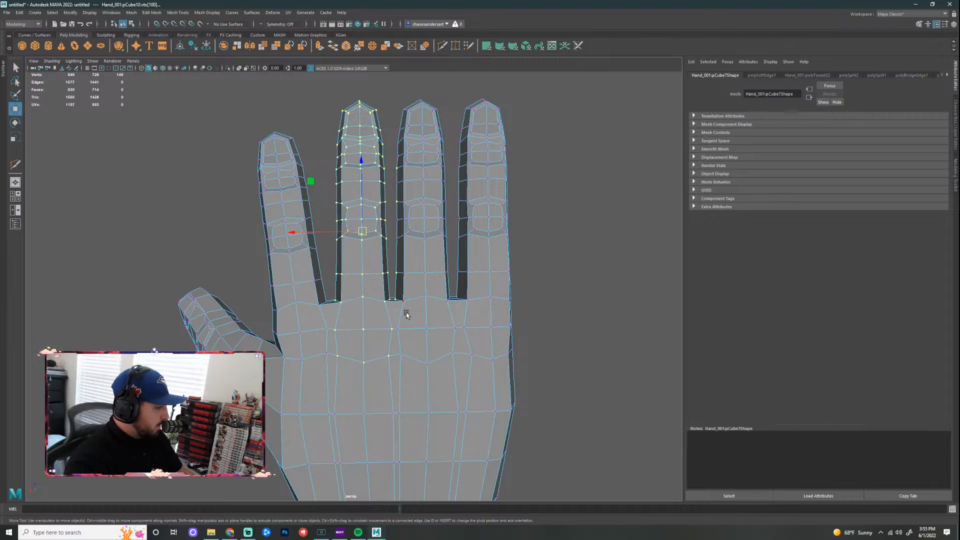
{"action": "left_click", "coordinate": [398, 176], "text": "ctrl"}
Step: Remove the stray palm-side vertices from the middle finger selection, move the finger slightly away from the wrist, and deselect it
{"action": "left_click_drag", "start_coordinate": [526, 276], "coordinate": [322, 337], "text": "alt"}
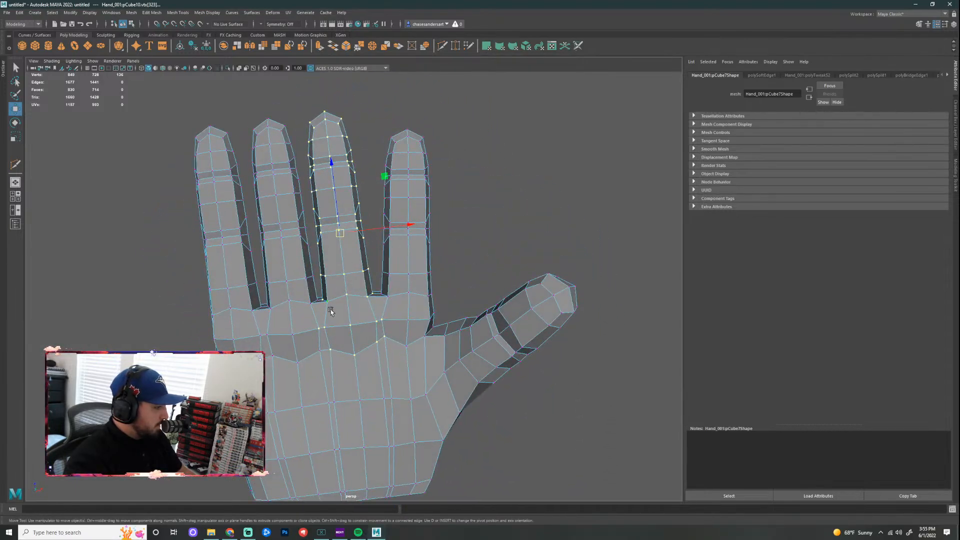
{"action": "left_click", "coordinate": [384, 320], "text": "ctrl"}
{"action": "left_click", "coordinate": [385, 336], "text": "ctrl"}
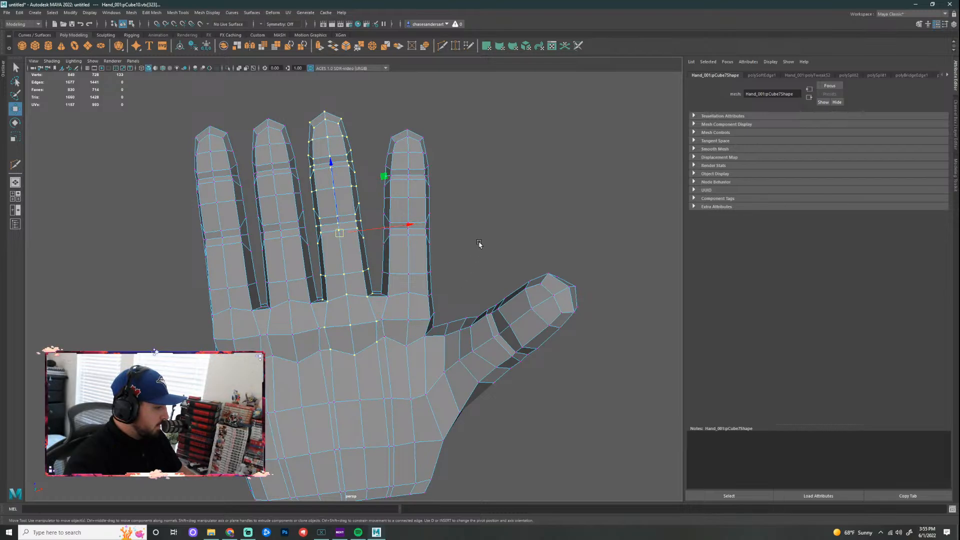
{"action": "left_click_drag", "start_coordinate": [479, 244], "coordinate": [352, 346], "text": "alt"}
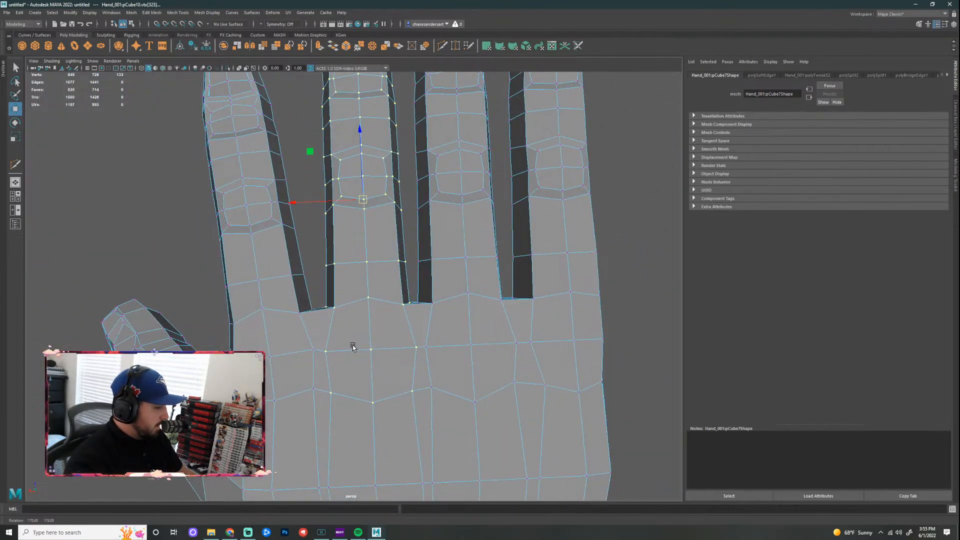
{"action": "scroll", "coordinate": [365, 326], "scroll_direction": "down", "scroll_amount": 3}
{"action": "middle_click_drag", "start_coordinate": [358, 158], "coordinate": [358, 152]}
{"action": "right_click_drag", "start_coordinate": [550, 213], "coordinate": [530, 212], "text": "alt"}
{"action": "left_click_drag", "start_coordinate": [508, 210], "coordinate": [506, 219], "text": "alt"}
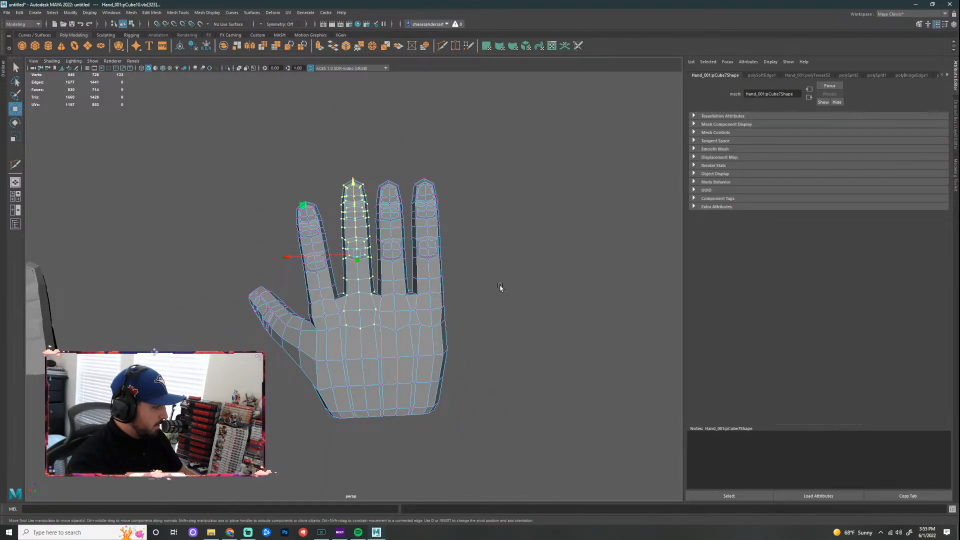
{"action": "scroll", "coordinate": [486, 321], "scroll_direction": "up", "scroll_amount": 2}
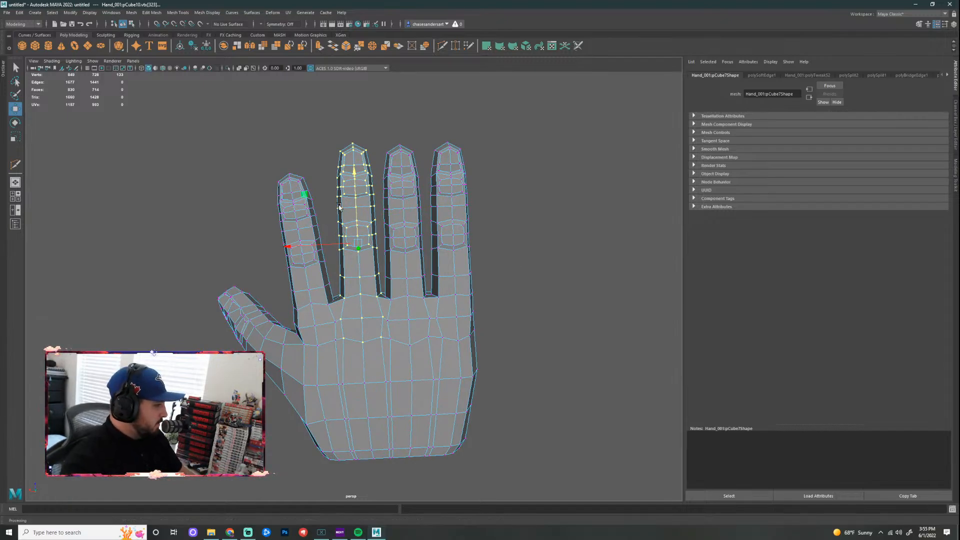
{"action": "left_click", "coordinate": [508, 196]}
{"action": "scroll", "coordinate": [509, 262], "scroll_direction": "up", "scroll_amount": 2}
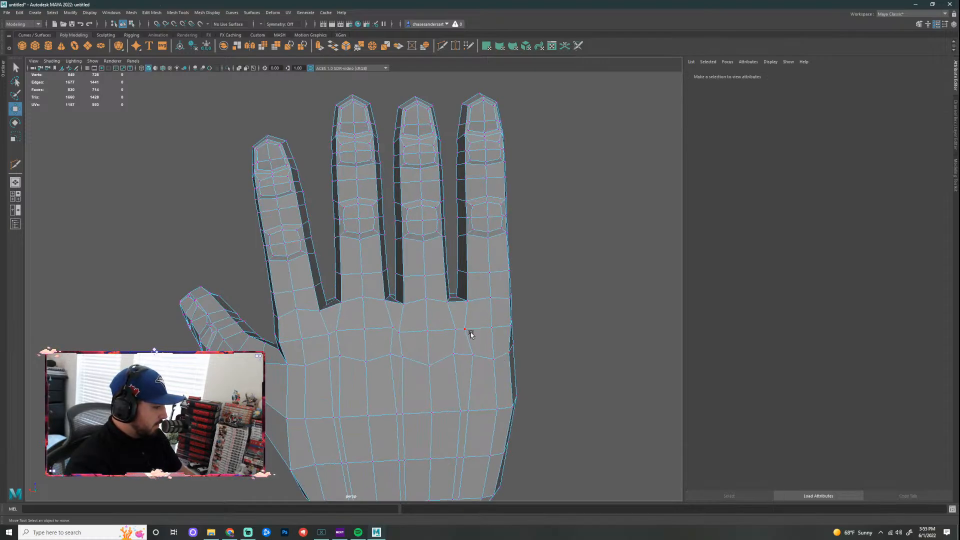
{"action": "middle_click_drag", "start_coordinate": [527, 280], "coordinate": [542, 302], "text": "alt"}
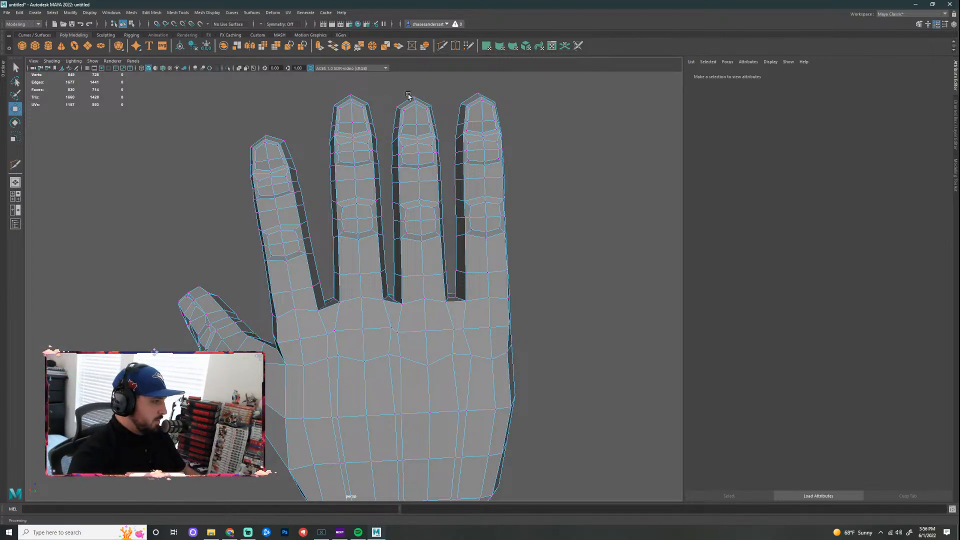
{"action": "mouse_move", "coordinate": [385, 94]}
{"action": "left_mouse_down"}
{"action": "mouse_move", "coordinate": [453, 325]}
{"action": "mouse_move", "coordinate": [391, 80]}
{"action": "left_mouse_up"}
{"action": "scroll", "coordinate": [444, 142], "scroll_direction": "down", "scroll_amount": 3}
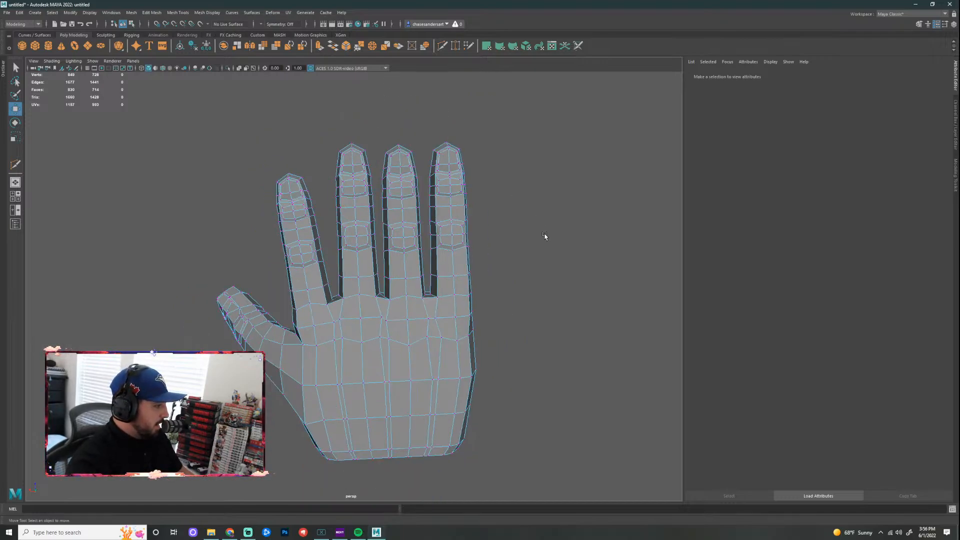
Step: Select the ring finger's vertices from the tip through the knuckle row and move the finger slightly toward the wrist
{"action": "left_click_drag", "start_coordinate": [545, 235], "coordinate": [559, 259], "text": "alt"}
{"action": "left_click_drag", "start_coordinate": [383, 143], "coordinate": [434, 318]}
{"action": "scroll", "coordinate": [465, 326], "scroll_direction": "up", "scroll_amount": 2}
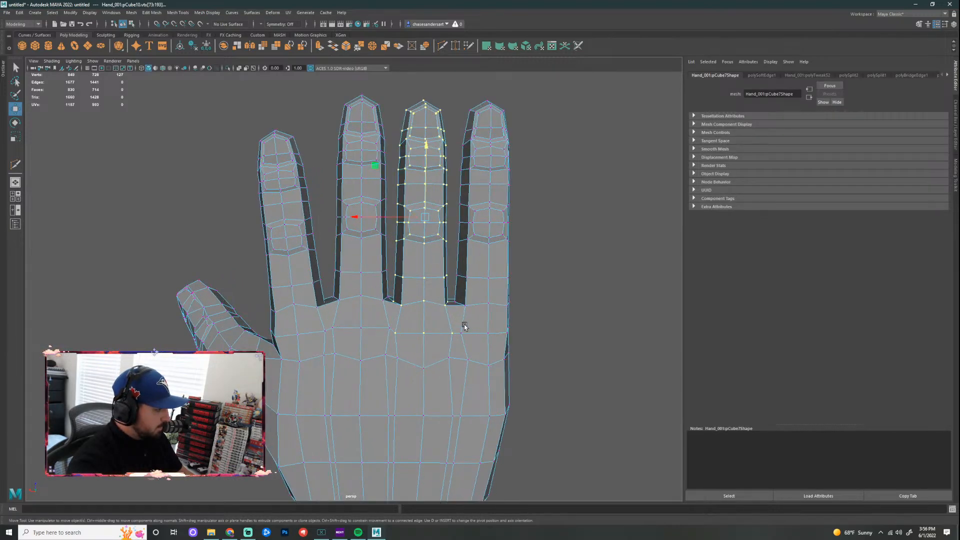
{"action": "right_click_drag", "start_coordinate": [465, 326], "coordinate": [521, 322], "text": "alt"}
{"action": "middle_click_drag", "start_coordinate": [580, 321], "coordinate": [501, 373], "text": "alt"}
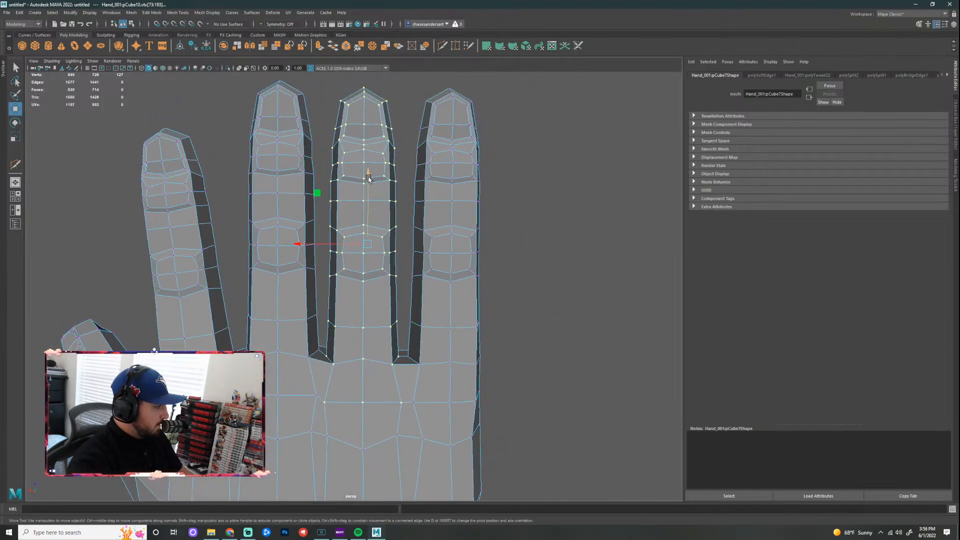
{"action": "left_click_drag", "start_coordinate": [368, 179], "coordinate": [367, 189]}
Step: Undo the trial scaling of the ring finger and add the missing knuckle vertices at its base to the selection
{"action": "key", "text": "r"}
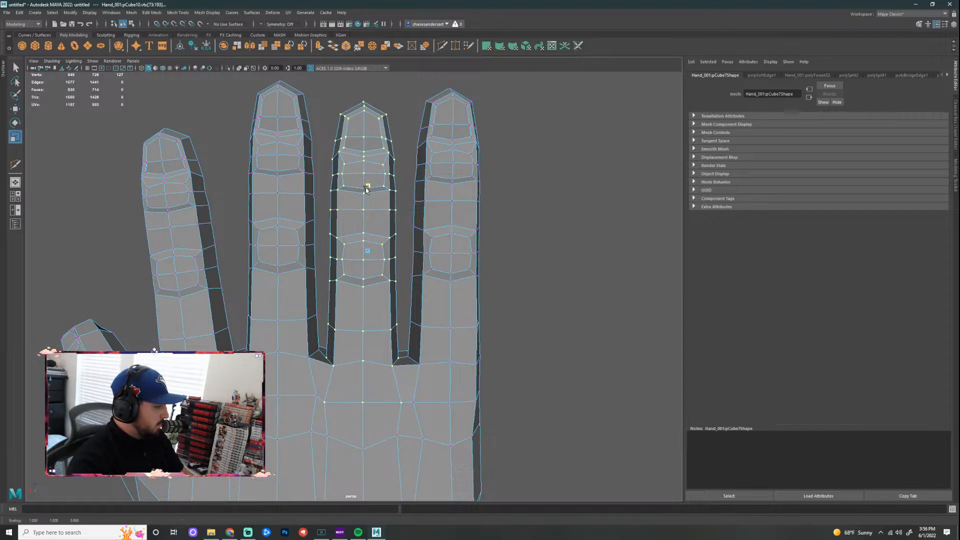
{"action": "key", "text": "ctrl+z"}
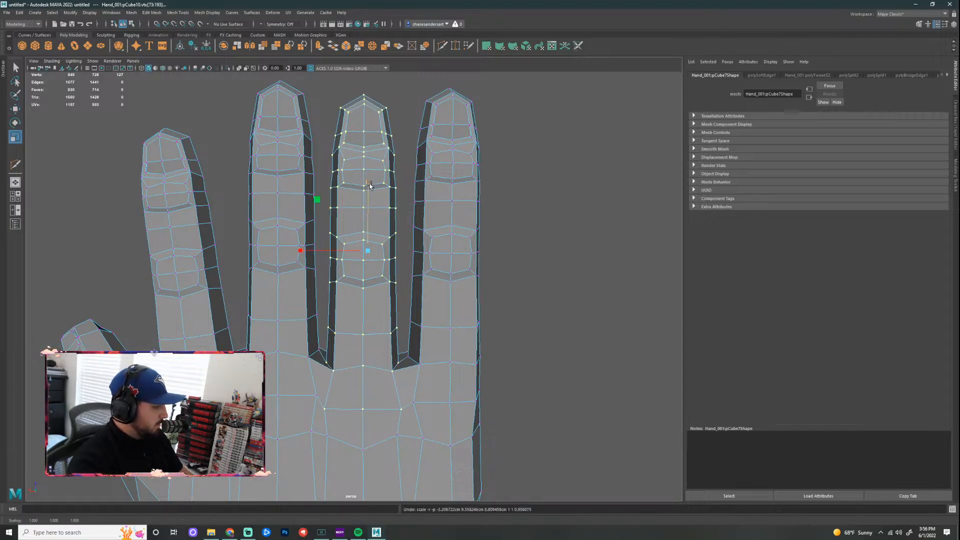
{"action": "left_click", "coordinate": [328, 437], "text": "shift"}
{"action": "left_click_drag", "start_coordinate": [521, 333], "coordinate": [348, 268], "text": "alt"}
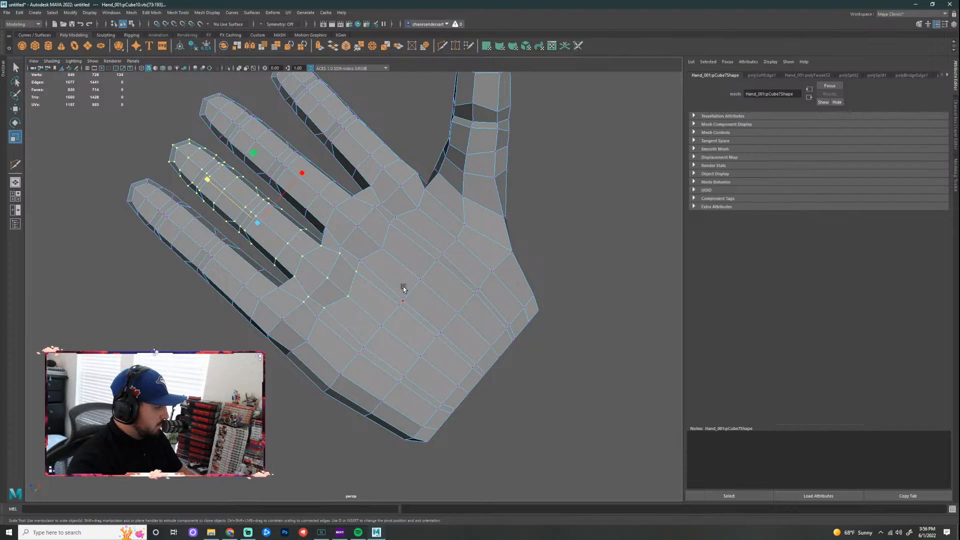
{"action": "left_click_drag", "start_coordinate": [403, 288], "coordinate": [280, 388], "text": "alt"}
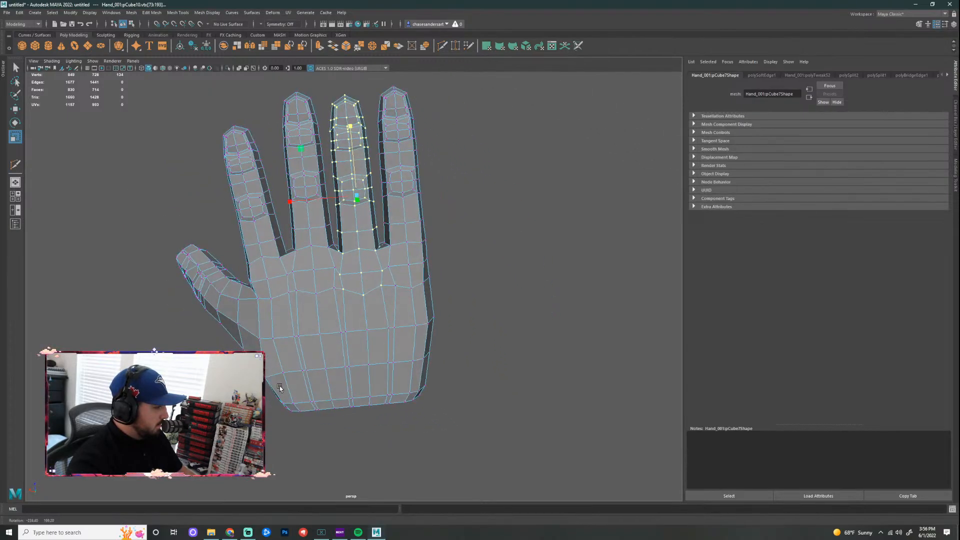
Step: Scale the ring finger slightly shorter along its length, nudge it away from the wrist, and clear the selection
{"action": "left_click_drag", "start_coordinate": [350, 126], "coordinate": [349, 130]}
{"action": "key", "text": "w"}
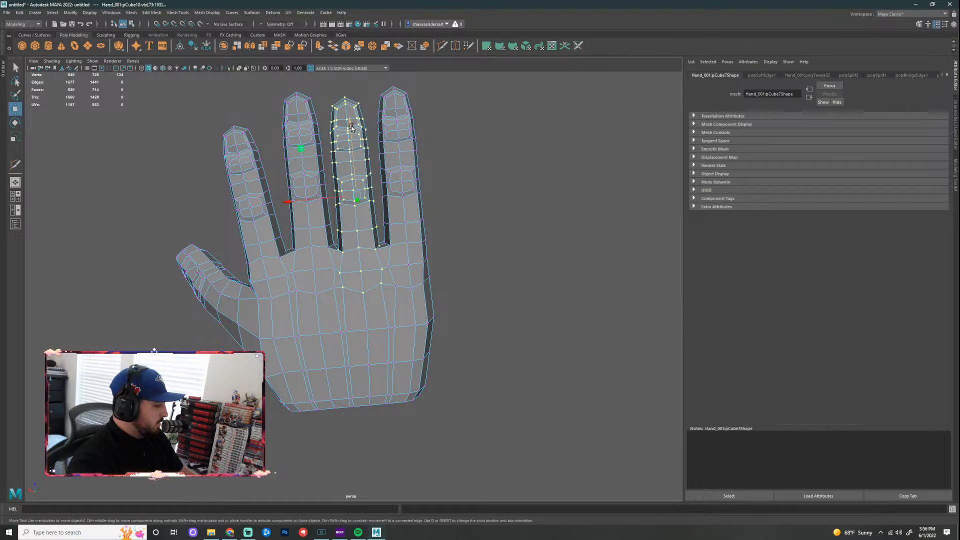
{"action": "middle_click_drag", "start_coordinate": [350, 127], "coordinate": [350, 125]}
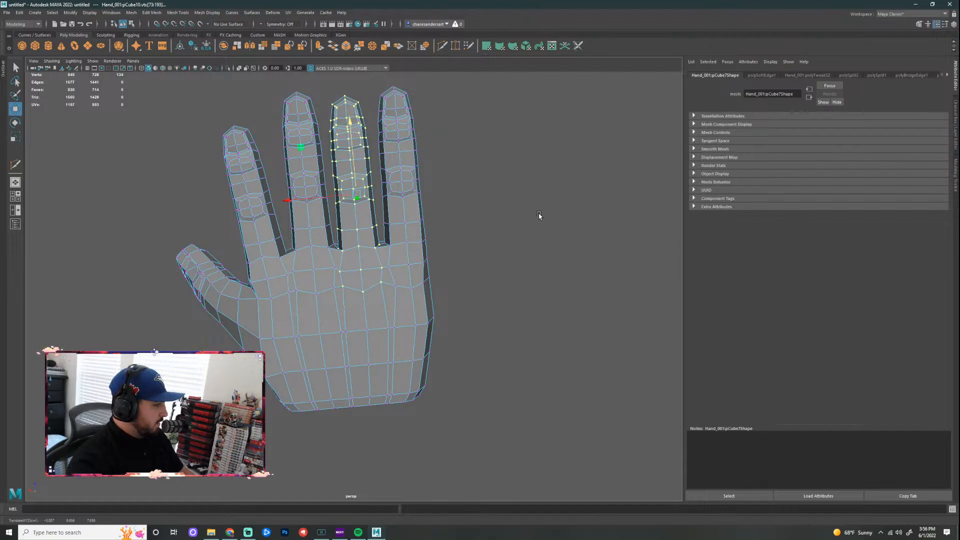
{"action": "left_click", "coordinate": [497, 215]}
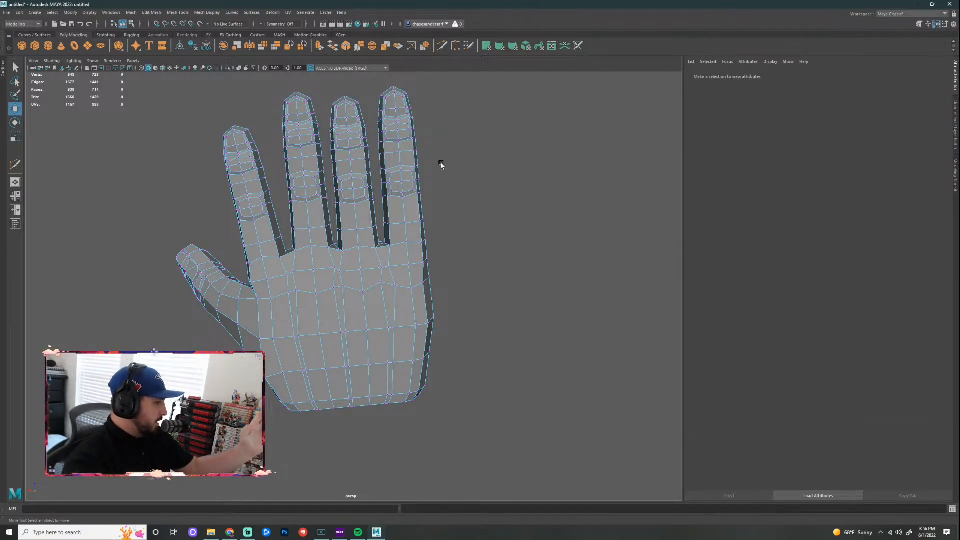
Step: Select the pinky's fingertip vertices and turn on soft selection with a small falloff radius
{"action": "scroll", "coordinate": [458, 217], "scroll_direction": "down", "scroll_amount": 2}
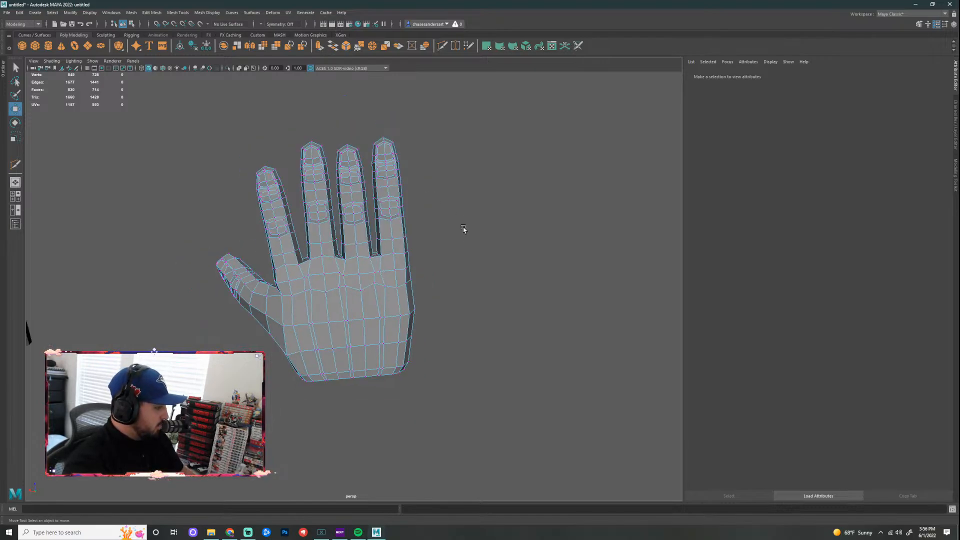
{"action": "middle_click_drag", "start_coordinate": [456, 251], "coordinate": [473, 198], "text": "alt"}
{"action": "scroll", "coordinate": [473, 198], "scroll_direction": "up", "scroll_amount": 2}
{"action": "left_click_drag", "start_coordinate": [474, 199], "coordinate": [532, 239], "text": "alt"}
{"action": "middle_click_drag", "start_coordinate": [529, 215], "coordinate": [492, 304], "text": "alt"}
{"action": "middle_click_drag", "start_coordinate": [503, 244], "coordinate": [482, 253], "text": "alt"}
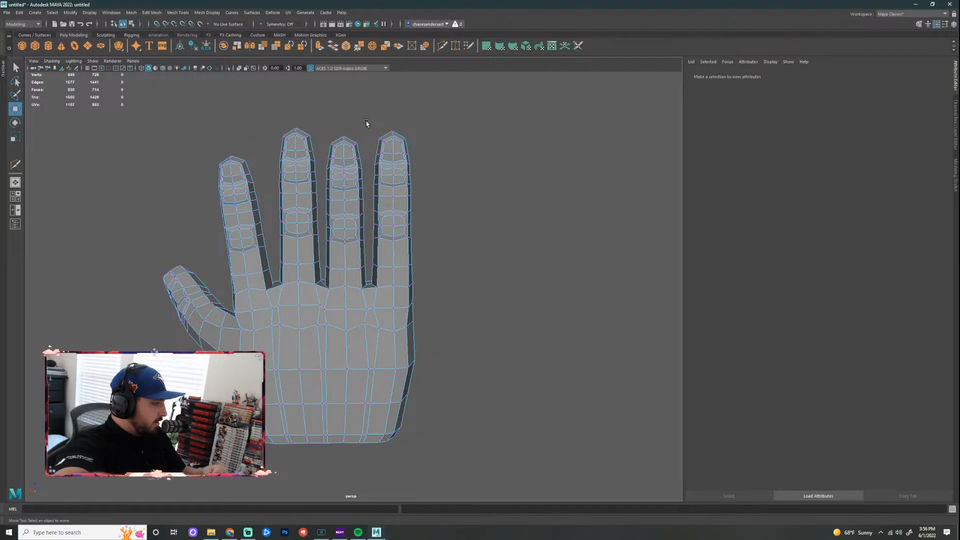
{"action": "left_click_drag", "start_coordinate": [371, 125], "coordinate": [422, 208]}
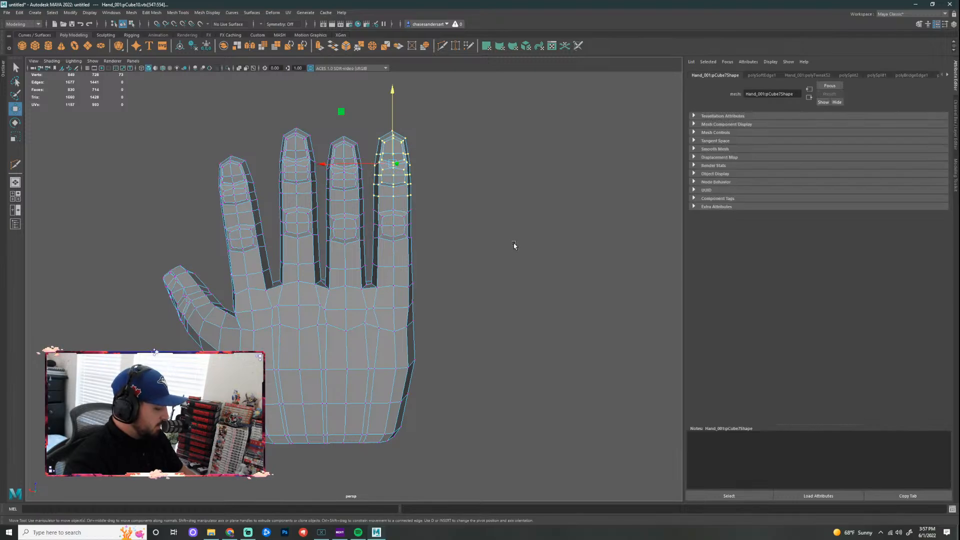
{"action": "key", "text": "b"}
{"action": "left_click_drag", "start_coordinate": [517, 177], "coordinate": [482, 187]}
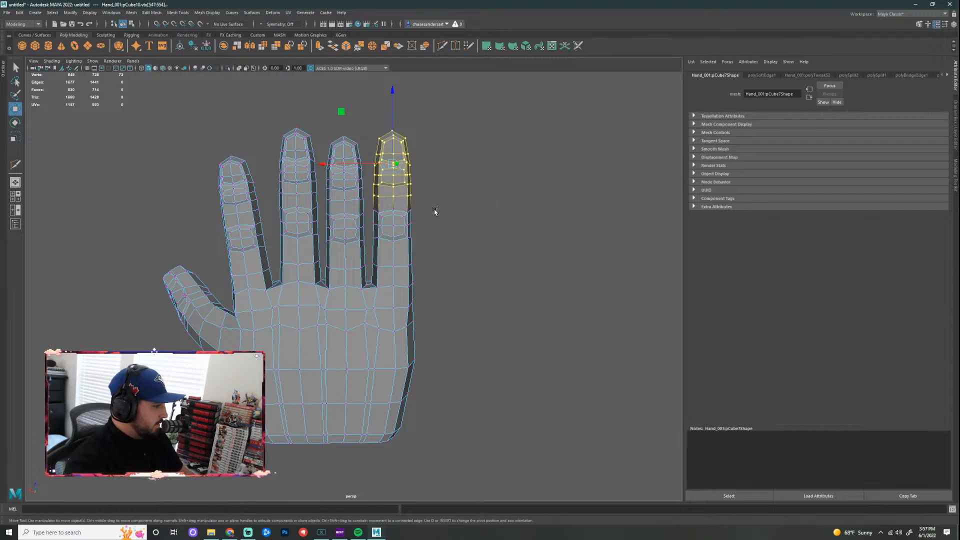
{"action": "left_click_drag", "start_coordinate": [434, 209], "coordinate": [371, 278]}
{"action": "left_click_drag", "start_coordinate": [453, 94], "coordinate": [371, 273]}
{"action": "scroll", "coordinate": [437, 253], "scroll_direction": "up", "scroll_amount": 6}
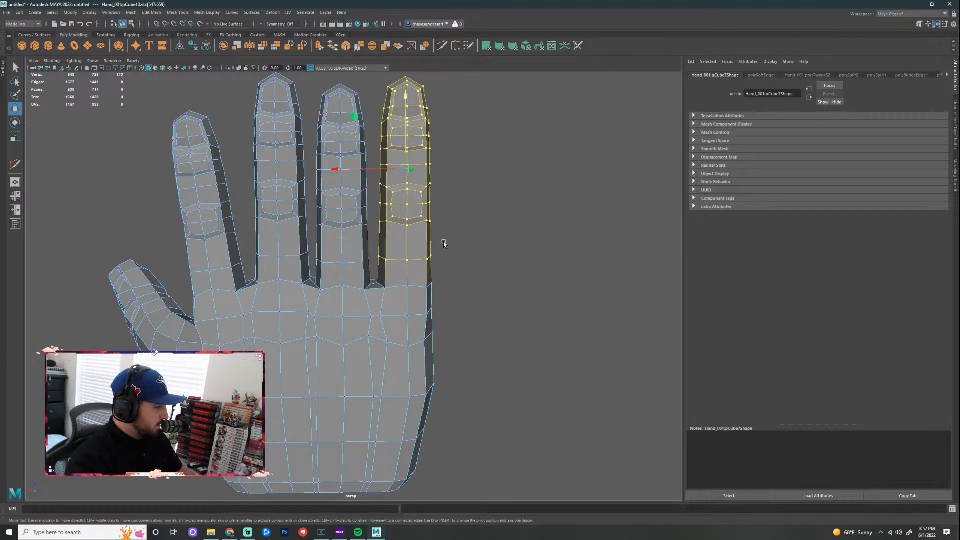
{"action": "left_click", "coordinate": [385, 229], "text": "shift"}
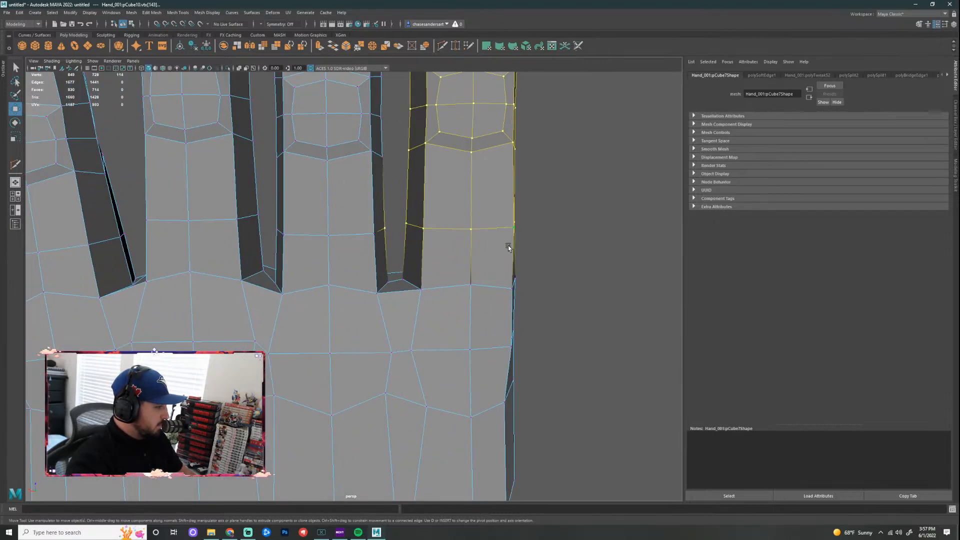
{"action": "left_click", "coordinate": [384, 231], "text": "ctrl"}
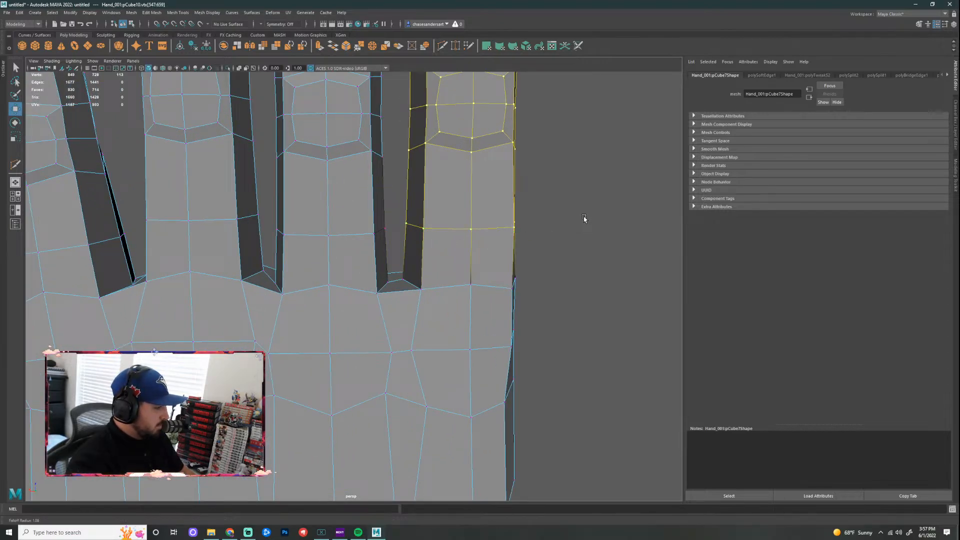
Step: Reselect only the pinky's fingertip vertices beyond the middle knuckle and scale them down uniformly with the soft falloff
{"action": "scroll", "coordinate": [560, 195], "scroll_direction": "down", "scroll_amount": 4}
{"action": "middle_click_drag", "start_coordinate": [548, 181], "coordinate": [519, 242], "text": "alt"}
{"action": "left_click_drag", "start_coordinate": [458, 90], "coordinate": [353, 224]}
{"action": "key", "text": "r"}
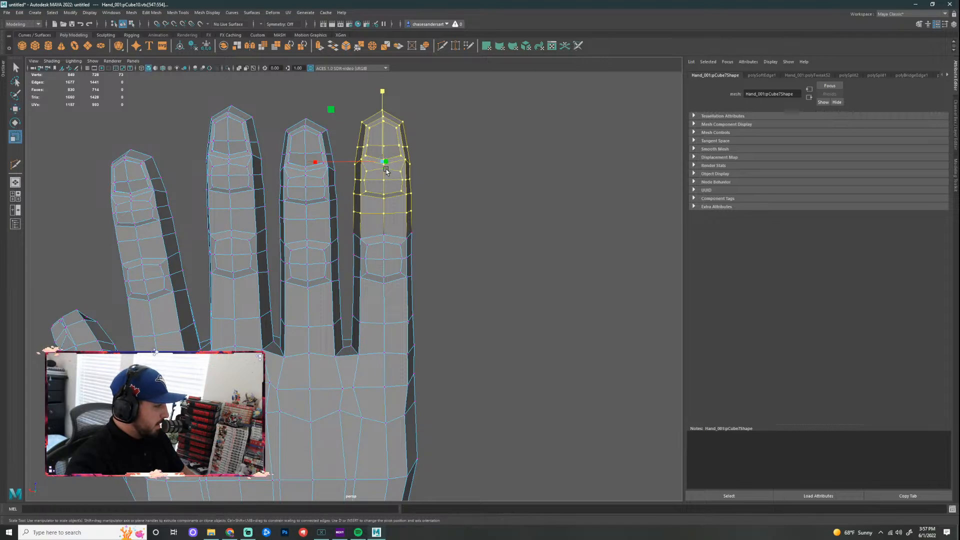
{"action": "scroll", "coordinate": [397, 171], "scroll_direction": "up", "scroll_amount": 3}
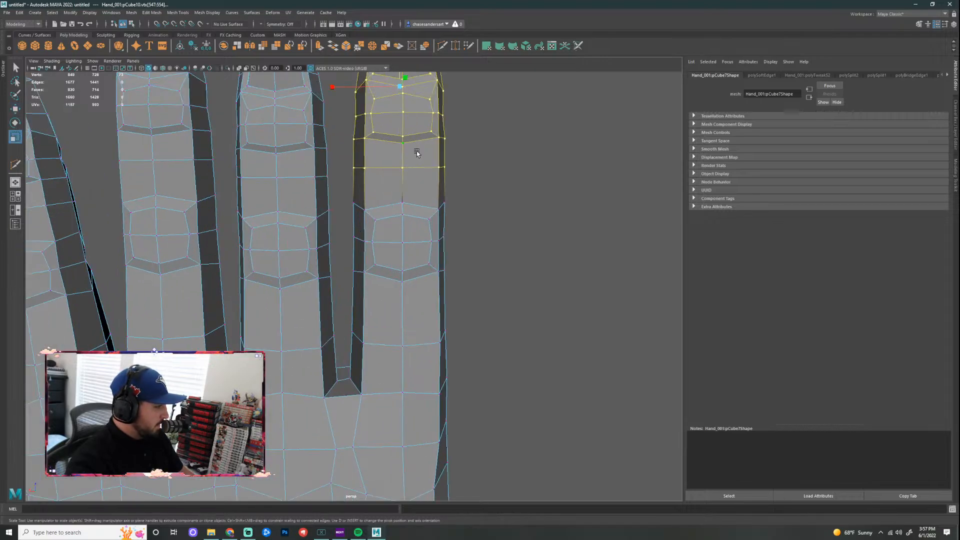
{"action": "middle_click_drag", "start_coordinate": [433, 109], "coordinate": [409, 191], "text": "alt"}
{"action": "left_click_drag", "start_coordinate": [383, 171], "coordinate": [371, 170]}
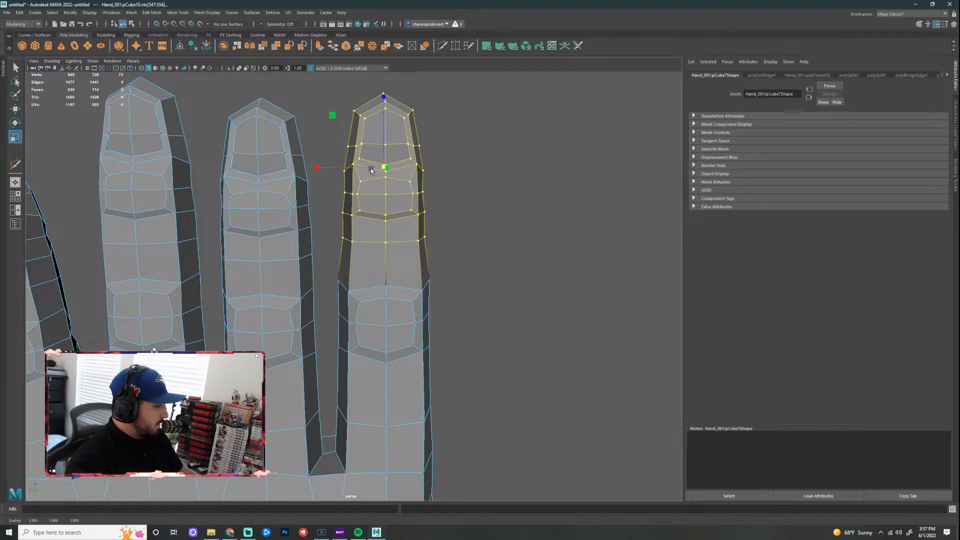
{"action": "left_click_drag", "start_coordinate": [474, 251], "coordinate": [384, 289]}
{"action": "left_click_drag", "start_coordinate": [440, 96], "coordinate": [336, 247]}
{"action": "left_click_drag", "start_coordinate": [389, 177], "coordinate": [384, 177]}
{"action": "key", "text": "ctrl+z"}
Step: Select the pinky's outermost tip vertices, scale them slightly along the finger's length, and clear the selection
{"action": "left_click_drag", "start_coordinate": [439, 85], "coordinate": [348, 145]}
{"action": "left_click_drag", "start_coordinate": [384, 104], "coordinate": [383, 86]}
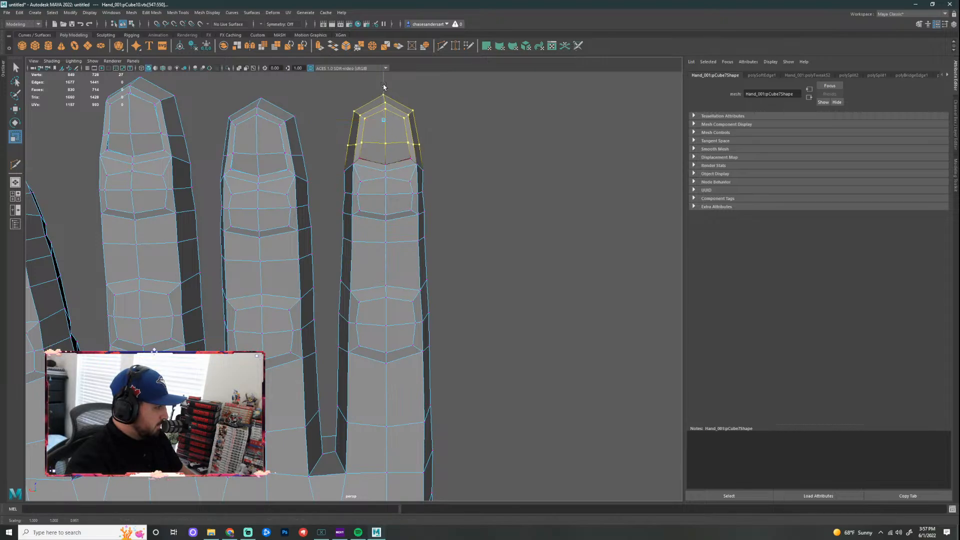
{"action": "left_click", "coordinate": [458, 197]}
Step: Scale the pinky's vertices from the tip to the middle knuckle slightly smaller, check the shape from the front, and deselect them
{"action": "left_click_drag", "start_coordinate": [447, 86], "coordinate": [331, 337]}
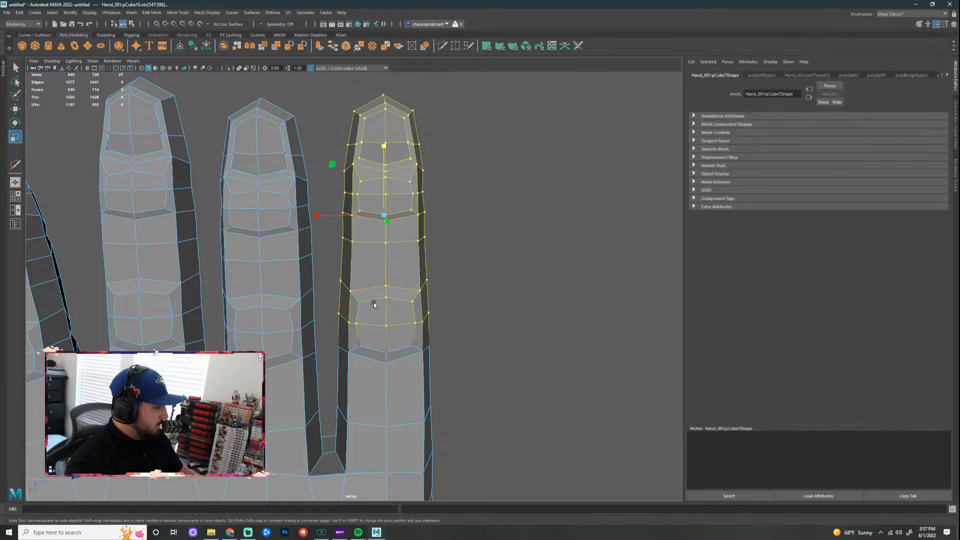
{"action": "left_click_drag", "start_coordinate": [384, 215], "coordinate": [380, 214]}
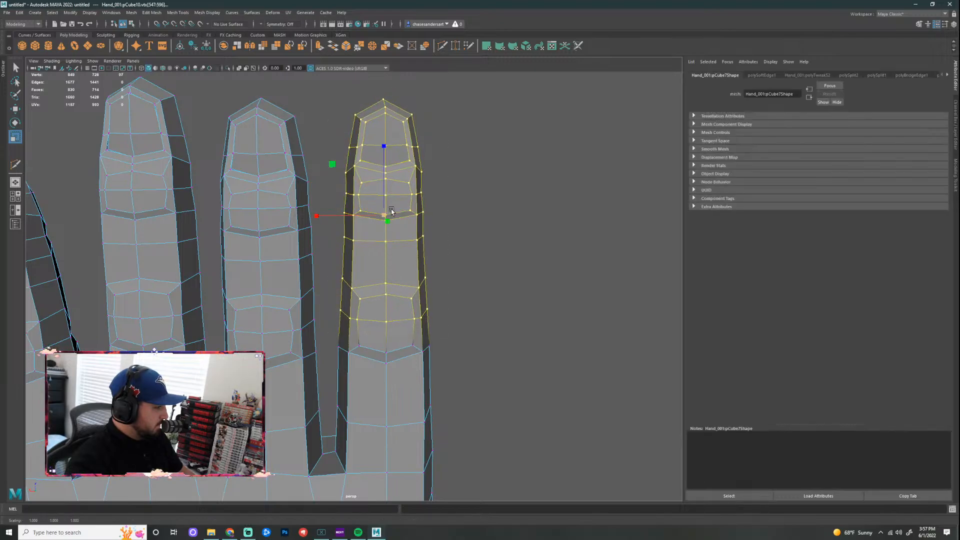
{"action": "scroll", "coordinate": [490, 254], "scroll_direction": "down", "scroll_amount": 3}
{"action": "left_click_drag", "start_coordinate": [490, 254], "coordinate": [643, 219], "text": "alt"}
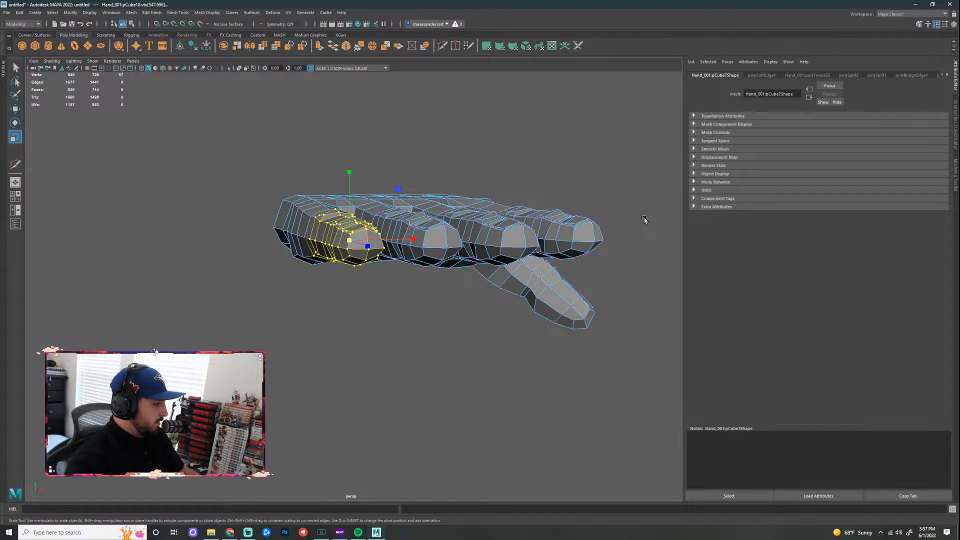
{"action": "left_click_drag", "start_coordinate": [379, 316], "coordinate": [548, 380], "text": "alt"}
{"action": "middle_click_drag", "start_coordinate": [503, 280], "coordinate": [602, 269], "text": "alt"}
{"action": "left_click", "coordinate": [535, 195]}
{"action": "left_click_drag", "start_coordinate": [494, 133], "coordinate": [418, 258]}
{"action": "left_click_drag", "start_coordinate": [444, 206], "coordinate": [439, 201]}
{"action": "key", "text": "ctrl+z"}
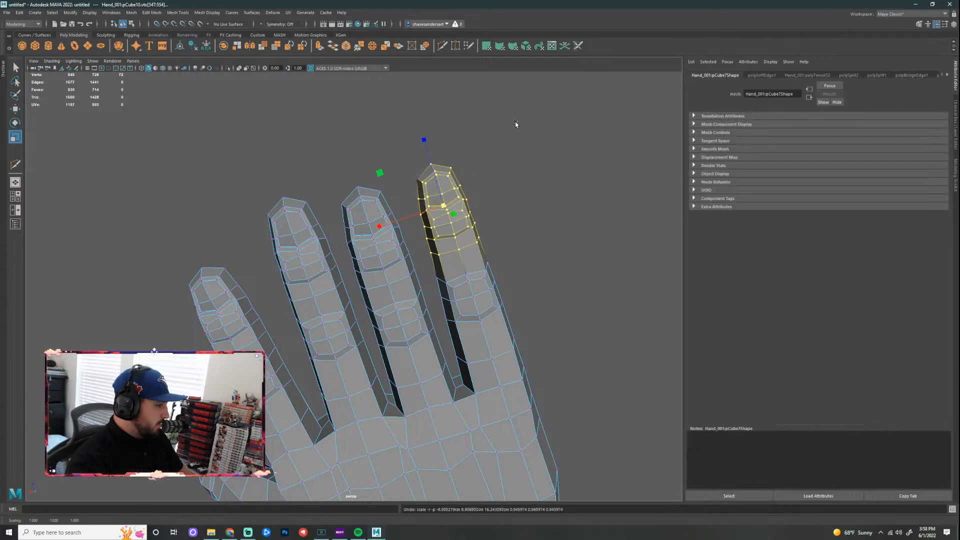
{"action": "left_click_drag", "start_coordinate": [516, 122], "coordinate": [414, 262]}
{"action": "left_click_drag", "start_coordinate": [442, 207], "coordinate": [488, 192]}
{"action": "left_click_drag", "start_coordinate": [548, 200], "coordinate": [486, 129], "text": "alt"}
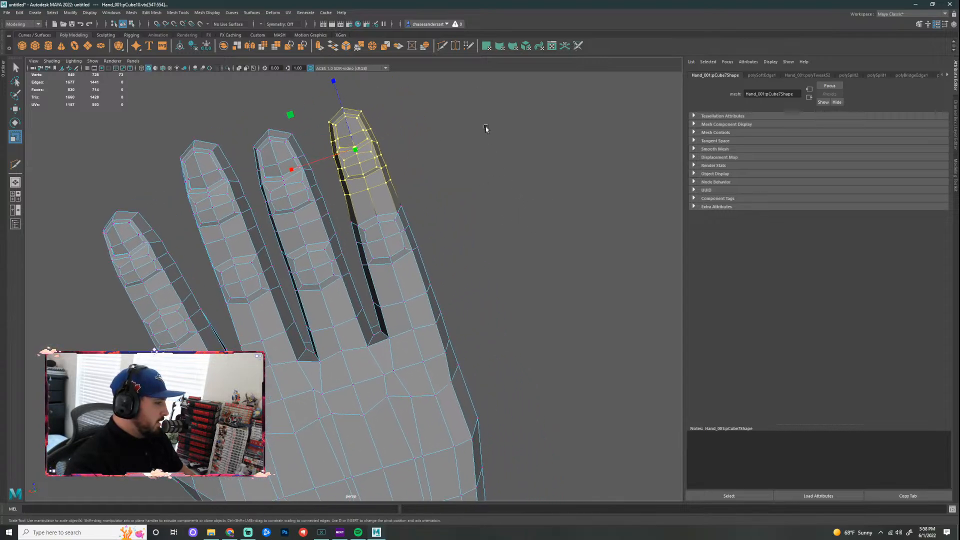
{"action": "left_click_drag", "start_coordinate": [526, 260], "coordinate": [568, 277], "text": "alt"}
Step: In the top view, select the pinky's vertices from the tip to its lowest row, move them toward the wrist, and deselect
{"action": "key", "text": "space"}
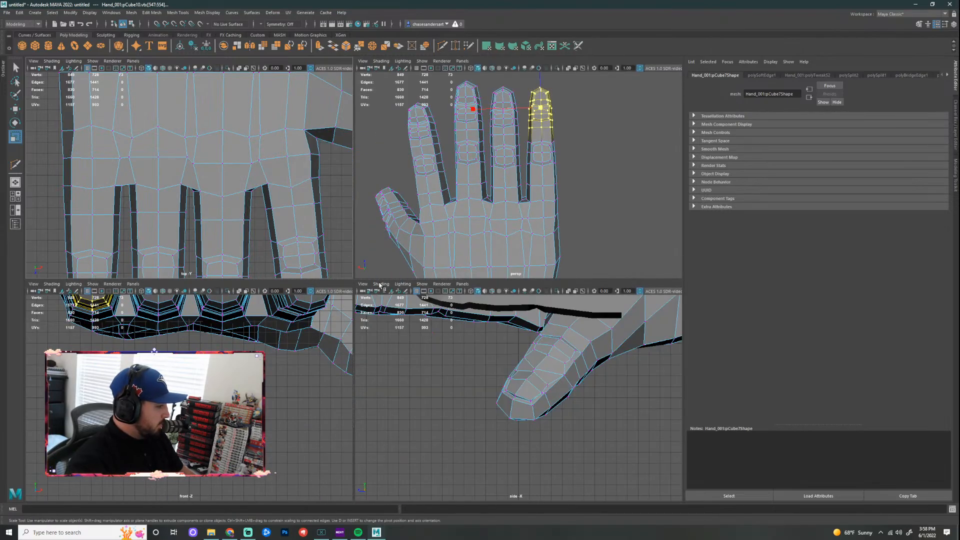
{"action": "scroll", "coordinate": [246, 229], "scroll_direction": "down", "scroll_amount": 3}
{"action": "key", "text": "space"}
{"action": "scroll", "coordinate": [303, 364], "scroll_direction": "up", "scroll_amount": 5}
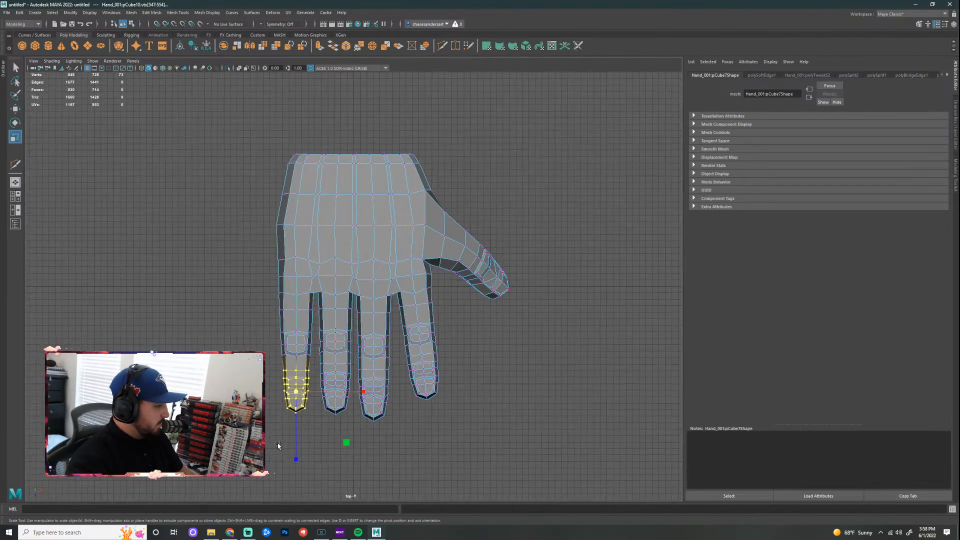
{"action": "middle_click_drag", "start_coordinate": [295, 369], "coordinate": [407, 241], "text": "alt"}
{"action": "left_click_drag", "start_coordinate": [332, 198], "coordinate": [414, 395]}
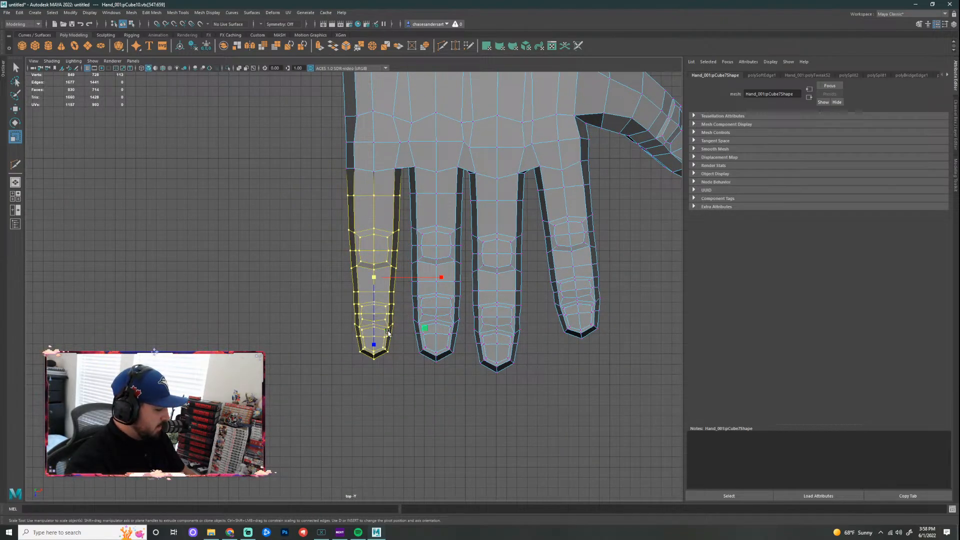
{"action": "key", "text": "w"}
{"action": "middle_click_drag", "start_coordinate": [375, 344], "coordinate": [373, 324]}
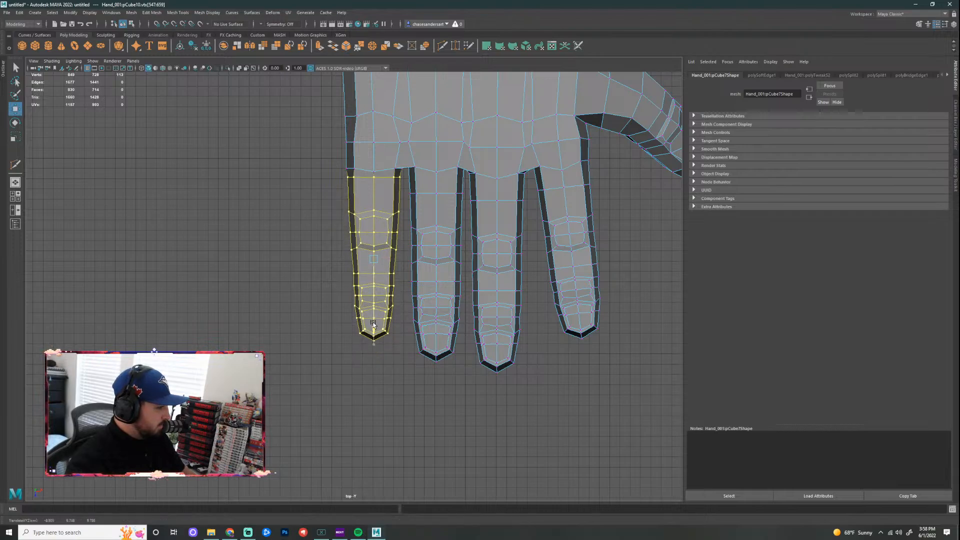
{"action": "left_click", "coordinate": [340, 203]}
Step: Move the edge loop near the pinky's base toward the fingertip, and shift all of the pinky's edges toward the wrist
{"action": "right_click_drag", "start_coordinate": [368, 185], "coordinate": [368, 177]}
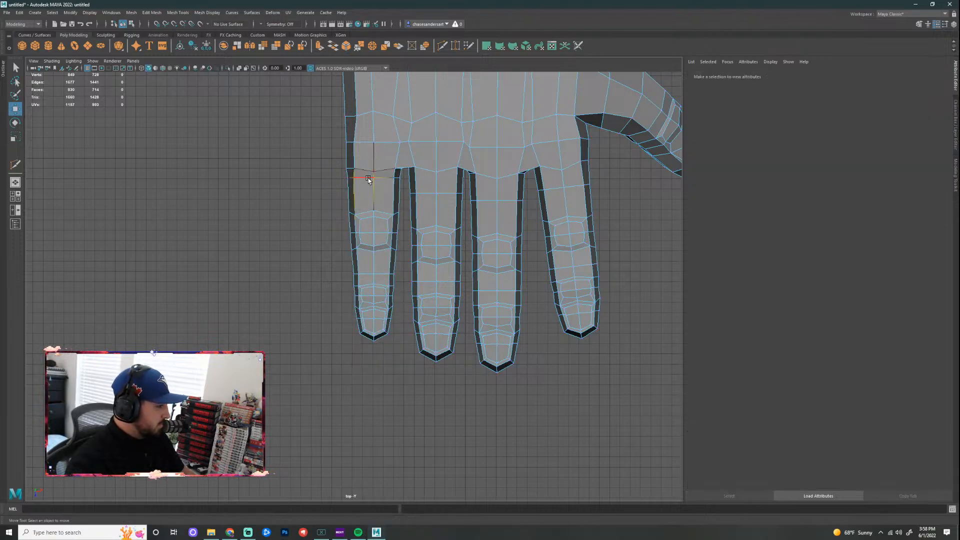
{"action": "double_click", "coordinate": [368, 178]}
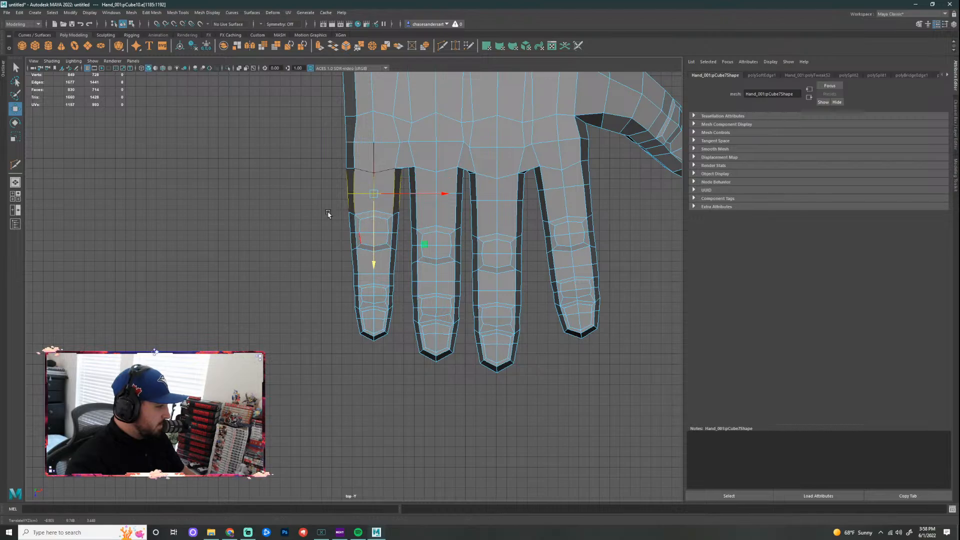
{"action": "left_click_drag", "start_coordinate": [329, 186], "coordinate": [389, 362]}
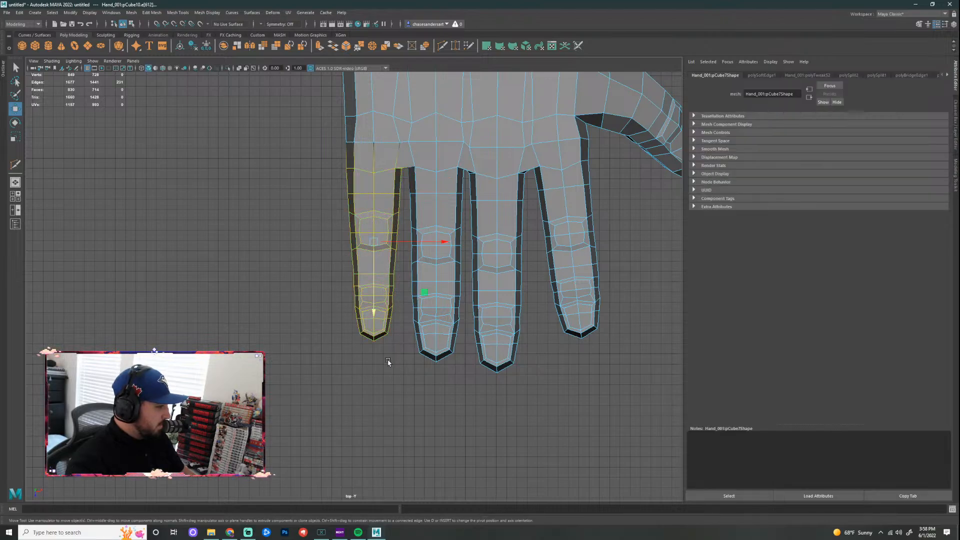
{"action": "middle_click_drag", "start_coordinate": [372, 315], "coordinate": [372, 306]}
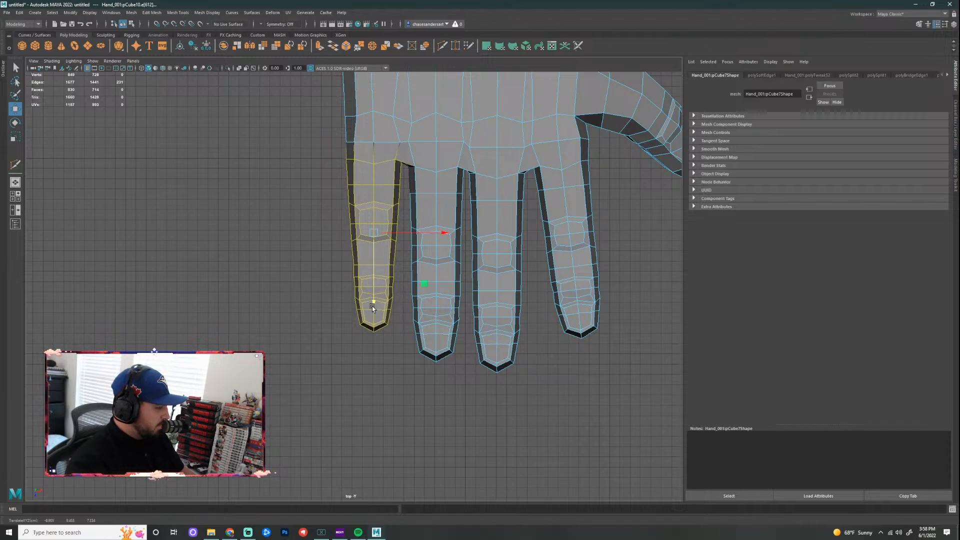
Step: Scale the selected pinky edges slightly smaller and shorter along the finger, and move them closer to the wrist
{"action": "key", "text": "r"}
{"action": "middle_click_drag", "start_coordinate": [370, 235], "coordinate": [369, 236]}
{"action": "left_click_drag", "start_coordinate": [368, 235], "coordinate": [367, 235]}
{"action": "middle_click_drag", "start_coordinate": [374, 300], "coordinate": [373, 289]}
{"action": "key", "text": "w"}
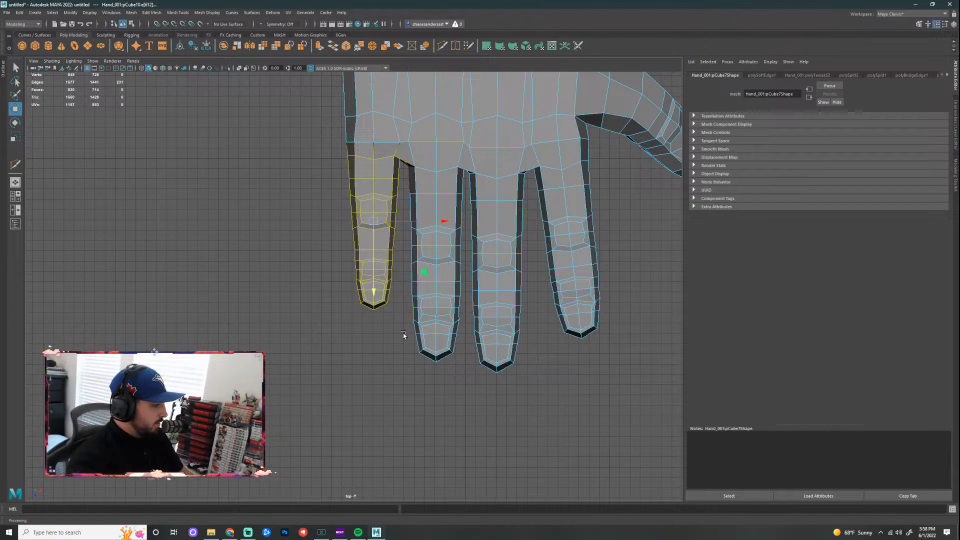
{"action": "middle_click_drag", "start_coordinate": [373, 291], "coordinate": [375, 285]}
{"action": "key", "text": "r"}
{"action": "key", "text": "w"}
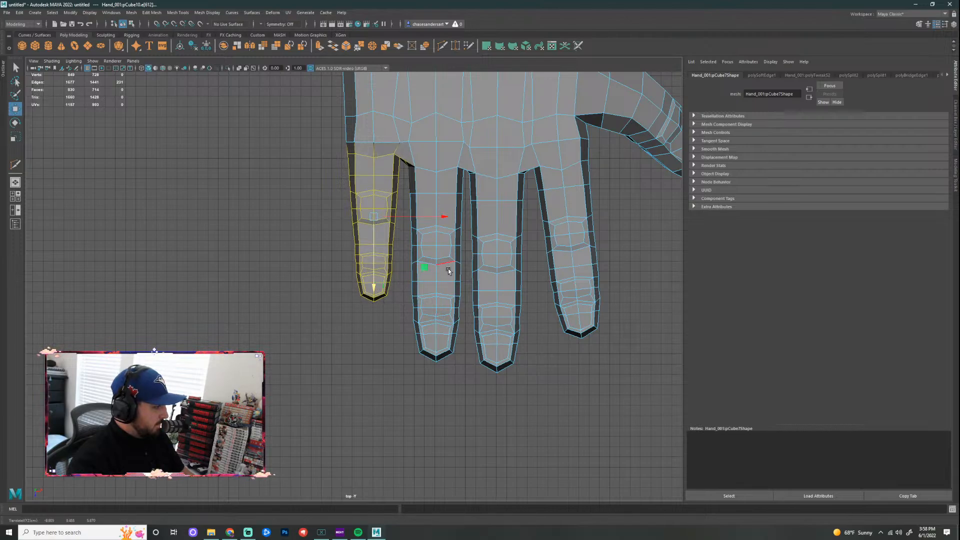
Step: Examine the hand's finger proportions from the top view and in the perspective view
{"action": "scroll", "coordinate": [448, 270], "scroll_direction": "down", "scroll_amount": 5}
{"action": "left_click_drag", "start_coordinate": [516, 319], "coordinate": [444, 336], "text": "alt"}
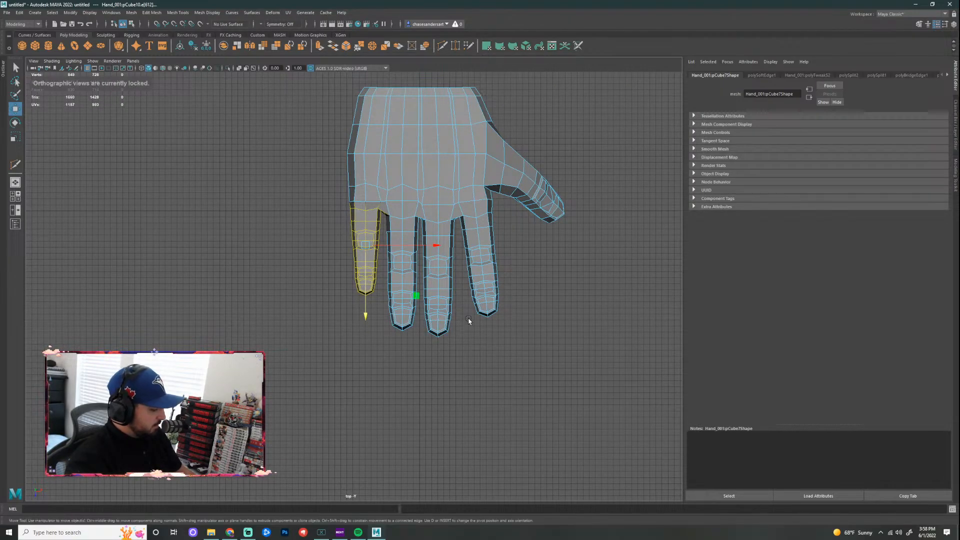
{"action": "scroll", "coordinate": [468, 321], "scroll_direction": "down", "scroll_amount": 1}
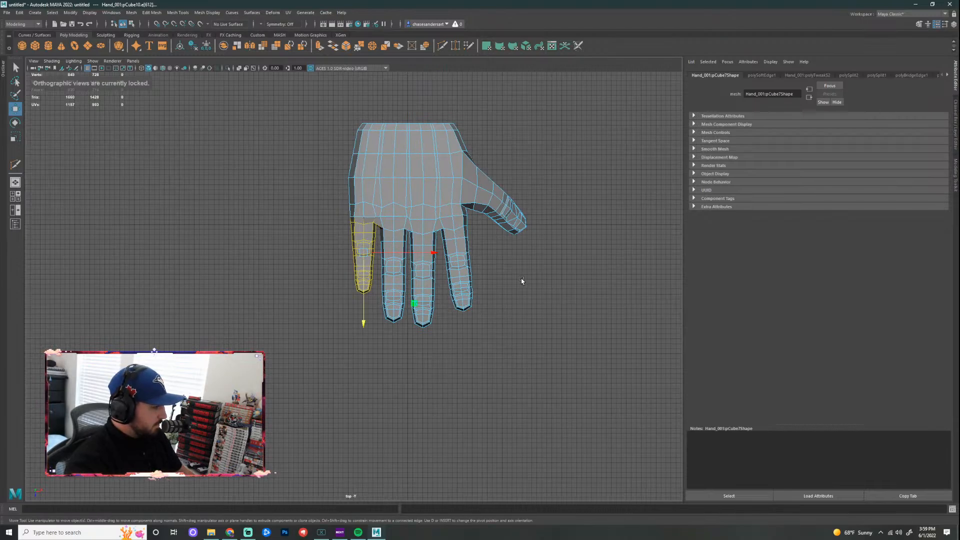
{"action": "key", "text": "space"}
{"action": "key", "text": "space"}
{"action": "middle_click_drag", "start_coordinate": [464, 268], "coordinate": [489, 189], "text": "alt"}
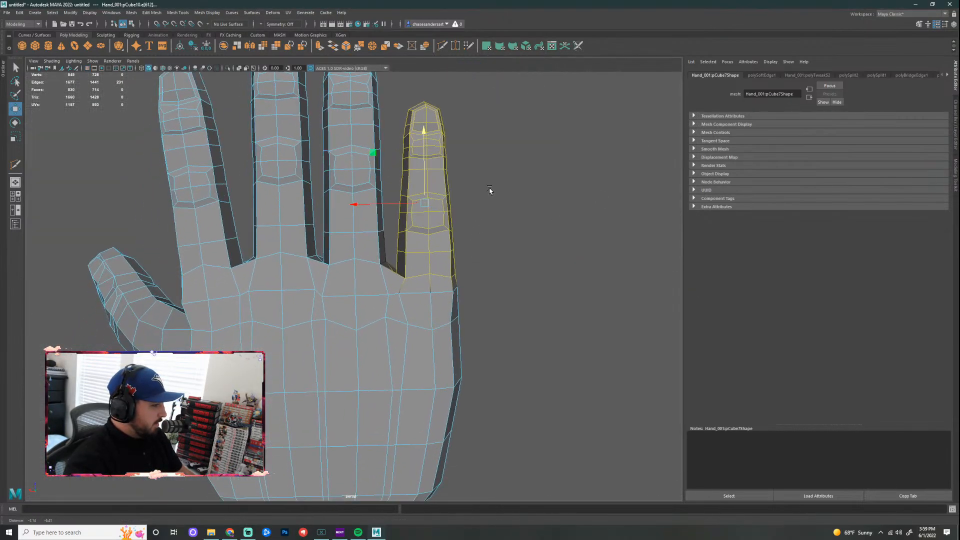
{"action": "middle_click_drag", "start_coordinate": [508, 236], "coordinate": [469, 248], "text": "alt"}
Step: Select the upper vertex rows of the pinky's middle knuckle, scale them very slightly, and deselect them
{"action": "right_click_drag", "start_coordinate": [386, 218], "coordinate": [345, 219]}
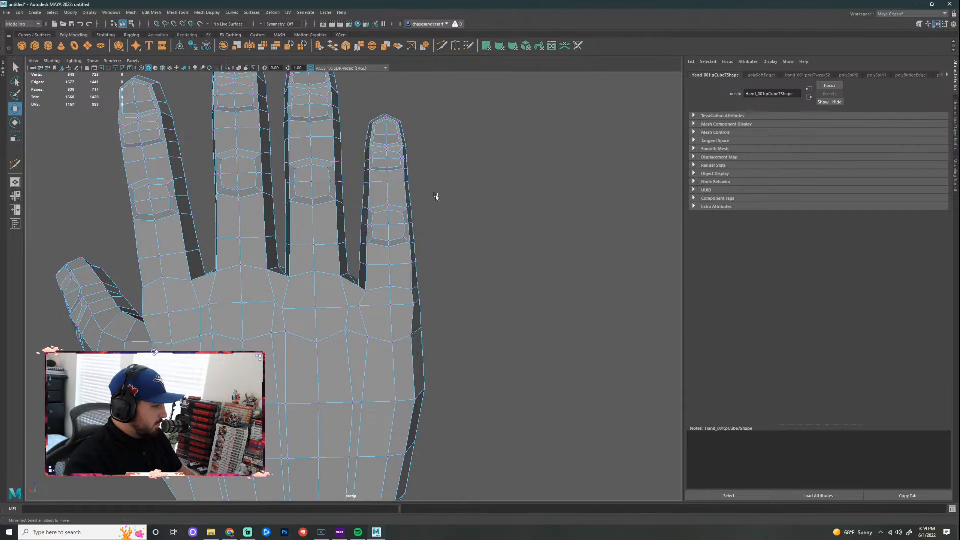
{"action": "left_click_drag", "start_coordinate": [436, 197], "coordinate": [372, 251]}
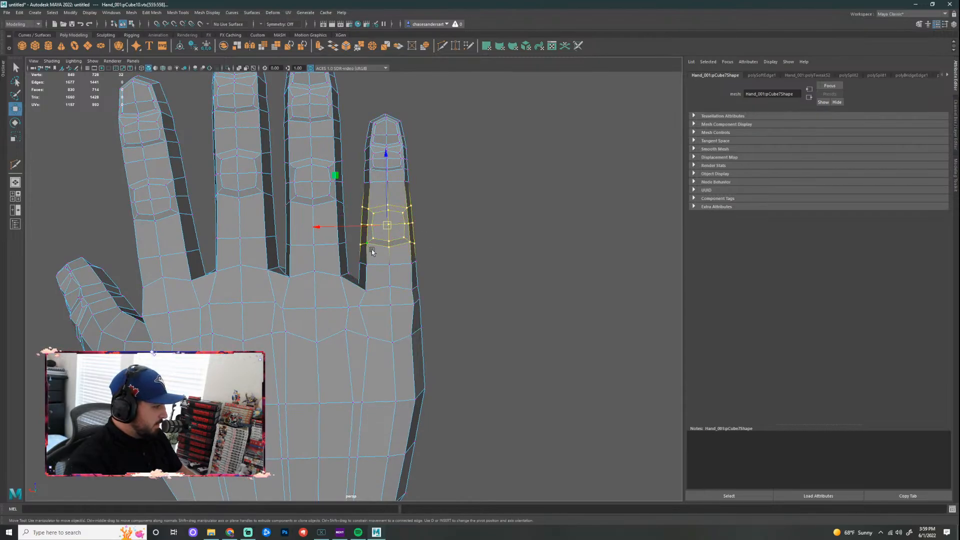
{"action": "key", "text": "r"}
{"action": "left_click_drag", "start_coordinate": [438, 192], "coordinate": [369, 223]}
{"action": "left_click", "coordinate": [384, 216]}
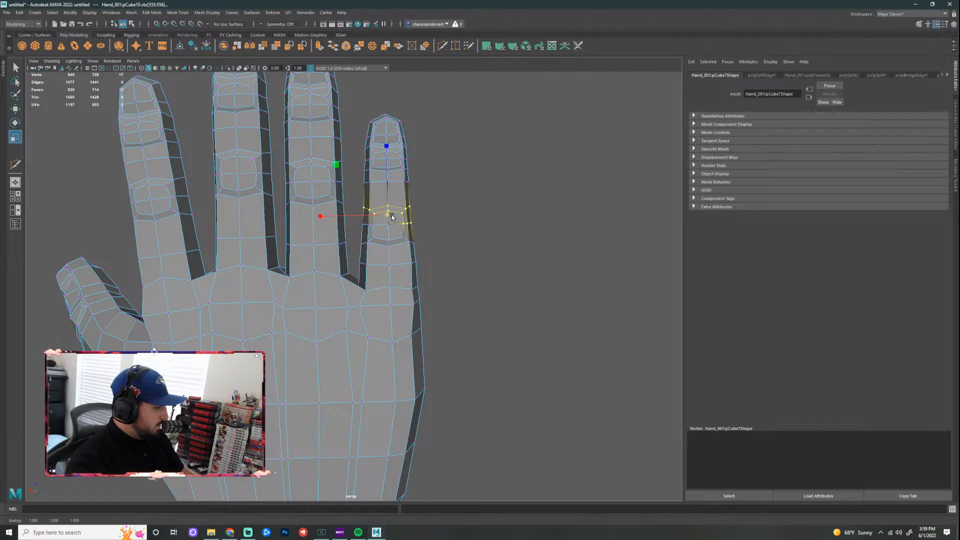
{"action": "left_click", "coordinate": [456, 211]}
{"action": "scroll", "coordinate": [443, 226], "scroll_direction": "down", "scroll_amount": 3}
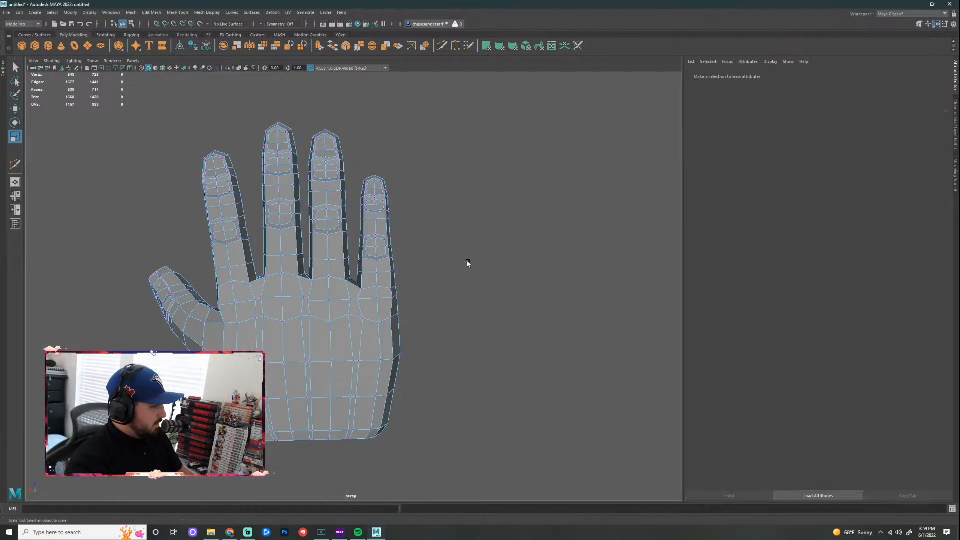
Step: Select the pinky's vertices down to its base knuckle, move the pivot to that knuckle, and rotate the finger outward
{"action": "left_click_drag", "start_coordinate": [429, 148], "coordinate": [355, 328]}
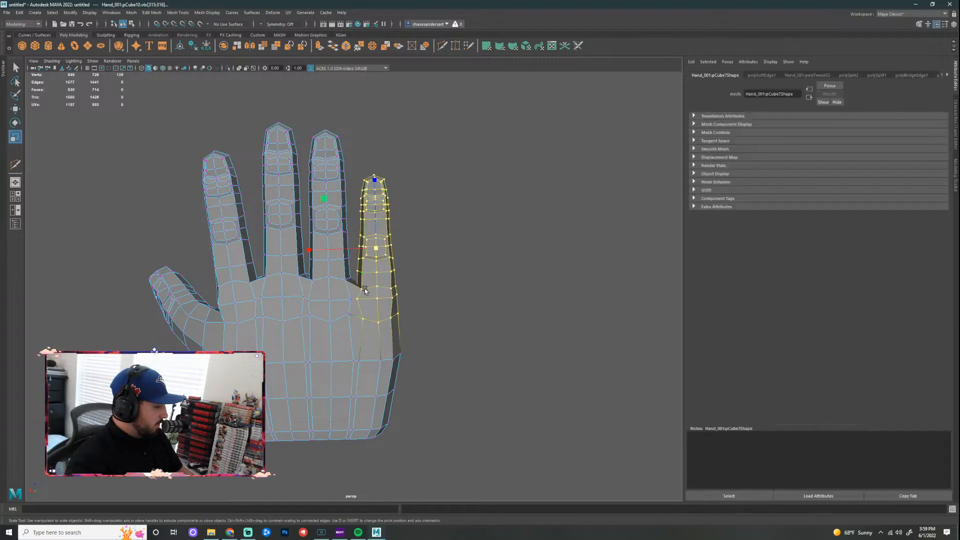
{"action": "left_click_drag", "start_coordinate": [487, 310], "coordinate": [507, 345], "text": "alt"}
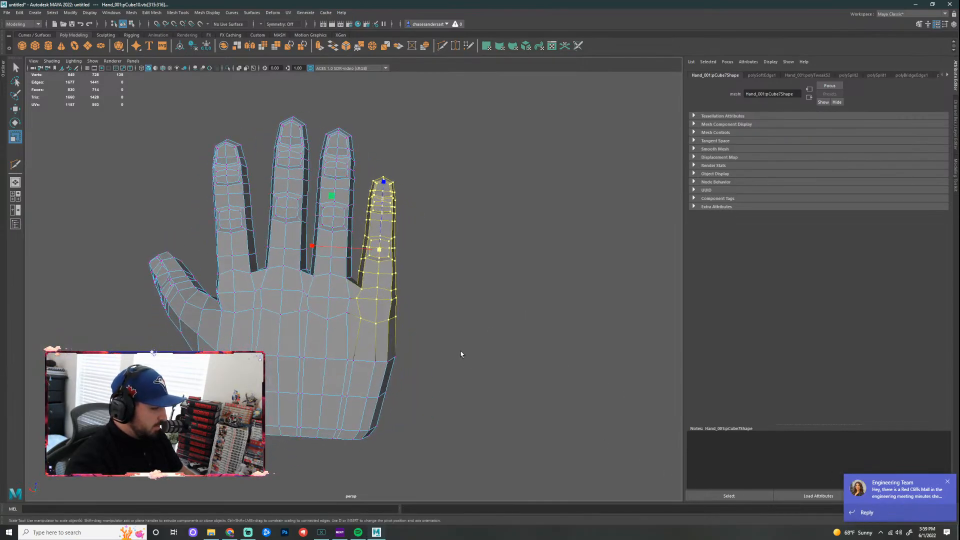
{"action": "key", "text": "d"}
{"action": "left_click_drag", "start_coordinate": [383, 182], "coordinate": [376, 230]}
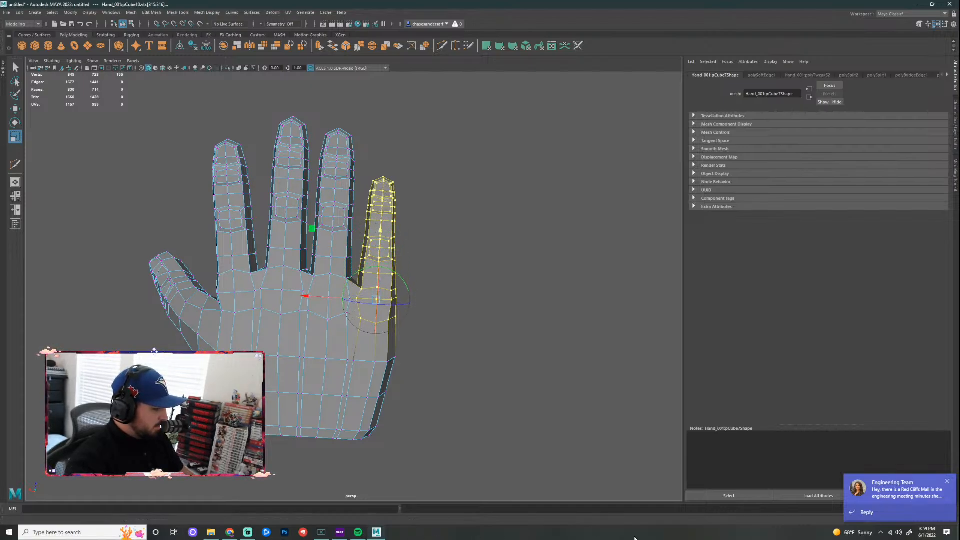
{"action": "left_click", "coordinate": [880, 533]}
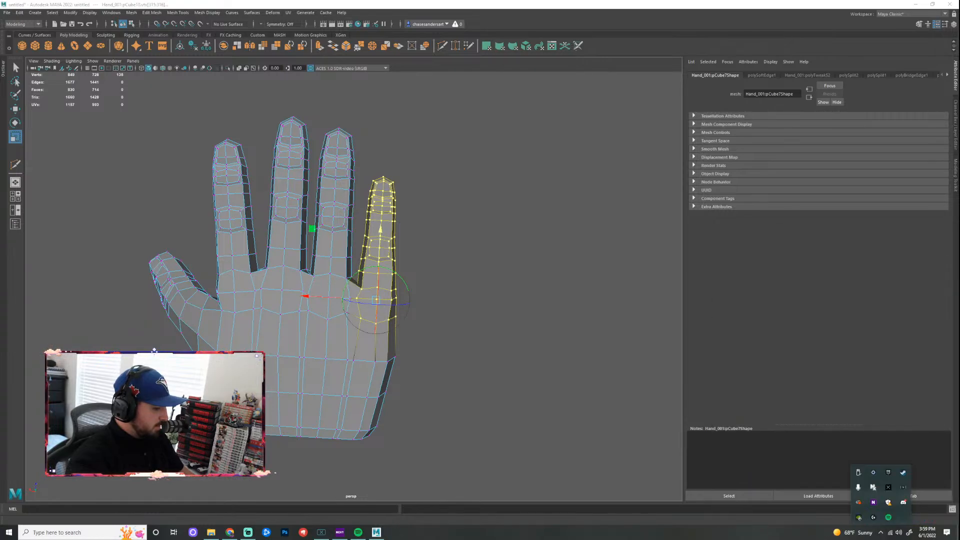
{"action": "left_click", "coordinate": [643, 477]}
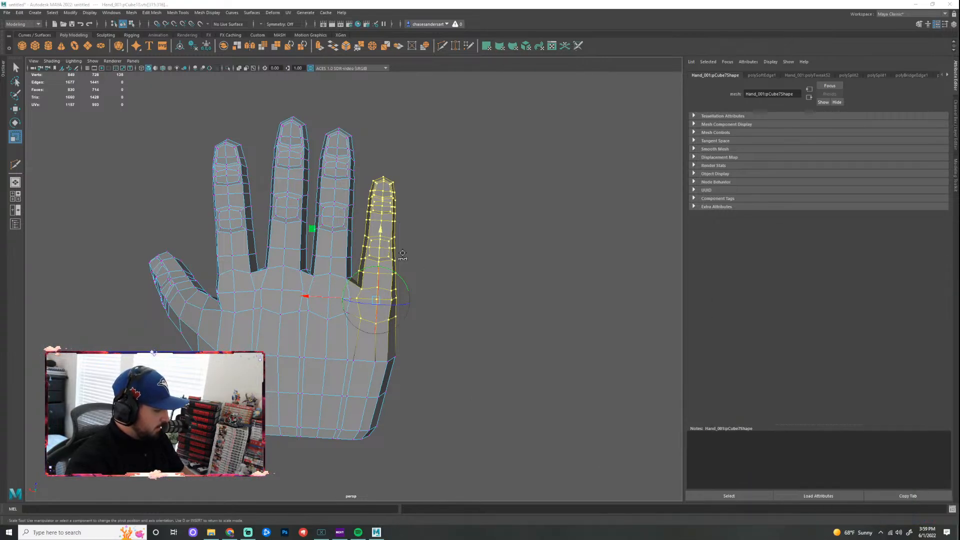
{"action": "left_click_drag", "start_coordinate": [392, 269], "coordinate": [409, 236]}
{"action": "key", "text": "e"}
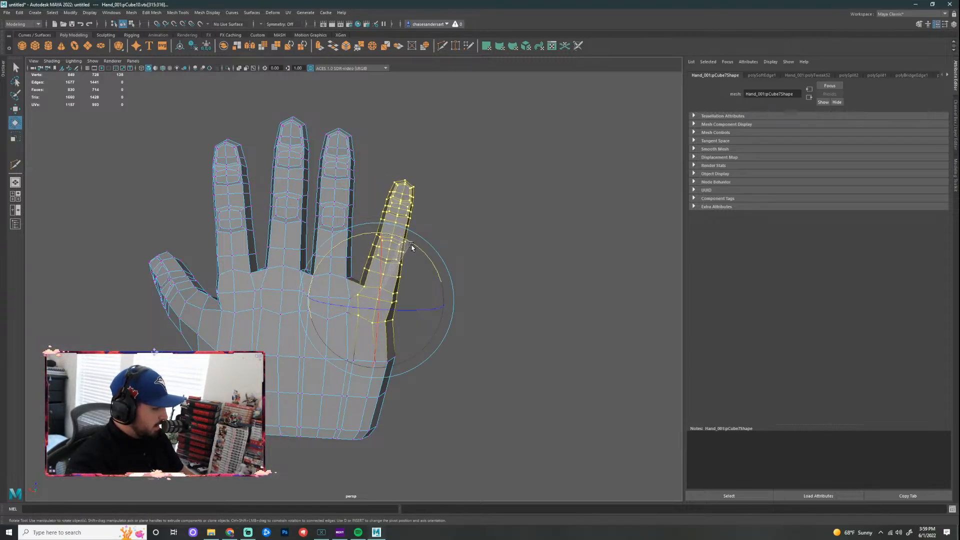
Step: Move the rotated pinky slightly outward, away from the ring finger, and deselect it
{"action": "key", "text": "w"}
{"action": "left_click_drag", "start_coordinate": [314, 294], "coordinate": [312, 299]}
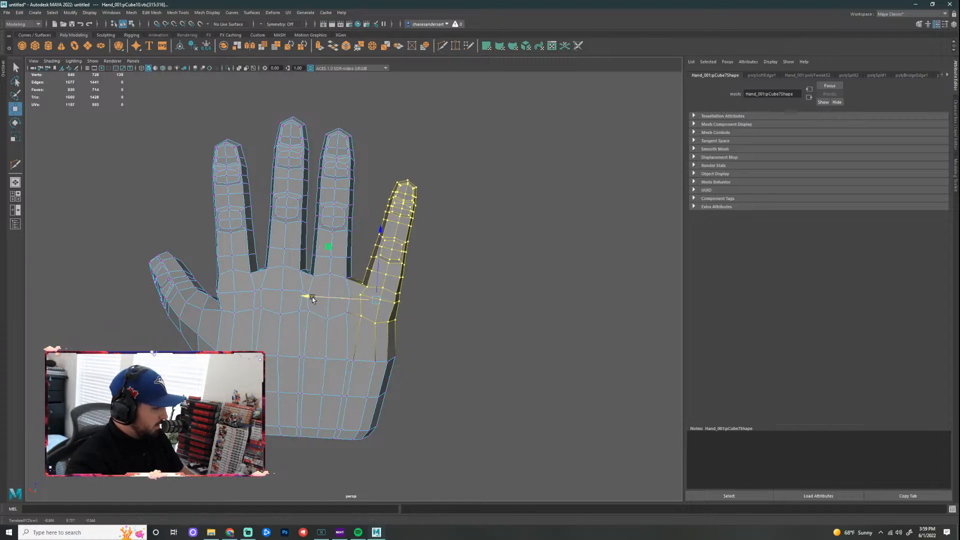
{"action": "middle_click_drag", "start_coordinate": [470, 282], "coordinate": [505, 285], "text": "alt"}
{"action": "left_click_drag", "start_coordinate": [364, 284], "coordinate": [366, 288]}
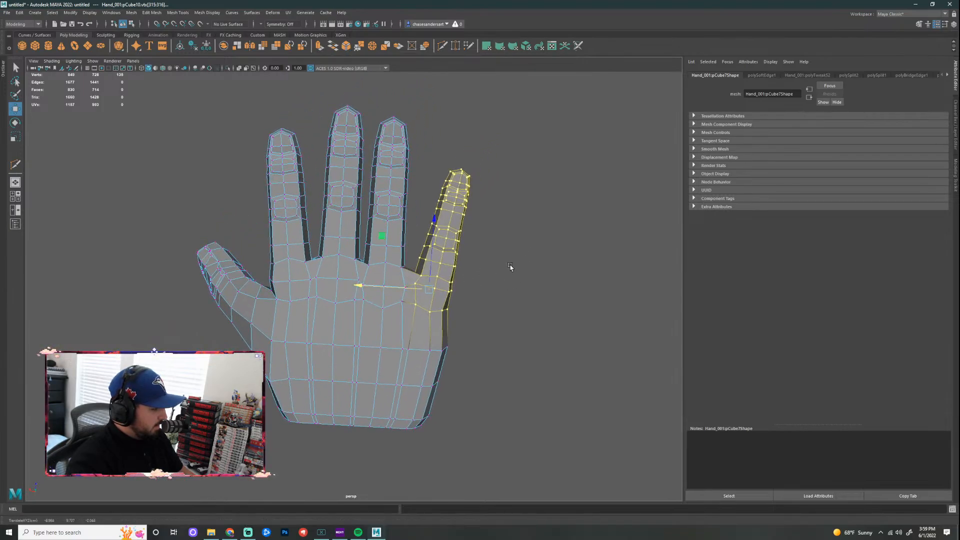
{"action": "left_click", "coordinate": [528, 263]}
{"action": "mouse_move", "coordinate": [527, 265]}
{"action": "middle_mouse_down", "text": "alt"}
{"action": "mouse_move", "coordinate": [523, 229]}
{"action": "mouse_move", "coordinate": [473, 200]}
{"action": "mouse_move", "coordinate": [505, 179]}
{"action": "mouse_move", "coordinate": [502, 292]}
{"action": "mouse_move", "coordinate": [511, 253]}
{"action": "mouse_move", "coordinate": [499, 248]}
{"action": "middle_mouse_up", "text": "alt"}
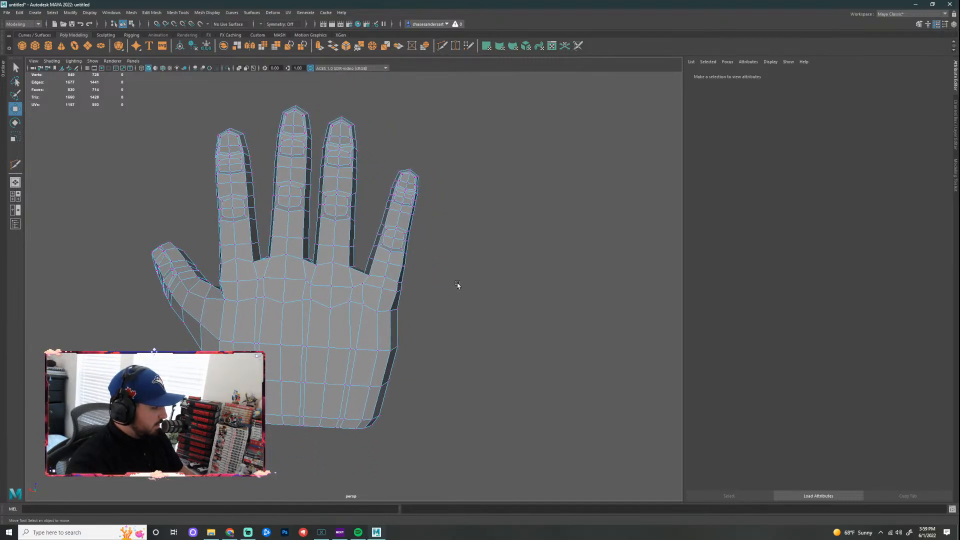
{"action": "scroll", "coordinate": [457, 285], "scroll_direction": "down", "scroll_amount": 1}
Step: Select the ring finger's vertices down to its base knuckle and move the pivot onto that knuckle
{"action": "left_click_drag", "start_coordinate": [453, 303], "coordinate": [371, 205], "text": "alt"}
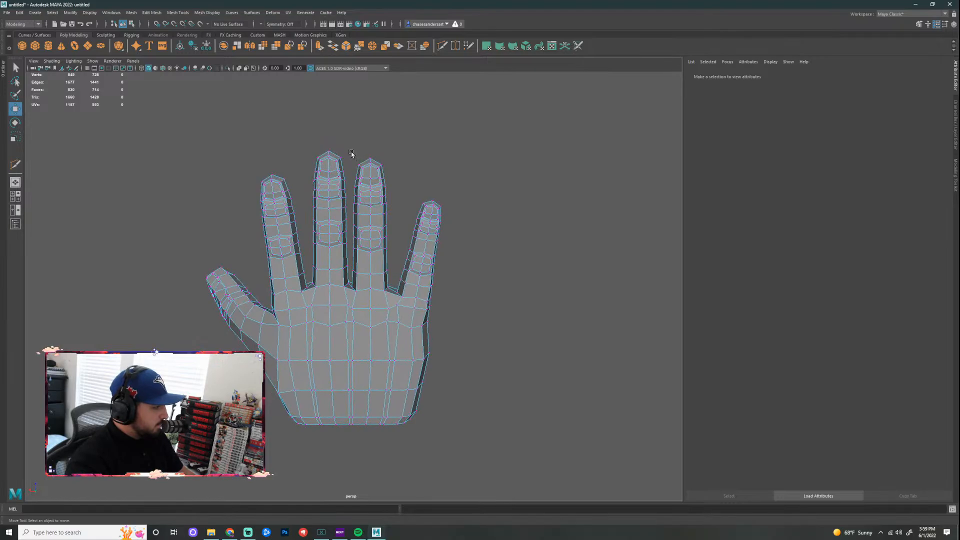
{"action": "left_click_drag", "start_coordinate": [350, 151], "coordinate": [395, 344]}
{"action": "scroll", "coordinate": [427, 307], "scroll_direction": "up", "scroll_amount": 2}
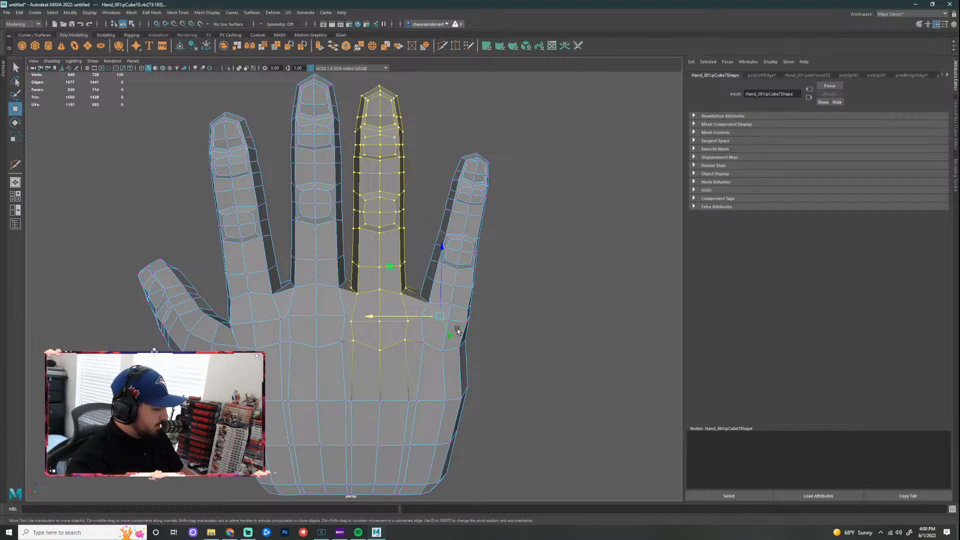
{"action": "key", "text": "d"}
{"action": "left_click_drag", "start_coordinate": [367, 316], "coordinate": [307, 316]}
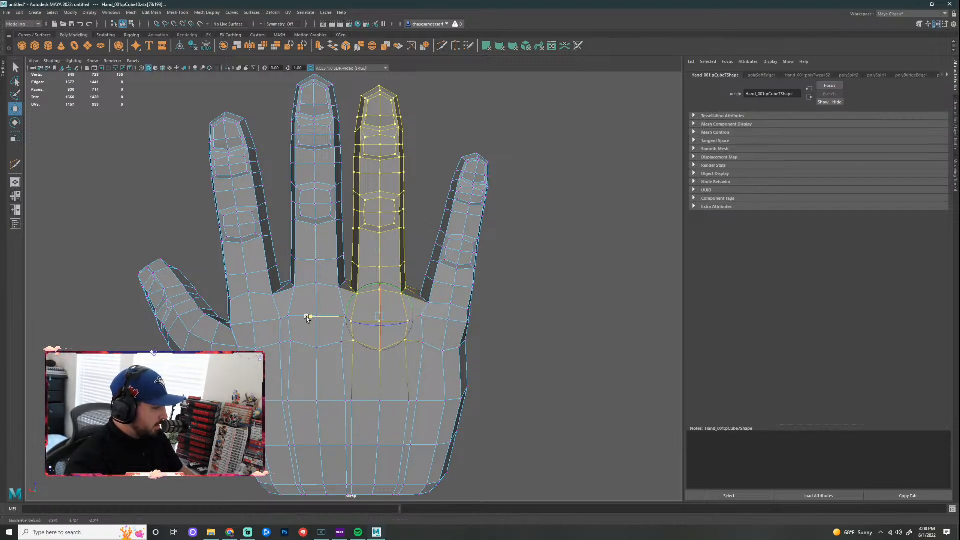
Step: Remove the stray vertices beside the pinky's base from the selection, rotate the ring finger toward the pinky, and deselect
{"action": "left_click_drag", "start_coordinate": [521, 284], "coordinate": [553, 454], "text": "alt"}
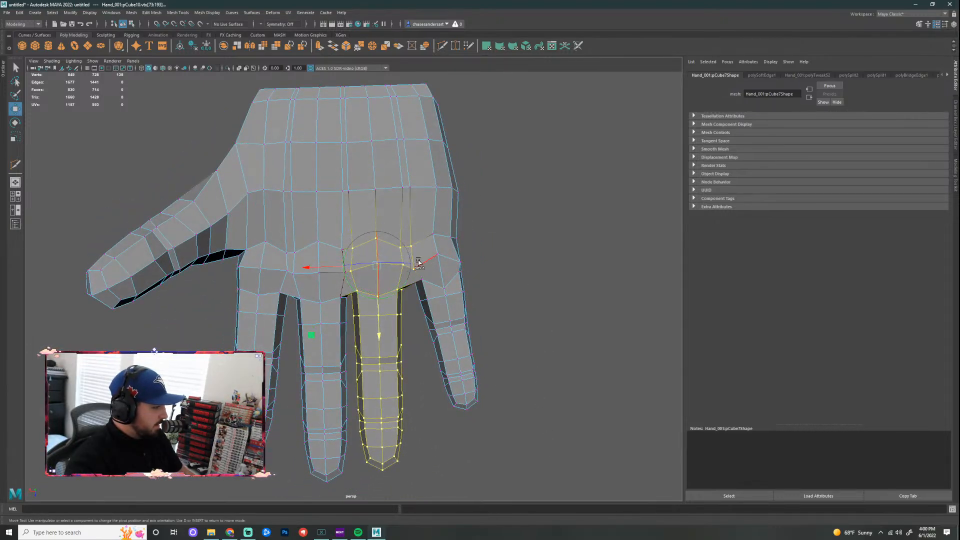
{"action": "left_click_drag", "start_coordinate": [419, 261], "coordinate": [419, 248]}
{"action": "key", "text": "q"}
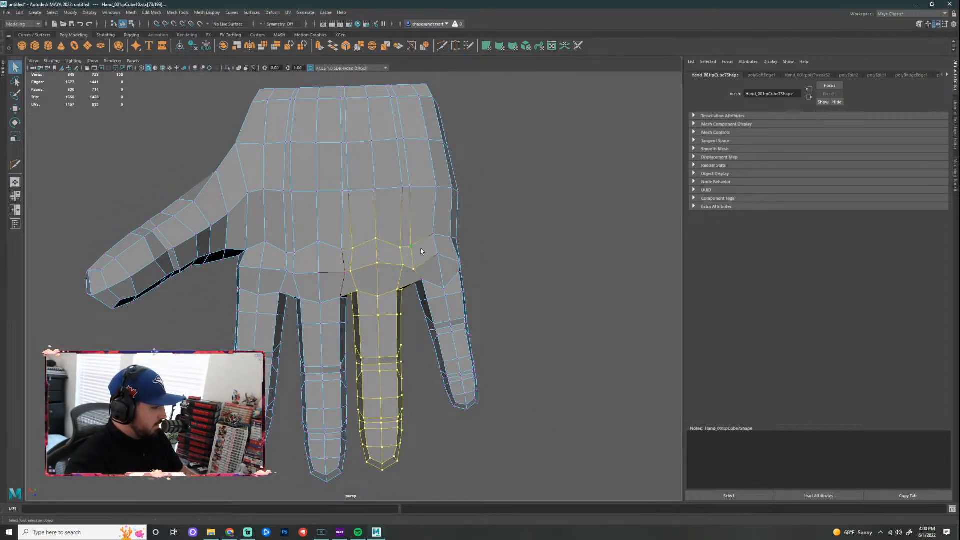
{"action": "left_click_drag", "start_coordinate": [468, 284], "coordinate": [495, 196], "text": "alt"}
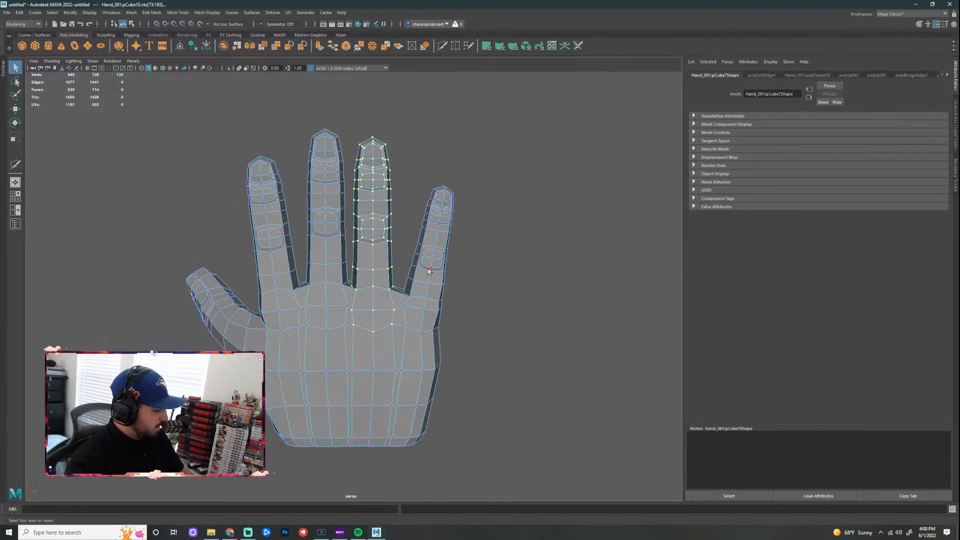
{"action": "key", "text": "e"}
{"action": "mouse_move", "coordinate": [388, 261]}
{"action": "left_mouse_down"}
{"action": "mouse_move", "coordinate": [396, 264]}
{"action": "mouse_move", "coordinate": [388, 260]}
{"action": "left_mouse_up"}
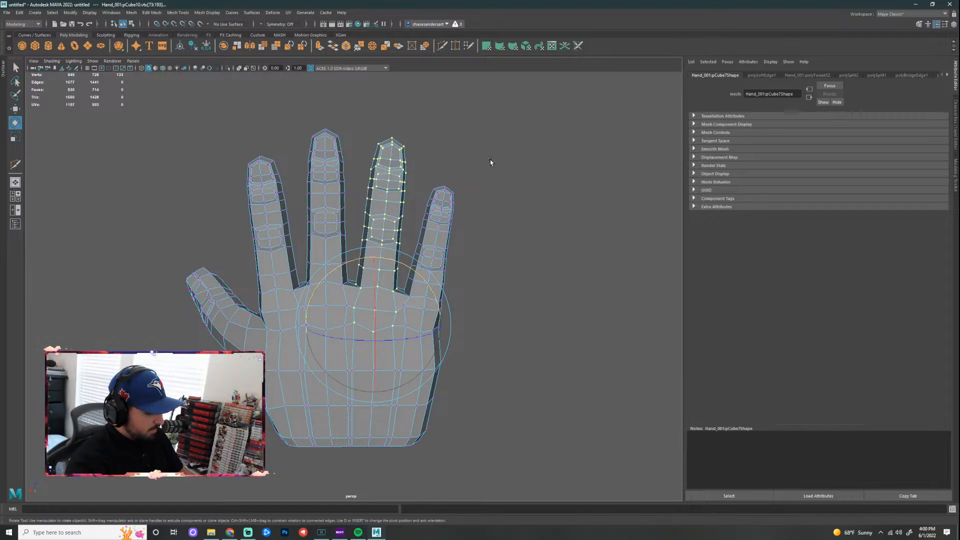
{"action": "left_click_drag", "start_coordinate": [517, 164], "coordinate": [414, 171], "text": "alt"}
{"action": "left_click", "coordinate": [499, 269]}
Step: Reselect the ring finger's vertices, undo a trial lengthwise scale, and add the missed vertices along its side to the selection
{"action": "middle_click_drag", "start_coordinate": [414, 125], "coordinate": [369, 159], "text": "alt"}
{"action": "scroll", "coordinate": [347, 139], "scroll_direction": "up", "scroll_amount": 3}
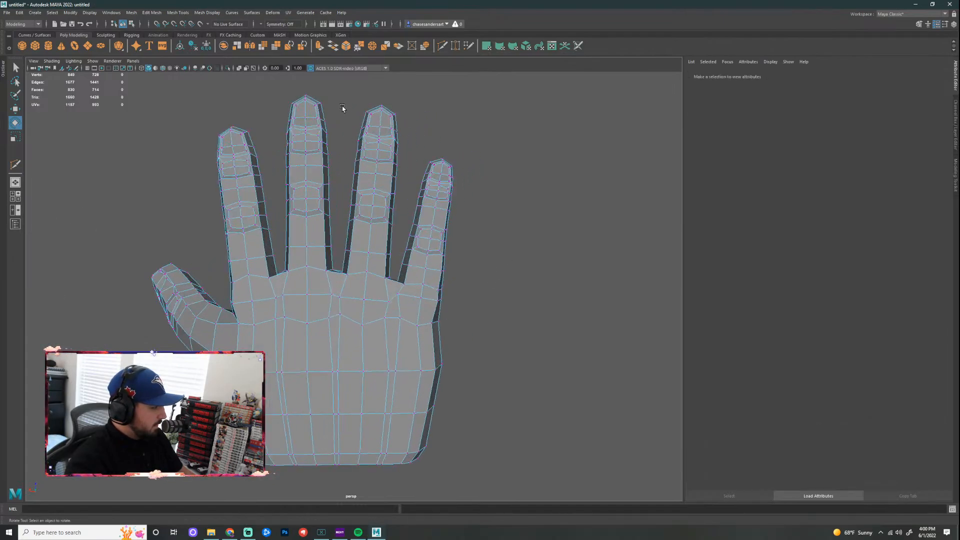
{"action": "left_click_drag", "start_coordinate": [344, 96], "coordinate": [347, 141]}
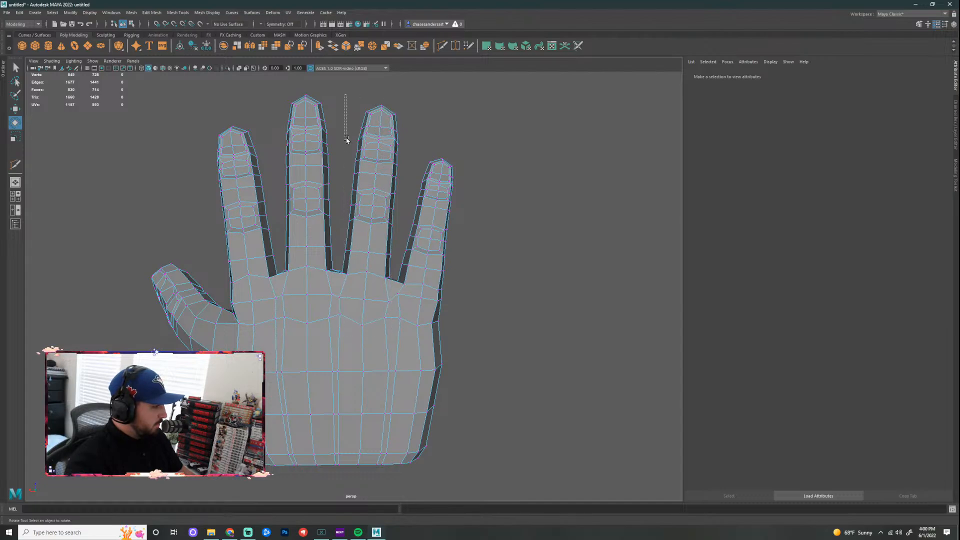
{"action": "left_click_drag", "start_coordinate": [336, 90], "coordinate": [395, 348]}
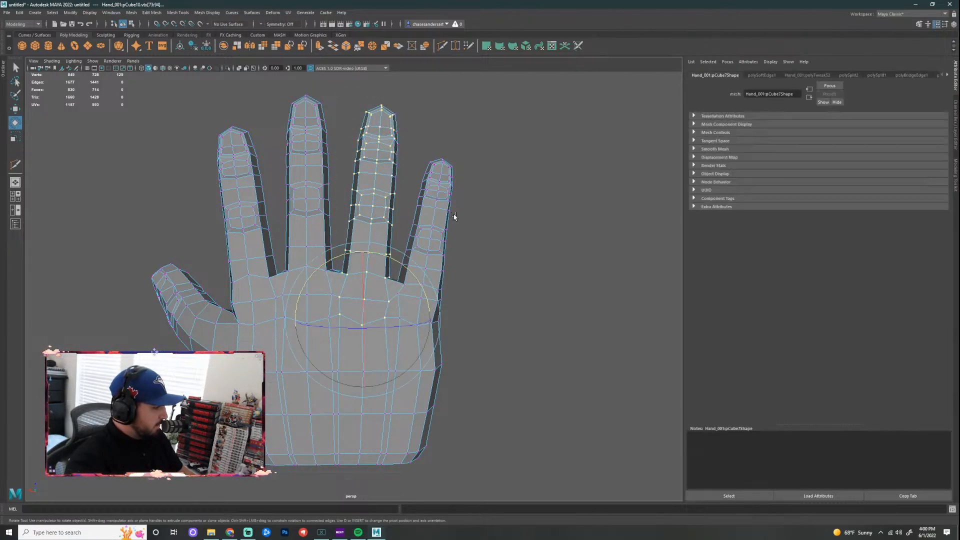
{"action": "key", "text": "r"}
{"action": "left_click_drag", "start_coordinate": [363, 253], "coordinate": [360, 256]}
{"action": "key", "text": "ctrl+z"}
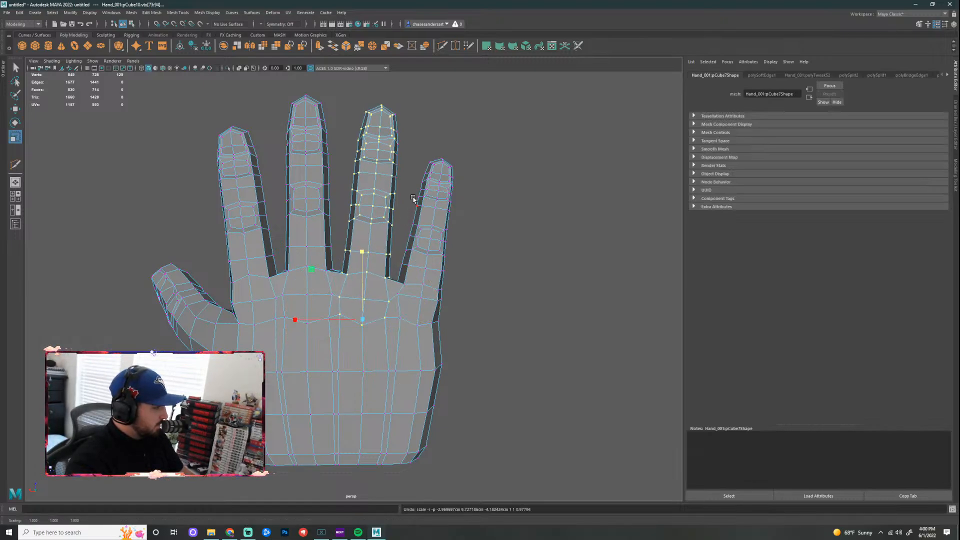
{"action": "left_click", "coordinate": [401, 113], "text": "shift"}
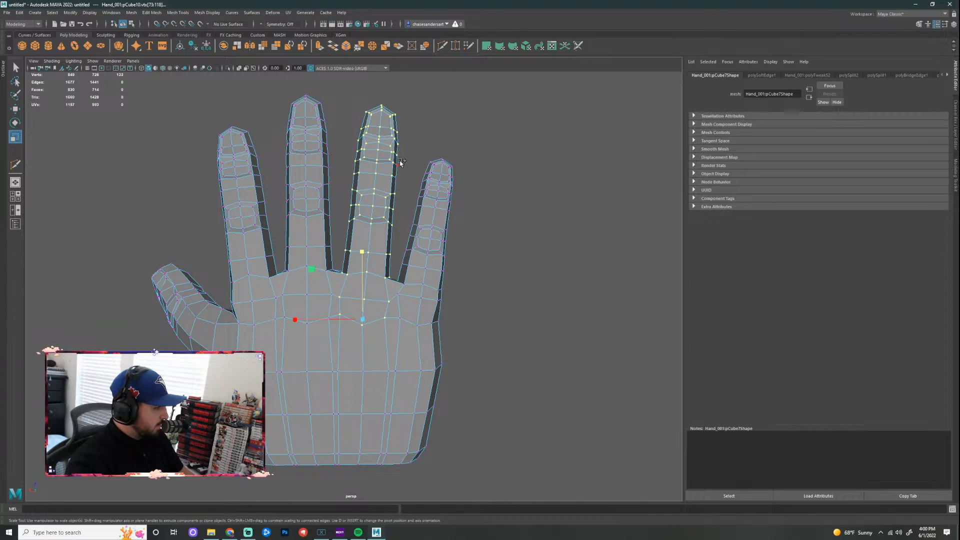
{"action": "left_click_drag", "start_coordinate": [534, 265], "coordinate": [523, 326], "text": "alt"}
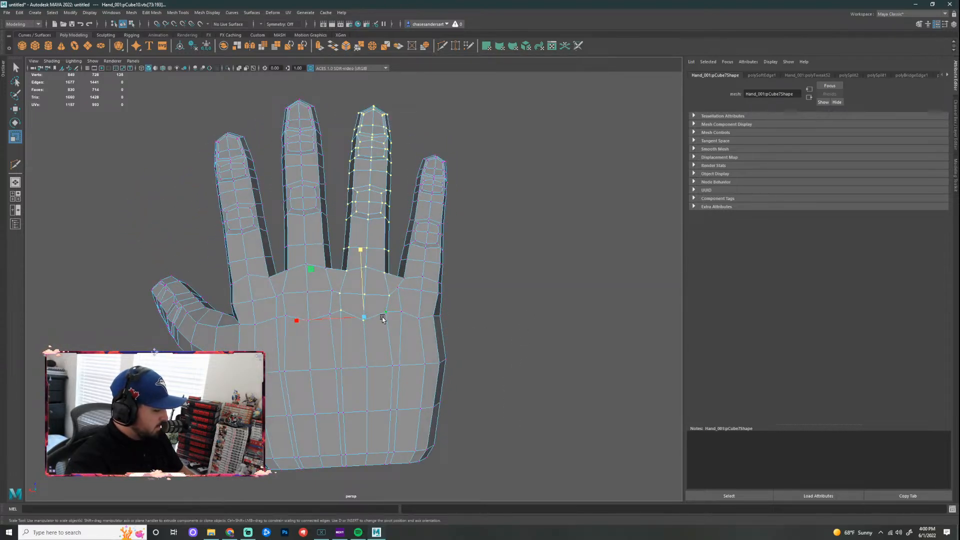
Step: Tilt the pivot to follow the ring finger's angle, scale the finger slightly along its length, and deselect it
{"action": "key", "text": "d"}
{"action": "left_click_drag", "start_coordinate": [376, 287], "coordinate": [378, 288]}
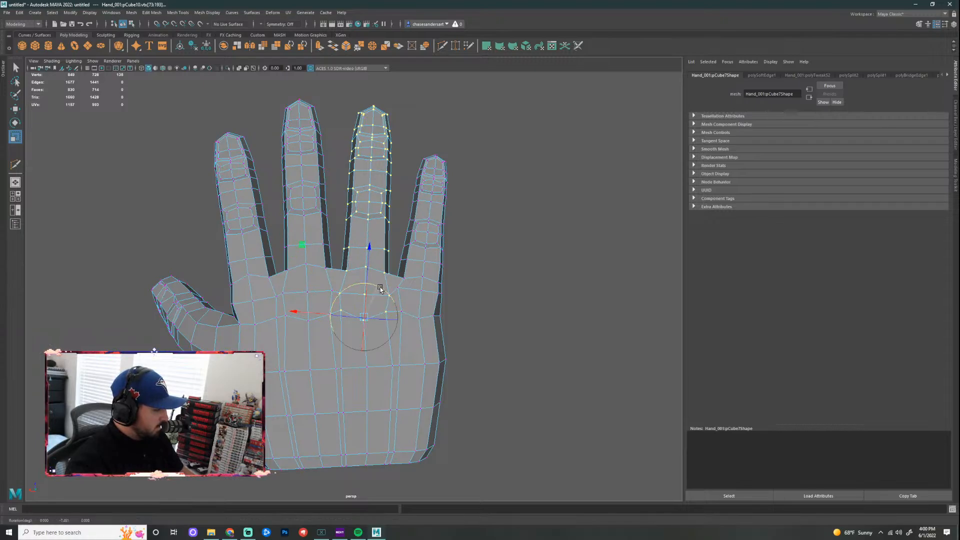
{"action": "key", "text": "d"}
{"action": "left_click_drag", "start_coordinate": [369, 248], "coordinate": [469, 222]}
{"action": "left_click", "coordinate": [416, 255]}
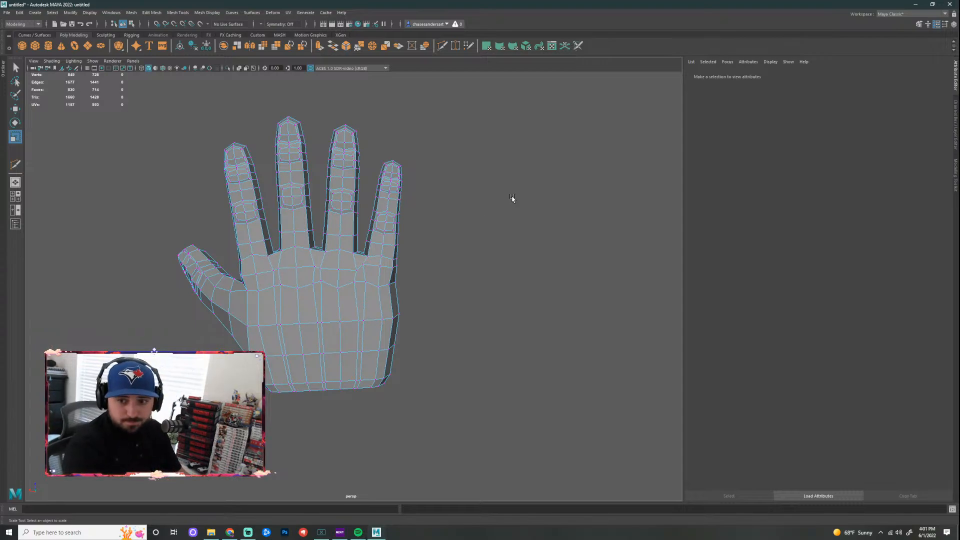
Step: Select the vertex on the palm's outer edge below the pinky, reset the pivot to it, and move it slightly inward
{"action": "right_click_drag", "start_coordinate": [319, 271], "coordinate": [436, 287], "text": "alt"}
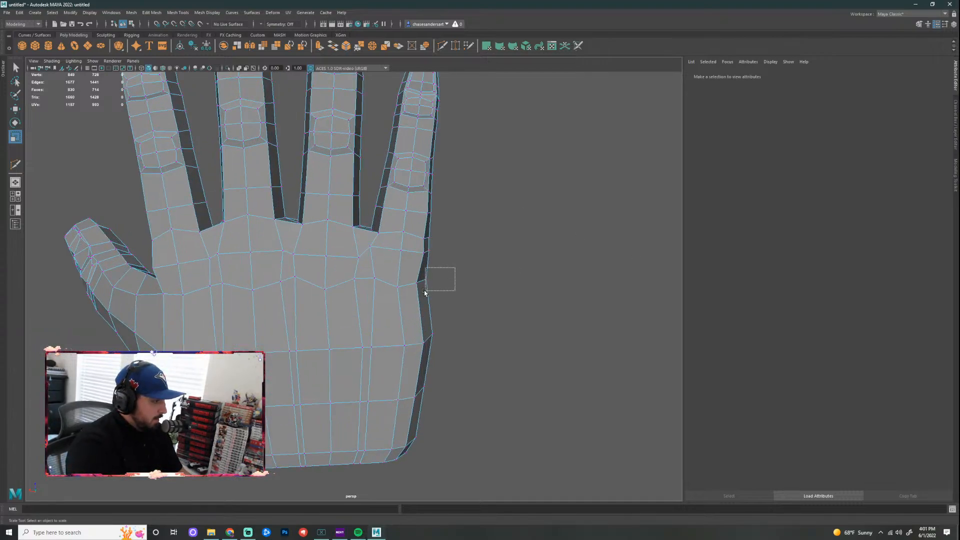
{"action": "left_click_drag", "start_coordinate": [425, 292], "coordinate": [425, 291]}
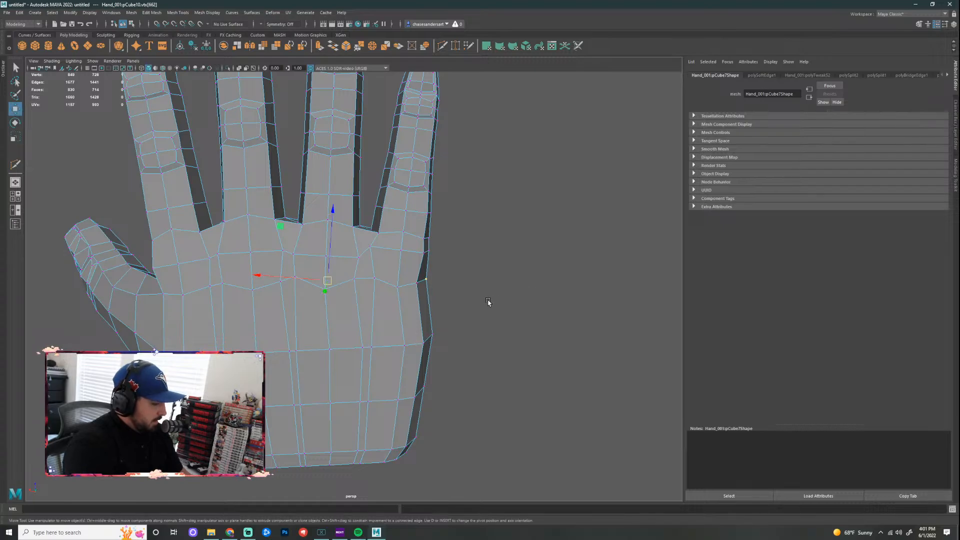
{"action": "key", "text": "w"}
{"action": "left_click_drag", "start_coordinate": [358, 285], "coordinate": [355, 285]}
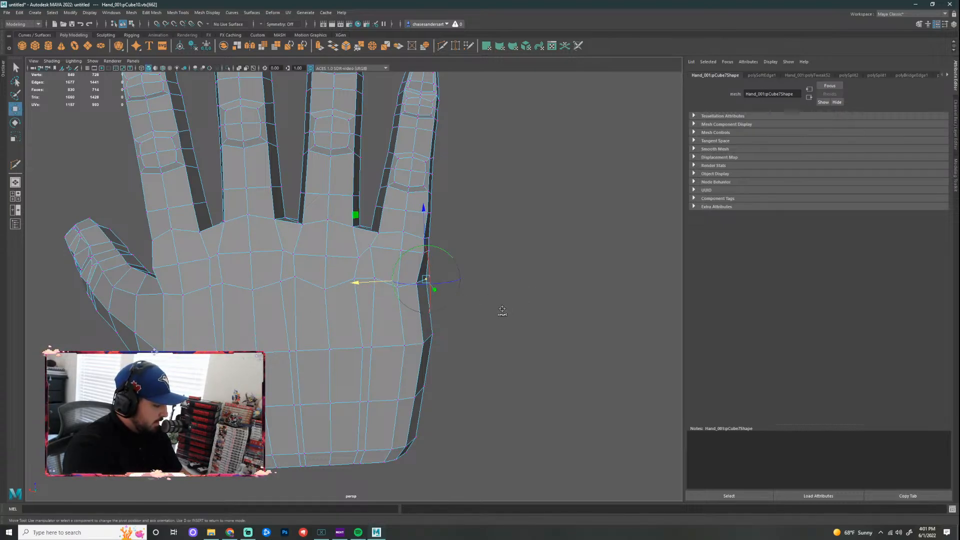
{"action": "left_click_drag", "start_coordinate": [353, 283], "coordinate": [355, 286]}
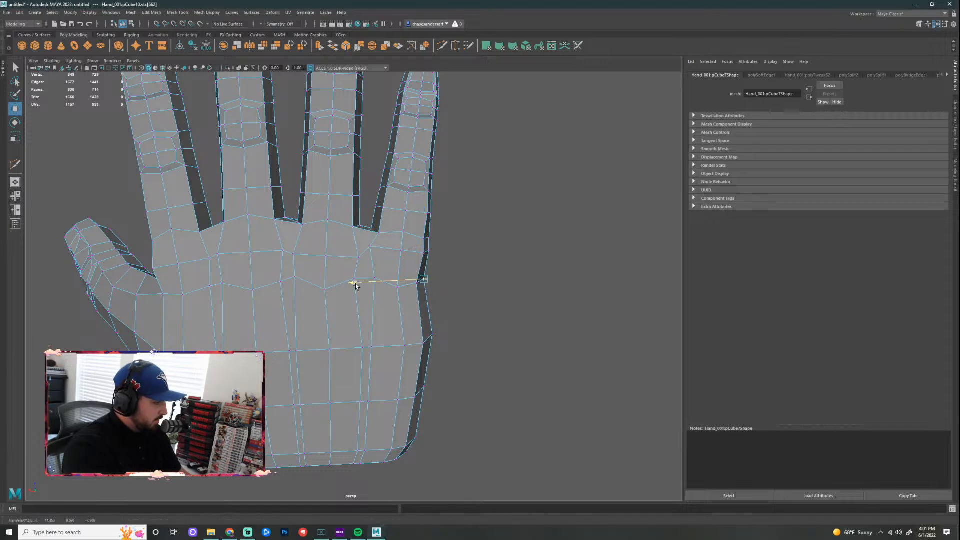
Step: Nudge the next vertex down along the palm's outer edge sideways to smooth the hand's outline
{"action": "left_click", "coordinate": [433, 334]}
{"action": "left_click_drag", "start_coordinate": [363, 337], "coordinate": [366, 337]}
{"action": "scroll", "coordinate": [486, 295], "scroll_direction": "down", "scroll_amount": 3}
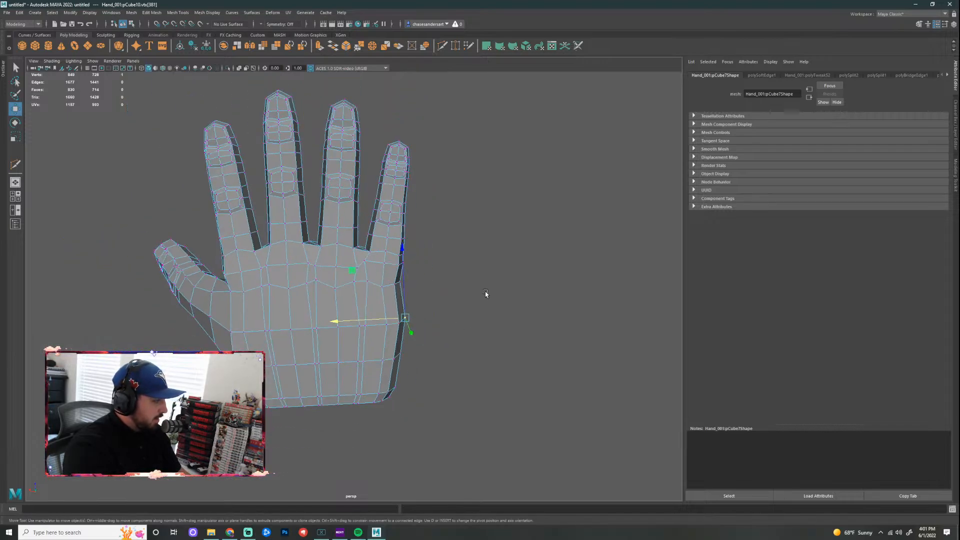
Step: On the palm side, lower the vertex at the middle of the pinky's base and adjust the neighbouring vertices along the palm's outer edge
{"action": "middle_click_drag", "start_coordinate": [460, 301], "coordinate": [514, 327], "text": "alt"}
{"action": "left_click_drag", "start_coordinate": [515, 327], "coordinate": [342, 428], "text": "alt"}
{"action": "scroll", "coordinate": [236, 305], "scroll_direction": "up", "scroll_amount": 4}
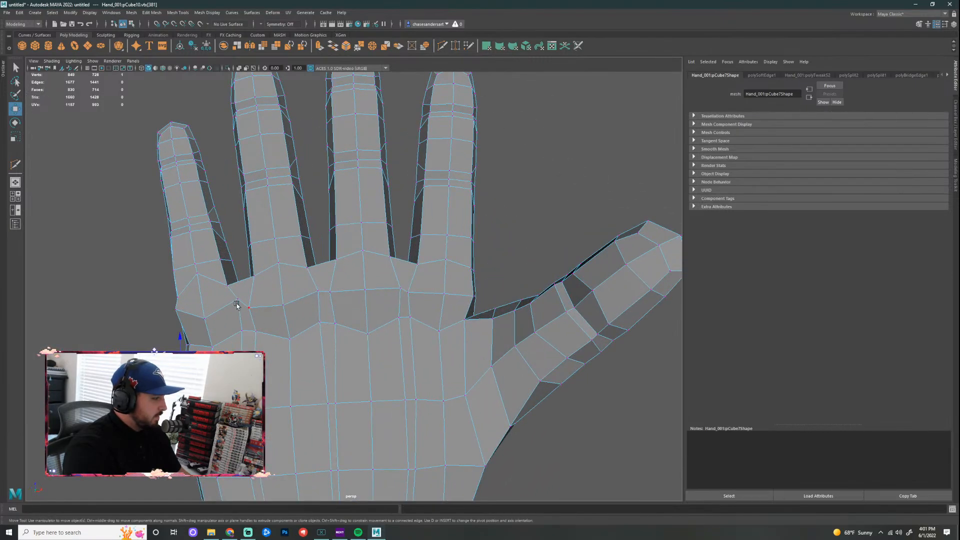
{"action": "left_click_drag", "start_coordinate": [198, 278], "coordinate": [200, 286]}
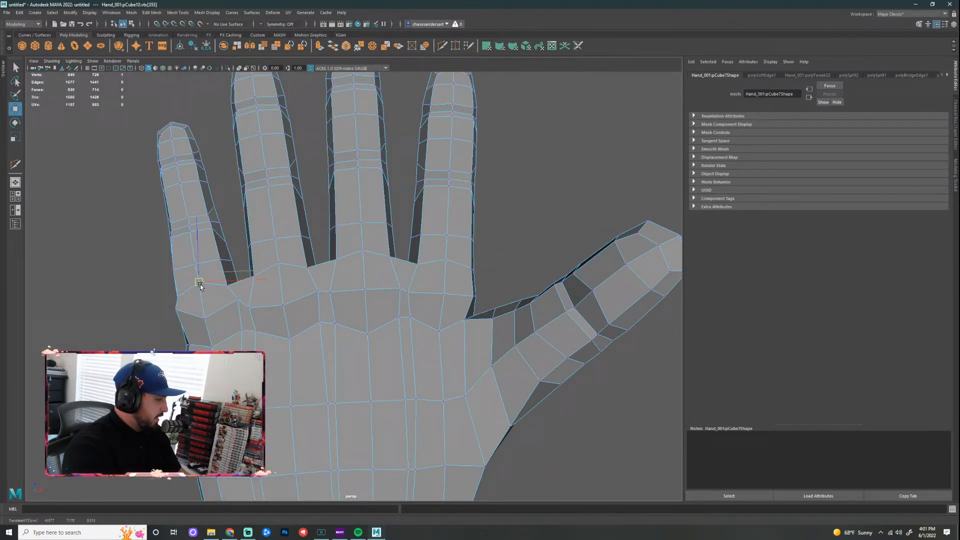
{"action": "left_click", "coordinate": [179, 311]}
{"action": "left_click", "coordinate": [189, 345]}
{"action": "left_click_drag", "start_coordinate": [189, 345], "coordinate": [211, 344]}
{"action": "left_click", "coordinate": [212, 346]}
{"action": "left_click", "coordinate": [241, 329]}
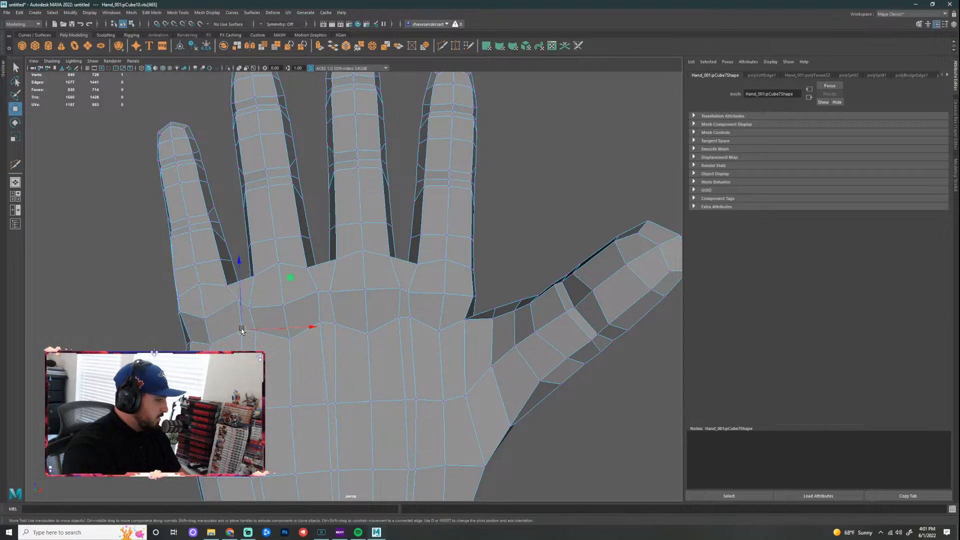
Step: Reposition the vertices around the gap between pinky and ring finger and at the pinky's outer base to even out the edge flow
{"action": "left_click", "coordinate": [237, 300]}
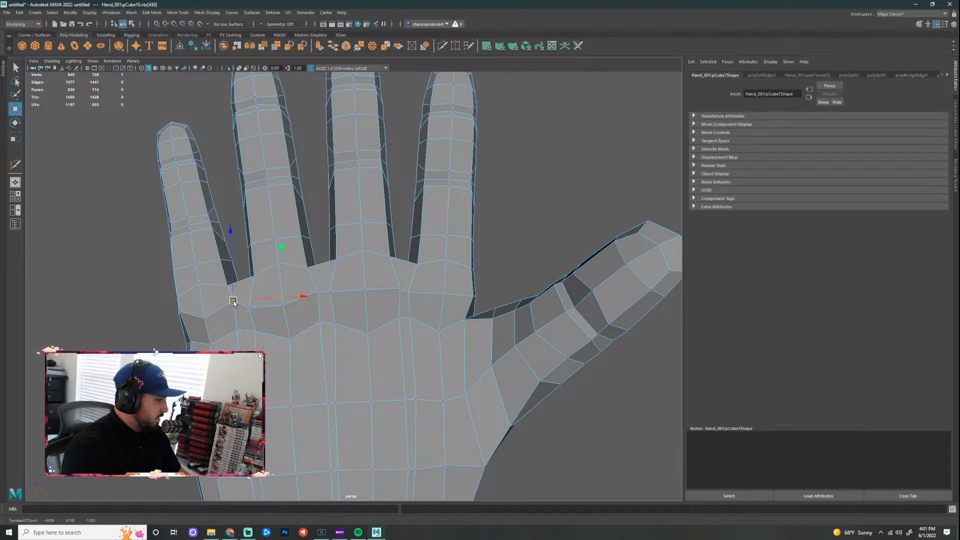
{"action": "left_click", "coordinate": [227, 288]}
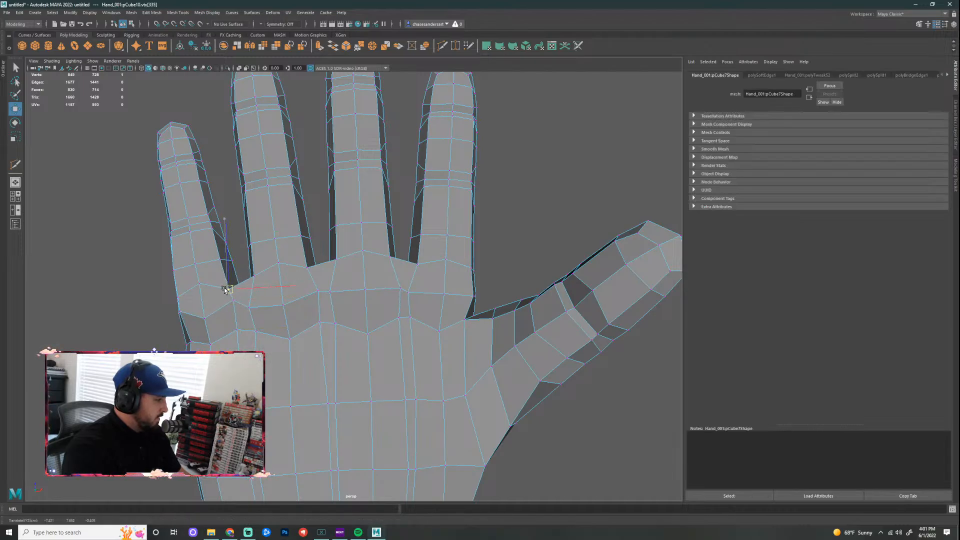
{"action": "left_click", "coordinate": [232, 306]}
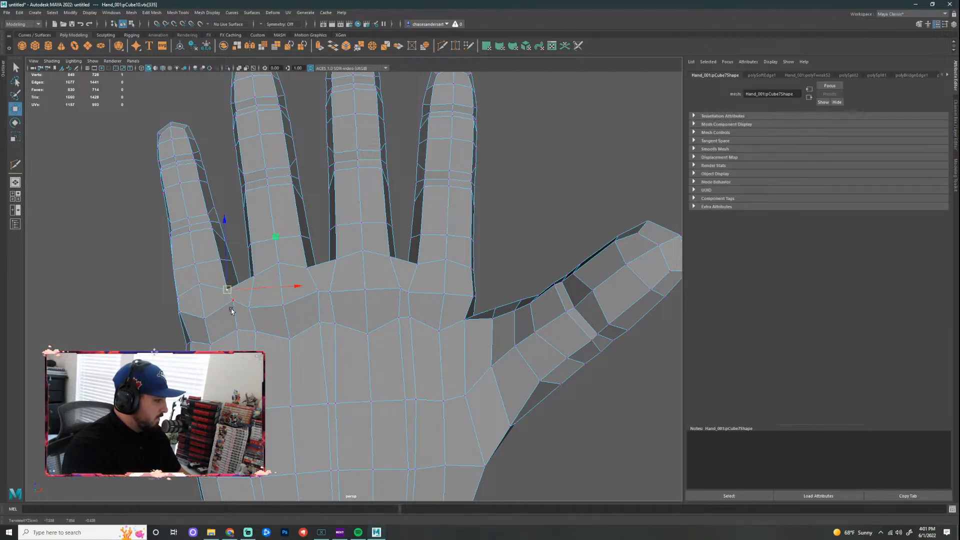
{"action": "left_click", "coordinate": [178, 314]}
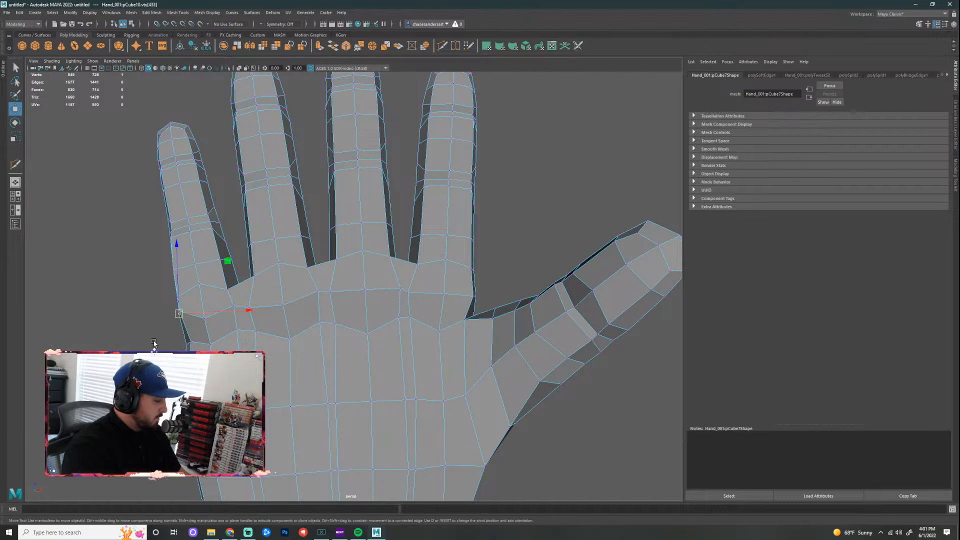
{"action": "left_click_drag", "start_coordinate": [132, 333], "coordinate": [300, 385], "text": "alt"}
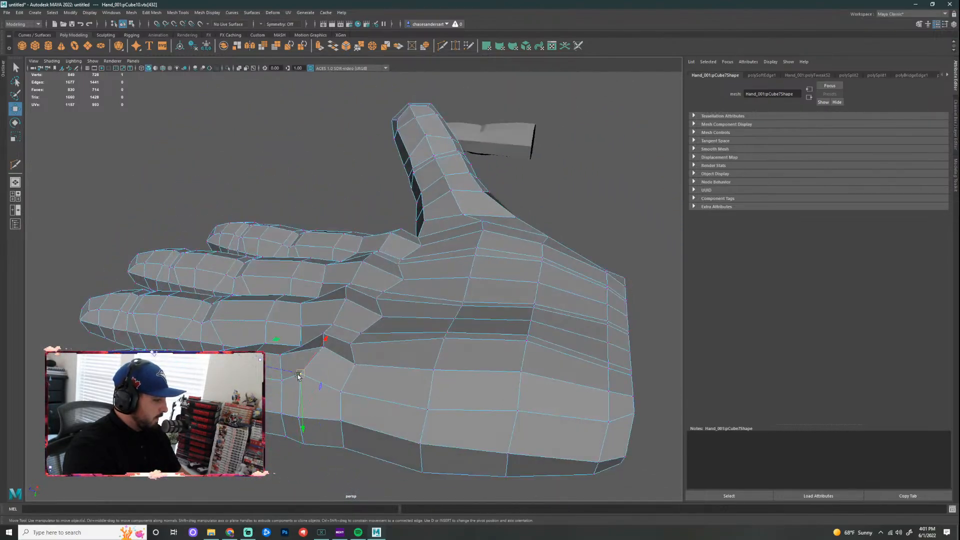
{"action": "left_click", "coordinate": [306, 377]}
{"action": "left_click", "coordinate": [319, 345]}
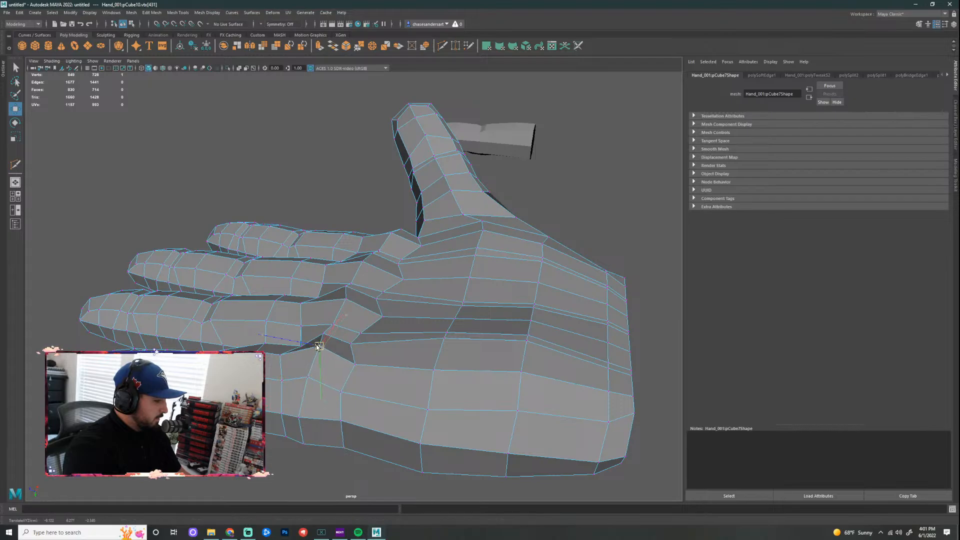
Step: Deselect the hand in smooth mesh preview and examine its finger proportions and palm outline from the palm side
{"action": "left_click", "coordinate": [363, 217]}
{"action": "left_click_drag", "start_coordinate": [363, 217], "coordinate": [358, 284], "text": "alt"}
{"action": "key", "text": "3"}
{"action": "scroll", "coordinate": [478, 232], "scroll_direction": "down", "scroll_amount": 5}
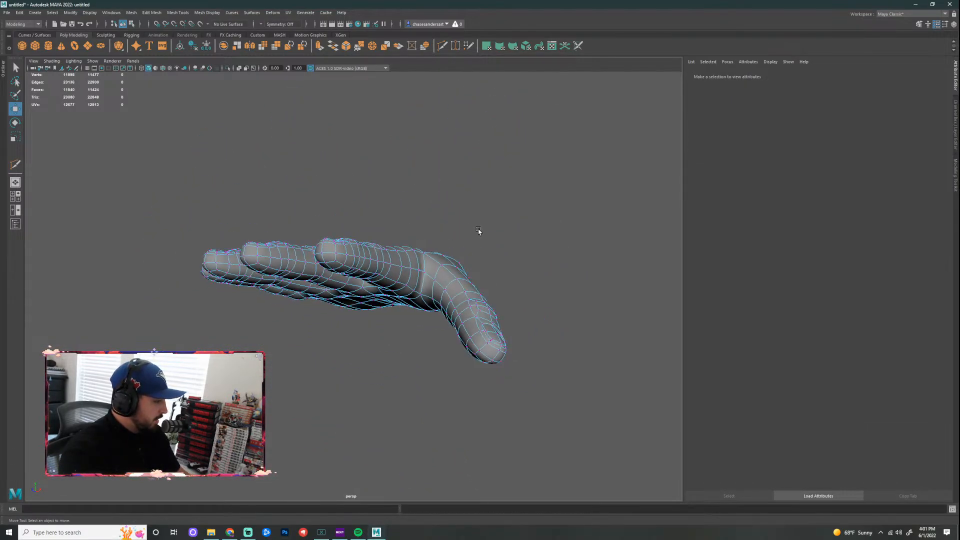
{"action": "left_click_drag", "start_coordinate": [449, 245], "coordinate": [475, 272], "text": "alt"}
{"action": "right_click_drag", "start_coordinate": [369, 265], "coordinate": [407, 256]}
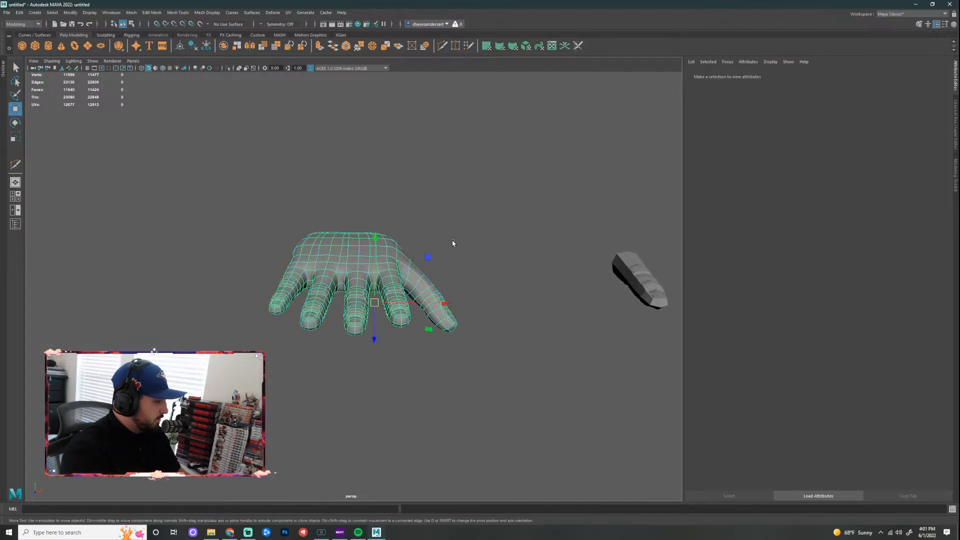
{"action": "left_click", "coordinate": [453, 242]}
{"action": "scroll", "coordinate": [439, 260], "scroll_direction": "up", "scroll_amount": 4}
{"action": "left_click_drag", "start_coordinate": [439, 259], "coordinate": [446, 200], "text": "alt"}
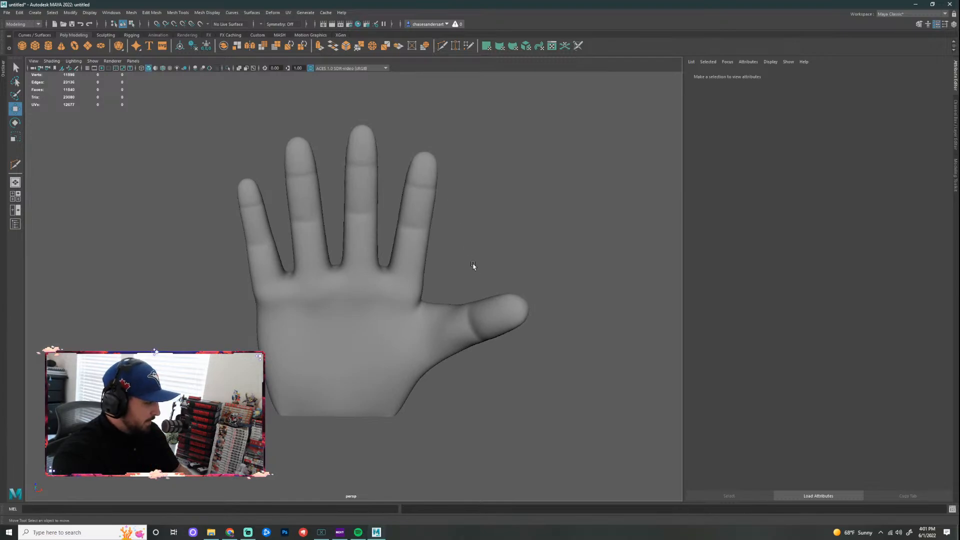
{"action": "middle_click_drag", "start_coordinate": [397, 312], "coordinate": [409, 231], "text": "alt"}
{"action": "scroll", "coordinate": [399, 283], "scroll_direction": "up", "scroll_amount": 3}
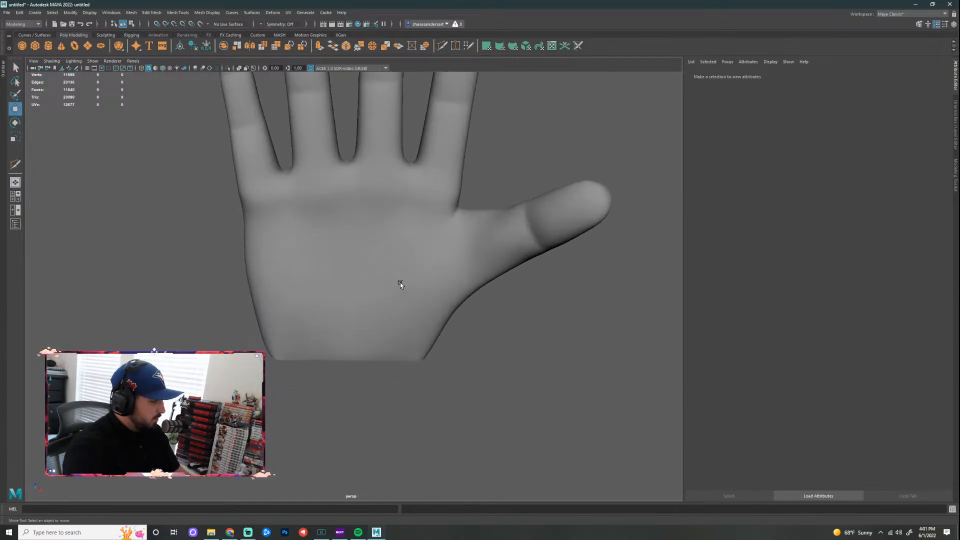
{"action": "scroll", "coordinate": [402, 276], "scroll_direction": "down", "scroll_amount": 5}
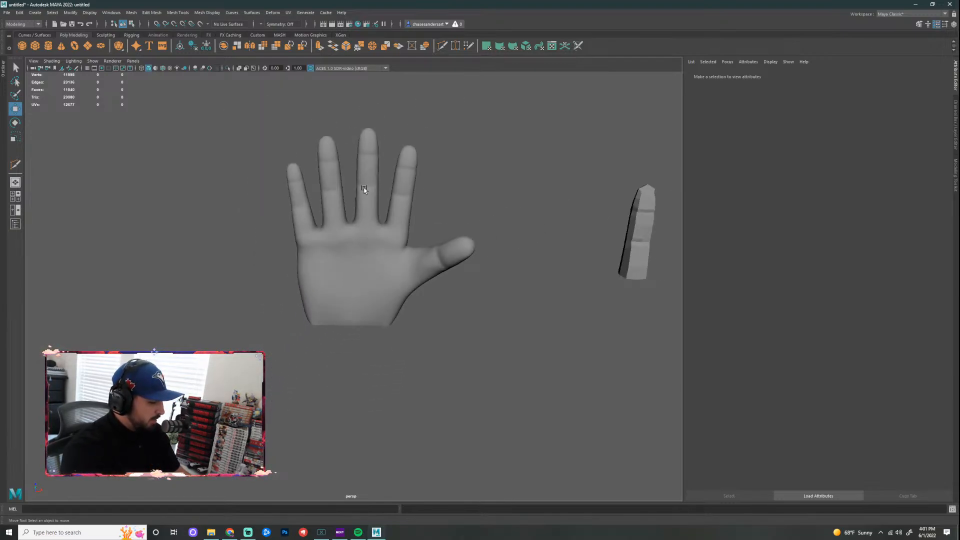
{"action": "scroll", "coordinate": [343, 95], "scroll_direction": "up", "scroll_amount": 3}
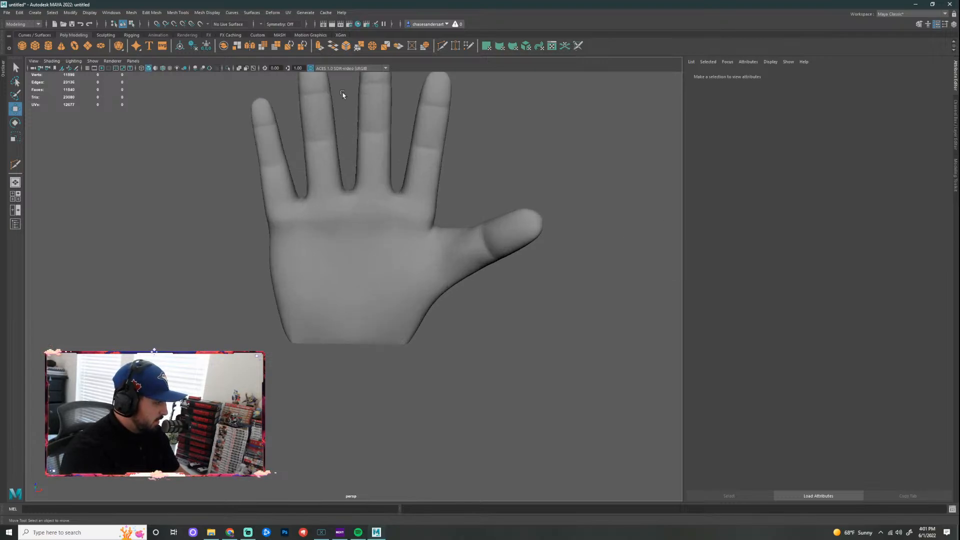
{"action": "middle_click_drag", "start_coordinate": [387, 150], "coordinate": [393, 199], "text": "alt"}
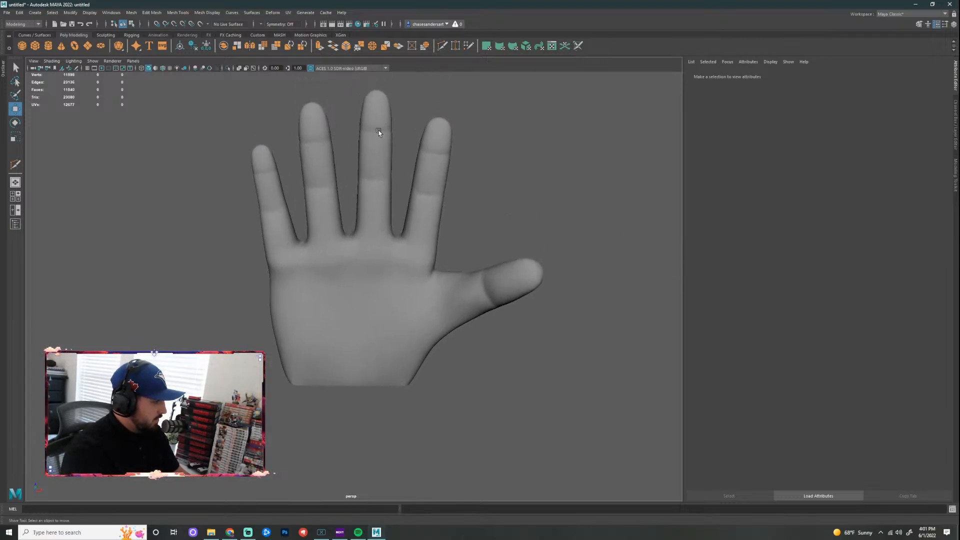
Step: Return the hand to its unsmoothed display and examine the finger and palm topology from both sides, finishing with nothing selected
{"action": "left_click", "coordinate": [387, 158]}
{"action": "key", "text": "1"}
{"action": "mouse_move", "coordinate": [376, 279]}
{"action": "left_mouse_down", "text": "alt"}
{"action": "mouse_move", "coordinate": [368, 223]}
{"action": "mouse_move", "coordinate": [362, 257]}
{"action": "mouse_move", "coordinate": [381, 285]}
{"action": "left_mouse_up", "text": "alt"}
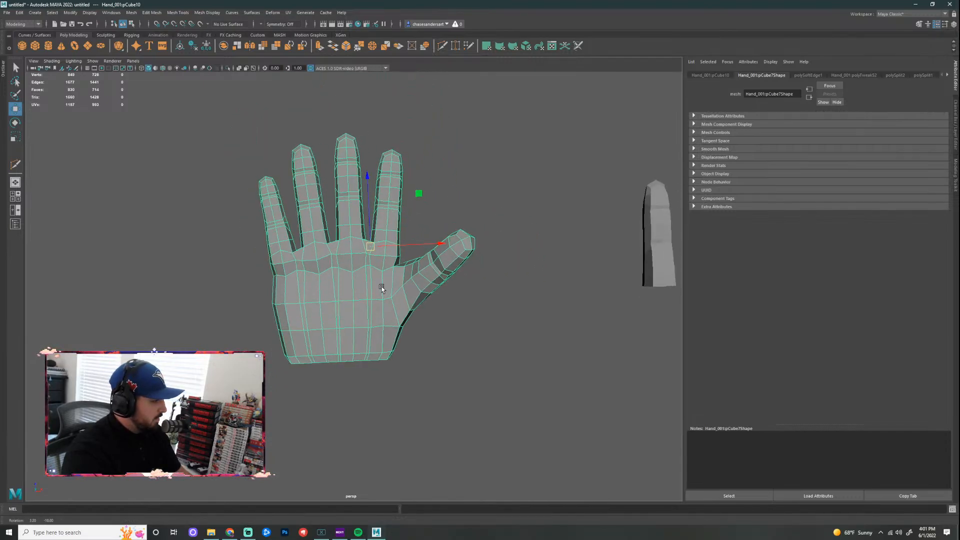
{"action": "middle_click_drag", "start_coordinate": [385, 279], "coordinate": [440, 296], "text": "alt"}
{"action": "scroll", "coordinate": [407, 257], "scroll_direction": "up", "scroll_amount": 3}
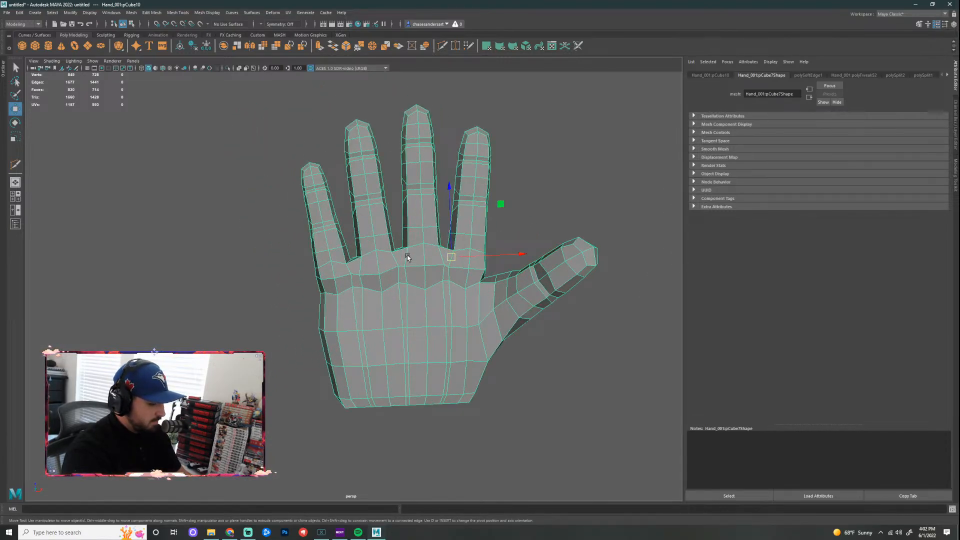
{"action": "scroll", "coordinate": [367, 169], "scroll_direction": "up", "scroll_amount": 3}
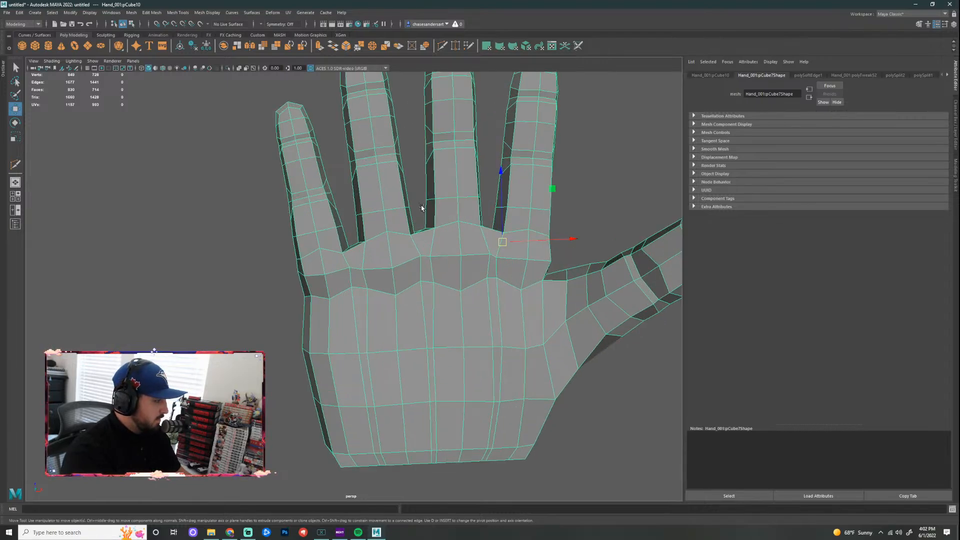
{"action": "middle_click_drag", "start_coordinate": [420, 206], "coordinate": [397, 289], "text": "alt"}
{"action": "left_click_drag", "start_coordinate": [350, 168], "coordinate": [373, 291], "text": "alt"}
{"action": "scroll", "coordinate": [412, 291], "scroll_direction": "down", "scroll_amount": 3}
{"action": "scroll", "coordinate": [440, 284], "scroll_direction": "up", "scroll_amount": 2}
{"action": "middle_click_drag", "start_coordinate": [439, 284], "coordinate": [427, 273], "text": "alt"}
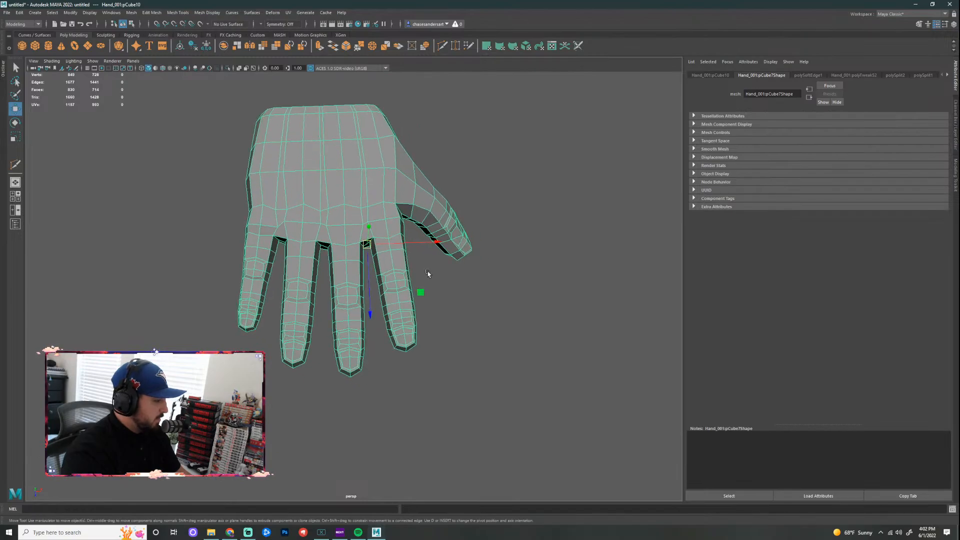
{"action": "right_click_drag", "start_coordinate": [433, 348], "coordinate": [383, 372], "text": "alt"}
{"action": "left_click_drag", "start_coordinate": [383, 373], "coordinate": [386, 265], "text": "alt"}
{"action": "left_click_drag", "start_coordinate": [419, 297], "coordinate": [335, 374], "text": "alt"}
{"action": "right_click_drag", "start_coordinate": [335, 374], "coordinate": [541, 312], "text": "alt"}
{"action": "left_click", "coordinate": [541, 312]}
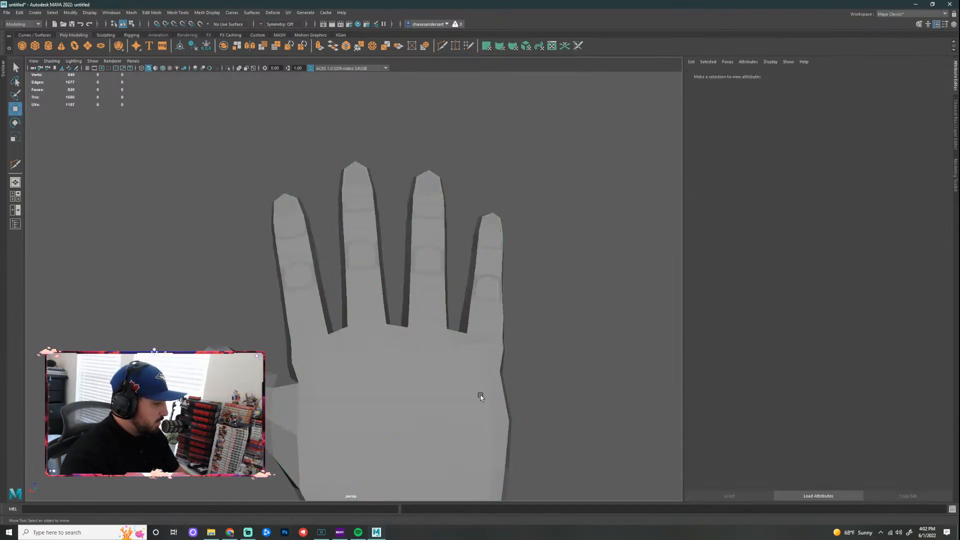
Step: Select only the four faces over the index finger's base knuckle on the back of the hand
{"action": "left_click", "coordinate": [480, 394]}
{"action": "middle_click_drag", "start_coordinate": [390, 409], "coordinate": [365, 325], "text": "alt"}
{"action": "left_click_drag", "start_coordinate": [363, 326], "coordinate": [422, 285], "text": "alt"}
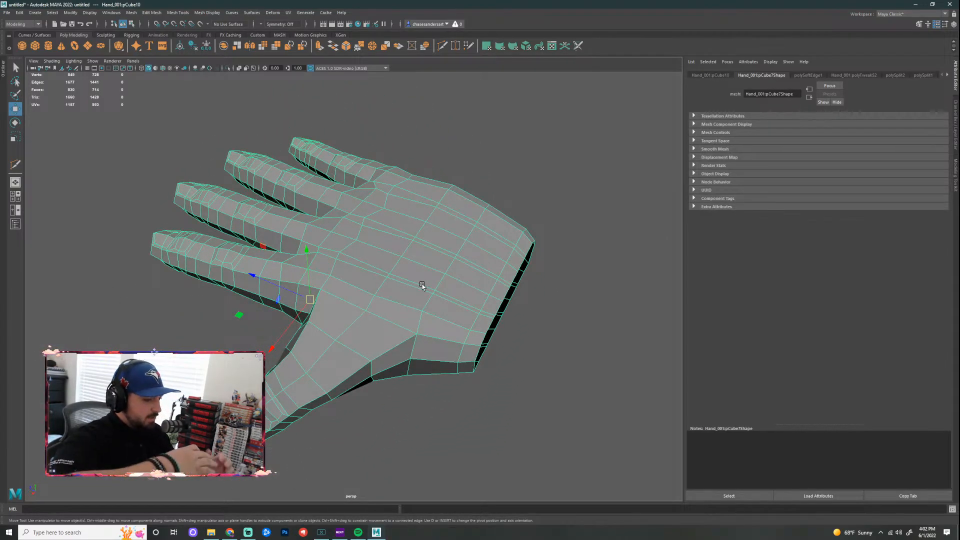
{"action": "scroll", "coordinate": [358, 244], "scroll_direction": "up", "scroll_amount": 5}
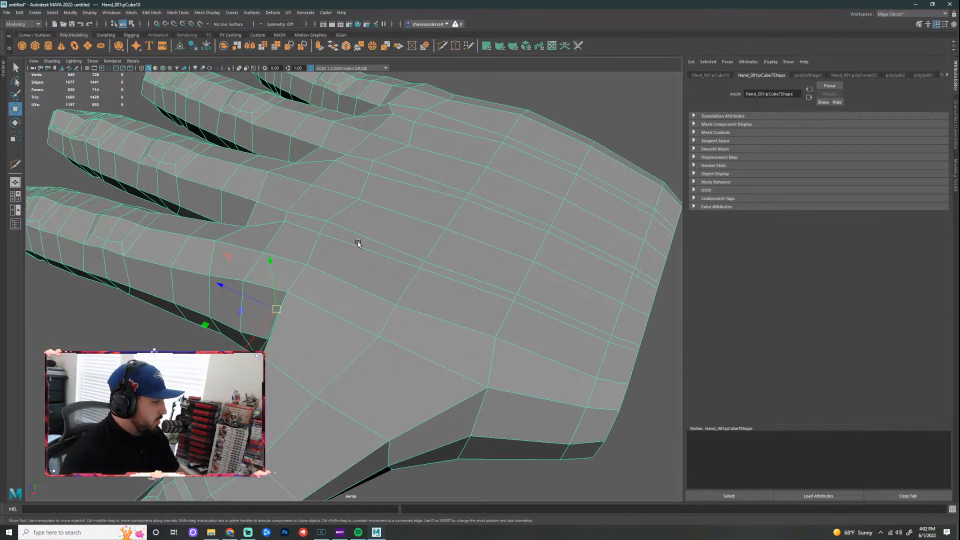
{"action": "mouse_move", "coordinate": [349, 276]}
{"action": "left_mouse_down", "text": "alt"}
{"action": "mouse_move", "coordinate": [370, 252]}
{"action": "mouse_move", "coordinate": [337, 288]}
{"action": "mouse_move", "coordinate": [313, 229]}
{"action": "mouse_move", "coordinate": [345, 216]}
{"action": "mouse_move", "coordinate": [354, 264]}
{"action": "left_mouse_up", "text": "alt"}
{"action": "right_click_drag", "start_coordinate": [352, 264], "coordinate": [354, 286]}
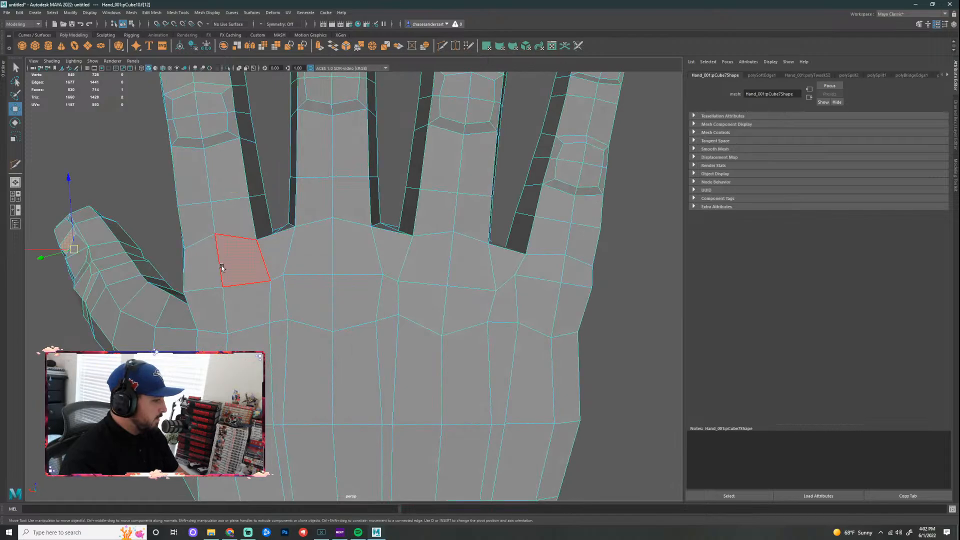
{"action": "left_click_drag", "start_coordinate": [214, 269], "coordinate": [278, 334], "text": "shift"}
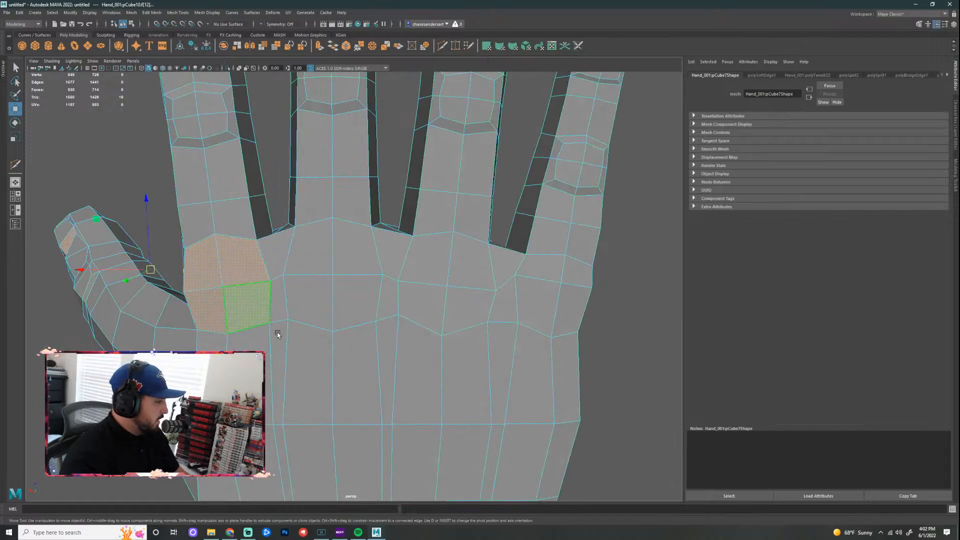
{"action": "left_click", "coordinate": [603, 358]}
{"action": "left_click", "coordinate": [207, 270]}
{"action": "left_click", "coordinate": [235, 268], "text": "shift"}
{"action": "left_click", "coordinate": [219, 313], "text": "shift"}
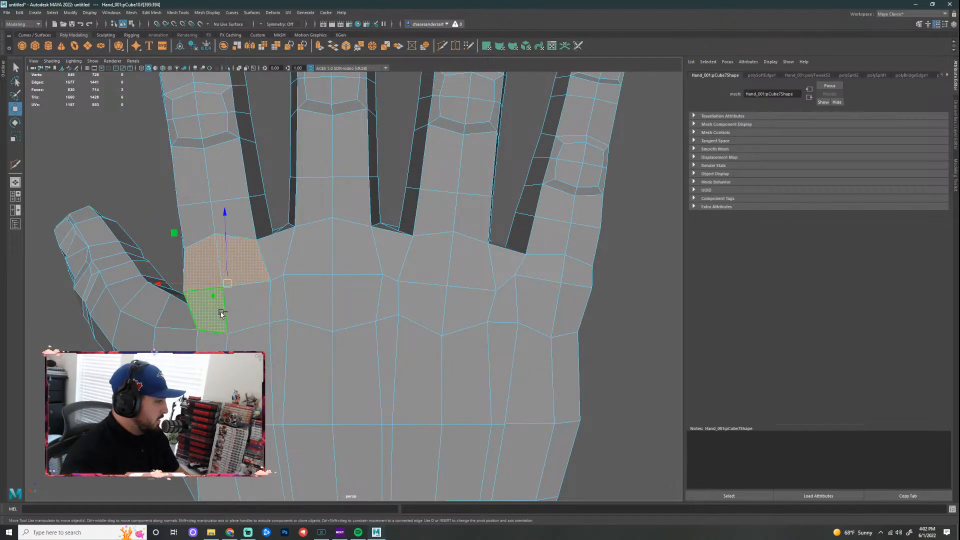
{"action": "left_click", "coordinate": [246, 309], "text": "shift"}
Step: Extrude the four index knuckle faces and scale the new faces uniformly inward to form an inset ring
{"action": "scroll", "coordinate": [300, 325], "scroll_direction": "down", "scroll_amount": 5}
{"action": "left_click_drag", "start_coordinate": [308, 331], "coordinate": [381, 265], "text": "alt"}
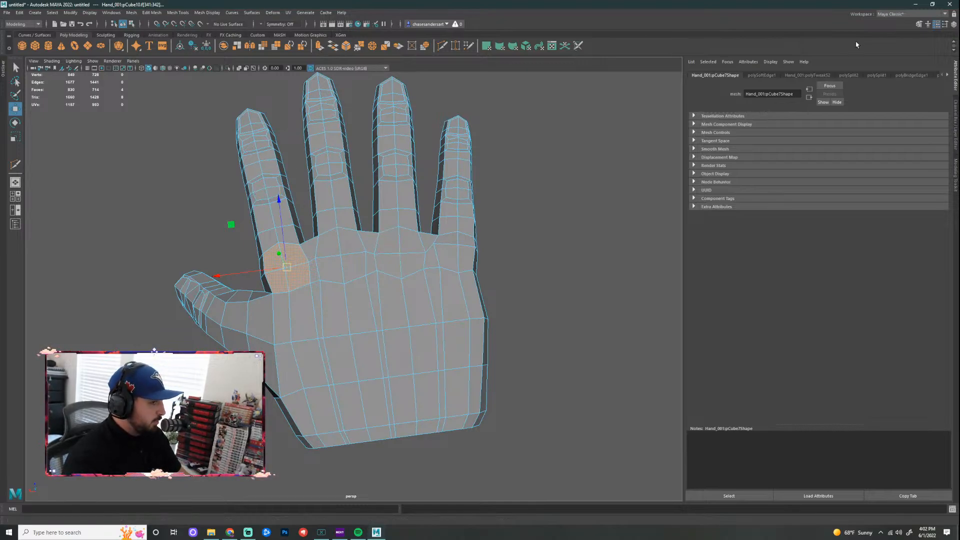
{"action": "left_click", "coordinate": [953, 176]}
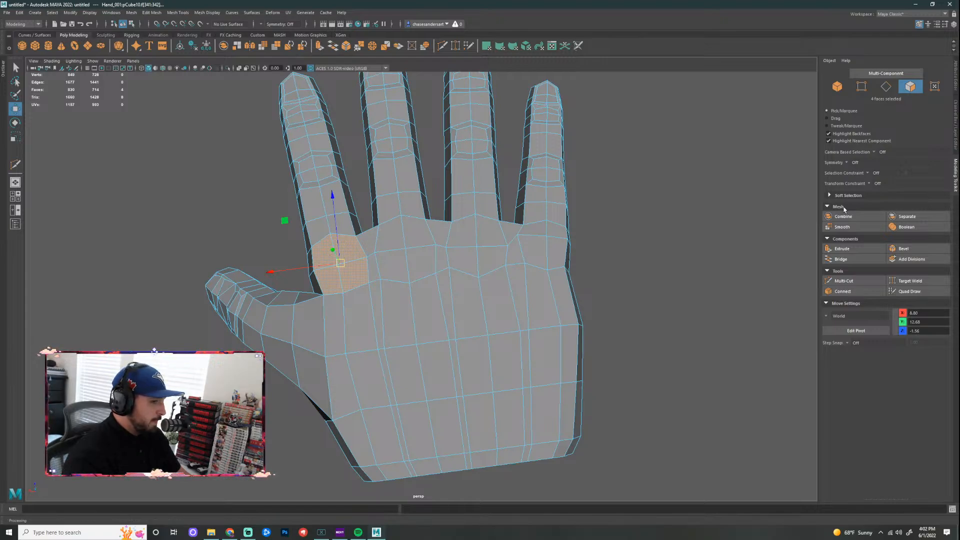
{"action": "left_click", "coordinate": [843, 249]}
{"action": "key", "text": "r"}
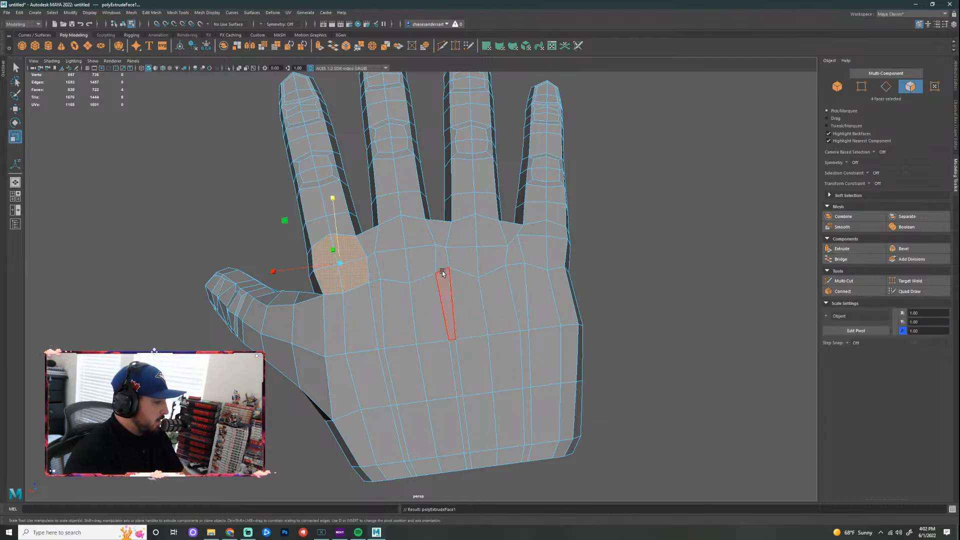
{"action": "left_click_drag", "start_coordinate": [338, 268], "coordinate": [339, 267]}
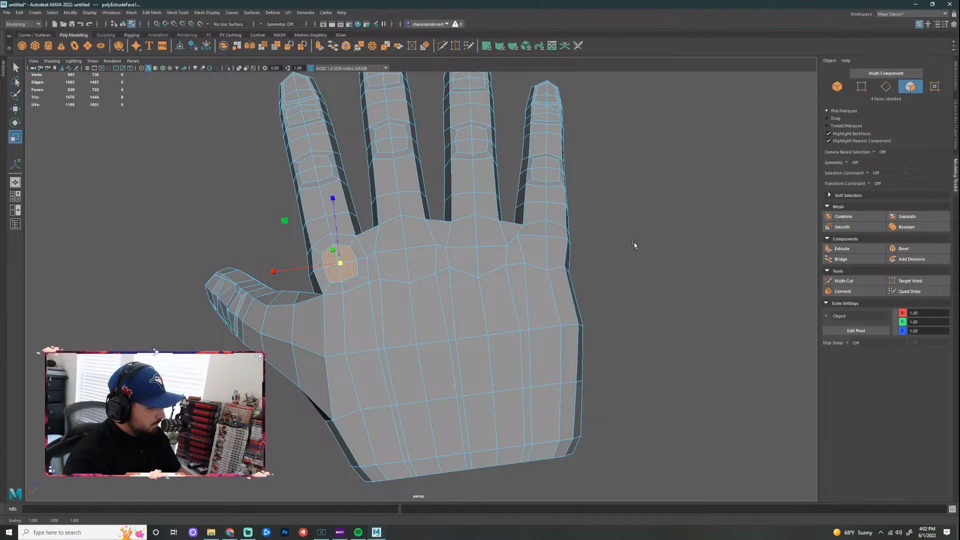
Step: Raise the inset index knuckle faces slightly above the back of the hand
{"action": "left_click_drag", "start_coordinate": [634, 244], "coordinate": [460, 182], "text": "alt"}
{"action": "key", "text": "q"}
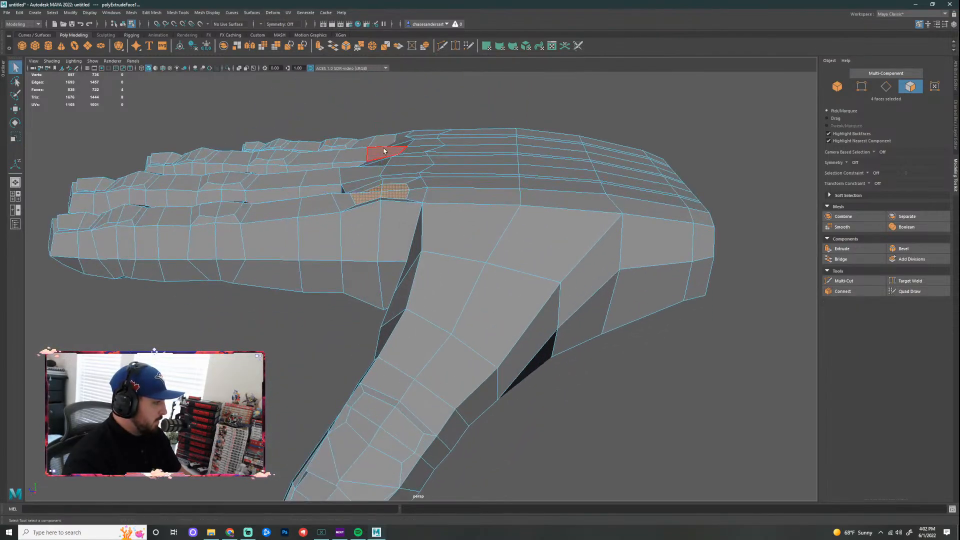
{"action": "key", "text": "w"}
{"action": "left_click_drag", "start_coordinate": [378, 127], "coordinate": [380, 118]}
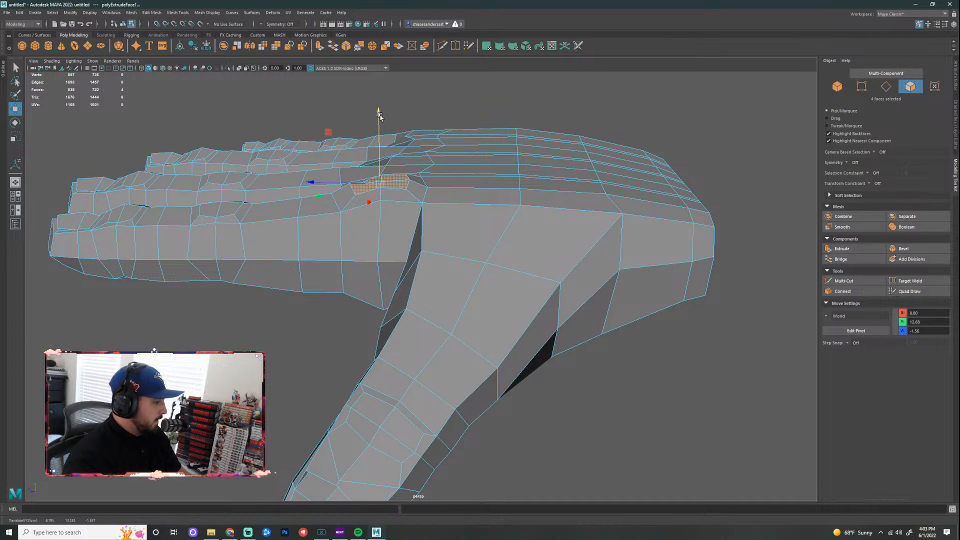
Step: Restore the index knuckle face selection and raise those faces far above the back of the hand, to a Y position of 15.79
{"action": "left_click", "coordinate": [532, 115]}
{"action": "mouse_move", "coordinate": [542, 104]}
{"action": "left_mouse_down", "text": "alt"}
{"action": "mouse_move", "coordinate": [499, 113]}
{"action": "mouse_move", "coordinate": [452, 103]}
{"action": "mouse_move", "coordinate": [529, 112]}
{"action": "left_mouse_up", "text": "alt"}
{"action": "key", "text": "ctrl+z"}
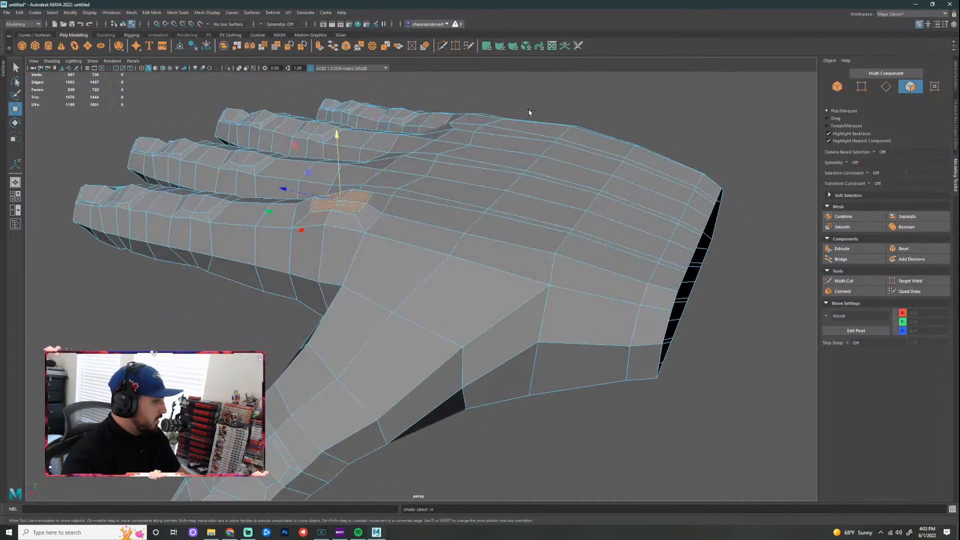
{"action": "left_click_drag", "start_coordinate": [336, 139], "coordinate": [334, 93], "text": "shift"}
{"action": "scroll", "coordinate": [572, 201], "scroll_direction": "down", "scroll_amount": 3}
{"action": "left_click_drag", "start_coordinate": [573, 201], "coordinate": [617, 171], "text": "alt"}
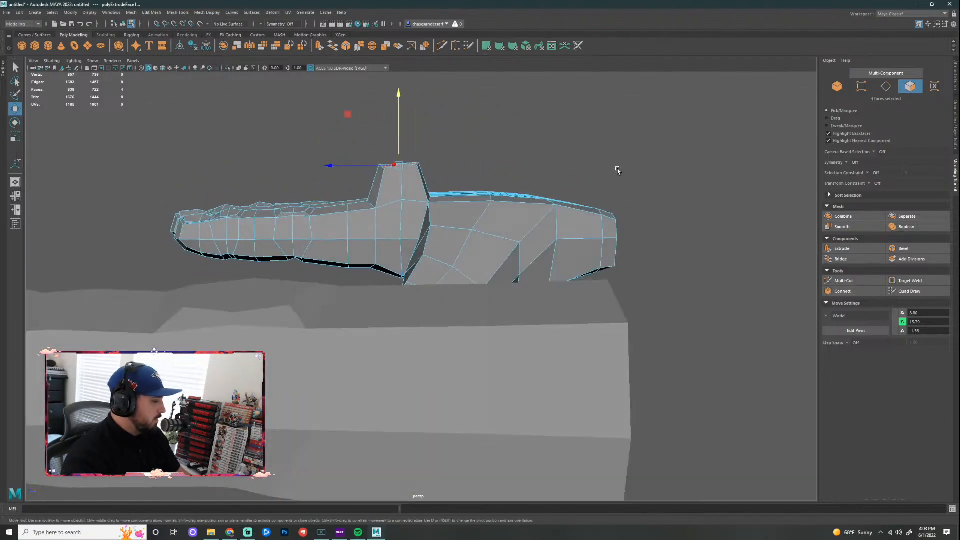
Step: Undo the last extreme raise and lift the four index knuckle faces only slightly above the back of the hand
{"action": "key", "text": "ctrl+z"}
{"action": "scroll", "coordinate": [420, 172], "scroll_direction": "up", "scroll_amount": 3}
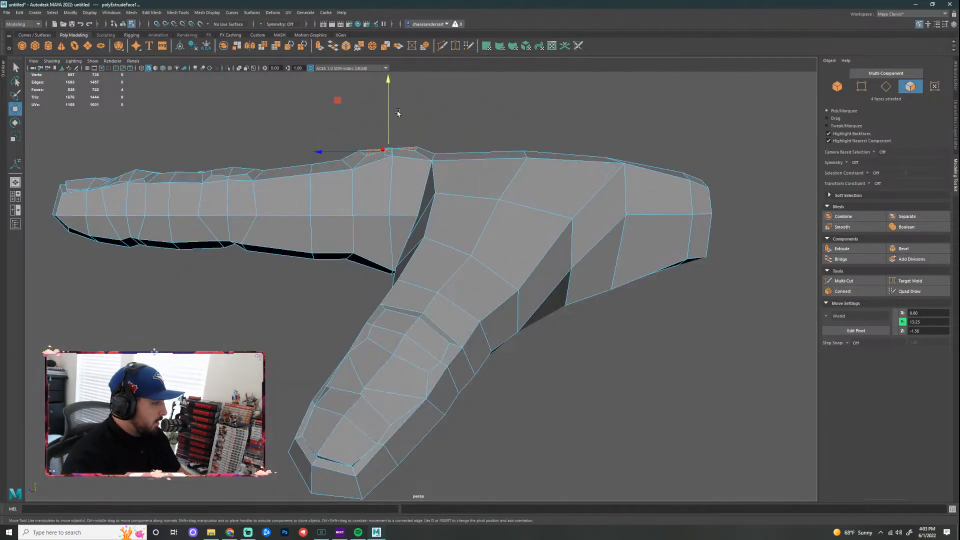
{"action": "middle_click_drag", "start_coordinate": [396, 113], "coordinate": [395, 131], "text": "alt"}
{"action": "left_click_drag", "start_coordinate": [394, 137], "coordinate": [393, 134]}
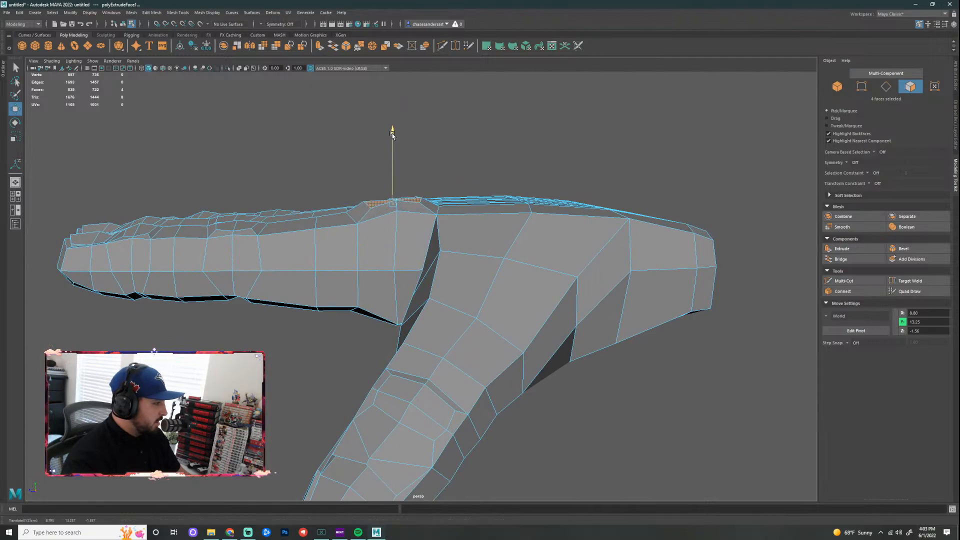
{"action": "left_click", "coordinate": [461, 121]}
Step: Preview the hand smoothed and examine the index knuckle's shape on the back of the hand
{"action": "scroll", "coordinate": [483, 122], "scroll_direction": "up", "scroll_amount": 4}
{"action": "left_click_drag", "start_coordinate": [485, 122], "coordinate": [509, 142], "text": "alt"}
{"action": "right_click_drag", "start_coordinate": [462, 201], "coordinate": [448, 201]}
{"action": "scroll", "coordinate": [653, 111], "scroll_direction": "down", "scroll_amount": 5}
{"action": "left_click_drag", "start_coordinate": [616, 150], "coordinate": [561, 157], "text": "alt"}
{"action": "key", "text": "3"}
{"action": "right_click_drag", "start_coordinate": [479, 236], "coordinate": [501, 224]}
{"action": "left_click_drag", "start_coordinate": [673, 164], "coordinate": [545, 271], "text": "alt"}
{"action": "left_click", "coordinate": [440, 278]}
{"action": "left_click_drag", "start_coordinate": [439, 277], "coordinate": [507, 278], "text": "alt"}
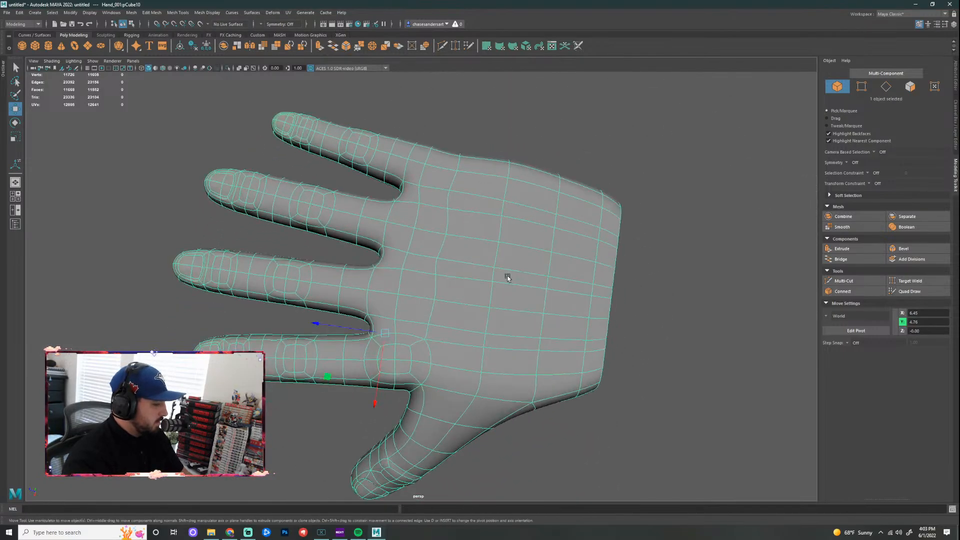
Step: Return the hand to its unsmoothed display and raise the index knuckle's center vertex to a Y position of about 13.5
{"action": "key", "text": "1"}
{"action": "scroll", "coordinate": [471, 308], "scroll_direction": "up", "scroll_amount": 2}
{"action": "middle_click_drag", "start_coordinate": [471, 308], "coordinate": [483, 169], "text": "alt"}
{"action": "scroll", "coordinate": [403, 233], "scroll_direction": "up", "scroll_amount": 2}
{"action": "left_click_drag", "start_coordinate": [403, 233], "coordinate": [414, 185], "text": "alt"}
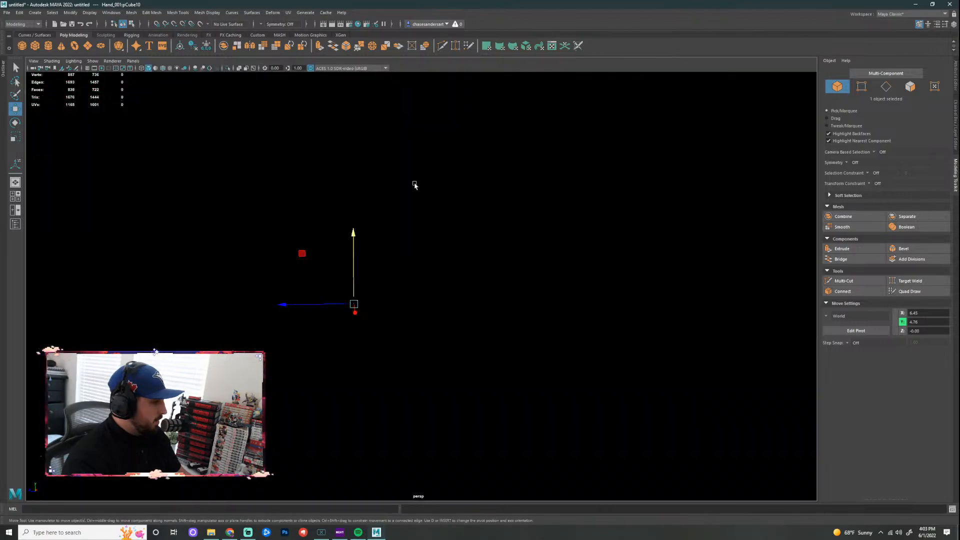
{"action": "middle_click_drag", "start_coordinate": [414, 185], "coordinate": [424, 214], "text": "alt"}
{"action": "scroll", "coordinate": [410, 179], "scroll_direction": "up", "scroll_amount": 3}
{"action": "middle_click_drag", "start_coordinate": [392, 144], "coordinate": [427, 272], "text": "alt"}
{"action": "left_click_drag", "start_coordinate": [423, 212], "coordinate": [420, 267], "text": "alt"}
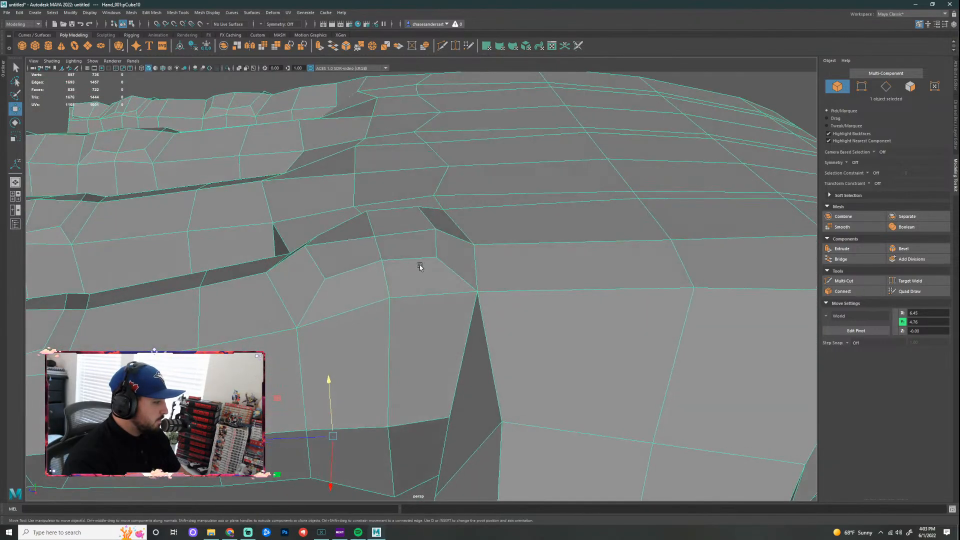
{"action": "right_click_drag", "start_coordinate": [369, 242], "coordinate": [332, 240]}
{"action": "left_click", "coordinate": [377, 237]}
{"action": "left_click_drag", "start_coordinate": [375, 173], "coordinate": [374, 159]}
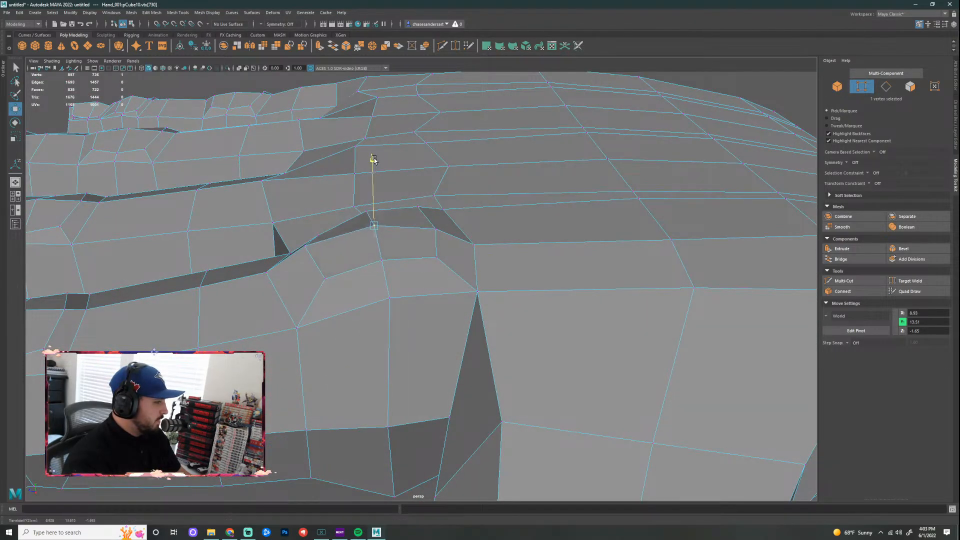
Step: Adjust the heights of the inner-ring vertices around the index knuckle's center so the bump forms a rounded dome
{"action": "left_click", "coordinate": [380, 206]}
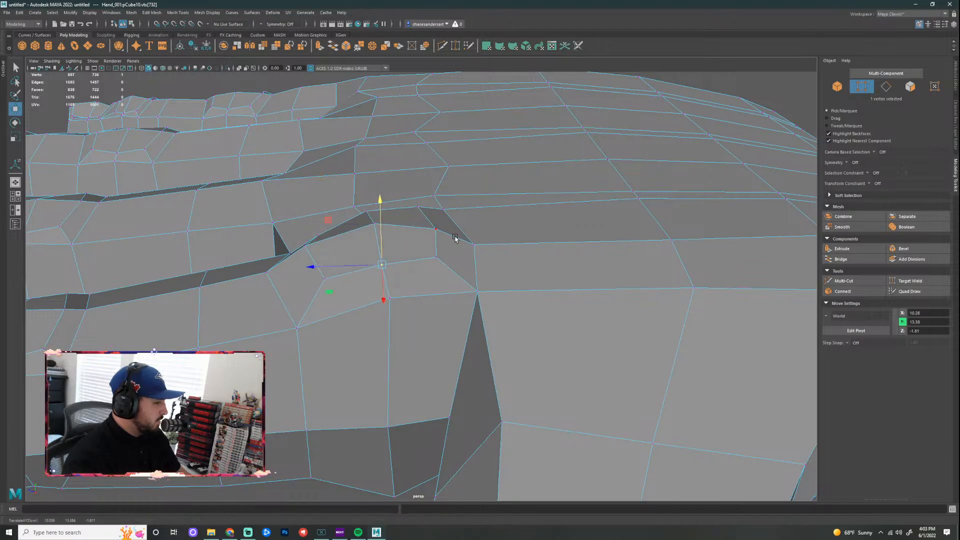
{"action": "left_click", "coordinate": [434, 230]}
{"action": "left_click_drag", "start_coordinate": [433, 168], "coordinate": [414, 150]}
{"action": "left_click", "coordinate": [417, 207]}
{"action": "left_click_drag", "start_coordinate": [494, 178], "coordinate": [600, 169], "text": "alt"}
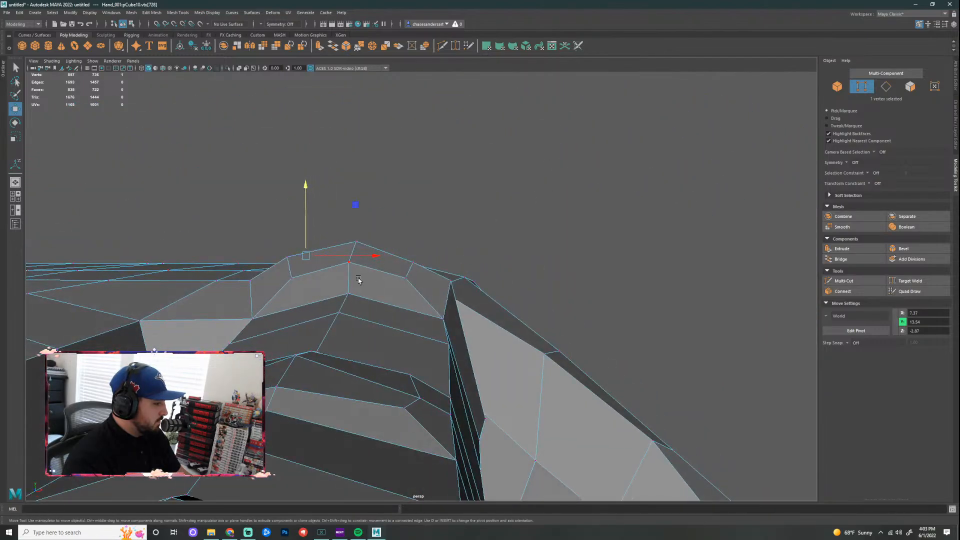
{"action": "left_click_drag", "start_coordinate": [292, 206], "coordinate": [285, 195]}
{"action": "left_click", "coordinate": [287, 263]}
{"action": "left_click", "coordinate": [292, 273]}
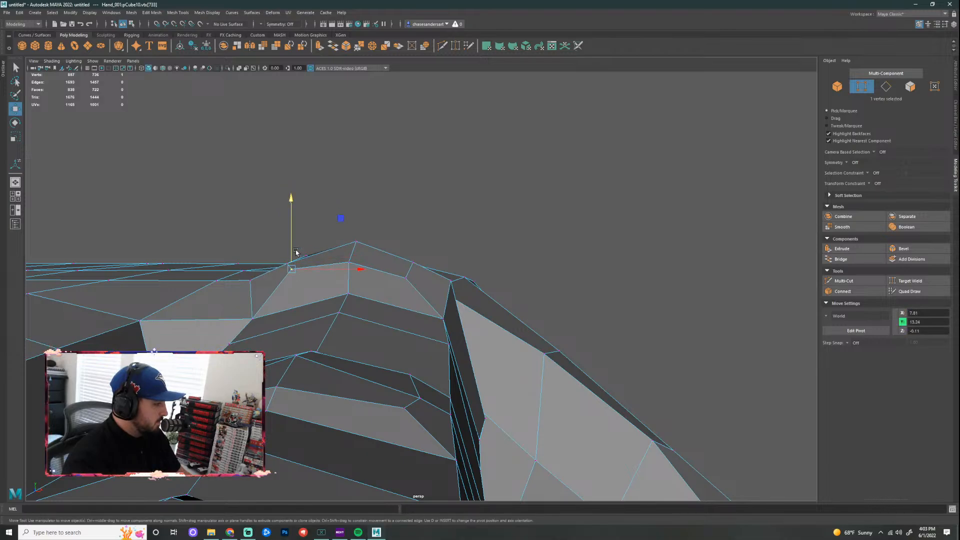
Step: Raise the index knuckle's peak slightly and fine-tune the heights of the vertices on its thumb side
{"action": "left_click_drag", "start_coordinate": [460, 207], "coordinate": [380, 207], "text": "alt"}
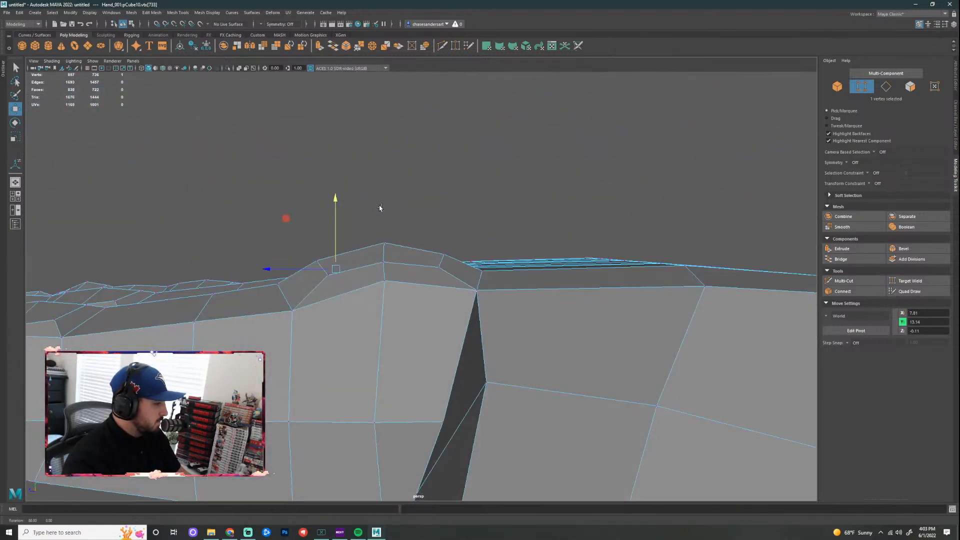
{"action": "left_click", "coordinate": [383, 241]}
{"action": "left_click", "coordinate": [328, 274]}
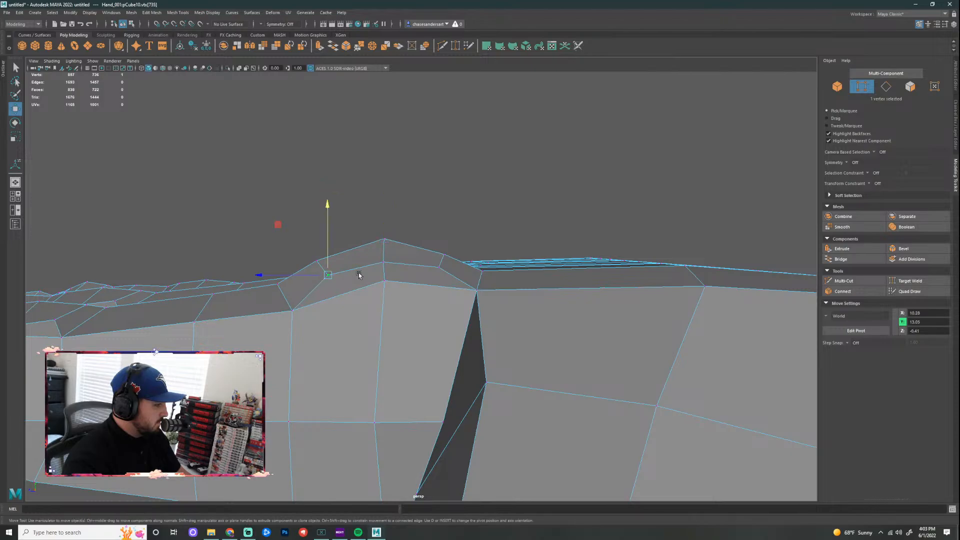
{"action": "left_click", "coordinate": [386, 202]}
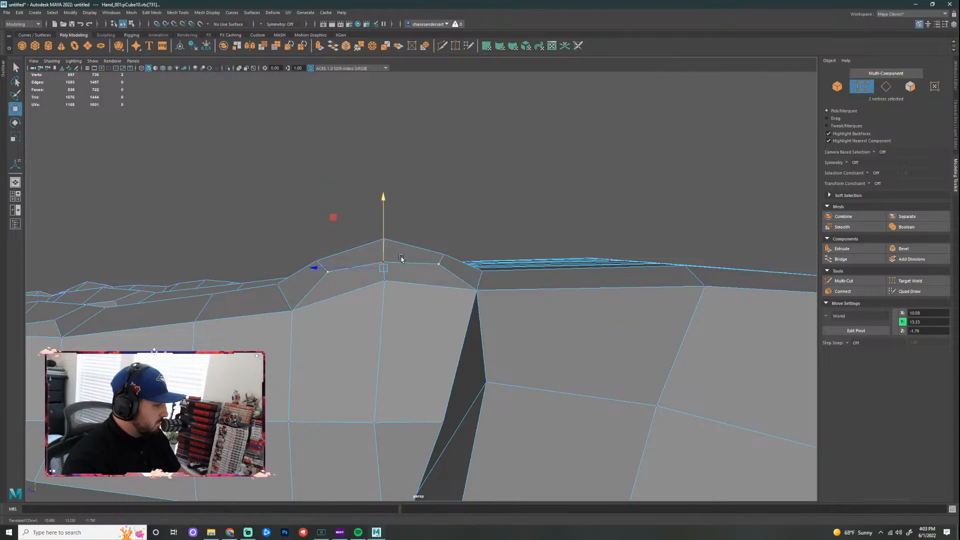
{"action": "left_click", "coordinate": [384, 283]}
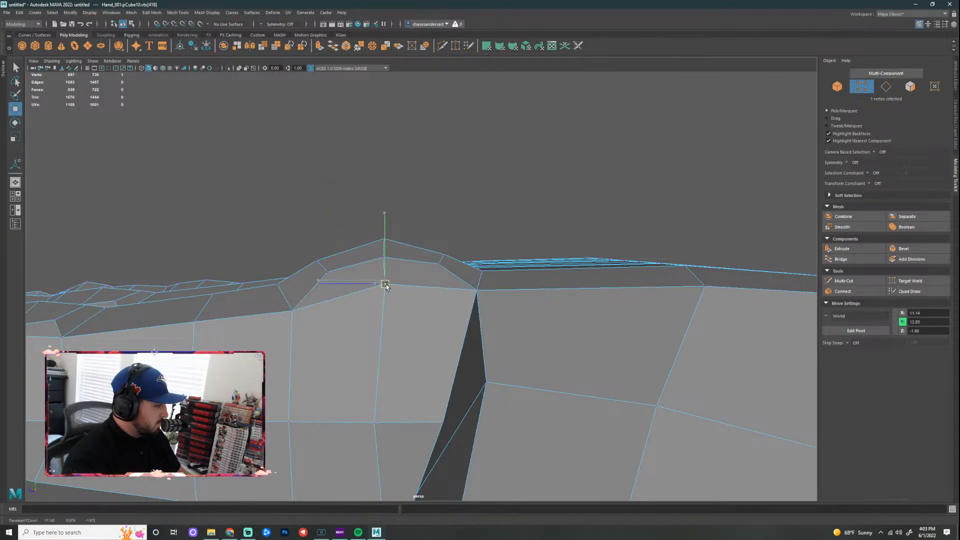
{"action": "left_click", "coordinate": [460, 197]}
Step: Preview the hand smoothed again and examine the index knuckle from above and from the wrist side
{"action": "mouse_move", "coordinate": [460, 197]}
{"action": "left_mouse_down", "text": "alt"}
{"action": "mouse_move", "coordinate": [531, 167]}
{"action": "mouse_move", "coordinate": [379, 171]}
{"action": "mouse_move", "coordinate": [430, 173]}
{"action": "mouse_move", "coordinate": [450, 194]}
{"action": "mouse_move", "coordinate": [450, 214]}
{"action": "mouse_move", "coordinate": [449, 197]}
{"action": "left_mouse_up", "text": "alt"}
{"action": "key", "text": "3"}
{"action": "right_click_drag", "start_coordinate": [502, 265], "coordinate": [522, 253]}
{"action": "left_click", "coordinate": [334, 248]}
{"action": "left_click_drag", "start_coordinate": [335, 248], "coordinate": [430, 255], "text": "alt"}
{"action": "right_click_drag", "start_coordinate": [430, 255], "coordinate": [332, 312], "text": "alt"}
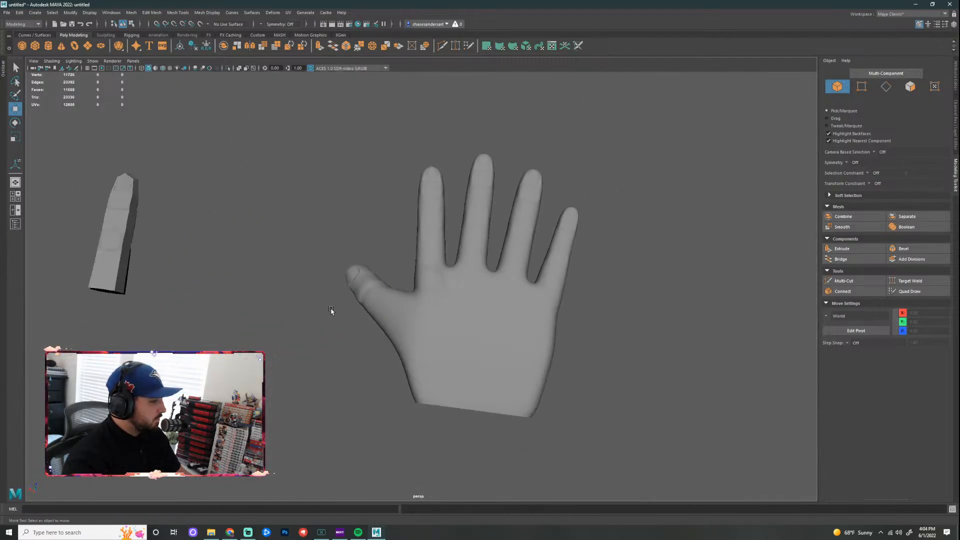
{"action": "left_click_drag", "start_coordinate": [331, 312], "coordinate": [353, 306], "text": "alt"}
{"action": "left_click", "coordinate": [496, 278]}
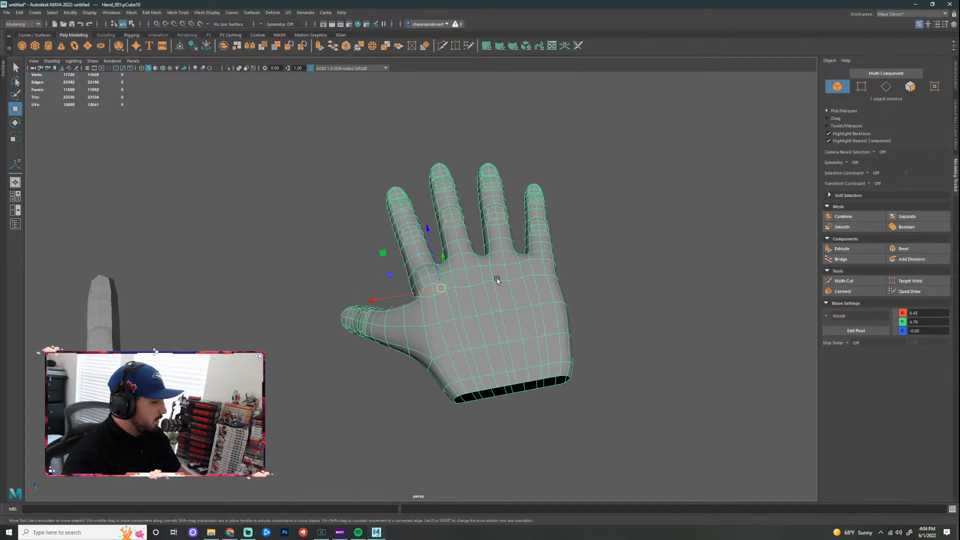
{"action": "right_click_drag", "start_coordinate": [497, 278], "coordinate": [534, 265], "text": "alt"}
Step: Return to the unsmoothed display and reposition the index knuckle's center and middle-finger-side vertices to even out its round outline
{"action": "key", "text": "1"}
{"action": "scroll", "coordinate": [533, 251], "scroll_direction": "up", "scroll_amount": 2}
{"action": "scroll", "coordinate": [454, 300], "scroll_direction": "up", "scroll_amount": 2}
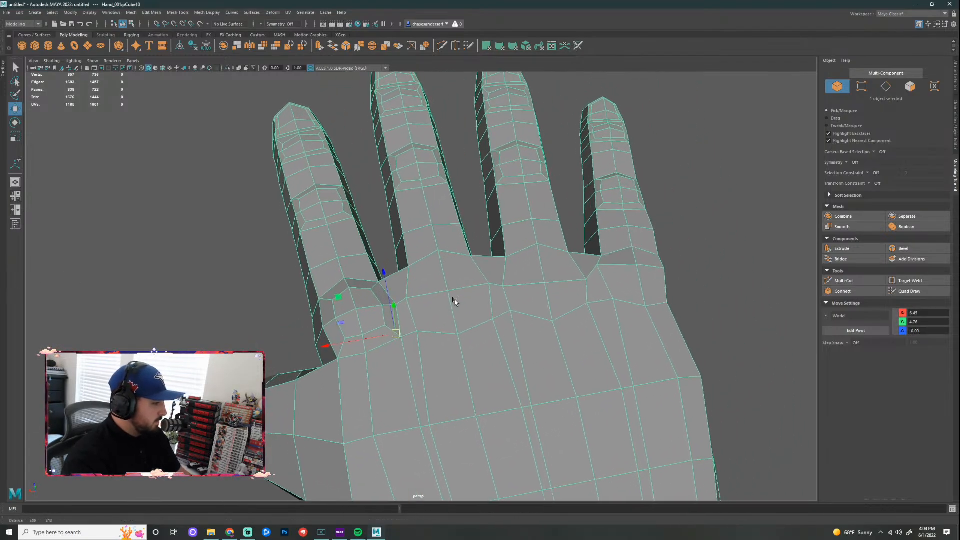
{"action": "scroll", "coordinate": [425, 287], "scroll_direction": "up", "scroll_amount": 2}
{"action": "scroll", "coordinate": [368, 303], "scroll_direction": "up", "scroll_amount": 2}
{"action": "right_click_drag", "start_coordinate": [368, 302], "coordinate": [332, 302]}
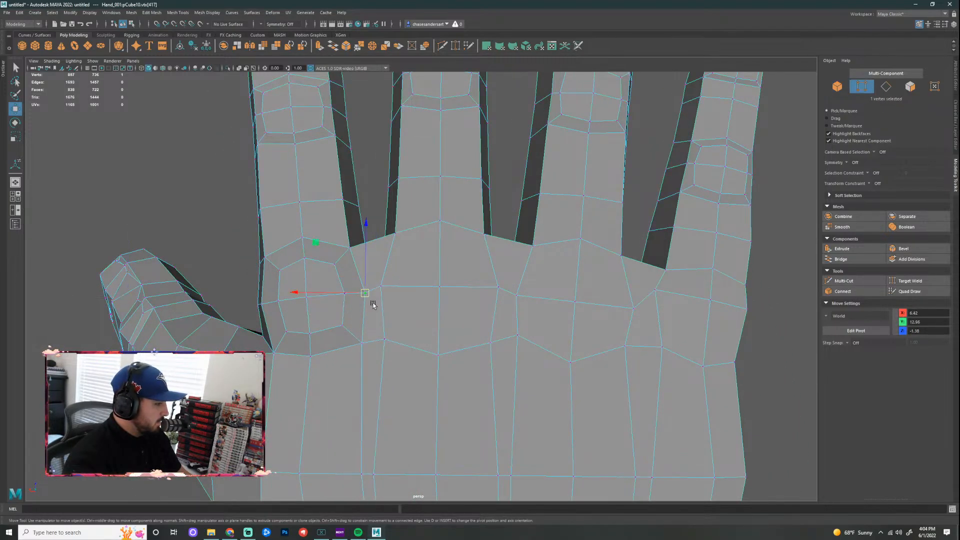
{"action": "left_click", "coordinate": [368, 292]}
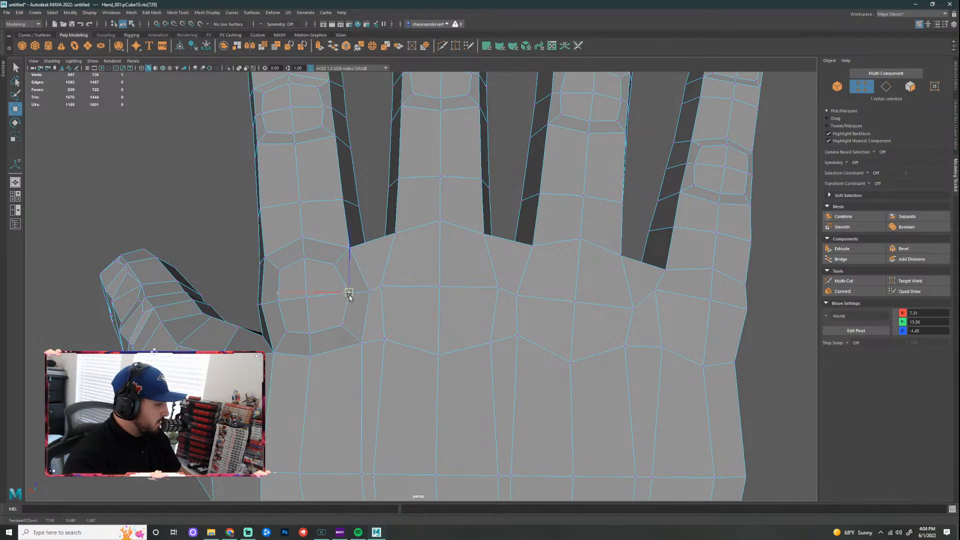
{"action": "left_click", "coordinate": [338, 260]}
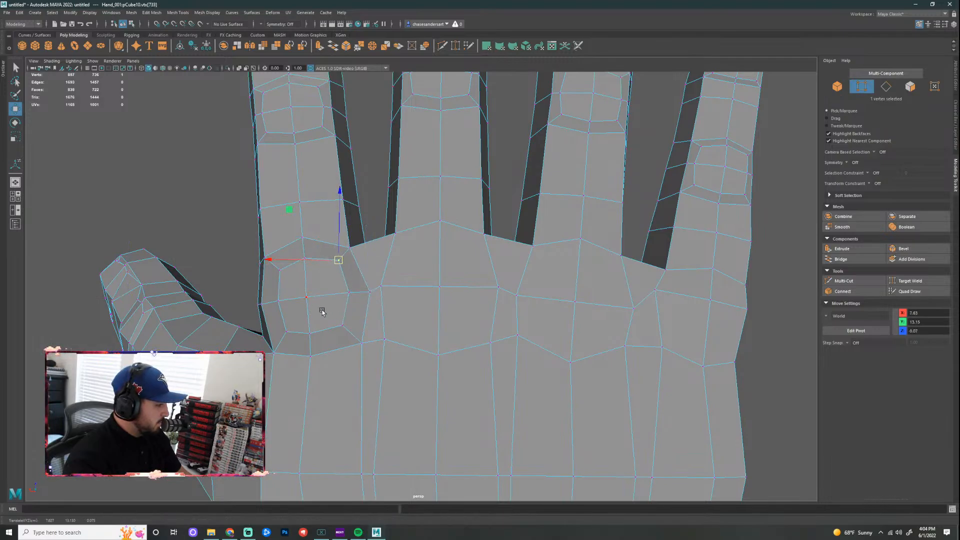
{"action": "left_click", "coordinate": [308, 298]}
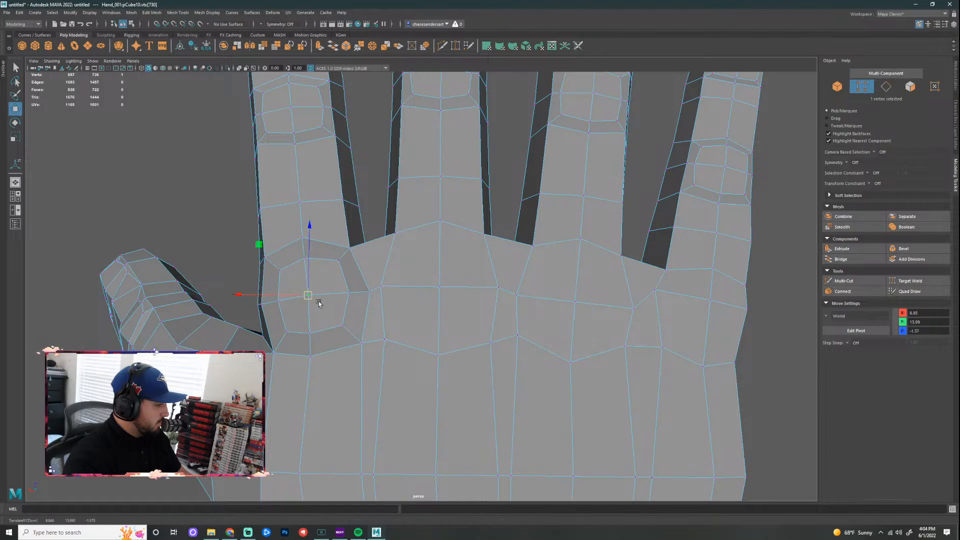
Step: Extrude the four faces over the middle finger's base knuckle and scale them uniformly inward to form an inset ring
{"action": "right_click_drag", "start_coordinate": [429, 273], "coordinate": [429, 295]}
{"action": "left_click", "coordinate": [420, 270]}
{"action": "left_click", "coordinate": [472, 274], "text": "shift"}
{"action": "left_click", "coordinate": [465, 315], "text": "shift"}
{"action": "left_click", "coordinate": [423, 317], "text": "shift"}
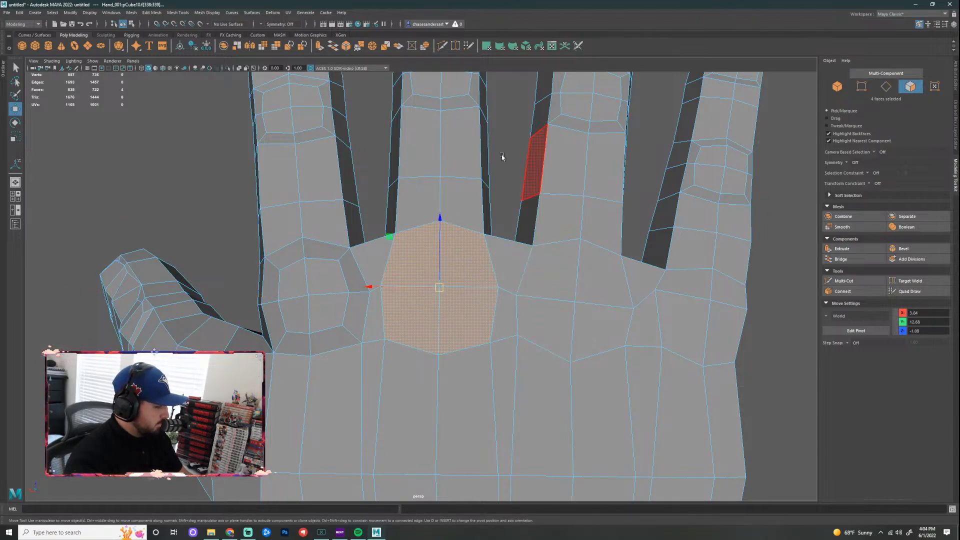
{"action": "left_click", "coordinate": [843, 248]}
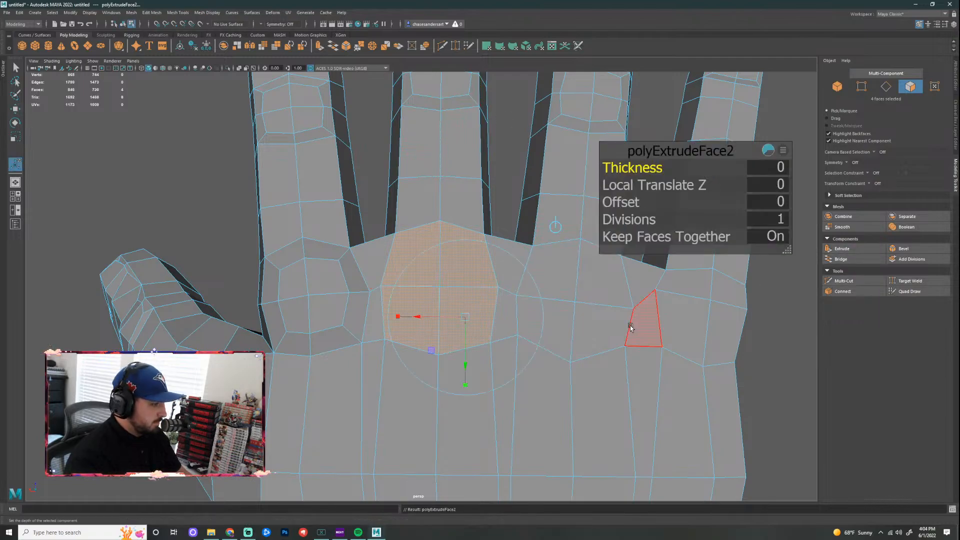
{"action": "key", "text": "r"}
{"action": "left_click_drag", "start_coordinate": [438, 291], "coordinate": [606, 281]}
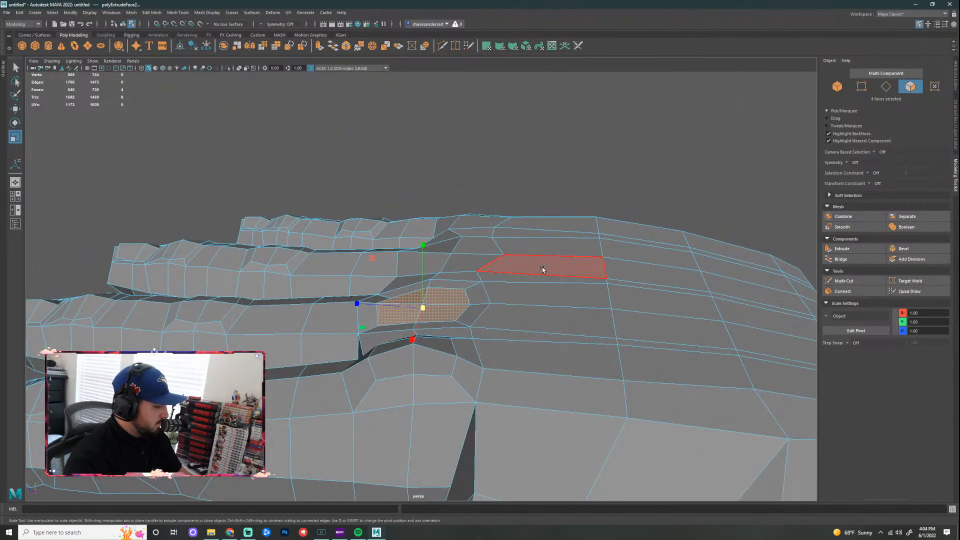
Step: Raise the inset middle knuckle faces slightly above the back of the hand and narrow them along the X axis
{"action": "key", "text": "w"}
{"action": "left_click_drag", "start_coordinate": [423, 246], "coordinate": [455, 297]}
{"action": "key", "text": "r"}
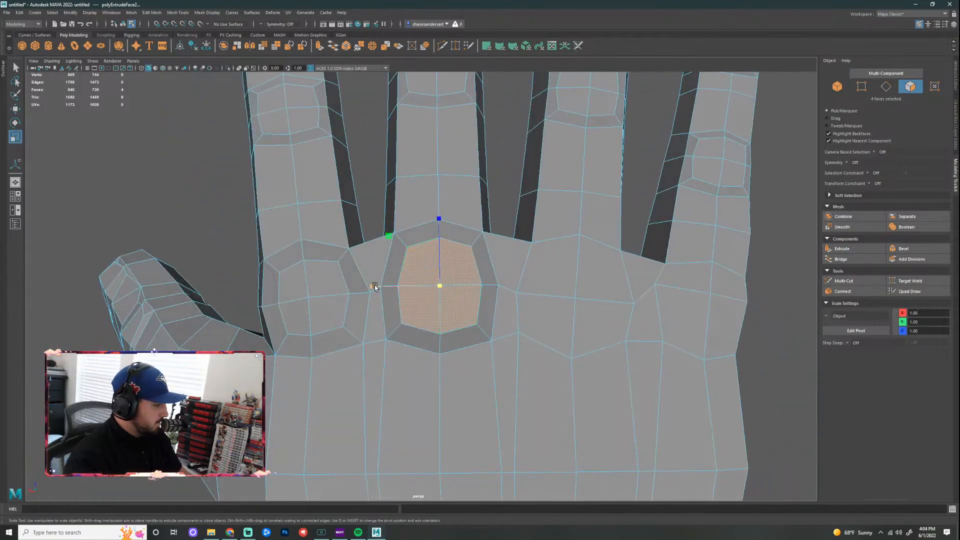
{"action": "left_click_drag", "start_coordinate": [375, 288], "coordinate": [383, 287]}
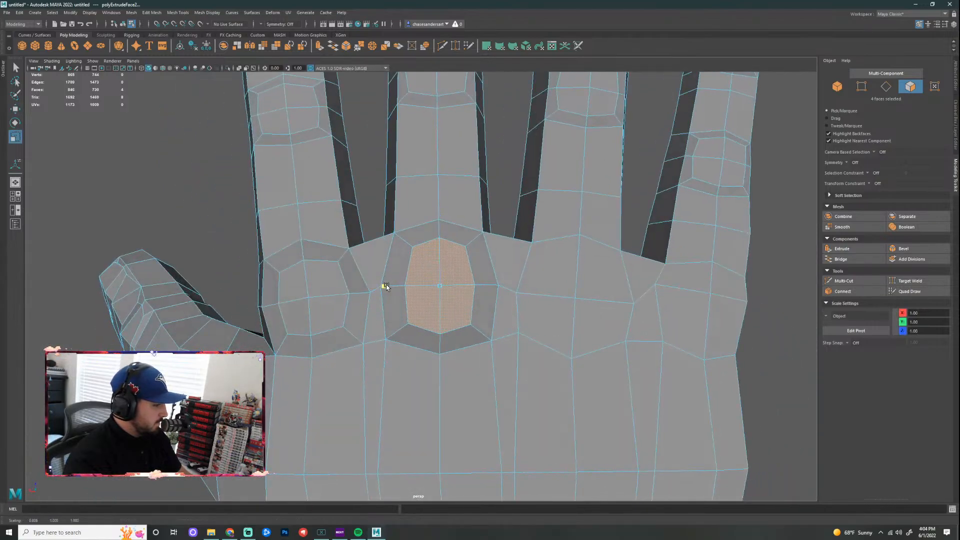
{"action": "scroll", "coordinate": [550, 300], "scroll_direction": "down", "scroll_amount": 3}
{"action": "left_click_drag", "start_coordinate": [592, 304], "coordinate": [655, 192], "text": "alt"}
{"action": "left_click", "coordinate": [655, 193]}
Step: Raise the middle knuckle's center vertex to a Y position of 14.21
{"action": "scroll", "coordinate": [424, 278], "scroll_direction": "up", "scroll_amount": 3}
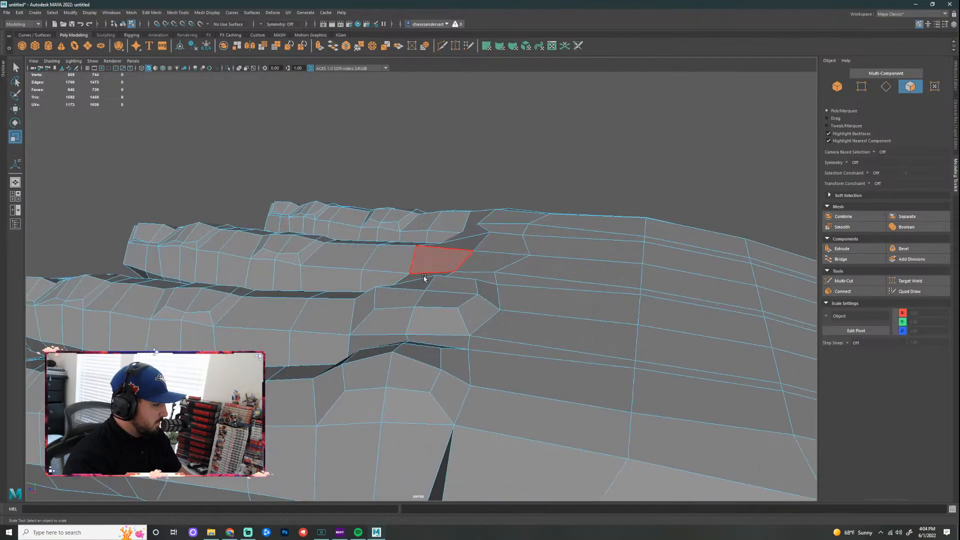
{"action": "right_click_drag", "start_coordinate": [433, 295], "coordinate": [440, 292]}
{"action": "key", "text": "q"}
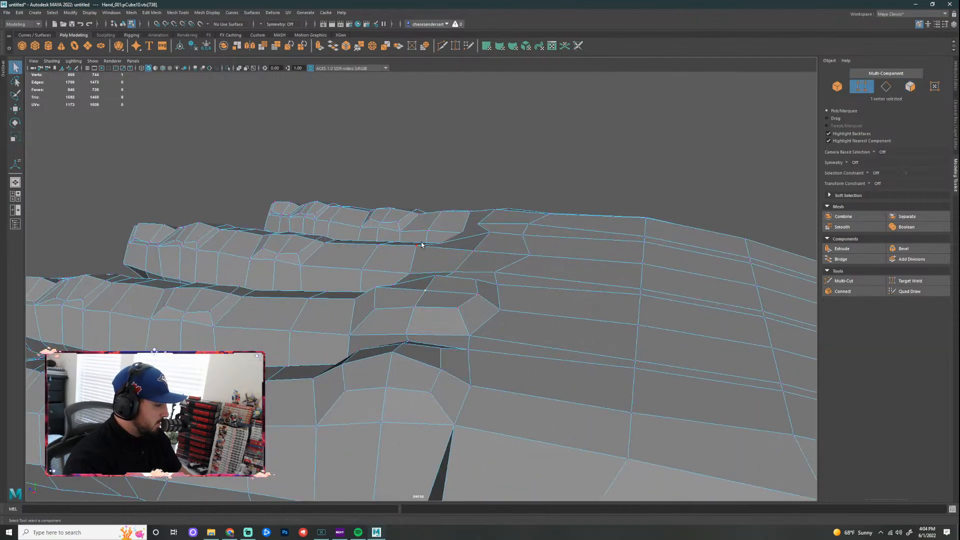
{"action": "key", "text": "w"}
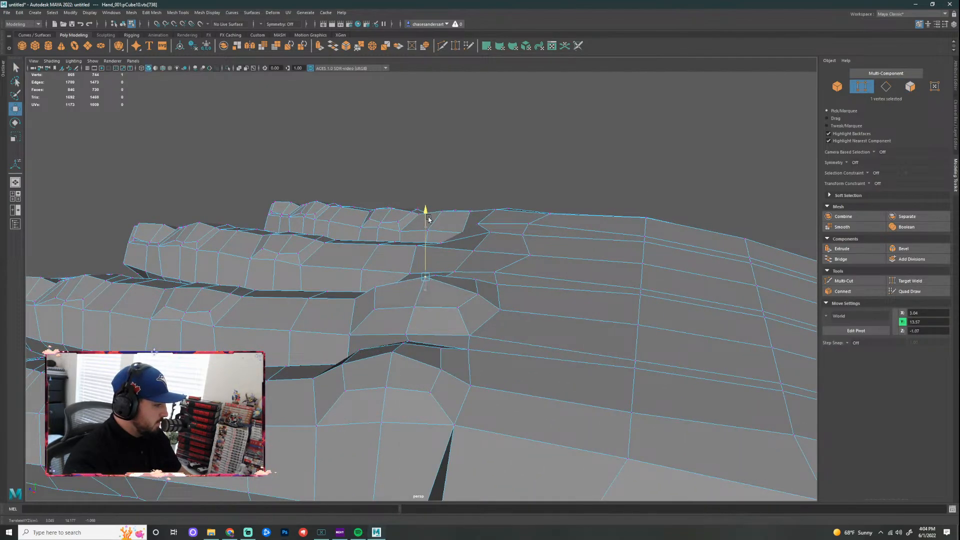
Step: Adjust the heights of the middle knuckle's inner corner vertices on the wrist side to round the bump
{"action": "left_click_drag", "start_coordinate": [500, 235], "coordinate": [330, 273], "text": "alt"}
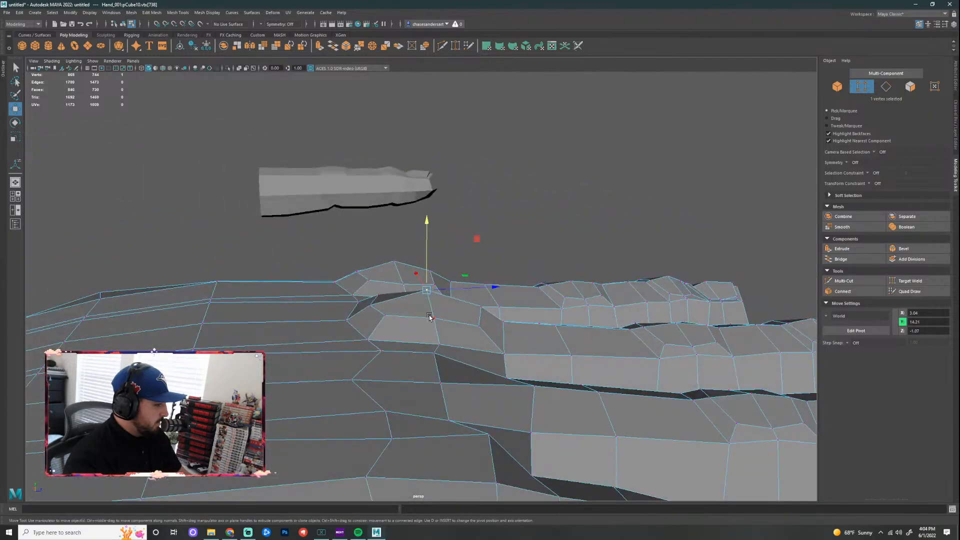
{"action": "left_click_drag", "start_coordinate": [434, 259], "coordinate": [383, 260]}
{"action": "left_click", "coordinate": [384, 315]}
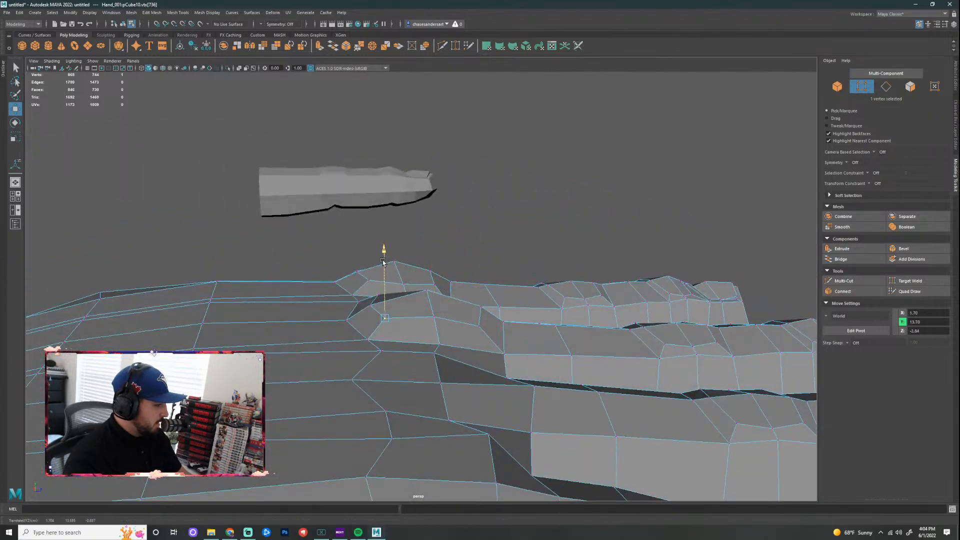
{"action": "left_click_drag", "start_coordinate": [511, 271], "coordinate": [570, 300], "text": "alt"}
{"action": "left_click_drag", "start_coordinate": [434, 311], "coordinate": [437, 310]}
{"action": "left_click_drag", "start_coordinate": [436, 243], "coordinate": [610, 215]}
{"action": "scroll", "coordinate": [610, 216], "scroll_direction": "down", "scroll_amount": 5}
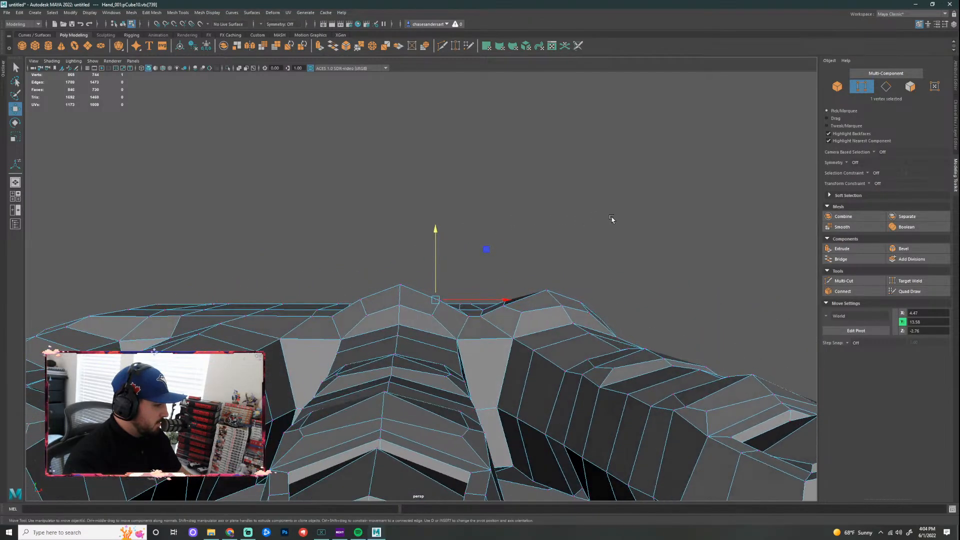
{"action": "left_click", "coordinate": [611, 219]}
Step: Extrude the four faces over the ring finger's base knuckle, scale them uniformly inward, and narrow them slightly along X
{"action": "left_click_drag", "start_coordinate": [603, 254], "coordinate": [442, 303], "text": "alt"}
{"action": "middle_click_drag", "start_coordinate": [548, 325], "coordinate": [430, 270], "text": "alt"}
{"action": "right_click_drag", "start_coordinate": [430, 270], "coordinate": [431, 289]}
{"action": "left_click", "coordinate": [466, 284]}
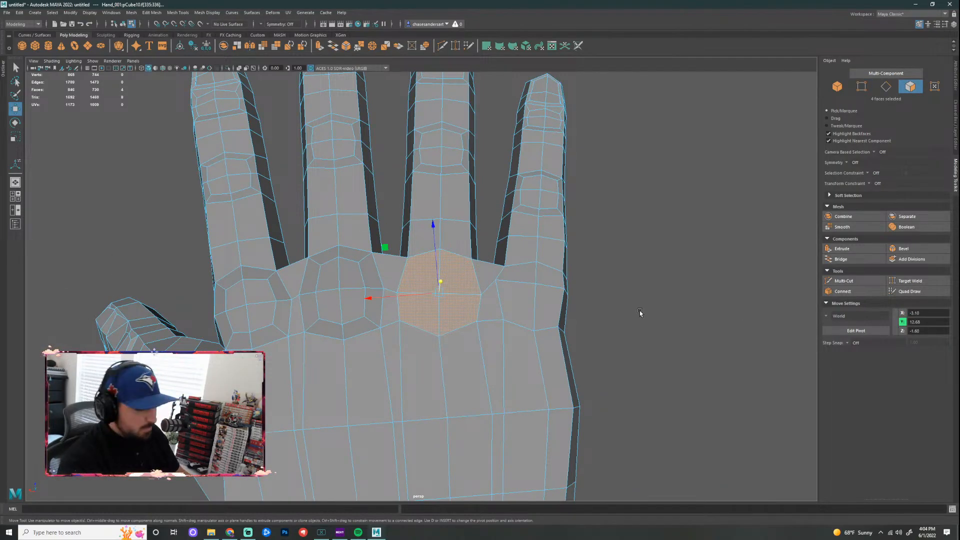
{"action": "left_click", "coordinate": [841, 249]}
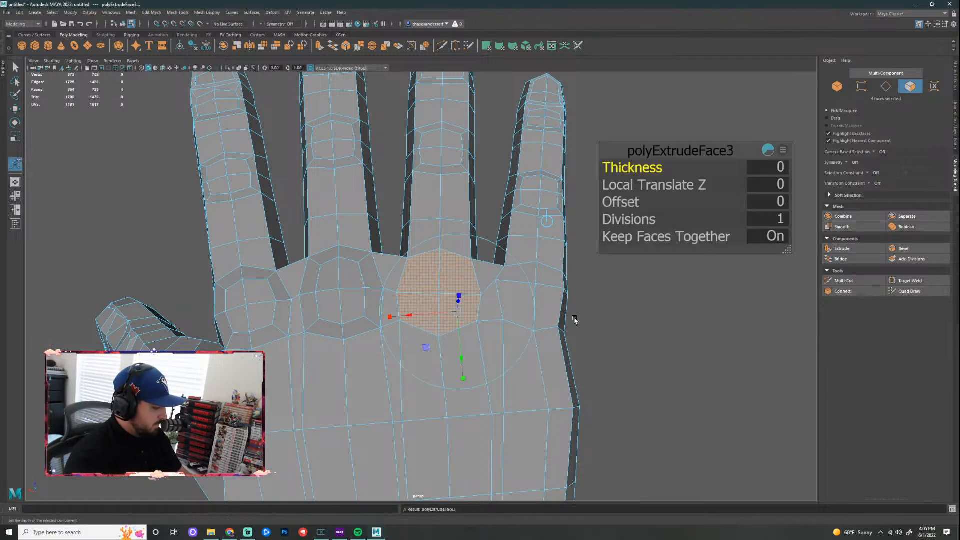
{"action": "left_click_drag", "start_coordinate": [441, 299], "coordinate": [440, 295]}
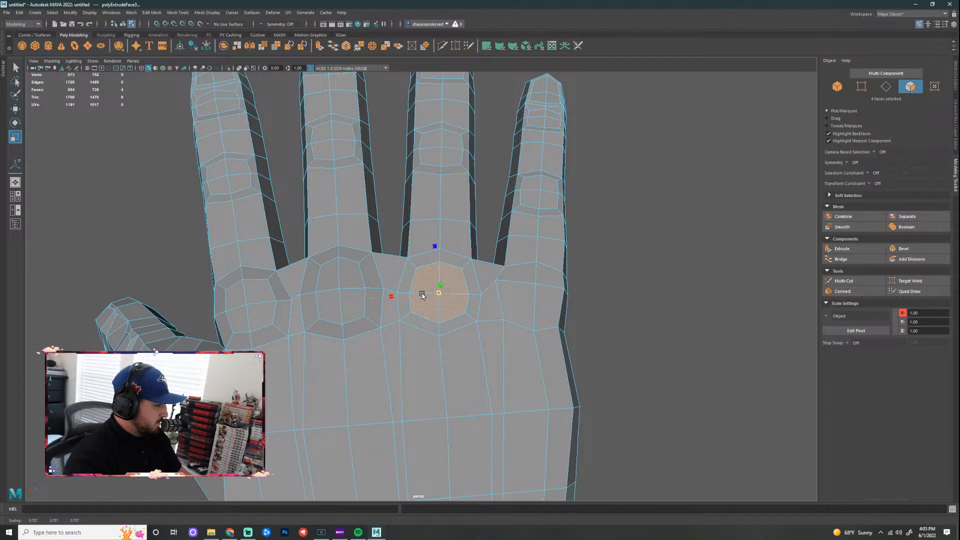
{"action": "left_click_drag", "start_coordinate": [594, 316], "coordinate": [578, 321], "text": "alt"}
{"action": "left_click_drag", "start_coordinate": [379, 296], "coordinate": [383, 297]}
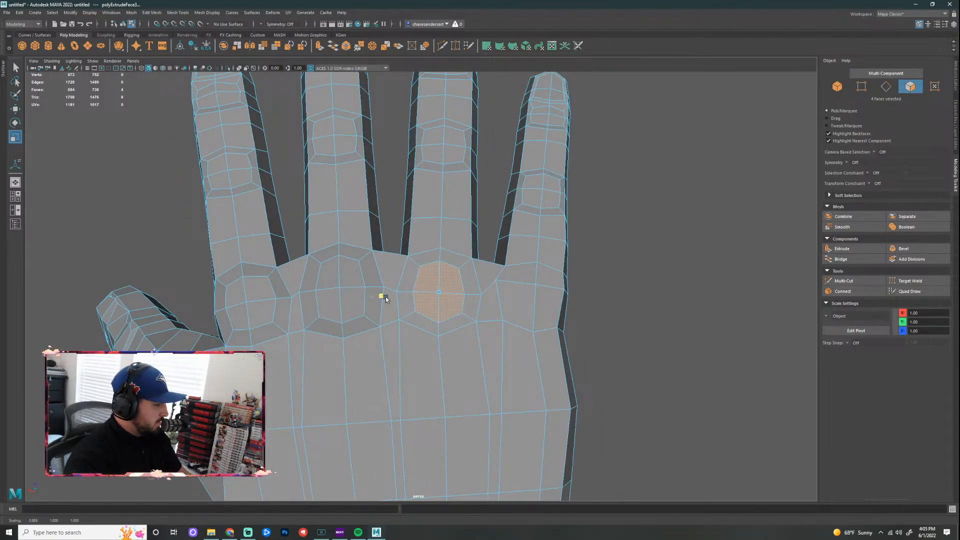
Step: Raise the inset faces of the ring finger's base knuckle above the back of the hand, to a Y position of 13.27
{"action": "left_click", "coordinate": [602, 329]}
{"action": "left_click_drag", "start_coordinate": [602, 329], "coordinate": [663, 284], "text": "alt"}
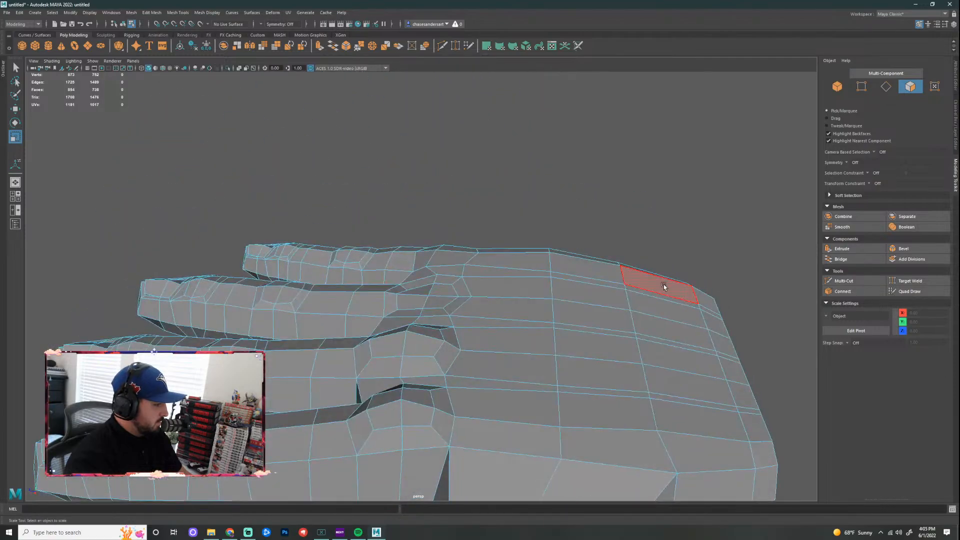
{"action": "key", "text": "q"}
{"action": "key", "text": "ctrl+z"}
{"action": "key", "text": "w"}
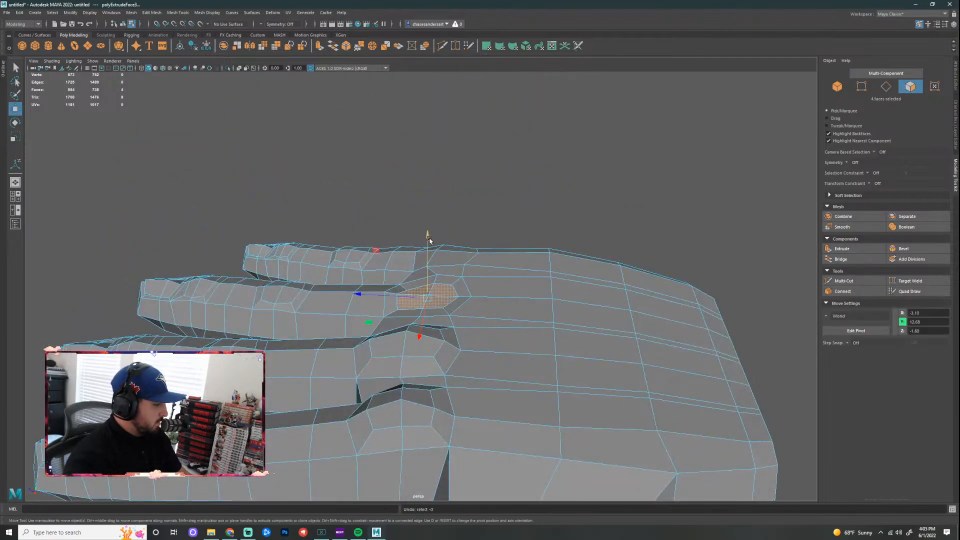
{"action": "left_click_drag", "start_coordinate": [428, 235], "coordinate": [428, 229]}
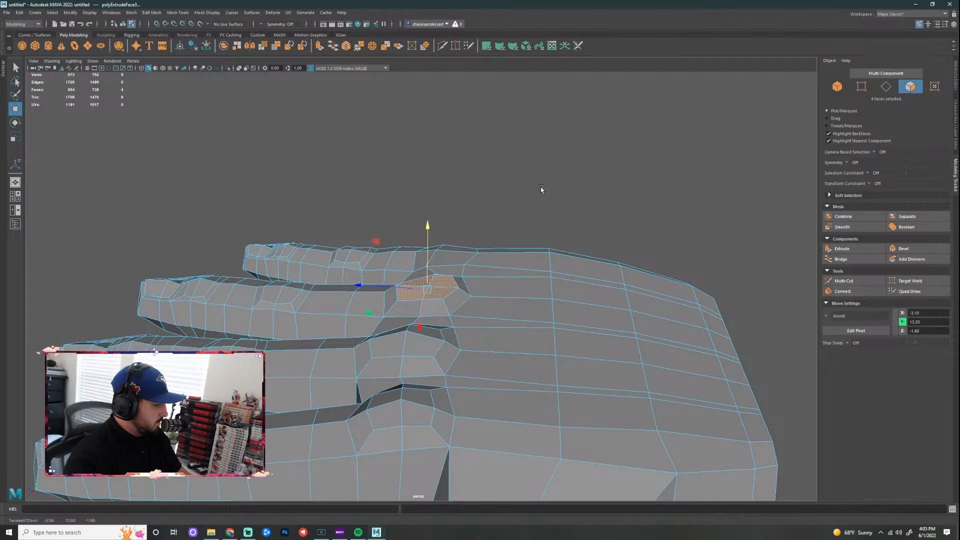
{"action": "left_click_drag", "start_coordinate": [540, 189], "coordinate": [296, 166], "text": "alt"}
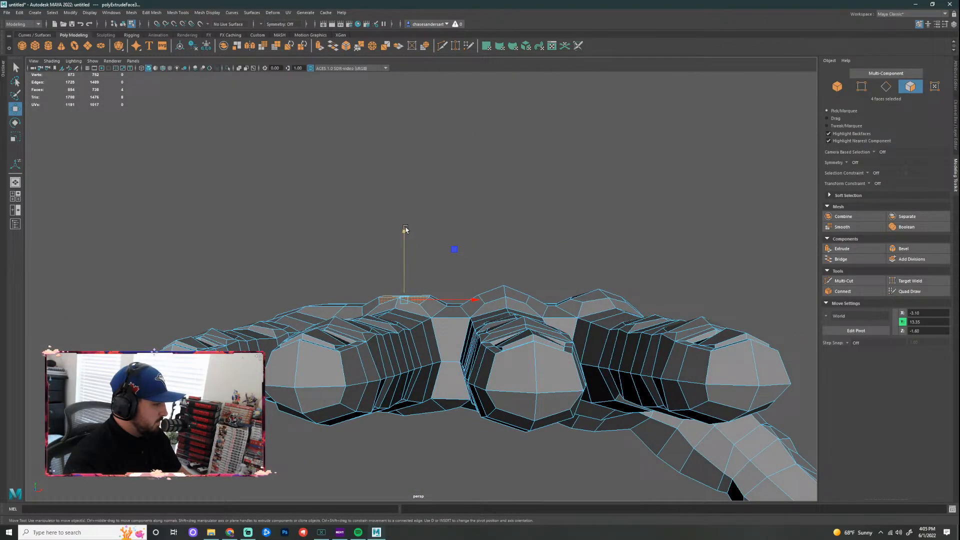
{"action": "left_click_drag", "start_coordinate": [405, 229], "coordinate": [405, 233]}
{"action": "left_click_drag", "start_coordinate": [451, 212], "coordinate": [610, 223], "text": "alt"}
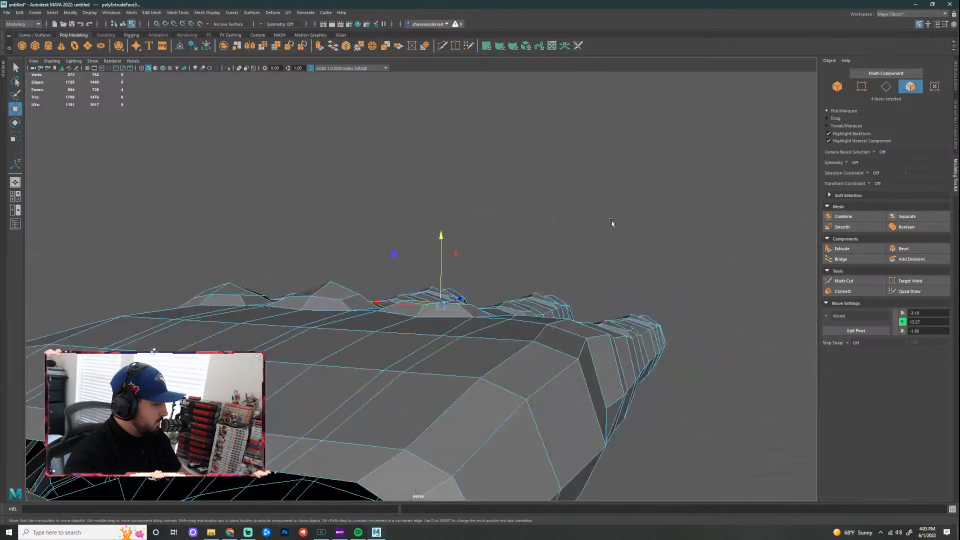
Step: Raise the center vertex of the ring finger's base knuckle to a Y position of 14.09
{"action": "left_click", "coordinate": [514, 205]}
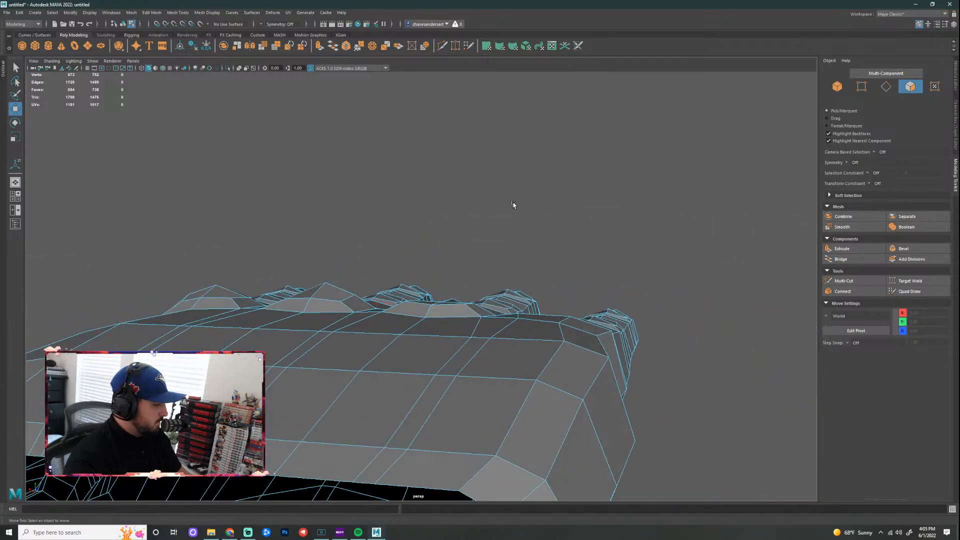
{"action": "left_click_drag", "start_coordinate": [514, 205], "coordinate": [496, 231], "text": "alt"}
{"action": "right_click", "coordinate": [457, 317]}
{"action": "right_click_drag", "start_coordinate": [457, 316], "coordinate": [421, 315]}
{"action": "left_click", "coordinate": [445, 309]}
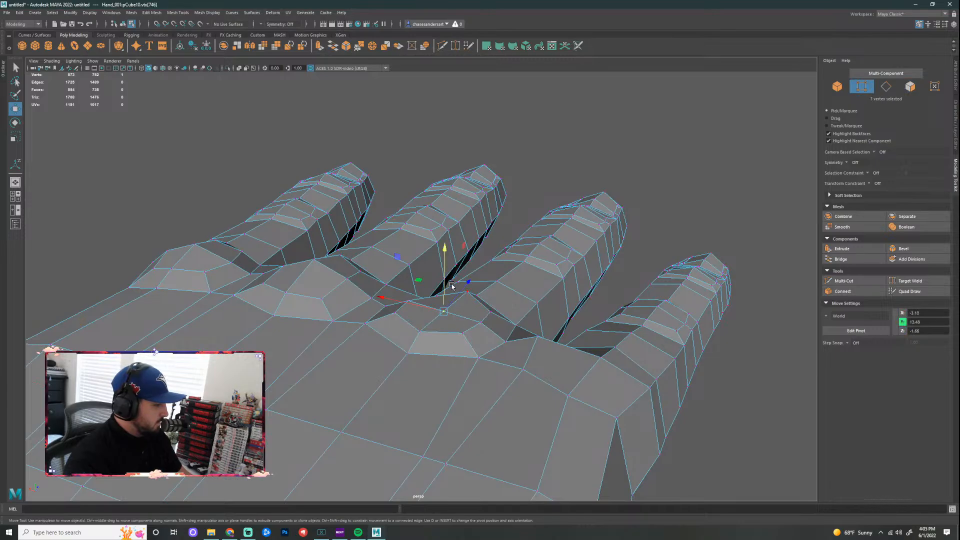
{"action": "left_click_drag", "start_coordinate": [447, 255], "coordinate": [449, 241]}
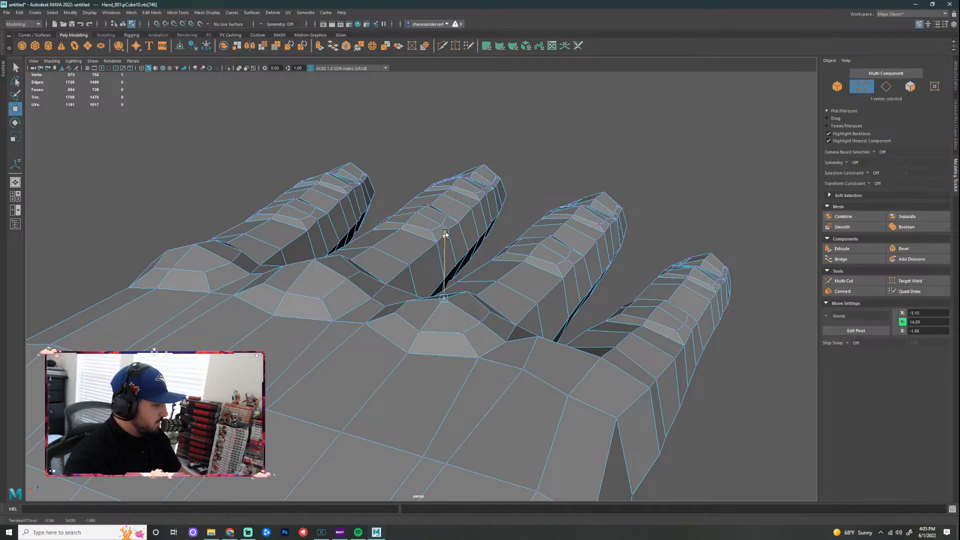
Step: Adjust the heights of the inner rim vertices around the ring finger's base knuckle to round the bump
{"action": "left_click_drag", "start_coordinate": [503, 219], "coordinate": [513, 231], "text": "alt"}
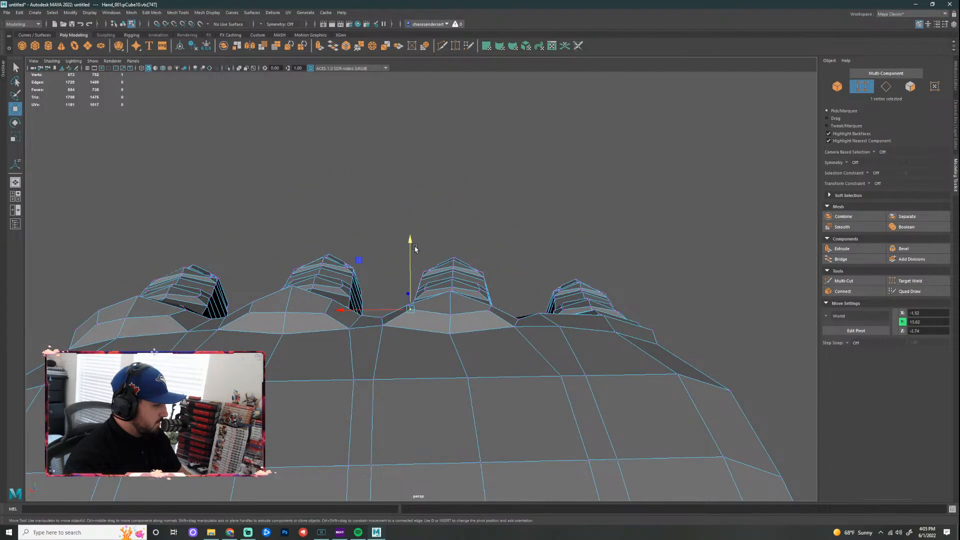
{"action": "left_click_drag", "start_coordinate": [413, 246], "coordinate": [450, 245]}
{"action": "left_click", "coordinate": [451, 313]}
{"action": "left_click", "coordinate": [508, 234]}
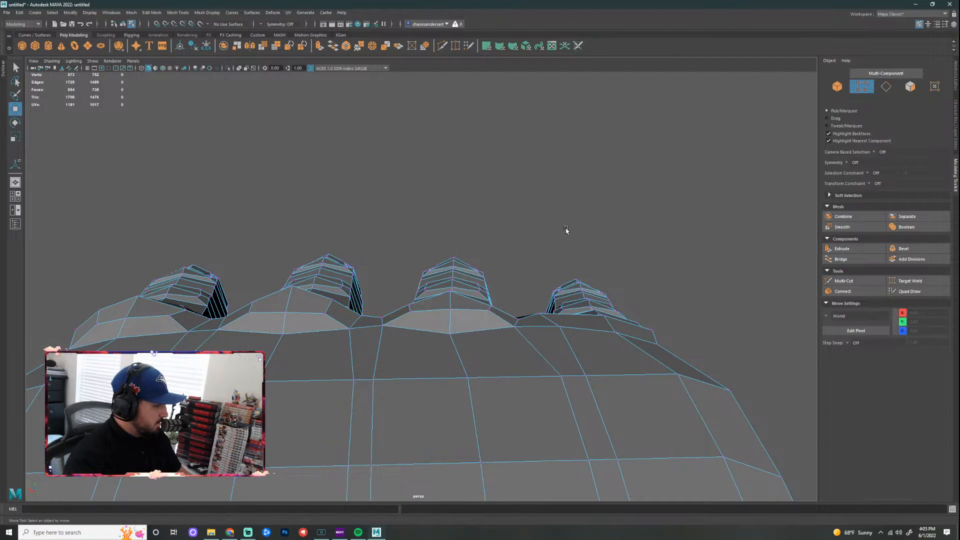
{"action": "left_click_drag", "start_coordinate": [565, 229], "coordinate": [376, 285], "text": "alt"}
{"action": "left_click", "coordinate": [365, 296]}
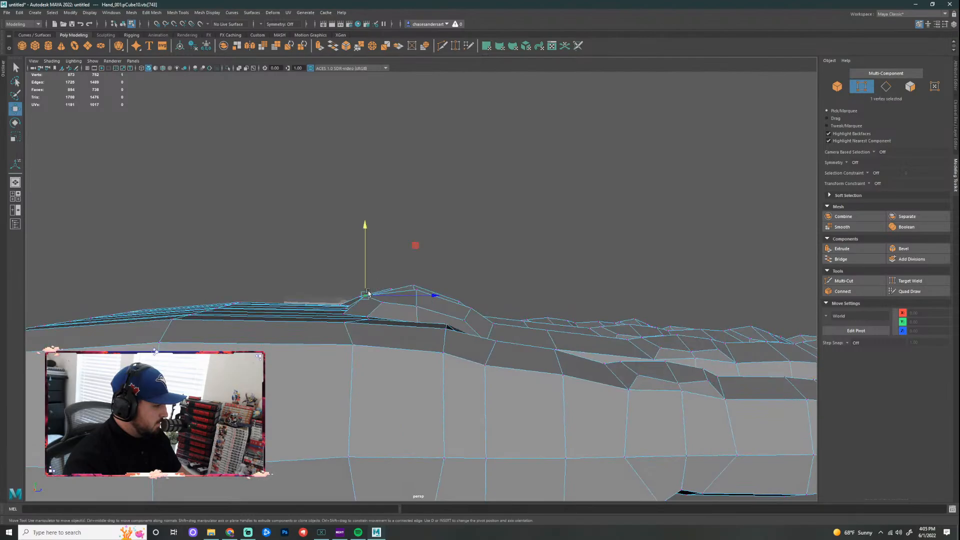
{"action": "left_click_drag", "start_coordinate": [364, 225], "coordinate": [364, 227]}
{"action": "left_click_drag", "start_coordinate": [427, 257], "coordinate": [387, 259], "text": "alt"}
{"action": "left_click_drag", "start_coordinate": [373, 298], "coordinate": [369, 302]}
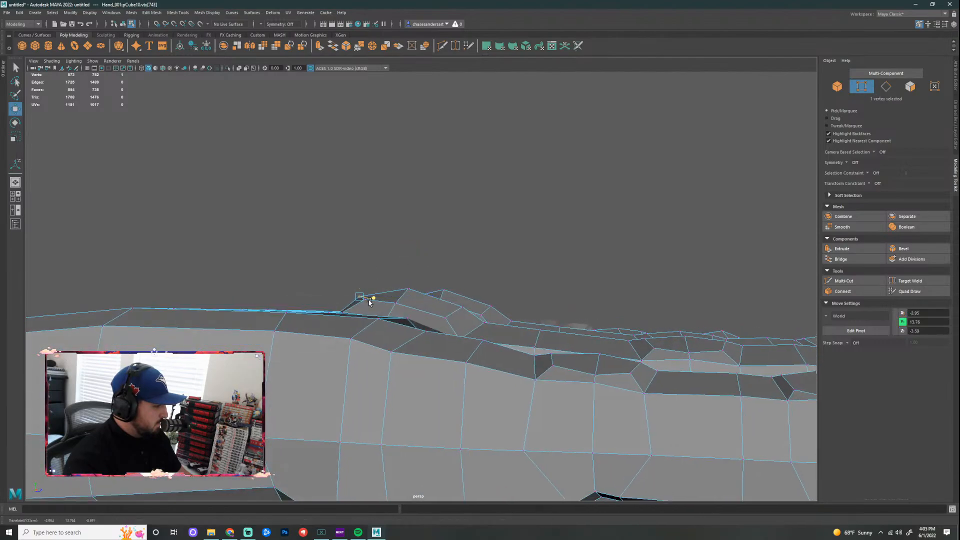
{"action": "left_click", "coordinate": [365, 301]}
{"action": "left_click_drag", "start_coordinate": [365, 241], "coordinate": [365, 241]}
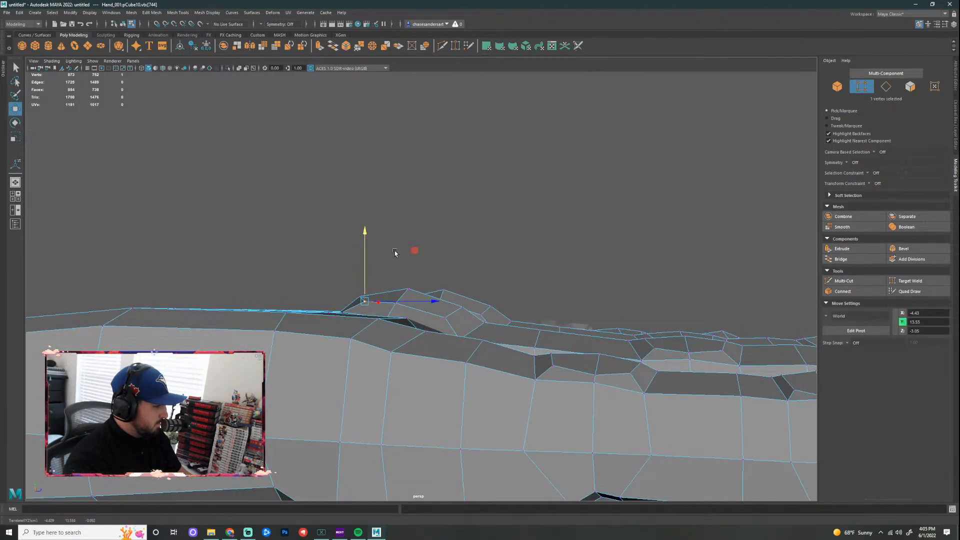
Step: Reposition the wrist-side corner vertex and the web vertex on the inner side of the pinky's base to shape its knuckle outline
{"action": "left_click", "coordinate": [555, 247]}
{"action": "left_click_drag", "start_coordinate": [555, 246], "coordinate": [584, 343], "text": "alt"}
{"action": "scroll", "coordinate": [628, 328], "scroll_direction": "up", "scroll_amount": 3}
{"action": "middle_click_drag", "start_coordinate": [629, 329], "coordinate": [504, 255], "text": "alt"}
{"action": "left_click_drag", "start_coordinate": [503, 255], "coordinate": [419, 235], "text": "alt"}
{"action": "left_click", "coordinate": [407, 220]}
{"action": "left_click", "coordinate": [420, 283]}
{"action": "left_click_drag", "start_coordinate": [420, 284], "coordinate": [426, 282]}
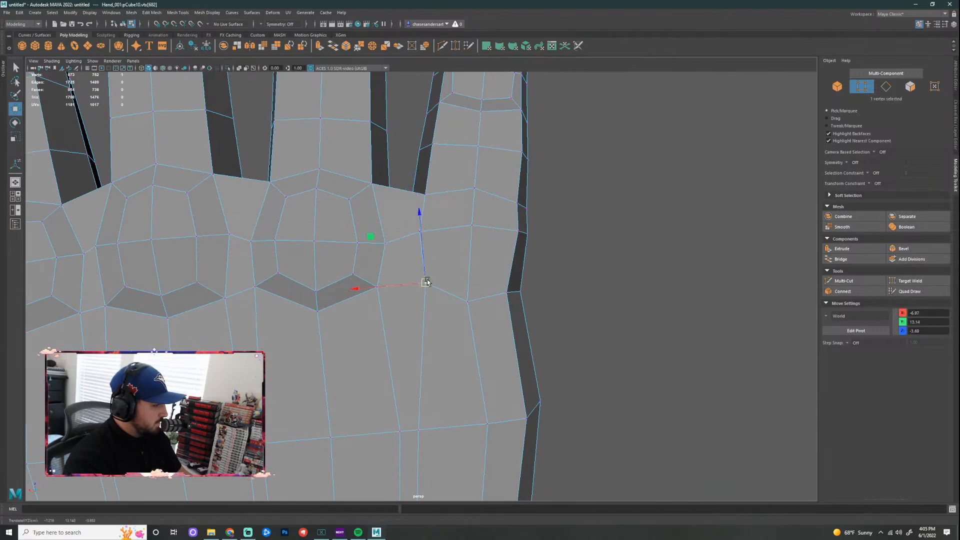
{"action": "left_click", "coordinate": [427, 197]}
{"action": "left_click_drag", "start_coordinate": [428, 197], "coordinate": [430, 200]}
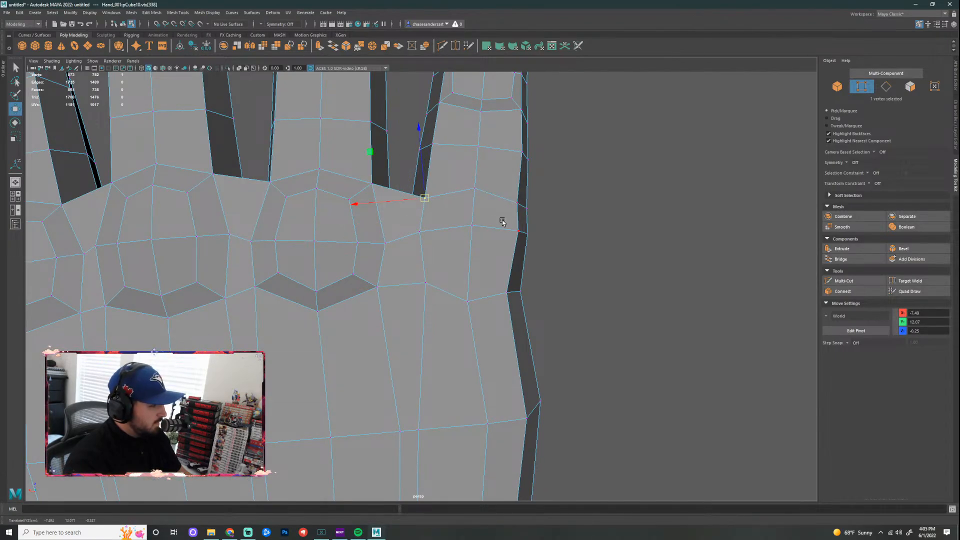
Step: Extrude the four faces over the pinky's base knuckle and scale them uniformly inward
{"action": "right_click_drag", "start_coordinate": [498, 223], "coordinate": [497, 246]}
{"action": "left_click", "coordinate": [455, 215]}
{"action": "left_click", "coordinate": [501, 223], "text": "shift"}
{"action": "left_click", "coordinate": [492, 260], "text": "shift"}
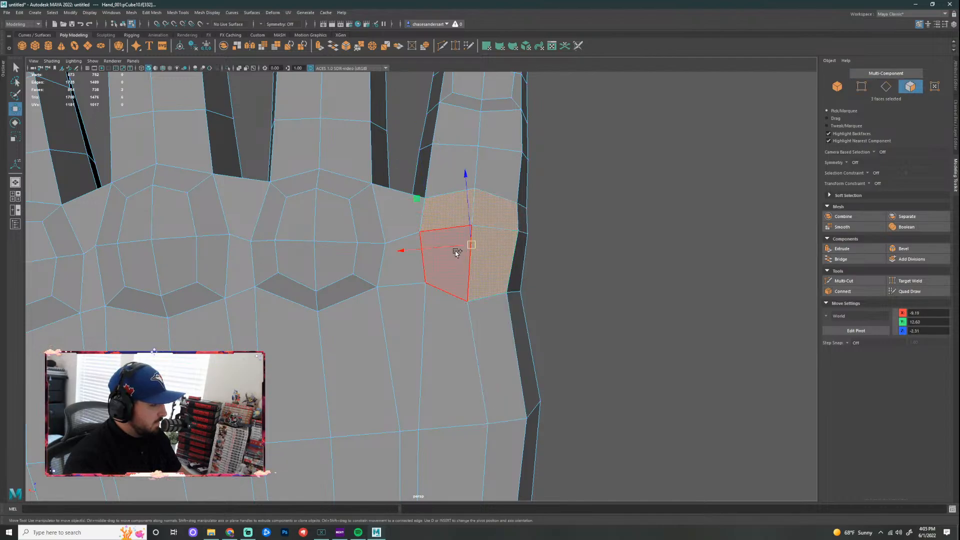
{"action": "left_click", "coordinate": [457, 252], "text": "shift"}
{"action": "left_click", "coordinate": [856, 249]}
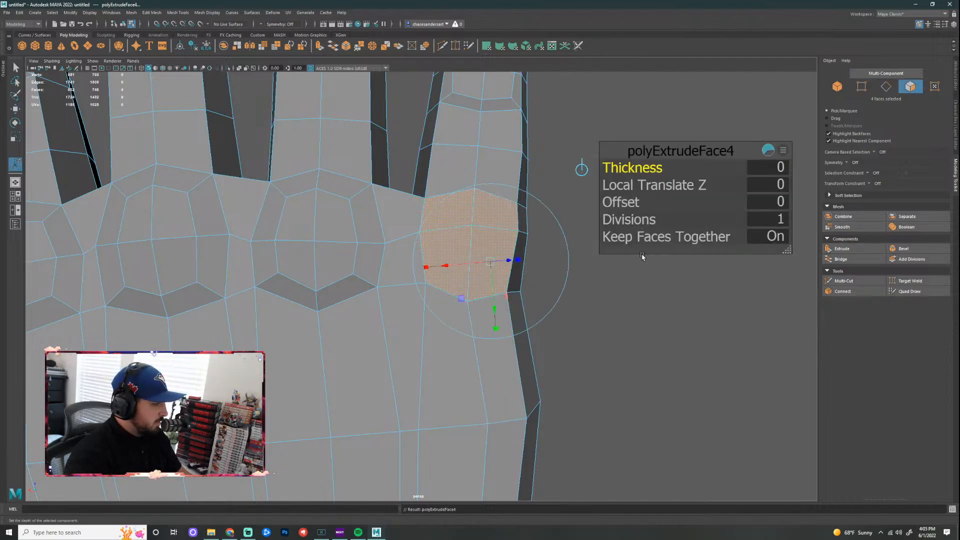
{"action": "key", "text": "r"}
{"action": "left_click_drag", "start_coordinate": [465, 244], "coordinate": [418, 254]}
{"action": "left_click_drag", "start_coordinate": [570, 249], "coordinate": [620, 185], "text": "alt"}
Step: Raise the pinky's inset knuckle faces above the back of the hand, to a Y position of 13.04
{"action": "key", "text": "w"}
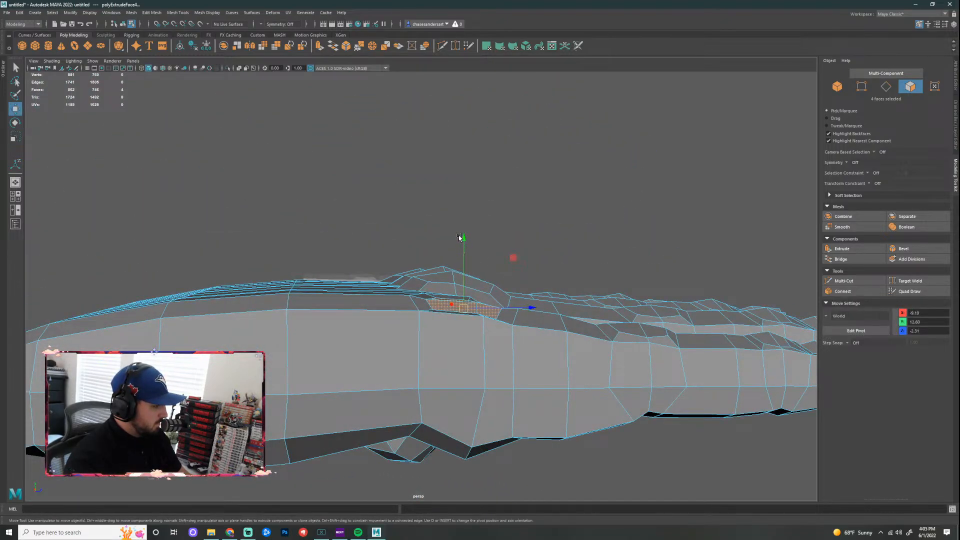
{"action": "left_click_drag", "start_coordinate": [551, 206], "coordinate": [505, 195], "text": "alt"}
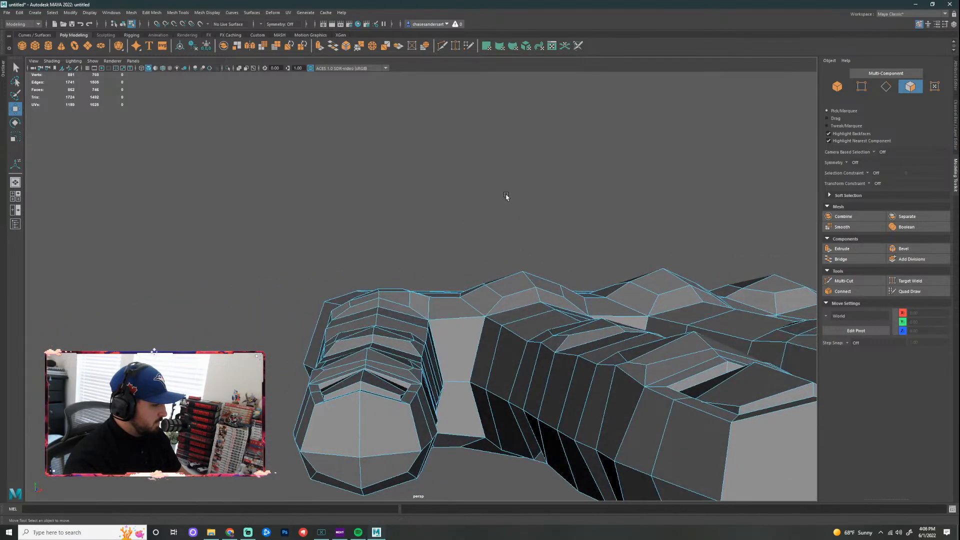
{"action": "key", "text": "ctrl+z"}
{"action": "left_click_drag", "start_coordinate": [377, 230], "coordinate": [378, 225]}
{"action": "right_click_drag", "start_coordinate": [446, 217], "coordinate": [475, 220], "text": "alt"}
{"action": "left_click_drag", "start_coordinate": [475, 221], "coordinate": [502, 248], "text": "alt"}
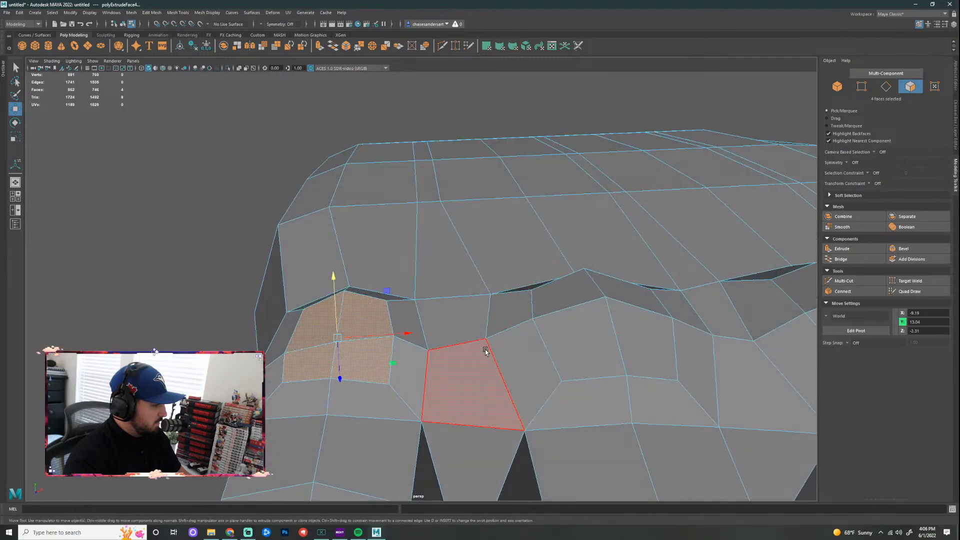
Step: Slide the four vertices between the ring and pinky knuckles along X to narrow the gap, and nudge the pinky's web vertex
{"action": "right_click_drag", "start_coordinate": [451, 350], "coordinate": [414, 337]}
{"action": "left_click", "coordinate": [428, 350]}
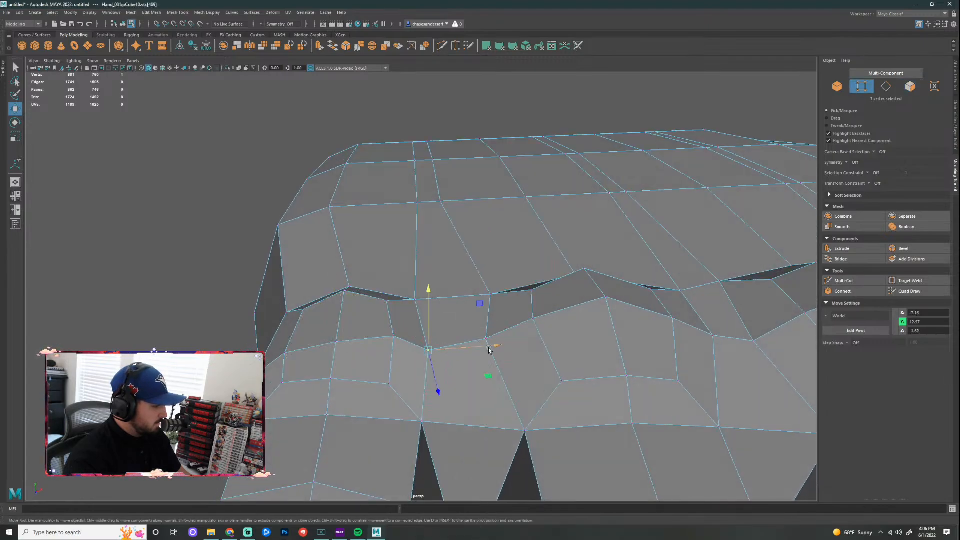
{"action": "left_click_drag", "start_coordinate": [489, 349], "coordinate": [502, 347]}
{"action": "left_click", "coordinate": [422, 298]}
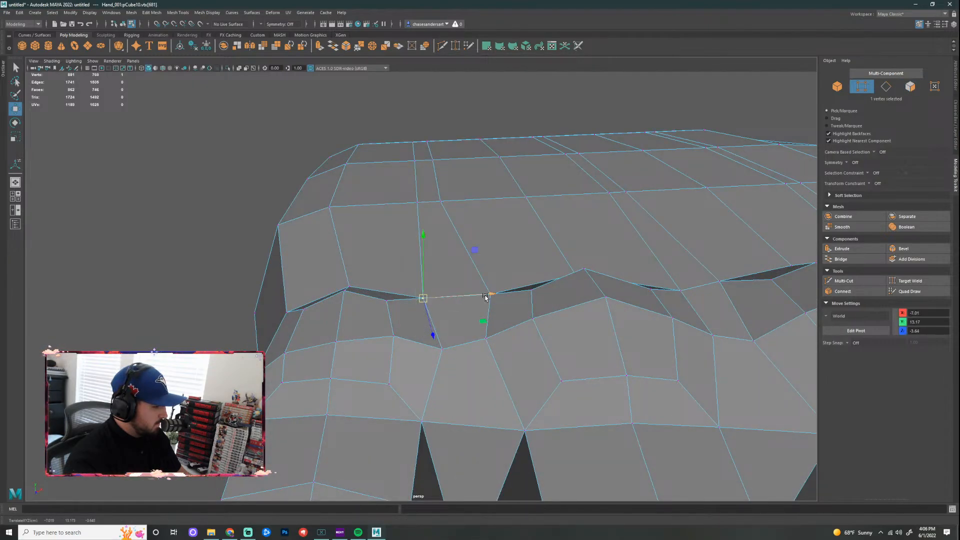
{"action": "left_click", "coordinate": [485, 338]}
{"action": "left_click_drag", "start_coordinate": [549, 335], "coordinate": [541, 337]}
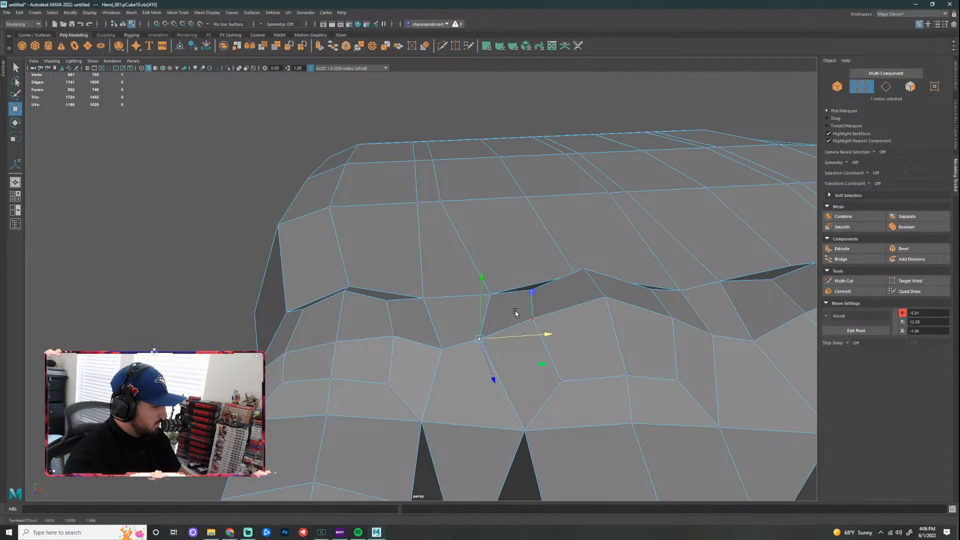
{"action": "left_click", "coordinate": [492, 293]}
{"action": "left_click_drag", "start_coordinate": [549, 290], "coordinate": [541, 291]}
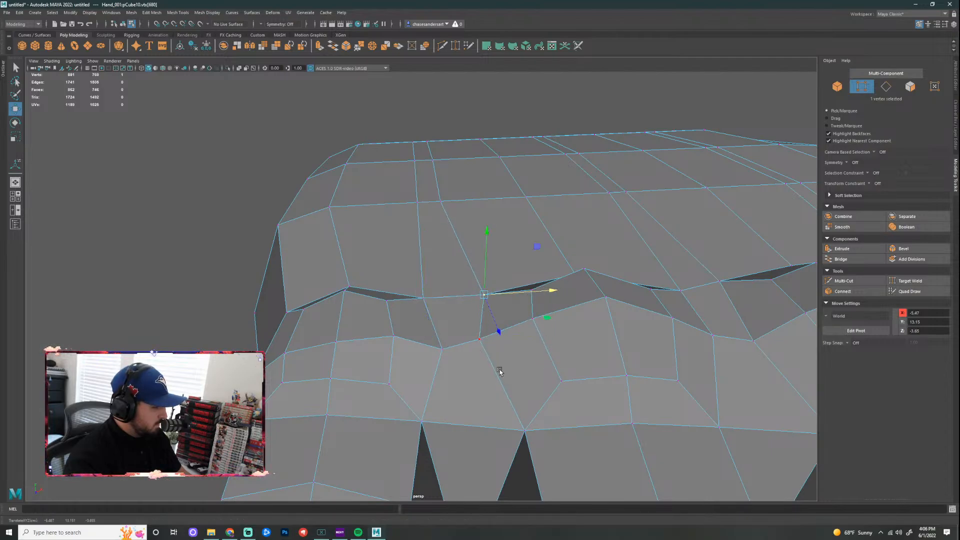
{"action": "left_click", "coordinate": [431, 420]}
{"action": "left_click", "coordinate": [485, 422]}
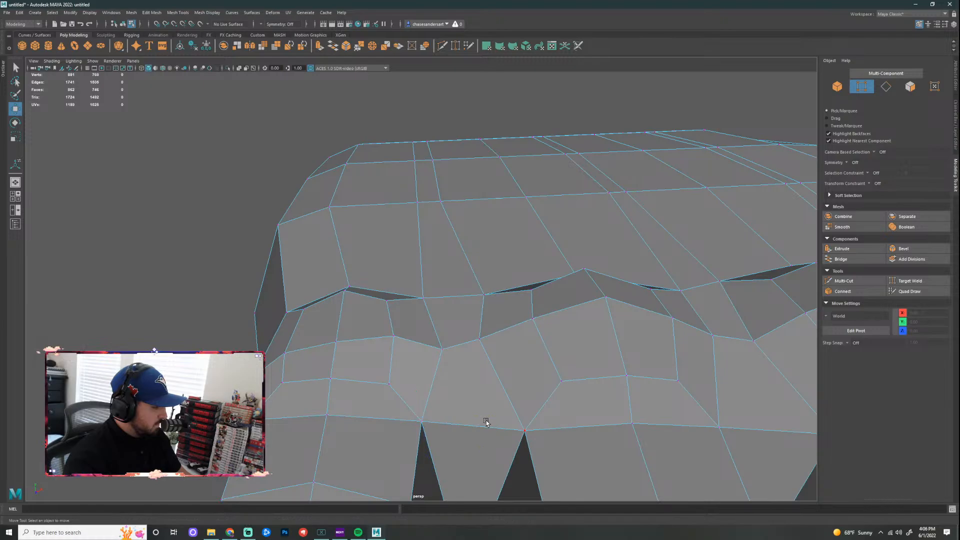
{"action": "left_click", "coordinate": [440, 421]}
{"action": "left_click_drag", "start_coordinate": [490, 418], "coordinate": [493, 418]}
Step: Raise the center vertex of the pinky's base knuckle to a Y position of 13.63
{"action": "left_click", "coordinate": [344, 349]}
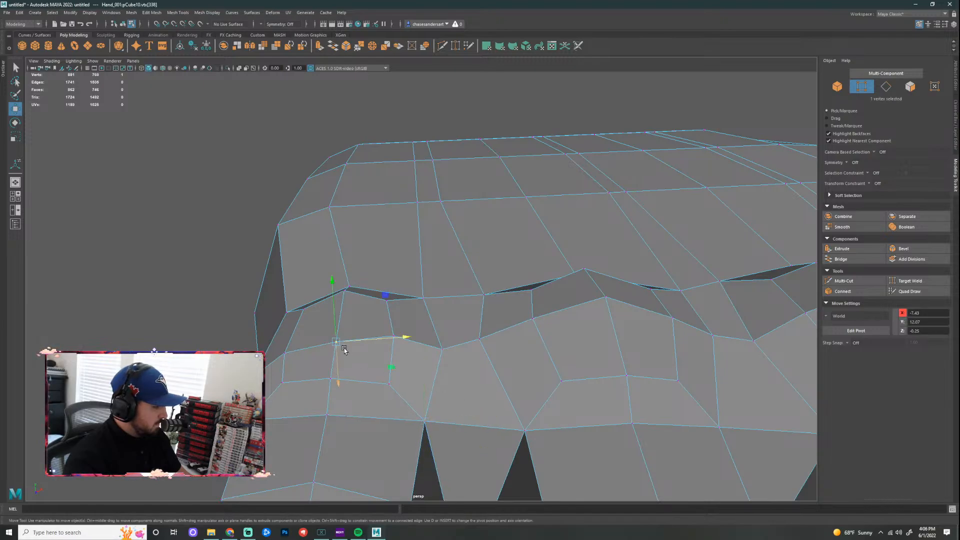
{"action": "left_click_drag", "start_coordinate": [334, 278], "coordinate": [331, 262]}
{"action": "left_click_drag", "start_coordinate": [223, 277], "coordinate": [303, 252], "text": "alt"}
{"action": "left_click_drag", "start_coordinate": [515, 205], "coordinate": [514, 211]}
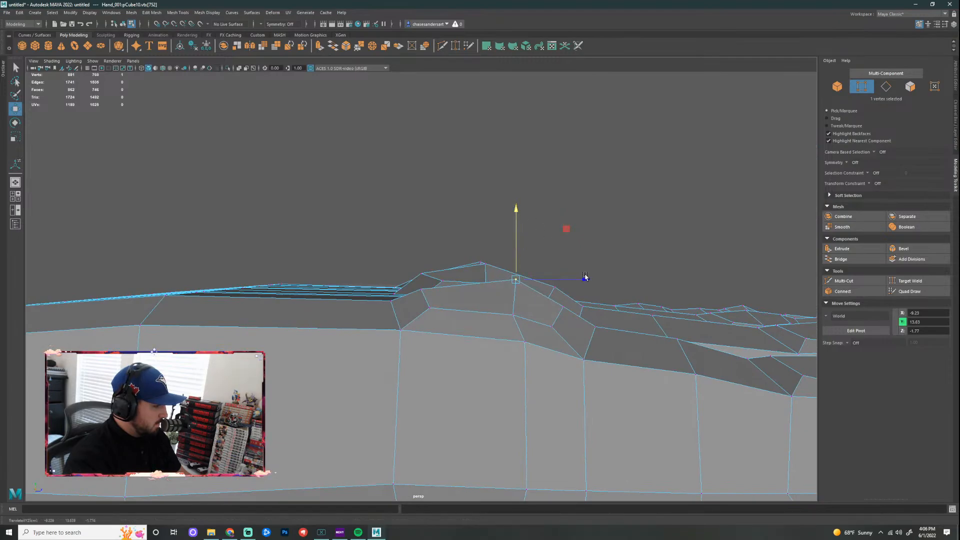
Step: Adjust the pinky knuckle's wrist-side rim vertices and lower the middle vertex on its outer edge to round the bump
{"action": "left_click", "coordinate": [427, 297]}
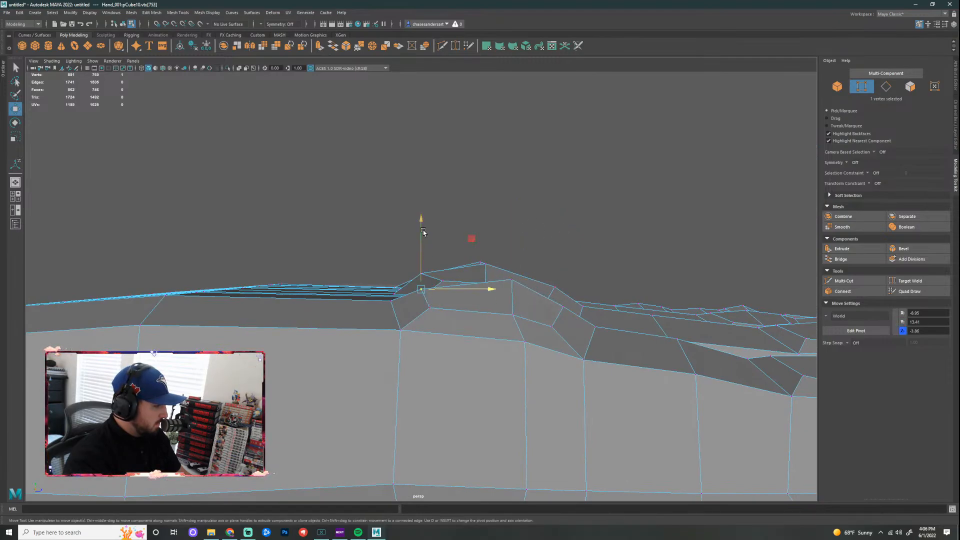
{"action": "left_click", "coordinate": [525, 342]}
{"action": "left_click_drag", "start_coordinate": [524, 342], "coordinate": [518, 357]}
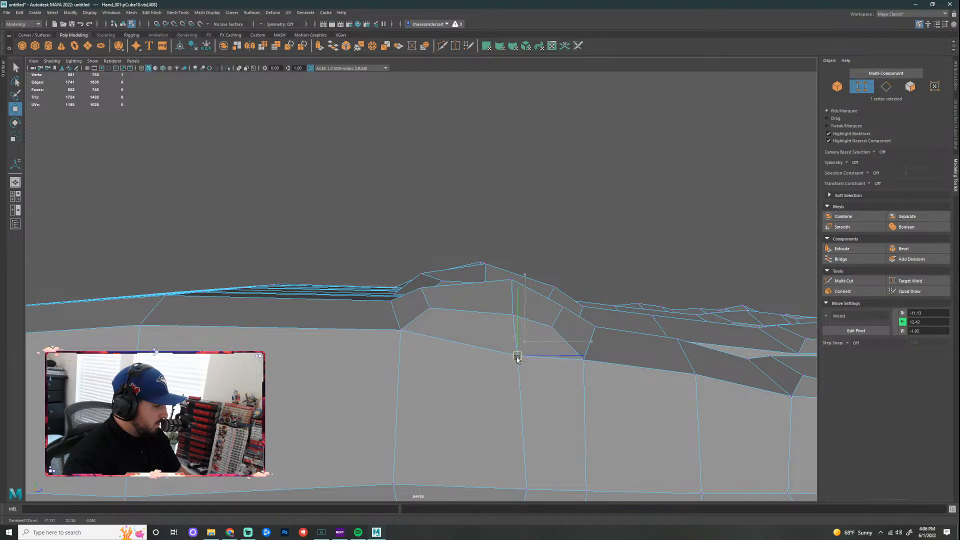
{"action": "left_click", "coordinate": [583, 361]}
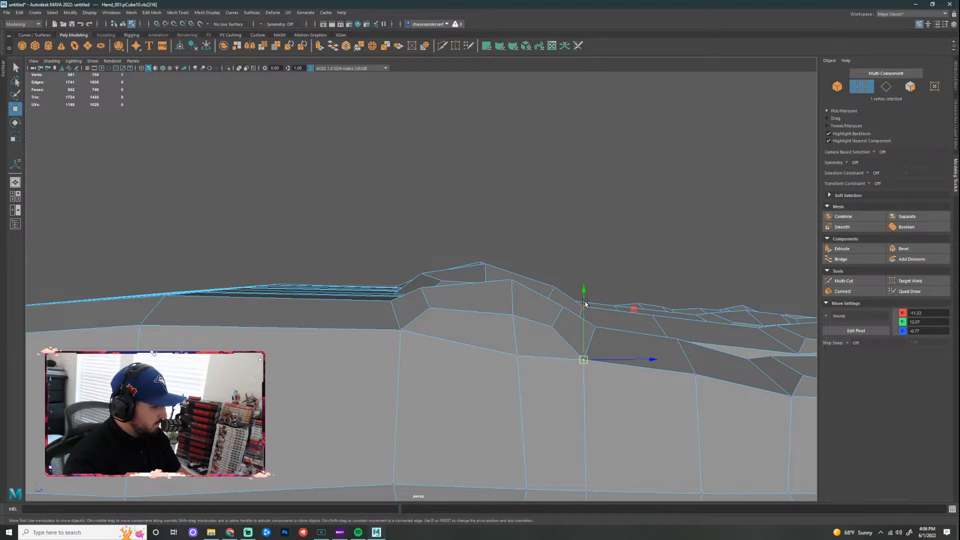
{"action": "left_click", "coordinate": [424, 294]}
{"action": "left_click", "coordinate": [433, 309]}
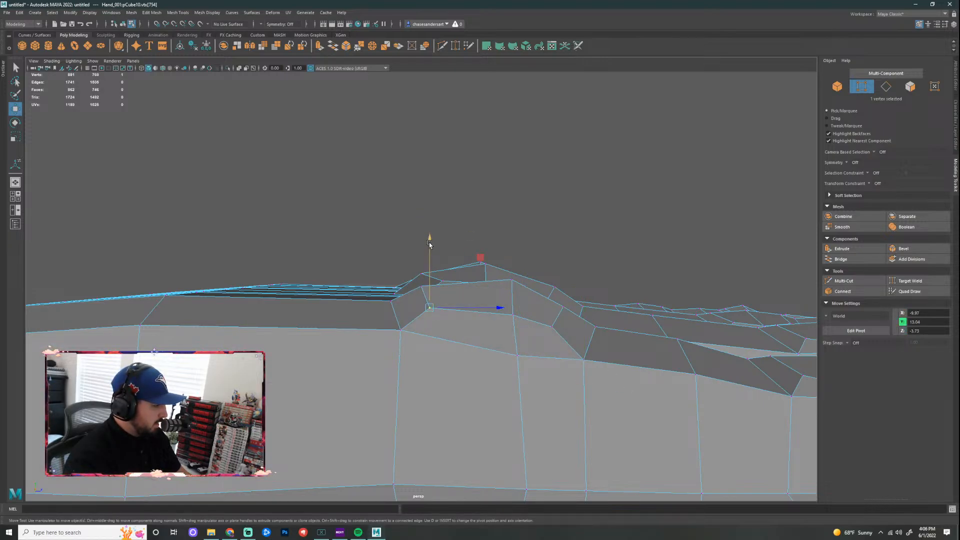
Step: Preview the whole hand smoothed in object mode, inspect the knuckles, and return to the unsmoothed display
{"action": "left_click", "coordinate": [555, 203]}
{"action": "left_click_drag", "start_coordinate": [554, 204], "coordinate": [664, 277], "text": "alt"}
{"action": "key", "text": "3"}
{"action": "right_click_drag", "start_coordinate": [498, 319], "coordinate": [522, 309]}
{"action": "left_click_drag", "start_coordinate": [561, 215], "coordinate": [472, 295], "text": "alt"}
{"action": "left_click", "coordinate": [473, 295]}
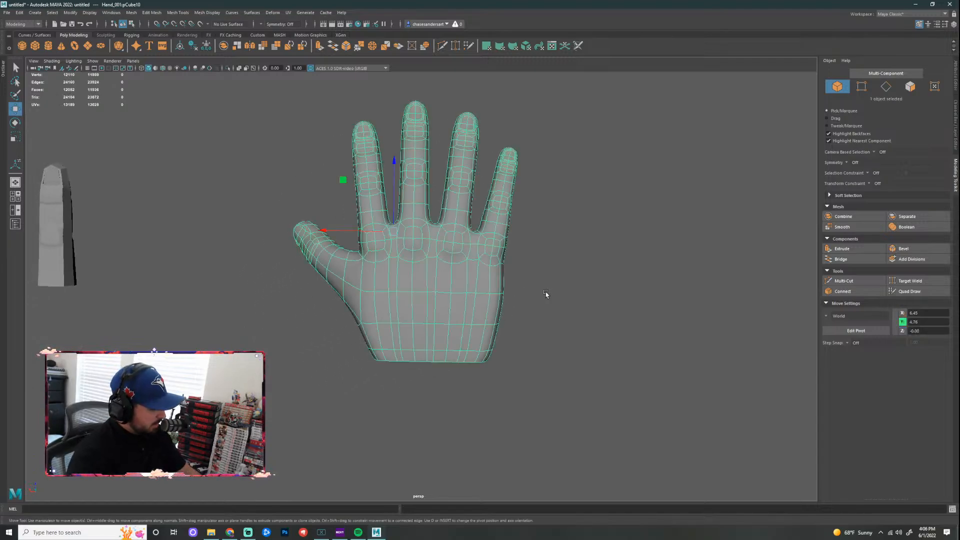
{"action": "key", "text": "1"}
Step: Select all vertices of the ring and pinky side of the hand, from the fingertips to the wrist, on the back and palm
{"action": "middle_click_drag", "start_coordinate": [579, 179], "coordinate": [592, 197], "text": "alt"}
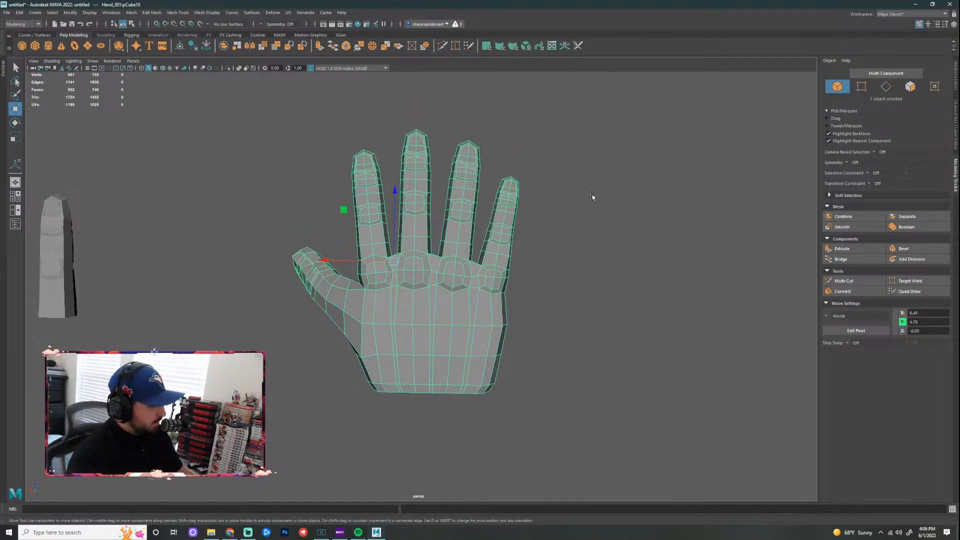
{"action": "right_click_drag", "start_coordinate": [483, 235], "coordinate": [581, 159]}
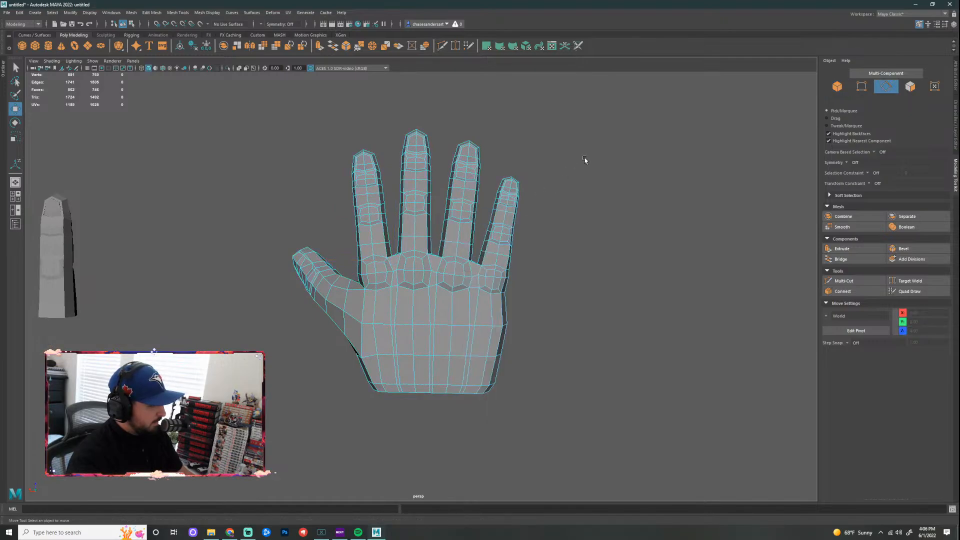
{"action": "left_click_drag", "start_coordinate": [601, 110], "coordinate": [467, 428]}
{"action": "right_click", "coordinate": [443, 229]}
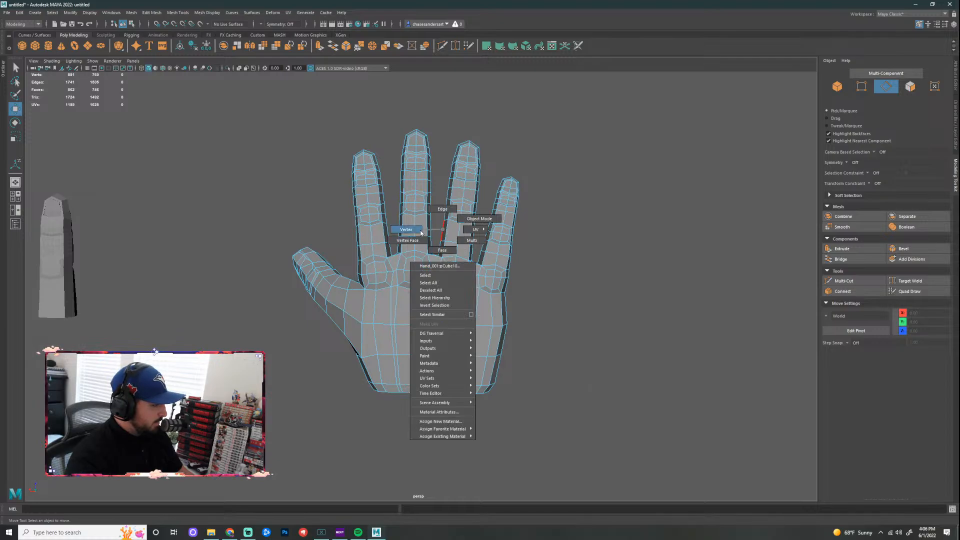
{"action": "left_click", "coordinate": [421, 230]}
{"action": "left_click_drag", "start_coordinate": [617, 97], "coordinate": [438, 490]}
{"action": "scroll", "coordinate": [439, 348], "scroll_direction": "up", "scroll_amount": 3}
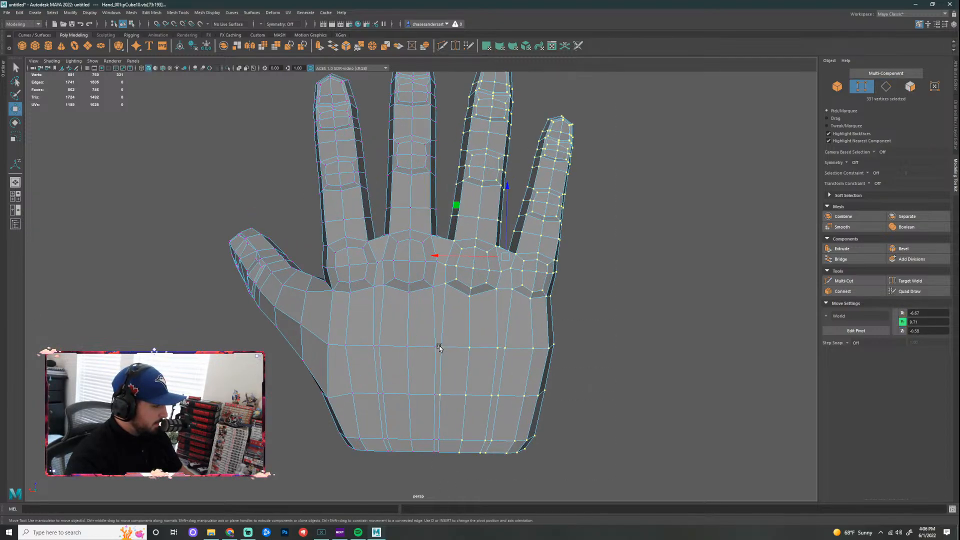
{"action": "left_click_drag", "start_coordinate": [439, 454], "coordinate": [544, 395], "text": "alt"}
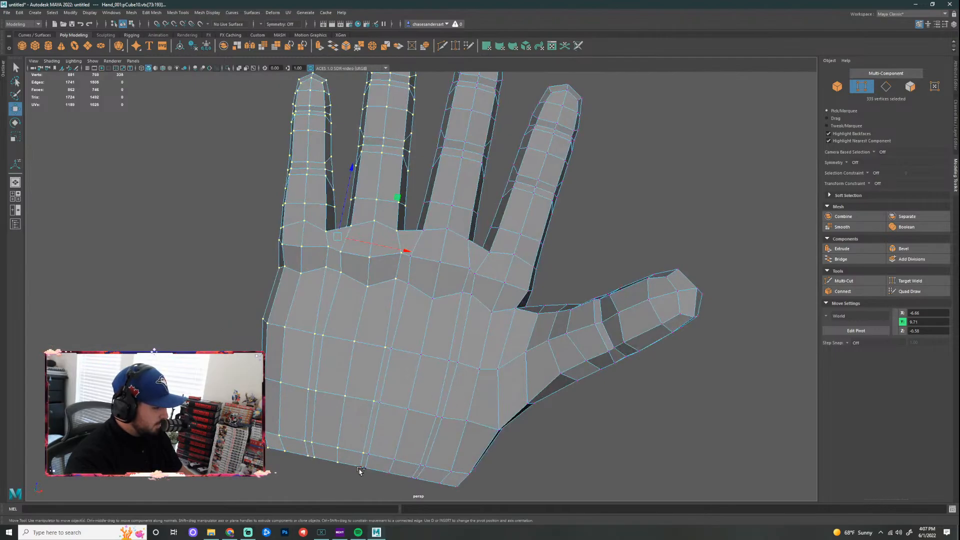
{"action": "left_click_drag", "start_coordinate": [597, 351], "coordinate": [457, 355], "text": "alt"}
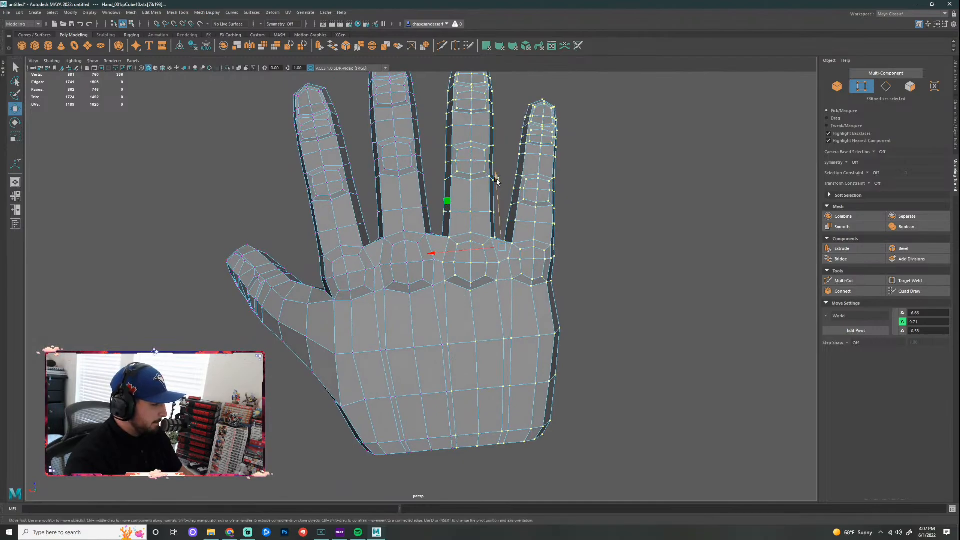
Step: Shift the selected ring and little finger vertices, with their palm section, slightly sideways toward the middle finger
{"action": "left_click_drag", "start_coordinate": [497, 181], "coordinate": [496, 178]}
{"action": "key", "text": "ctrl+z"}
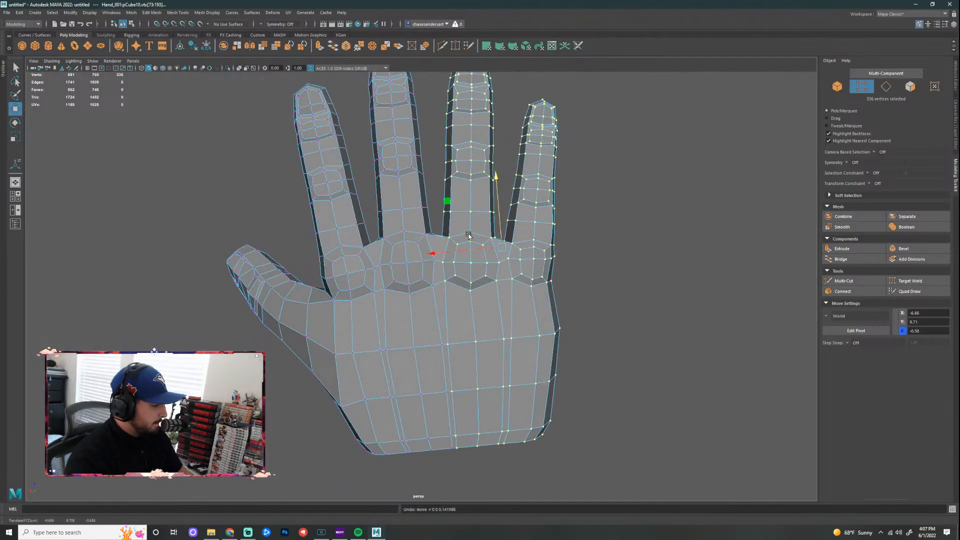
{"action": "left_click_drag", "start_coordinate": [436, 256], "coordinate": [436, 257]}
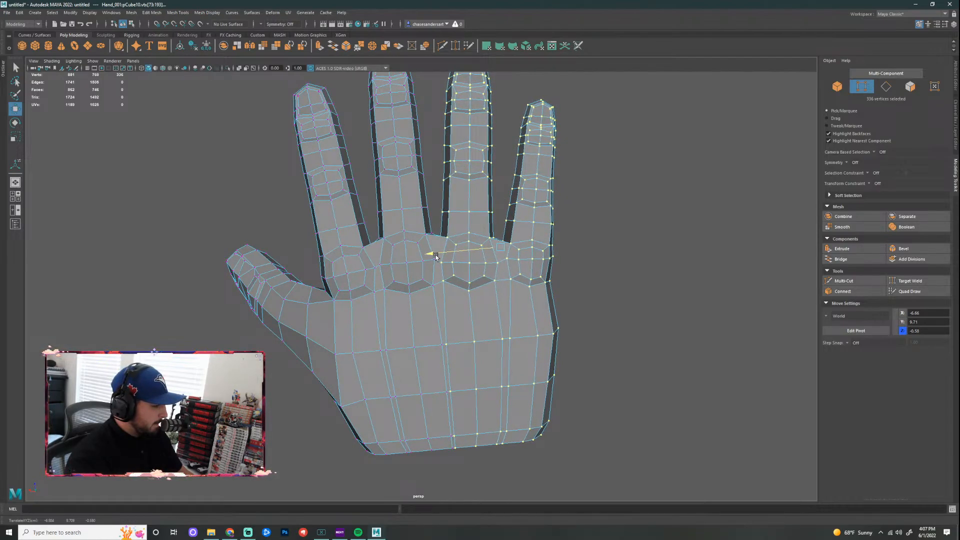
{"action": "left_click_drag", "start_coordinate": [565, 273], "coordinate": [560, 348], "text": "alt"}
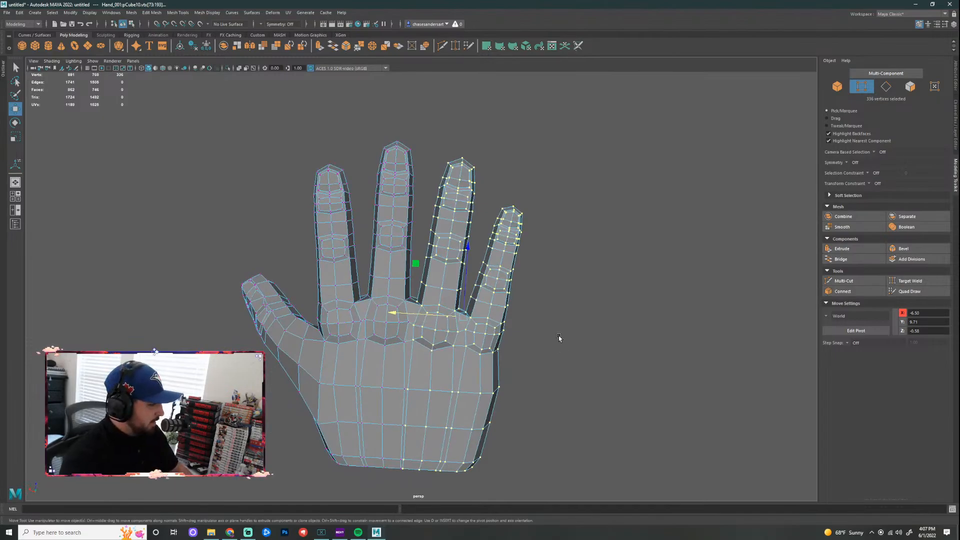
{"action": "left_click", "coordinate": [577, 376]}
Step: Move the web vertices between the middle and ring fingers slightly toward the fingertips
{"action": "scroll", "coordinate": [534, 360], "scroll_direction": "up", "scroll_amount": 5}
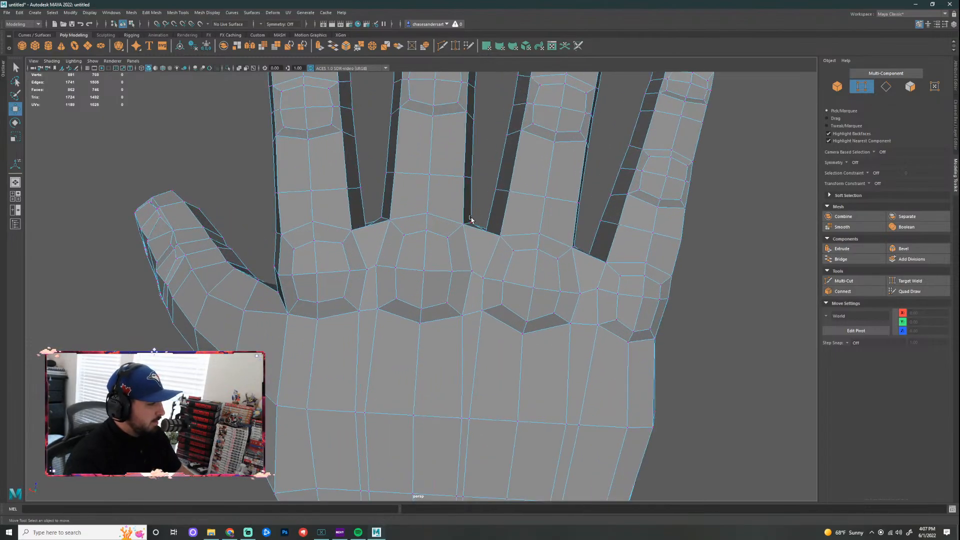
{"action": "left_click_drag", "start_coordinate": [475, 224], "coordinate": [460, 175], "text": "alt"}
{"action": "left_click", "coordinate": [490, 221]}
{"action": "left_click", "coordinate": [464, 243]}
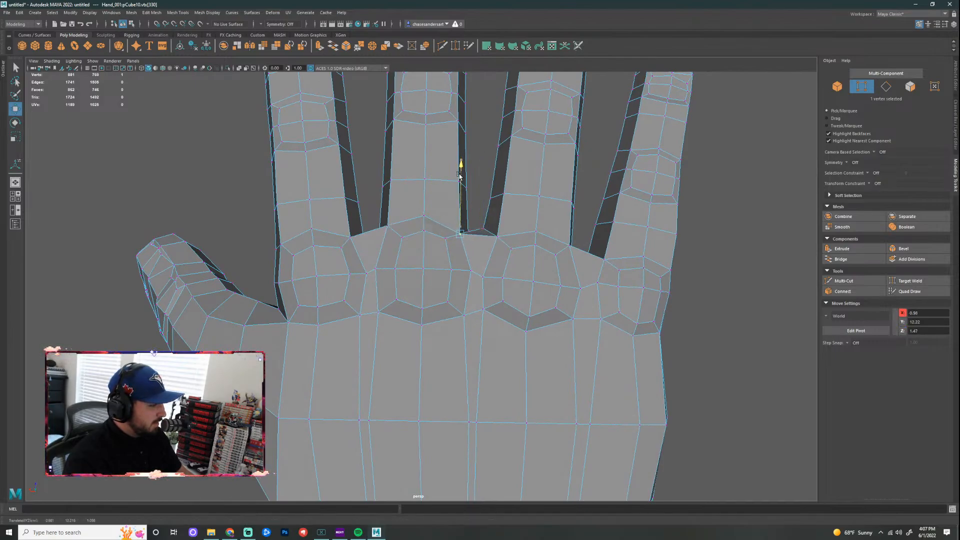
{"action": "left_click", "coordinate": [471, 228]}
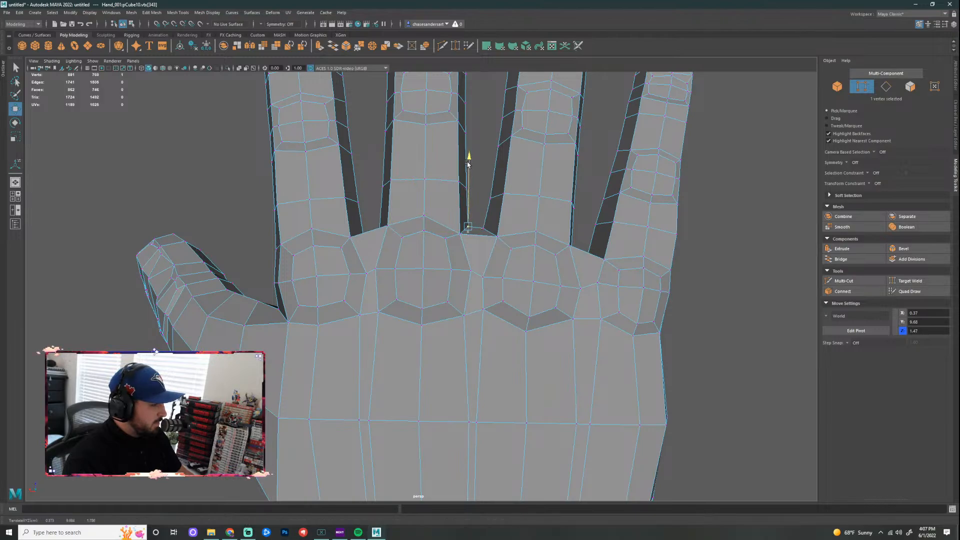
{"action": "left_click", "coordinate": [483, 227]}
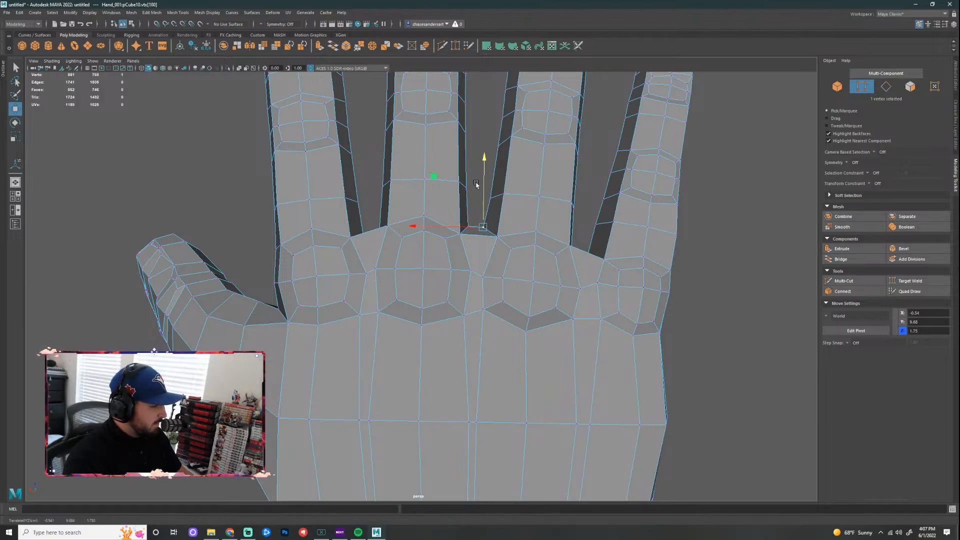
Step: Adjust the web between the index and middle fingers, pulling its middle-finger corner vertex back and moving the lower web vertex toward the fingertips
{"action": "left_click_drag", "start_coordinate": [434, 183], "coordinate": [466, 178], "text": "alt"}
{"action": "scroll", "coordinate": [412, 217], "scroll_direction": "up", "scroll_amount": 2}
{"action": "left_click_drag", "start_coordinate": [412, 217], "coordinate": [407, 193], "text": "alt"}
{"action": "left_click", "coordinate": [395, 194]}
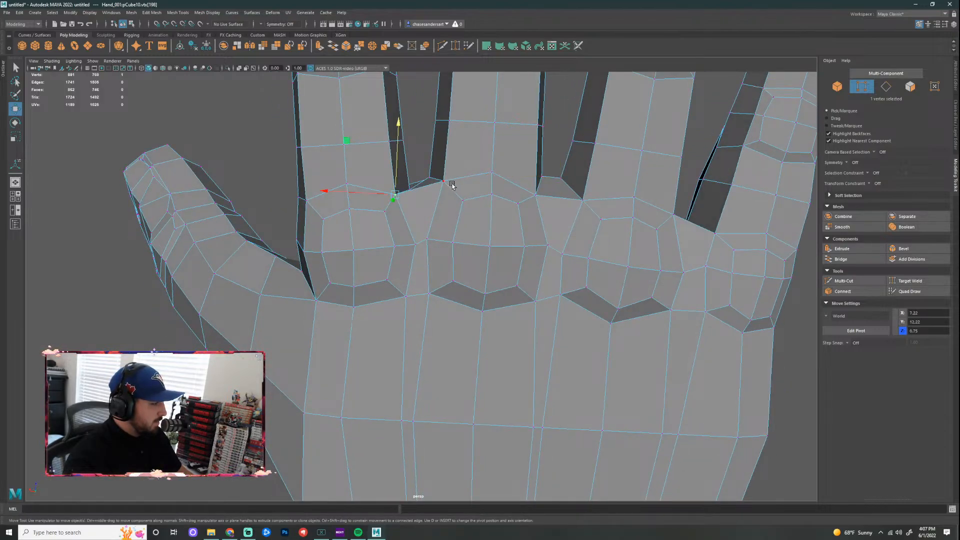
{"action": "left_click", "coordinate": [444, 182]}
{"action": "left_click_drag", "start_coordinate": [448, 121], "coordinate": [445, 131]}
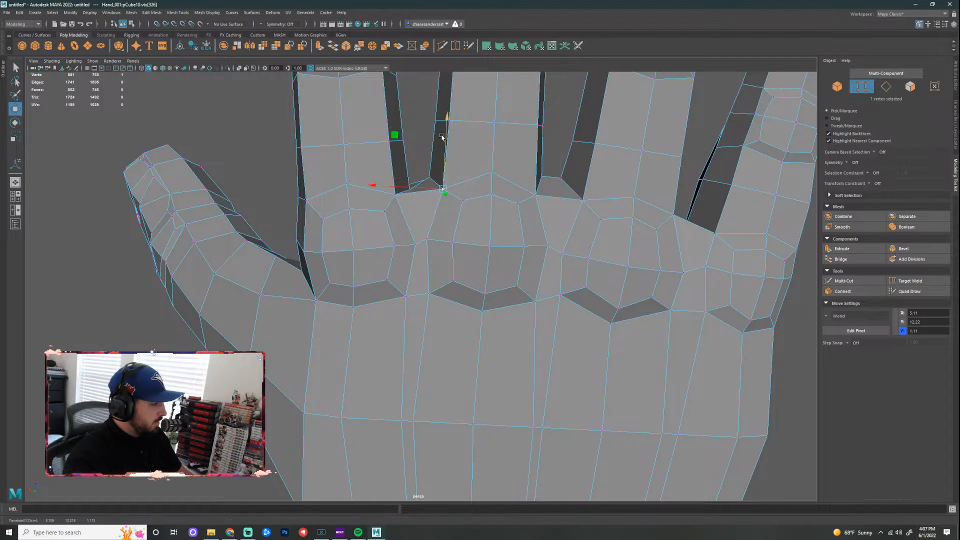
{"action": "left_click", "coordinate": [395, 194]}
{"action": "left_click", "coordinate": [411, 188]}
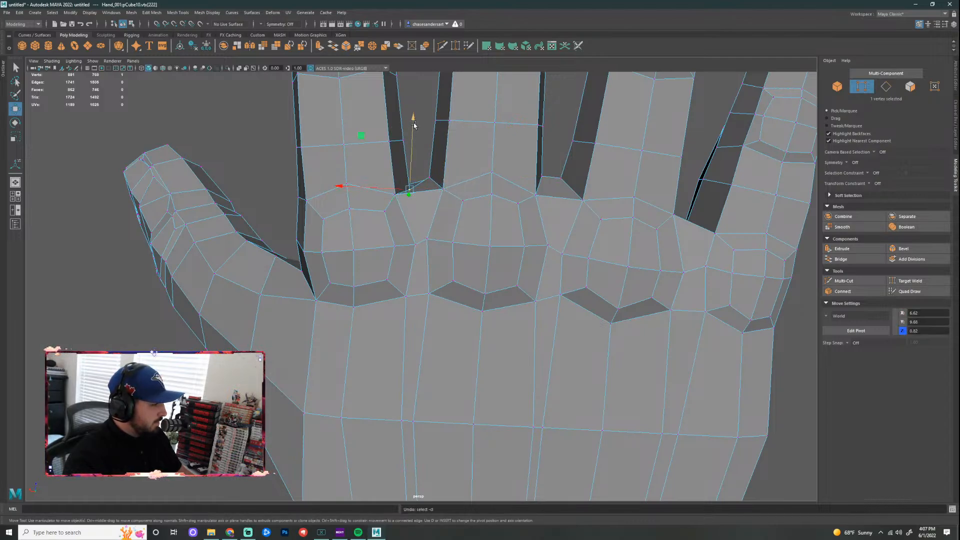
{"action": "left_click_drag", "start_coordinate": [413, 121], "coordinate": [411, 107]}
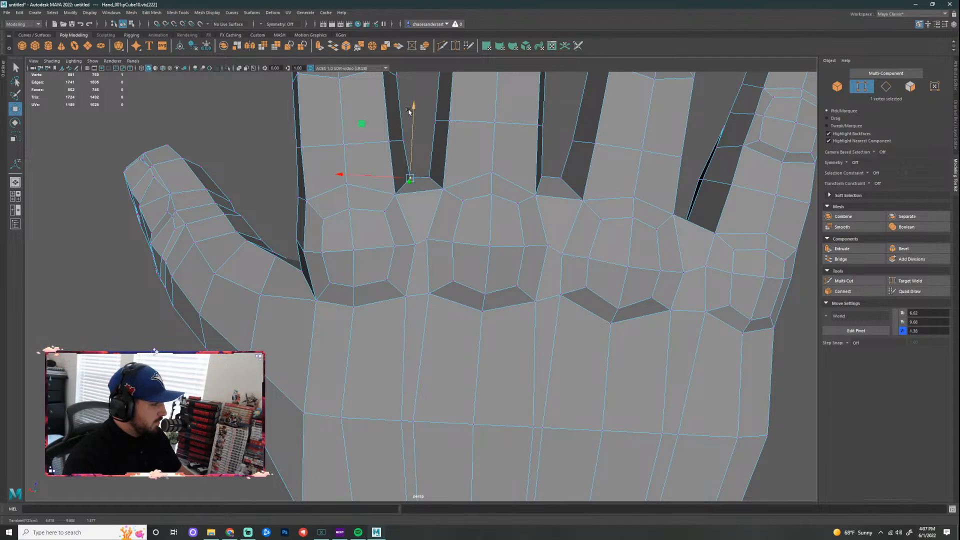
Step: Move the web edges between the index and middle fingers and between the middle and ring fingers slightly toward the fingertips
{"action": "right_click_drag", "start_coordinate": [422, 192], "coordinate": [424, 163]}
{"action": "left_click", "coordinate": [421, 177]}
{"action": "left_click_drag", "start_coordinate": [423, 113], "coordinate": [421, 107]}
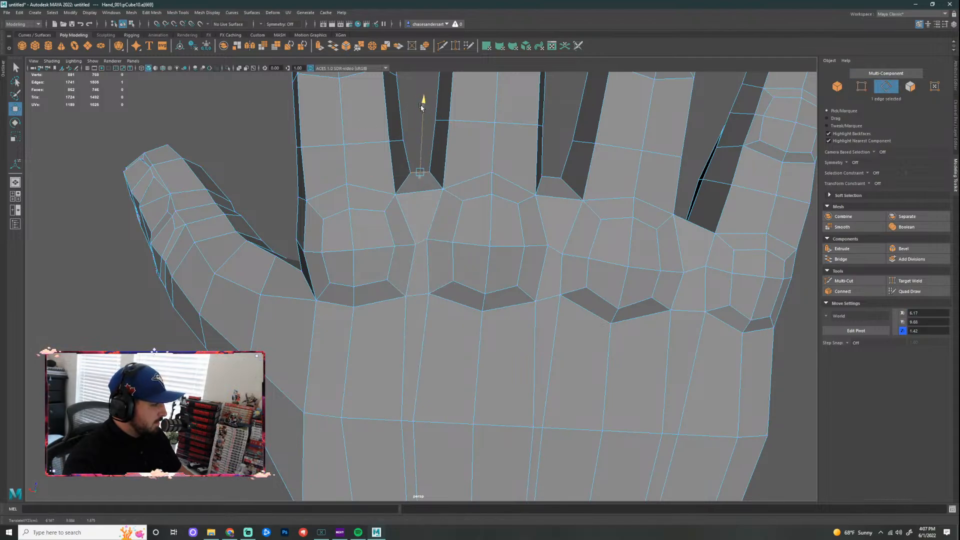
{"action": "left_click", "coordinate": [554, 141]}
{"action": "left_click", "coordinate": [554, 174]}
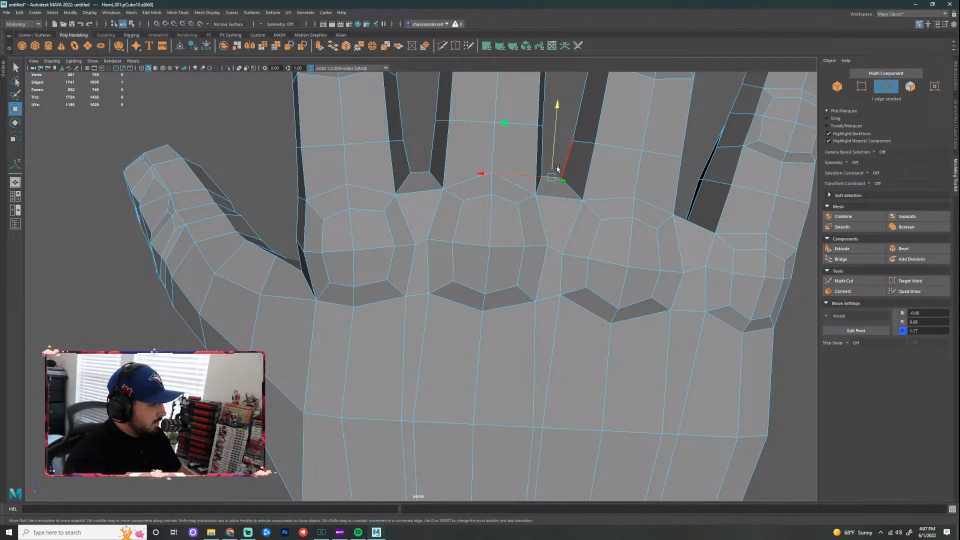
{"action": "left_click_drag", "start_coordinate": [557, 115], "coordinate": [556, 114]}
Step: Push the web edge between the ring and little fingers toward the fingertips and nudge it sideways toward the little finger
{"action": "scroll", "coordinate": [600, 165], "scroll_direction": "down", "scroll_amount": 1}
{"action": "middle_click_drag", "start_coordinate": [606, 161], "coordinate": [429, 146], "text": "alt"}
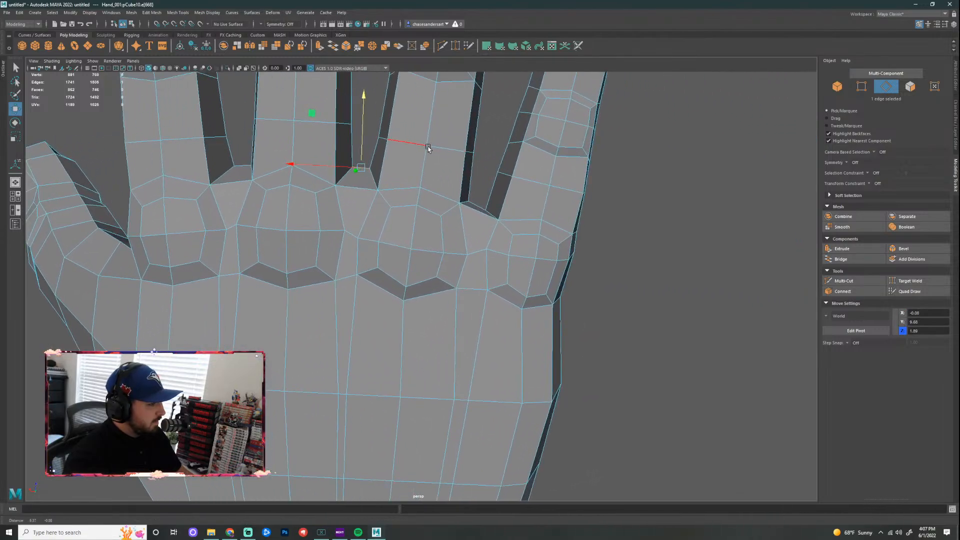
{"action": "left_click", "coordinate": [479, 206]}
{"action": "left_click_drag", "start_coordinate": [481, 144], "coordinate": [485, 133]}
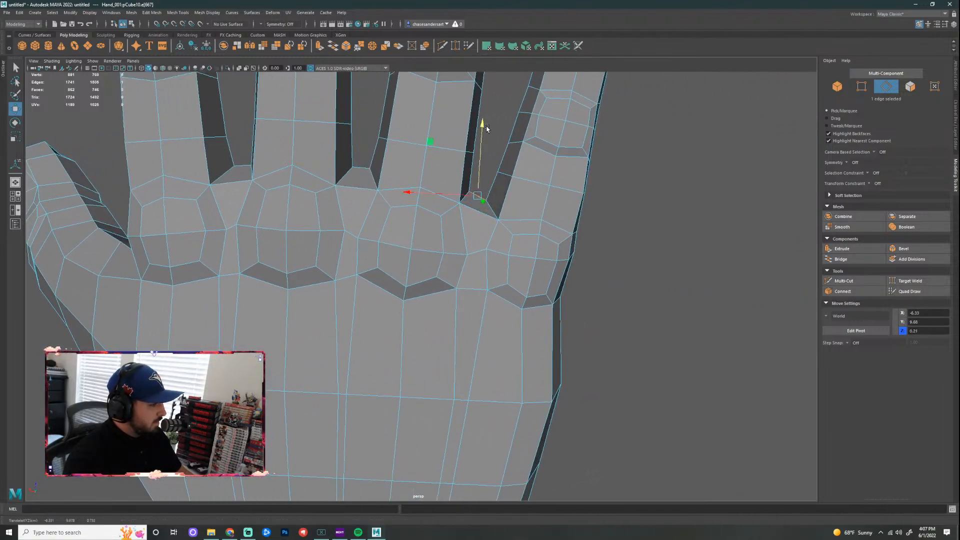
{"action": "left_click_drag", "start_coordinate": [414, 191], "coordinate": [411, 194]}
{"action": "key", "text": "e"}
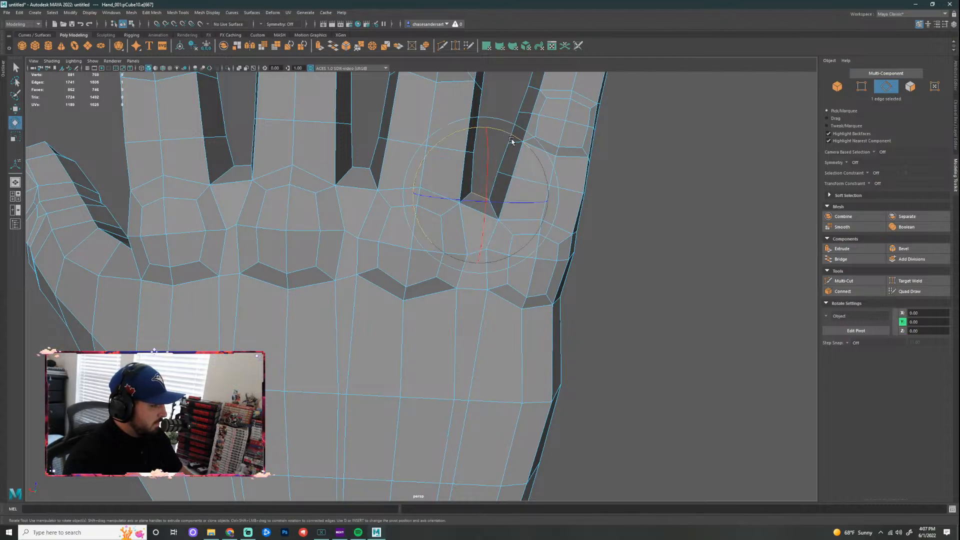
{"action": "left_click", "coordinate": [676, 261]}
Step: Preview the whole hand smoothed and inspect its palm, back and open wrist end
{"action": "scroll", "coordinate": [606, 283], "scroll_direction": "down", "scroll_amount": 6}
{"action": "left_click_drag", "start_coordinate": [559, 302], "coordinate": [721, 188], "text": "alt"}
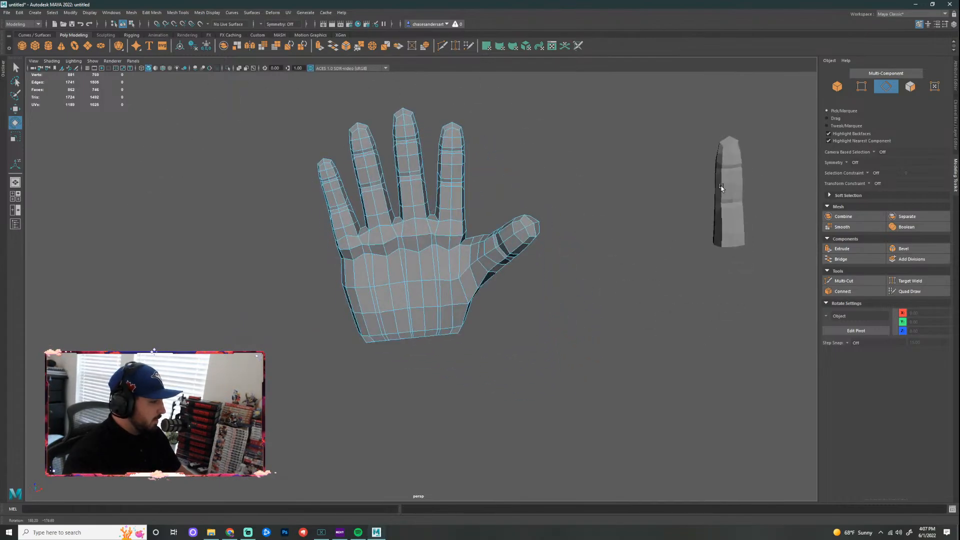
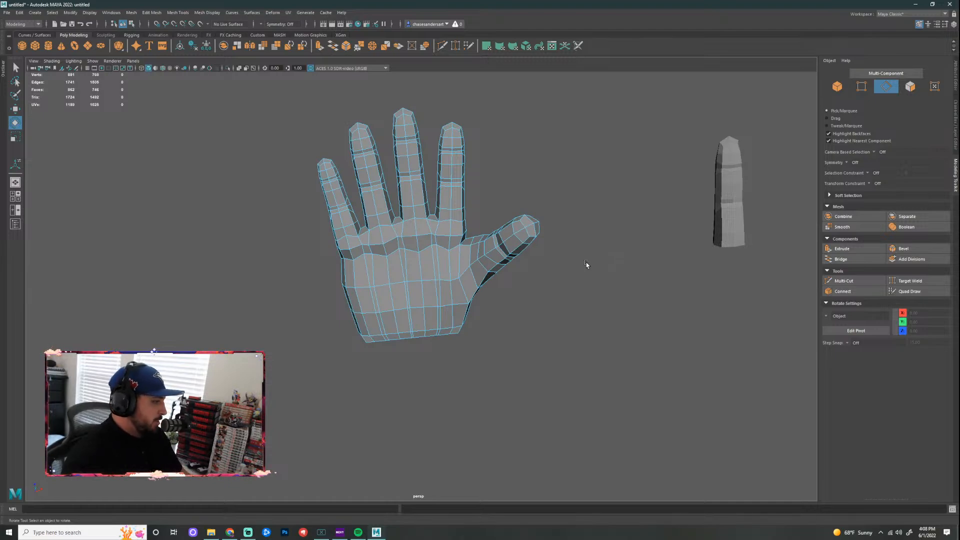
{"action": "scroll", "coordinate": [592, 263], "scroll_direction": "up", "scroll_amount": 3}
{"action": "right_click_drag", "start_coordinate": [455, 245], "coordinate": [488, 262]}
{"action": "key", "text": "3"}
{"action": "left_click", "coordinate": [585, 171]}
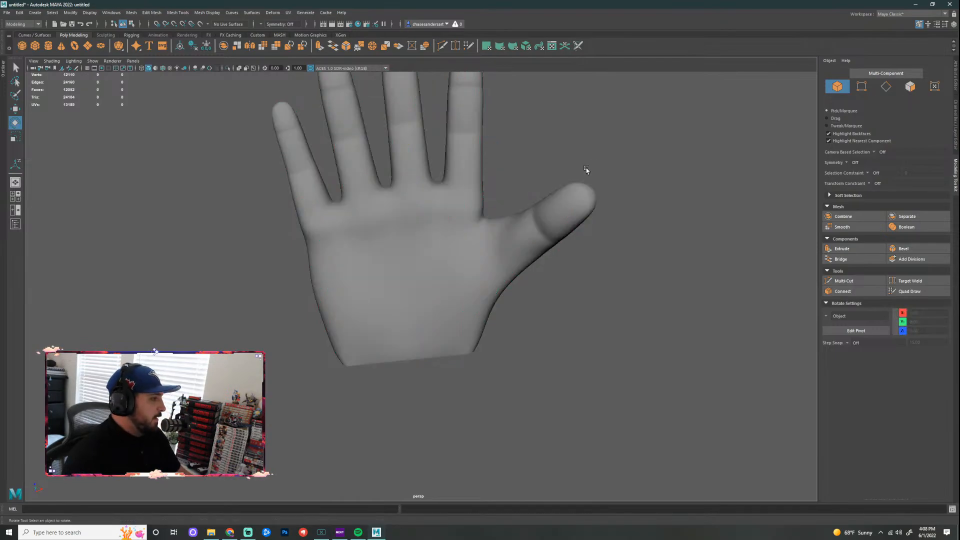
{"action": "left_click_drag", "start_coordinate": [588, 171], "coordinate": [499, 219], "text": "alt"}
{"action": "left_click", "coordinate": [445, 321]}
{"action": "scroll", "coordinate": [429, 266], "scroll_direction": "up", "scroll_amount": 5}
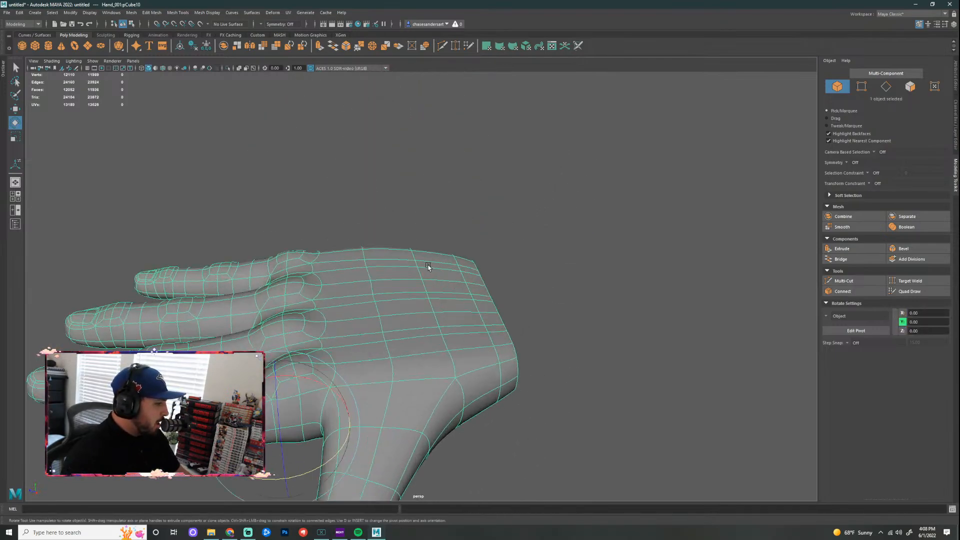
{"action": "left_click_drag", "start_coordinate": [380, 252], "coordinate": [478, 201], "text": "alt"}
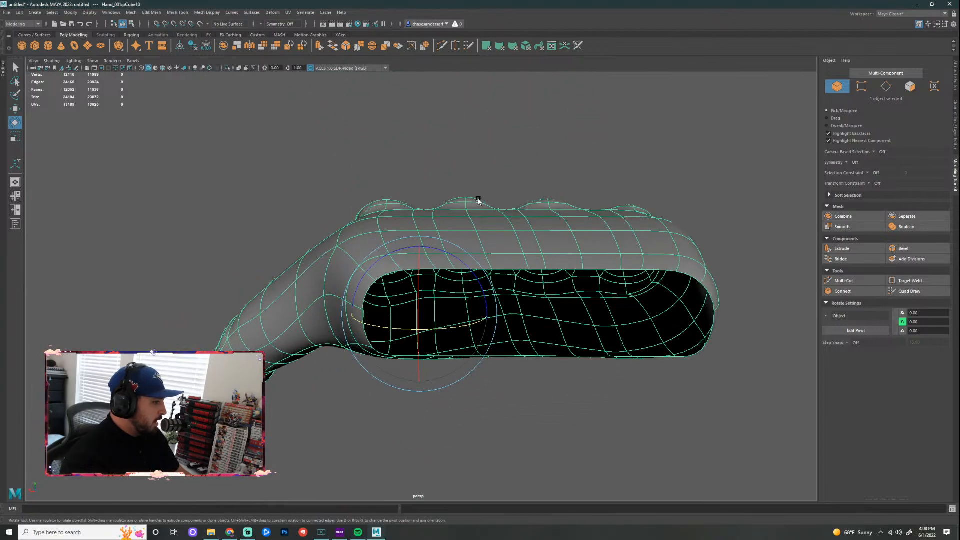
Step: Slightly raise individual vertices across the back of the hand near the wrist, one for each finger line
{"action": "right_click_drag", "start_coordinate": [504, 229], "coordinate": [499, 215]}
{"action": "left_click", "coordinate": [500, 218]}
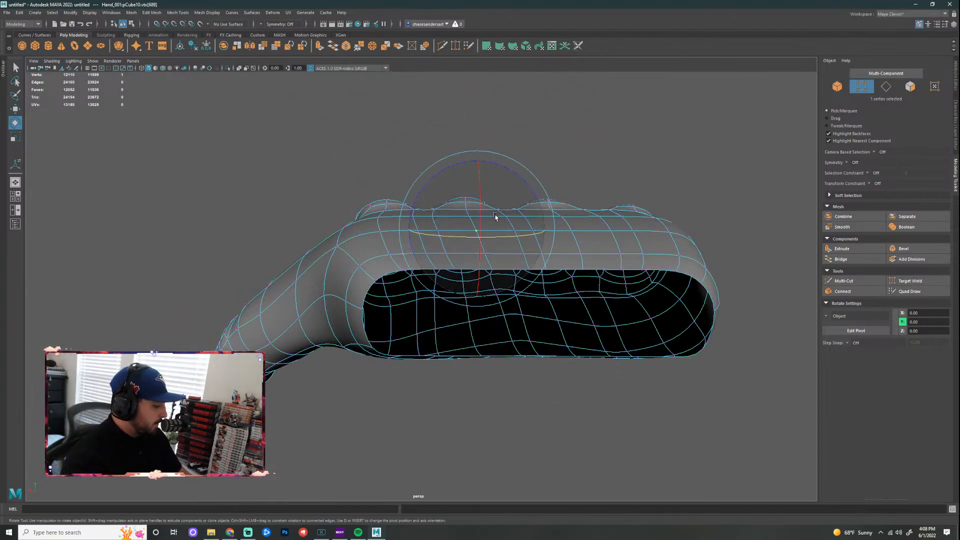
{"action": "key", "text": "w"}
{"action": "left_click_drag", "start_coordinate": [476, 165], "coordinate": [478, 166]}
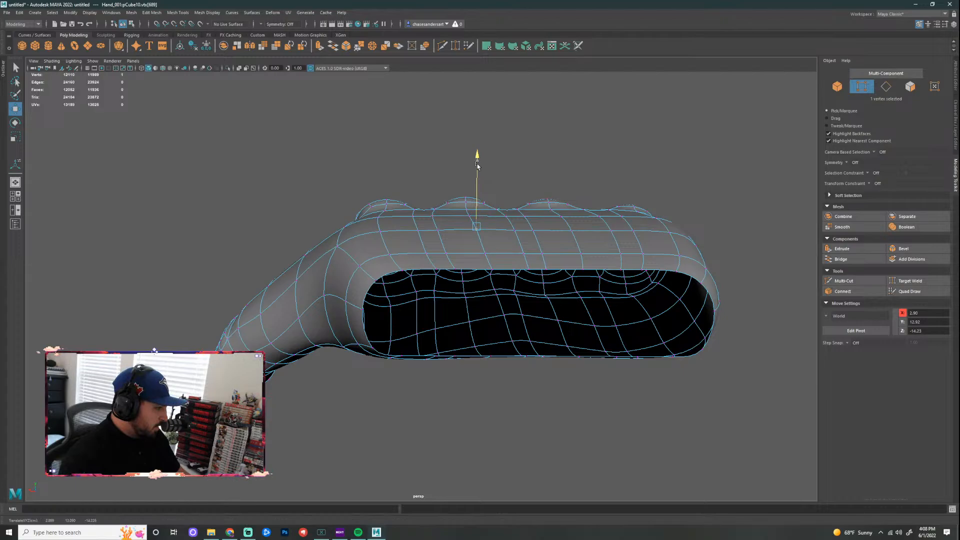
{"action": "left_click", "coordinate": [514, 229]}
{"action": "left_click", "coordinate": [540, 230]}
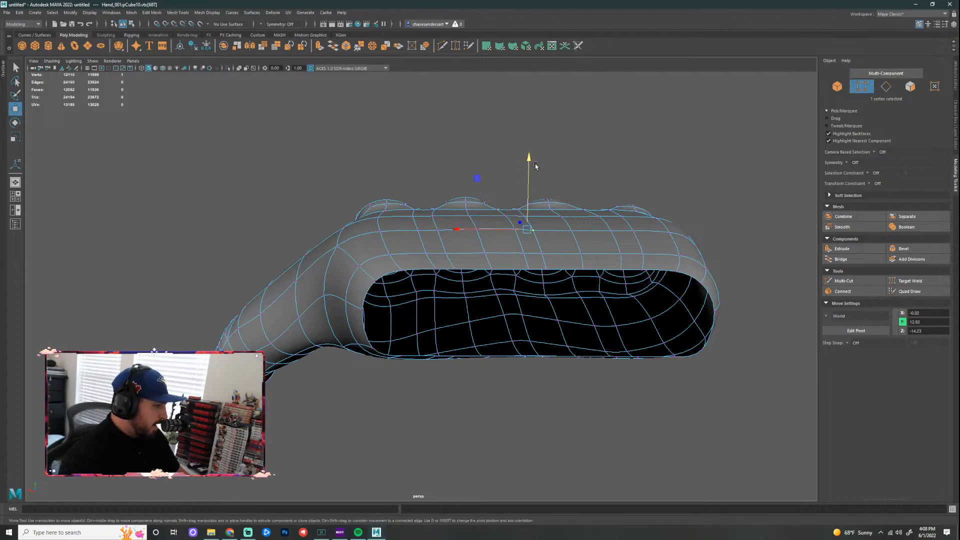
{"action": "left_click", "coordinate": [573, 230]}
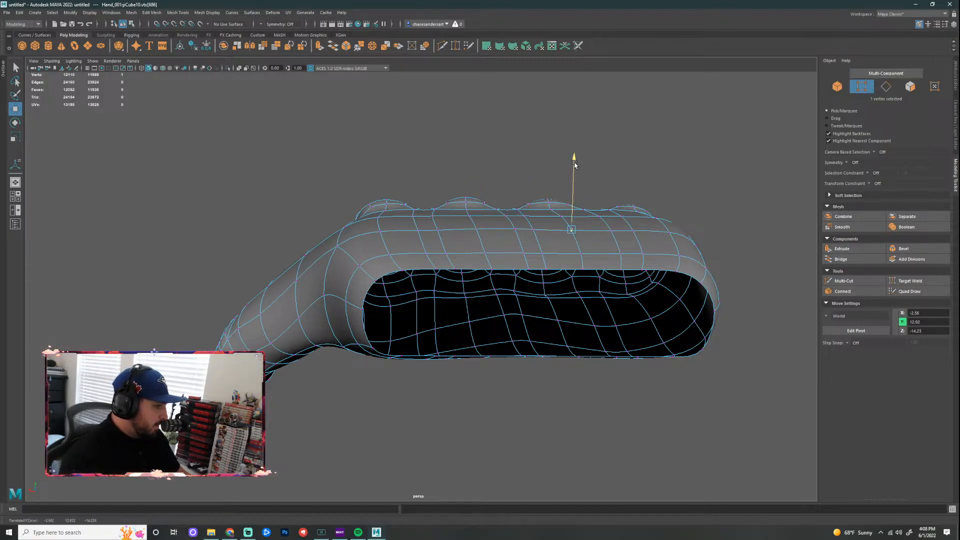
{"action": "left_click", "coordinate": [616, 228]}
{"action": "left_click_drag", "start_coordinate": [619, 165], "coordinate": [640, 170]}
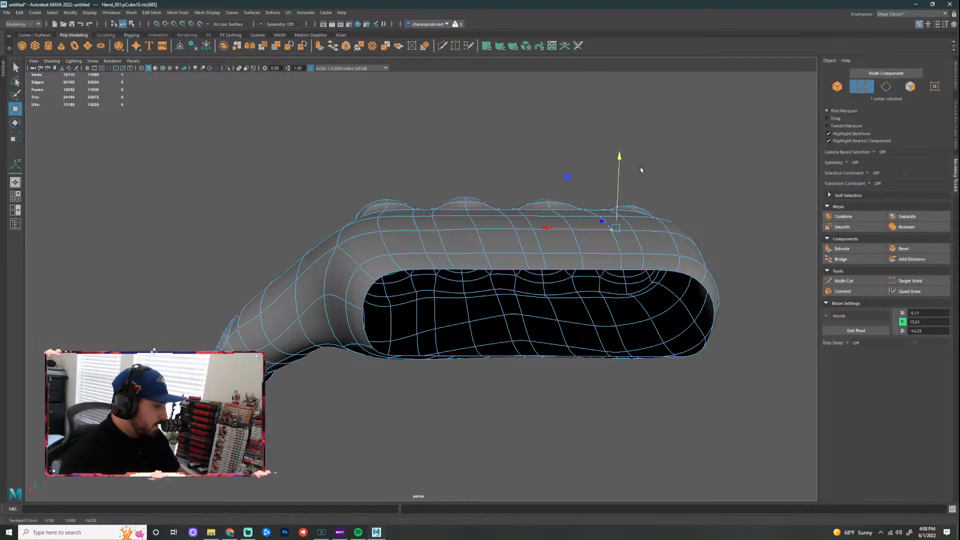
Step: Compare the back of the hand with and without smooth preview, checking it from the thumb side
{"action": "key", "text": "1"}
{"action": "scroll", "coordinate": [666, 200], "scroll_direction": "up", "scroll_amount": 3}
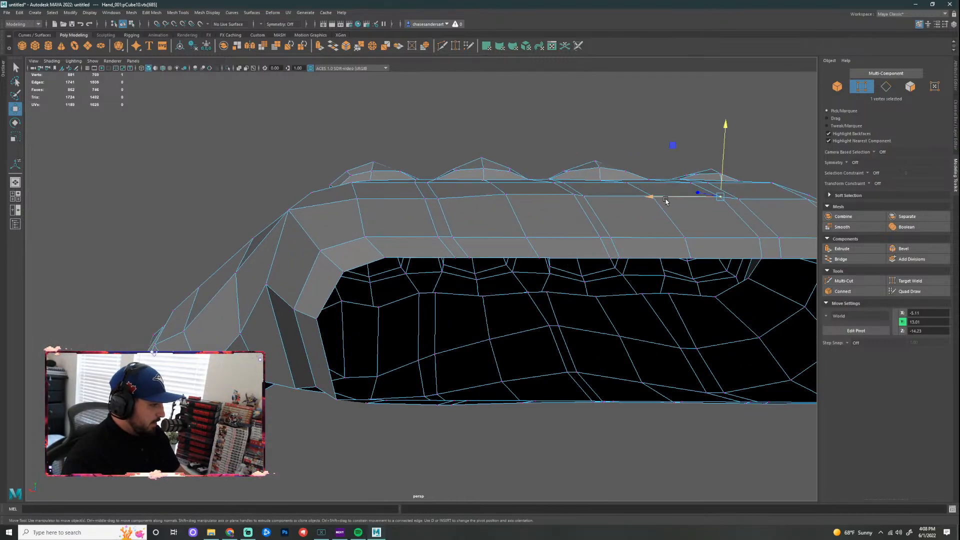
{"action": "left_click_drag", "start_coordinate": [666, 200], "coordinate": [575, 198], "text": "alt"}
{"action": "left_click_drag", "start_coordinate": [621, 211], "coordinate": [676, 208], "text": "alt"}
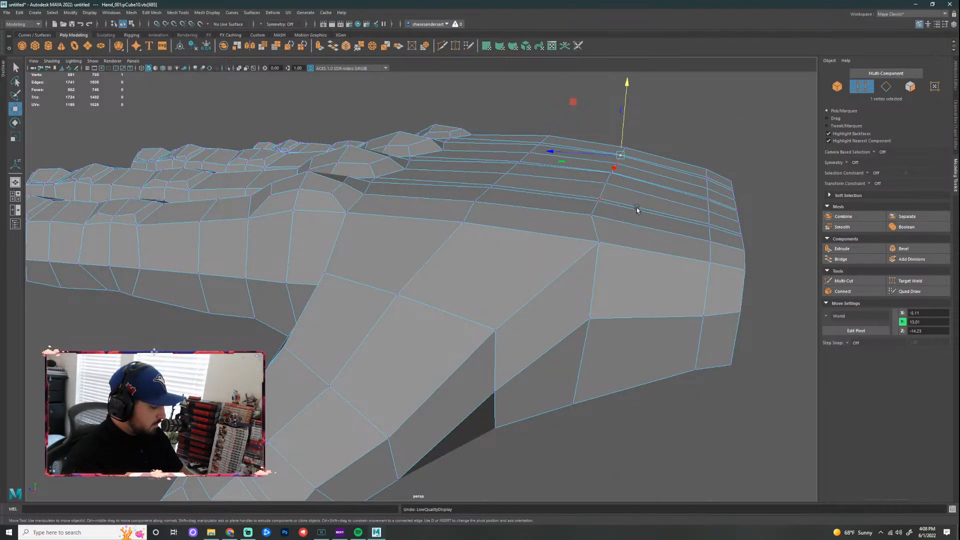
{"action": "key", "text": "3"}
{"action": "right_click_drag", "start_coordinate": [593, 202], "coordinate": [549, 202]}
{"action": "scroll", "coordinate": [525, 190], "scroll_direction": "down", "scroll_amount": 1}
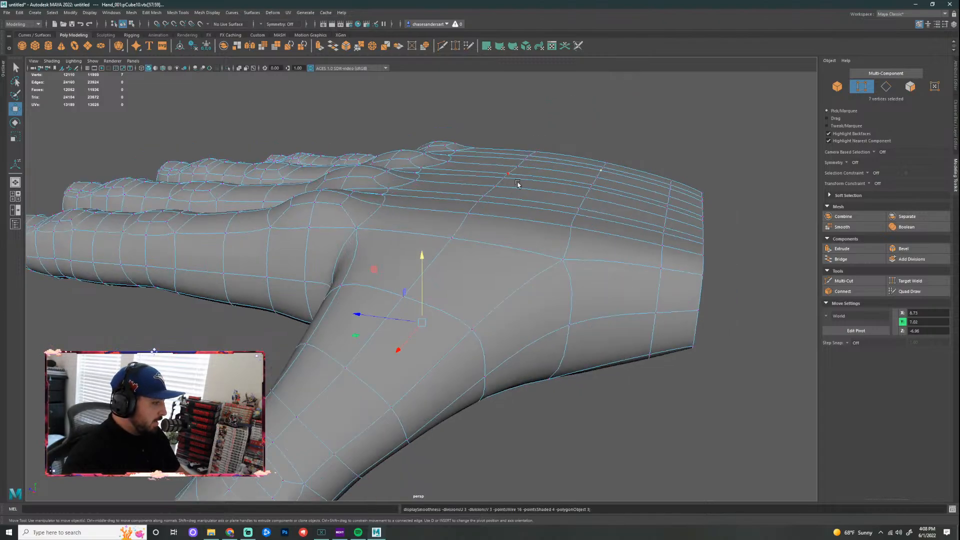
{"action": "scroll", "coordinate": [517, 184], "scroll_direction": "down", "scroll_amount": 1}
{"action": "left_click_drag", "start_coordinate": [517, 184], "coordinate": [534, 210], "text": "alt"}
Step: Raise the top vertex of the middle finger's knuckle
{"action": "left_click", "coordinate": [374, 177]}
{"action": "left_click_drag", "start_coordinate": [433, 175], "coordinate": [421, 154], "text": "alt"}
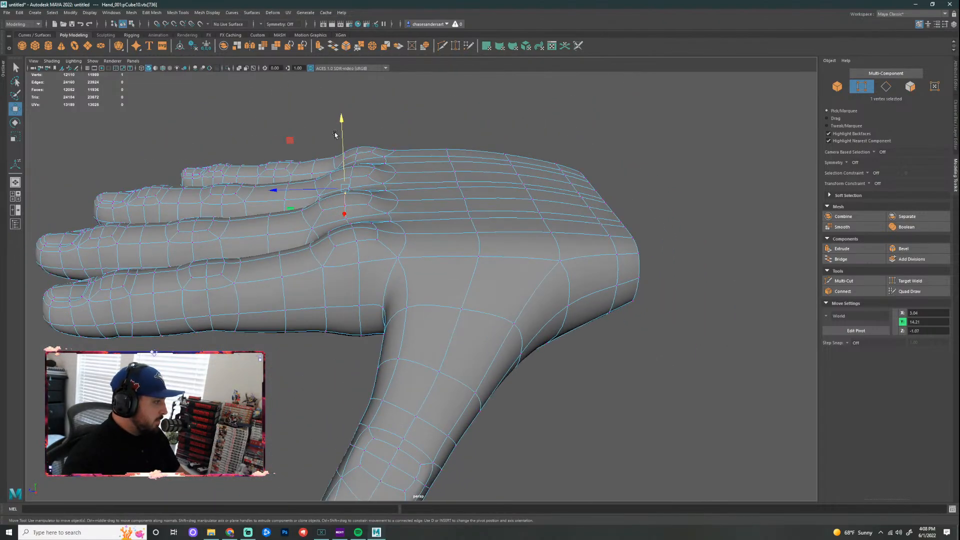
{"action": "left_click_drag", "start_coordinate": [335, 134], "coordinate": [392, 110]}
Step: Raise the vertices running from the middle knuckle back toward the wrist to form a tendon ridge
{"action": "left_click", "coordinate": [374, 195]}
{"action": "left_click", "coordinate": [397, 204]}
{"action": "left_click", "coordinate": [462, 198]}
{"action": "left_click_drag", "start_coordinate": [469, 135], "coordinate": [467, 122]}
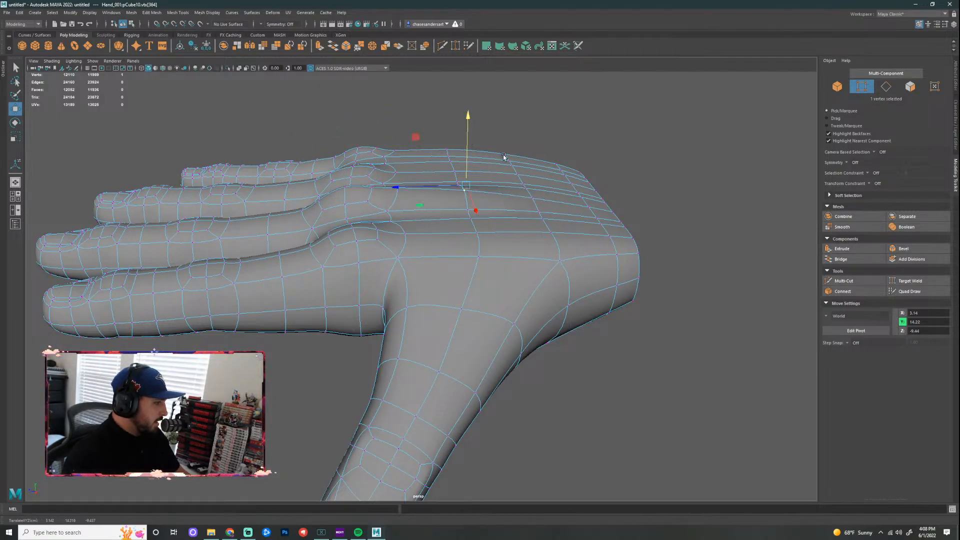
{"action": "left_click", "coordinate": [533, 192]}
{"action": "left_click_drag", "start_coordinate": [536, 129], "coordinate": [540, 118]}
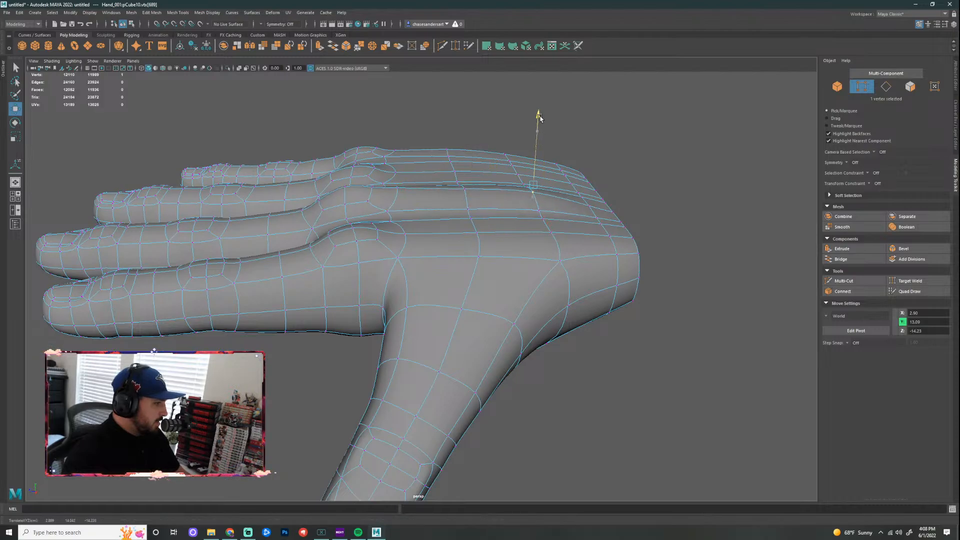
Step: Turn off the smooth preview and undo the vertex moves that formed the ridge behind the middle knuckle
{"action": "scroll", "coordinate": [671, 144], "scroll_direction": "down", "scroll_amount": 2}
{"action": "left_click_drag", "start_coordinate": [670, 144], "coordinate": [611, 218], "text": "alt"}
{"action": "key", "text": "1"}
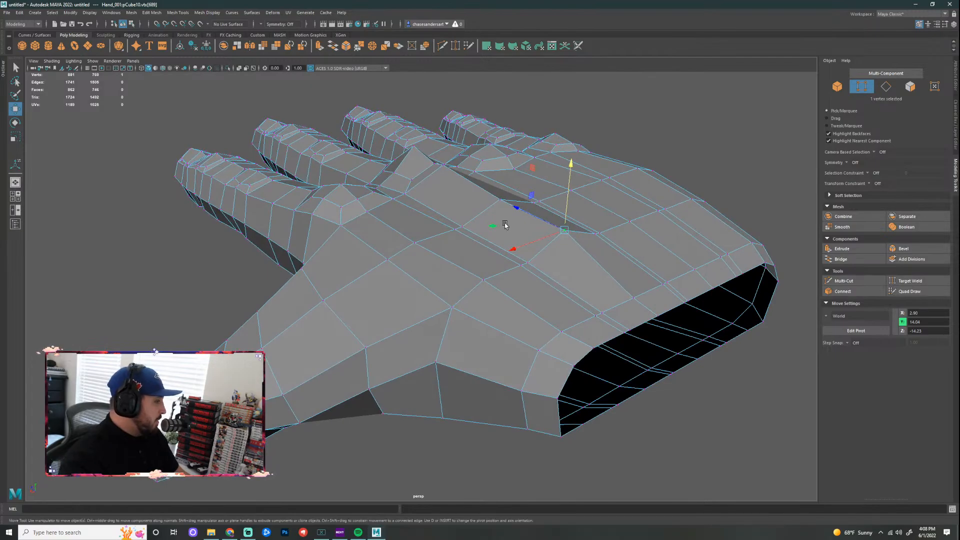
{"action": "key", "text": "ctrl+z"}
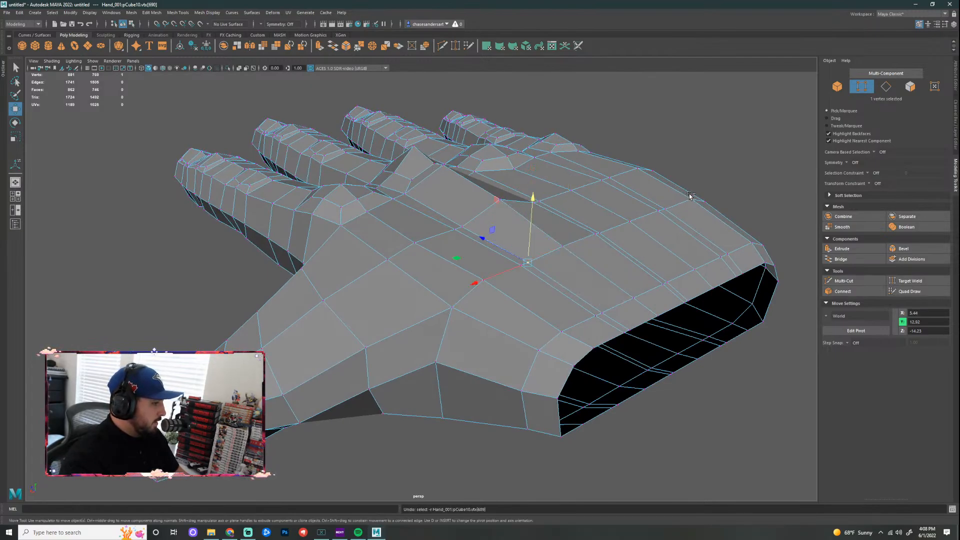
{"action": "key", "text": "ctrl+z"}
{"action": "key", "text": "ctrl+z"}
{"action": "key", "text": "ctrl+z"}
{"action": "key", "text": "ctrl+z"}
{"action": "key", "text": "ctrl+z"}
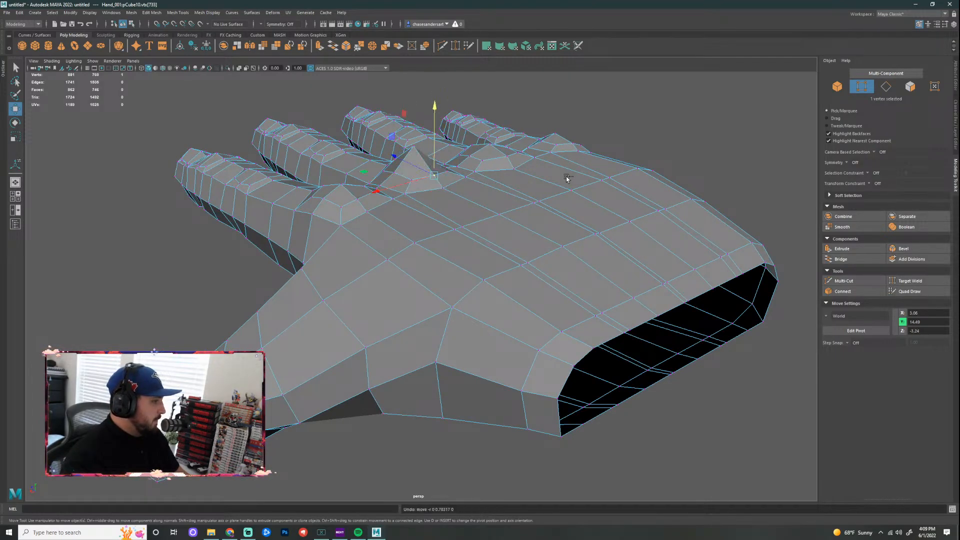
Step: Undo the remaining ridge moves and, with smooth preview on, raise the vertices running from the middle knuckle back toward the wrist
{"action": "key", "text": "ctrl+z"}
{"action": "key", "text": "ctrl+z"}
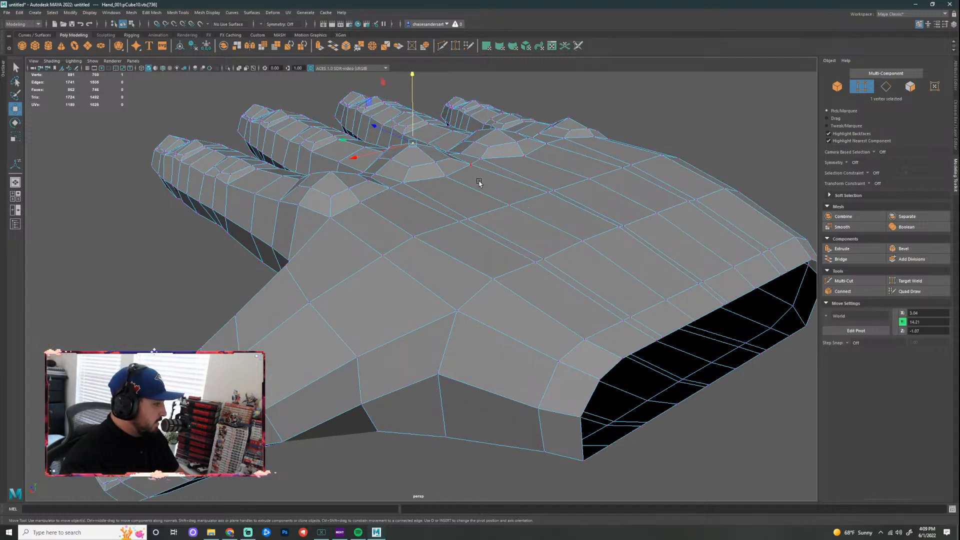
{"action": "key", "text": "3"}
{"action": "left_click", "coordinate": [454, 180]}
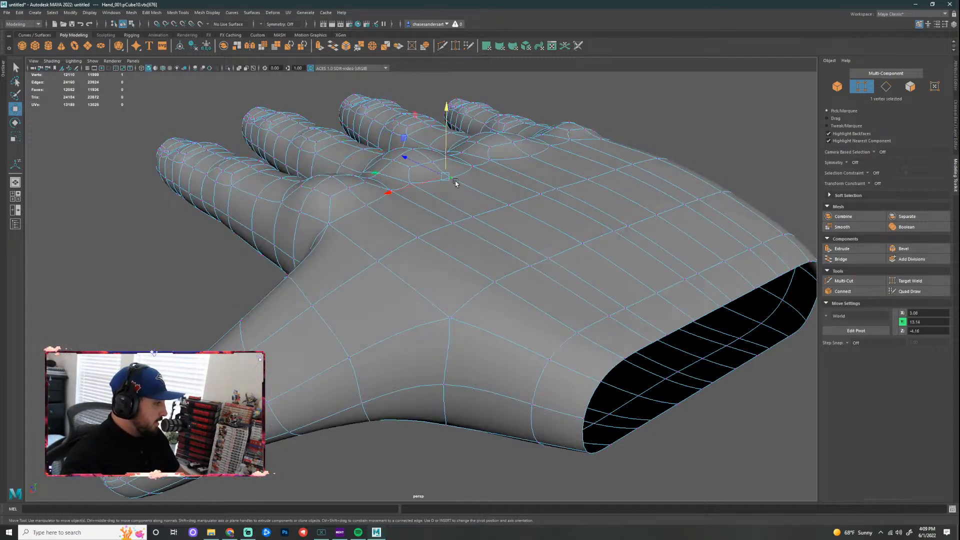
{"action": "left_click", "coordinate": [509, 205]}
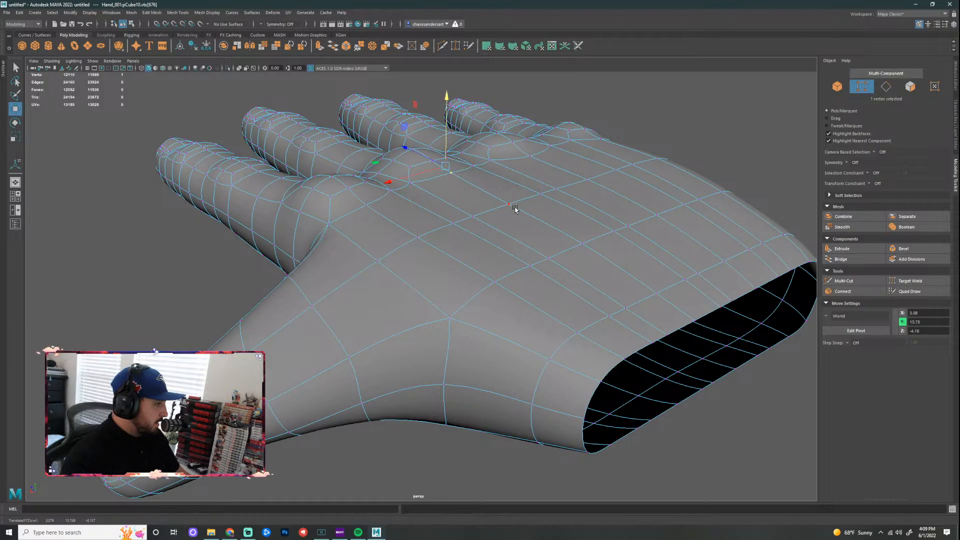
{"action": "left_click", "coordinate": [583, 234]}
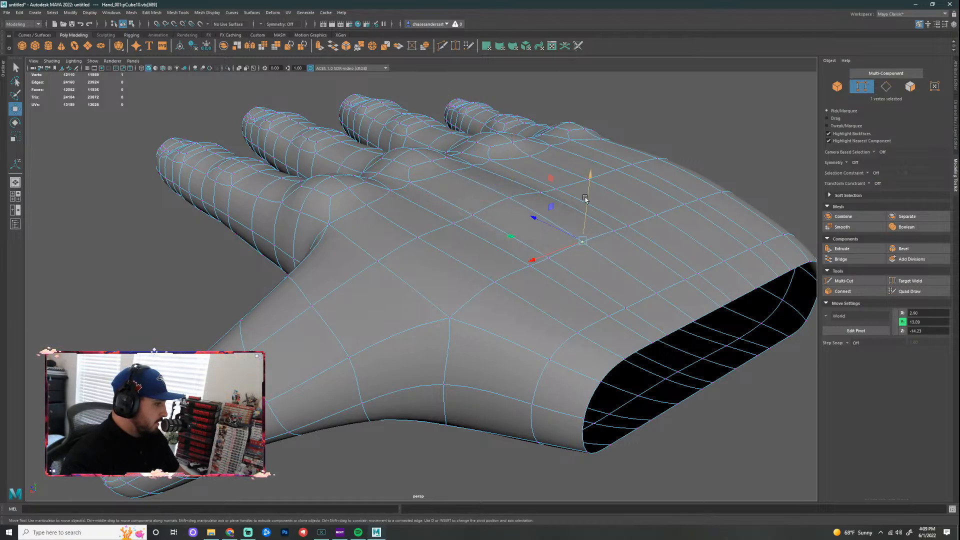
{"action": "left_click_drag", "start_coordinate": [588, 172], "coordinate": [566, 175]}
Step: Raise the three vertices behind the ring finger's knuckle to form its tendon ridge
{"action": "left_click", "coordinate": [498, 260]}
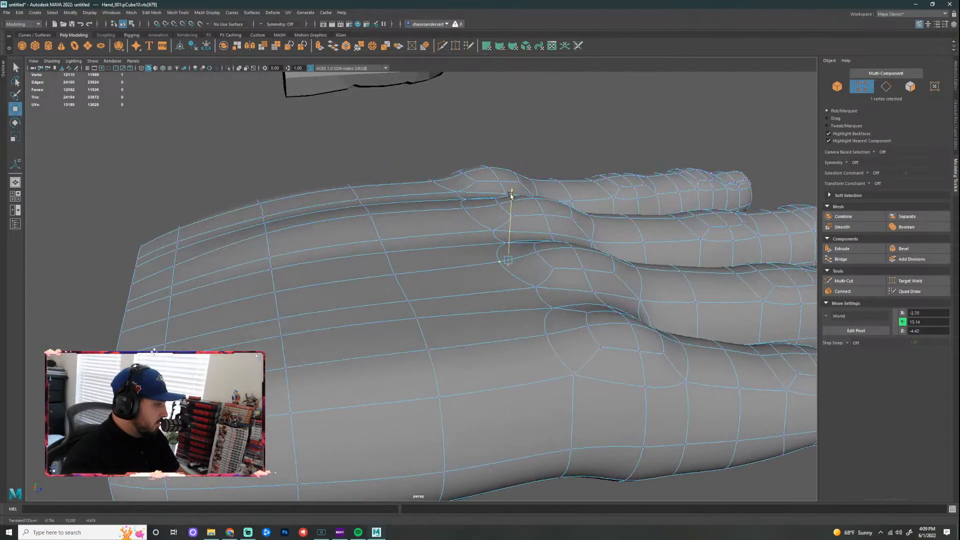
{"action": "left_click", "coordinate": [397, 274]}
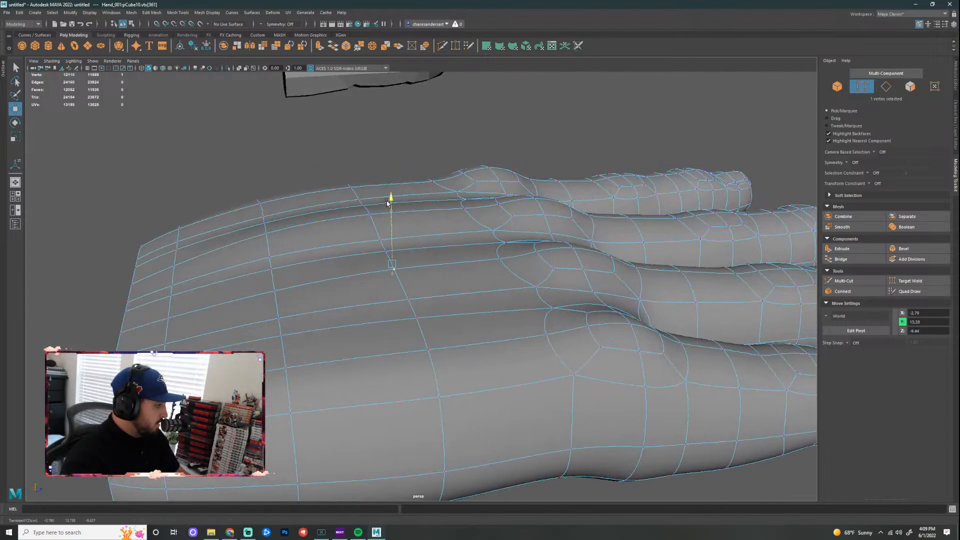
{"action": "left_click", "coordinate": [280, 288]}
{"action": "left_click_drag", "start_coordinate": [268, 224], "coordinate": [267, 217]}
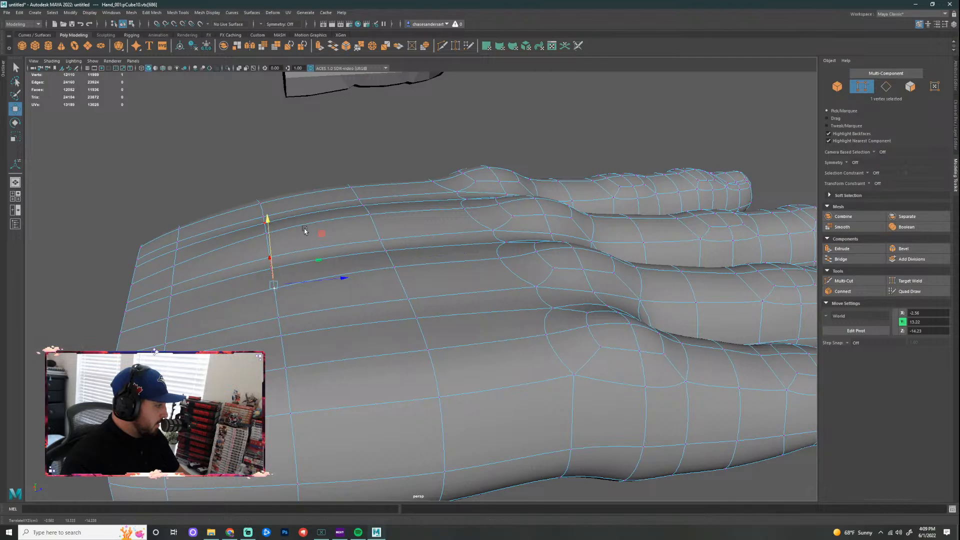
Step: Raise the vertices running from the little finger's knuckle back toward the wrist as a tendon ridge
{"action": "middle_click_drag", "start_coordinate": [496, 277], "coordinate": [438, 180], "text": "alt"}
{"action": "left_click", "coordinate": [491, 220]}
{"action": "left_click_drag", "start_coordinate": [511, 150], "coordinate": [511, 146]}
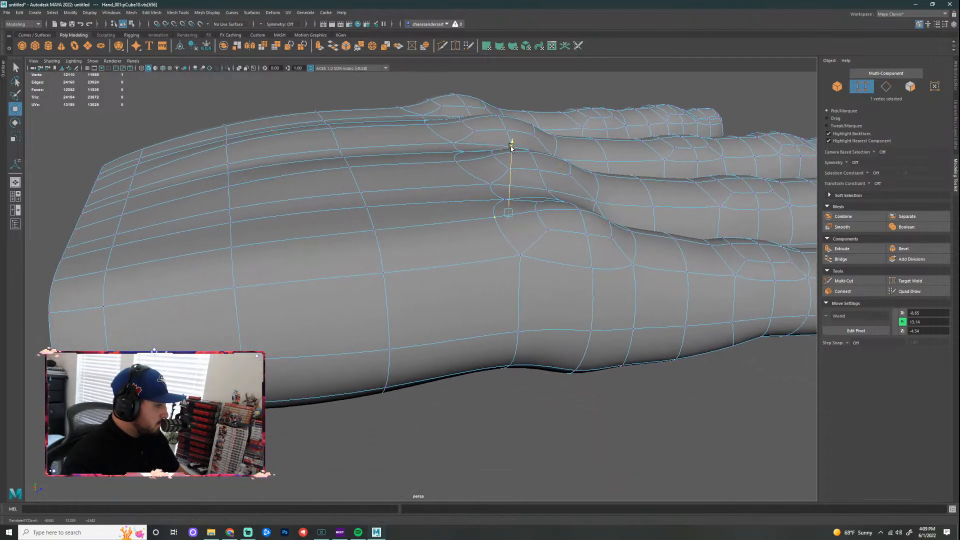
{"action": "left_click", "coordinate": [383, 245]}
{"action": "left_click_drag", "start_coordinate": [376, 165], "coordinate": [374, 151]}
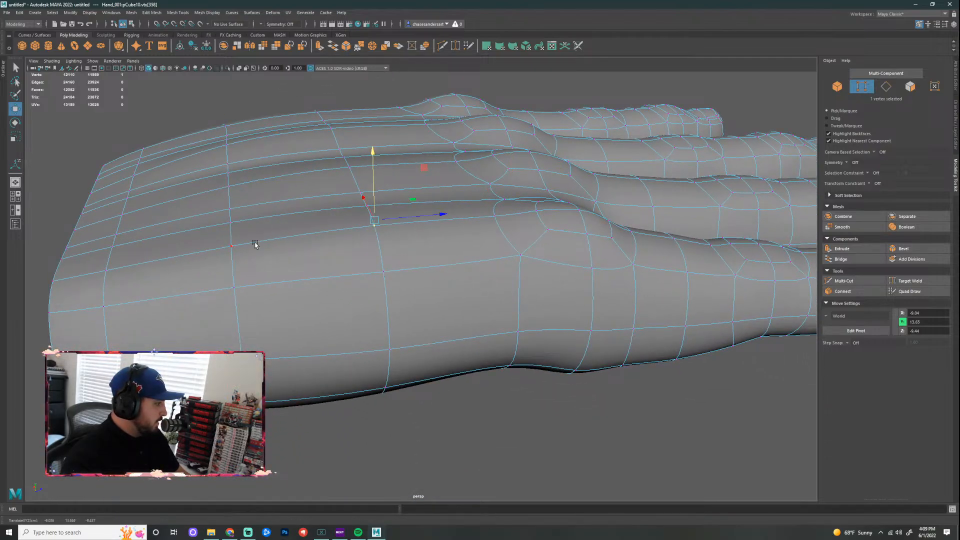
{"action": "left_click", "coordinate": [255, 242]}
{"action": "left_click_drag", "start_coordinate": [223, 180], "coordinate": [222, 170]}
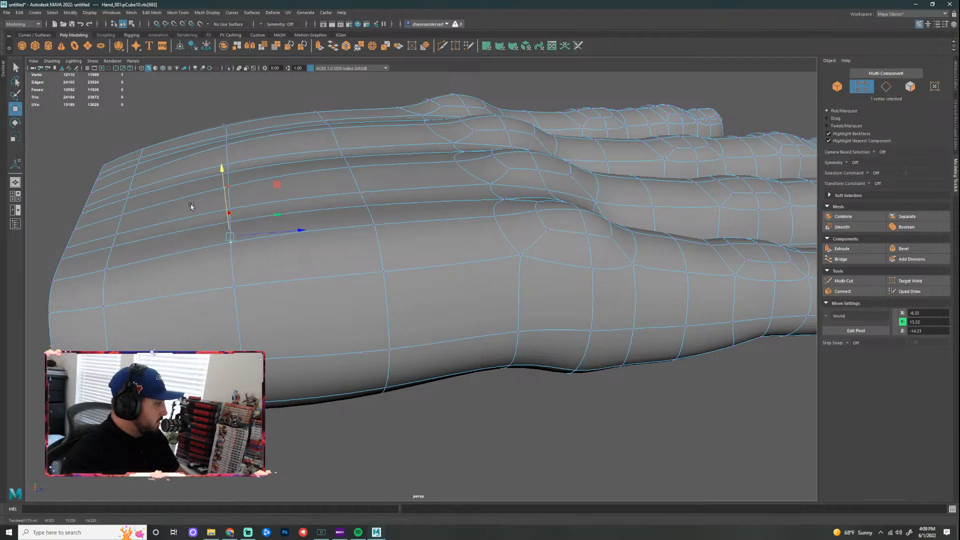
{"action": "left_click", "coordinate": [110, 271]}
{"action": "left_click", "coordinate": [80, 214]}
Step: Raise the two vertices behind the index finger's knuckle and shift them slightly sideways to shape its tendon ridge
{"action": "left_click_drag", "start_coordinate": [160, 215], "coordinate": [465, 253], "text": "alt"}
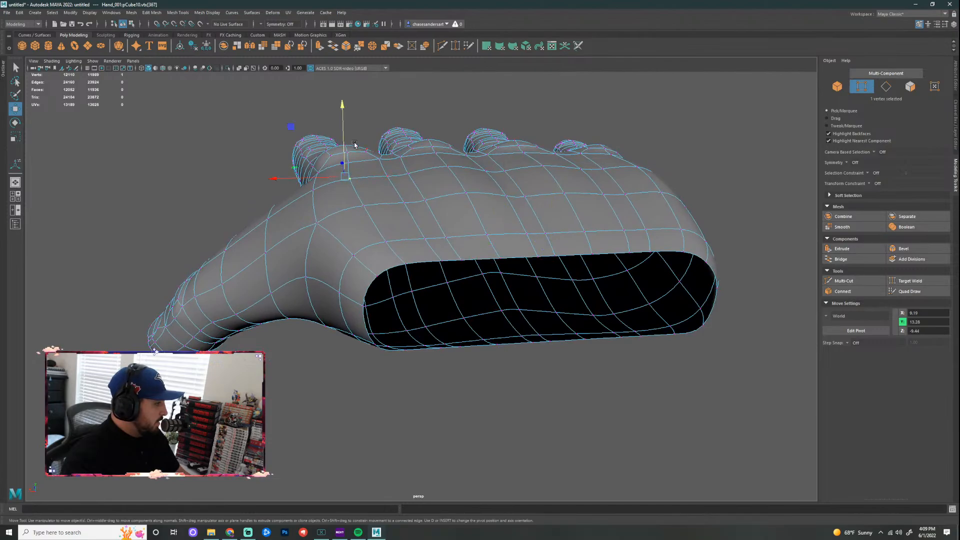
{"action": "left_click", "coordinate": [347, 175]}
{"action": "left_click_drag", "start_coordinate": [342, 100], "coordinate": [270, 240]}
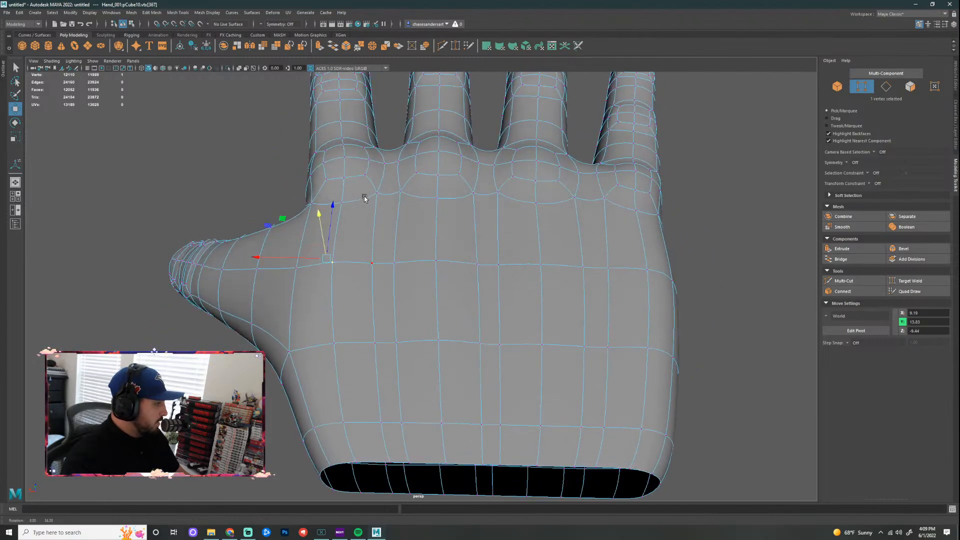
{"action": "left_click", "coordinate": [260, 258]}
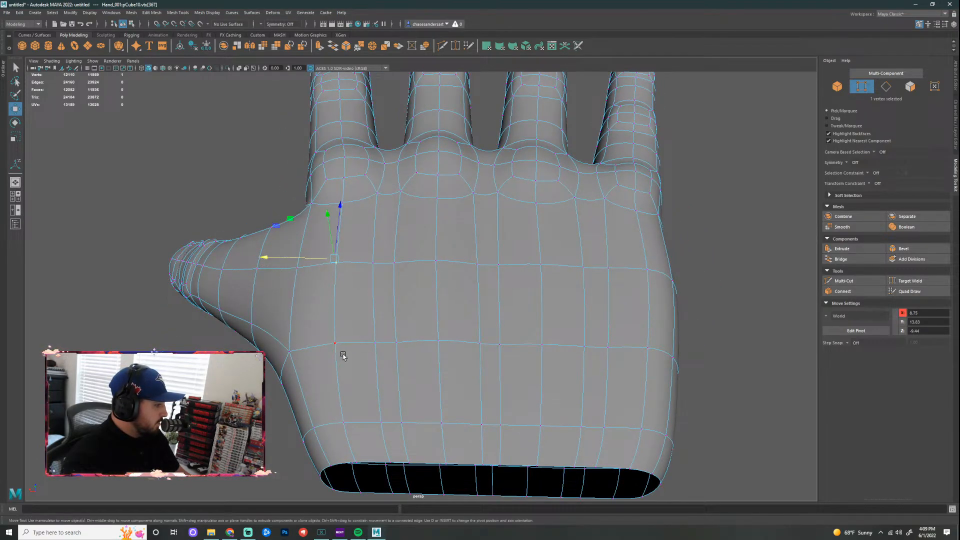
{"action": "left_click", "coordinate": [339, 343]}
{"action": "left_click_drag", "start_coordinate": [280, 340], "coordinate": [281, 339]}
{"action": "left_click_drag", "start_coordinate": [281, 340], "coordinate": [474, 164], "text": "alt"}
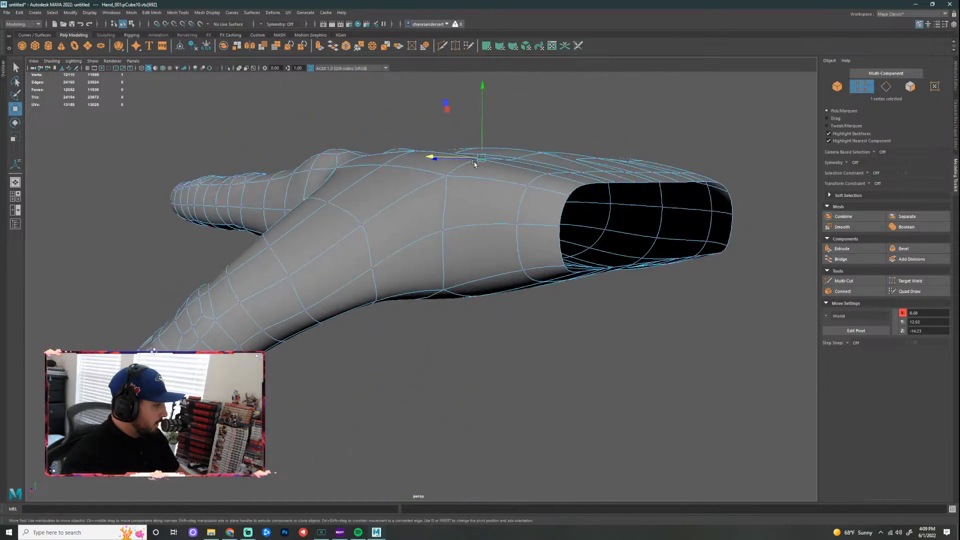
{"action": "left_click_drag", "start_coordinate": [484, 92], "coordinate": [484, 85]}
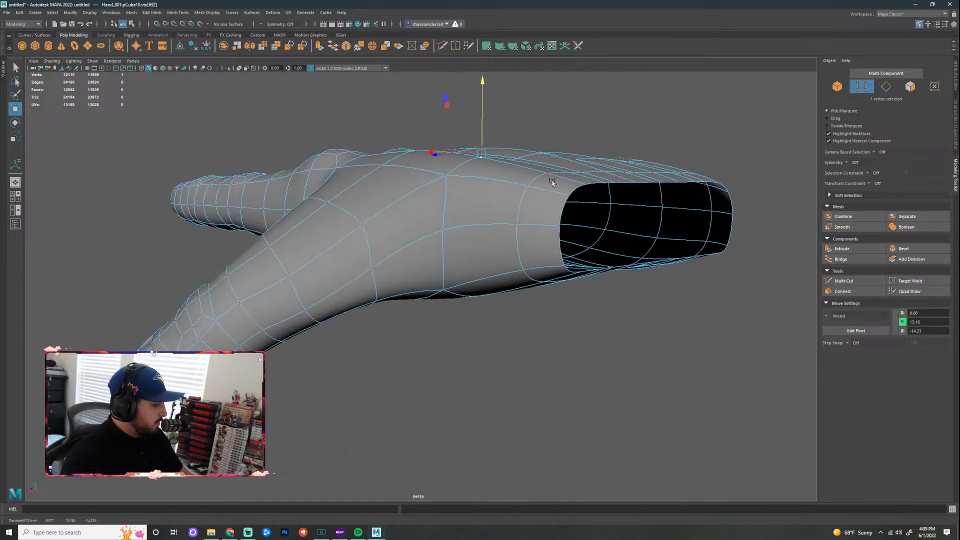
Step: Turn off the smooth preview and shift the vertex behind the little finger's knuckle sideways toward the thumb side
{"action": "key", "text": "1"}
{"action": "left_click_drag", "start_coordinate": [552, 182], "coordinate": [600, 176], "text": "alt"}
{"action": "left_click", "coordinate": [603, 291]}
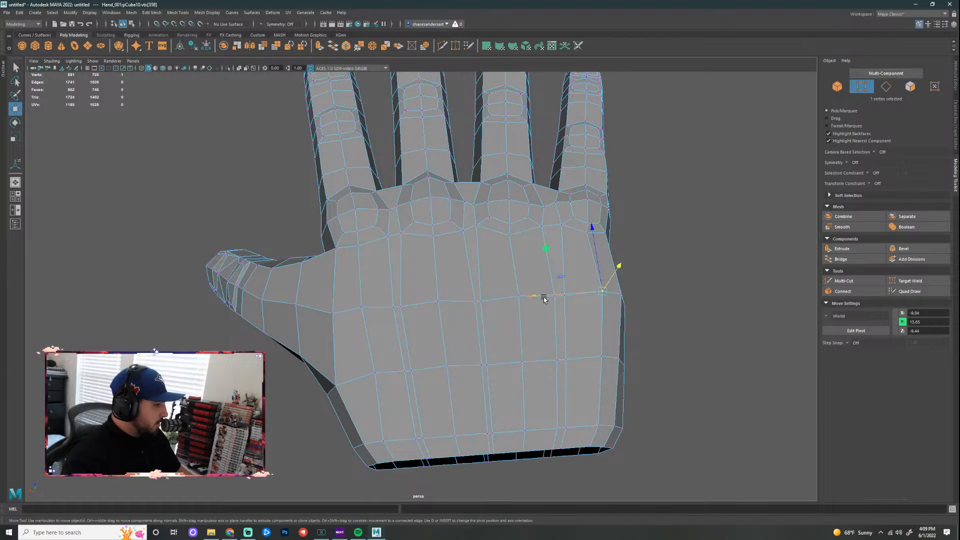
{"action": "left_click_drag", "start_coordinate": [544, 299], "coordinate": [536, 298]}
{"action": "left_click", "coordinate": [688, 287]}
Step: Examine the smoothed hand in object mode from several angles to check the new tendon ridges
{"action": "scroll", "coordinate": [688, 287], "scroll_direction": "down", "scroll_amount": 2}
{"action": "left_click_drag", "start_coordinate": [688, 287], "coordinate": [501, 241], "text": "alt"}
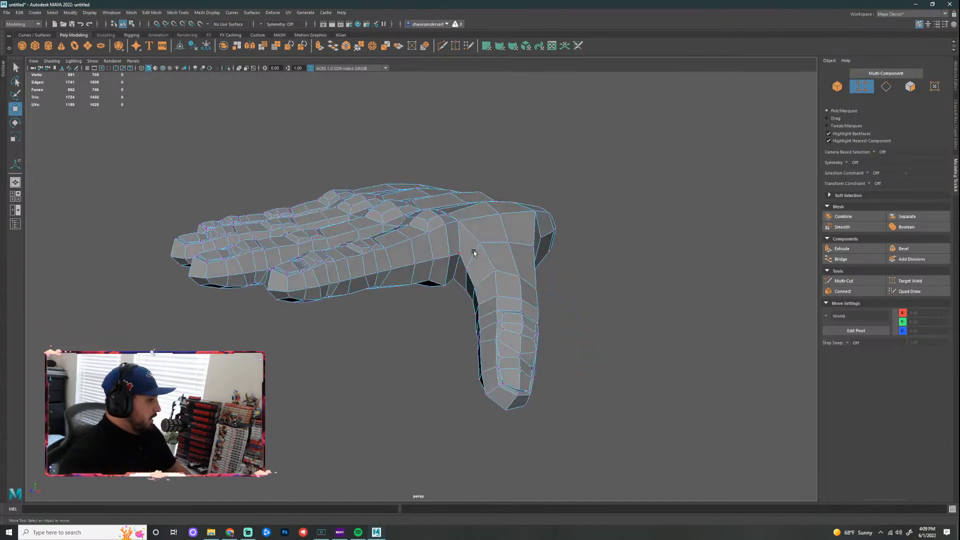
{"action": "left_click", "coordinate": [505, 241]}
{"action": "key", "text": "3"}
{"action": "right_click_drag", "start_coordinate": [454, 215], "coordinate": [487, 203]}
{"action": "left_click", "coordinate": [596, 215]}
{"action": "left_click_drag", "start_coordinate": [597, 214], "coordinate": [552, 272], "text": "alt"}
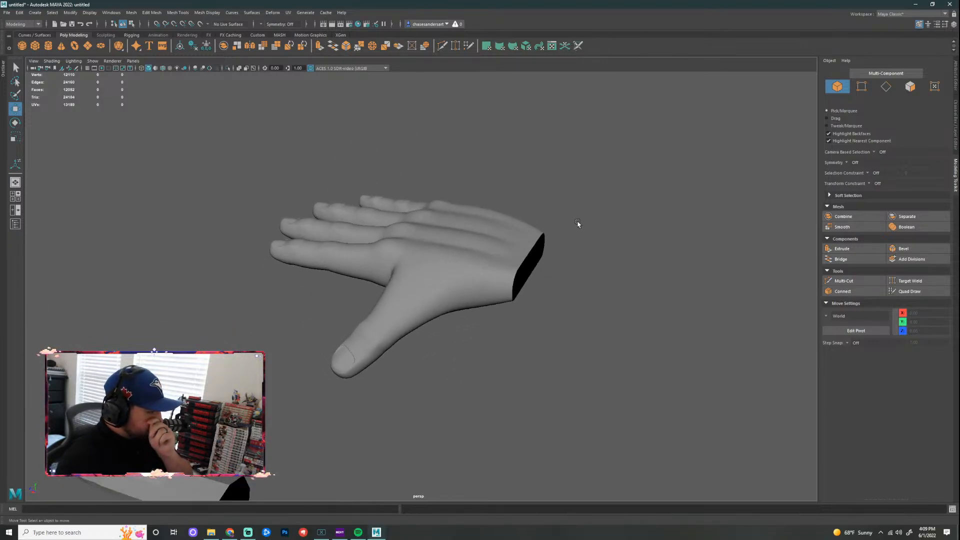
{"action": "left_click_drag", "start_coordinate": [608, 221], "coordinate": [535, 246], "text": "alt"}
Step: Return the hand to its unsmoothed vertex view and move a vertex of the thumb web along the hand's length
{"action": "left_click", "coordinate": [360, 292]}
{"action": "scroll", "coordinate": [359, 292], "scroll_direction": "up", "scroll_amount": 2}
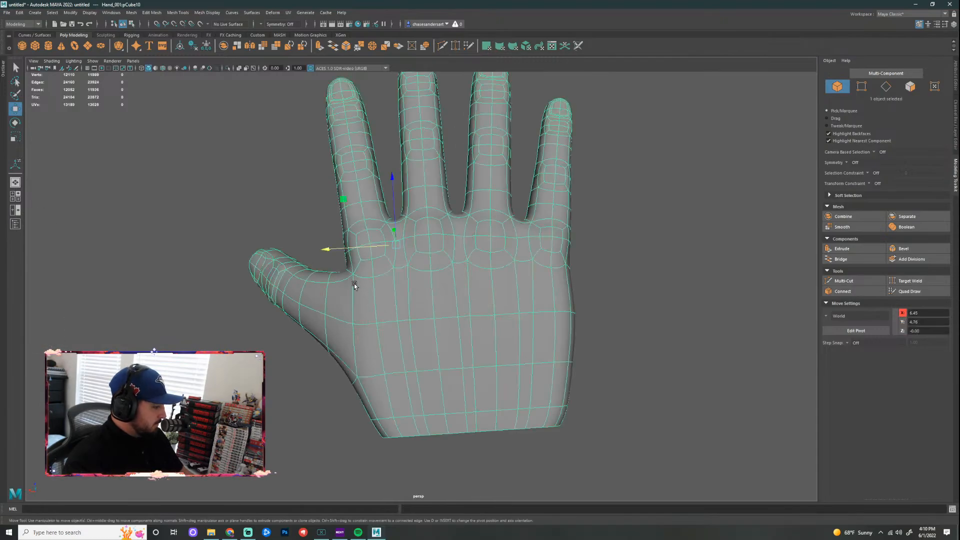
{"action": "key", "text": "1"}
{"action": "middle_click_drag", "start_coordinate": [375, 270], "coordinate": [444, 243], "text": "alt"}
{"action": "scroll", "coordinate": [444, 243], "scroll_direction": "up", "scroll_amount": 3}
{"action": "left_click_drag", "start_coordinate": [444, 243], "coordinate": [429, 265], "text": "alt"}
{"action": "right_click_drag", "start_coordinate": [429, 266], "coordinate": [392, 268]}
{"action": "left_click", "coordinate": [426, 261]}
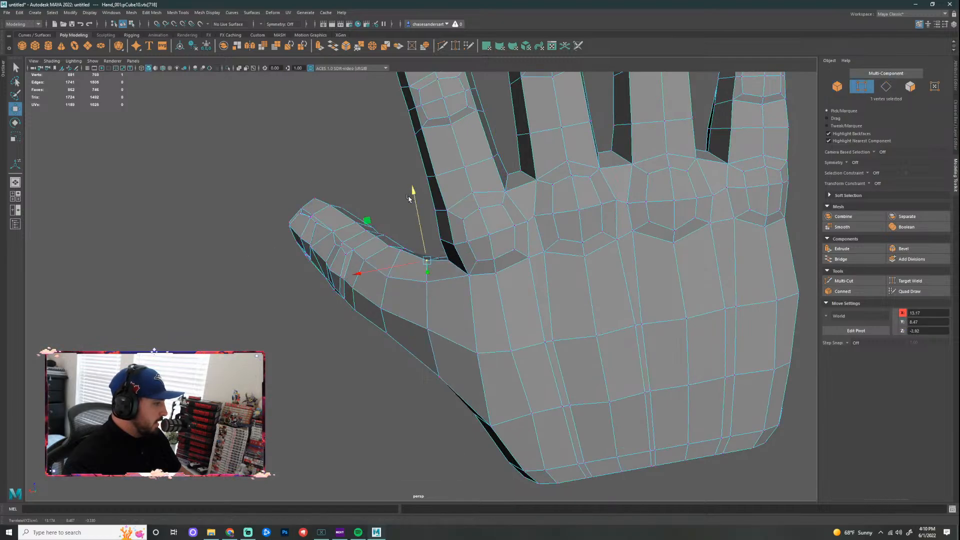
Step: Reposition the neighbouring vertices in the web between thumb and index finger along the hand's length
{"action": "left_click_drag", "start_coordinate": [407, 197], "coordinate": [392, 313], "text": "alt"}
{"action": "left_click", "coordinate": [405, 301]}
{"action": "left_click_drag", "start_coordinate": [317, 298], "coordinate": [331, 294]}
{"action": "left_click_drag", "start_coordinate": [546, 266], "coordinate": [514, 291], "text": "alt"}
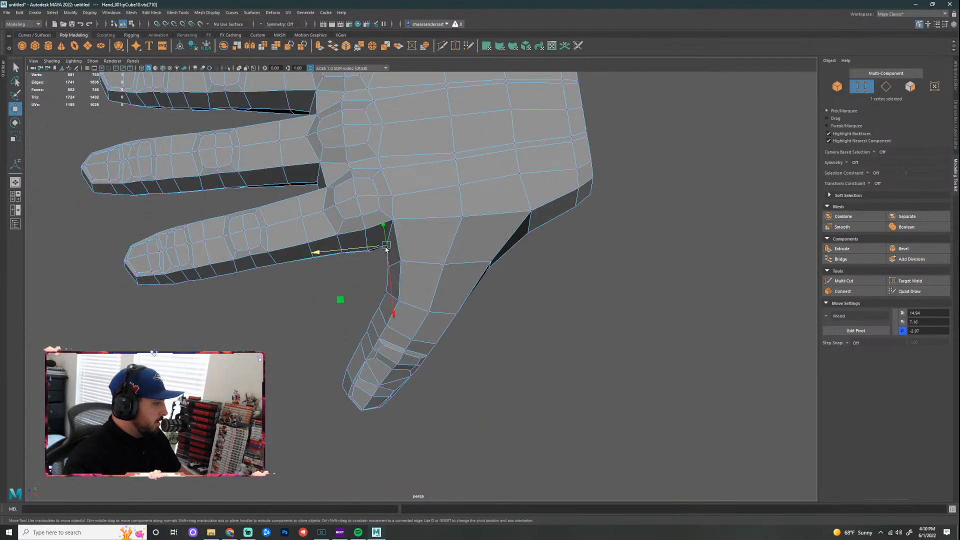
{"action": "middle_click_drag", "start_coordinate": [506, 262], "coordinate": [467, 237], "text": "alt"}
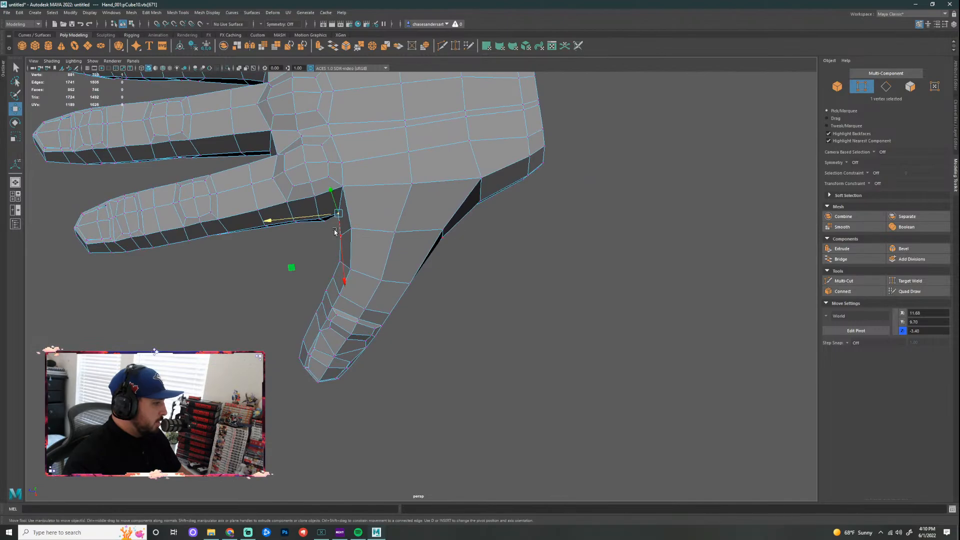
Step: Move the edge loop around the base of the thumb slightly toward the wrist
{"action": "right_click_drag", "start_coordinate": [393, 232], "coordinate": [397, 217]}
{"action": "double_click", "coordinate": [380, 232]}
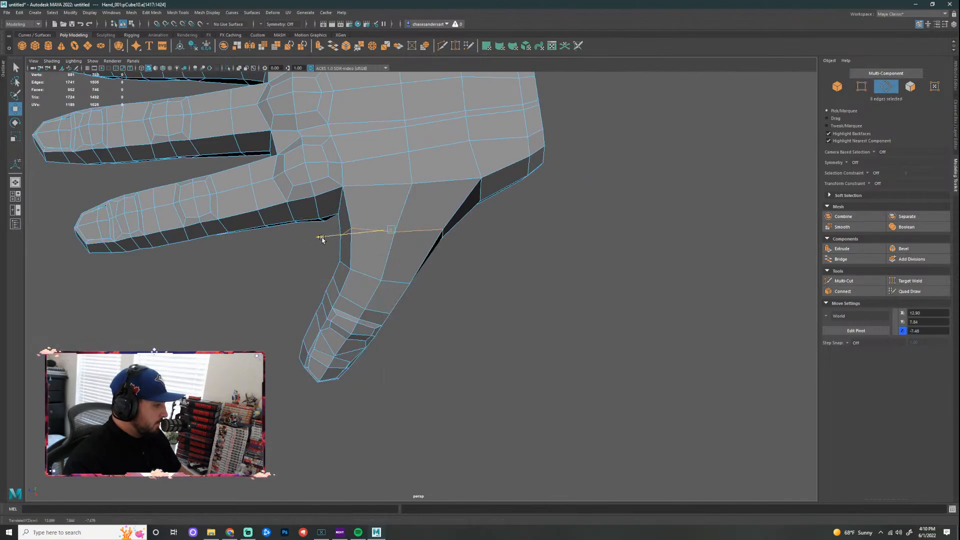
{"action": "left_click", "coordinate": [482, 294]}
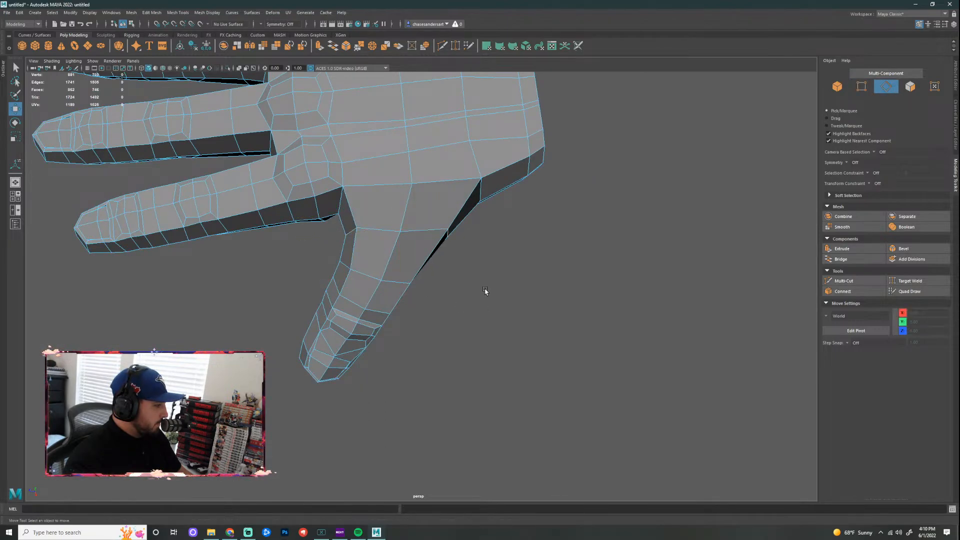
Step: Inspect the hand from the fingertips and the back, and select the border edge loop around the wrist opening
{"action": "left_click_drag", "start_coordinate": [484, 291], "coordinate": [610, 319], "text": "alt"}
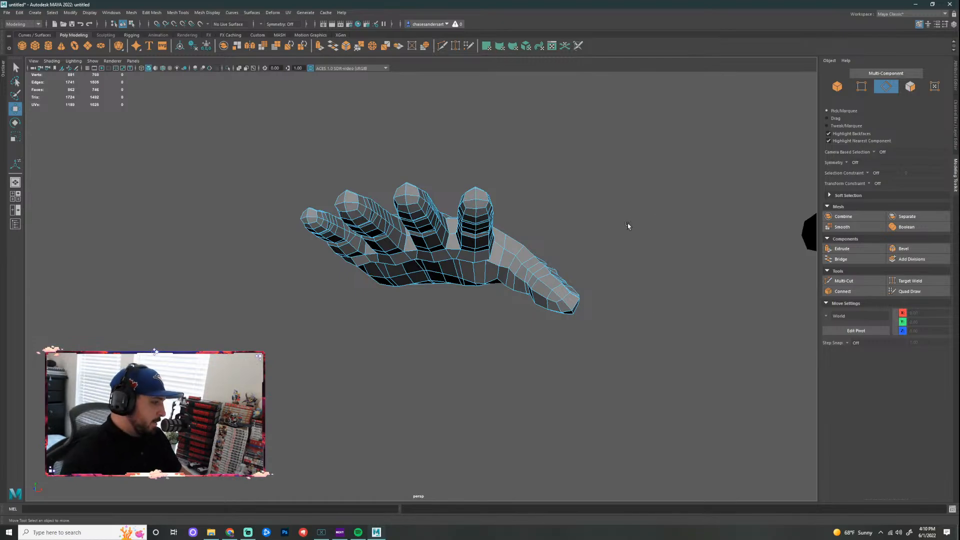
{"action": "left_click_drag", "start_coordinate": [598, 245], "coordinate": [568, 288], "text": "alt"}
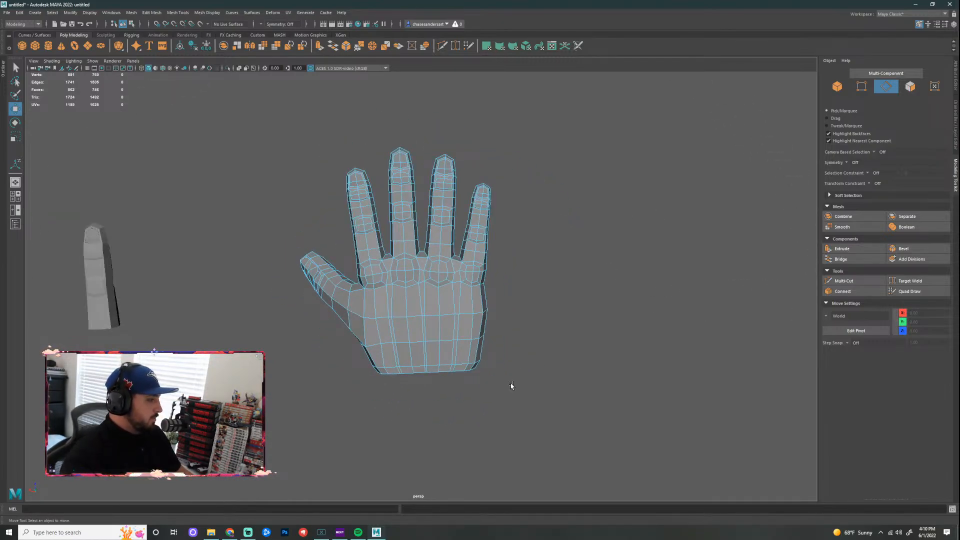
{"action": "left_click_drag", "start_coordinate": [510, 388], "coordinate": [827, 374], "text": "alt"}
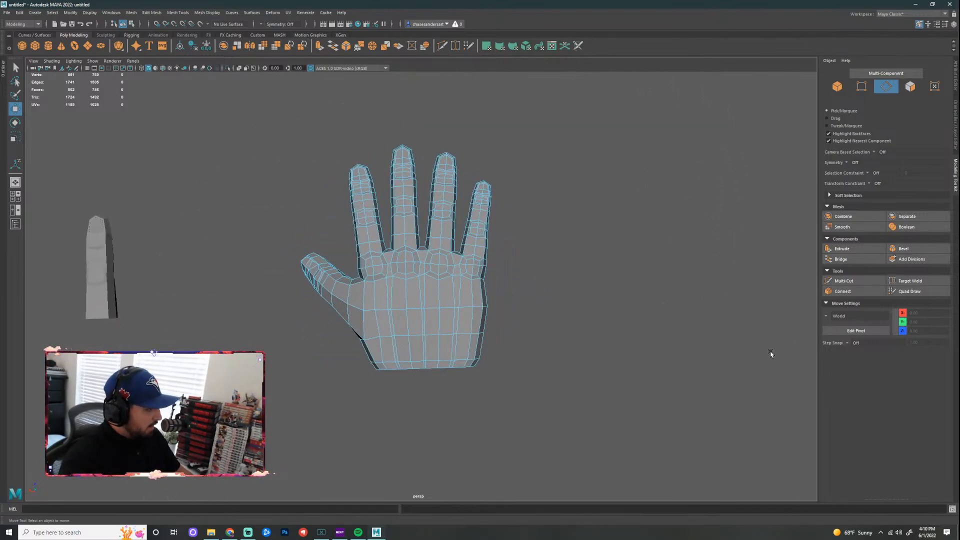
{"action": "scroll", "coordinate": [520, 374], "scroll_direction": "up", "scroll_amount": 3}
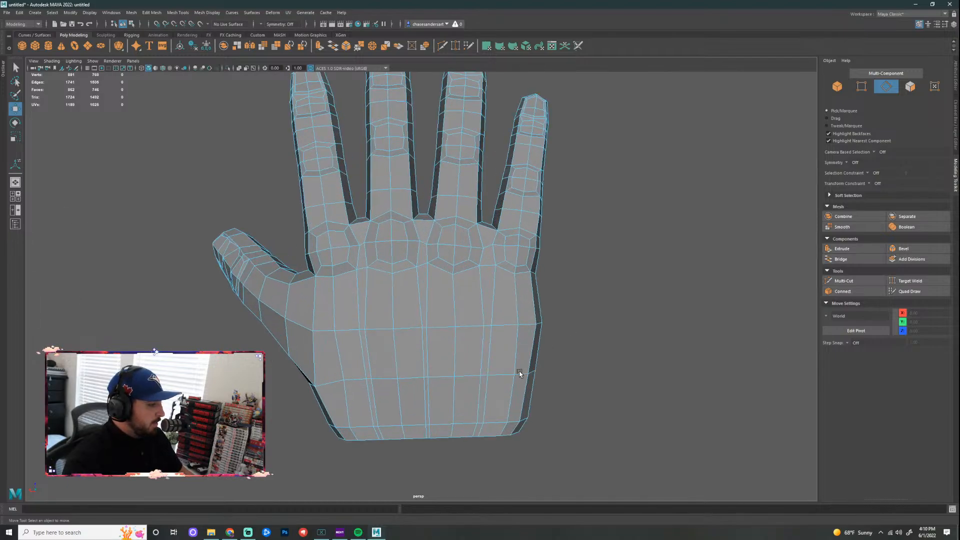
{"action": "middle_click_drag", "start_coordinate": [481, 365], "coordinate": [494, 271], "text": "alt"}
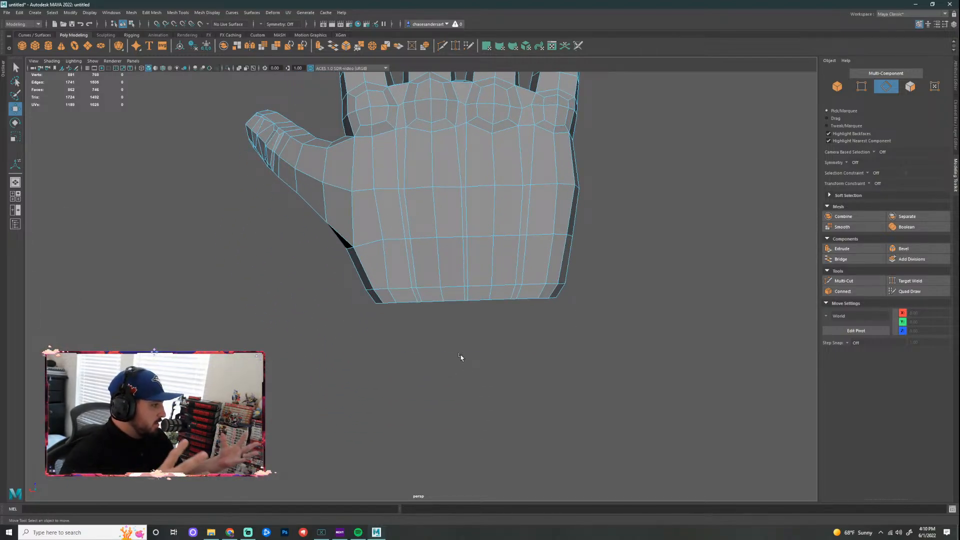
{"action": "left_click_drag", "start_coordinate": [484, 368], "coordinate": [475, 270], "text": "alt"}
{"action": "right_click_drag", "start_coordinate": [463, 221], "coordinate": [466, 213]}
{"action": "double_click", "coordinate": [464, 220]}
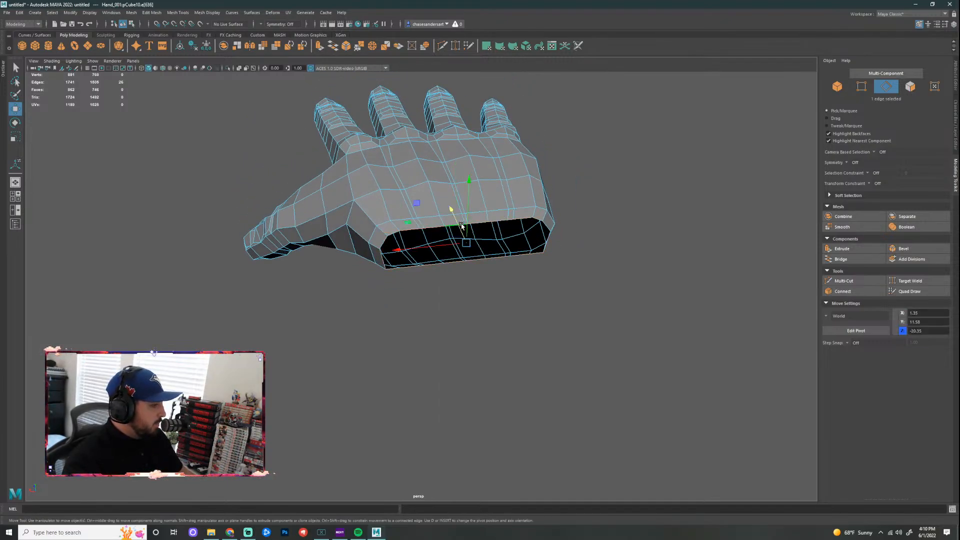
Step: Examine the palm and the fingertip side of the hand and return to object selection
{"action": "left_click_drag", "start_coordinate": [598, 286], "coordinate": [552, 327], "text": "alt"}
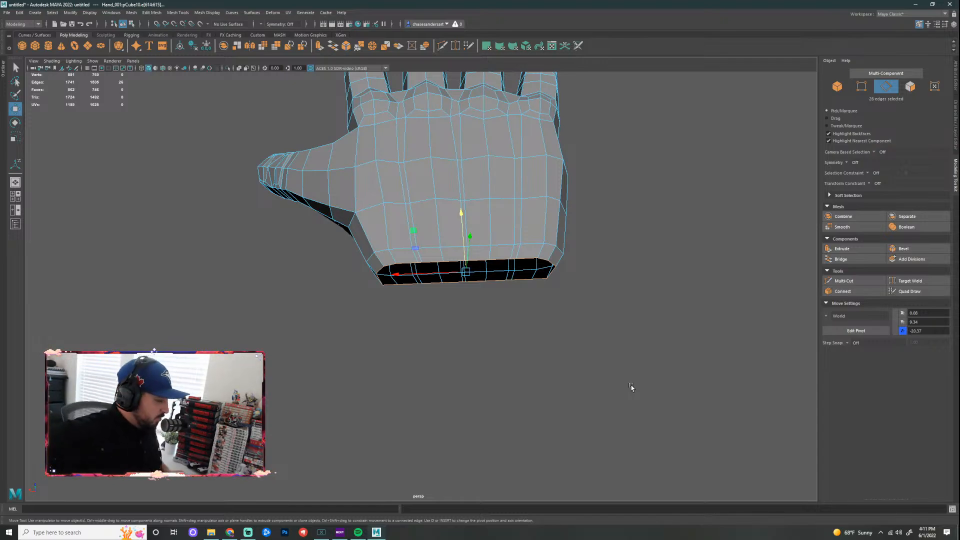
{"action": "left_click_drag", "start_coordinate": [676, 211], "coordinate": [806, 114], "text": "alt"}
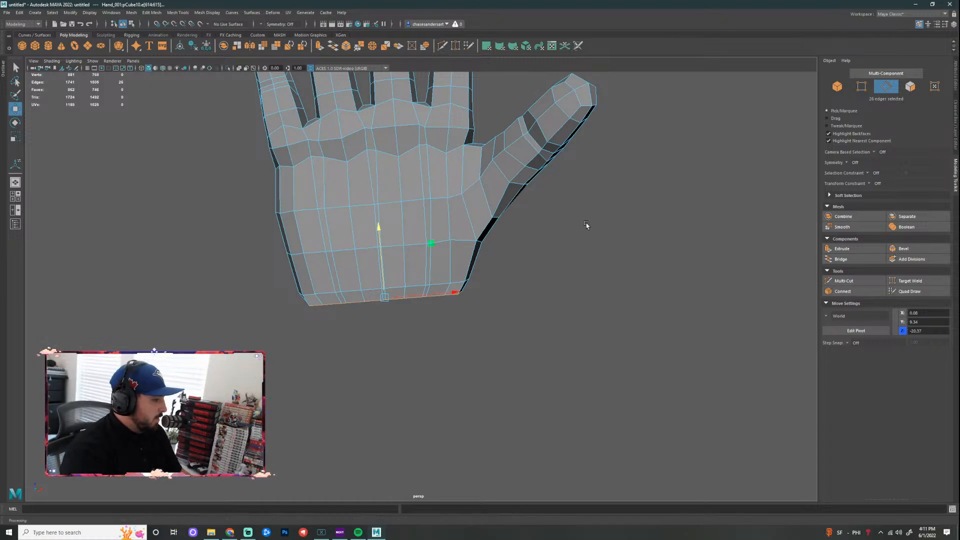
{"action": "scroll", "coordinate": [598, 208], "scroll_direction": "down", "scroll_amount": 2}
{"action": "left_click_drag", "start_coordinate": [595, 149], "coordinate": [579, 237], "text": "alt"}
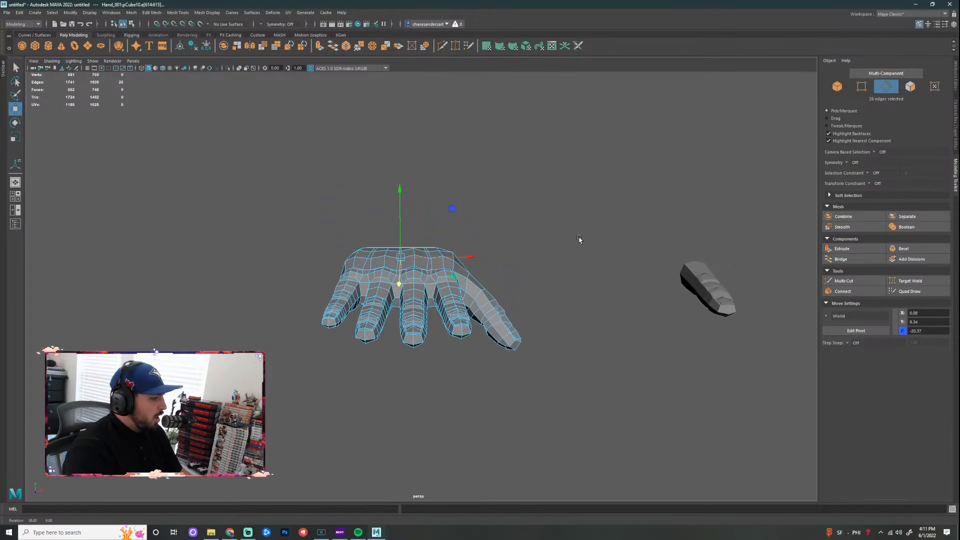
{"action": "right_click_drag", "start_coordinate": [432, 289], "coordinate": [495, 279]}
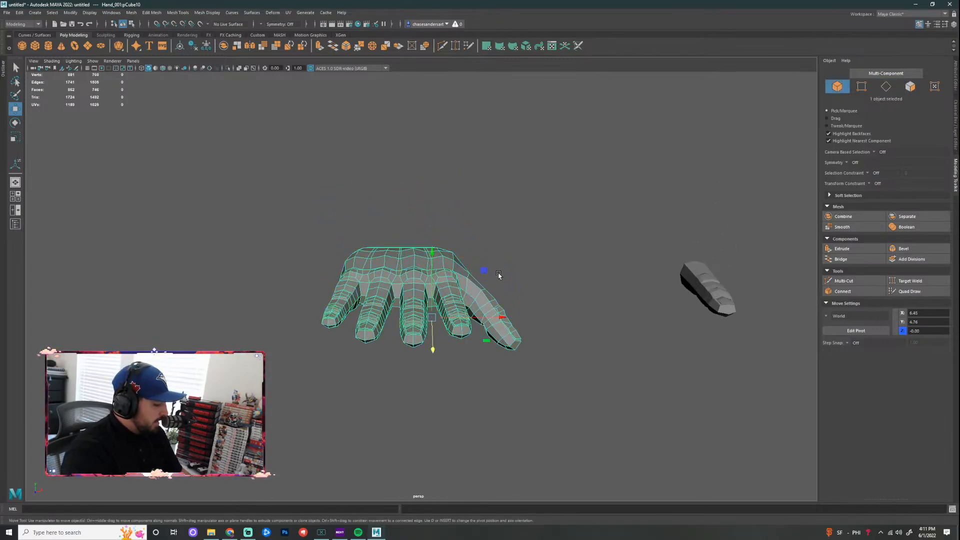
{"action": "scroll", "coordinate": [505, 305], "scroll_direction": "up", "scroll_amount": 3}
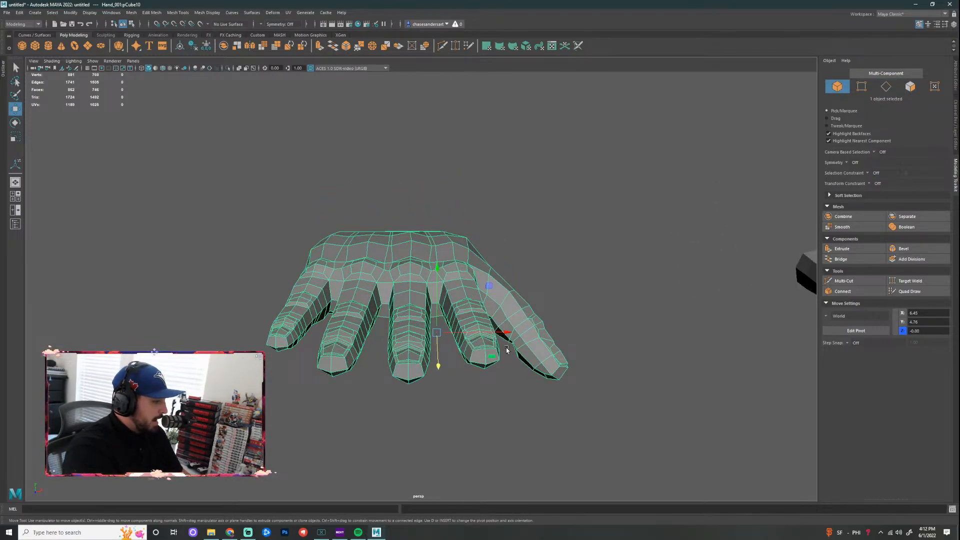
Step: Duplicate the hand mesh and move the copy sideways along X, well clear of the original and just past the separate finger
{"action": "key", "text": "ctrl+d"}
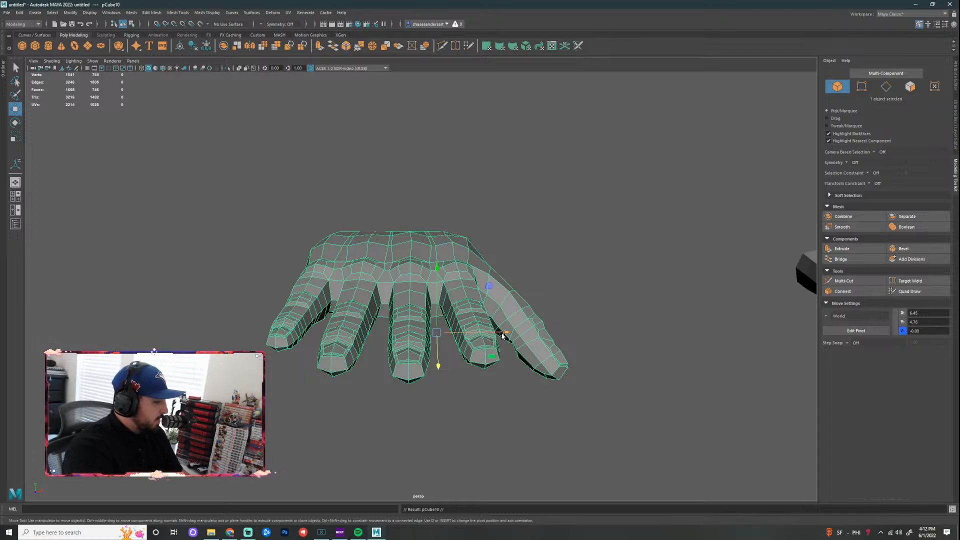
{"action": "left_click_drag", "start_coordinate": [500, 333], "coordinate": [720, 332]}
{"action": "scroll", "coordinate": [709, 385], "scroll_direction": "down", "scroll_amount": 3}
{"action": "middle_click_drag", "start_coordinate": [709, 385], "coordinate": [956, 340]}
{"action": "scroll", "coordinate": [670, 250], "scroll_direction": "down", "scroll_amount": 4}
{"action": "middle_click_drag", "start_coordinate": [647, 238], "coordinate": [542, 227], "text": "alt"}
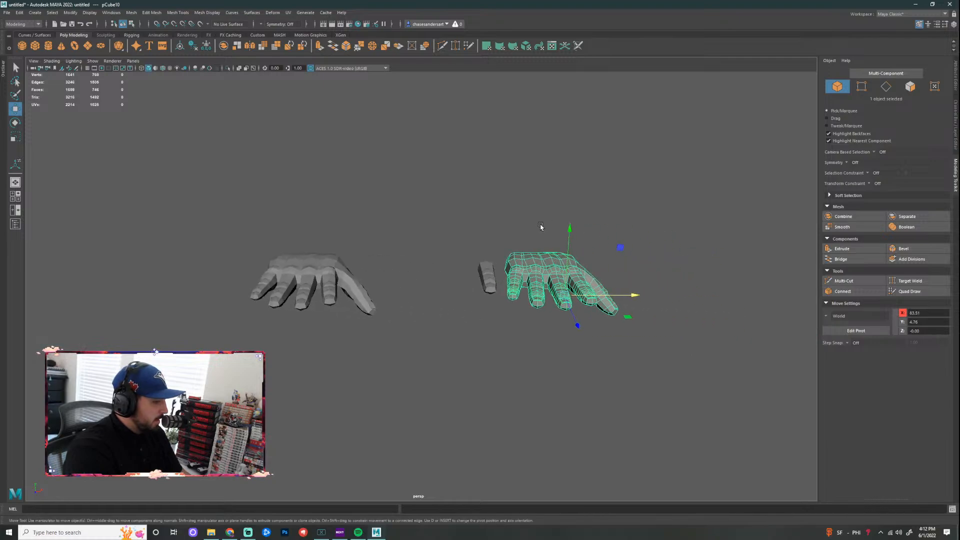
{"action": "left_click_drag", "start_coordinate": [634, 295], "coordinate": [643, 296]}
{"action": "left_click", "coordinate": [657, 338]}
{"action": "middle_click_drag", "start_coordinate": [443, 318], "coordinate": [491, 343], "text": "alt"}
{"action": "scroll", "coordinate": [482, 323], "scroll_direction": "up", "scroll_amount": 3}
{"action": "left_click_drag", "start_coordinate": [481, 323], "coordinate": [659, 360], "text": "alt"}
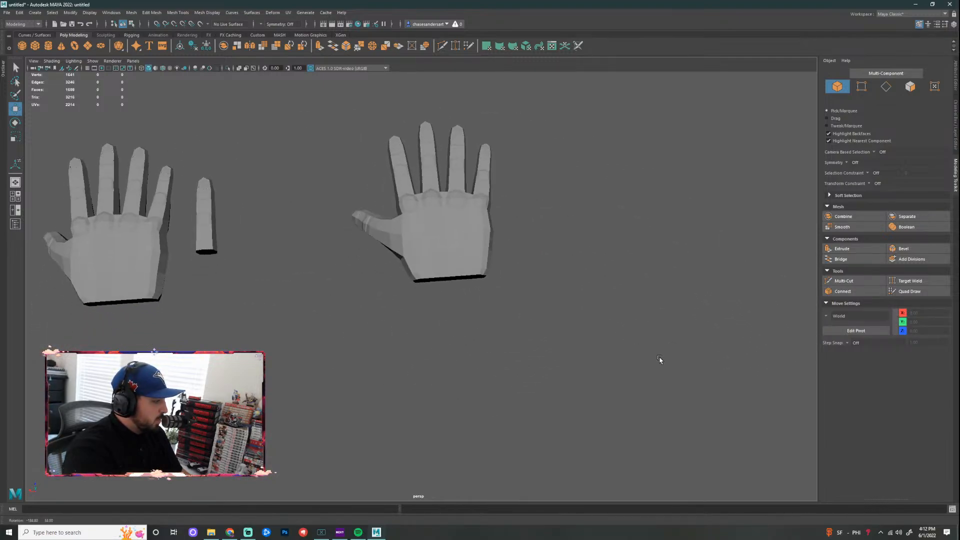
Step: Save the scene as Hand_002 in Maya ASCII format in the eae3600 folder on the desktop
{"action": "left_click", "coordinate": [9, 13]}
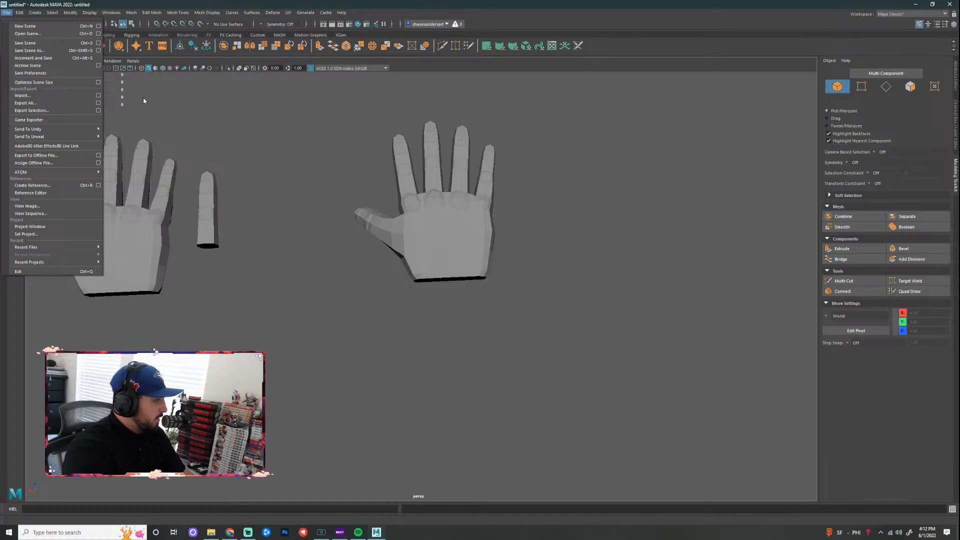
{"action": "left_click", "coordinate": [30, 50]}
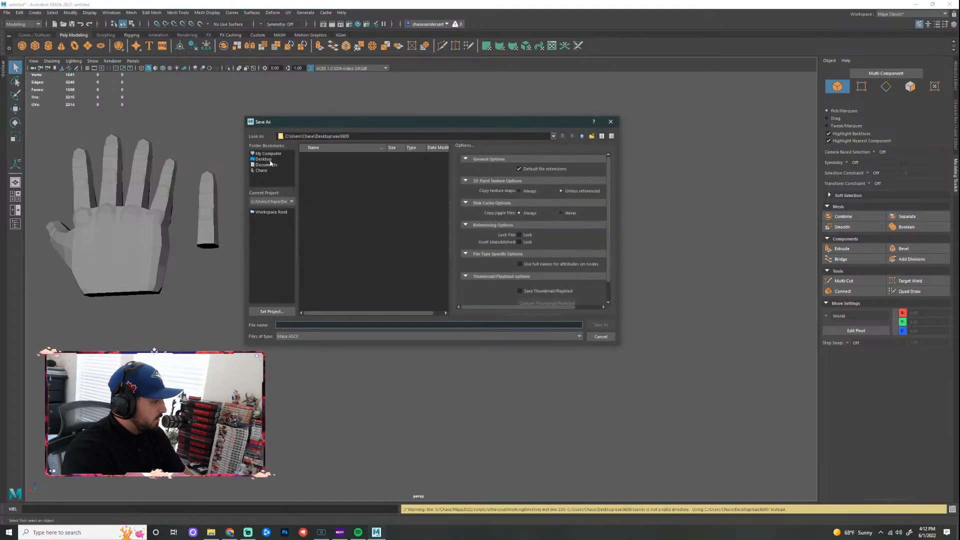
{"action": "left_click", "coordinate": [270, 160]}
{"action": "double_click", "coordinate": [314, 158]}
{"action": "left_click", "coordinate": [354, 325]}
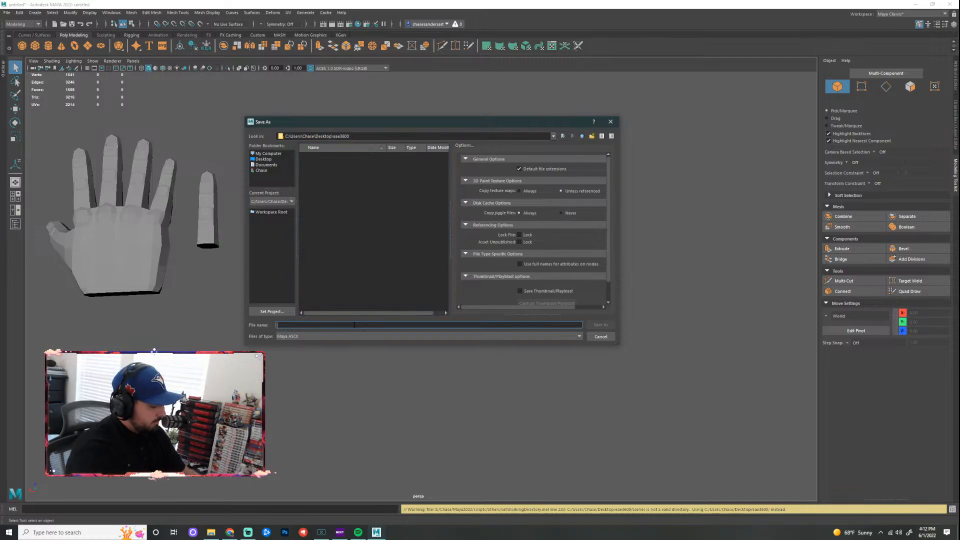
{"action": "type", "text": "Hand"}
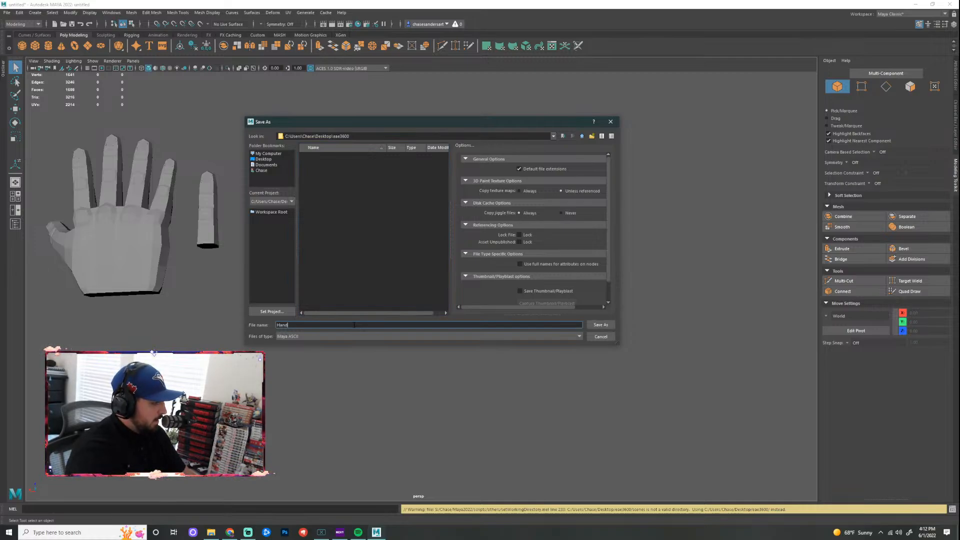
{"action": "type", "text": "_002"}
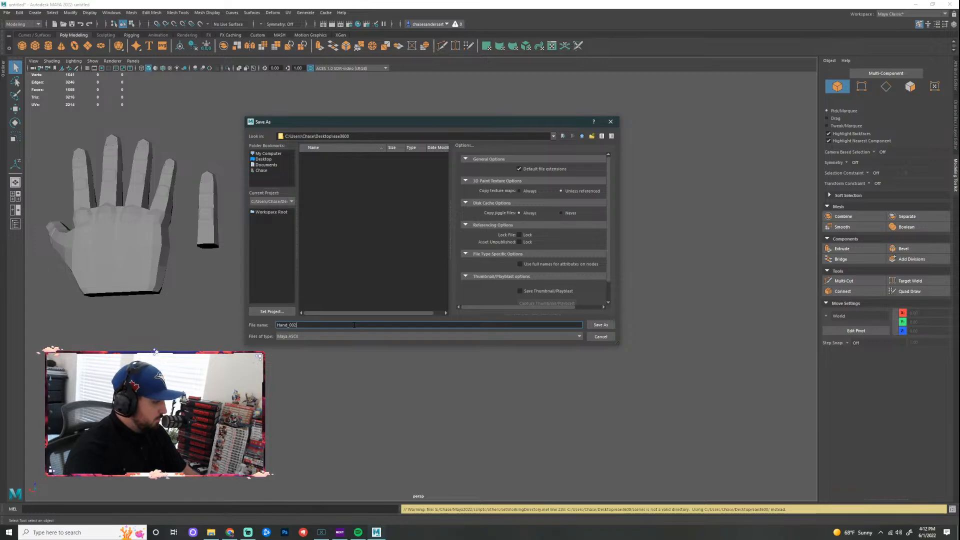
{"action": "left_click", "coordinate": [596, 325]}
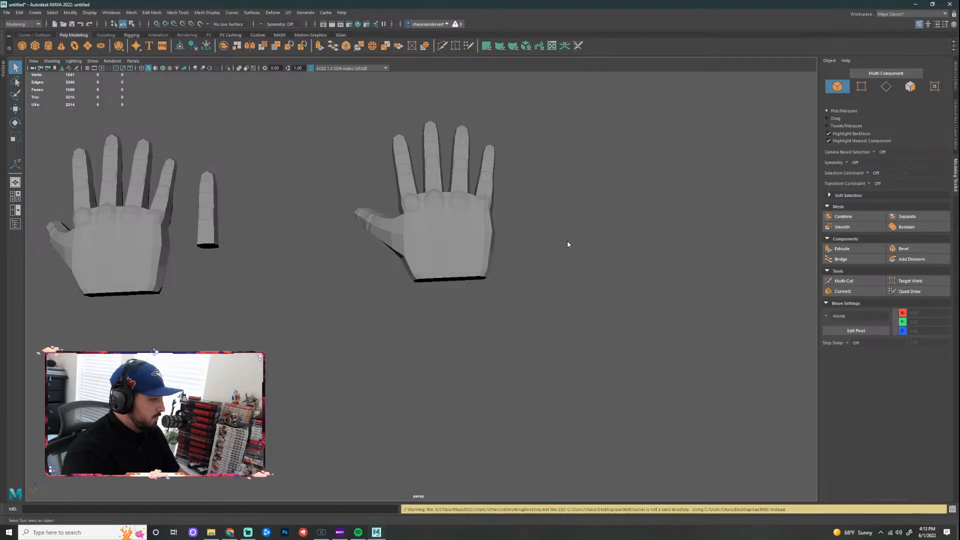
{"action": "mouse_move", "coordinate": [372, 533]}
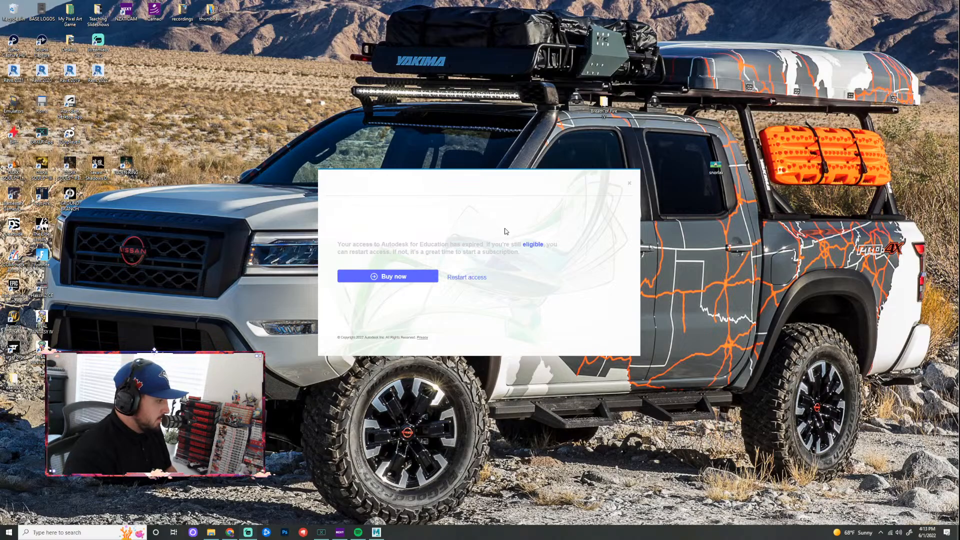
{"action": "left_click", "coordinate": [376, 532]}
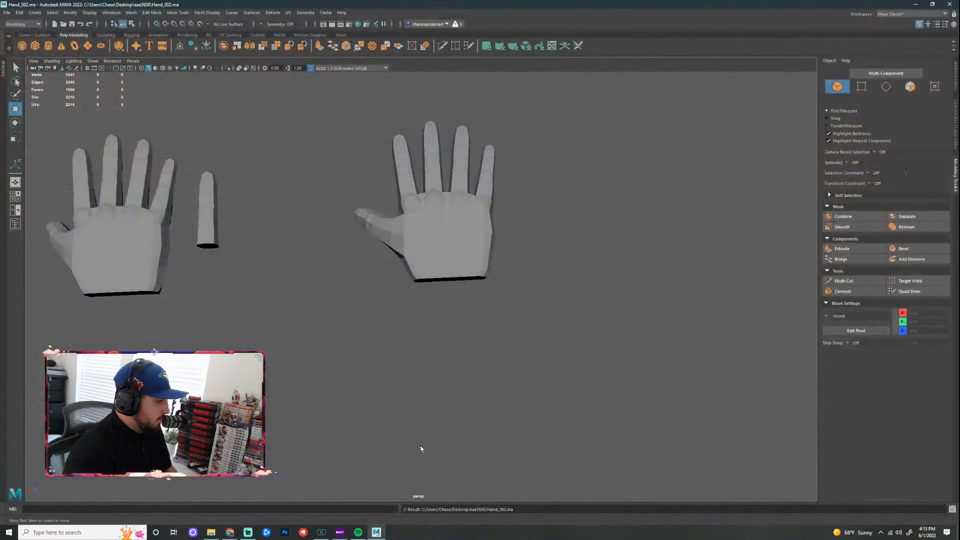
Step: Compare the back of the original hand with the duplicated hand and the separate finger
{"action": "left_click", "coordinate": [446, 273]}
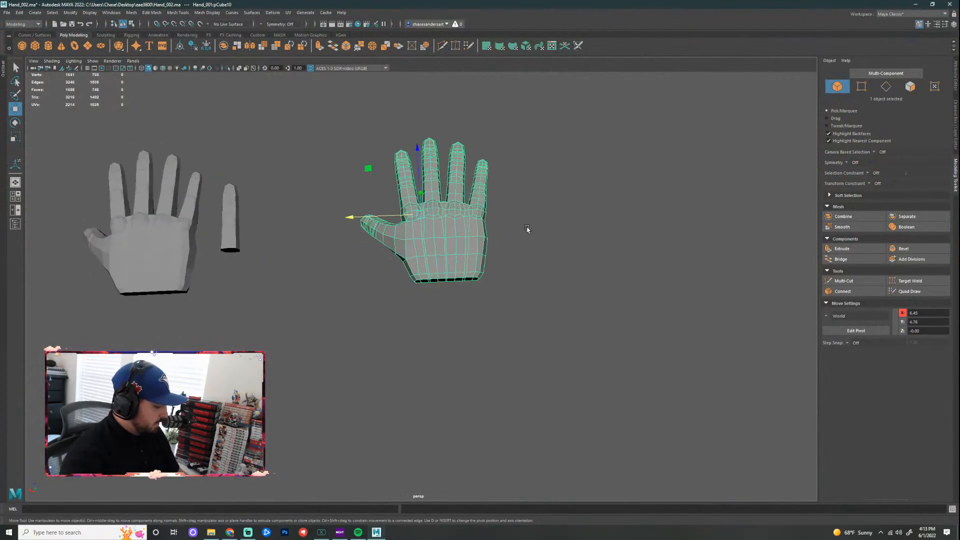
{"action": "mouse_move", "coordinate": [526, 228]}
{"action": "left_mouse_down", "text": "alt"}
{"action": "mouse_move", "coordinate": [524, 242]}
{"action": "mouse_move", "coordinate": [373, 156]}
{"action": "mouse_move", "coordinate": [327, 107]}
{"action": "mouse_move", "coordinate": [392, 188]}
{"action": "mouse_move", "coordinate": [379, 221]}
{"action": "mouse_move", "coordinate": [535, 239]}
{"action": "left_mouse_up", "text": "alt"}
{"action": "scroll", "coordinate": [542, 210], "scroll_direction": "up", "scroll_amount": 3}
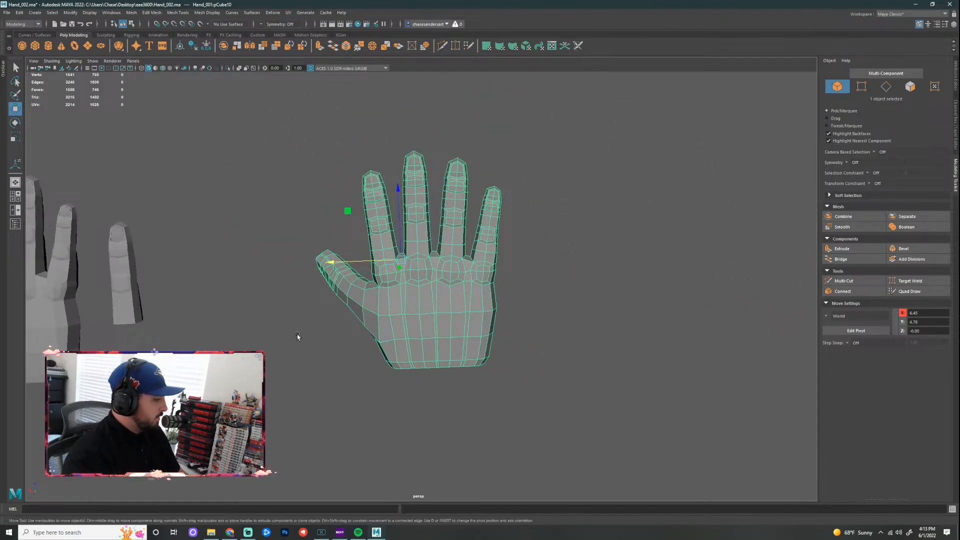
{"action": "left_click", "coordinate": [211, 532]}
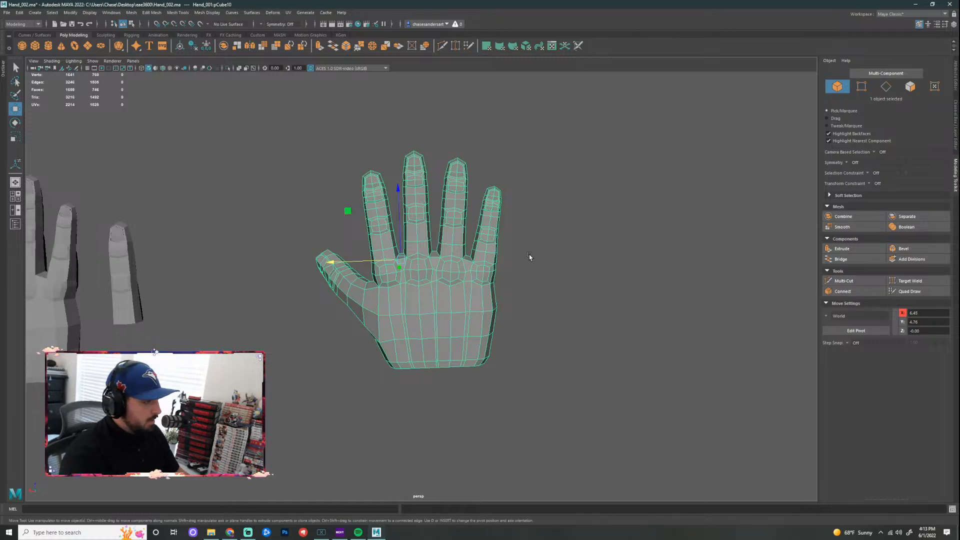
{"action": "scroll", "coordinate": [496, 295], "scroll_direction": "up", "scroll_amount": 3}
{"action": "middle_click_drag", "start_coordinate": [564, 288], "coordinate": [754, 307], "text": "alt"}
{"action": "scroll", "coordinate": [281, 271], "scroll_direction": "down", "scroll_amount": 5}
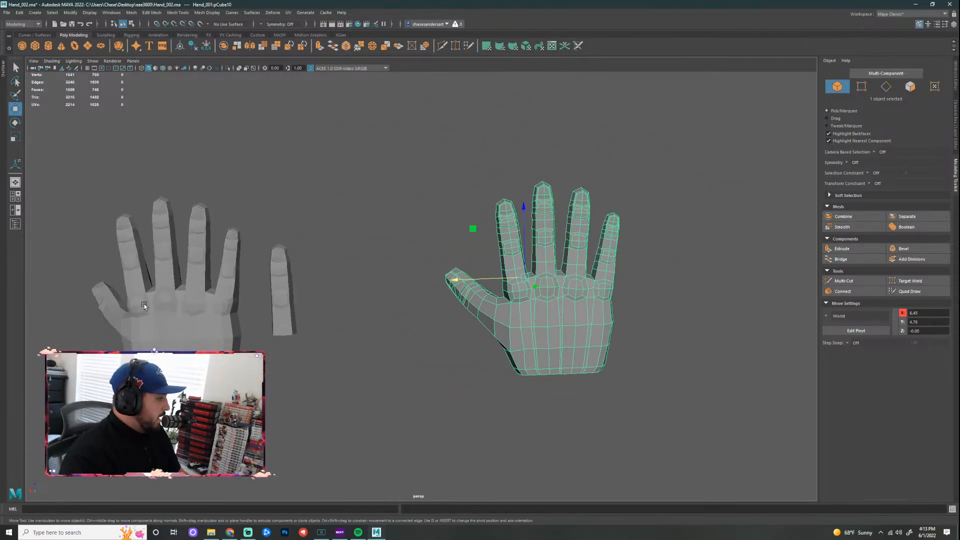
{"action": "left_click_drag", "start_coordinate": [315, 150], "coordinate": [41, 380]}
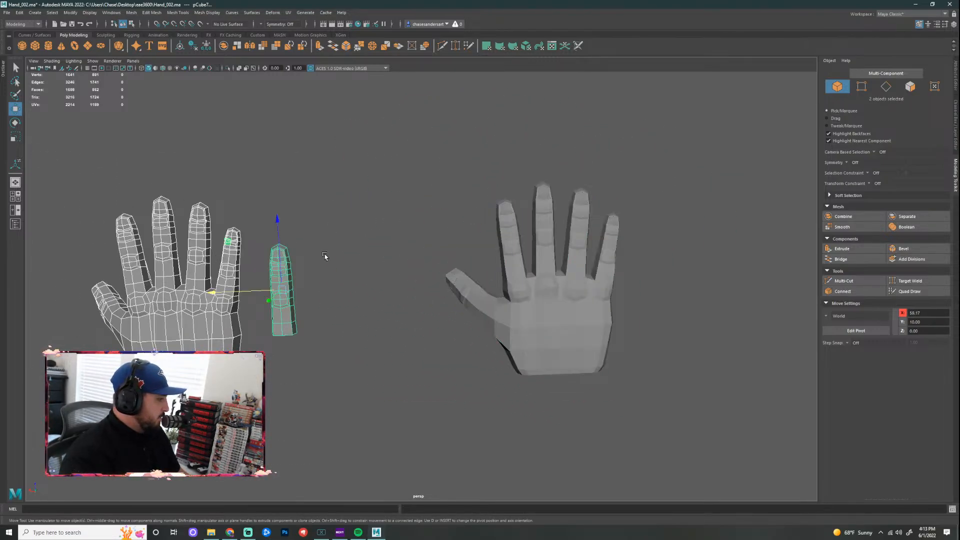
{"action": "left_click", "coordinate": [361, 268]}
Step: Examine the shape of the original hand from the wrist, the back and the fingertips
{"action": "left_click_drag", "start_coordinate": [539, 205], "coordinate": [258, 266], "text": "alt"}
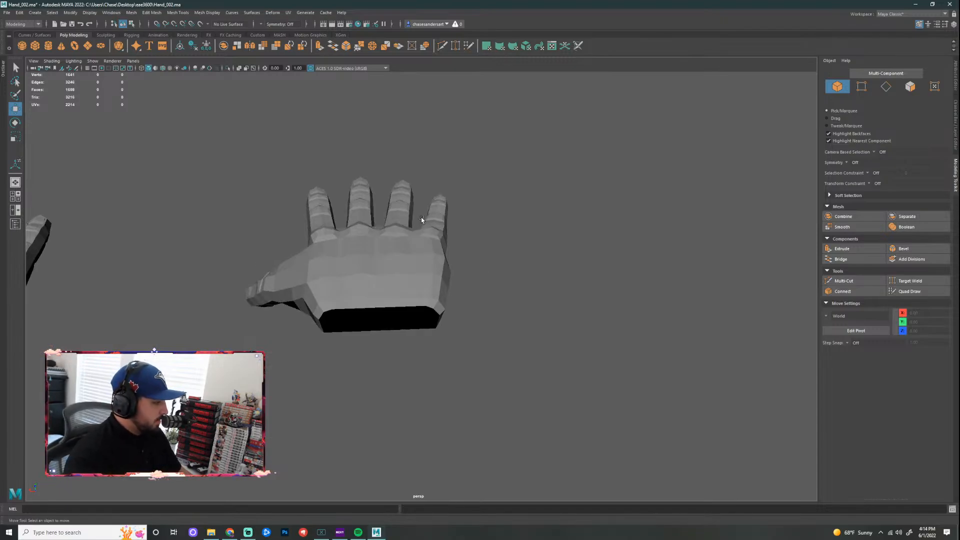
{"action": "scroll", "coordinate": [427, 220], "scroll_direction": "up", "scroll_amount": 2}
{"action": "left_click_drag", "start_coordinate": [526, 192], "coordinate": [332, 182], "text": "alt"}
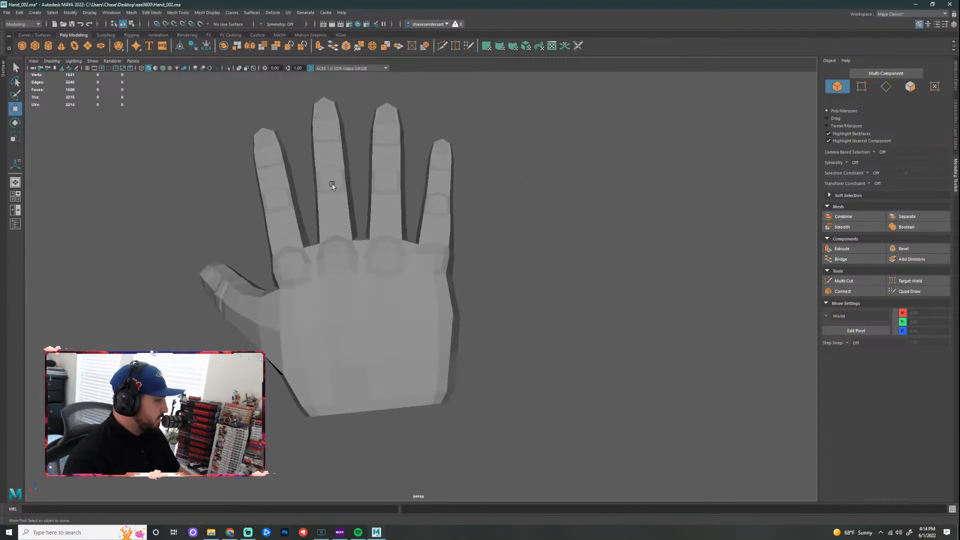
{"action": "left_click_drag", "start_coordinate": [411, 197], "coordinate": [476, 254], "text": "alt"}
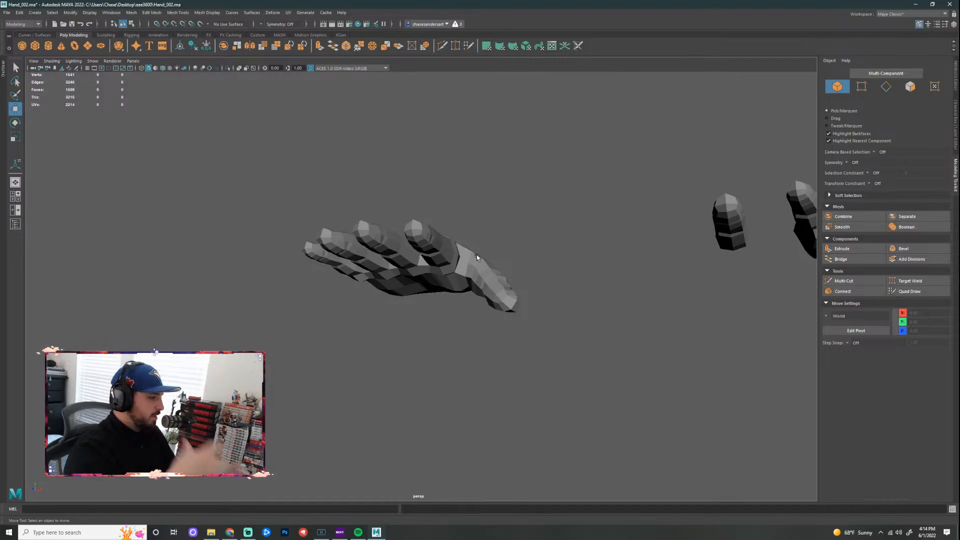
{"action": "mouse_move", "coordinate": [536, 246]}
{"action": "left_mouse_down", "text": "alt"}
{"action": "mouse_move", "coordinate": [544, 273]}
{"action": "mouse_move", "coordinate": [535, 299]}
{"action": "mouse_move", "coordinate": [414, 295]}
{"action": "mouse_move", "coordinate": [394, 243]}
{"action": "mouse_move", "coordinate": [393, 203]}
{"action": "mouse_move", "coordinate": [387, 220]}
{"action": "mouse_move", "coordinate": [419, 243]}
{"action": "mouse_move", "coordinate": [550, 257]}
{"action": "left_mouse_up", "text": "alt"}
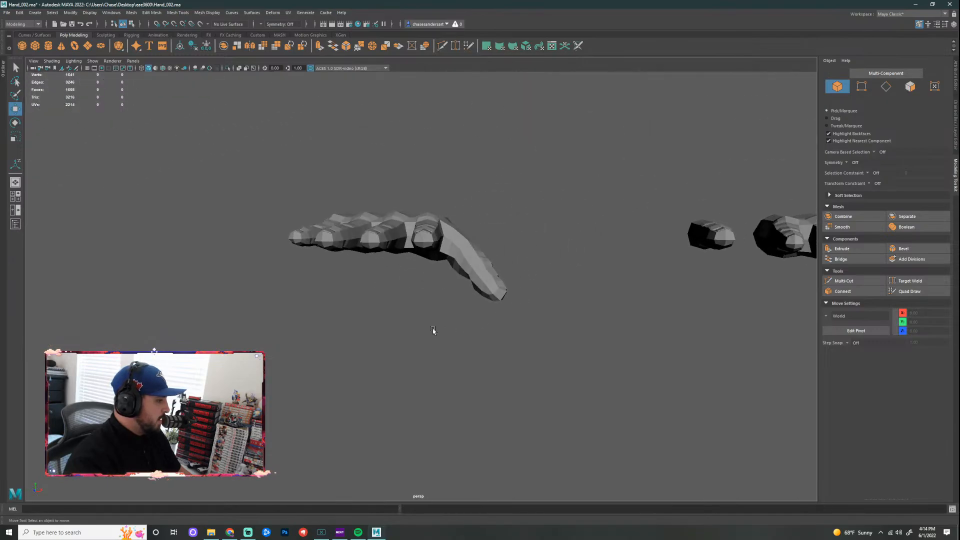
{"action": "left_click_drag", "start_coordinate": [474, 327], "coordinate": [519, 287], "text": "alt"}
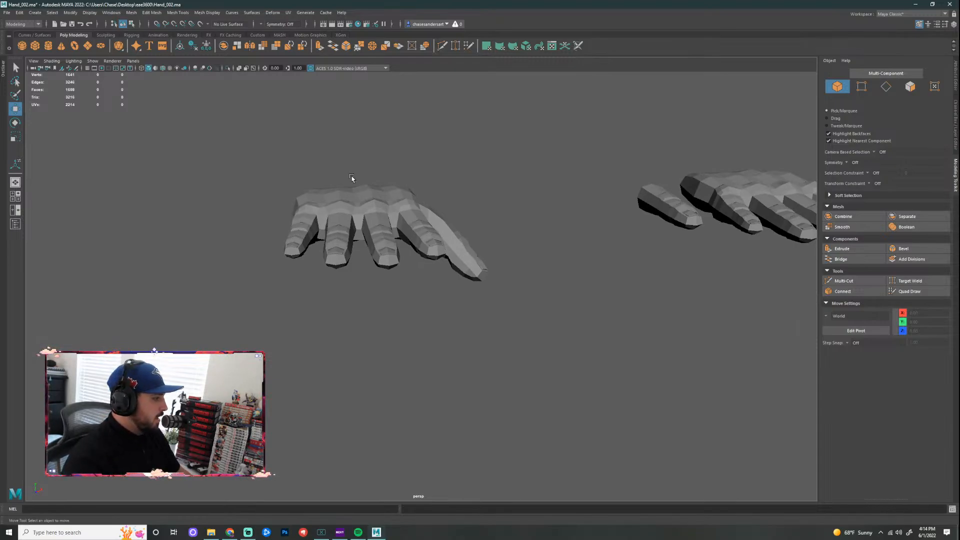
{"action": "left_click_drag", "start_coordinate": [352, 176], "coordinate": [427, 220], "text": "alt"}
Step: Select all vertices of the little-finger and ring-finger half of the original hand
{"action": "right_click_drag", "start_coordinate": [436, 245], "coordinate": [440, 224]}
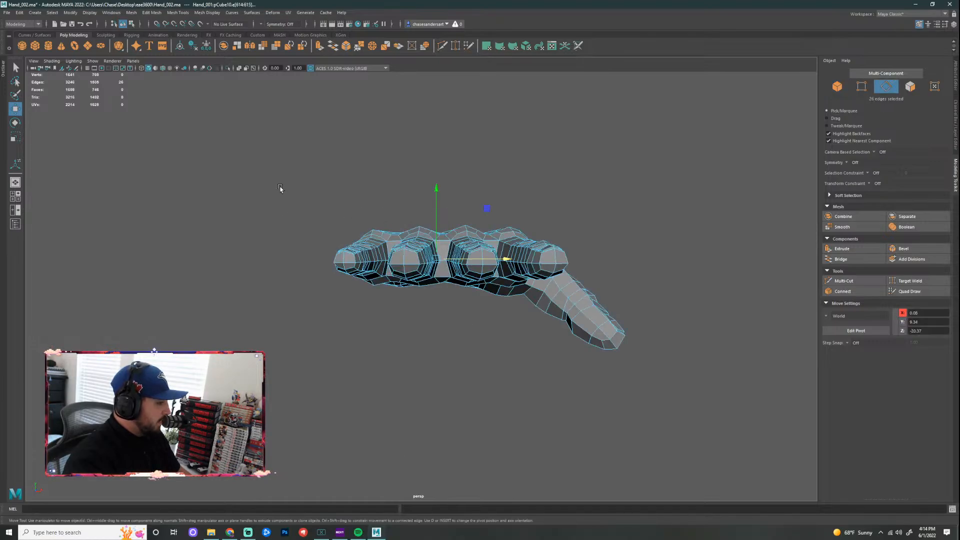
{"action": "left_click_drag", "start_coordinate": [233, 146], "coordinate": [445, 407]}
{"action": "right_click", "coordinate": [431, 246]}
{"action": "left_click", "coordinate": [393, 244]}
{"action": "left_click_drag", "start_coordinate": [238, 157], "coordinate": [444, 380]}
Step: Remove the extra vertices along the hand's centre line from the selection, on both the back and the palm down to the wrist opening
{"action": "left_click_drag", "start_coordinate": [583, 152], "coordinate": [453, 302], "text": "alt"}
{"action": "left_click", "coordinate": [420, 226], "text": "ctrl"}
{"action": "left_click", "coordinate": [416, 261], "text": "ctrl"}
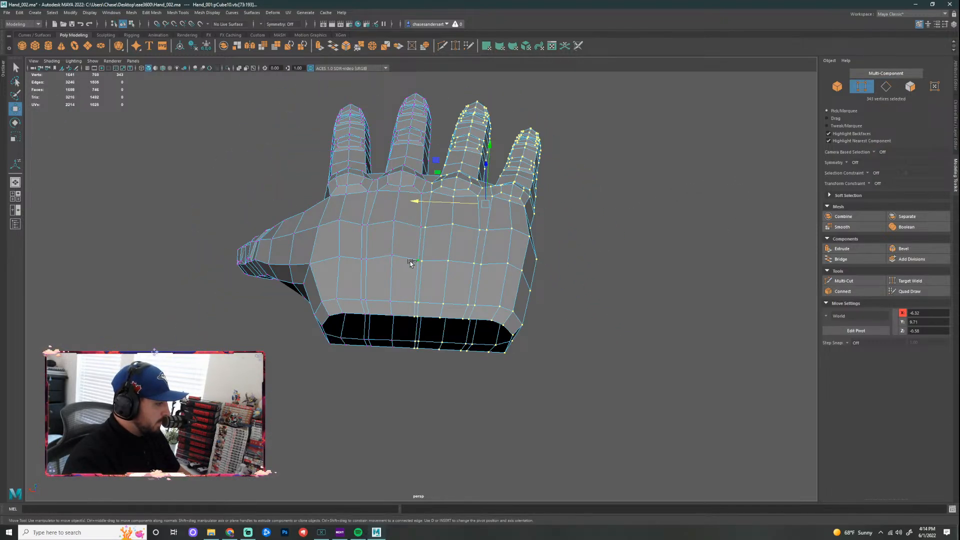
{"action": "left_click", "coordinate": [413, 303], "text": "ctrl"}
{"action": "left_click", "coordinate": [411, 319], "text": "ctrl"}
{"action": "left_click_drag", "start_coordinate": [465, 403], "coordinate": [431, 325], "text": "alt"}
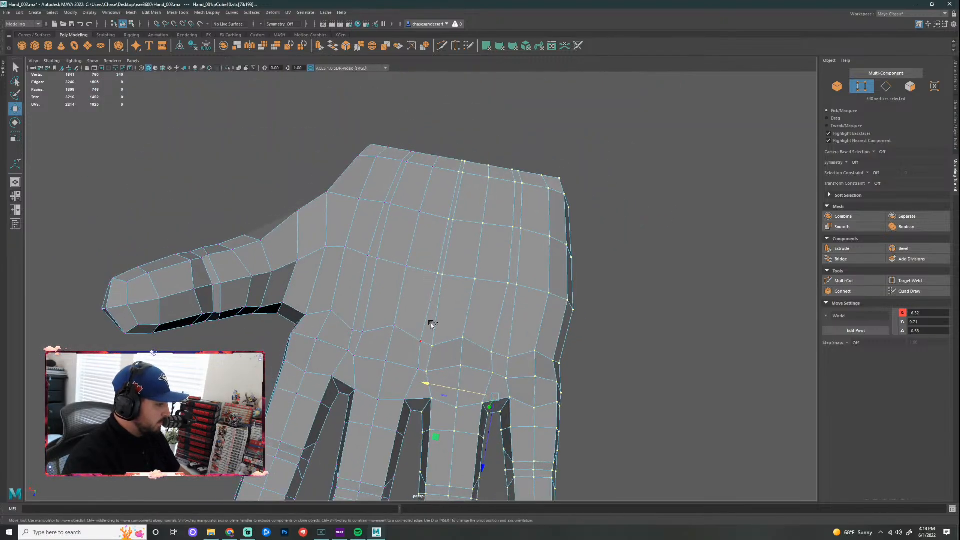
{"action": "left_click", "coordinate": [448, 222], "text": "ctrl"}
{"action": "left_click", "coordinate": [447, 221], "text": "ctrl"}
{"action": "left_click", "coordinate": [455, 173], "text": "ctrl"}
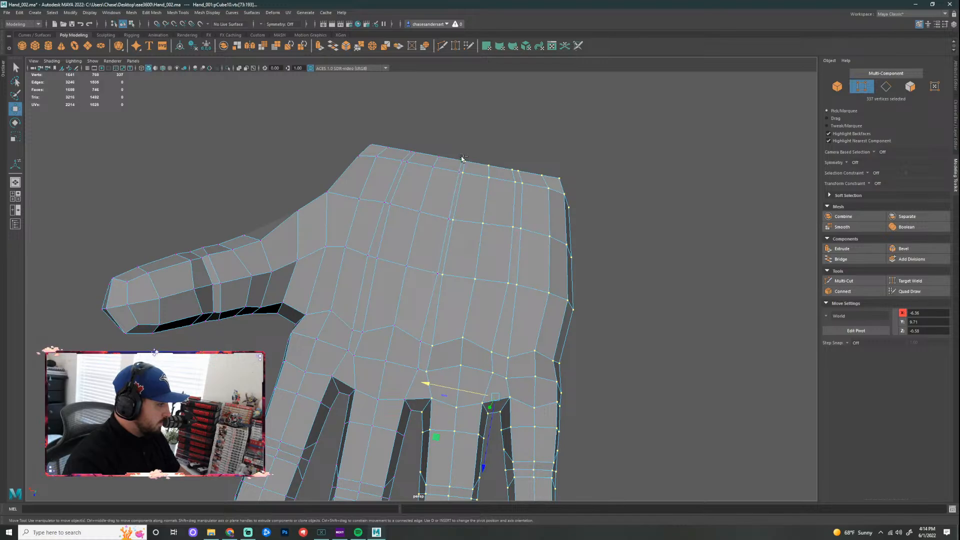
{"action": "left_click", "coordinate": [462, 159], "text": "ctrl"}
{"action": "scroll", "coordinate": [579, 204], "scroll_direction": "down", "scroll_amount": 2}
{"action": "left_click_drag", "start_coordinate": [580, 203], "coordinate": [554, 330], "text": "alt"}
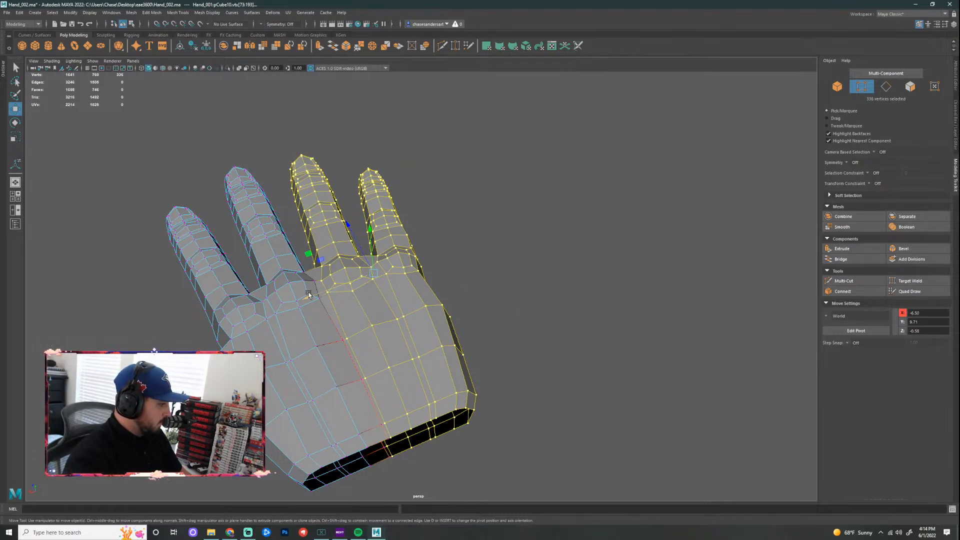
Step: Relocate the pivot of the selected vertices to the hand's centre line, and slightly rotate and shift the selected half around it
{"action": "key", "text": "d"}
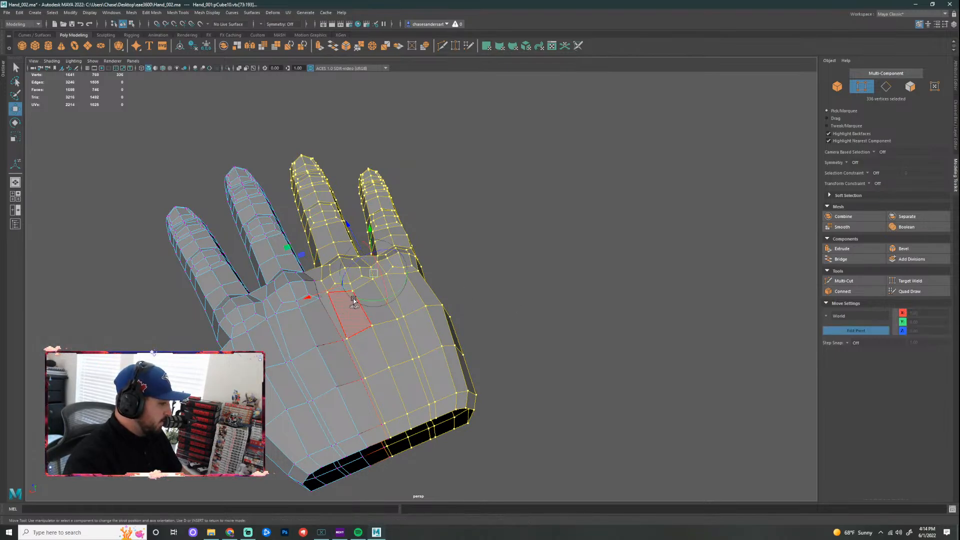
{"action": "left_click_drag", "start_coordinate": [373, 273], "coordinate": [345, 340]}
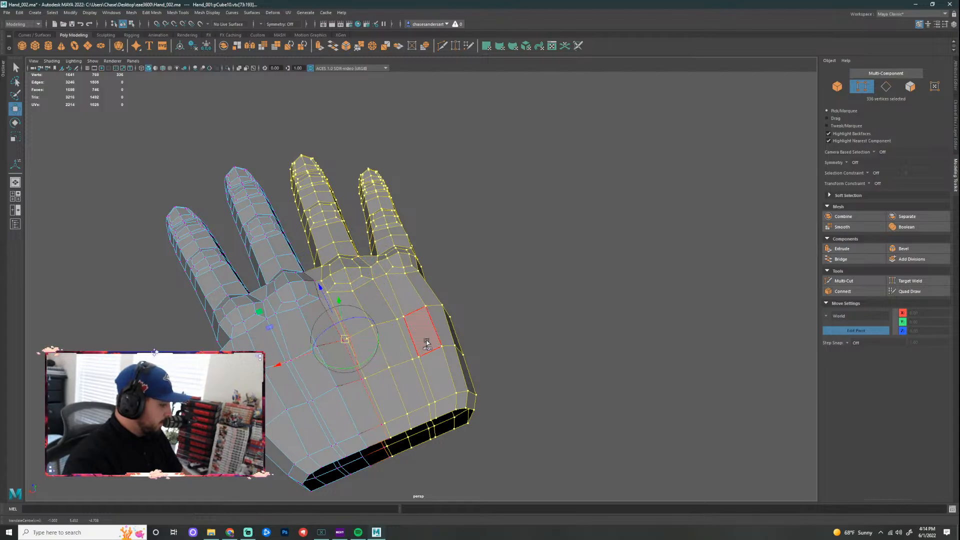
{"action": "key", "text": "e"}
{"action": "left_click_drag", "start_coordinate": [349, 296], "coordinate": [352, 295]}
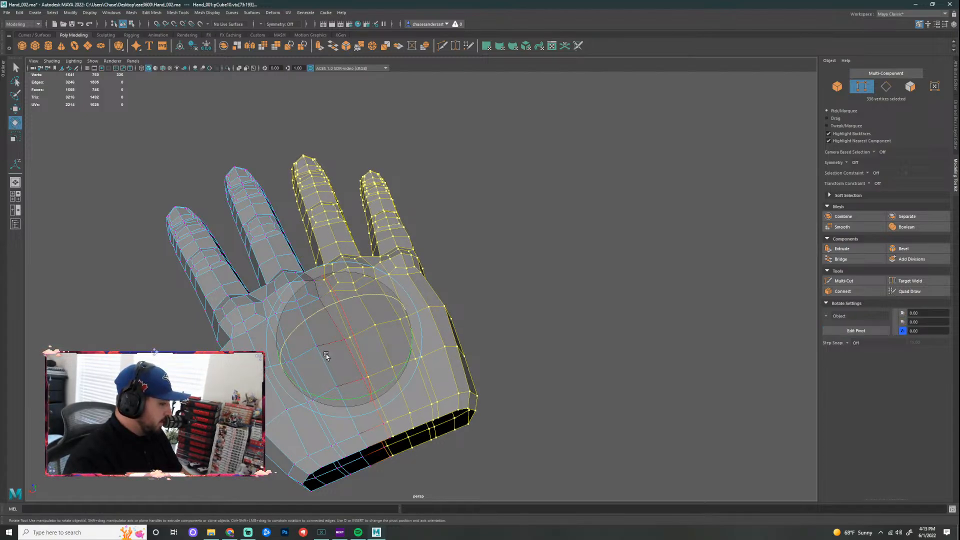
{"action": "key", "text": "w"}
{"action": "left_click_drag", "start_coordinate": [280, 364], "coordinate": [276, 364]}
{"action": "key", "text": "e"}
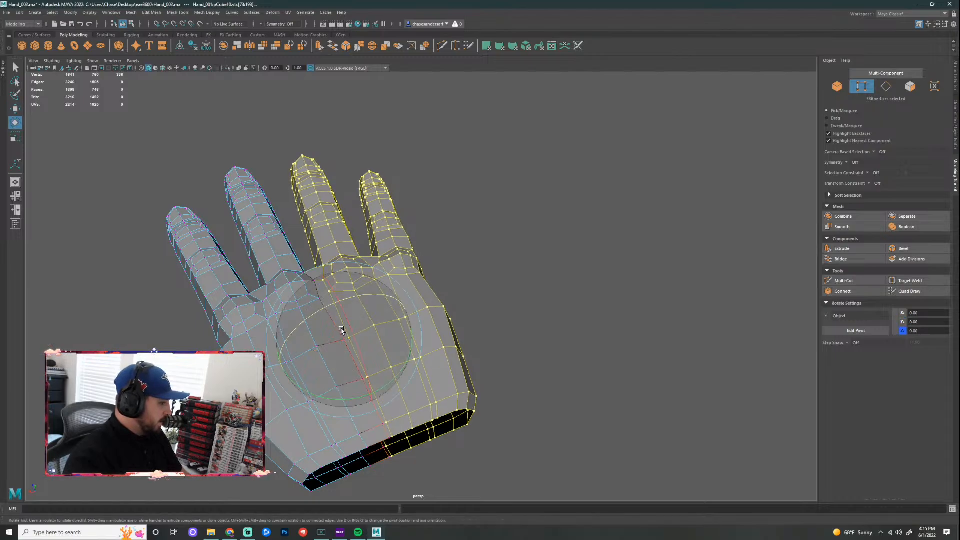
{"action": "left_click_drag", "start_coordinate": [319, 311], "coordinate": [322, 311]}
Step: Rotate the little- and ring-finger half slightly downward about Z, nudge it along X and clear the selection
{"action": "left_click_drag", "start_coordinate": [453, 287], "coordinate": [319, 253], "text": "alt"}
{"action": "middle_click_drag", "start_coordinate": [480, 270], "coordinate": [398, 276], "text": "alt"}
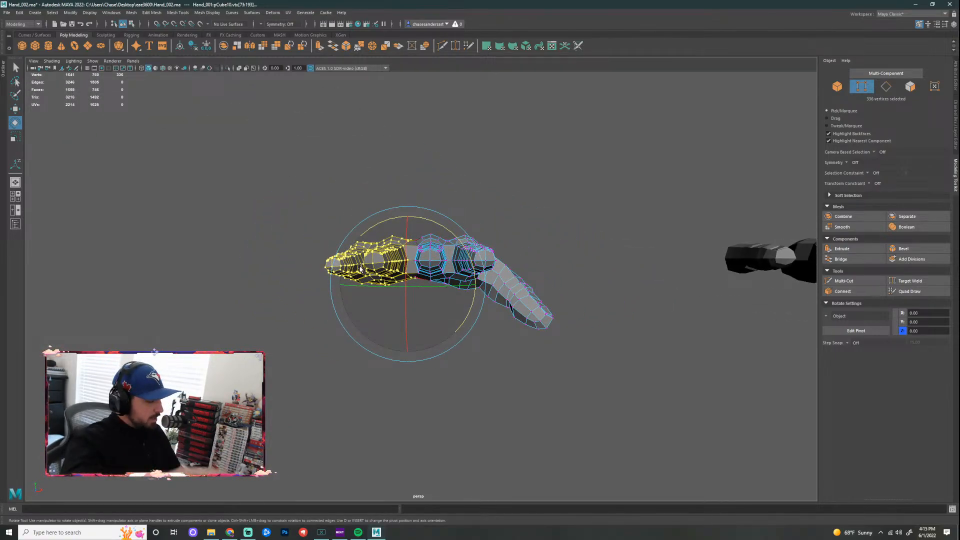
{"action": "left_click_drag", "start_coordinate": [354, 267], "coordinate": [373, 292]}
{"action": "key", "text": "ctrl+z"}
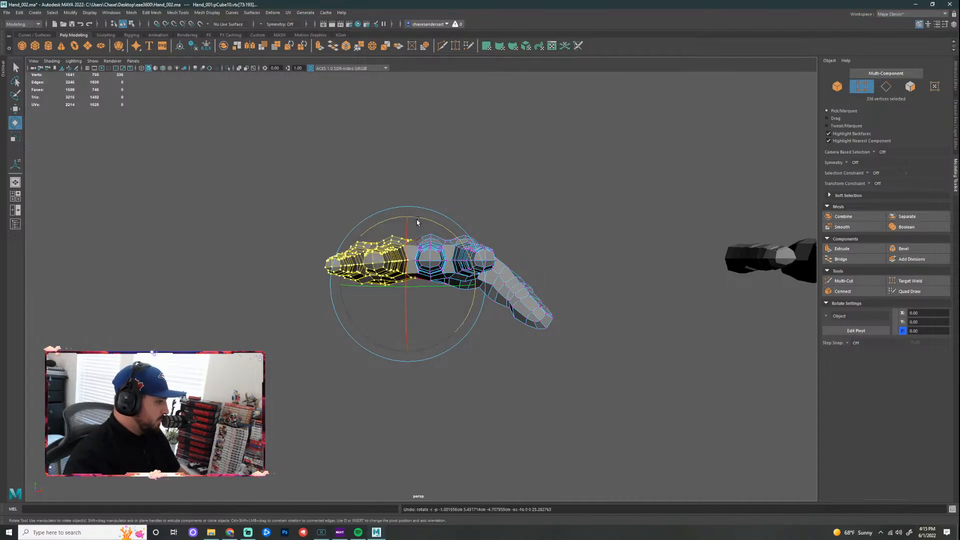
{"action": "left_click_drag", "start_coordinate": [415, 219], "coordinate": [418, 221]}
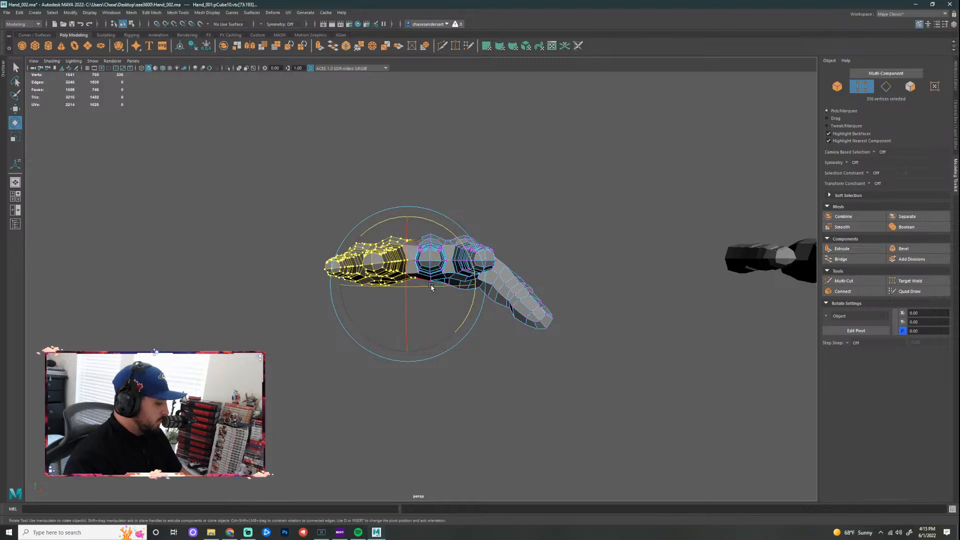
{"action": "key", "text": "w"}
{"action": "left_click_drag", "start_coordinate": [474, 284], "coordinate": [477, 283]}
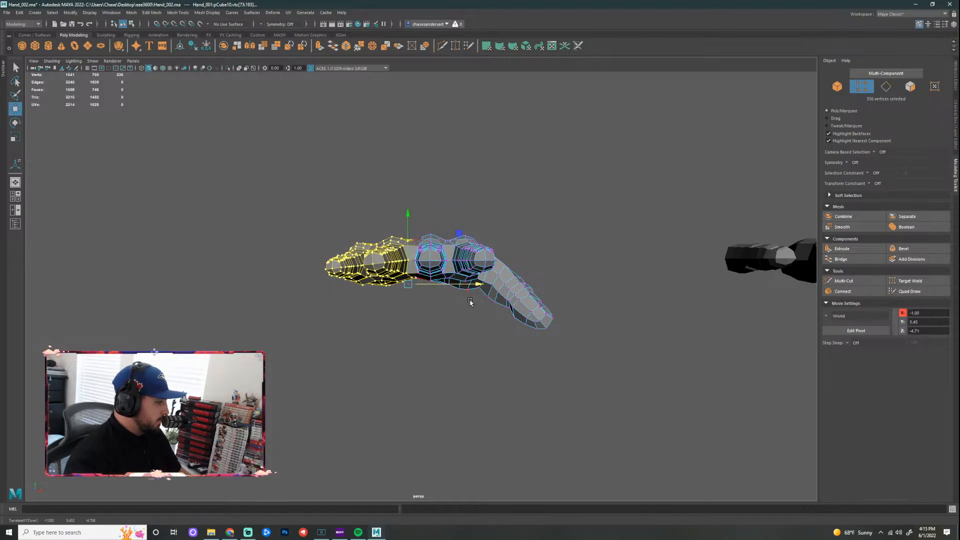
{"action": "left_click", "coordinate": [458, 324]}
{"action": "scroll", "coordinate": [447, 315], "scroll_direction": "up", "scroll_amount": 4}
{"action": "mouse_move", "coordinate": [430, 325]}
{"action": "left_mouse_down", "text": "alt"}
{"action": "mouse_move", "coordinate": [413, 195]}
{"action": "mouse_move", "coordinate": [425, 307]}
{"action": "left_mouse_up", "text": "alt"}
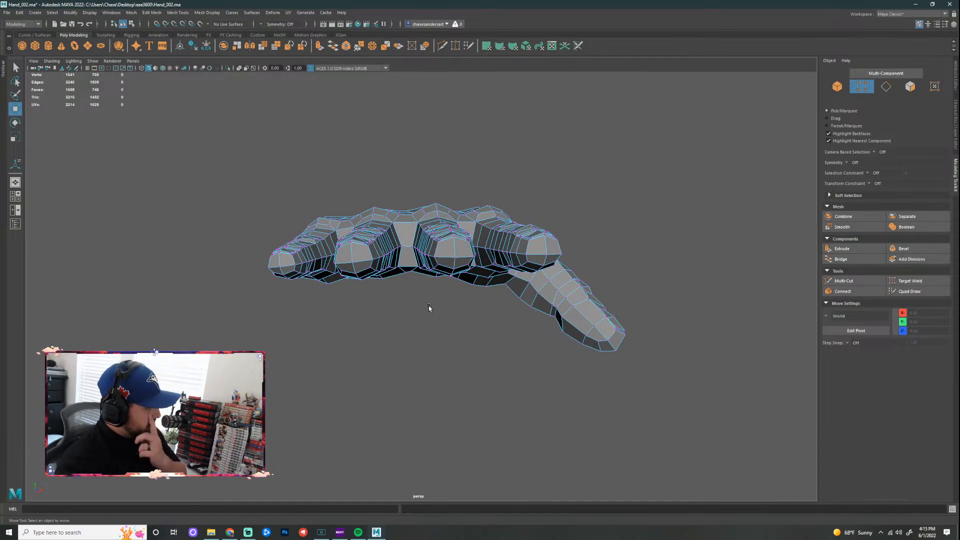
Step: Select the index finger's vertices from its middle joint out to the fingertip
{"action": "left_click_drag", "start_coordinate": [553, 281], "coordinate": [445, 323], "text": "alt"}
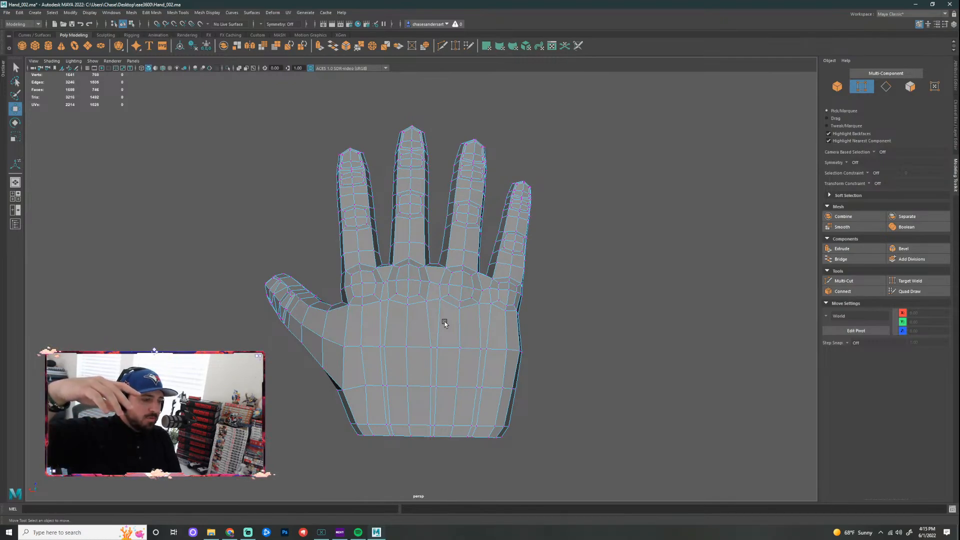
{"action": "left_click", "coordinate": [455, 297]}
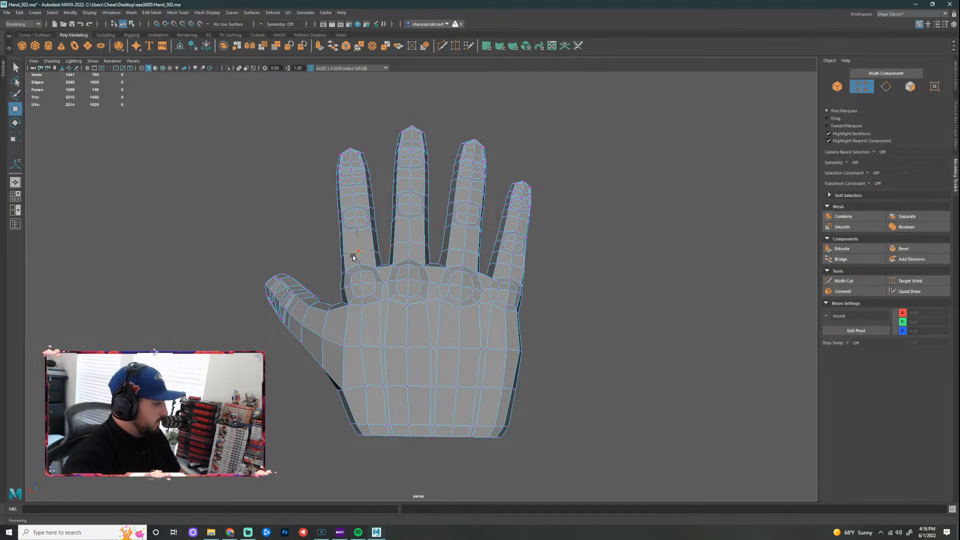
{"action": "left_click_drag", "start_coordinate": [437, 223], "coordinate": [496, 185], "text": "alt"}
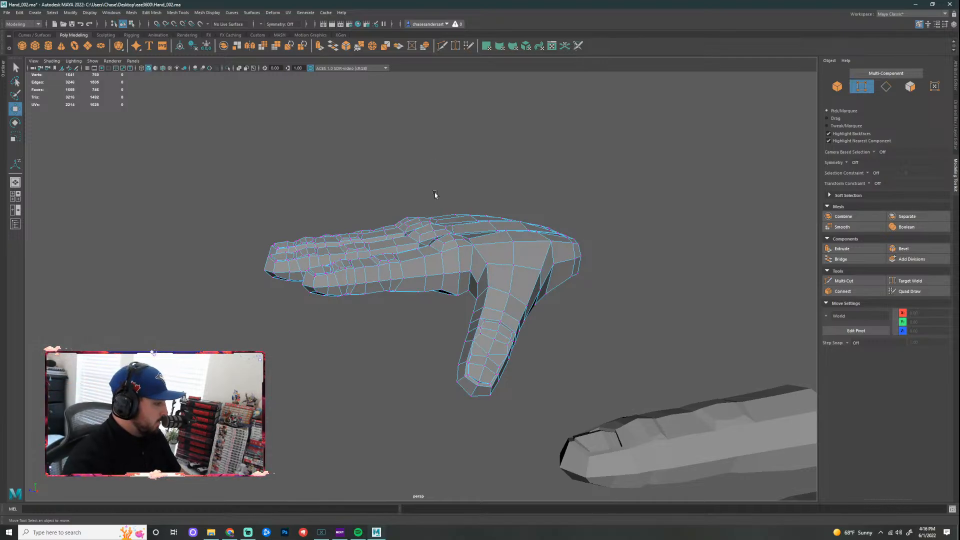
{"action": "left_click_drag", "start_coordinate": [435, 195], "coordinate": [284, 356], "text": "alt"}
{"action": "left_click_drag", "start_coordinate": [257, 88], "coordinate": [376, 249]}
{"action": "left_click_drag", "start_coordinate": [521, 236], "coordinate": [659, 220], "text": "alt"}
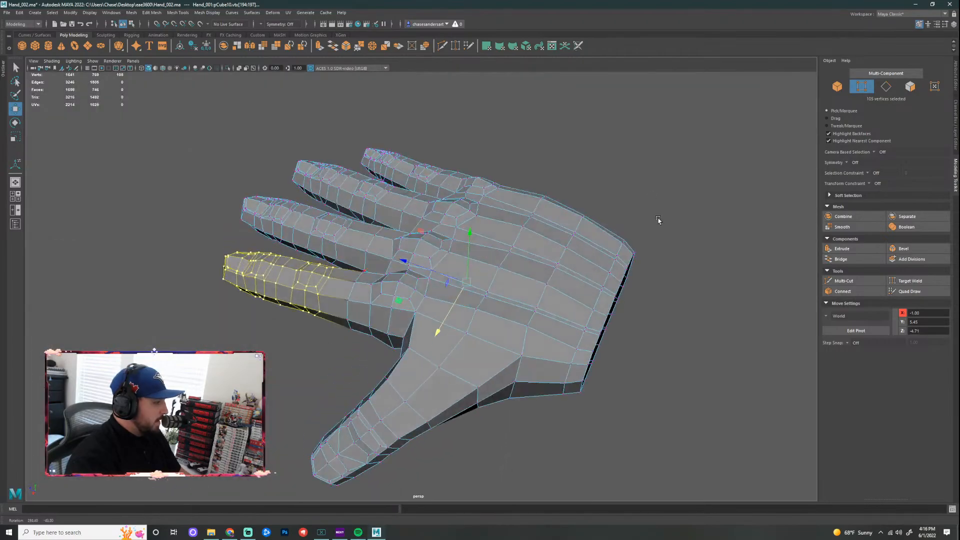
Step: Relocate the selection's pivot to the index finger's middle joint, centred within the finger's thickness
{"action": "middle_click_drag", "start_coordinate": [322, 261], "coordinate": [518, 262], "text": "alt"}
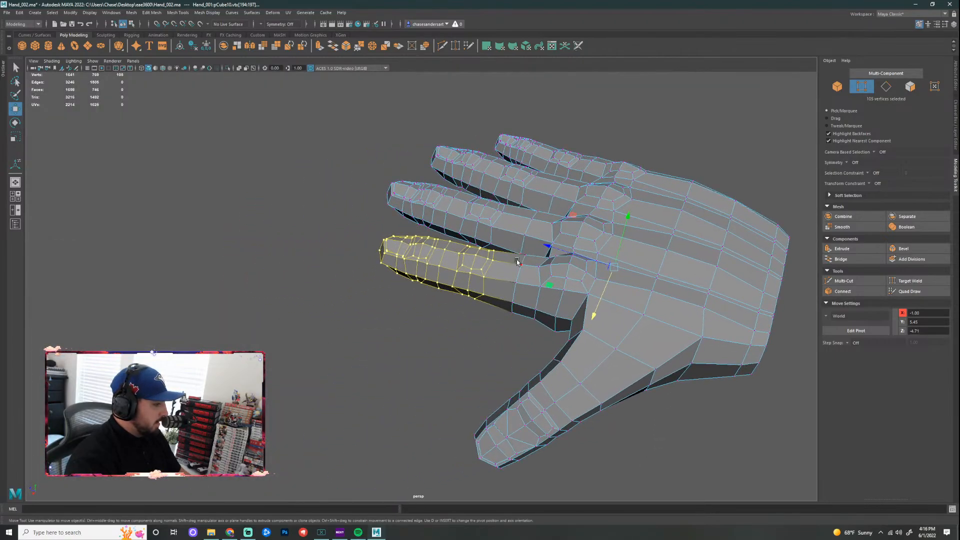
{"action": "key", "text": "d"}
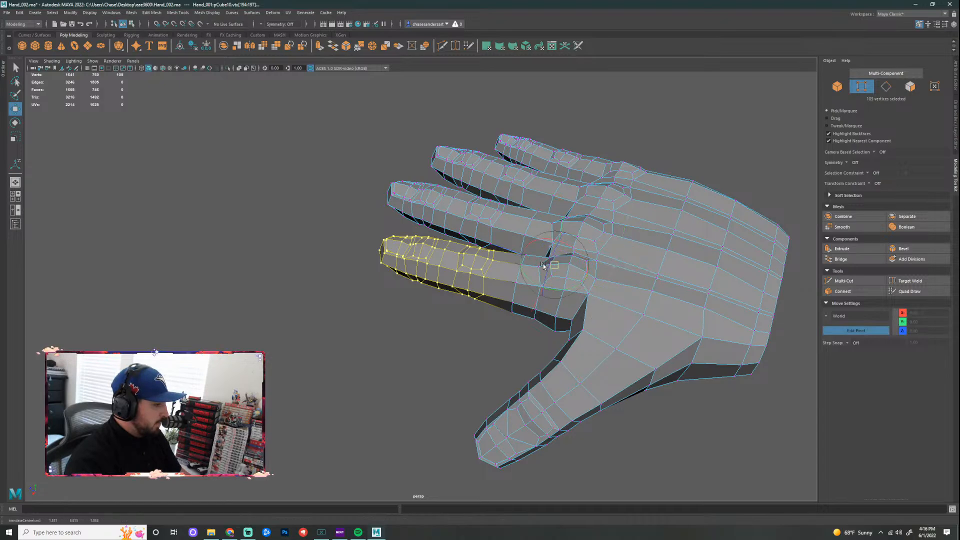
{"action": "left_click", "coordinate": [479, 261]}
{"action": "left_click_drag", "start_coordinate": [505, 248], "coordinate": [340, 346], "text": "alt"}
{"action": "left_click_drag", "start_coordinate": [439, 327], "coordinate": [438, 328]}
{"action": "left_click_drag", "start_coordinate": [605, 296], "coordinate": [689, 248], "text": "alt"}
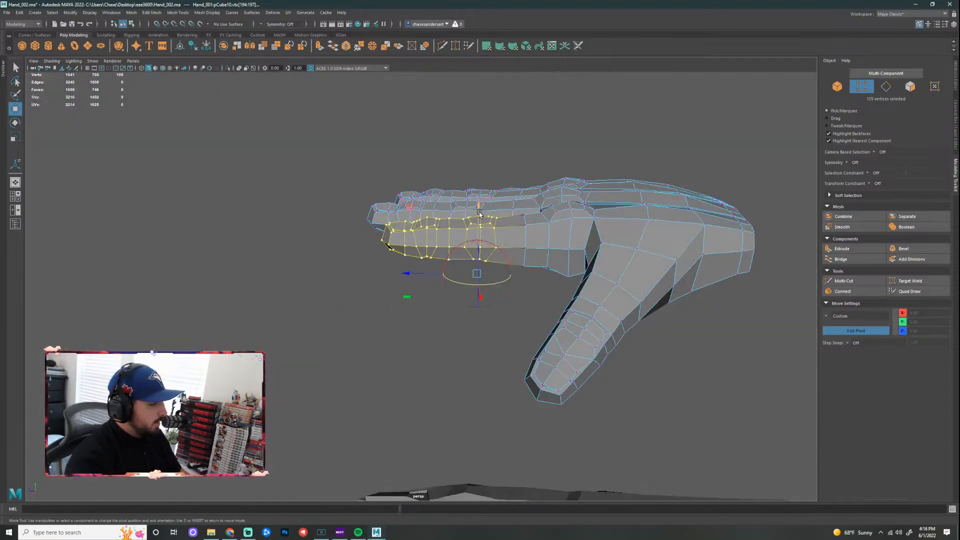
{"action": "left_click_drag", "start_coordinate": [479, 214], "coordinate": [478, 178]}
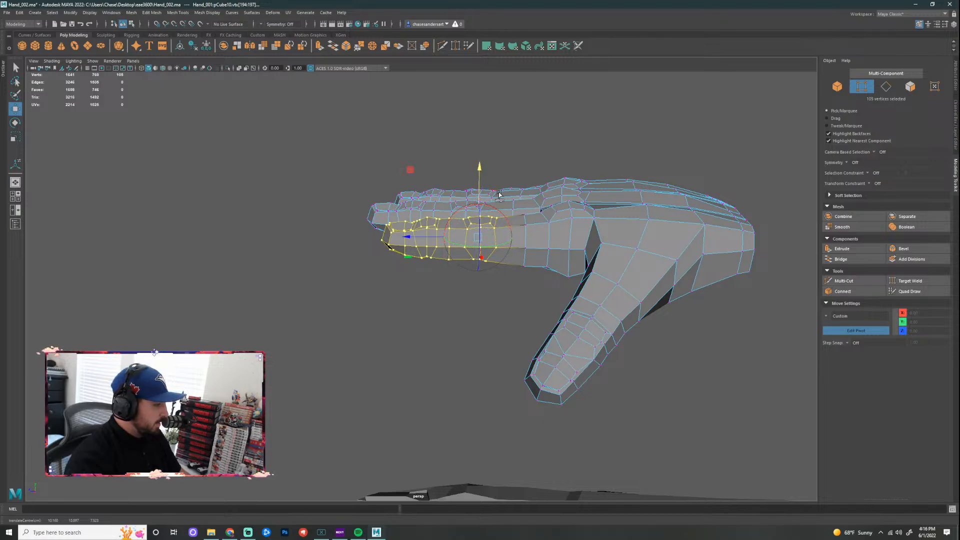
{"action": "left_click", "coordinate": [465, 205]}
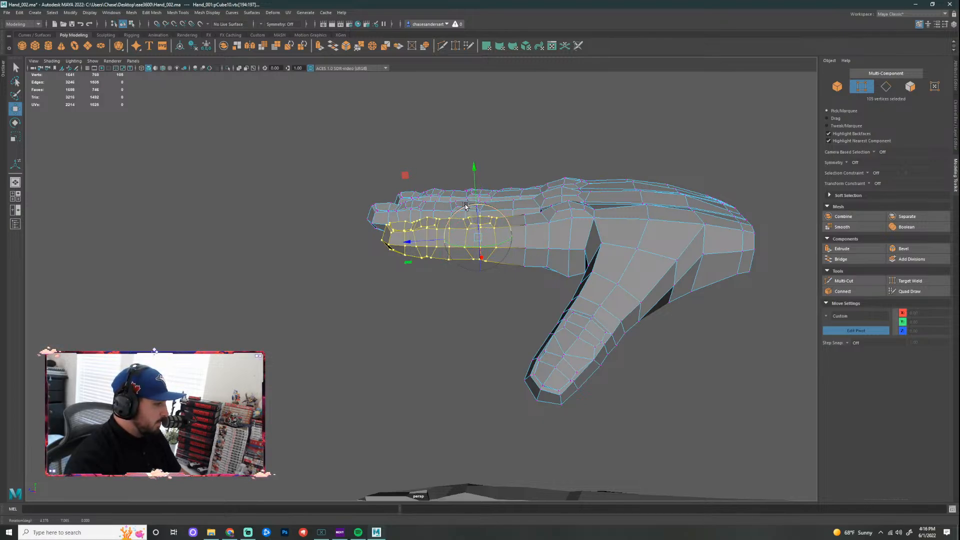
{"action": "key", "text": "ctrl+z"}
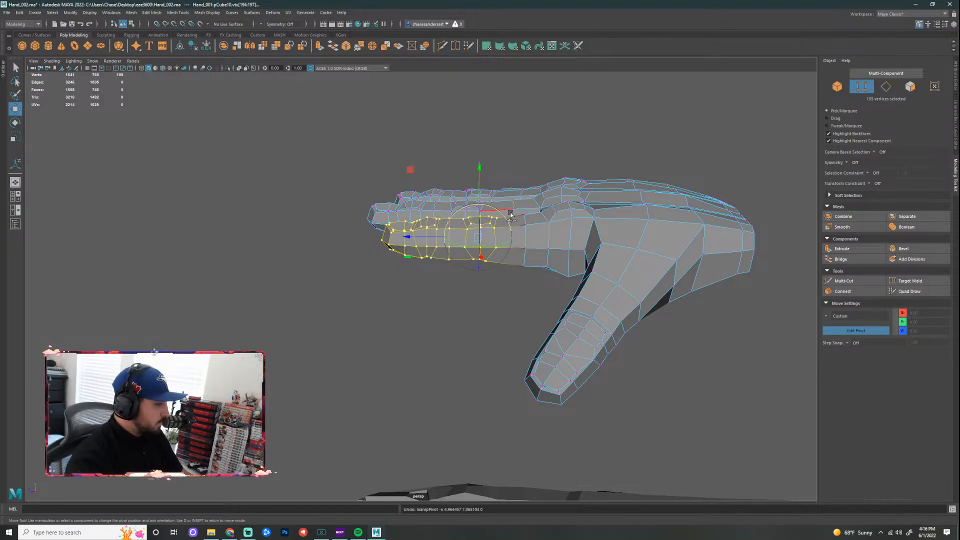
Step: Rotate the selected index-finger section downward at its middle joint, keeping its vertices selected
{"action": "key", "text": "e"}
{"action": "left_click_drag", "start_coordinate": [463, 171], "coordinate": [435, 167]}
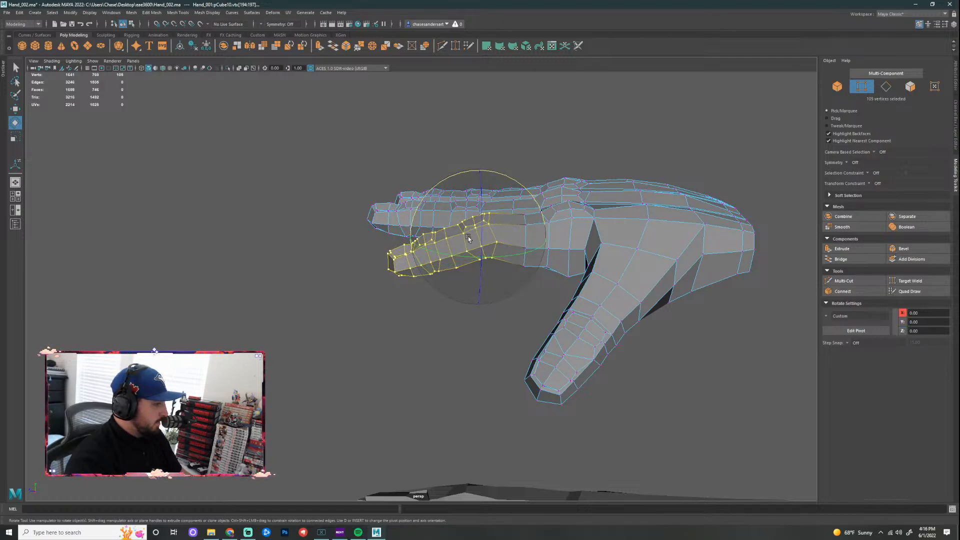
{"action": "scroll", "coordinate": [422, 325], "scroll_direction": "up", "scroll_amount": 2}
{"action": "mouse_move", "coordinate": [422, 326]}
{"action": "left_mouse_down", "text": "alt"}
{"action": "mouse_move", "coordinate": [501, 326]}
{"action": "mouse_move", "coordinate": [619, 302]}
{"action": "mouse_move", "coordinate": [574, 270]}
{"action": "mouse_move", "coordinate": [500, 318]}
{"action": "mouse_move", "coordinate": [406, 324]}
{"action": "left_mouse_up", "text": "alt"}
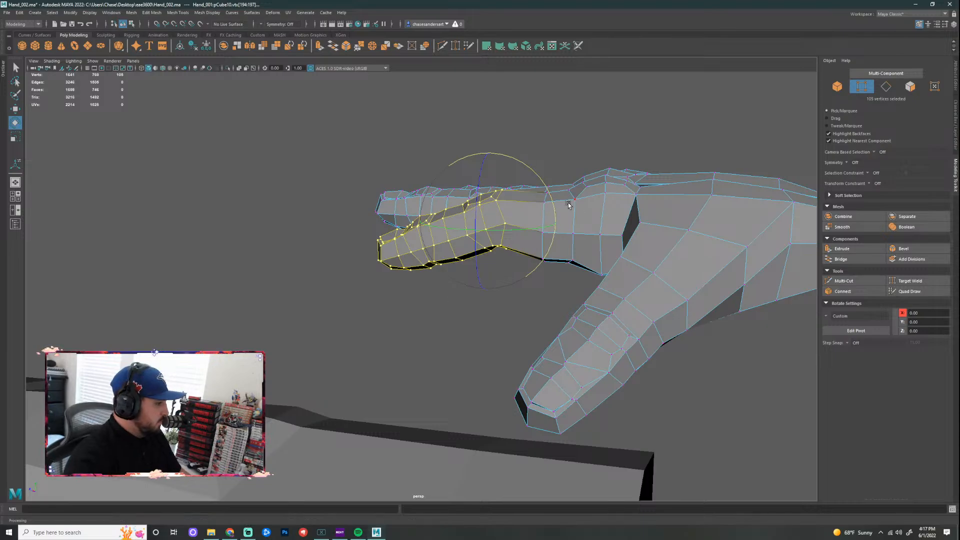
{"action": "mouse_move", "coordinate": [493, 311]}
{"action": "left_mouse_down", "text": "alt"}
{"action": "mouse_move", "coordinate": [680, 315]}
{"action": "mouse_move", "coordinate": [683, 323]}
{"action": "mouse_move", "coordinate": [653, 342]}
{"action": "mouse_move", "coordinate": [495, 304]}
{"action": "left_mouse_up", "text": "alt"}
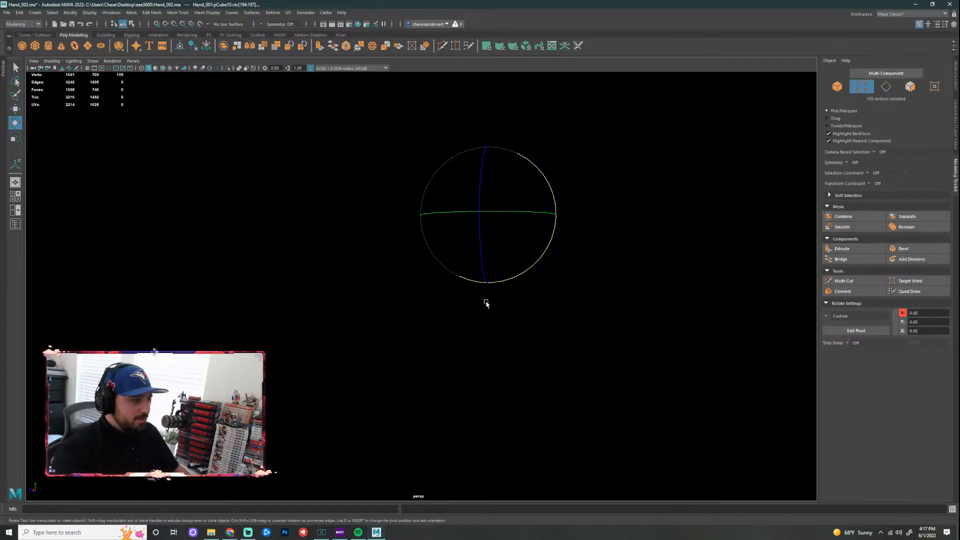
{"action": "key", "text": "alt+z"}
{"action": "left_click_drag", "start_coordinate": [588, 265], "coordinate": [473, 328], "text": "alt"}
{"action": "left_click", "coordinate": [503, 317]}
{"action": "left_click_drag", "start_coordinate": [657, 278], "coordinate": [550, 302], "text": "alt"}
{"action": "key", "text": "ctrl+z"}
{"action": "key", "text": "w"}
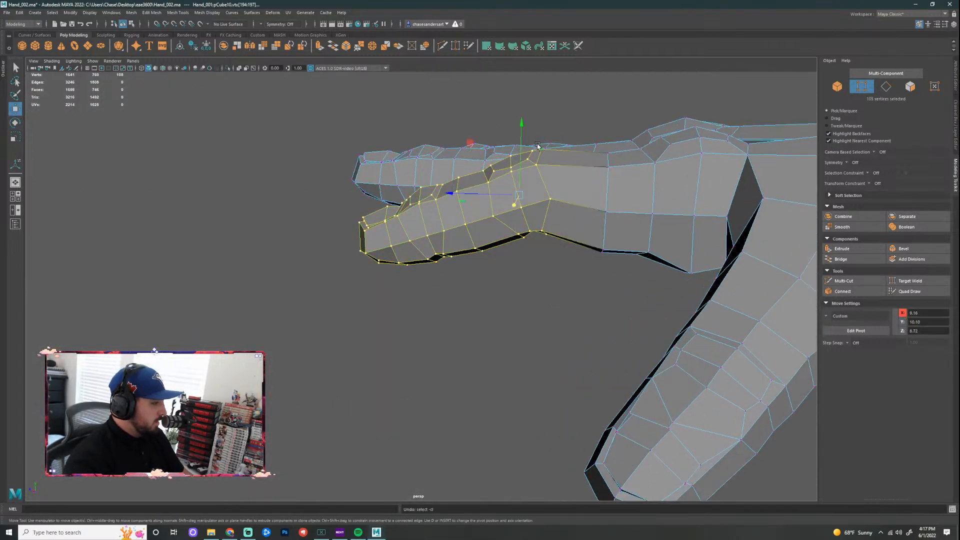
Step: Try lowering the bent index-finger section slightly along Y, check the finger's shape and undo the move
{"action": "left_click_drag", "start_coordinate": [522, 124], "coordinate": [522, 134]}
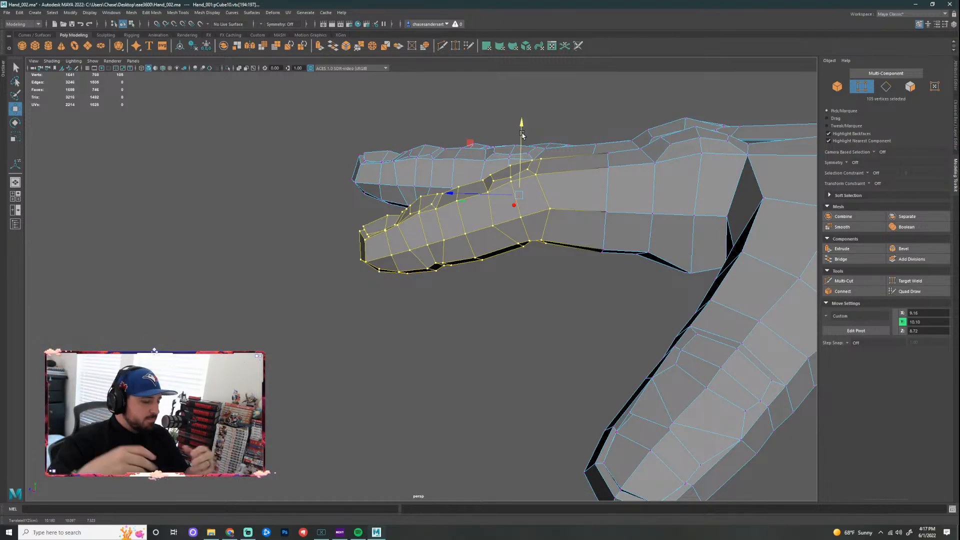
{"action": "left_click", "coordinate": [580, 302]}
{"action": "mouse_move", "coordinate": [580, 302]}
{"action": "left_mouse_down", "text": "alt"}
{"action": "mouse_move", "coordinate": [544, 291]}
{"action": "mouse_move", "coordinate": [599, 302]}
{"action": "mouse_move", "coordinate": [708, 282]}
{"action": "mouse_move", "coordinate": [739, 184]}
{"action": "mouse_move", "coordinate": [714, 255]}
{"action": "mouse_move", "coordinate": [625, 307]}
{"action": "mouse_move", "coordinate": [522, 310]}
{"action": "mouse_move", "coordinate": [553, 302]}
{"action": "mouse_move", "coordinate": [518, 300]}
{"action": "mouse_move", "coordinate": [572, 300]}
{"action": "left_mouse_up", "text": "alt"}
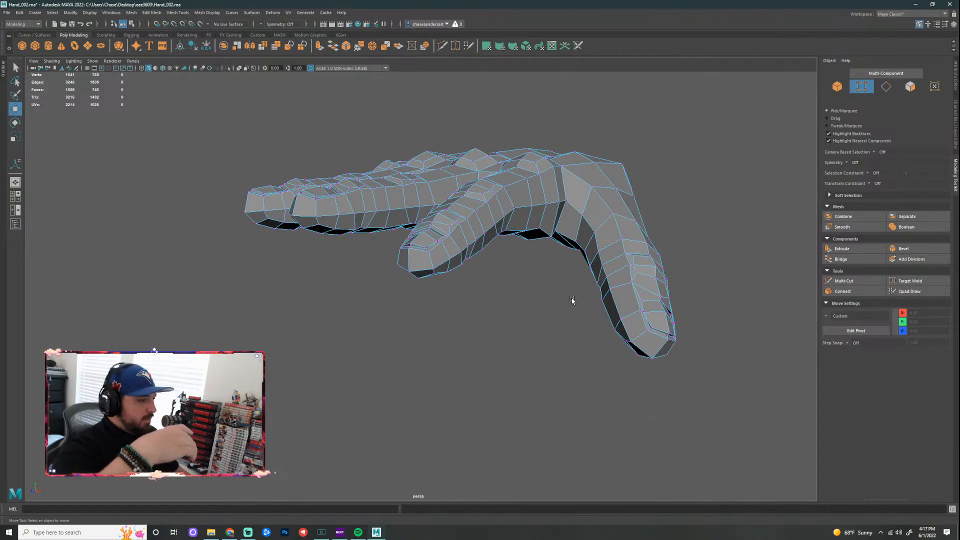
{"action": "left_click_drag", "start_coordinate": [531, 245], "coordinate": [485, 287], "text": "alt"}
{"action": "key", "text": "ctrl+z"}
{"action": "key", "text": "ctrl+z"}
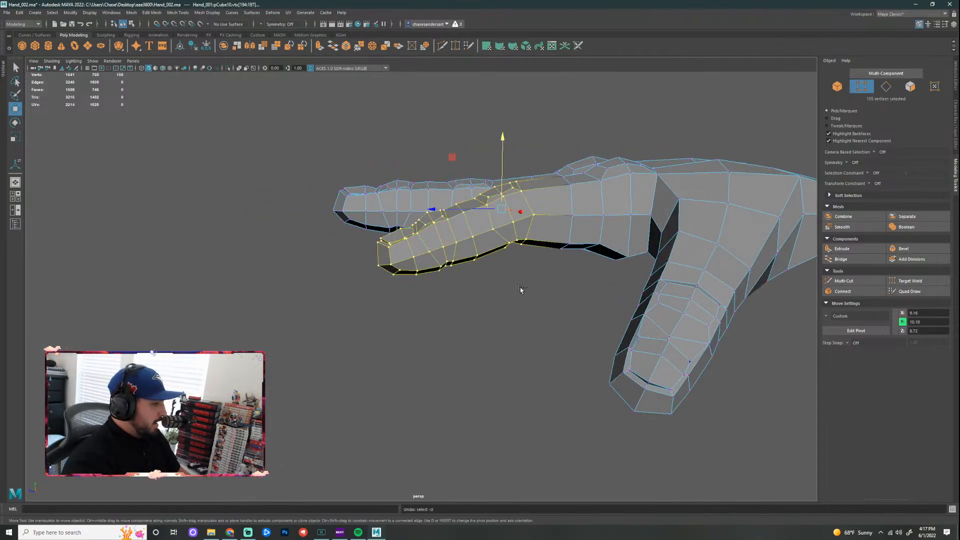
Step: Rotate the index-finger section further downward, lower it slightly along Y and clear the selection
{"action": "key", "text": "e"}
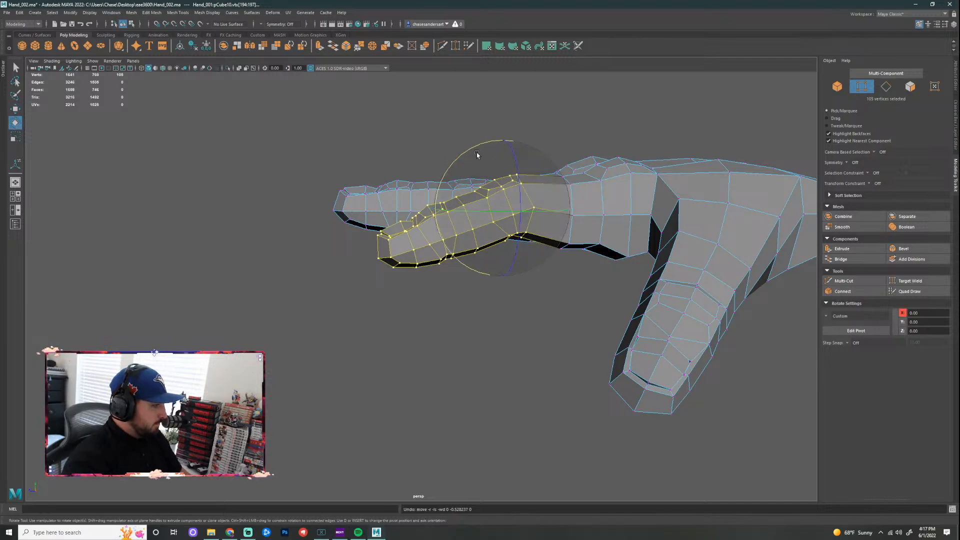
{"action": "left_click_drag", "start_coordinate": [477, 155], "coordinate": [503, 153]}
{"action": "key", "text": "q"}
{"action": "key", "text": "w"}
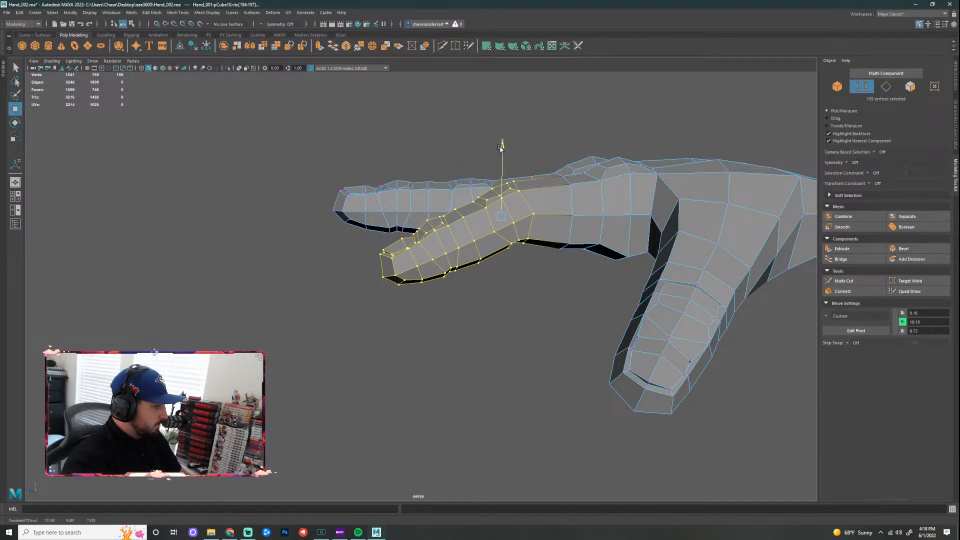
{"action": "left_click", "coordinate": [523, 312]}
{"action": "left_click_drag", "start_coordinate": [525, 294], "coordinate": [534, 315], "text": "alt"}
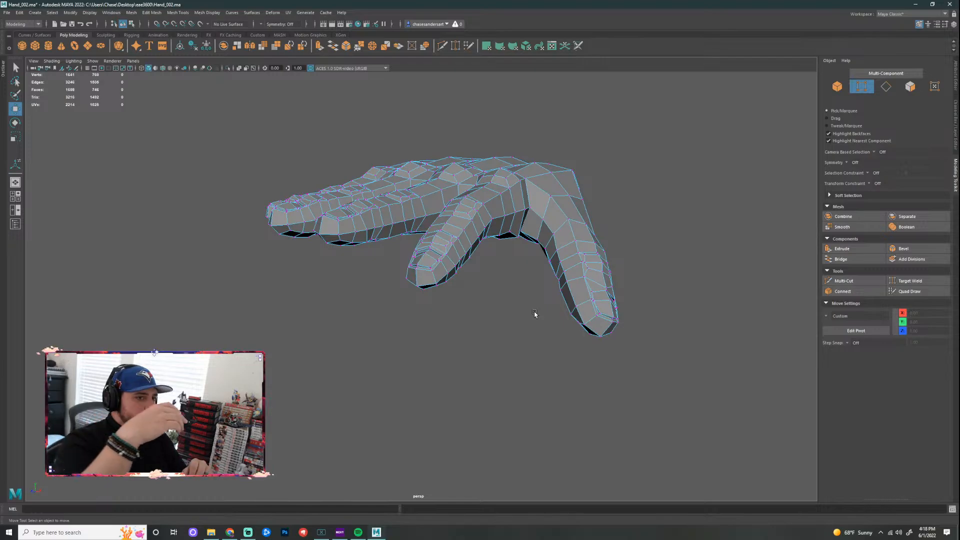
{"action": "scroll", "coordinate": [463, 125], "scroll_direction": "up", "scroll_amount": 2}
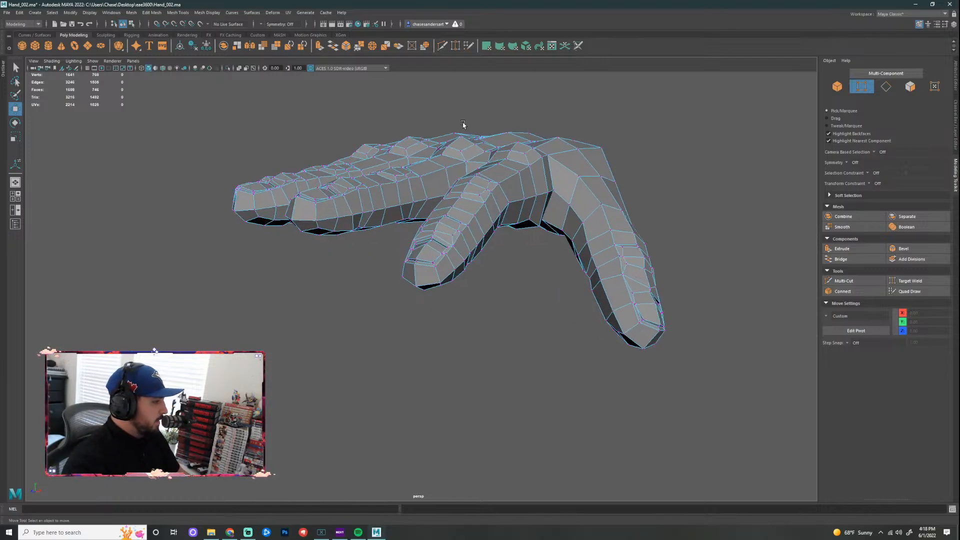
Step: Select the middle finger's vertices and remove the stray ones on the index finger, beside the knuckle and in the webbing
{"action": "left_click_drag", "start_coordinate": [463, 125], "coordinate": [452, 196], "text": "alt"}
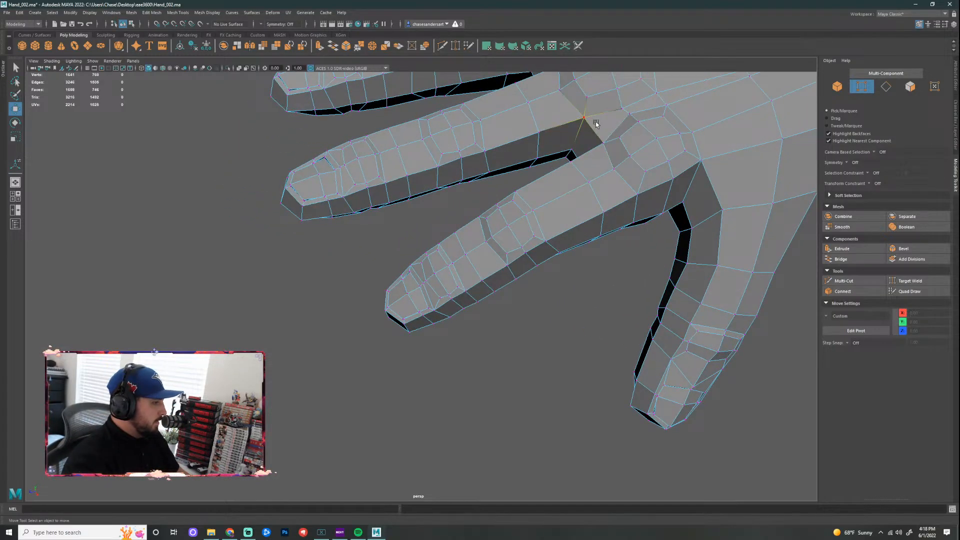
{"action": "left_click_drag", "start_coordinate": [594, 122], "coordinate": [520, 152], "text": "alt"}
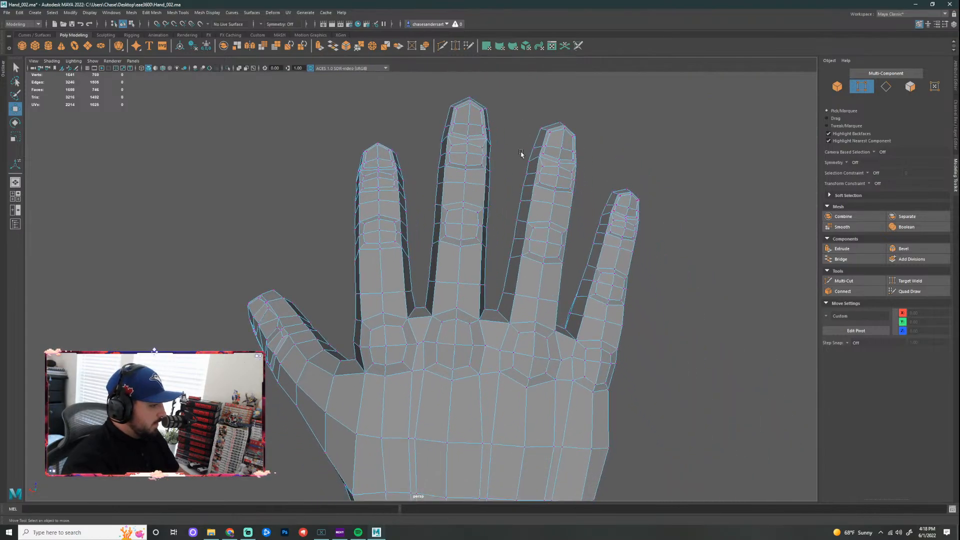
{"action": "left_click_drag", "start_coordinate": [613, 160], "coordinate": [634, 156], "text": "alt"}
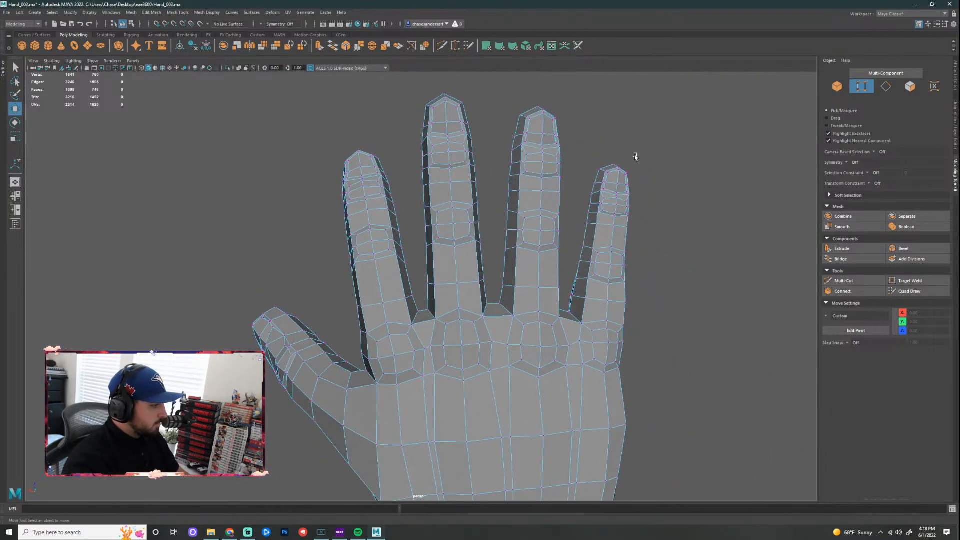
{"action": "left_click_drag", "start_coordinate": [401, 88], "coordinate": [472, 366]}
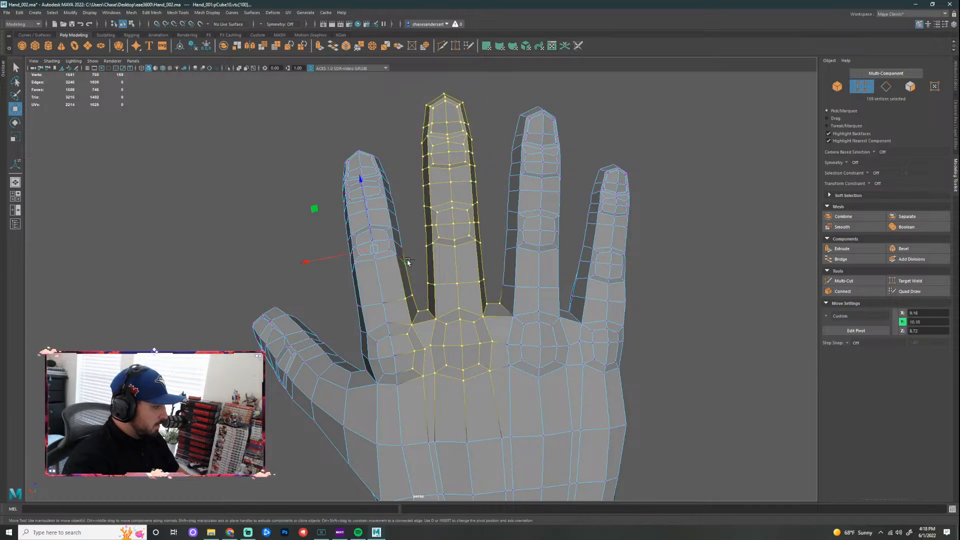
{"action": "left_click", "coordinate": [406, 262], "text": "ctrl"}
{"action": "left_click", "coordinate": [411, 294], "text": "ctrl"}
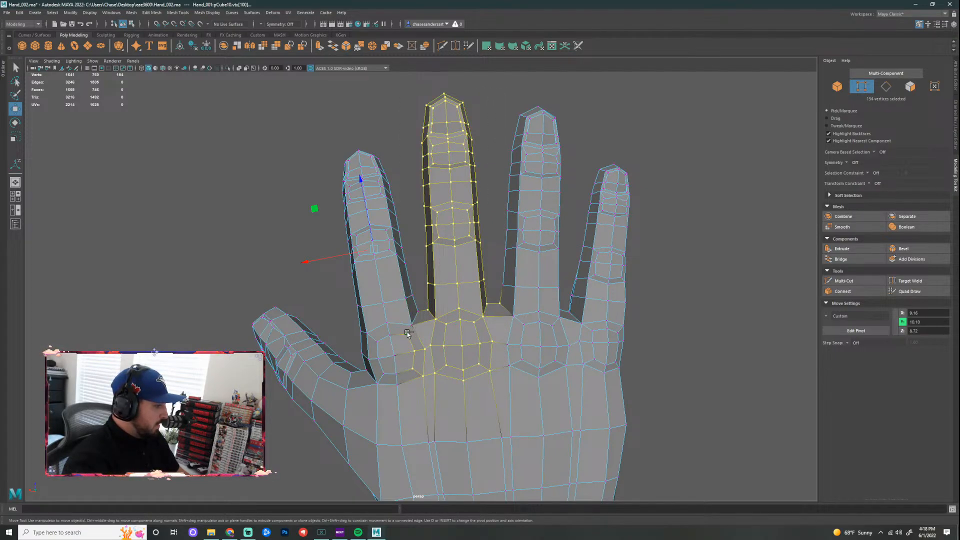
{"action": "left_click", "coordinate": [424, 377], "text": "ctrl"}
{"action": "left_click", "coordinate": [424, 348], "text": "ctrl"}
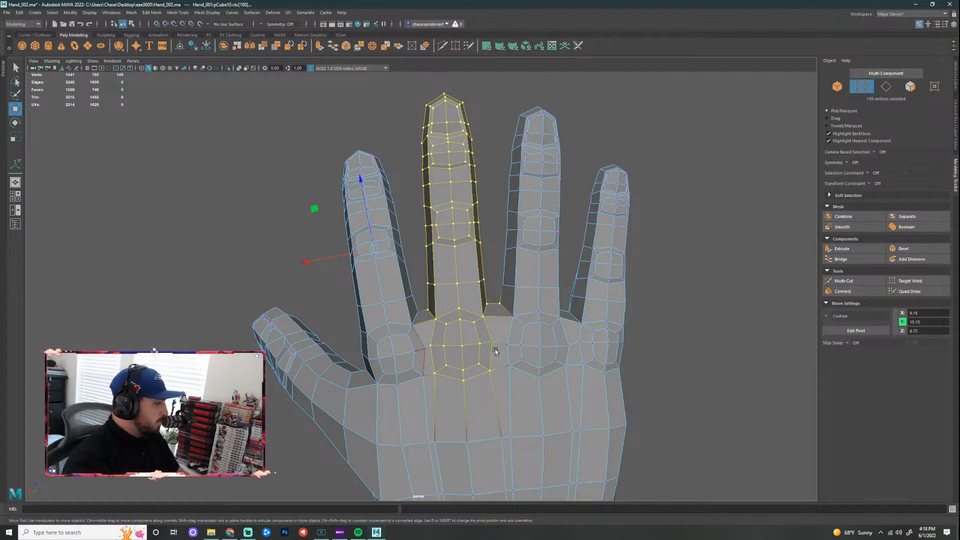
{"action": "left_click", "coordinate": [499, 303], "text": "ctrl"}
{"action": "left_click", "coordinate": [486, 305], "text": "ctrl"}
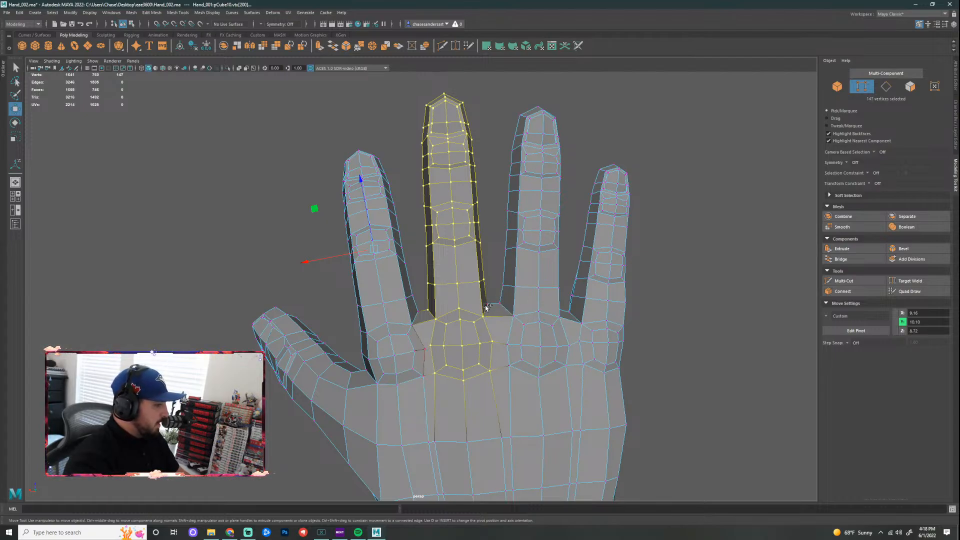
Step: Remove the remaining knuckle and palm vertices from the selection so it covers only the middle finger itself
{"action": "left_click_drag", "start_coordinate": [589, 338], "coordinate": [590, 392], "text": "alt"}
{"action": "left_click_drag", "start_coordinate": [616, 324], "coordinate": [419, 276], "text": "alt"}
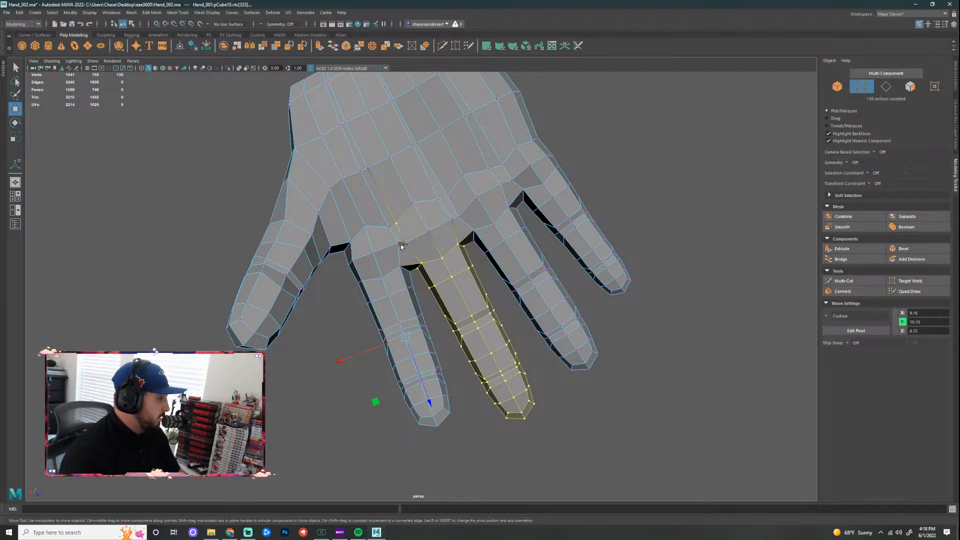
{"action": "left_click_drag", "start_coordinate": [489, 259], "coordinate": [461, 254], "text": "alt"}
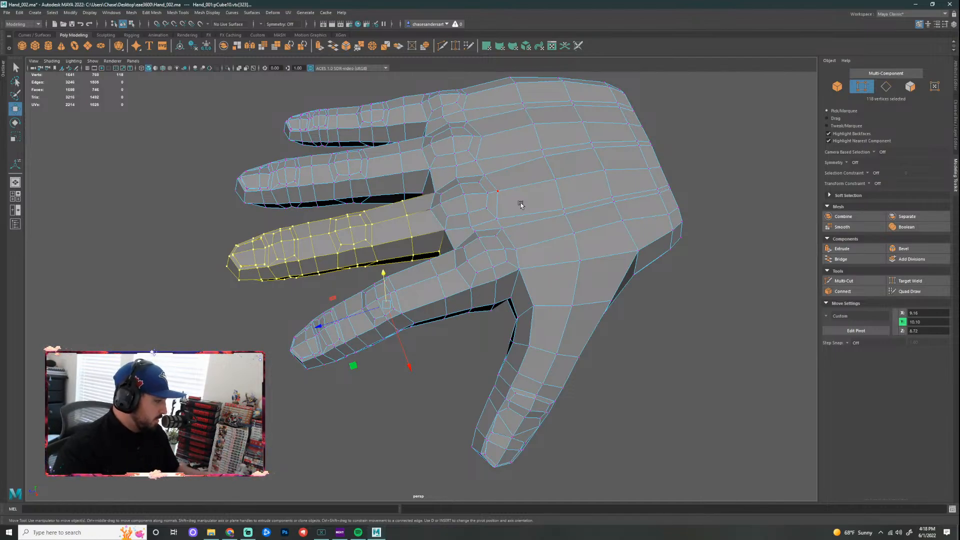
{"action": "left_click_drag", "start_coordinate": [499, 172], "coordinate": [431, 193], "text": "alt"}
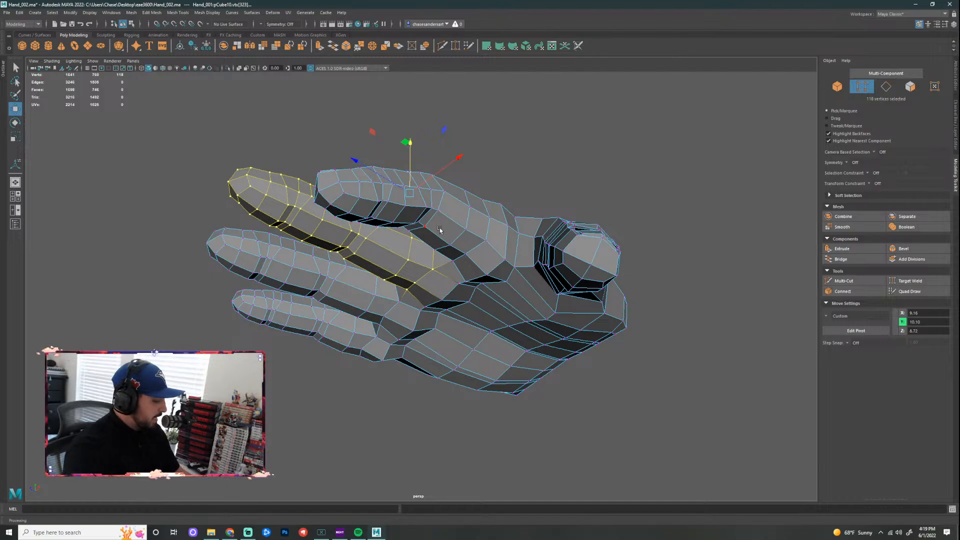
{"action": "left_click_drag", "start_coordinate": [478, 172], "coordinate": [451, 242], "text": "alt"}
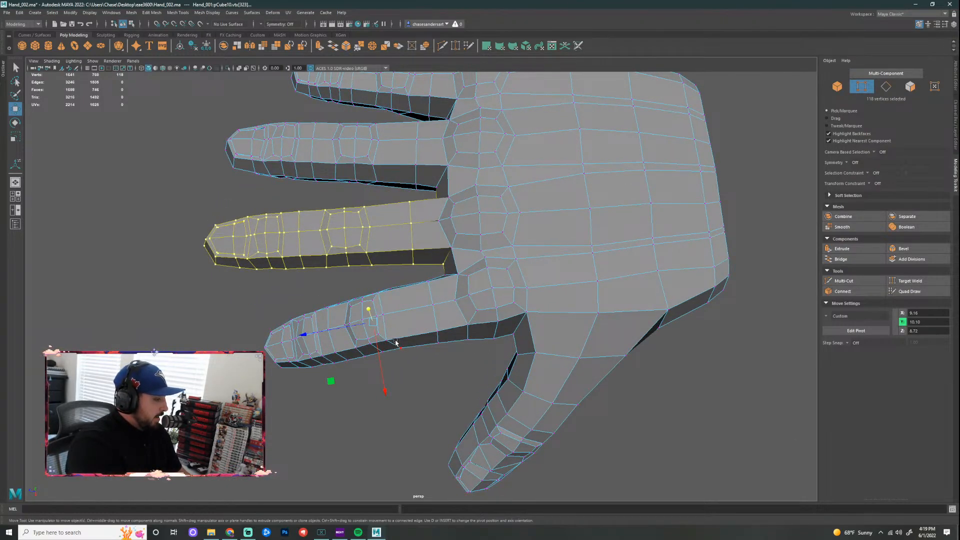
Step: Move the middle-finger selection's pivot to the finger's base knuckle, centre it there and align its axes with the finger
{"action": "key", "text": "d"}
{"action": "left_click_drag", "start_coordinate": [387, 385], "coordinate": [368, 291]}
{"action": "left_click_drag", "start_coordinate": [281, 239], "coordinate": [408, 239]}
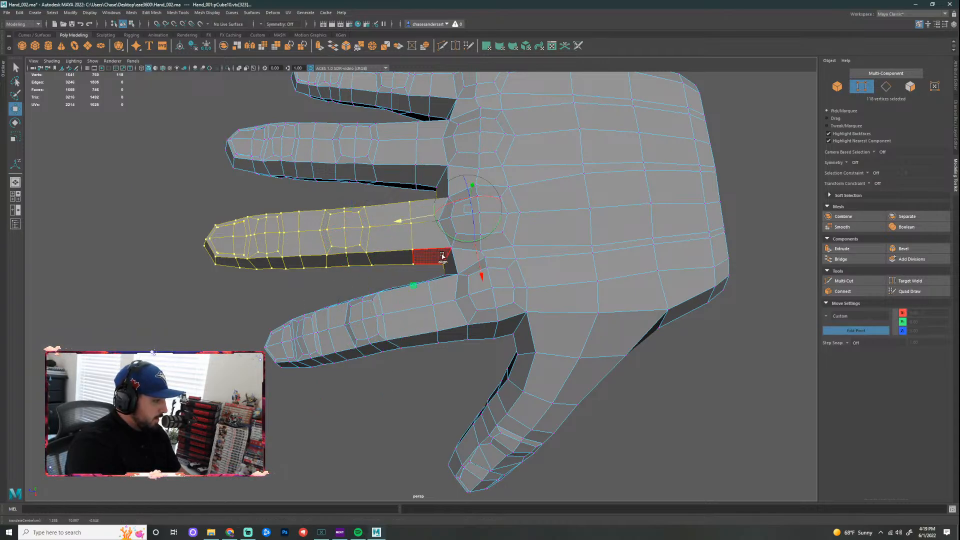
{"action": "left_click_drag", "start_coordinate": [481, 272], "coordinate": [482, 279]}
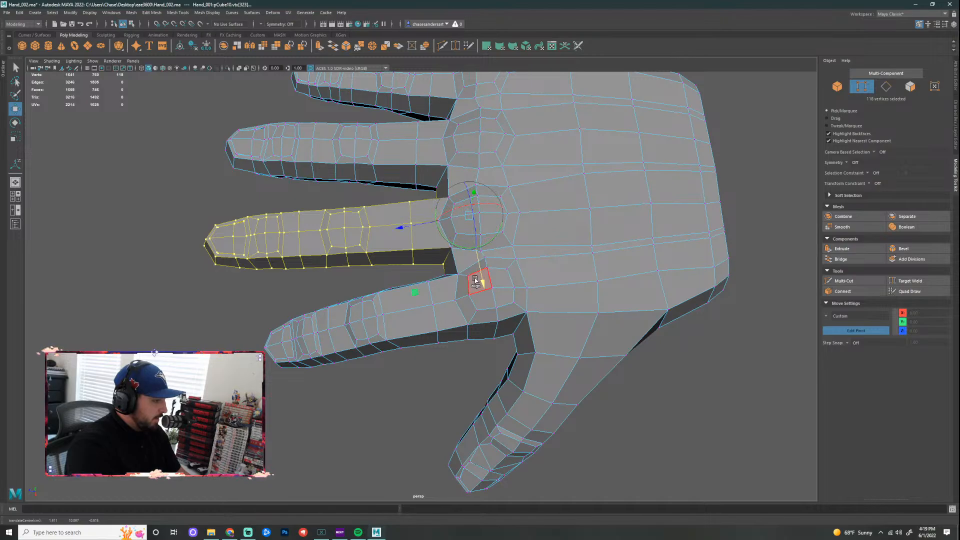
{"action": "left_click_drag", "start_coordinate": [410, 233], "coordinate": [484, 281]}
{"action": "left_click_drag", "start_coordinate": [448, 245], "coordinate": [443, 243]}
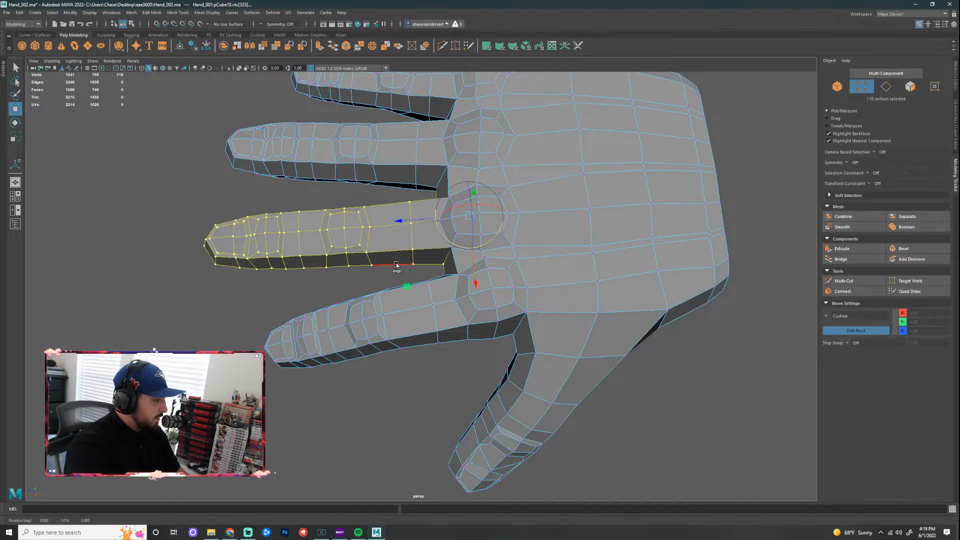
{"action": "left_click_drag", "start_coordinate": [396, 265], "coordinate": [272, 294], "text": "alt"}
{"action": "left_click_drag", "start_coordinate": [404, 341], "coordinate": [392, 338]}
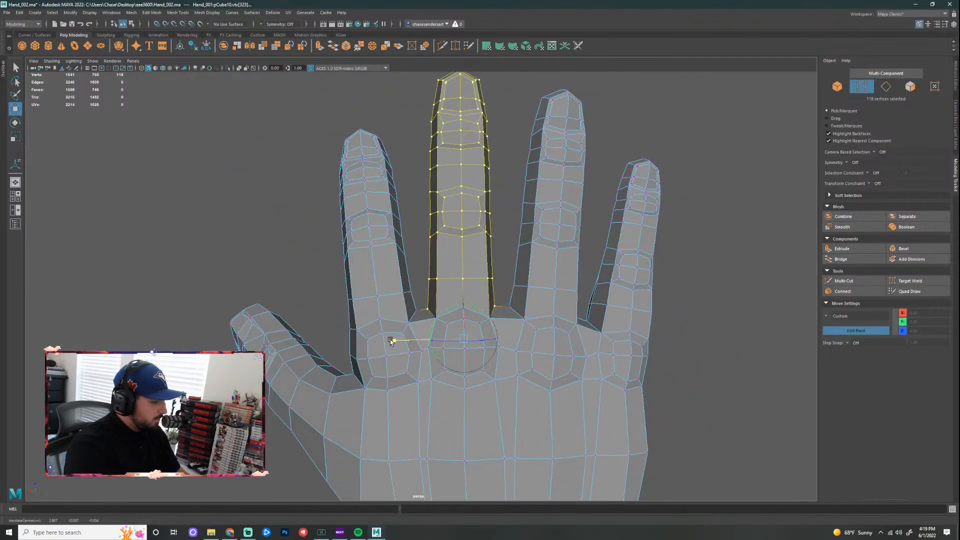
{"action": "left_click_drag", "start_coordinate": [452, 308], "coordinate": [453, 308]}
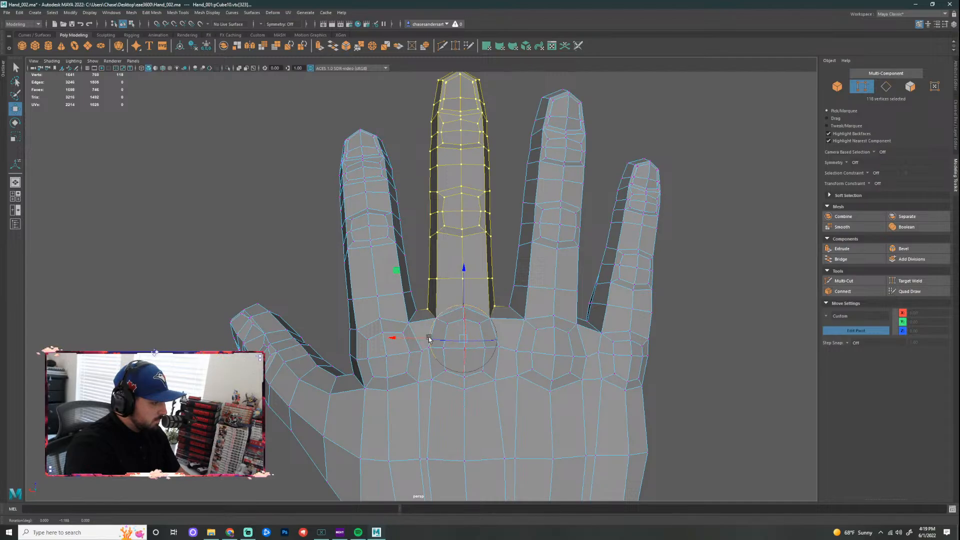
{"action": "left_click", "coordinate": [398, 340]}
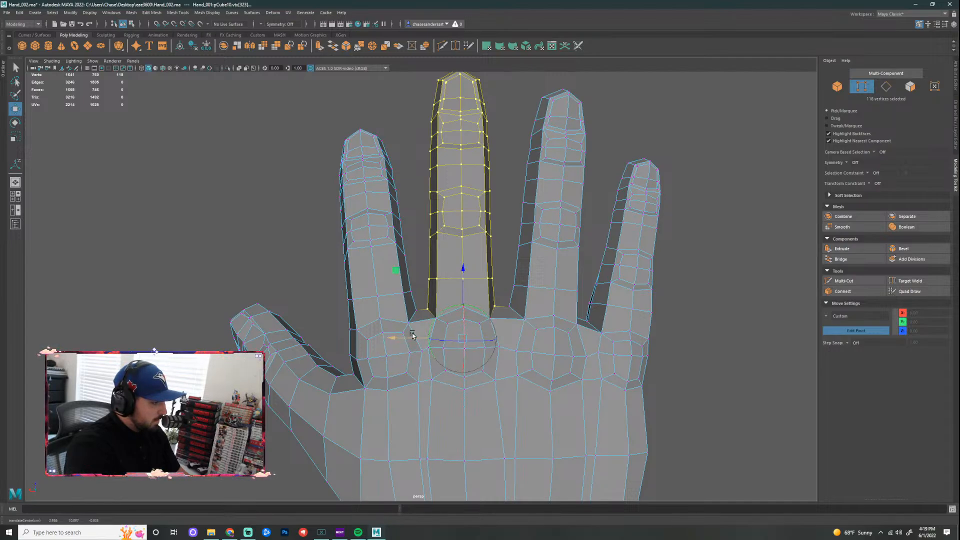
{"action": "left_click_drag", "start_coordinate": [388, 336], "coordinate": [405, 198], "text": "alt"}
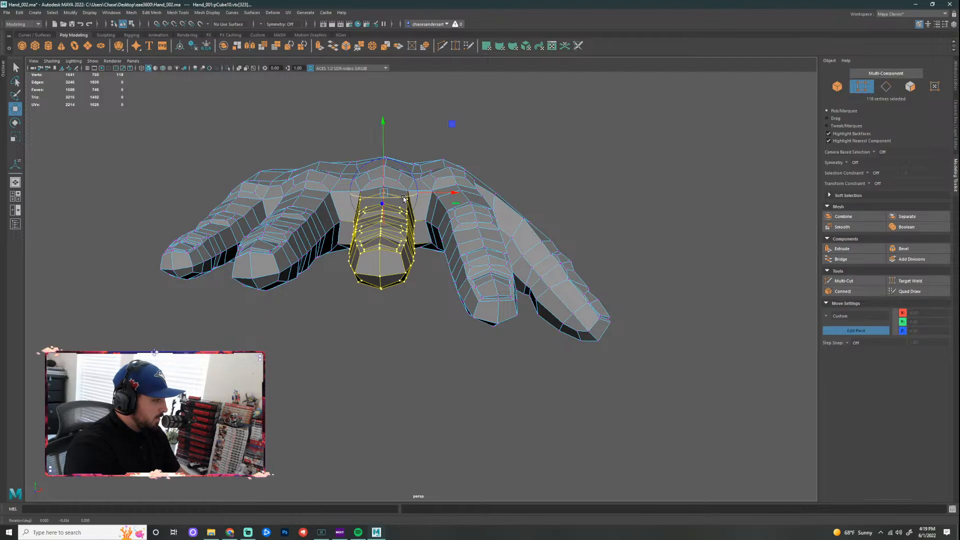
Step: Rotate the middle finger downward about its base knuckle, undo the excess adjustment and clear the selection
{"action": "key", "text": "e"}
{"action": "left_click_drag", "start_coordinate": [379, 166], "coordinate": [384, 193]}
{"action": "key", "text": "ctrl+z"}
{"action": "left_click_drag", "start_coordinate": [439, 174], "coordinate": [495, 368], "text": "alt"}
{"action": "left_click", "coordinate": [532, 372]}
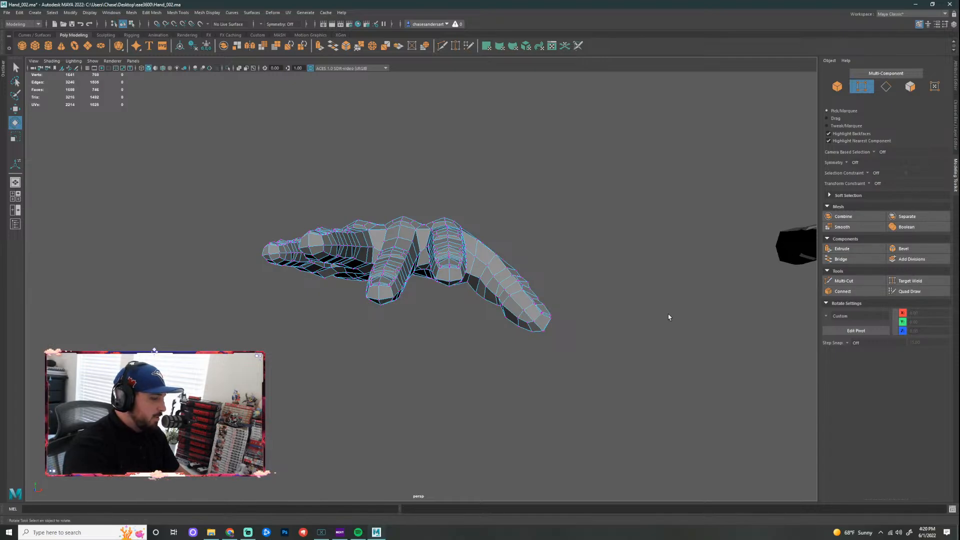
Step: Select the middle finger's vertices from the middle joint out to the fingertip
{"action": "left_click_drag", "start_coordinate": [668, 317], "coordinate": [498, 228], "text": "alt"}
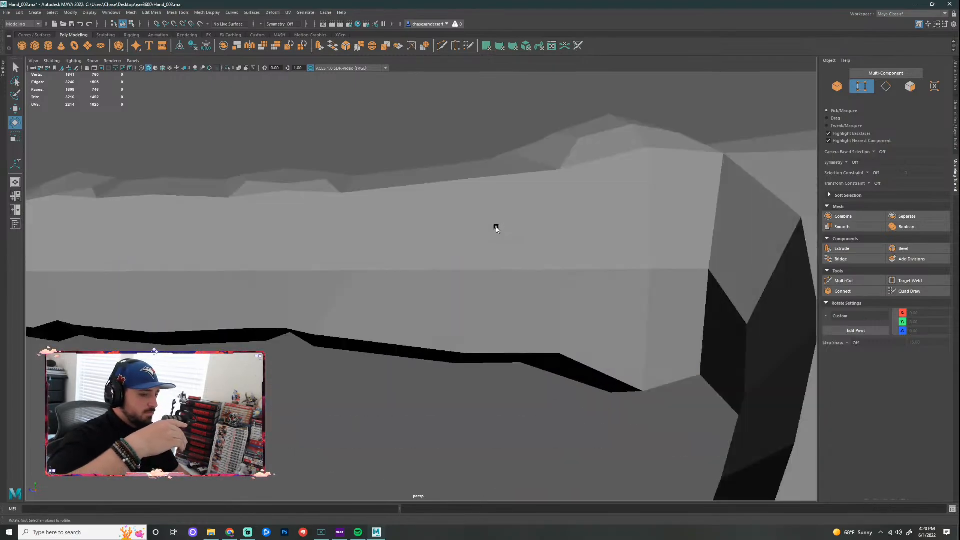
{"action": "key", "text": "f"}
{"action": "left_click_drag", "start_coordinate": [376, 176], "coordinate": [320, 241], "text": "alt"}
{"action": "right_click_drag", "start_coordinate": [391, 233], "coordinate": [501, 210], "text": "alt"}
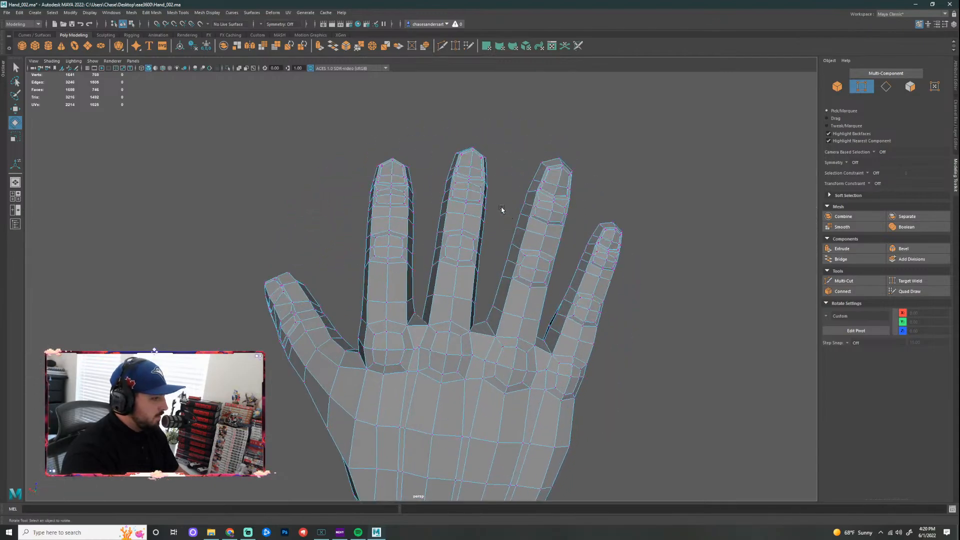
{"action": "middle_click_drag", "start_coordinate": [501, 210], "coordinate": [411, 223], "text": "alt"}
{"action": "left_click_drag", "start_coordinate": [405, 253], "coordinate": [380, 235], "text": "alt"}
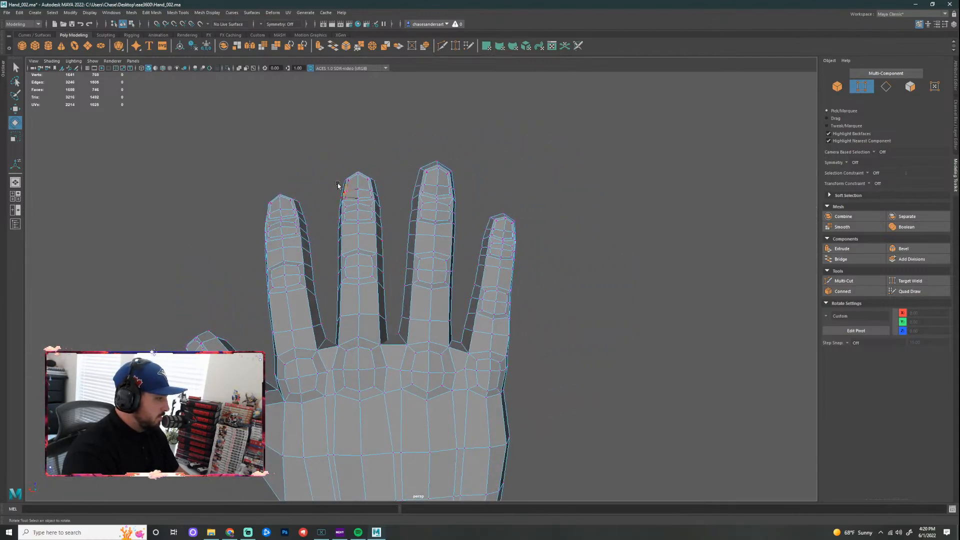
{"action": "left_click_drag", "start_coordinate": [334, 178], "coordinate": [395, 309]}
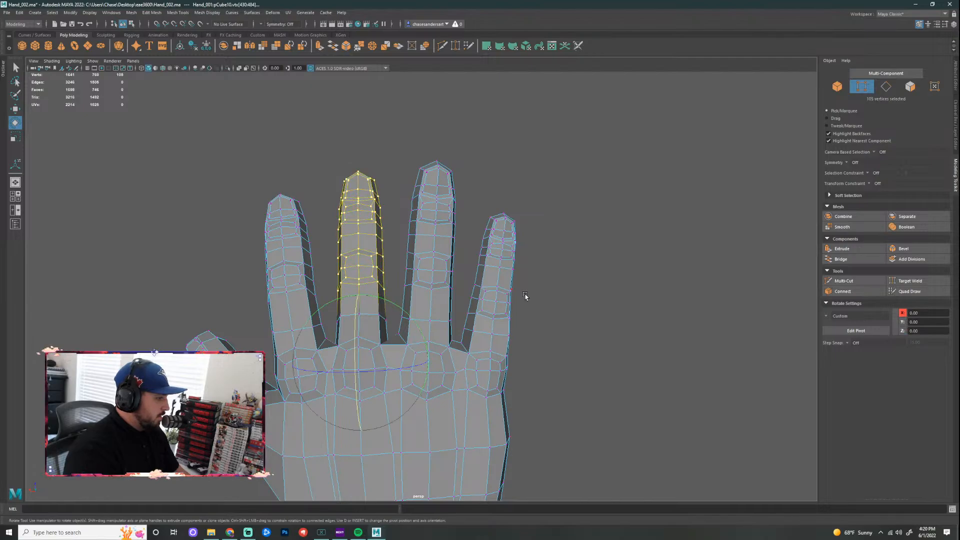
Step: Move the selection's pivot to the middle finger's middle joint and align it with the finger's direction
{"action": "left_click_drag", "start_coordinate": [525, 296], "coordinate": [645, 285], "text": "alt"}
{"action": "key", "text": "d"}
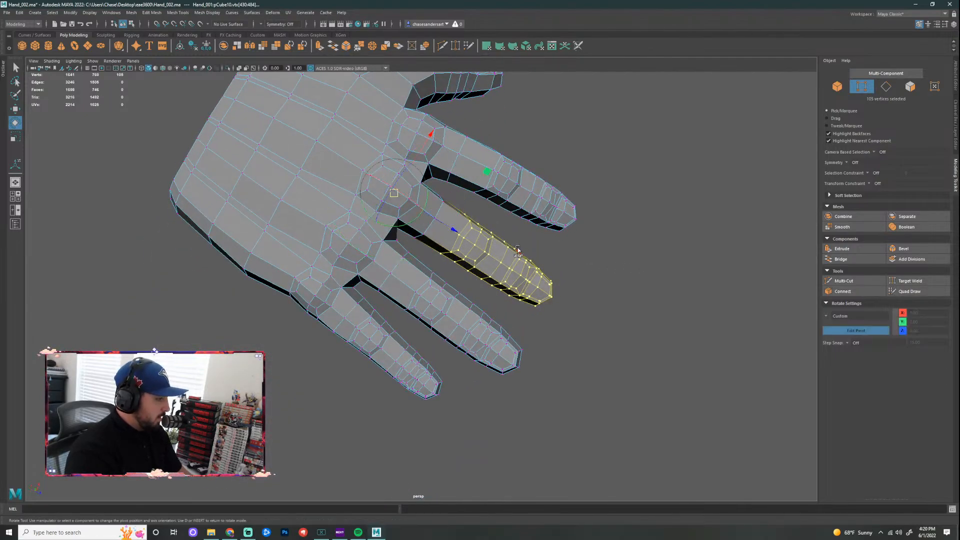
{"action": "left_click_drag", "start_coordinate": [458, 228], "coordinate": [461, 237]}
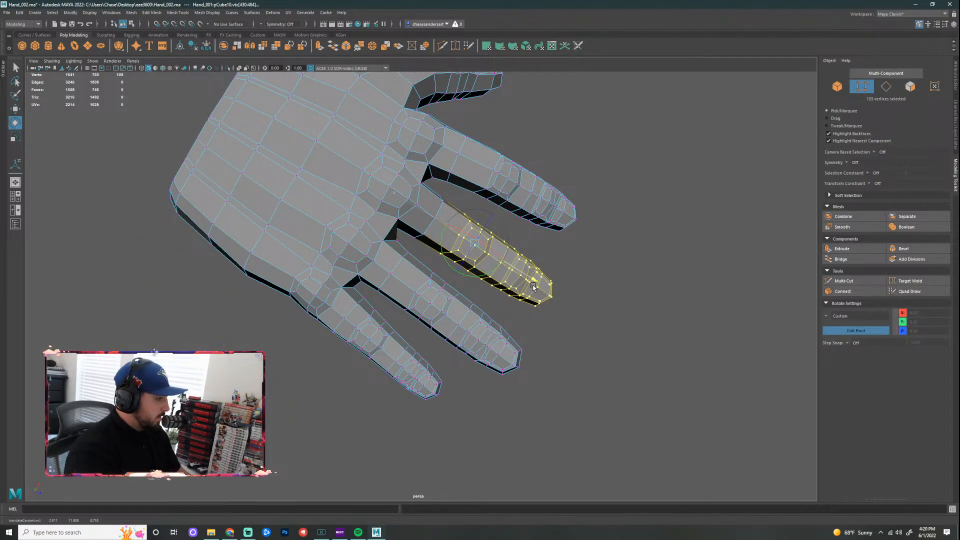
{"action": "left_click_drag", "start_coordinate": [625, 289], "coordinate": [658, 232], "text": "alt"}
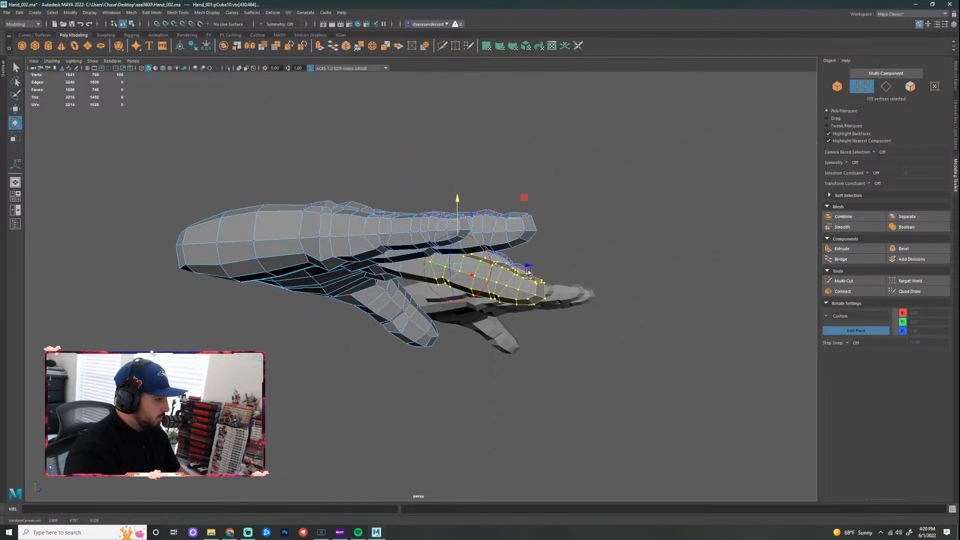
{"action": "left_click_drag", "start_coordinate": [621, 244], "coordinate": [500, 313], "text": "alt"}
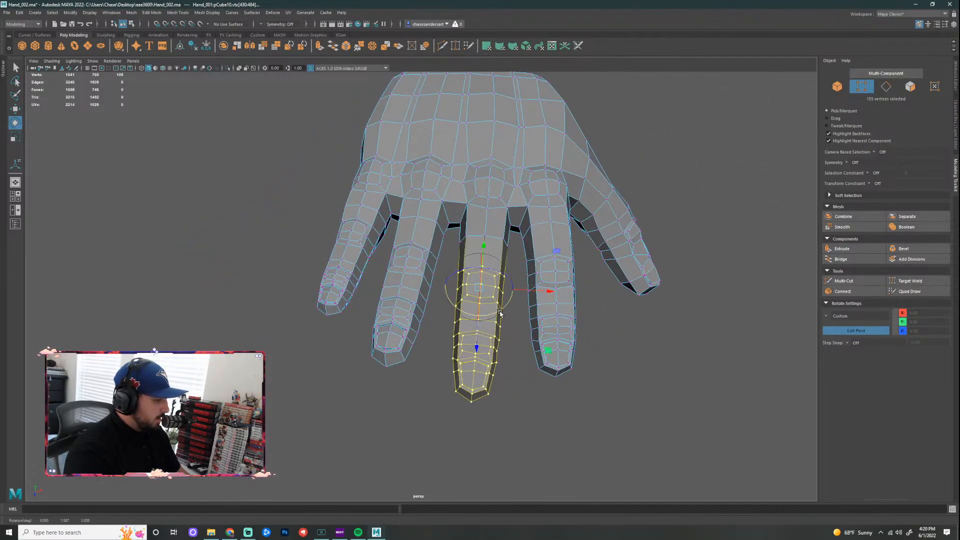
{"action": "key", "text": "d"}
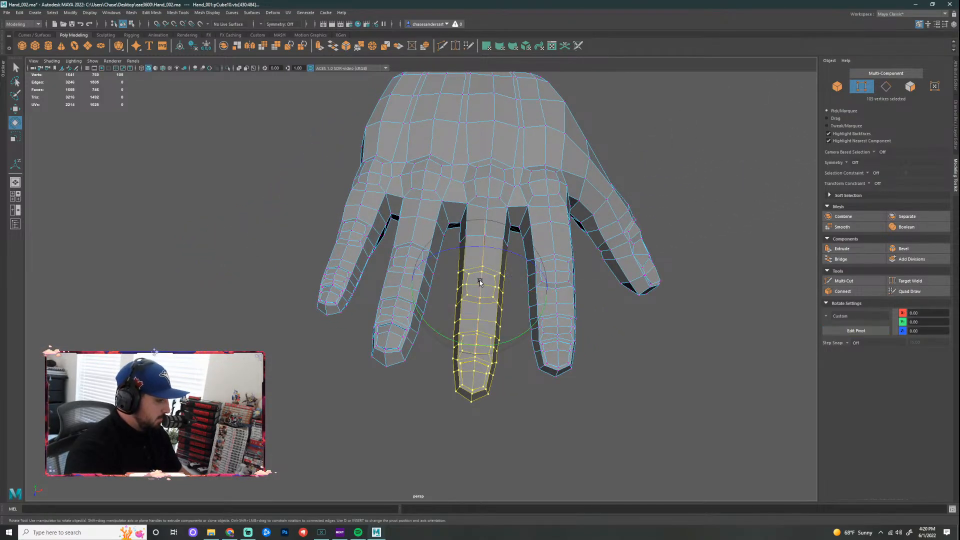
Step: Rotate the middle finger's outer section downward about its middle joint and check the bend from the side
{"action": "left_click_drag", "start_coordinate": [480, 284], "coordinate": [473, 304]}
{"action": "left_click_drag", "start_coordinate": [604, 354], "coordinate": [480, 268], "text": "alt"}
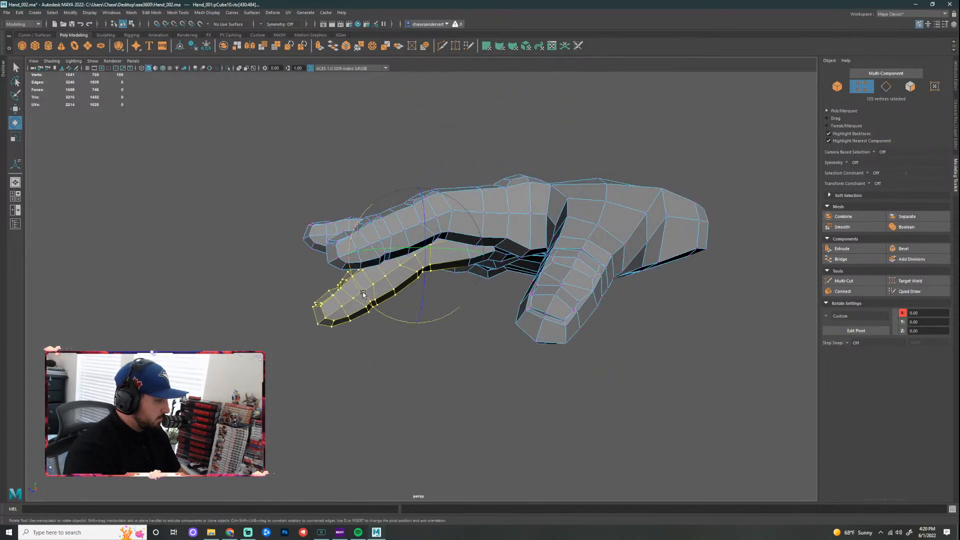
{"action": "left_click_drag", "start_coordinate": [368, 297], "coordinate": [369, 298]}
{"action": "left_click_drag", "start_coordinate": [481, 333], "coordinate": [598, 345], "text": "alt"}
{"action": "key", "text": "q"}
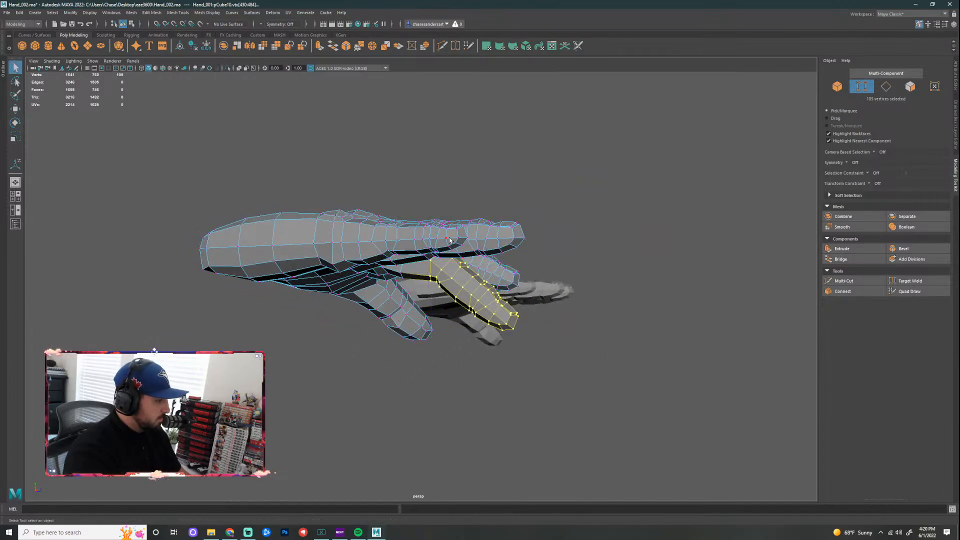
Step: Lower the middle finger's bent section slightly along Y, shift it slightly back along Z and clear the selection
{"action": "key", "text": "w"}
{"action": "left_click_drag", "start_coordinate": [442, 207], "coordinate": [529, 208]}
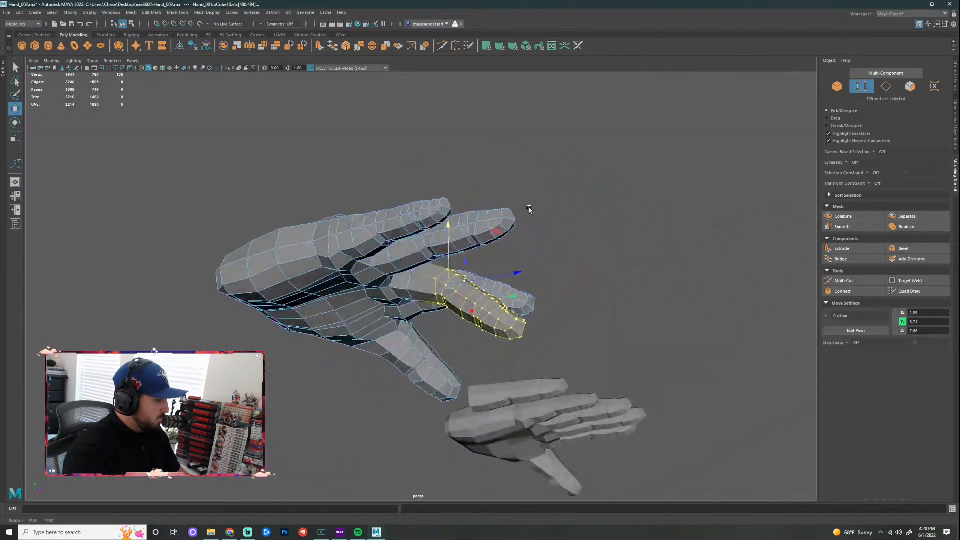
{"action": "left_click_drag", "start_coordinate": [445, 229], "coordinate": [445, 232]}
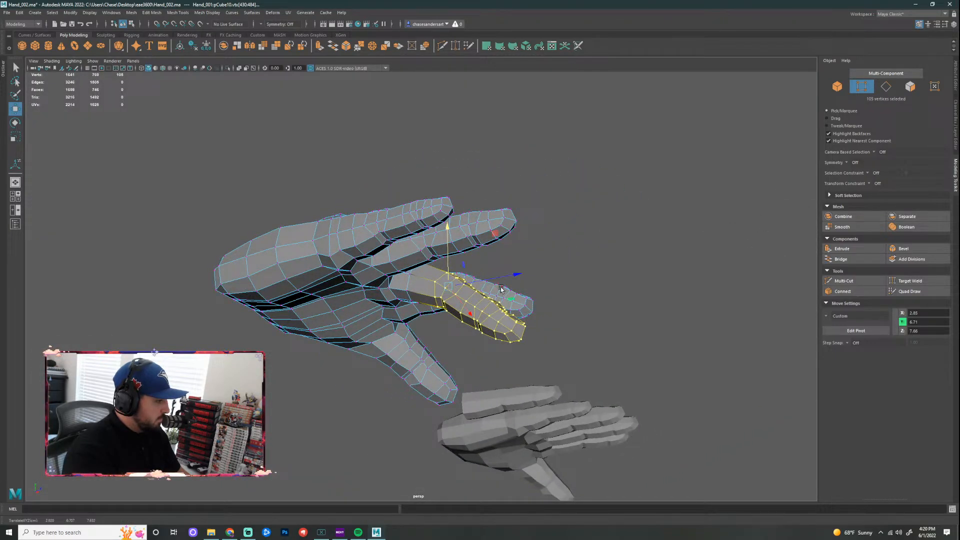
{"action": "left_click_drag", "start_coordinate": [511, 276], "coordinate": [507, 275]}
{"action": "left_click_drag", "start_coordinate": [447, 230], "coordinate": [520, 235]}
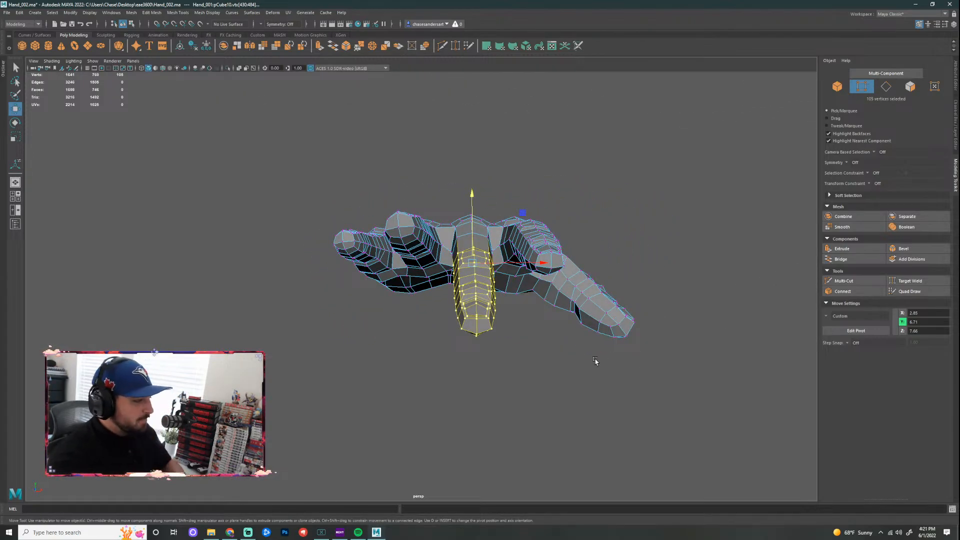
{"action": "left_click_drag", "start_coordinate": [564, 334], "coordinate": [449, 359], "text": "alt"}
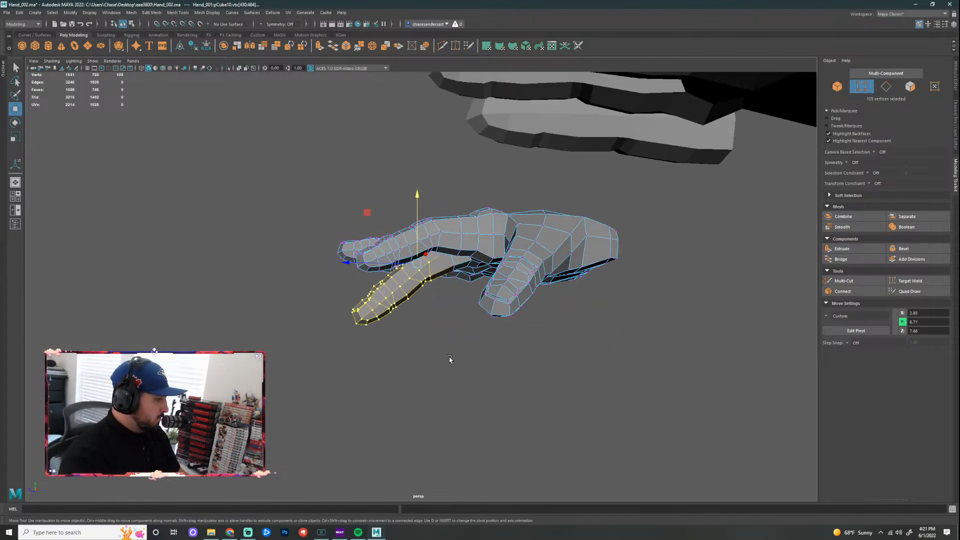
{"action": "left_click", "coordinate": [439, 325]}
Step: Select the ring finger's vertices from the fingertip down to the knuckle on the back of the hand
{"action": "left_click_drag", "start_coordinate": [440, 325], "coordinate": [690, 383], "text": "alt"}
{"action": "scroll", "coordinate": [420, 289], "scroll_direction": "up", "scroll_amount": 6}
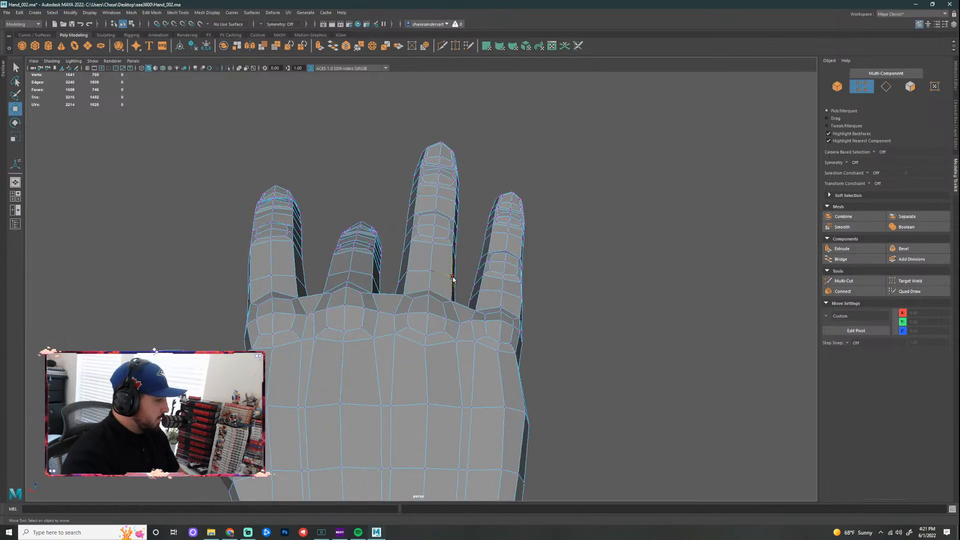
{"action": "left_click_drag", "start_coordinate": [452, 278], "coordinate": [421, 265], "text": "alt"}
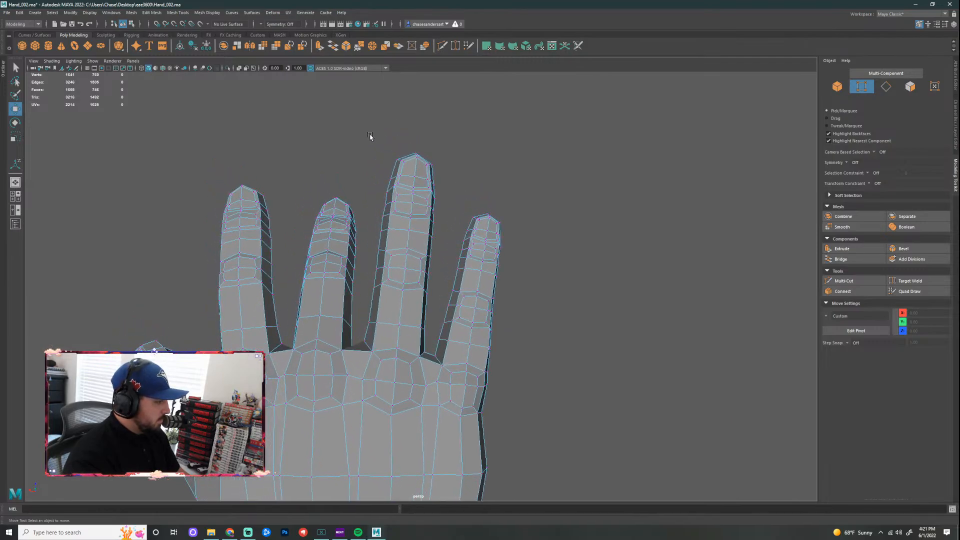
{"action": "left_click_drag", "start_coordinate": [370, 136], "coordinate": [380, 195]}
{"action": "left_click_drag", "start_coordinate": [357, 138], "coordinate": [430, 419]}
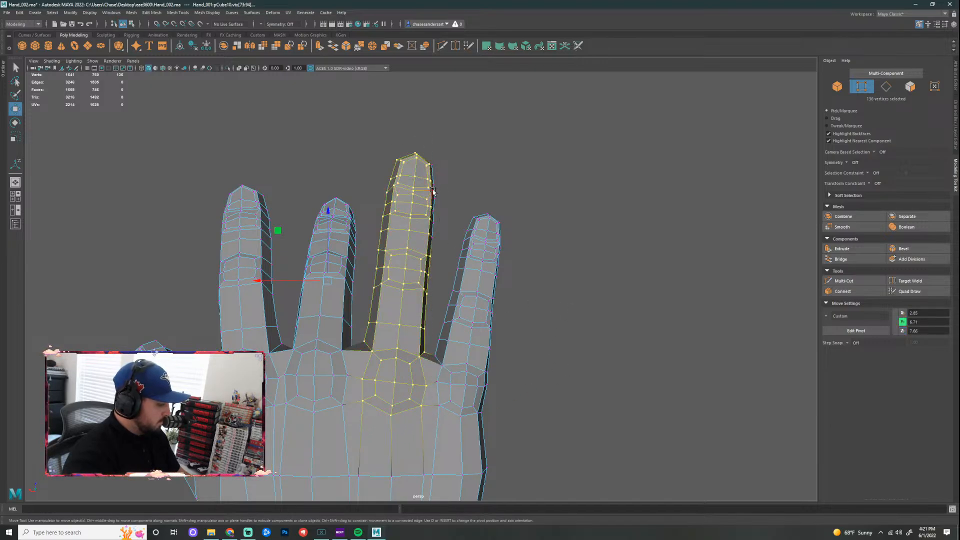
Step: Remove the knuckle, webbing and palm vertices from the selection so it covers only the ring finger itself
{"action": "left_click_drag", "start_coordinate": [467, 200], "coordinate": [374, 221], "text": "alt"}
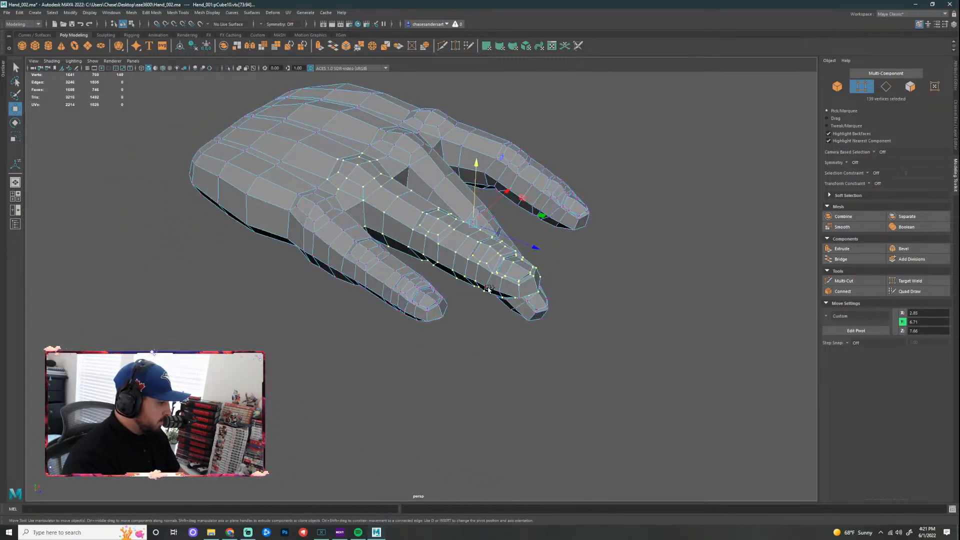
{"action": "left_click_drag", "start_coordinate": [534, 374], "coordinate": [466, 313], "text": "alt"}
{"action": "left_click_drag", "start_coordinate": [416, 338], "coordinate": [427, 350], "text": "ctrl"}
{"action": "left_click_drag", "start_coordinate": [490, 337], "coordinate": [458, 245], "text": "alt"}
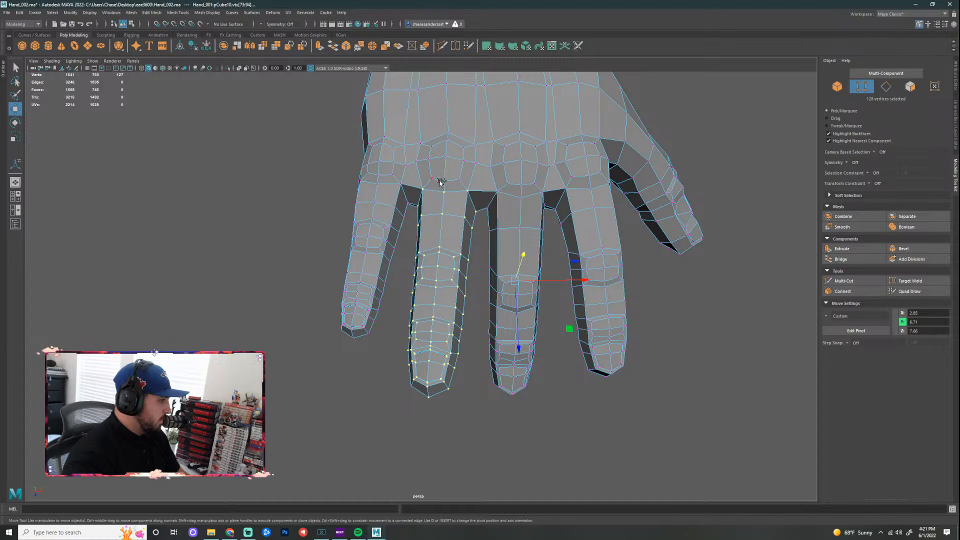
{"action": "left_click_drag", "start_coordinate": [466, 260], "coordinate": [478, 208], "text": "alt"}
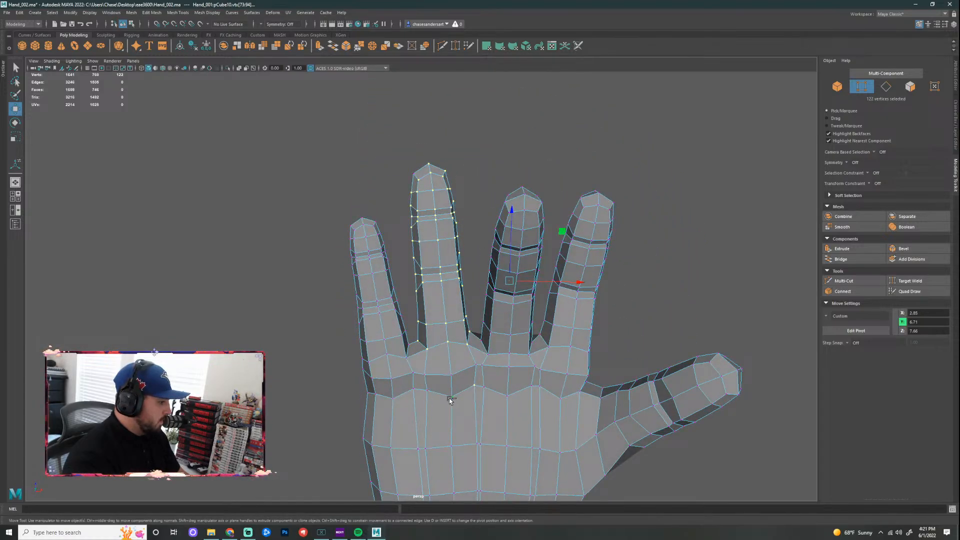
{"action": "left_click_drag", "start_coordinate": [485, 256], "coordinate": [490, 361], "text": "alt"}
Step: Move the selection's pivot to the ring finger's base knuckle and align its axes with the finger
{"action": "key", "text": "d"}
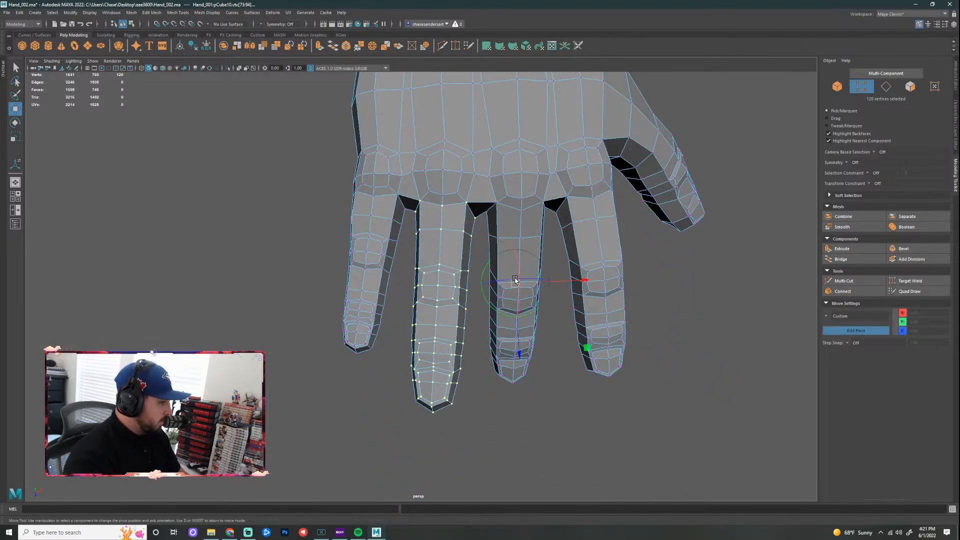
{"action": "left_click_drag", "start_coordinate": [515, 279], "coordinate": [443, 170]}
{"action": "left_click_drag", "start_coordinate": [442, 169], "coordinate": [559, 170], "text": "alt"}
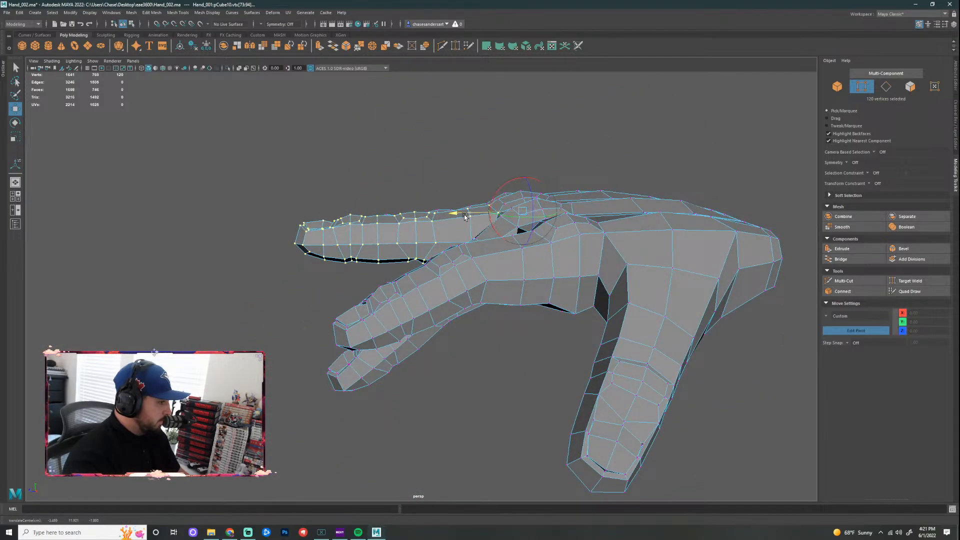
{"action": "left_click_drag", "start_coordinate": [634, 139], "coordinate": [469, 318], "text": "alt"}
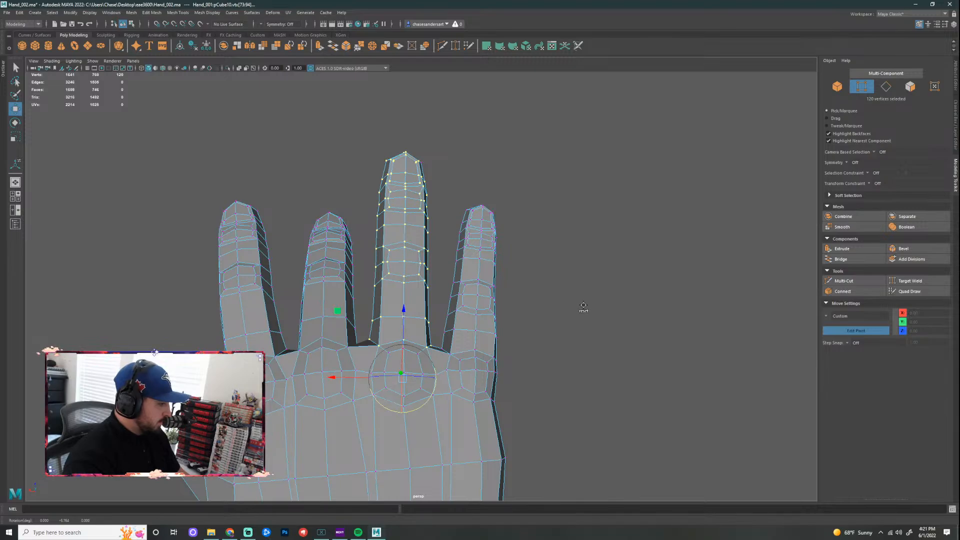
{"action": "left_click_drag", "start_coordinate": [581, 302], "coordinate": [448, 250], "text": "alt"}
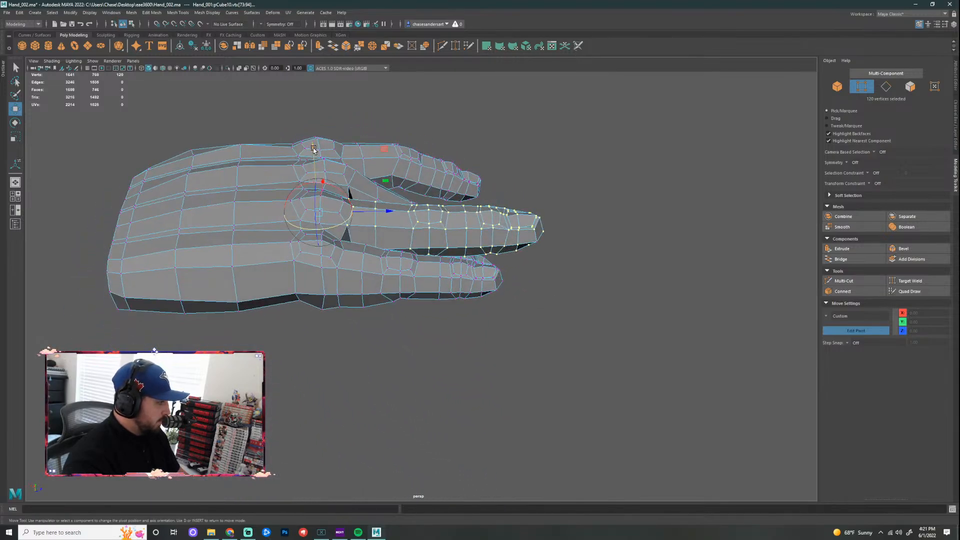
Step: Rotate the ring finger downward about its base knuckle and undo the unwanted adjustments
{"action": "key", "text": "e"}
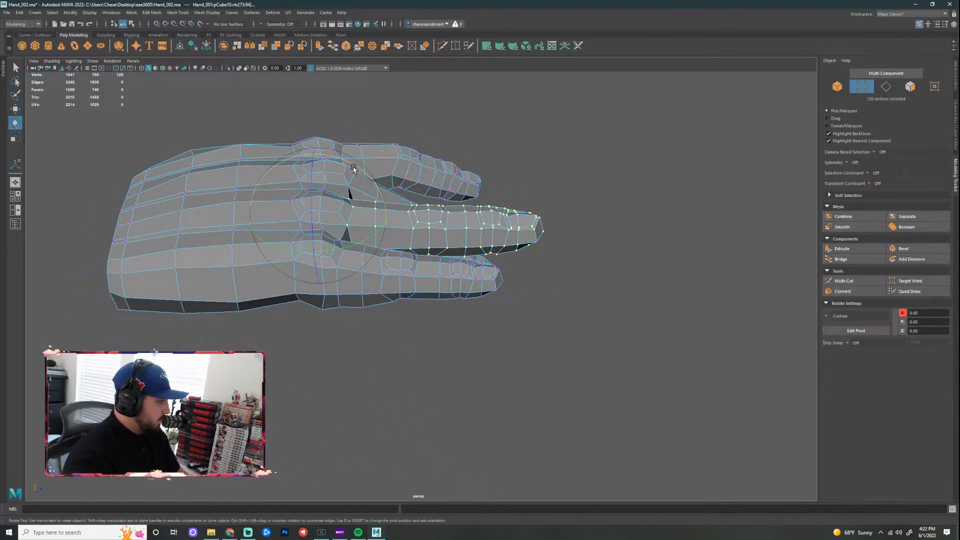
{"action": "left_click_drag", "start_coordinate": [356, 168], "coordinate": [520, 188]}
{"action": "key", "text": "ctrl+z"}
{"action": "key", "text": "ctrl+z"}
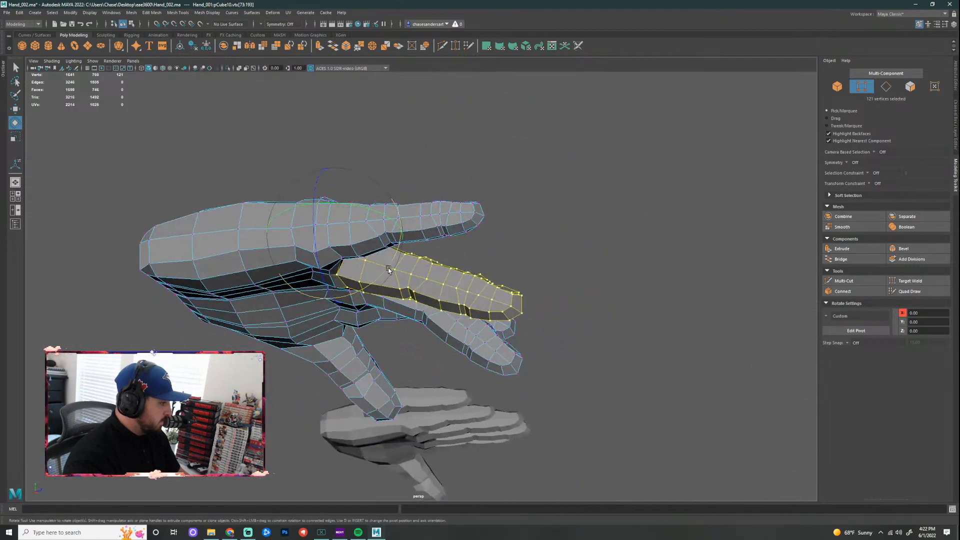
Step: Try bending the ring finger downward with extra palm-side base vertices selected, and undo the rotations and added vertices
{"action": "left_click_drag", "start_coordinate": [388, 261], "coordinate": [386, 274]}
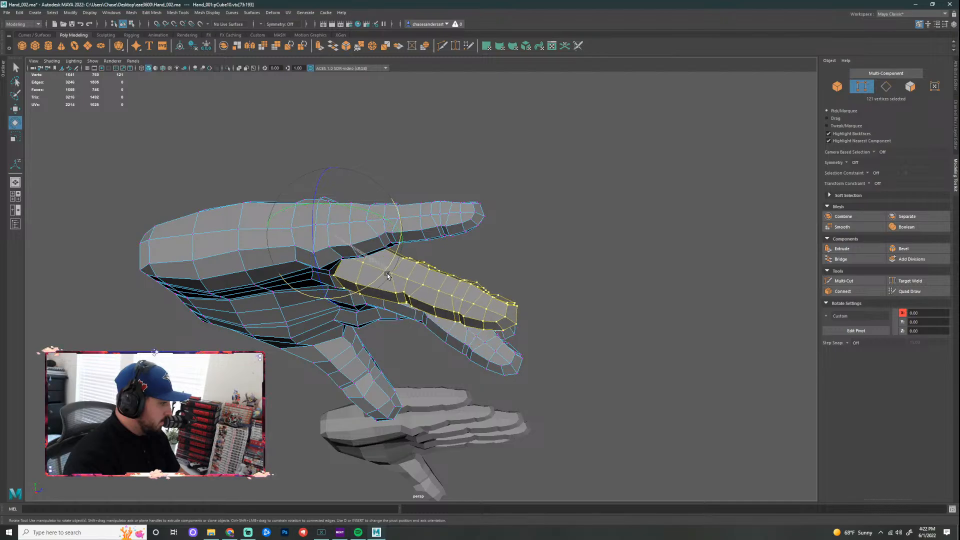
{"action": "key", "text": "ctrl+z"}
{"action": "key", "text": "ctrl+z"}
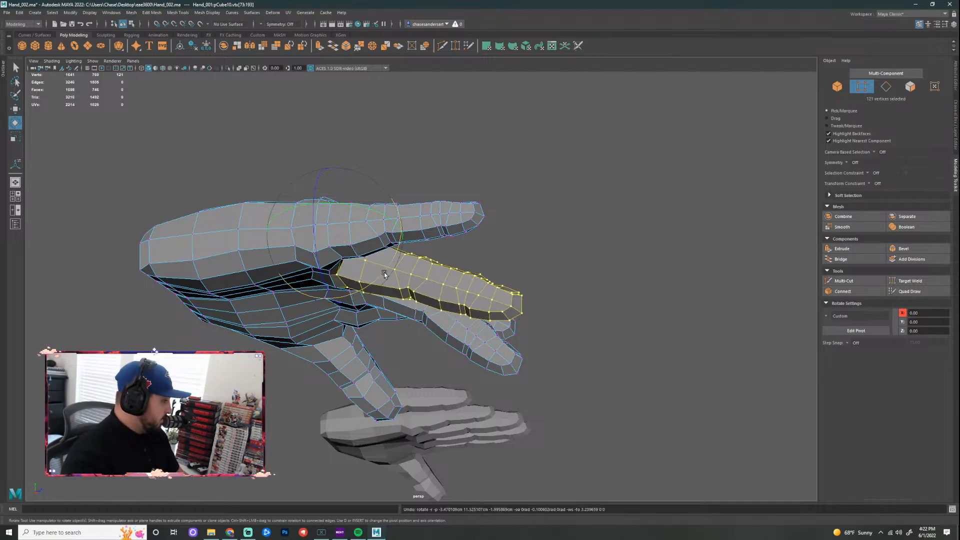
{"action": "left_click_drag", "start_coordinate": [398, 319], "coordinate": [341, 313], "text": "alt"}
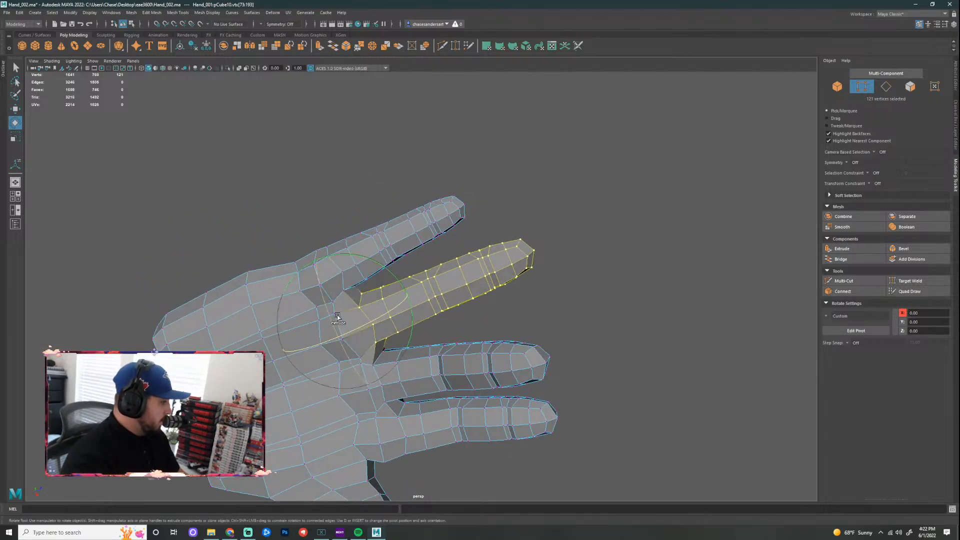
{"action": "key", "text": "q"}
{"action": "left_click", "coordinate": [335, 314], "text": "shift"}
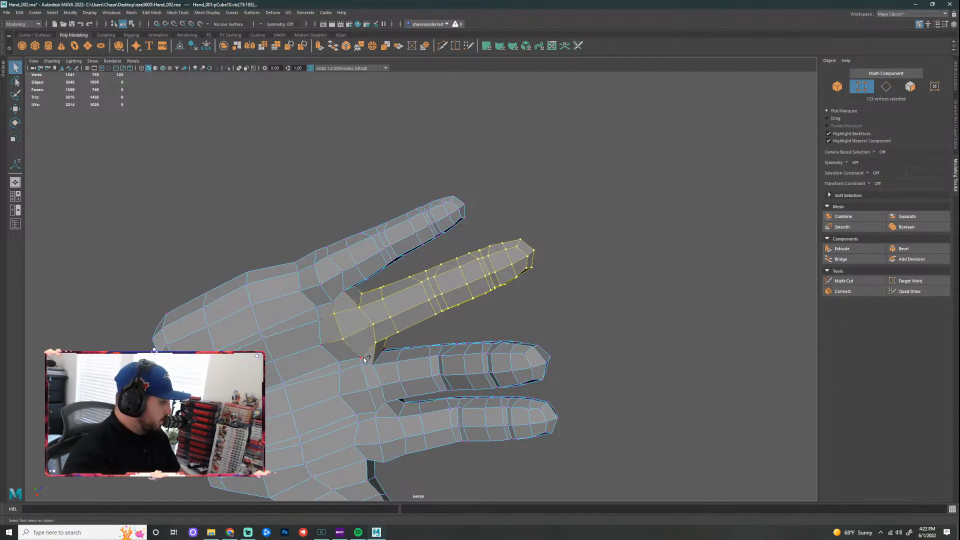
{"action": "left_click_drag", "start_coordinate": [511, 303], "coordinate": [467, 341], "text": "alt"}
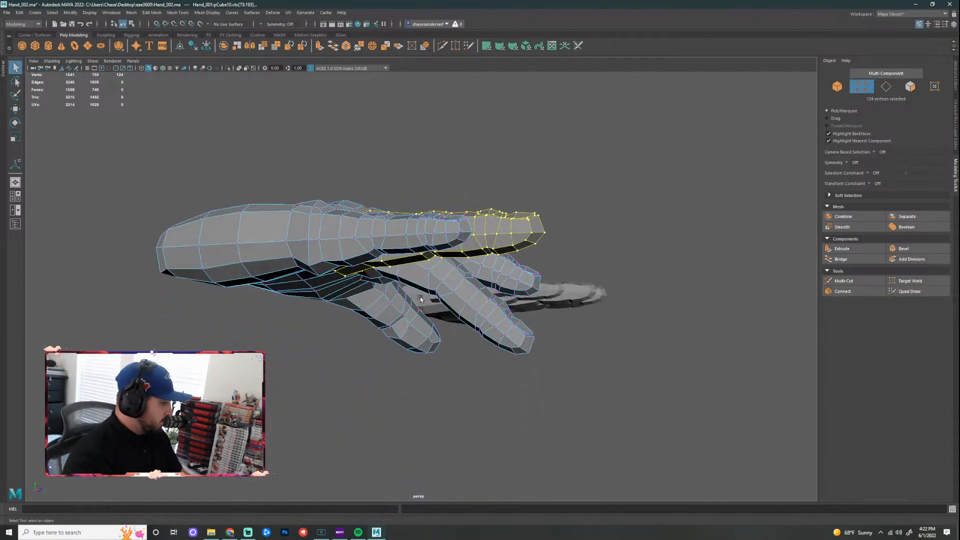
{"action": "key", "text": "e"}
{"action": "left_click_drag", "start_coordinate": [399, 234], "coordinate": [379, 277]}
{"action": "left_click_drag", "start_coordinate": [372, 375], "coordinate": [353, 294], "text": "alt"}
{"action": "key", "text": "ctrl+z"}
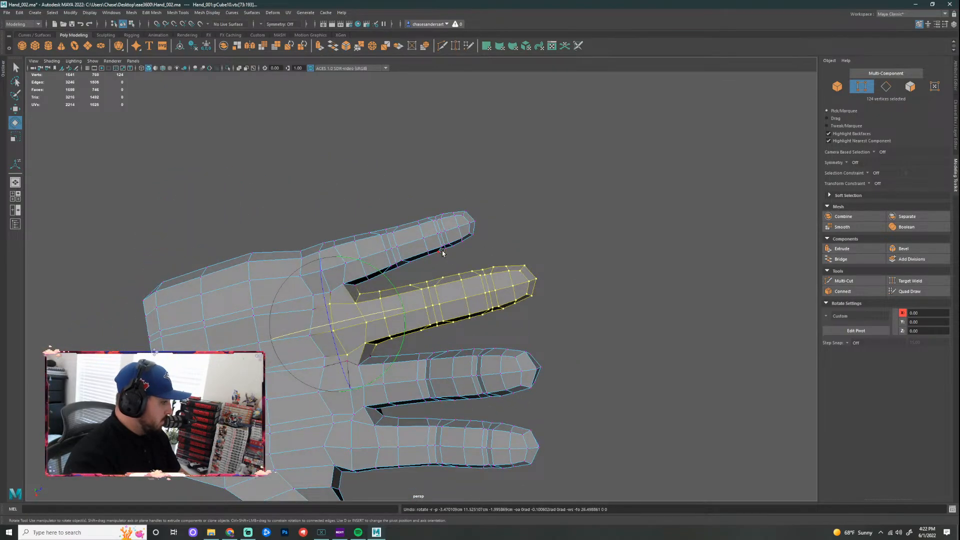
{"action": "key", "text": "ctrl+z"}
Step: Rotate the ring finger downward about its base knuckle and raise it slightly to line up with the knuckle
{"action": "left_click_drag", "start_coordinate": [442, 252], "coordinate": [444, 288], "text": "alt"}
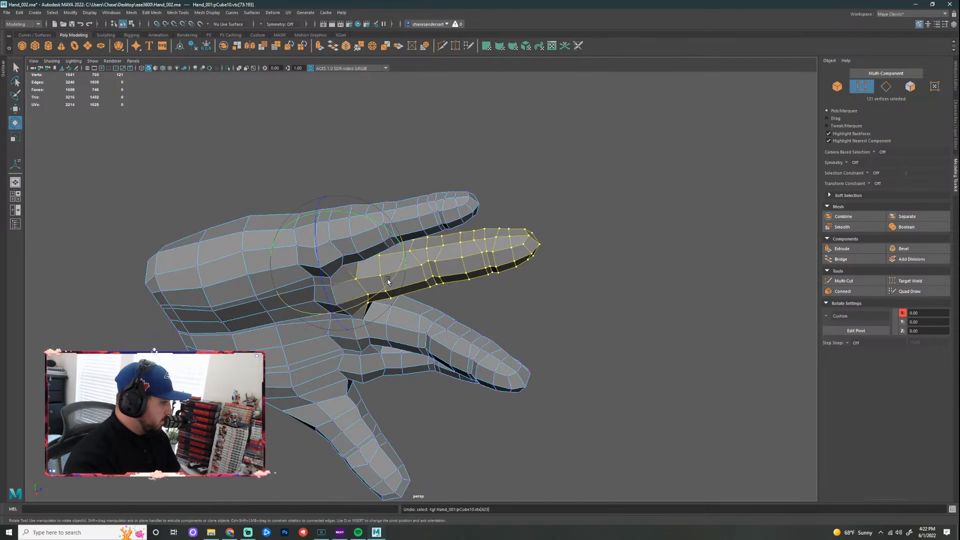
{"action": "left_click_drag", "start_coordinate": [387, 281], "coordinate": [354, 296]}
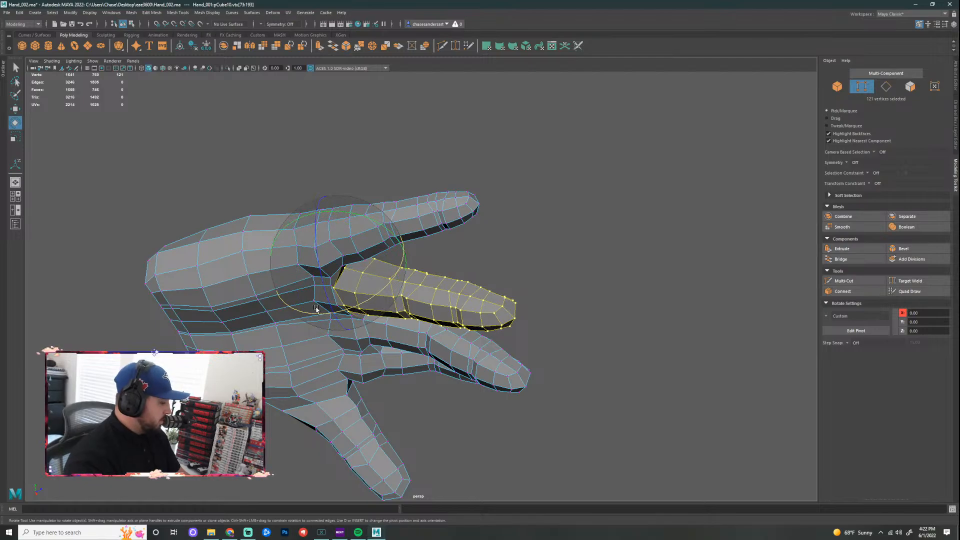
{"action": "left_click_drag", "start_coordinate": [446, 443], "coordinate": [303, 466], "text": "alt"}
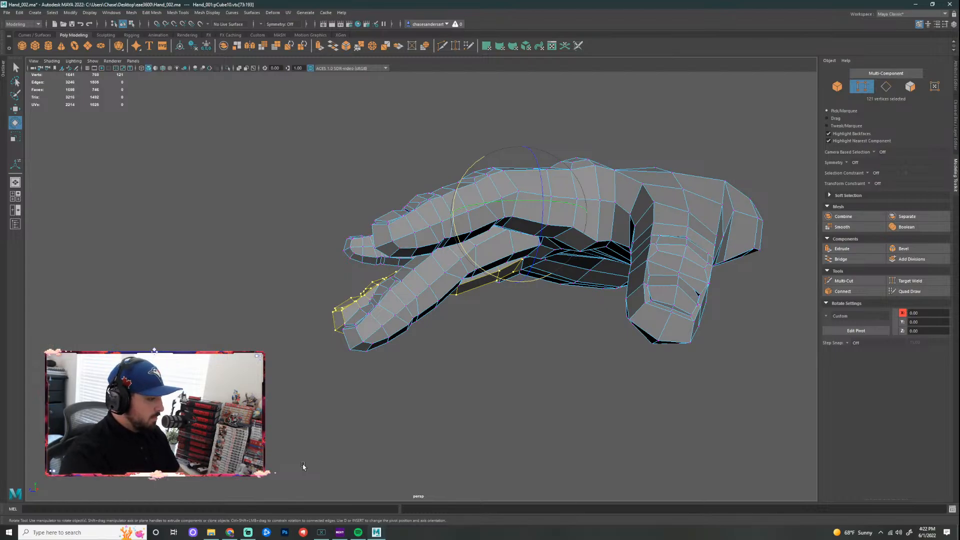
{"action": "left_click_drag", "start_coordinate": [301, 466], "coordinate": [375, 404], "text": "alt"}
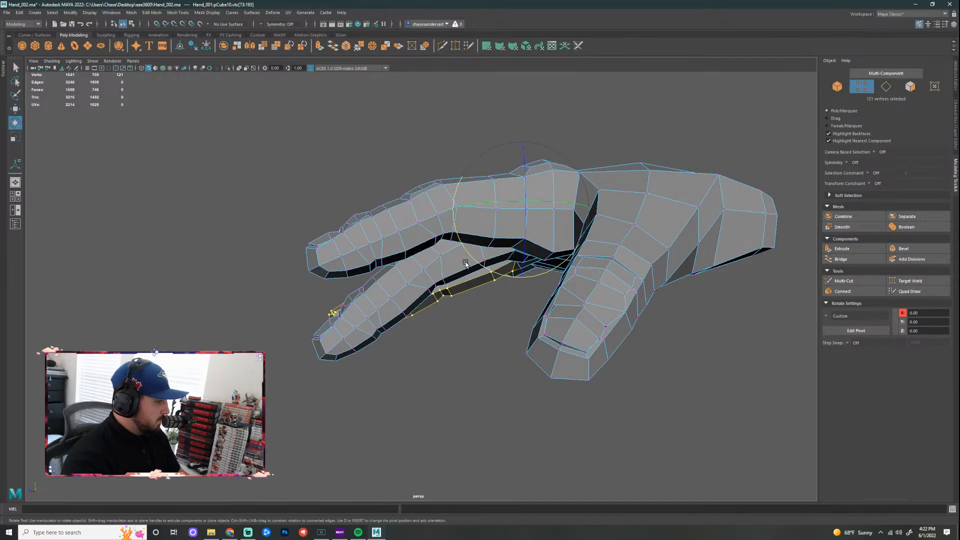
{"action": "left_click_drag", "start_coordinate": [449, 338], "coordinate": [553, 337], "text": "alt"}
{"action": "key", "text": "q"}
{"action": "key", "text": "w"}
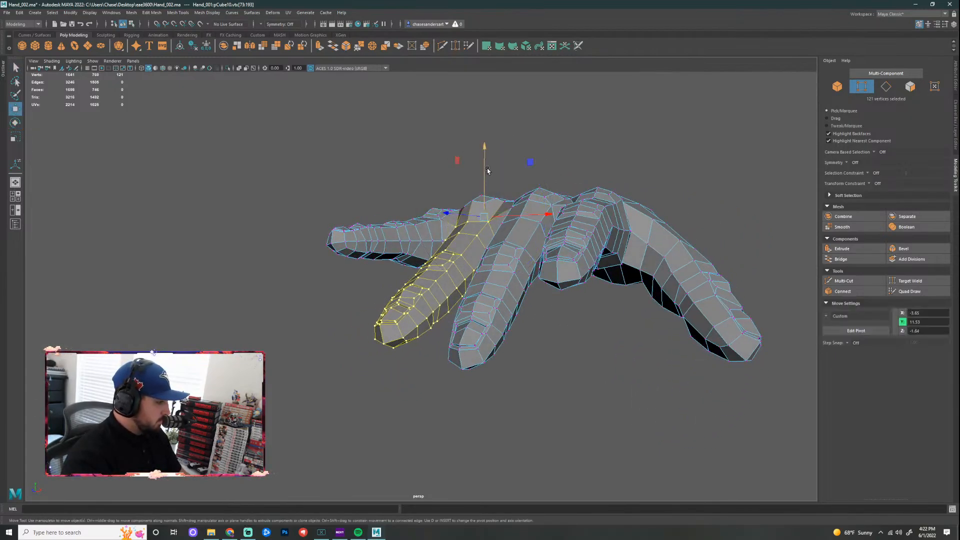
{"action": "left_click_drag", "start_coordinate": [484, 147], "coordinate": [484, 143]}
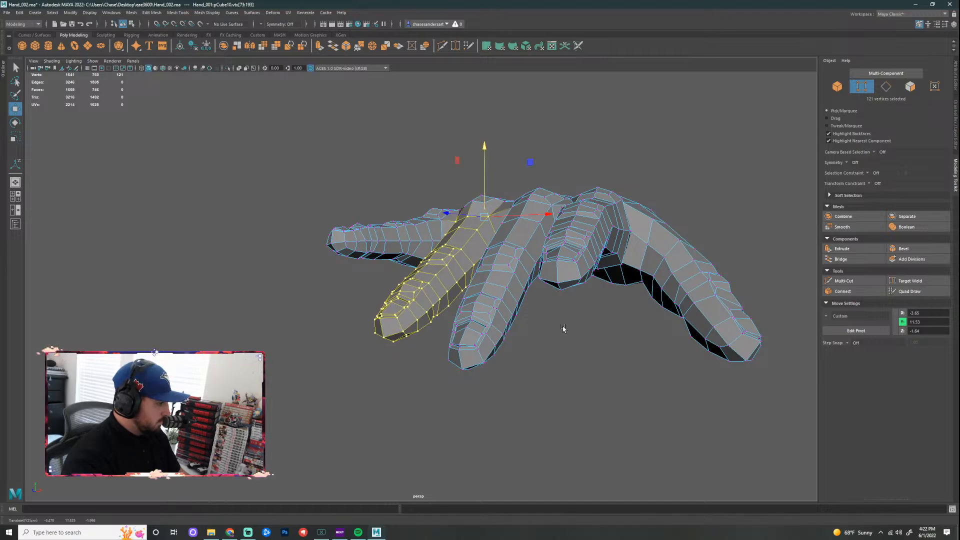
{"action": "left_click_drag", "start_coordinate": [563, 328], "coordinate": [520, 324], "text": "alt"}
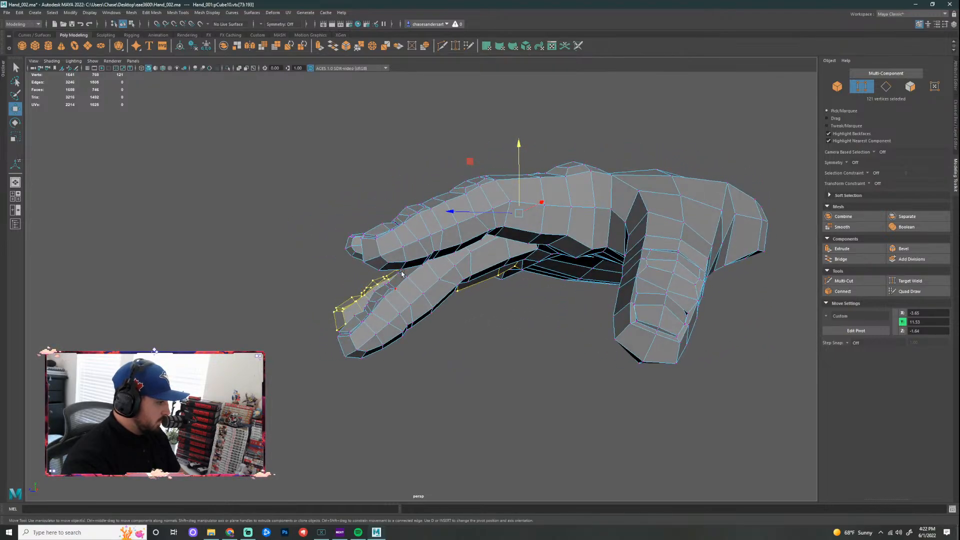
Step: Move the palm-side vertices at the ring finger's base one by one toward the fingertip to even out the crease
{"action": "left_click_drag", "start_coordinate": [397, 323], "coordinate": [486, 364], "text": "alt"}
{"action": "left_click", "coordinate": [643, 312]}
{"action": "scroll", "coordinate": [560, 305], "scroll_direction": "up", "scroll_amount": 3}
{"action": "middle_click_drag", "start_coordinate": [472, 390], "coordinate": [463, 315], "text": "alt"}
{"action": "left_click_drag", "start_coordinate": [463, 315], "coordinate": [419, 367], "text": "alt"}
{"action": "left_click", "coordinate": [438, 348]}
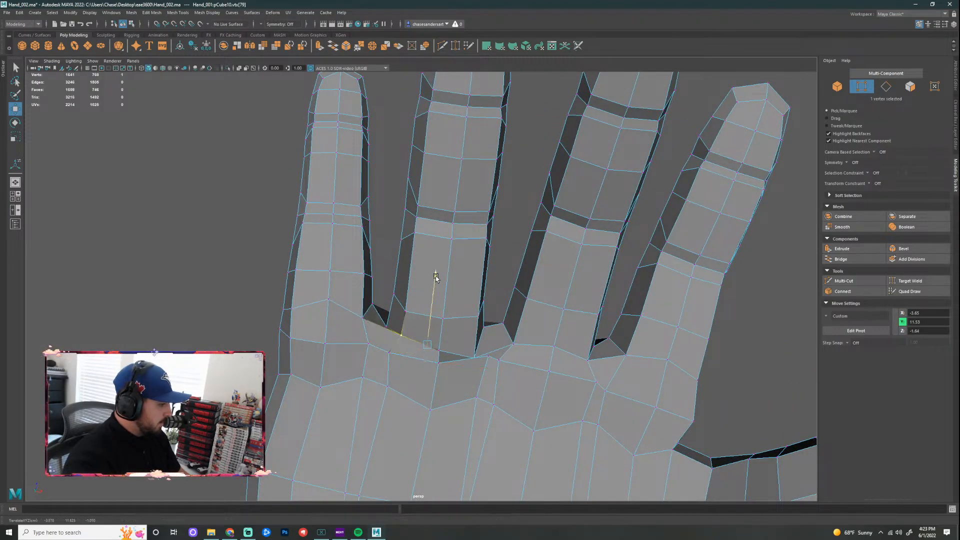
{"action": "left_click_drag", "start_coordinate": [433, 296], "coordinate": [432, 279]}
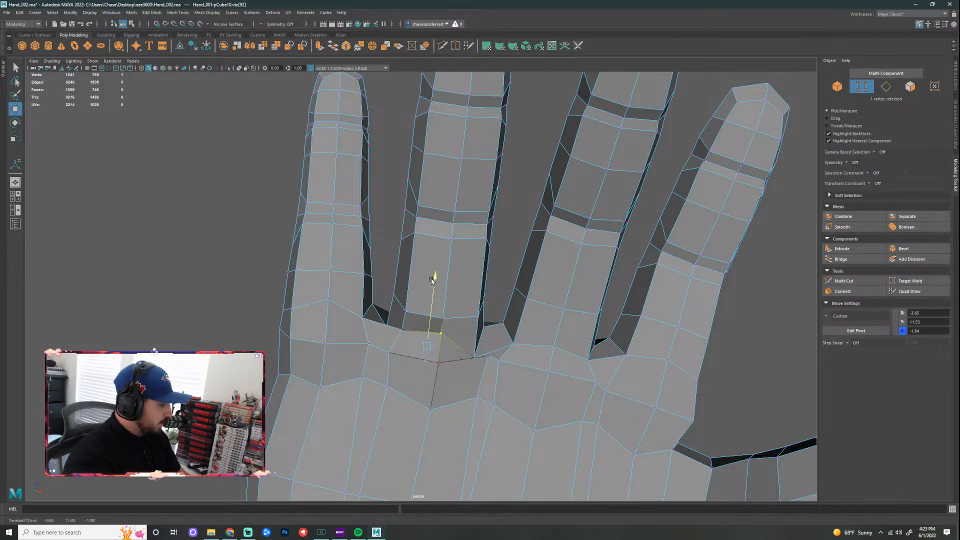
{"action": "left_click", "coordinate": [477, 355]}
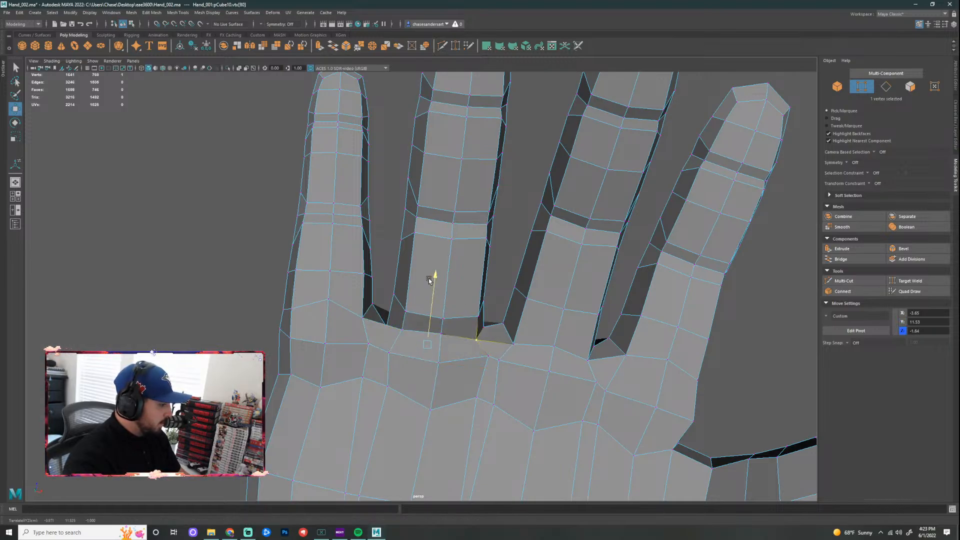
{"action": "left_click_drag", "start_coordinate": [429, 280], "coordinate": [423, 373], "text": "alt"}
Step: Inspect the hand in smooth preview from the palm and back, and return it to the unsmoothed display
{"action": "key", "text": "3"}
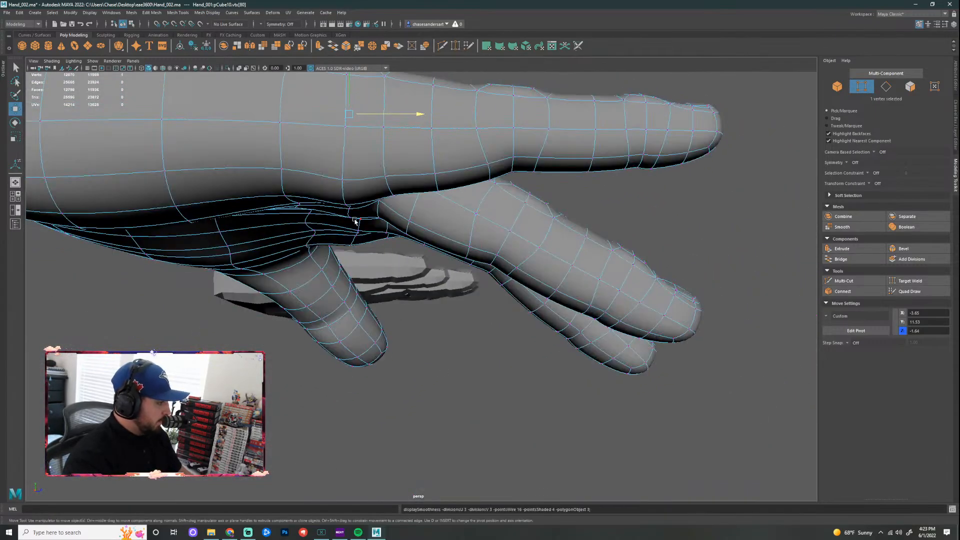
{"action": "right_click_drag", "start_coordinate": [356, 220], "coordinate": [397, 191]}
{"action": "left_click", "coordinate": [439, 364]}
{"action": "left_click_drag", "start_coordinate": [439, 364], "coordinate": [395, 330], "text": "alt"}
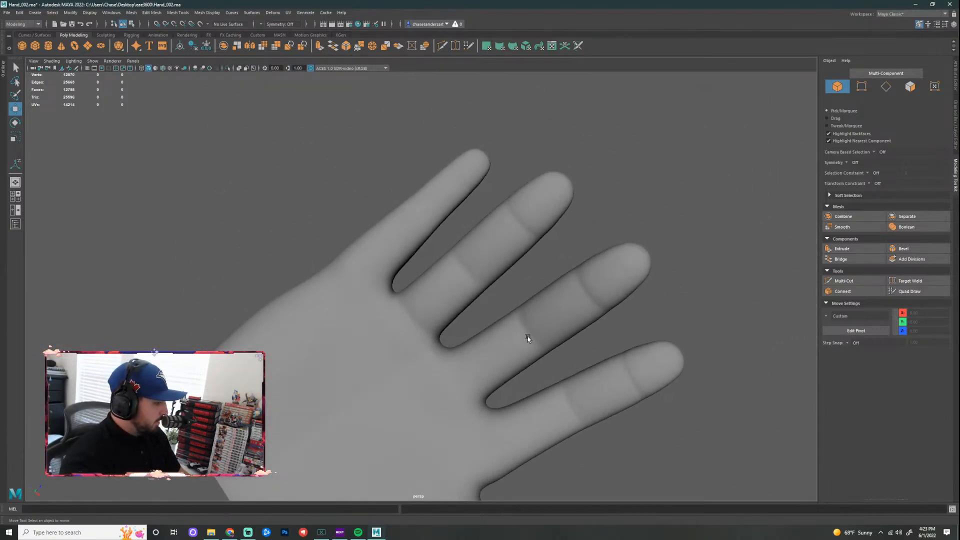
{"action": "left_click_drag", "start_coordinate": [565, 215], "coordinate": [454, 273], "text": "alt"}
{"action": "left_click", "coordinate": [455, 273]}
{"action": "left_click_drag", "start_coordinate": [512, 332], "coordinate": [366, 413], "text": "alt"}
{"action": "key", "text": "1"}
{"action": "scroll", "coordinate": [450, 274], "scroll_direction": "up", "scroll_amount": 2}
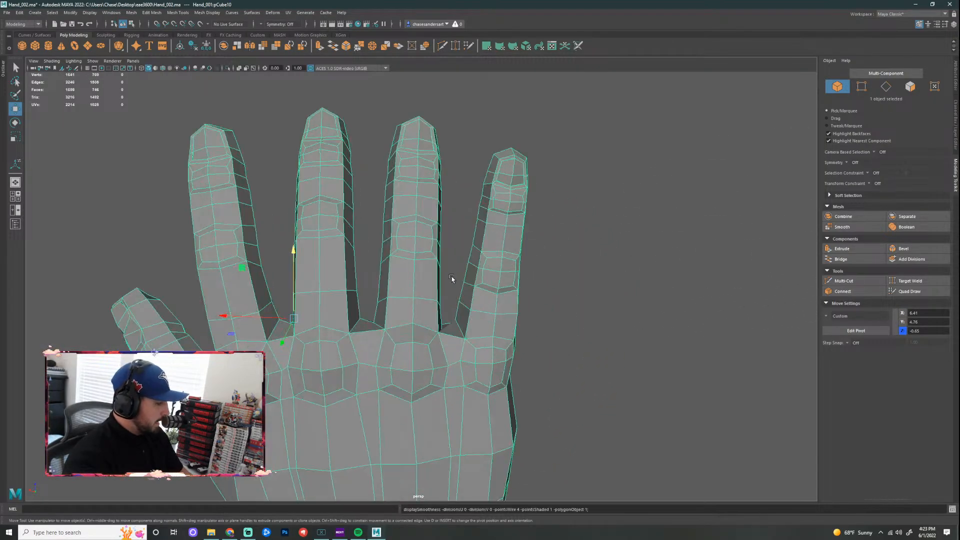
Step: Select only the ring finger's vertices from the middle joint to the fingertip
{"action": "middle_click_drag", "start_coordinate": [450, 184], "coordinate": [420, 245], "text": "alt"}
{"action": "right_click_drag", "start_coordinate": [375, 257], "coordinate": [350, 216]}
{"action": "double_click", "coordinate": [378, 218]}
{"action": "right_click", "coordinate": [378, 217]}
{"action": "left_click_drag", "start_coordinate": [326, 142], "coordinate": [368, 218]}
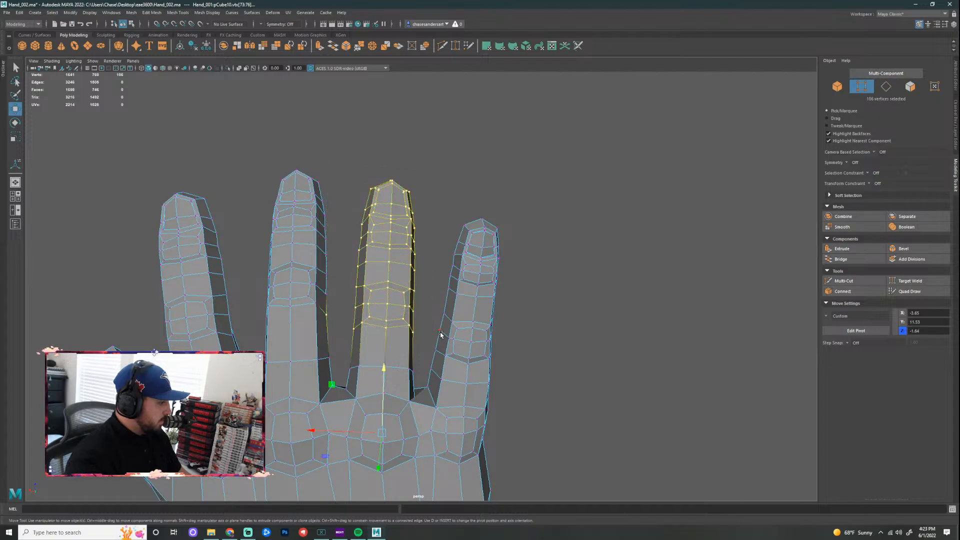
{"action": "left_click_drag", "start_coordinate": [337, 317], "coordinate": [152, 267], "text": "alt"}
Step: Move the selection's pivot to the centre of the ring finger's middle joint and align its axes with the finger
{"action": "key", "text": "d"}
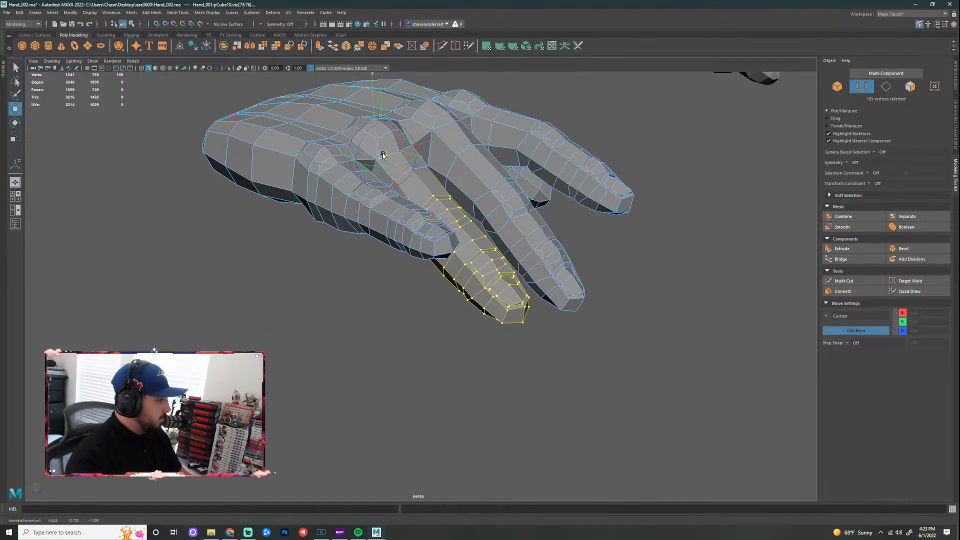
{"action": "left_click_drag", "start_coordinate": [445, 207], "coordinate": [466, 202], "text": "alt"}
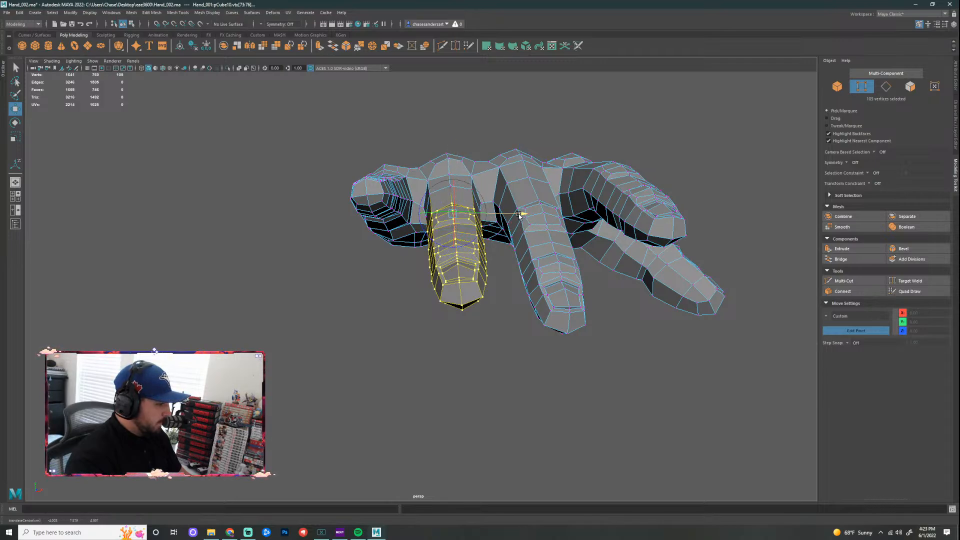
{"action": "left_click_drag", "start_coordinate": [518, 214], "coordinate": [520, 214]}
{"action": "left_click_drag", "start_coordinate": [520, 214], "coordinate": [520, 282], "text": "alt"}
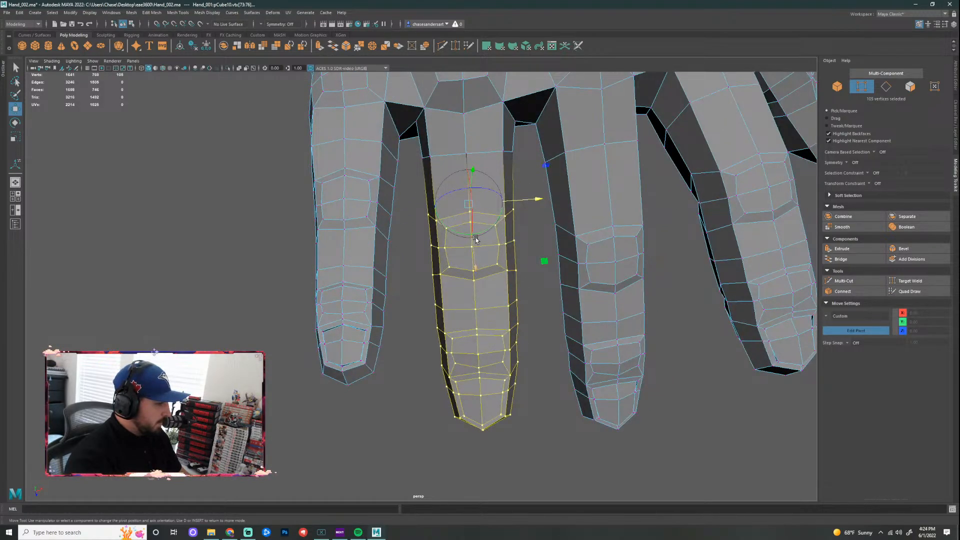
{"action": "left_click_drag", "start_coordinate": [478, 234], "coordinate": [478, 235]}
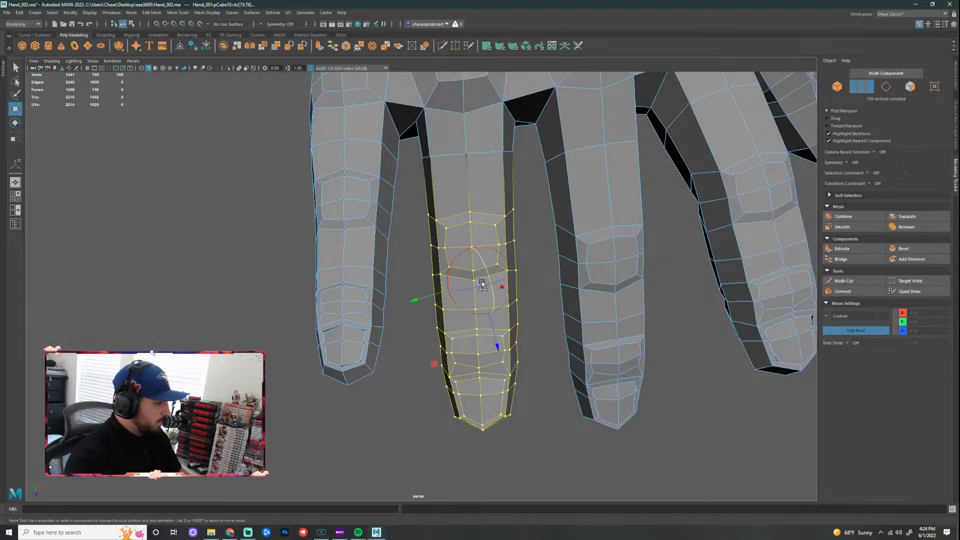
{"action": "key", "text": "ctrl+z"}
{"action": "left_click_drag", "start_coordinate": [475, 269], "coordinate": [475, 271]}
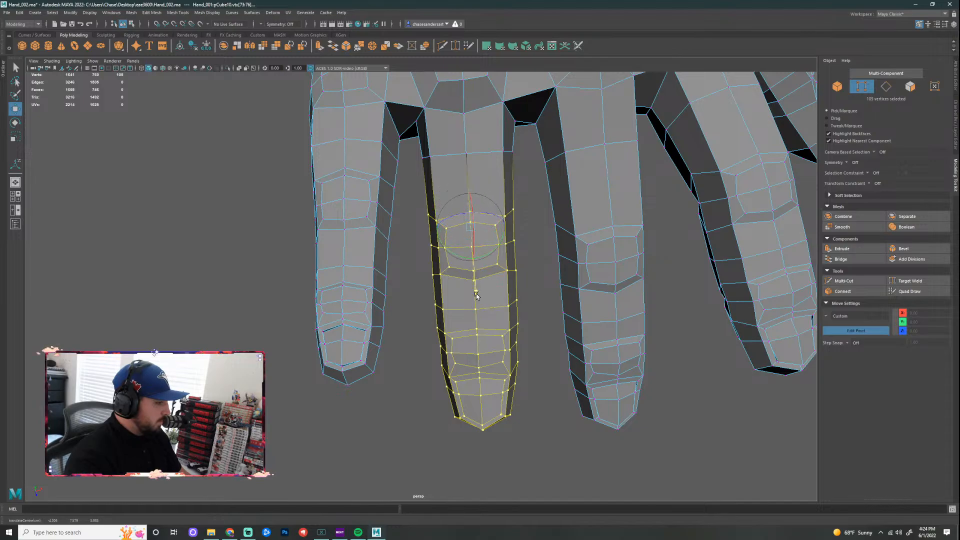
{"action": "left_click_drag", "start_coordinate": [496, 328], "coordinate": [508, 291], "text": "alt"}
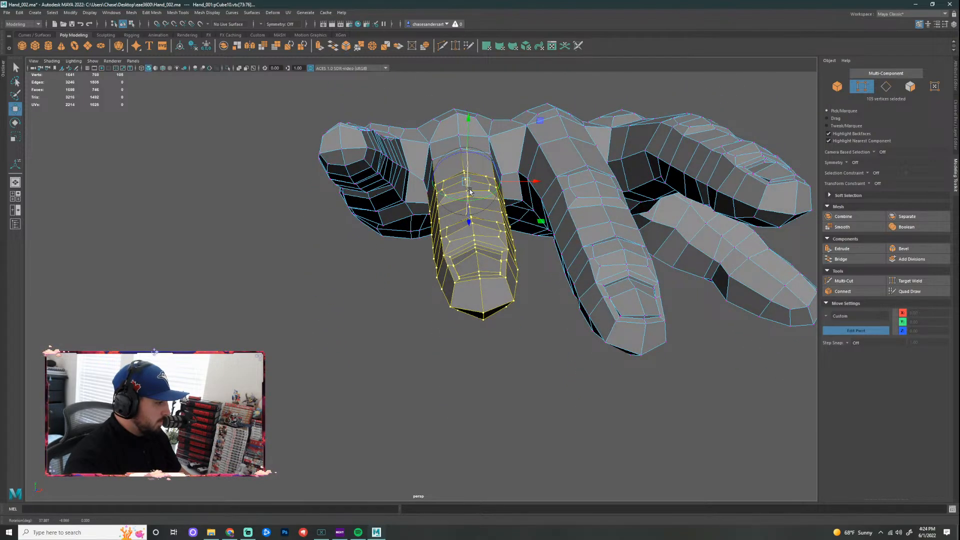
{"action": "left_click_drag", "start_coordinate": [497, 211], "coordinate": [483, 197], "text": "alt"}
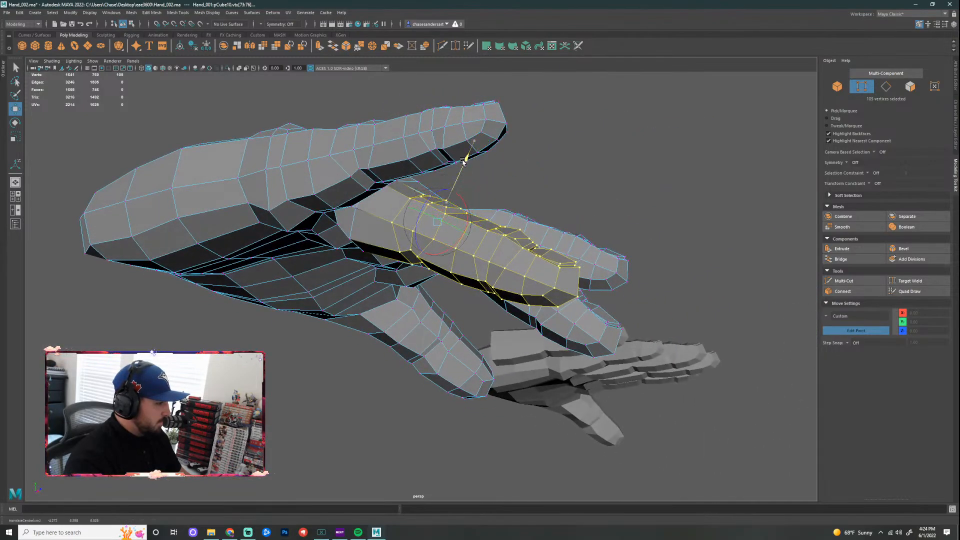
{"action": "left_click_drag", "start_coordinate": [540, 161], "coordinate": [484, 200], "text": "alt"}
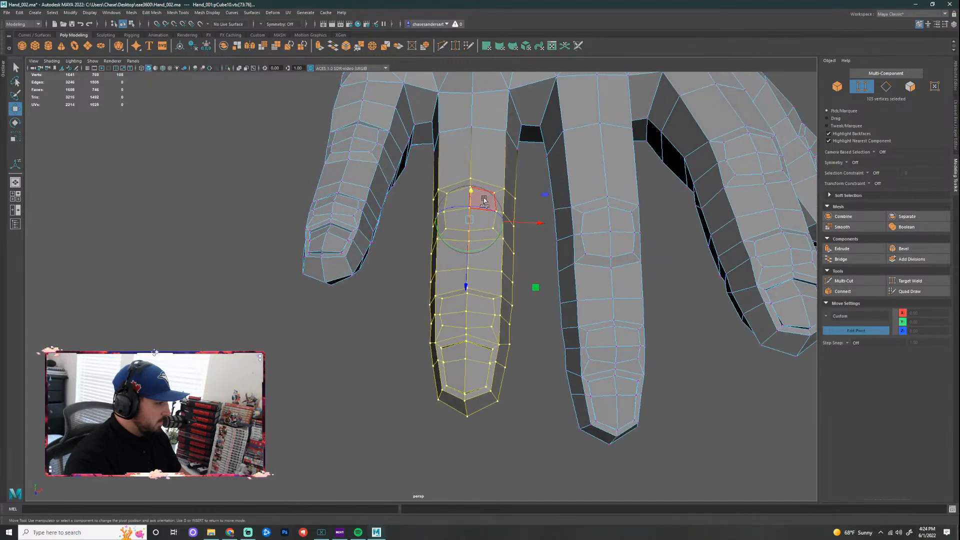
Step: Rotate the outer part of the ring finger downward about its middle joint
{"action": "key", "text": "e"}
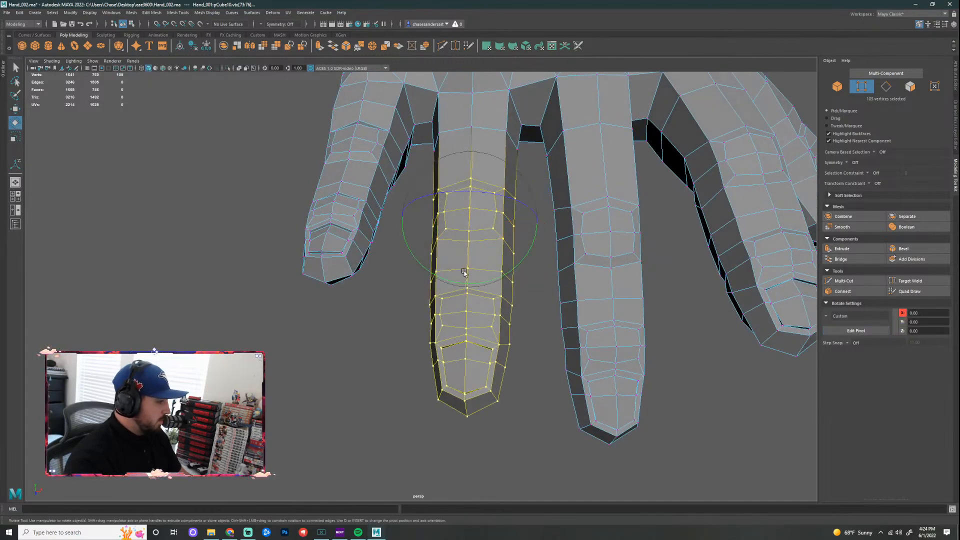
{"action": "left_click_drag", "start_coordinate": [452, 318], "coordinate": [507, 291], "text": "alt"}
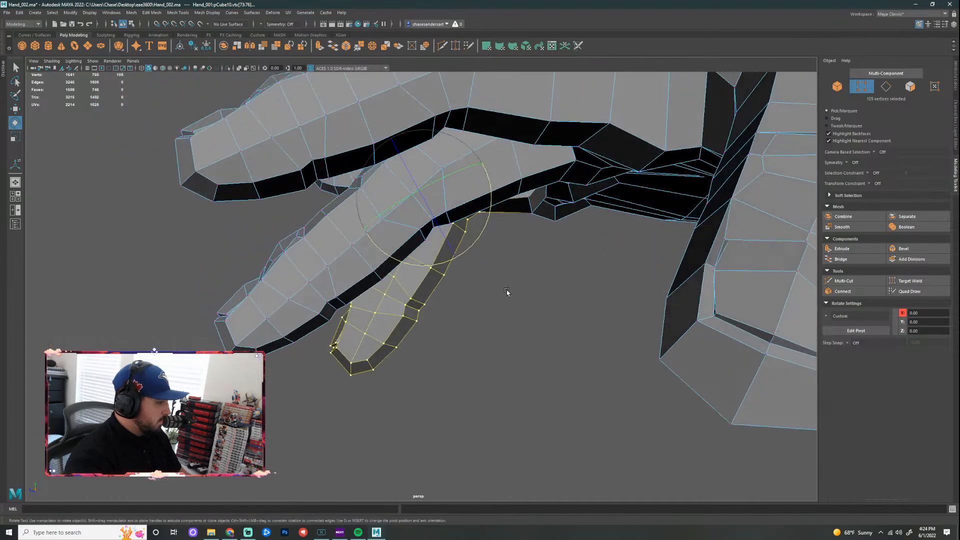
{"action": "left_click_drag", "start_coordinate": [390, 198], "coordinate": [650, 266]}
Step: Nudge the bent ring finger section slightly along the pivot's lengthwise and vertical axes, and clear the selection
{"action": "key", "text": "w"}
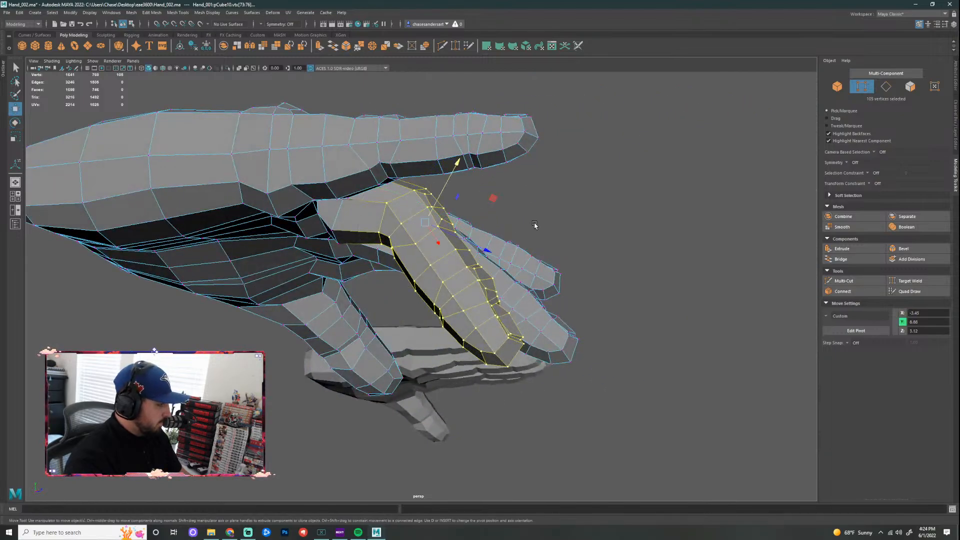
{"action": "left_click_drag", "start_coordinate": [490, 247], "coordinate": [486, 246]}
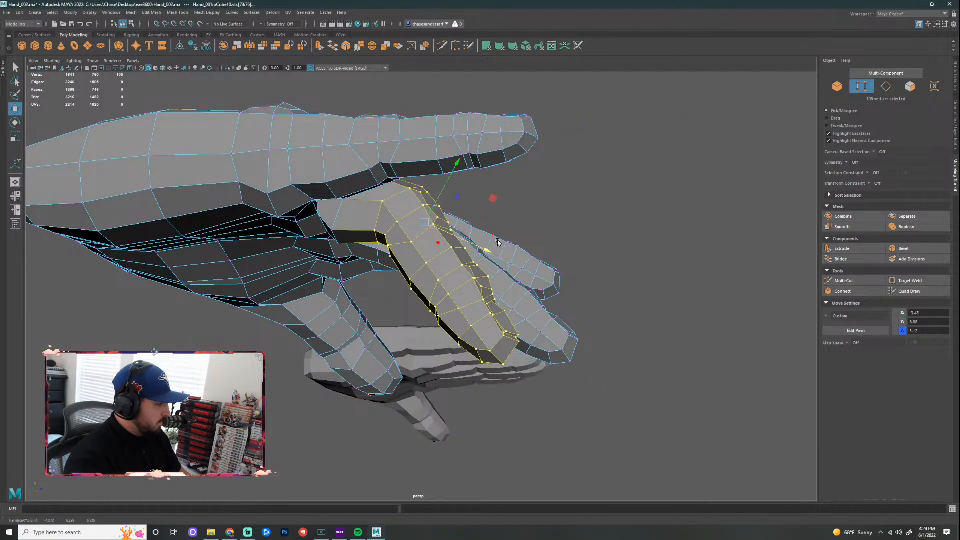
{"action": "left_click_drag", "start_coordinate": [639, 198], "coordinate": [516, 212], "text": "alt"}
{"action": "middle_click_drag", "start_coordinate": [430, 145], "coordinate": [435, 152]}
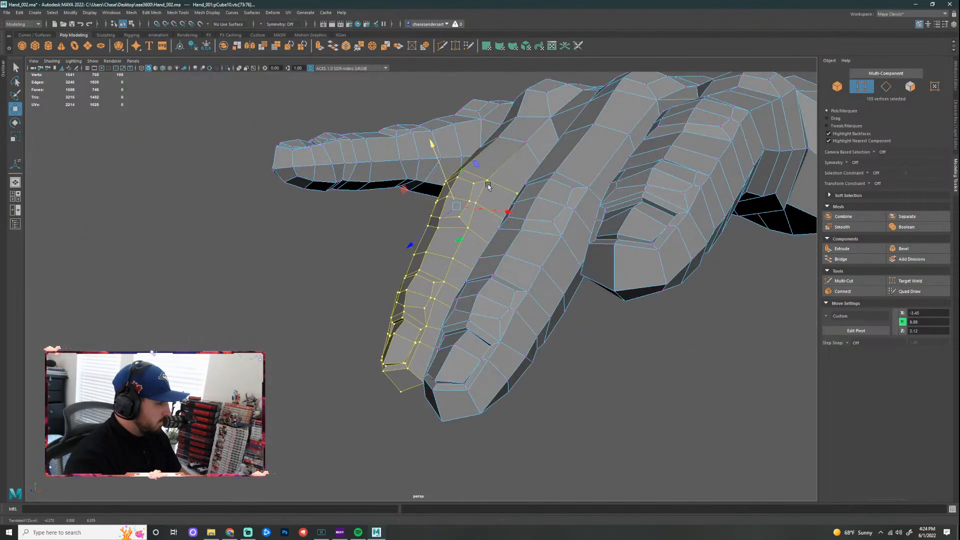
{"action": "left_click_drag", "start_coordinate": [488, 186], "coordinate": [608, 310], "text": "alt"}
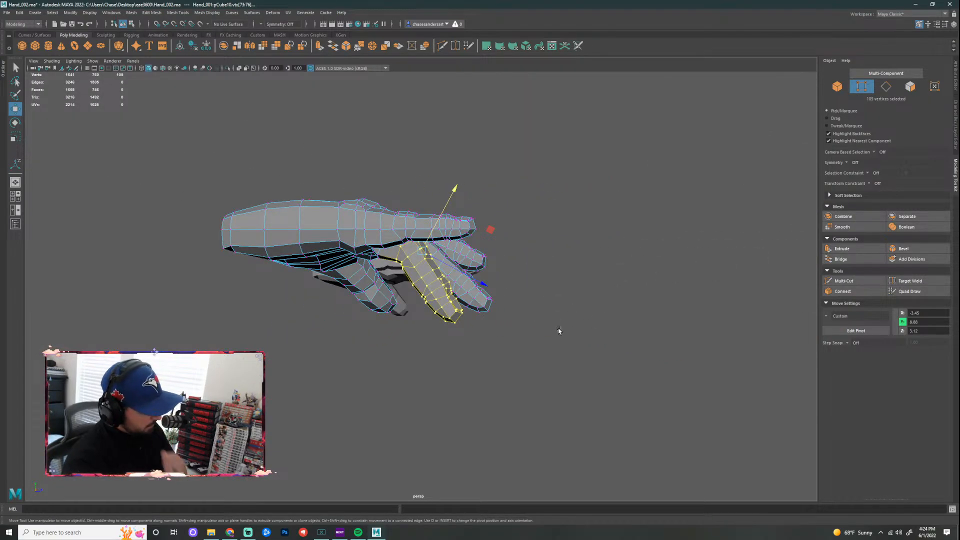
{"action": "left_click", "coordinate": [538, 328]}
{"action": "left_click_drag", "start_coordinate": [534, 287], "coordinate": [541, 355], "text": "alt"}
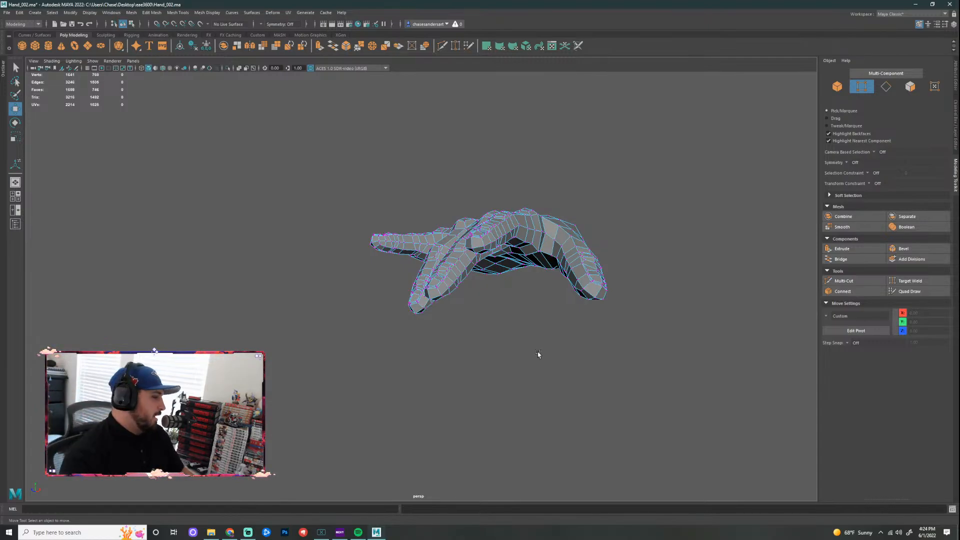
Step: Select all vertices of the pinky from its base to the fingertip
{"action": "left_click_drag", "start_coordinate": [494, 250], "coordinate": [433, 245], "text": "alt"}
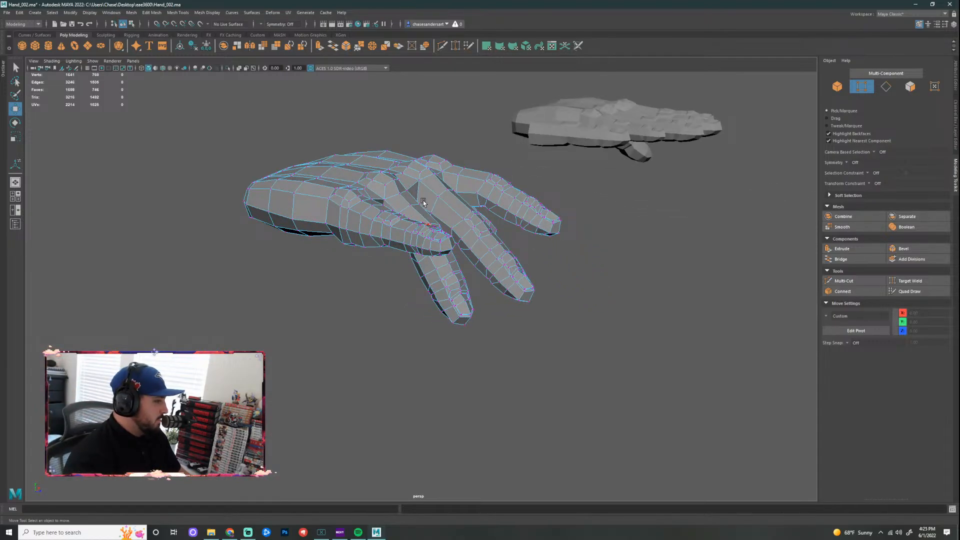
{"action": "left_click_drag", "start_coordinate": [422, 201], "coordinate": [274, 342], "text": "alt"}
{"action": "left_click_drag", "start_coordinate": [577, 358], "coordinate": [414, 160], "text": "alt"}
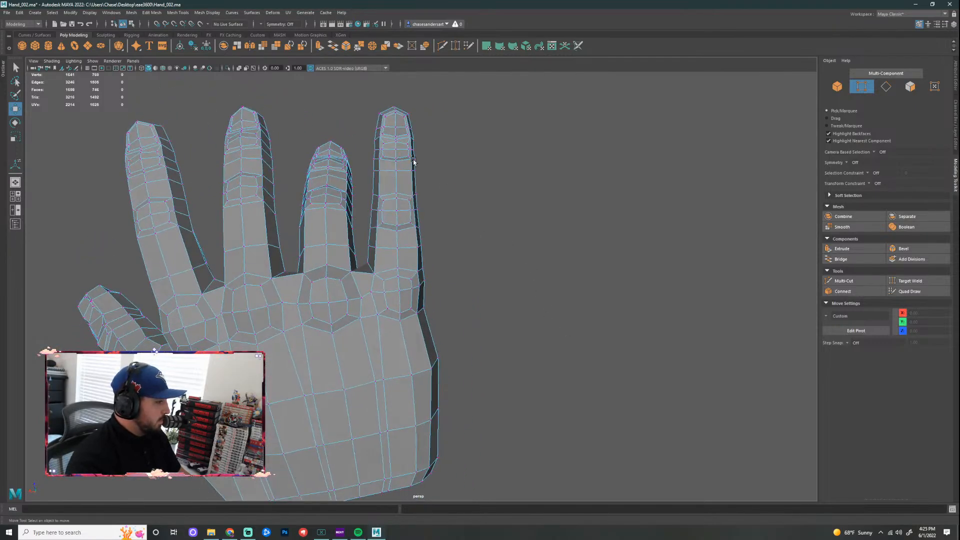
{"action": "left_click_drag", "start_coordinate": [361, 99], "coordinate": [584, 274]}
{"action": "scroll", "coordinate": [475, 275], "scroll_direction": "up", "scroll_amount": 3}
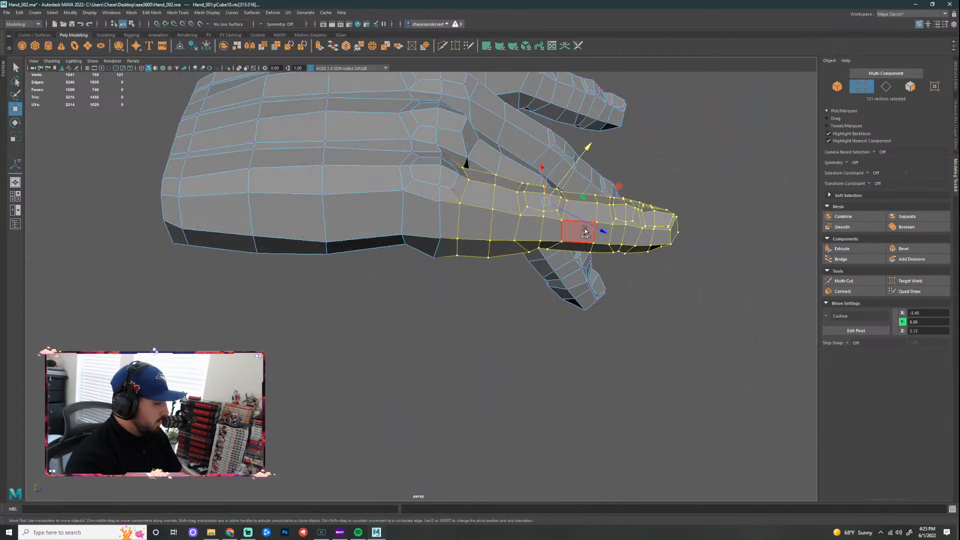
Step: Place the selection's pivot at the centre of the pinky knuckle and align its axes with the finger
{"action": "key", "text": "d"}
{"action": "left_click_drag", "start_coordinate": [480, 199], "coordinate": [439, 224], "text": "alt"}
{"action": "left_click", "coordinate": [524, 244]}
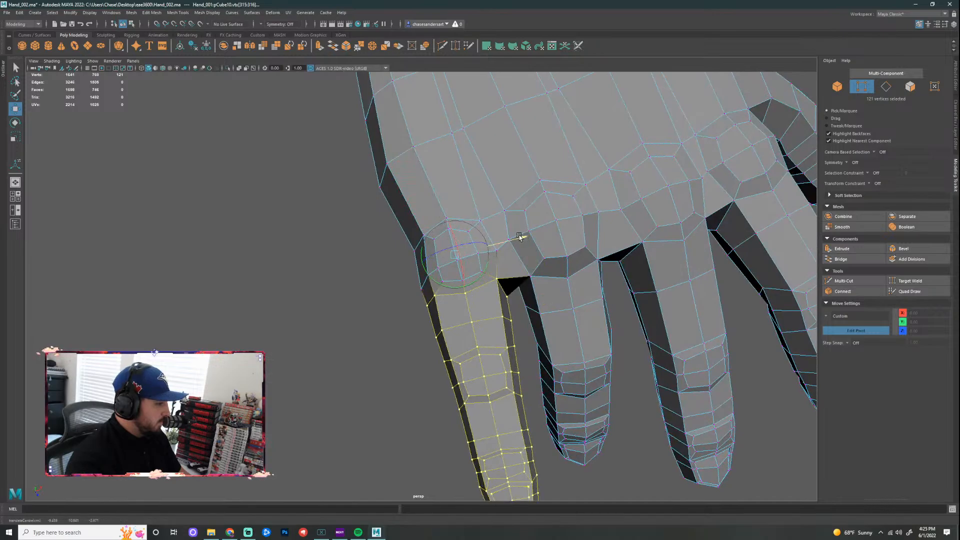
{"action": "mouse_move", "coordinate": [521, 240]}
{"action": "left_mouse_down", "text": "alt"}
{"action": "mouse_move", "coordinate": [514, 259]}
{"action": "mouse_move", "coordinate": [493, 253]}
{"action": "mouse_move", "coordinate": [520, 238]}
{"action": "left_mouse_up", "text": "alt"}
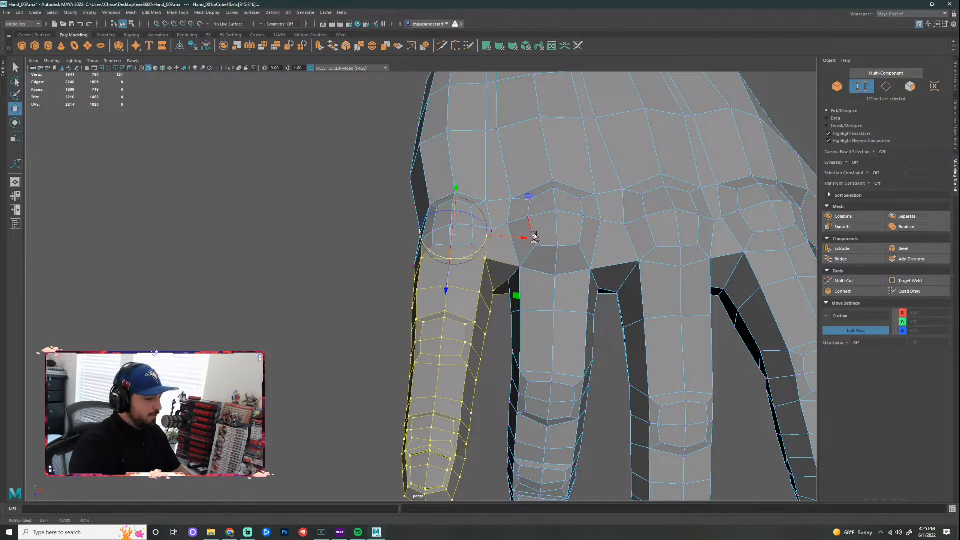
{"action": "left_click_drag", "start_coordinate": [492, 298], "coordinate": [439, 172], "text": "alt"}
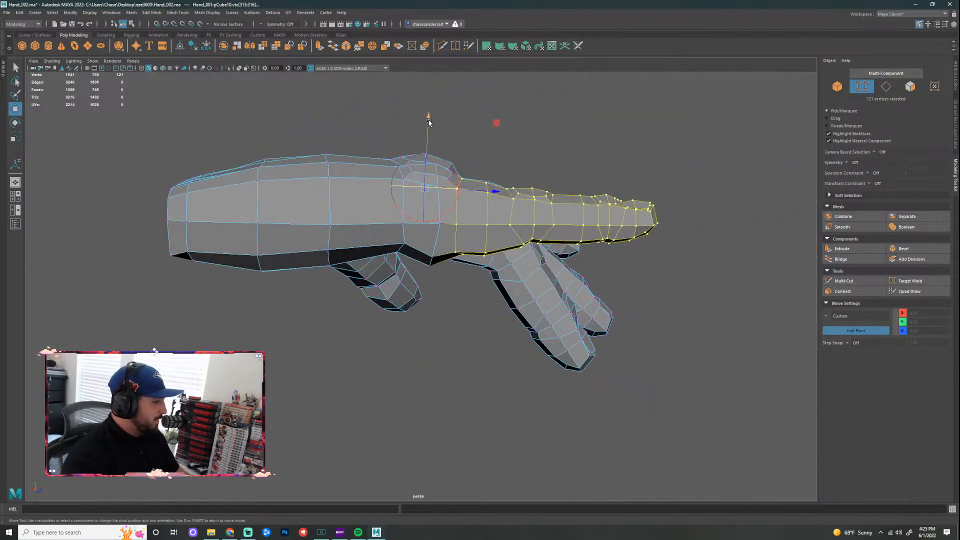
{"action": "left_click_drag", "start_coordinate": [429, 121], "coordinate": [429, 126]}
{"action": "left_click_drag", "start_coordinate": [515, 120], "coordinate": [497, 194], "text": "alt"}
Step: Rotate the whole pinky downward about its knuckle and return to the Move tool
{"action": "key", "text": "e"}
{"action": "key", "text": "q"}
{"action": "key", "text": "w"}
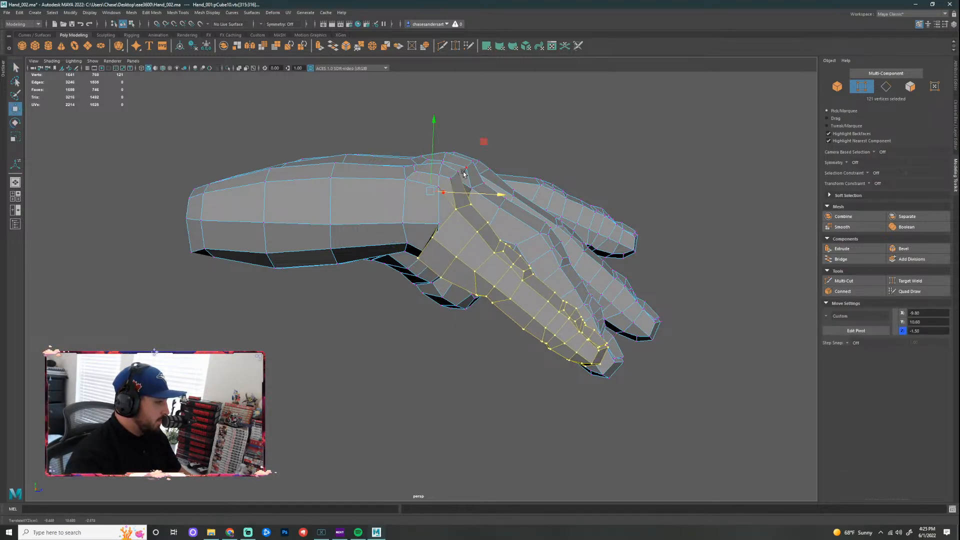
Step: Nudge the bent pinky slightly along the pivot's vertical and lengthwise axes, and clear the selection
{"action": "left_click_drag", "start_coordinate": [433, 129], "coordinate": [434, 133]}
{"action": "right_click_drag", "start_coordinate": [434, 132], "coordinate": [474, 229], "text": "alt"}
{"action": "left_click_drag", "start_coordinate": [473, 229], "coordinate": [426, 240], "text": "alt"}
{"action": "scroll", "coordinate": [428, 257], "scroll_direction": "down", "scroll_amount": 5}
{"action": "left_click_drag", "start_coordinate": [430, 275], "coordinate": [510, 270], "text": "alt"}
{"action": "left_click_drag", "start_coordinate": [434, 153], "coordinate": [434, 154]}
{"action": "left_click_drag", "start_coordinate": [531, 242], "coordinate": [560, 247], "text": "alt"}
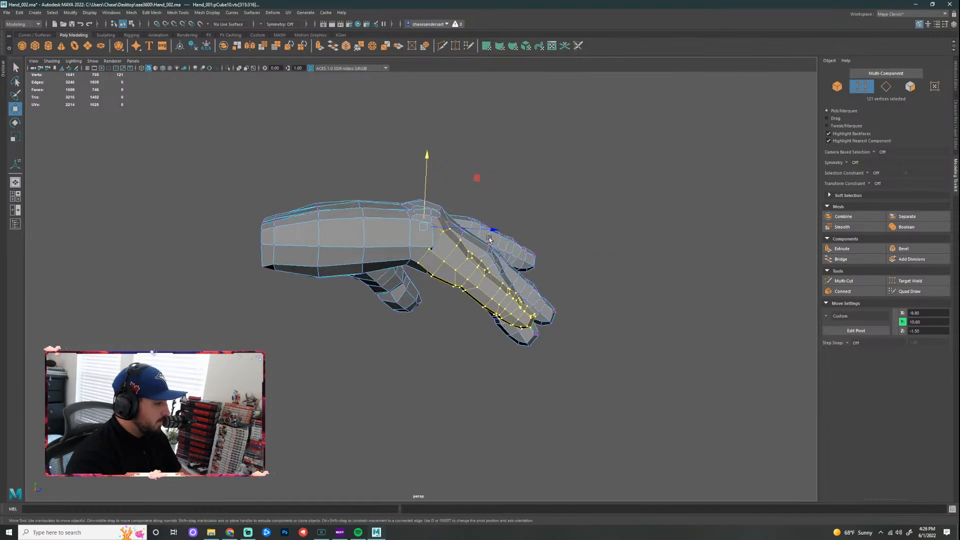
{"action": "left_click_drag", "start_coordinate": [492, 230], "coordinate": [498, 232]}
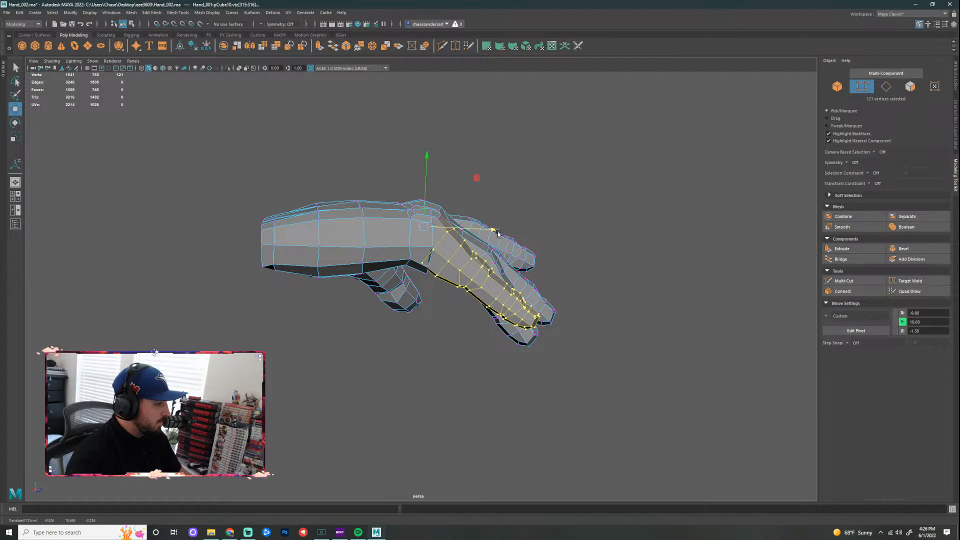
{"action": "right_click_drag", "start_coordinate": [497, 232], "coordinate": [726, 233], "text": "alt"}
{"action": "left_click", "coordinate": [726, 234]}
Step: Select the three edges in the palm-side crease at the pinky's base, using wireframe display to reach them, and restore shaded display
{"action": "left_click_drag", "start_coordinate": [445, 365], "coordinate": [382, 345], "text": "alt"}
{"action": "scroll", "coordinate": [434, 309], "scroll_direction": "up", "scroll_amount": 3}
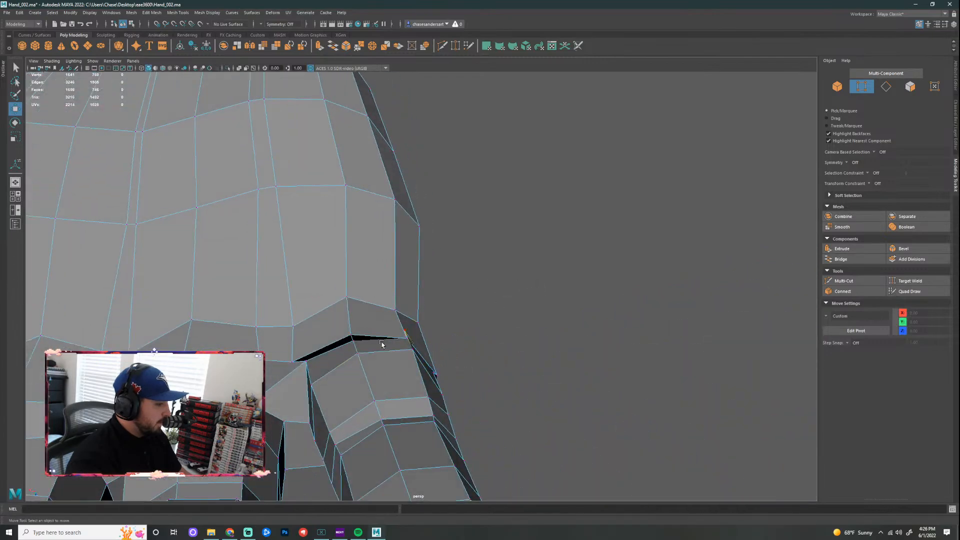
{"action": "left_click", "coordinate": [339, 348]}
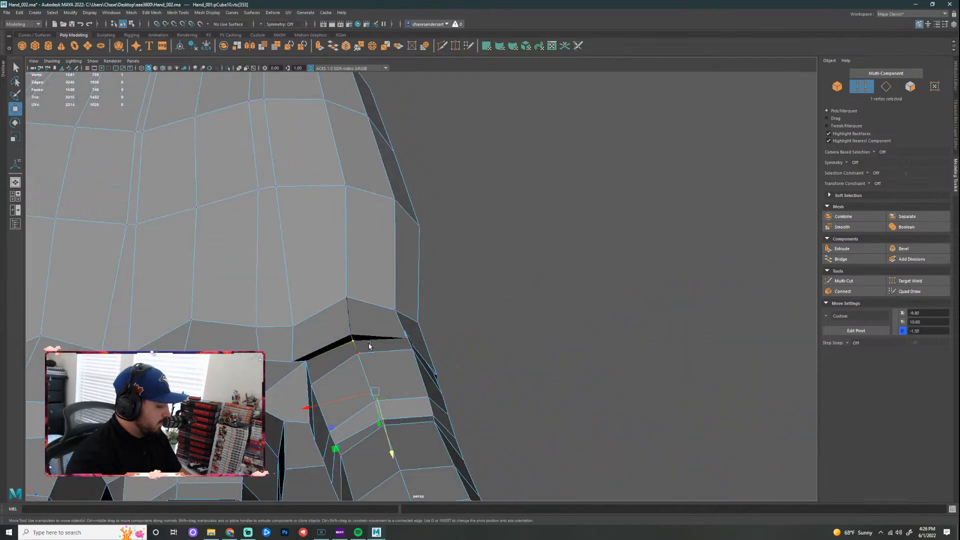
{"action": "key", "text": "q"}
{"action": "scroll", "coordinate": [339, 353], "scroll_direction": "up", "scroll_amount": 2}
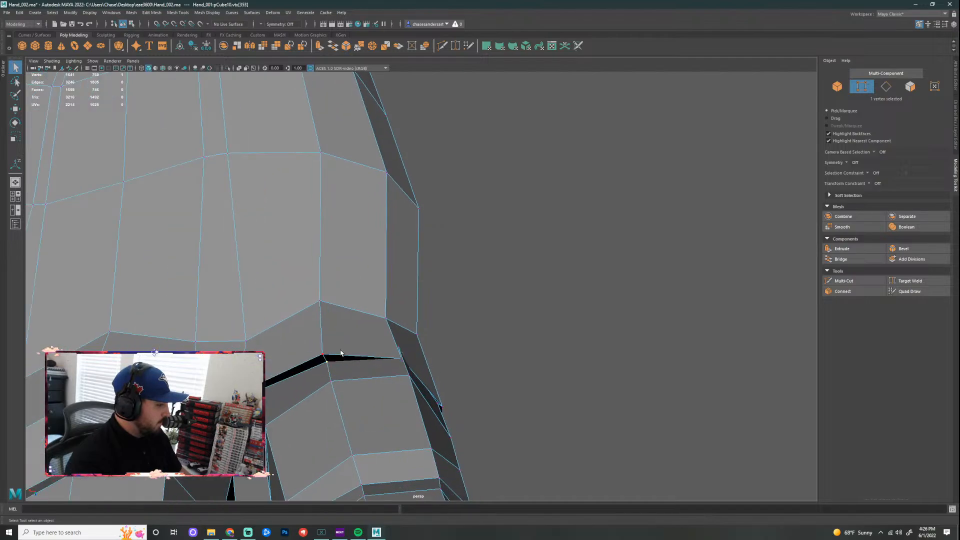
{"action": "right_click_drag", "start_coordinate": [319, 370], "coordinate": [317, 307]}
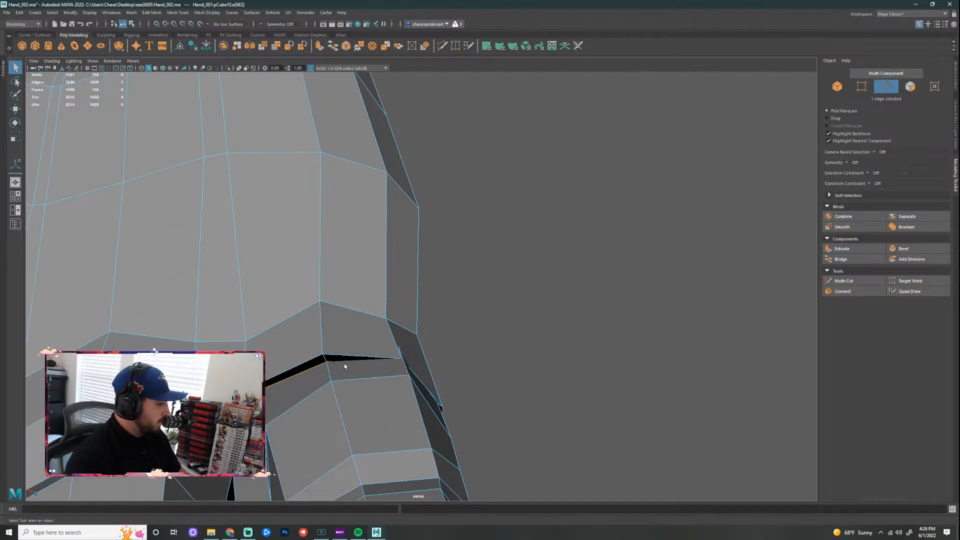
{"action": "left_click_drag", "start_coordinate": [344, 367], "coordinate": [299, 352], "text": "alt"}
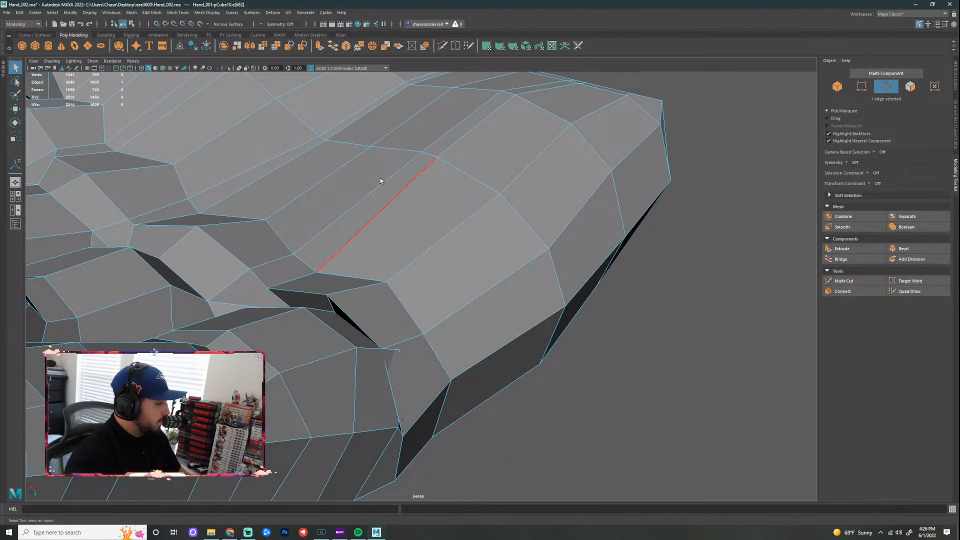
{"action": "left_click", "coordinate": [142, 68]}
{"action": "left_click_drag", "start_coordinate": [442, 252], "coordinate": [367, 253], "text": "alt"}
{"action": "left_click", "coordinate": [425, 412], "text": "shift"}
{"action": "left_click_drag", "start_coordinate": [475, 274], "coordinate": [511, 327], "text": "alt"}
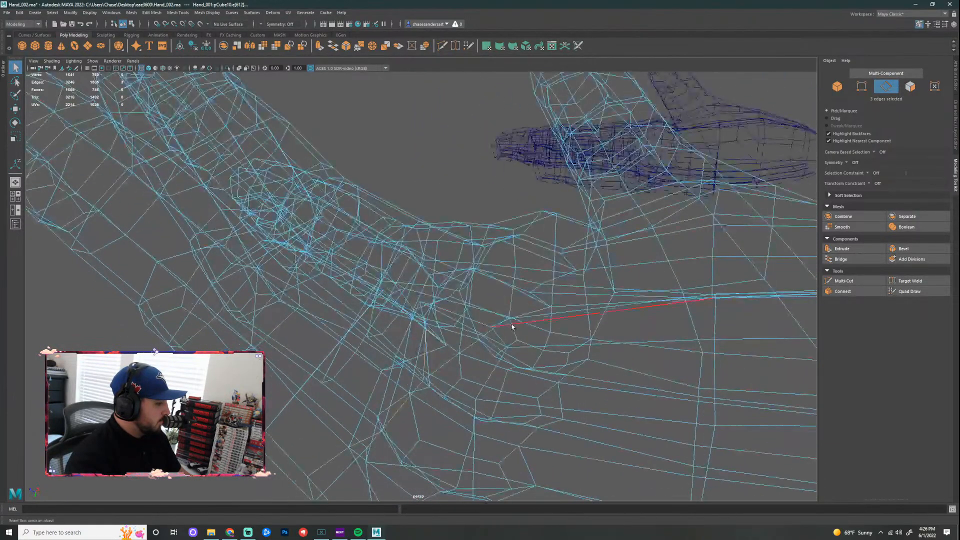
{"action": "left_click", "coordinate": [148, 69]}
Step: Reset the selection's pivot to world orientation and move the crease edges lengthwise toward the palm
{"action": "mouse_move", "coordinate": [493, 278]}
{"action": "left_mouse_down", "text": "alt"}
{"action": "mouse_move", "coordinate": [494, 268]}
{"action": "mouse_move", "coordinate": [491, 296]}
{"action": "left_mouse_up", "text": "alt"}
{"action": "key", "text": "w"}
{"action": "left_click_drag", "start_coordinate": [410, 420], "coordinate": [452, 349], "text": "alt"}
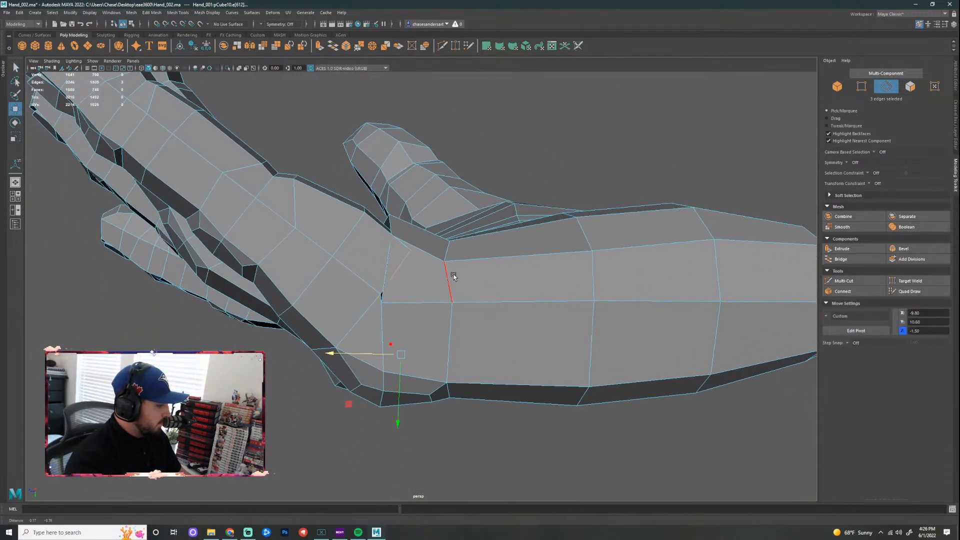
{"action": "key", "text": "d"}
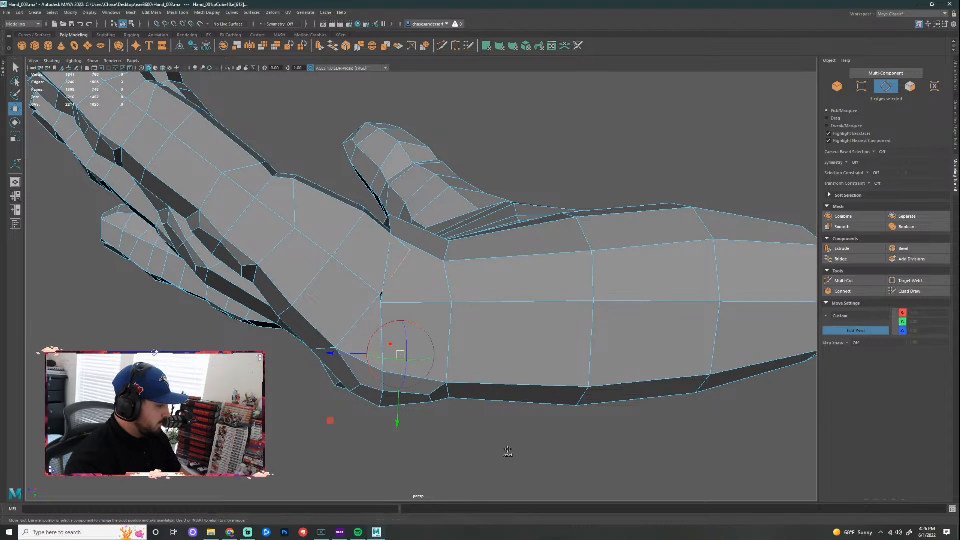
{"action": "left_click", "coordinate": [489, 417]}
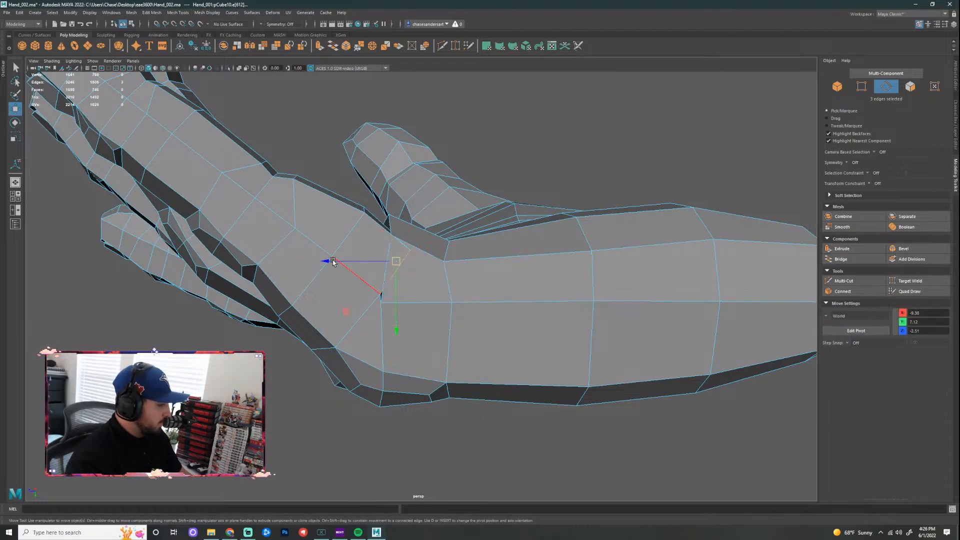
{"action": "left_click_drag", "start_coordinate": [324, 261], "coordinate": [424, 261]}
Step: Switch to vertex editing and reposition single vertices in the crease between the pinky's base and the palm
{"action": "key", "text": "F9"}
{"action": "left_click", "coordinate": [401, 235]}
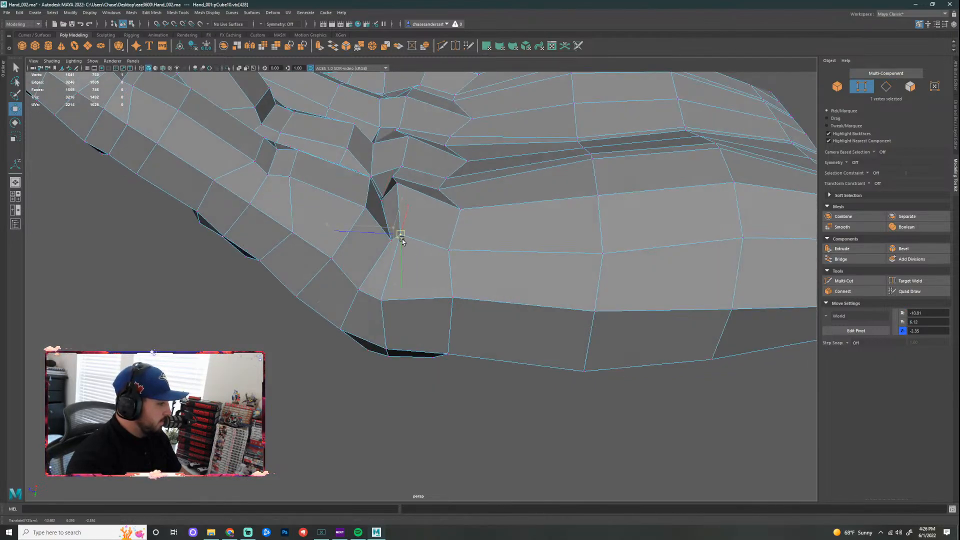
{"action": "left_click", "coordinate": [399, 187]}
{"action": "left_click_drag", "start_coordinate": [400, 189], "coordinate": [389, 223], "text": "alt"}
{"action": "left_click_drag", "start_coordinate": [438, 202], "coordinate": [373, 231], "text": "alt"}
{"action": "mouse_move", "coordinate": [463, 313]}
{"action": "left_mouse_down"}
{"action": "mouse_move", "coordinate": [452, 318]}
{"action": "mouse_move", "coordinate": [466, 320]}
{"action": "left_mouse_up"}
{"action": "left_click", "coordinate": [349, 349]}
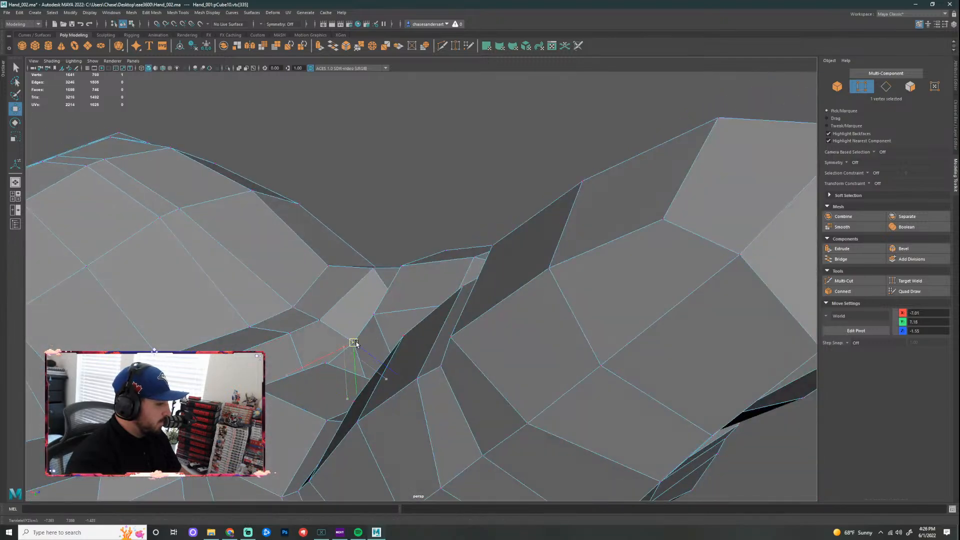
Step: Adjust the palm vertices bordering the pinky crease to even out the fold
{"action": "left_click_drag", "start_coordinate": [350, 348], "coordinate": [489, 269], "text": "alt"}
{"action": "left_click_drag", "start_coordinate": [486, 334], "coordinate": [489, 234]}
{"action": "left_click_drag", "start_coordinate": [453, 208], "coordinate": [454, 209]}
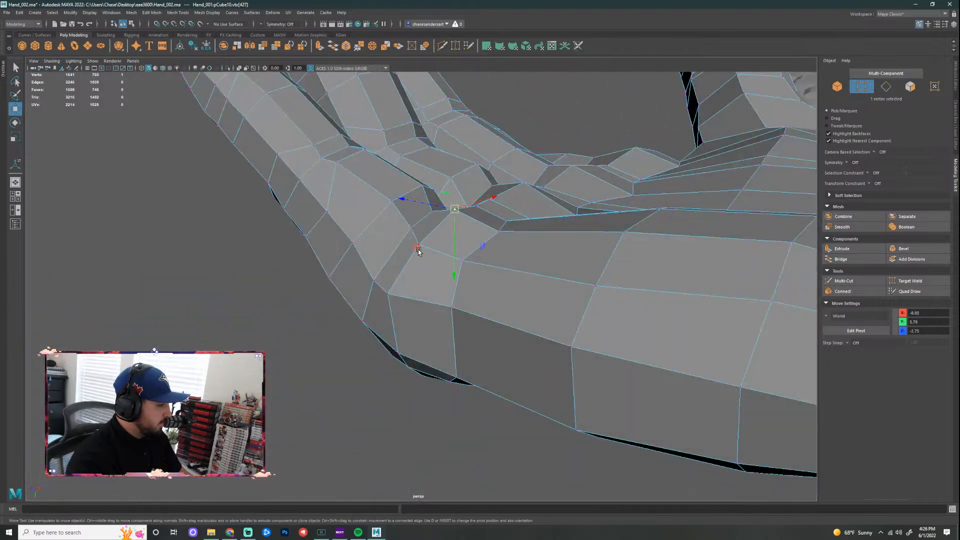
{"action": "left_click", "coordinate": [419, 244]}
{"action": "left_click_drag", "start_coordinate": [419, 244], "coordinate": [421, 240]}
{"action": "left_click_drag", "start_coordinate": [394, 296], "coordinate": [423, 285], "text": "alt"}
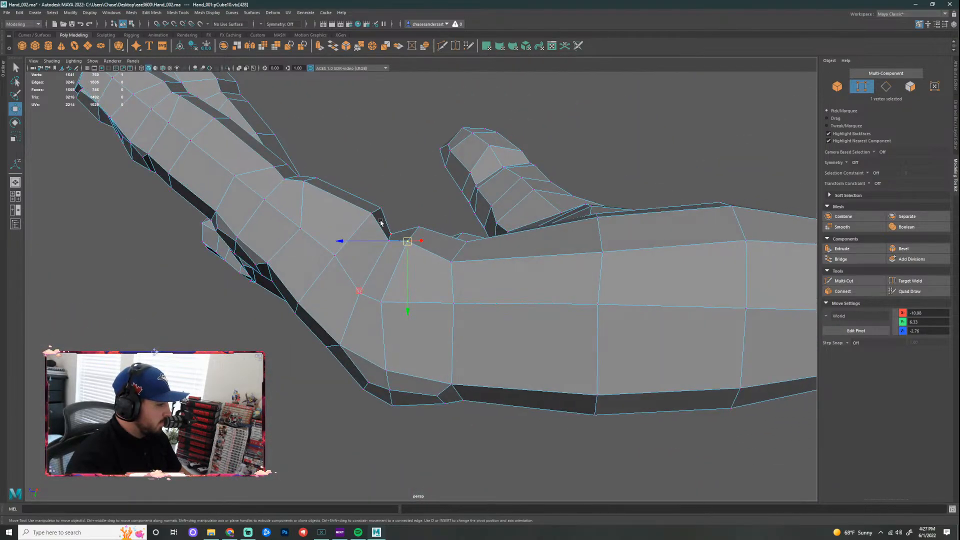
Step: Shift the vertices on the pinky's underside at the crease and the adjoining palm vertex, and clear the selection
{"action": "mouse_move", "coordinate": [370, 214]}
{"action": "left_mouse_down"}
{"action": "mouse_move", "coordinate": [374, 222]}
{"action": "mouse_move", "coordinate": [383, 209]}
{"action": "left_mouse_up"}
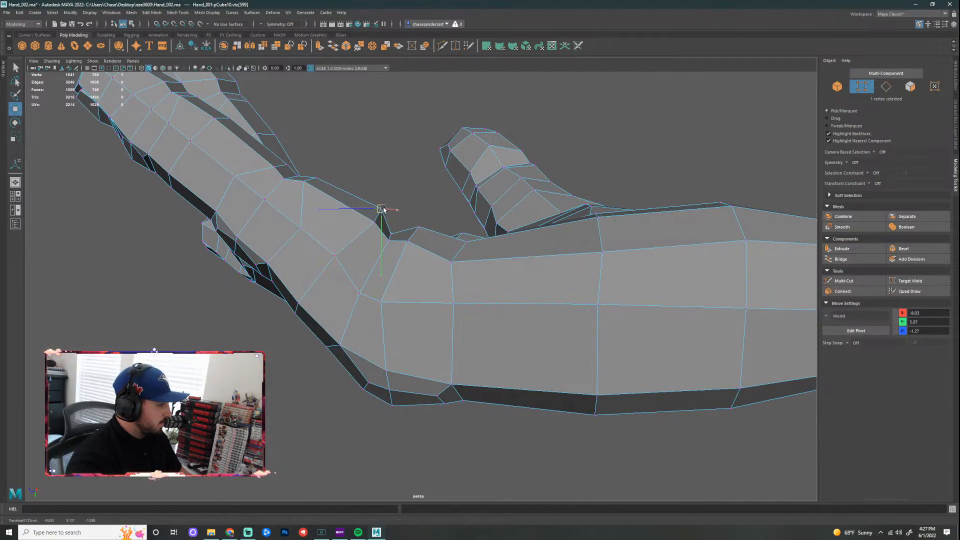
{"action": "left_click", "coordinate": [376, 222]}
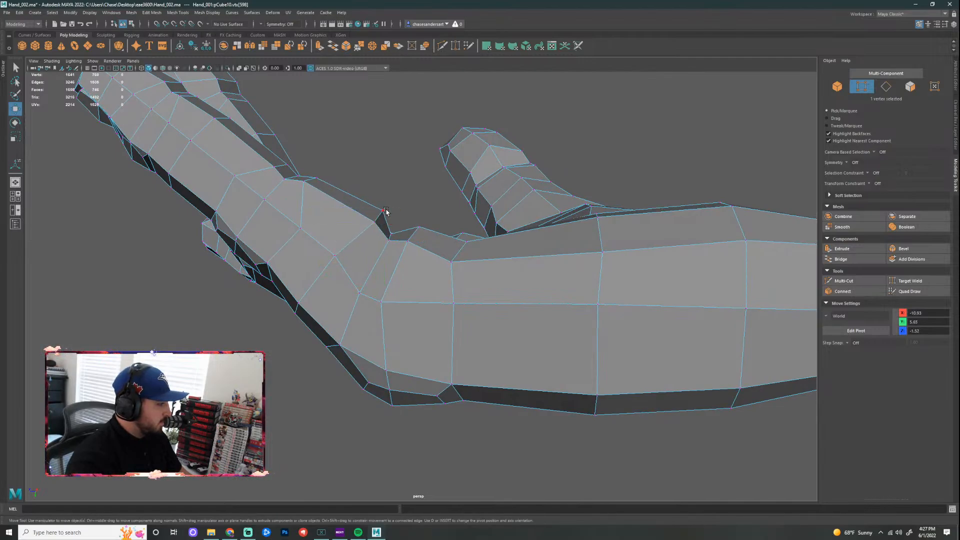
{"action": "left_click", "coordinate": [384, 210]}
{"action": "left_click_drag", "start_coordinate": [383, 211], "coordinate": [315, 228]}
{"action": "left_click", "coordinate": [375, 223]}
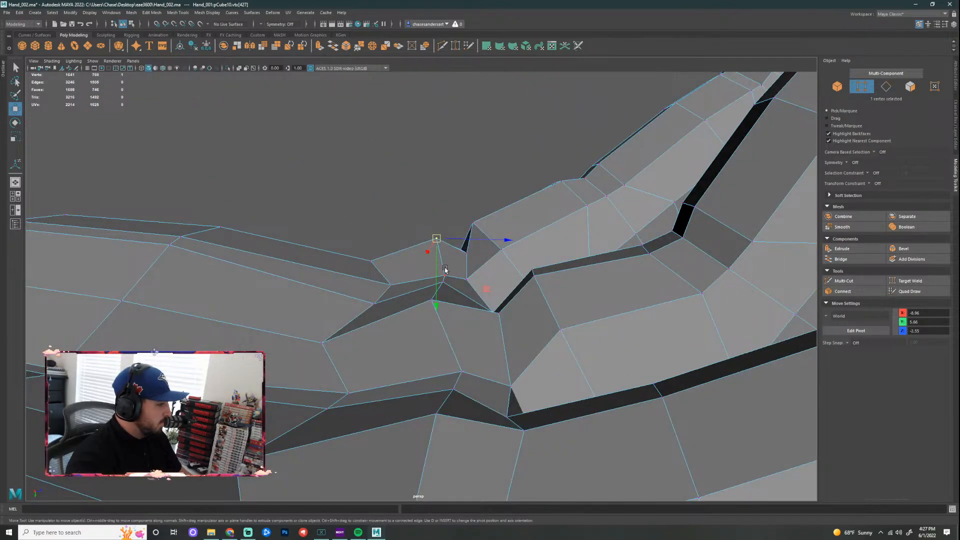
{"action": "left_click_drag", "start_coordinate": [445, 270], "coordinate": [467, 258]}
{"action": "left_click", "coordinate": [462, 184]}
Step: Show the hand in smooth preview in object mode and examine the finger pose from the side, palm and back
{"action": "left_click_drag", "start_coordinate": [462, 184], "coordinate": [482, 253], "text": "alt"}
{"action": "scroll", "coordinate": [486, 299], "scroll_direction": "down", "scroll_amount": 2}
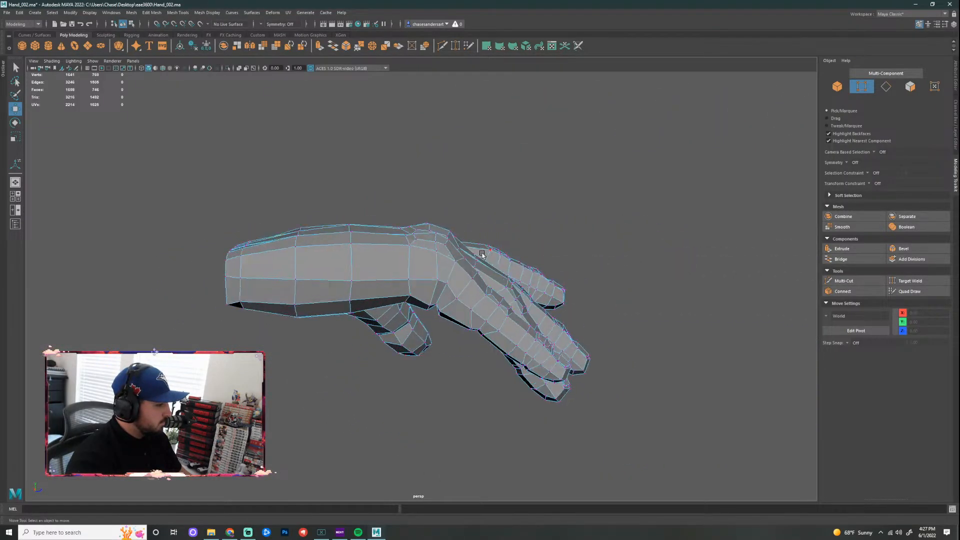
{"action": "right_click_drag", "start_coordinate": [481, 253], "coordinate": [529, 244], "text": "alt"}
{"action": "left_click_drag", "start_coordinate": [529, 245], "coordinate": [388, 227], "text": "alt"}
{"action": "left_click", "coordinate": [510, 235]}
{"action": "scroll", "coordinate": [388, 227], "scroll_direction": "down", "scroll_amount": 5}
{"action": "left_click_drag", "start_coordinate": [510, 291], "coordinate": [414, 278], "text": "alt"}
{"action": "key", "text": "3"}
{"action": "right_click_drag", "start_coordinate": [444, 248], "coordinate": [477, 229]}
{"action": "left_click", "coordinate": [565, 213]}
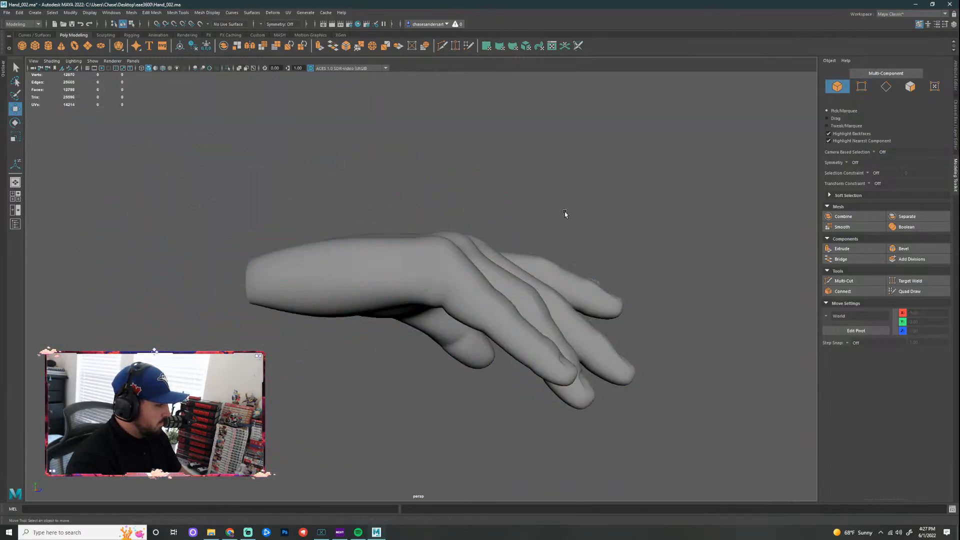
{"action": "left_click_drag", "start_coordinate": [564, 241], "coordinate": [462, 203], "text": "alt"}
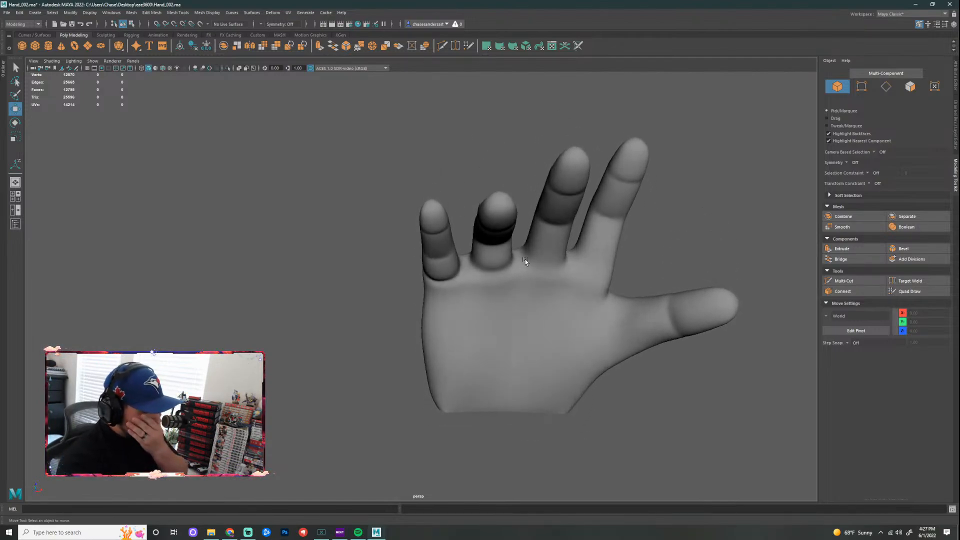
{"action": "left_click_drag", "start_coordinate": [501, 145], "coordinate": [583, 197], "text": "alt"}
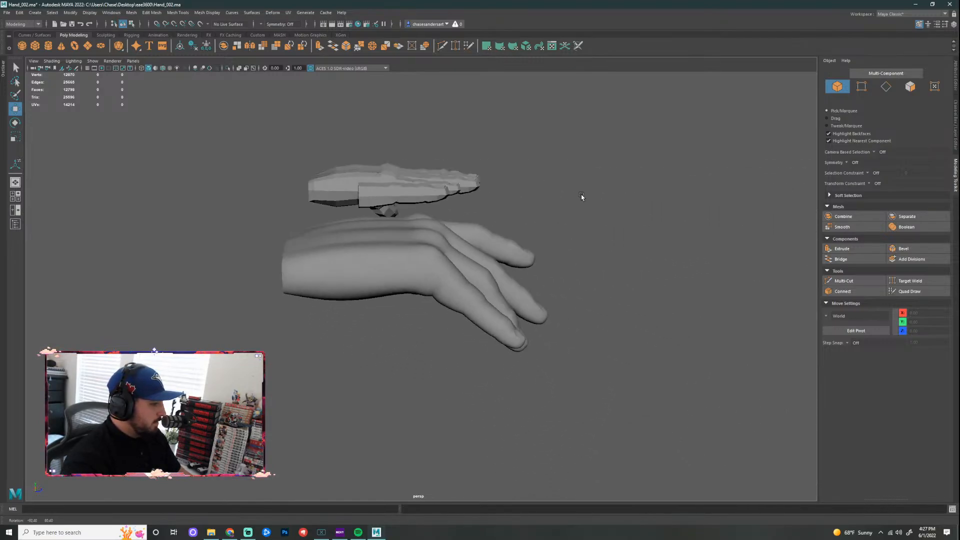
Step: Select the hand object and turn off its smooth preview
{"action": "left_click", "coordinate": [494, 328]}
{"action": "right_click_drag", "start_coordinate": [495, 328], "coordinate": [577, 343], "text": "alt"}
{"action": "left_click_drag", "start_coordinate": [578, 343], "coordinate": [511, 303], "text": "alt"}
{"action": "key", "text": "1"}
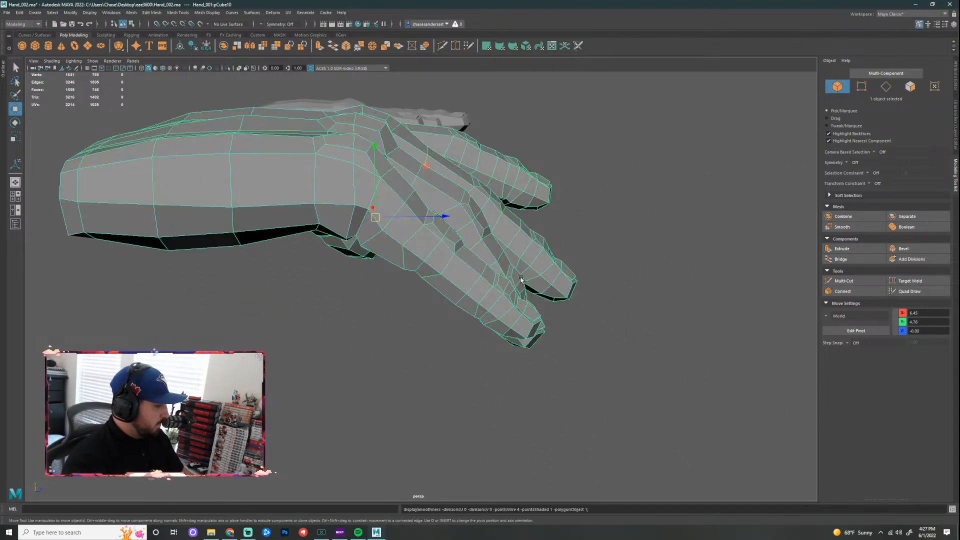
Step: Switch to vertex editing and select the pinky's vertices from the middle joint to the fingertip
{"action": "scroll", "coordinate": [500, 305], "scroll_direction": "up", "scroll_amount": 6}
{"action": "scroll", "coordinate": [474, 307], "scroll_direction": "down", "scroll_amount": 4}
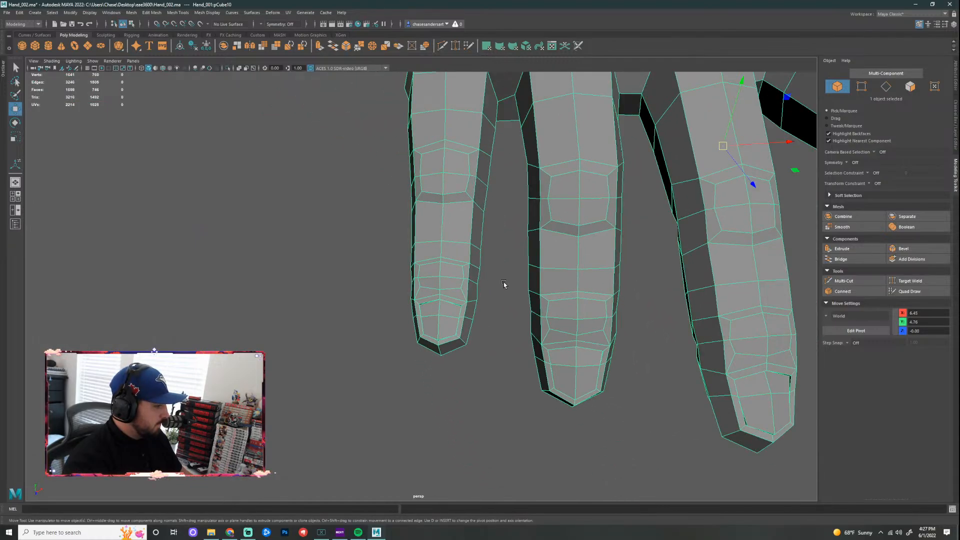
{"action": "left_click_drag", "start_coordinate": [479, 292], "coordinate": [522, 276], "text": "alt"}
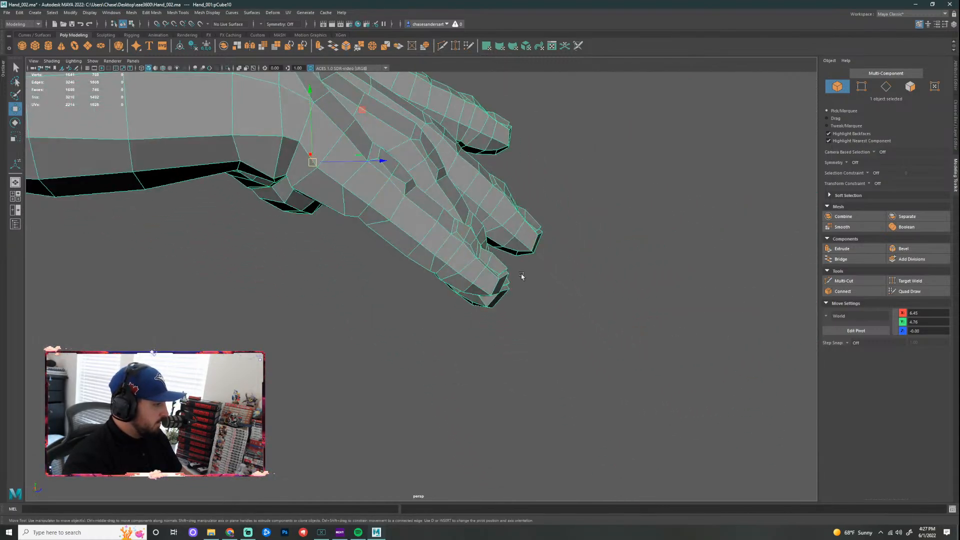
{"action": "left_click_drag", "start_coordinate": [402, 205], "coordinate": [317, 272], "text": "alt"}
{"action": "scroll", "coordinate": [343, 269], "scroll_direction": "up", "scroll_amount": 3}
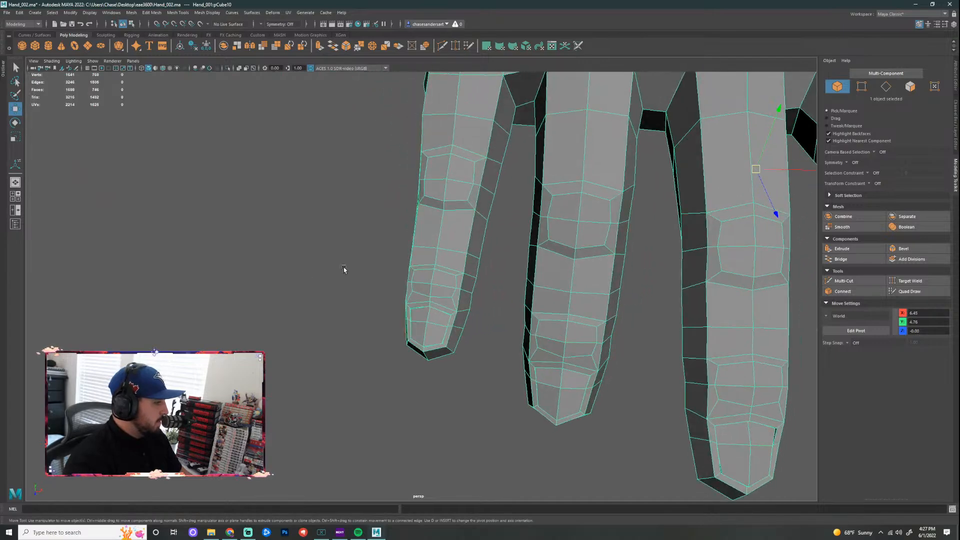
{"action": "right_click_drag", "start_coordinate": [443, 186], "coordinate": [414, 186]}
{"action": "left_click_drag", "start_coordinate": [440, 275], "coordinate": [507, 420]}
{"action": "left_click_drag", "start_coordinate": [389, 328], "coordinate": [553, 332], "text": "alt"}
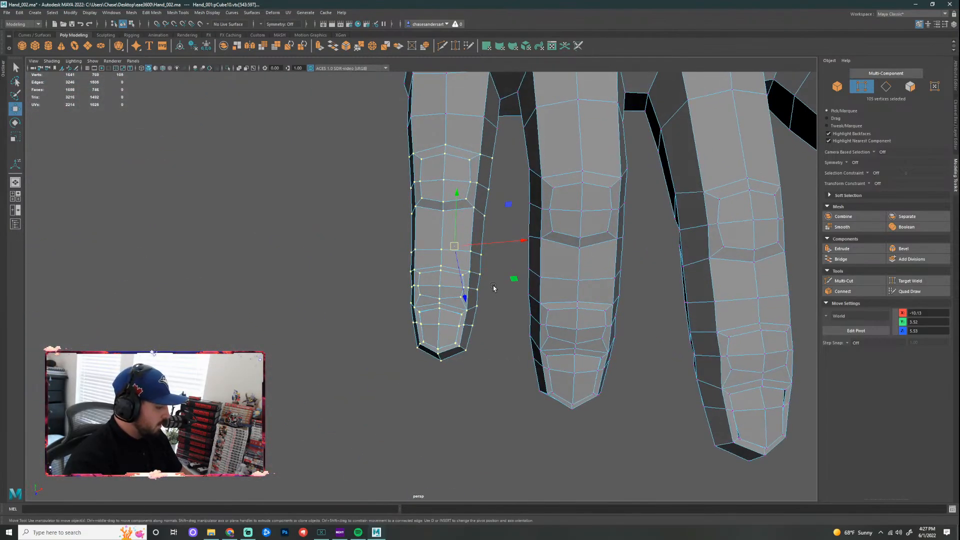
Step: Place the selection's pivot on the pinky's middle joint and align its axes with the finger's direction
{"action": "key", "text": "d"}
{"action": "left_click", "coordinate": [442, 180]}
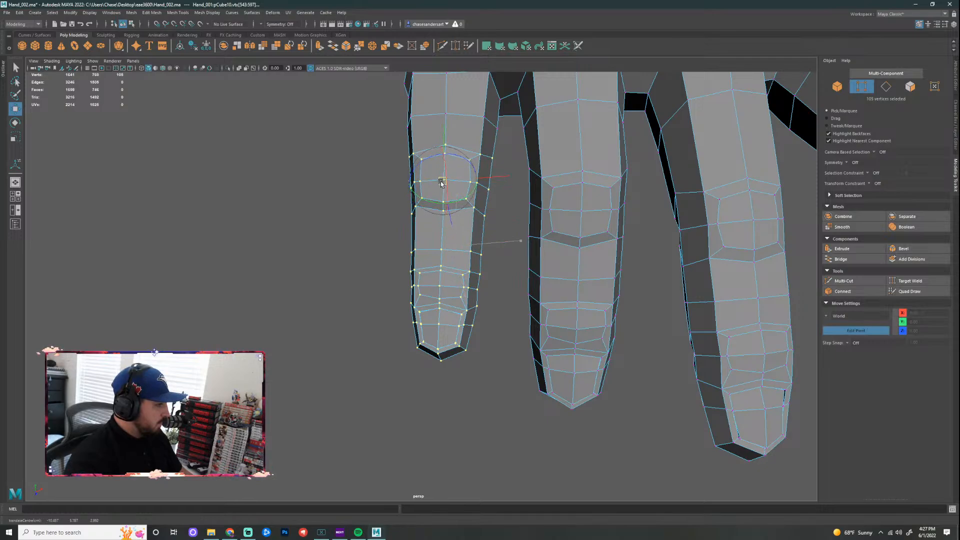
{"action": "left_click_drag", "start_coordinate": [467, 206], "coordinate": [453, 204]}
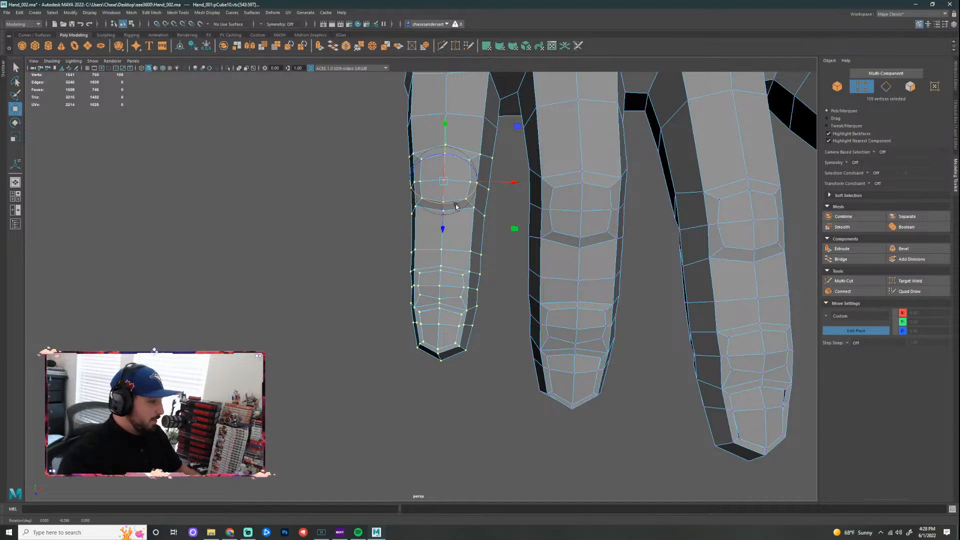
{"action": "left_click_drag", "start_coordinate": [543, 329], "coordinate": [571, 342], "text": "alt"}
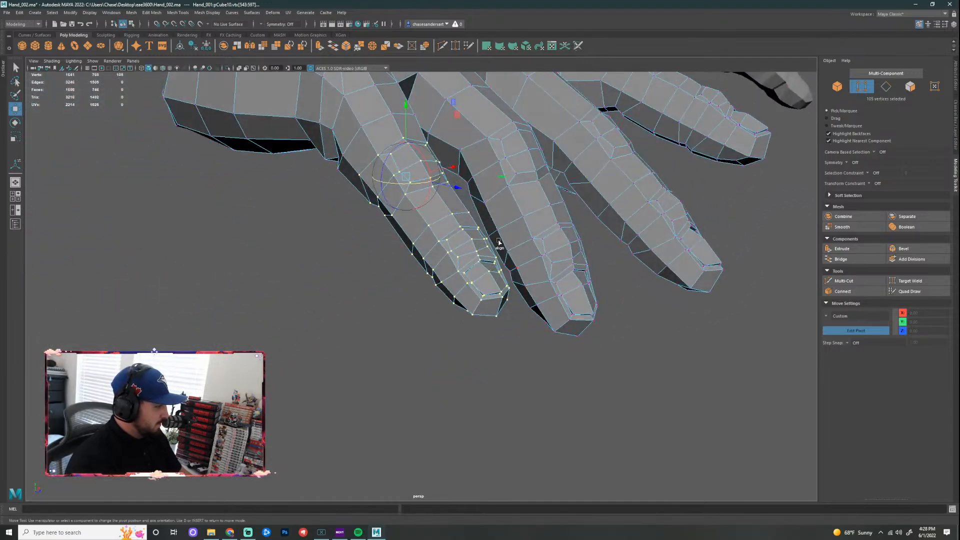
{"action": "left_click_drag", "start_coordinate": [429, 169], "coordinate": [427, 170]}
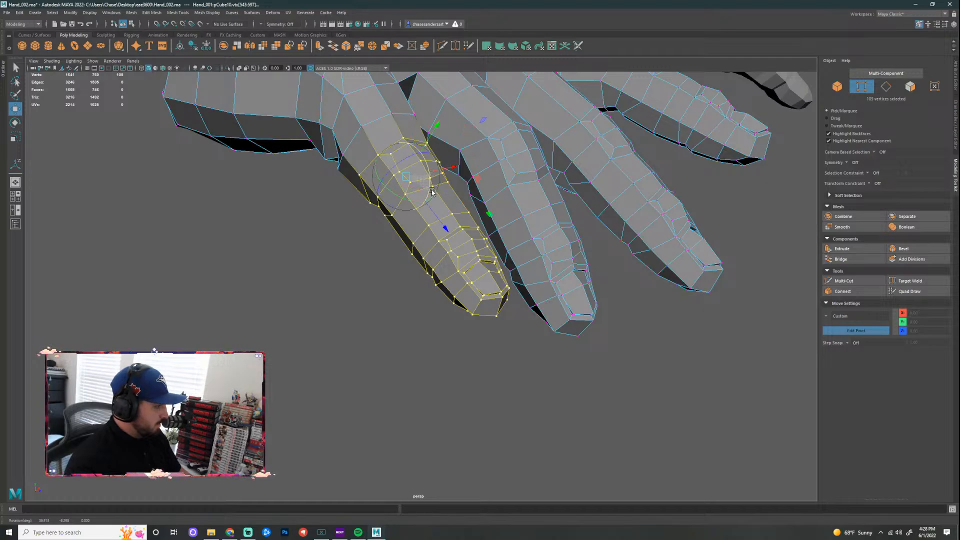
Step: Bend the pinky downward from the middle joint and shift the rotated section back in line with the knuckle
{"action": "key", "text": "e"}
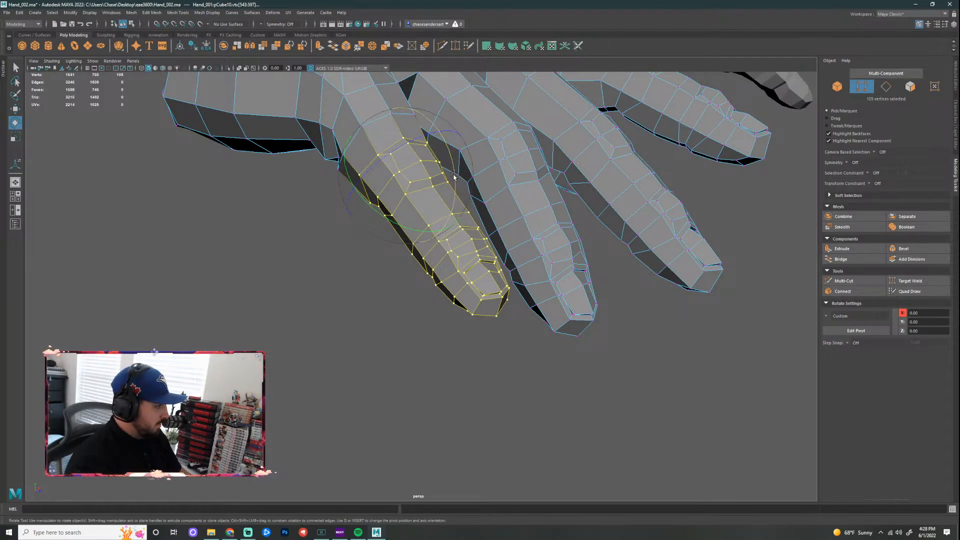
{"action": "left_click_drag", "start_coordinate": [449, 175], "coordinate": [518, 242]}
{"action": "key", "text": "q"}
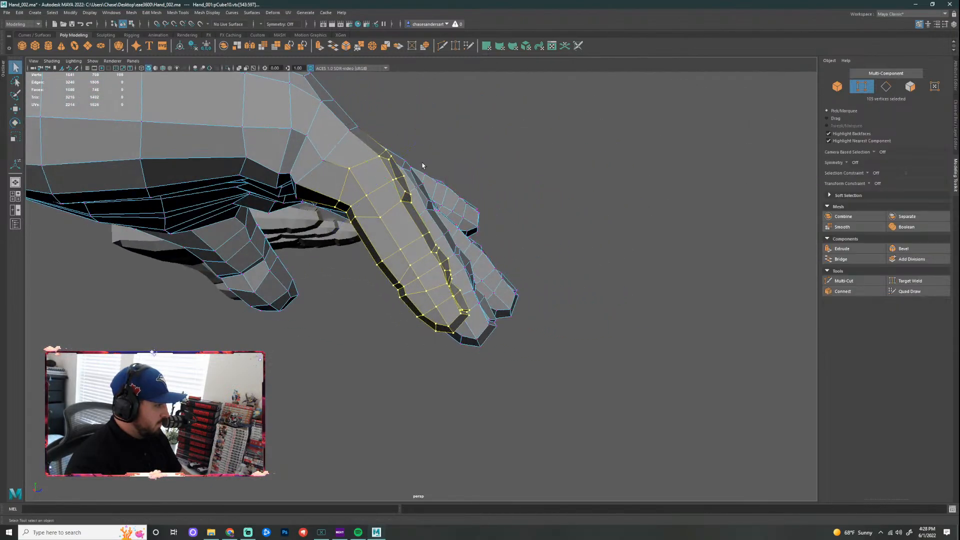
{"action": "key", "text": "w"}
{"action": "left_click_drag", "start_coordinate": [425, 140], "coordinate": [419, 147]}
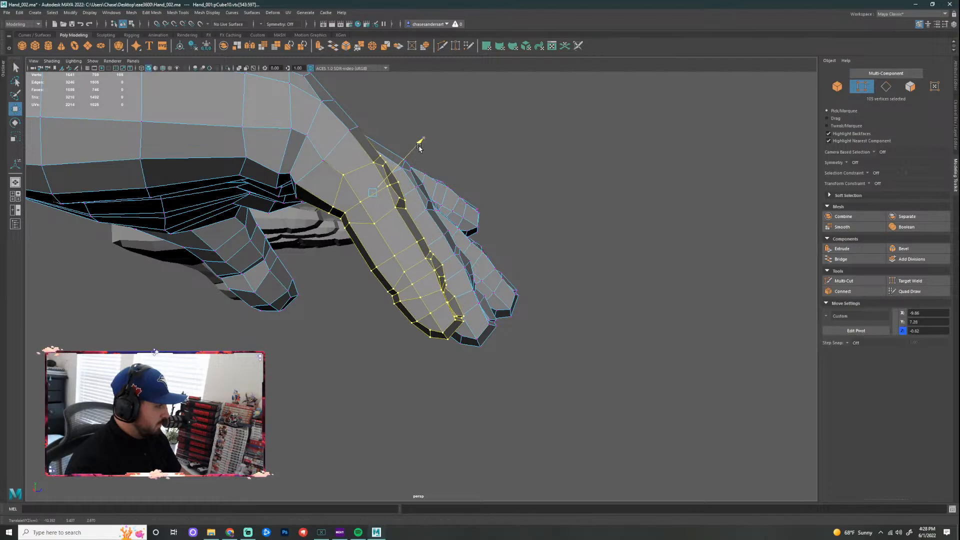
{"action": "key", "text": "e"}
{"action": "left_click_drag", "start_coordinate": [350, 251], "coordinate": [338, 246]}
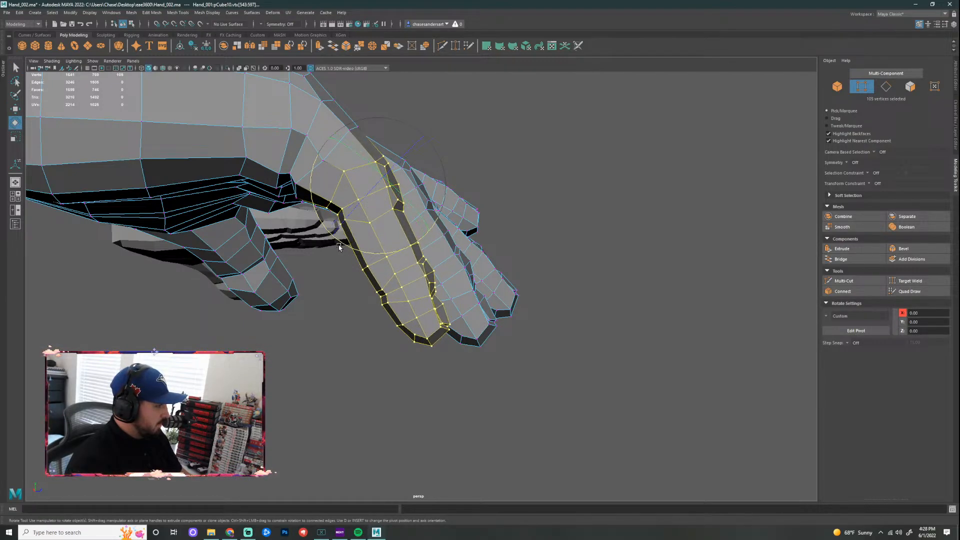
Step: Reduce the selection to the pinky's fingertip section and place its pivot on the last joint, aligned with the finger
{"action": "key", "text": "w"}
{"action": "left_click_drag", "start_coordinate": [475, 180], "coordinate": [481, 394], "text": "alt"}
{"action": "scroll", "coordinate": [457, 335], "scroll_direction": "up", "scroll_amount": 3}
{"action": "key", "text": "d"}
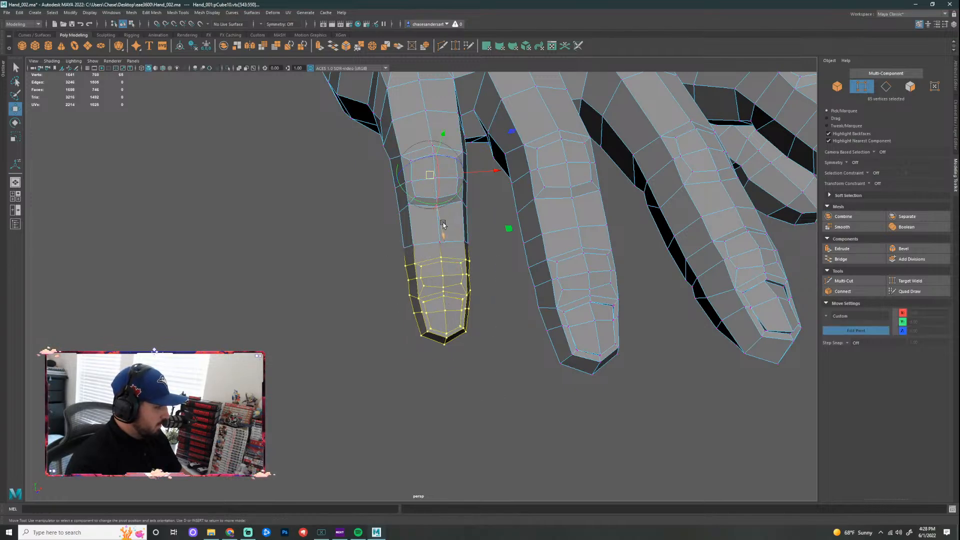
{"action": "left_click_drag", "start_coordinate": [442, 235], "coordinate": [441, 263]}
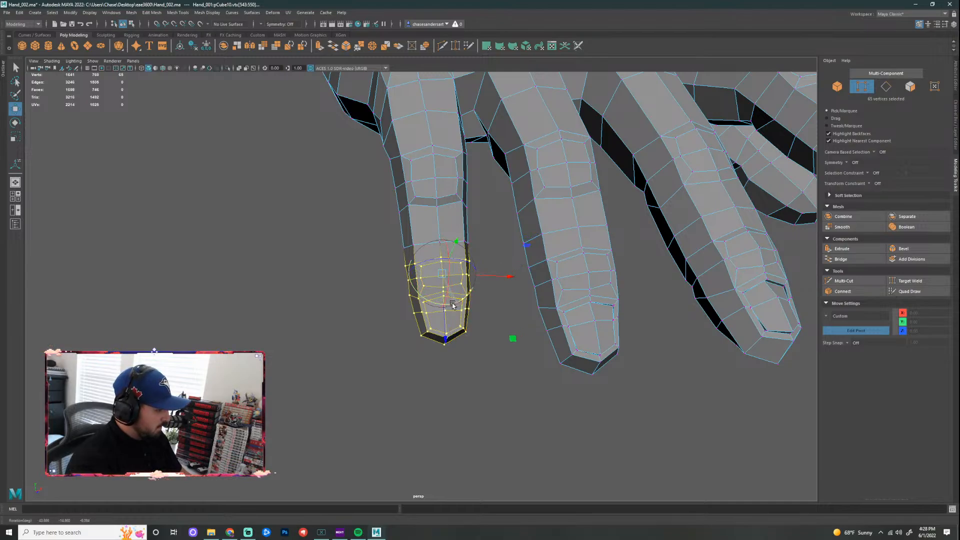
{"action": "left_click_drag", "start_coordinate": [452, 305], "coordinate": [447, 270], "text": "alt"}
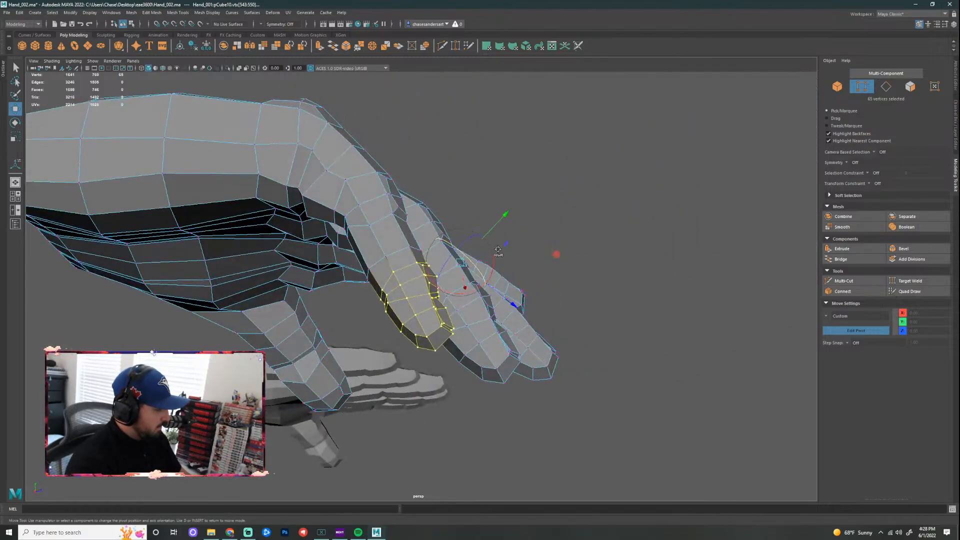
{"action": "left_click_drag", "start_coordinate": [565, 239], "coordinate": [460, 304], "text": "alt"}
{"action": "left_click", "coordinate": [495, 282]}
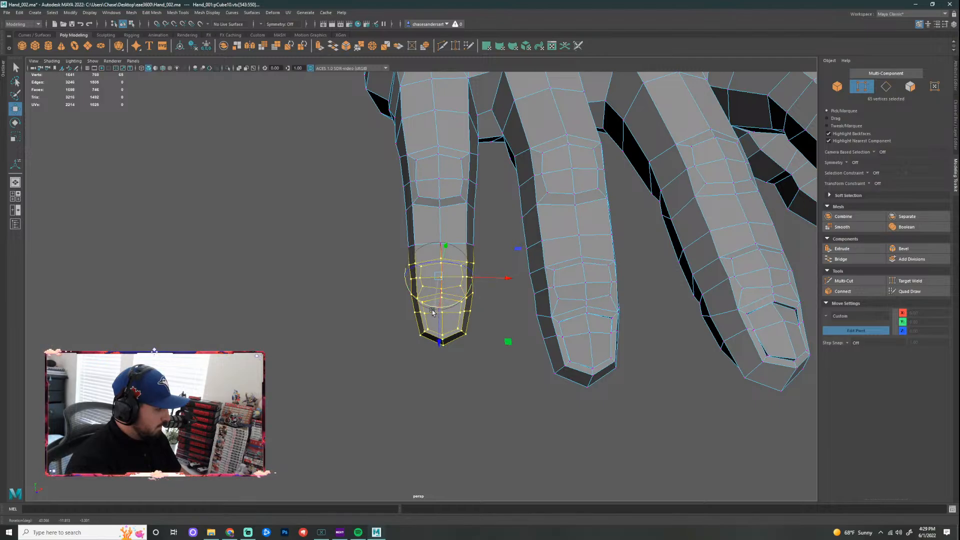
Step: Bend the pinky's fingertip section downward at the last joint and shift it to line up with the rest of the finger
{"action": "key", "text": "e"}
{"action": "left_click_drag", "start_coordinate": [477, 328], "coordinate": [487, 288], "text": "alt"}
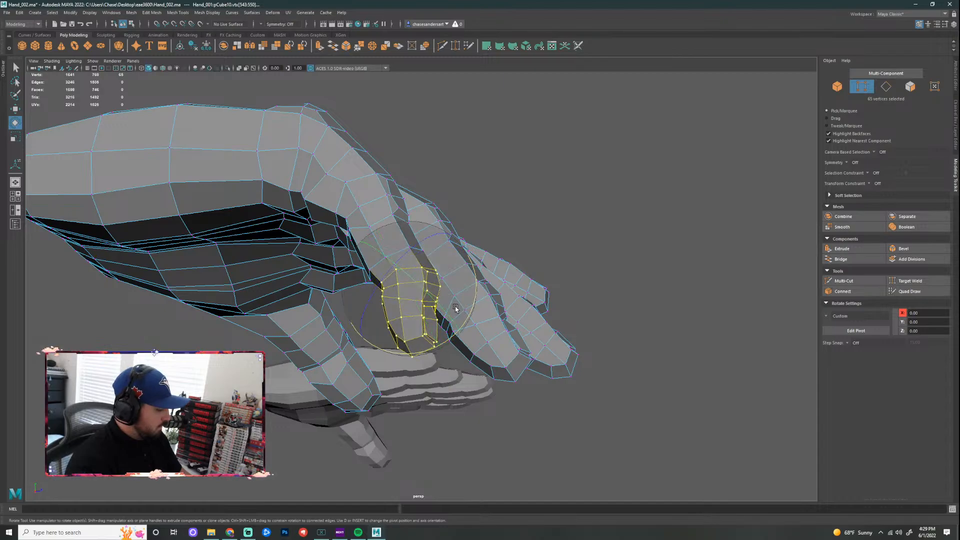
{"action": "key", "text": "w"}
{"action": "left_click_drag", "start_coordinate": [452, 249], "coordinate": [445, 253]}
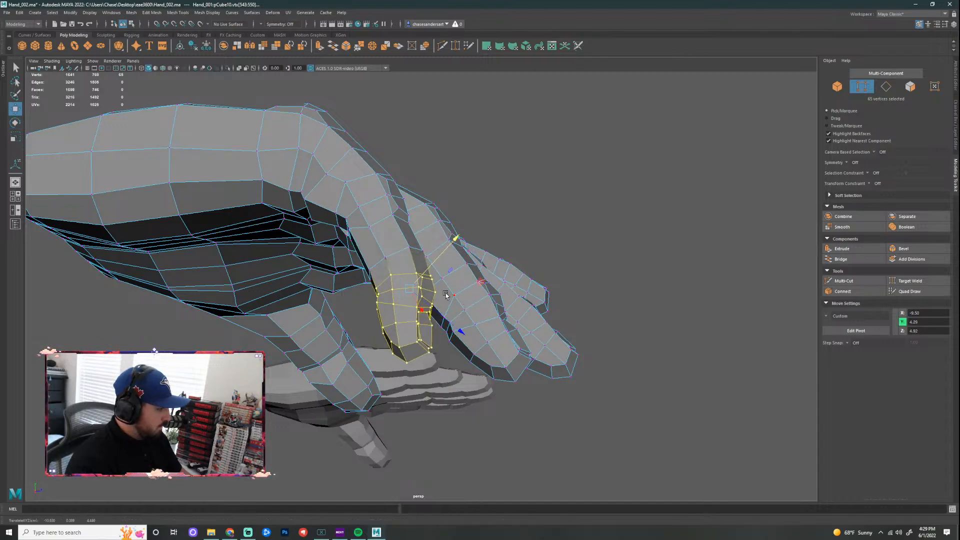
{"action": "key", "text": "e"}
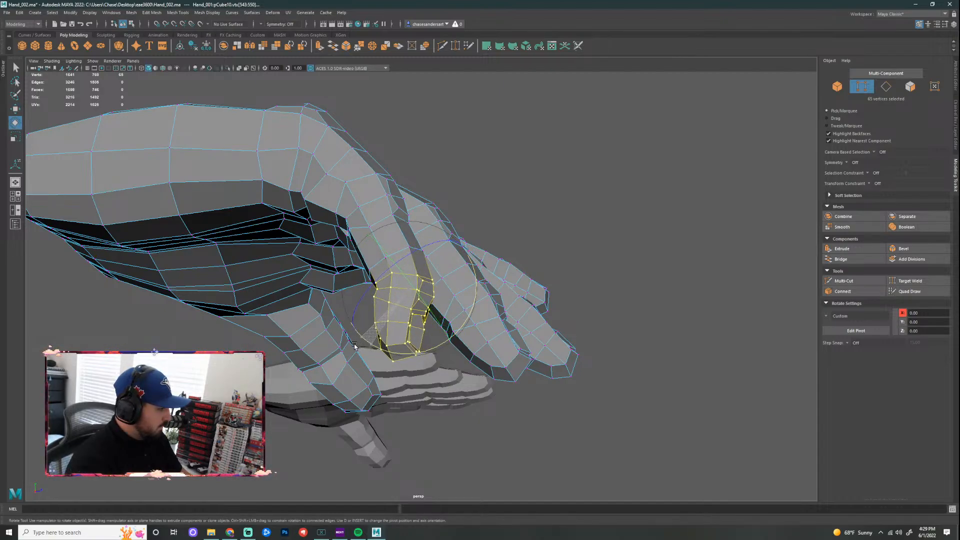
{"action": "key", "text": "w"}
{"action": "left_click_drag", "start_coordinate": [451, 244], "coordinate": [446, 247]}
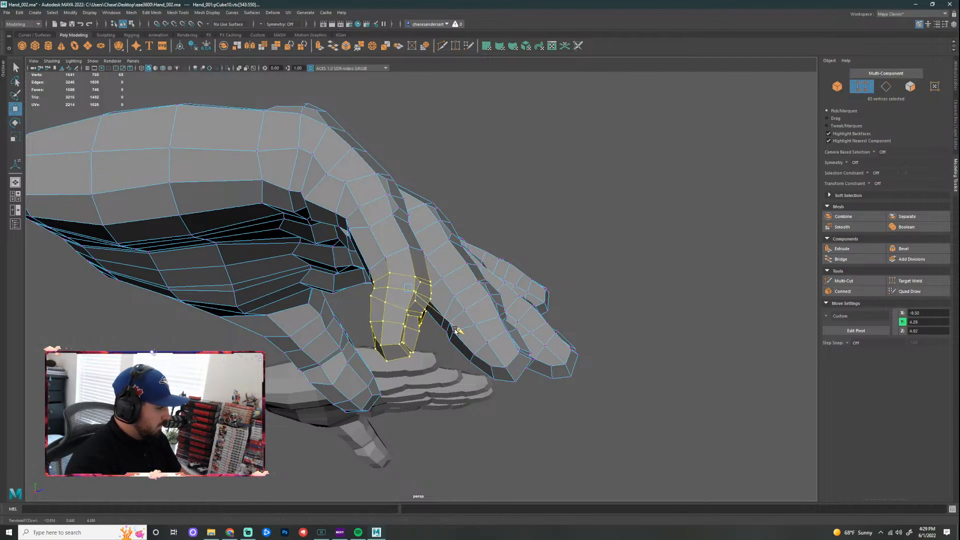
Step: Extend the selection to the vertices just above the pinky's last joint, nudge the section slightly, and clear the selection
{"action": "left_click_drag", "start_coordinate": [501, 290], "coordinate": [683, 268], "text": "alt"}
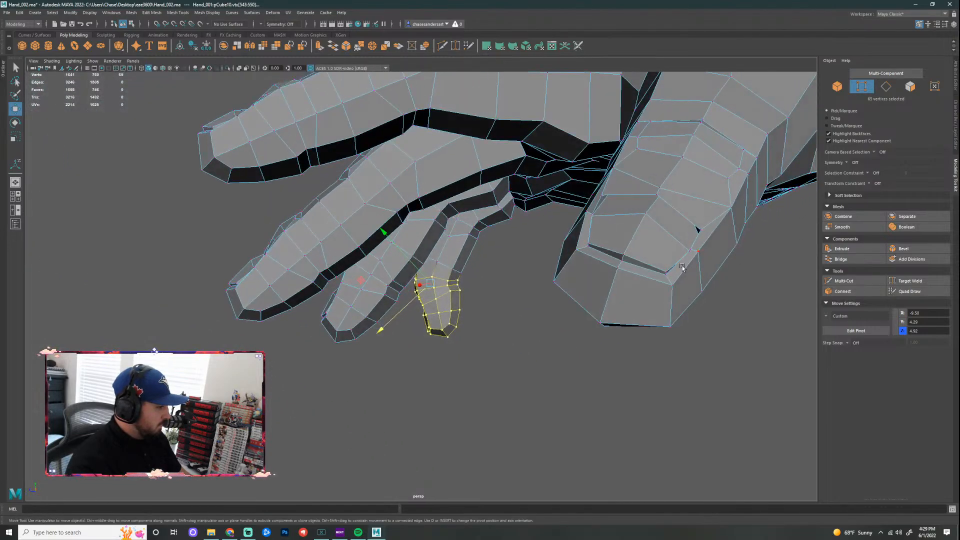
{"action": "left_click_drag", "start_coordinate": [509, 254], "coordinate": [577, 278], "text": "alt"}
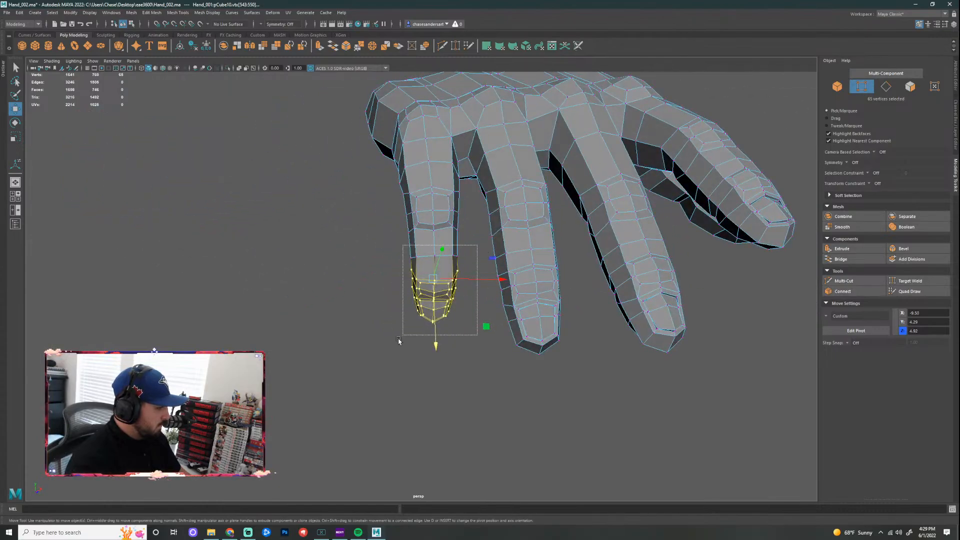
{"action": "left_click_drag", "start_coordinate": [435, 342], "coordinate": [449, 229], "text": "alt"}
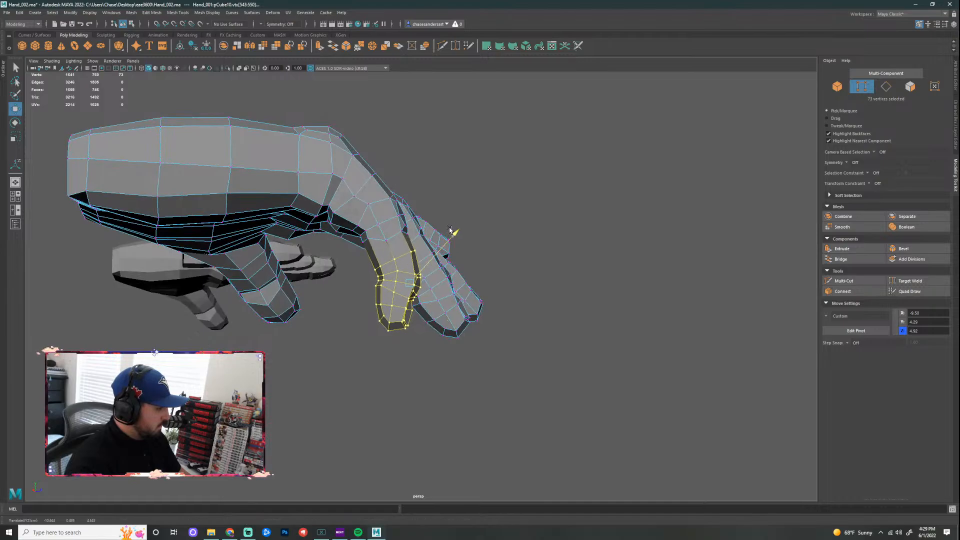
{"action": "left_click_drag", "start_coordinate": [460, 332], "coordinate": [459, 331]}
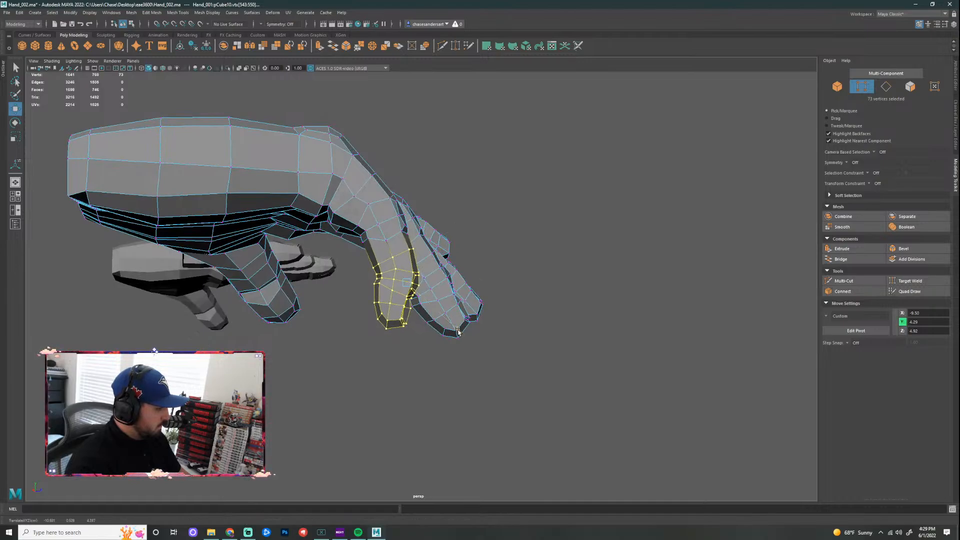
{"action": "left_click", "coordinate": [580, 274]}
Step: Show the hand in smooth preview in object mode and examine the bent pinky and overall pose from several sides
{"action": "left_click_drag", "start_coordinate": [580, 275], "coordinate": [490, 299], "text": "alt"}
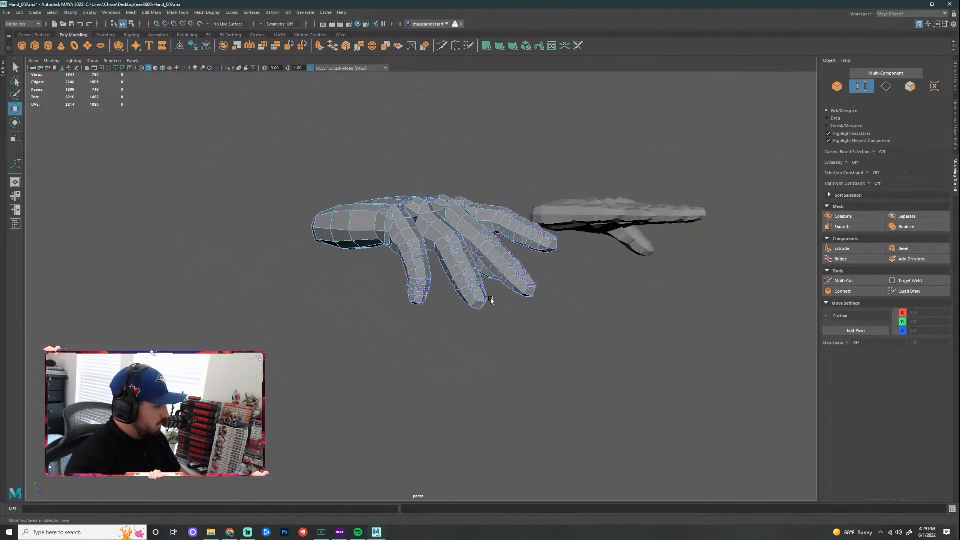
{"action": "key", "text": "F8"}
{"action": "key", "text": "3"}
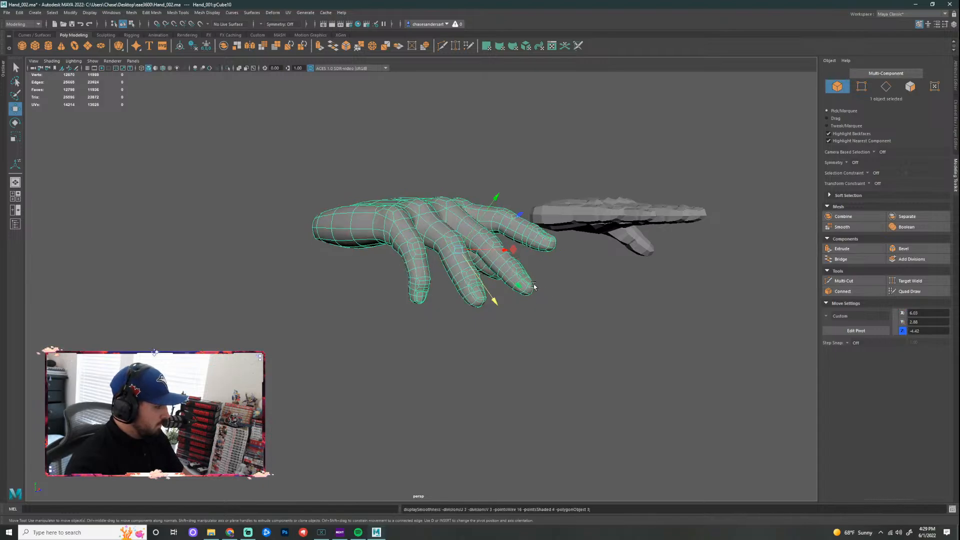
{"action": "right_click_drag", "start_coordinate": [442, 248], "coordinate": [467, 231]}
{"action": "left_click", "coordinate": [534, 306]}
{"action": "scroll", "coordinate": [534, 307], "scroll_direction": "down", "scroll_amount": 2}
{"action": "left_click_drag", "start_coordinate": [534, 306], "coordinate": [115, 314], "text": "alt"}
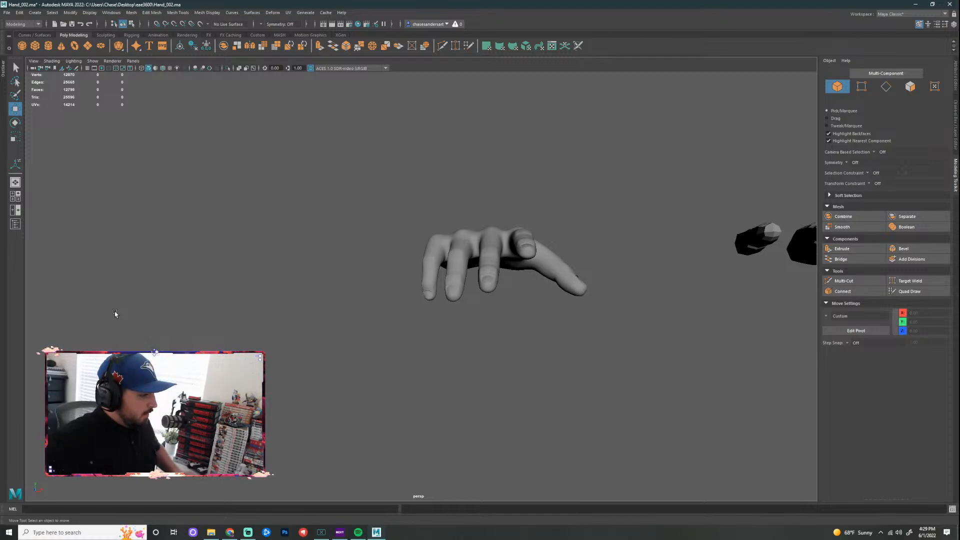
{"action": "left_click_drag", "start_coordinate": [353, 259], "coordinate": [467, 303], "text": "alt"}
Step: Select the hand object, enter edge component mode and turn off its smooth preview
{"action": "left_click", "coordinate": [464, 266]}
{"action": "left_click_drag", "start_coordinate": [464, 266], "coordinate": [479, 287], "text": "alt"}
{"action": "right_click", "coordinate": [455, 246]}
{"action": "left_click", "coordinate": [454, 225]}
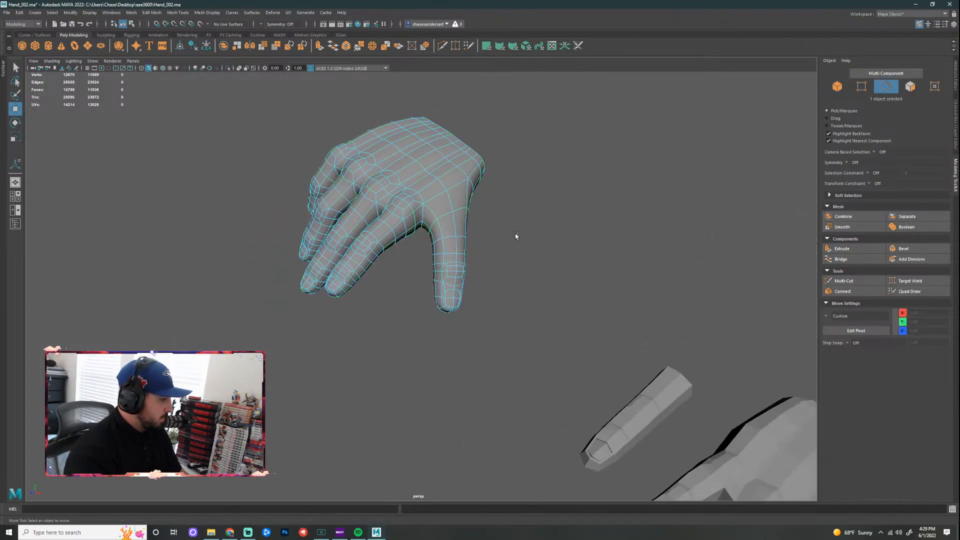
{"action": "left_click_drag", "start_coordinate": [432, 325], "coordinate": [541, 290]}
{"action": "key", "text": "1"}
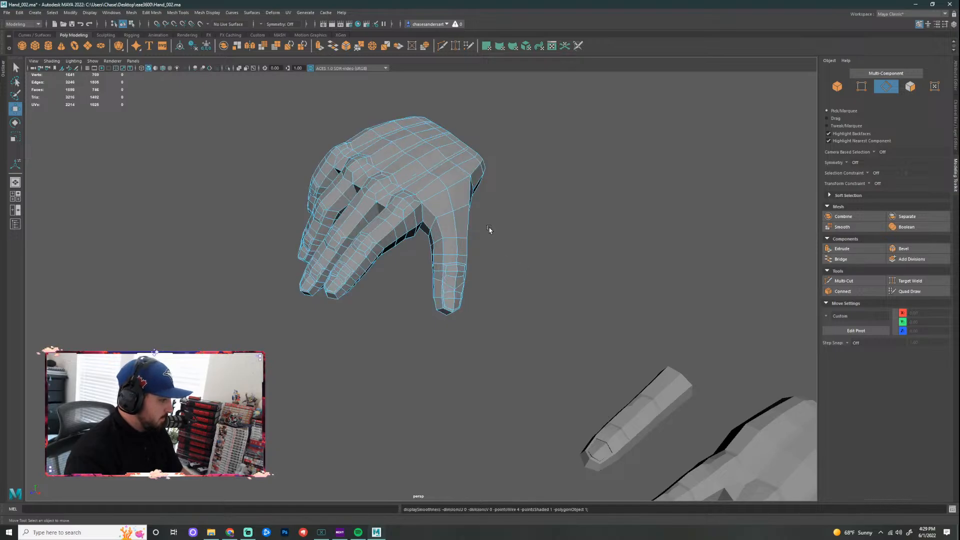
Step: Switch to vertex editing and select the thumb's vertices from its base to the tip, correcting individual vertices at the base
{"action": "left_click_drag", "start_coordinate": [489, 230], "coordinate": [478, 253]}
{"action": "left_click_drag", "start_coordinate": [421, 367], "coordinate": [421, 367]}
{"action": "right_click_drag", "start_coordinate": [471, 241], "coordinate": [442, 242]}
{"action": "left_click_drag", "start_coordinate": [534, 199], "coordinate": [455, 348]}
{"action": "left_click_drag", "start_coordinate": [495, 300], "coordinate": [430, 382], "text": "alt"}
{"action": "left_click_drag", "start_coordinate": [518, 358], "coordinate": [542, 278], "text": "alt"}
{"action": "scroll", "coordinate": [449, 277], "scroll_direction": "up", "scroll_amount": 5}
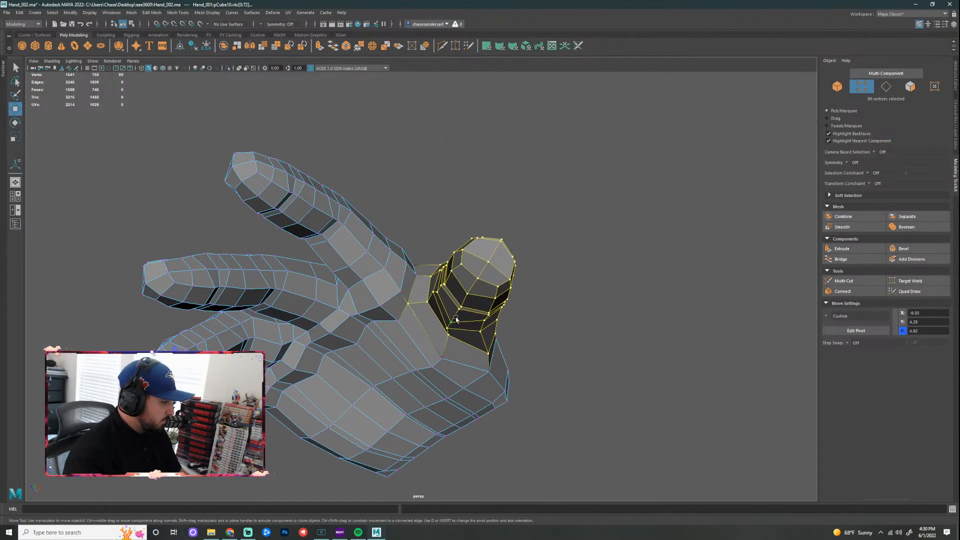
{"action": "left_click_drag", "start_coordinate": [455, 318], "coordinate": [463, 371], "text": "alt"}
{"action": "scroll", "coordinate": [475, 258], "scroll_direction": "up", "scroll_amount": 2}
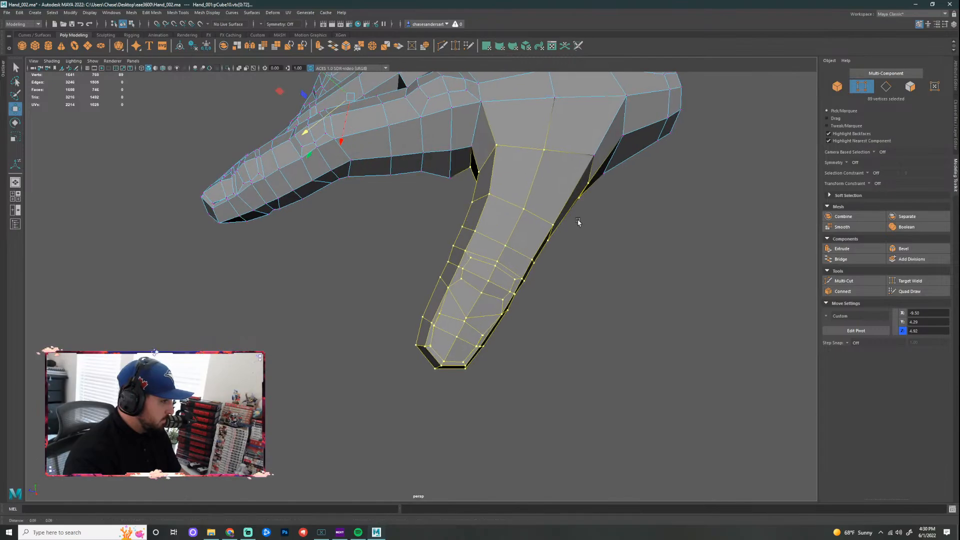
{"action": "left_click_drag", "start_coordinate": [578, 222], "coordinate": [457, 352], "text": "alt"}
{"action": "left_click", "coordinate": [366, 220], "text": "ctrl"}
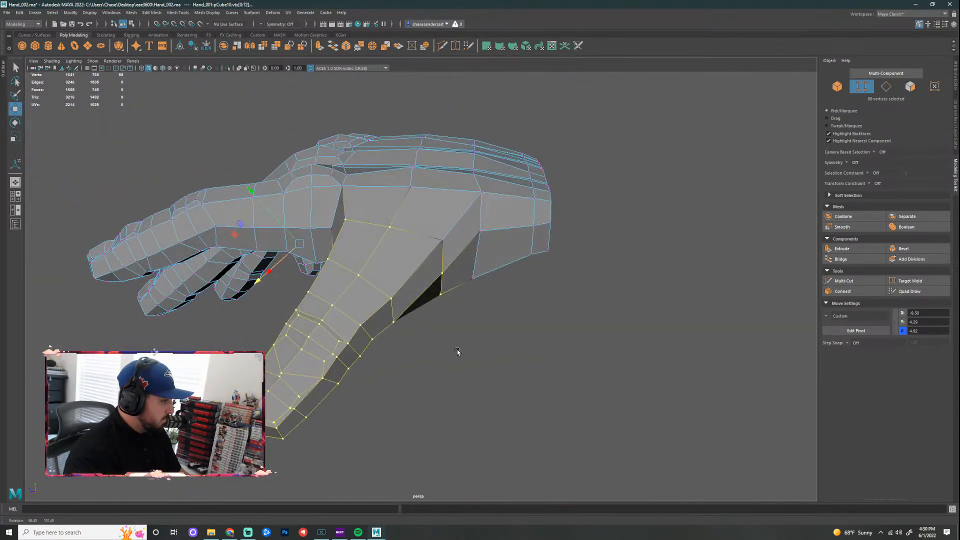
{"action": "left_click", "coordinate": [443, 241], "text": "shift"}
Step: Place the thumb selection's pivot at the base of the thumb and orient its axes along the thumb
{"action": "left_click_drag", "start_coordinate": [479, 315], "coordinate": [402, 298], "text": "alt"}
{"action": "key", "text": "d"}
{"action": "left_click_drag", "start_coordinate": [273, 197], "coordinate": [418, 246]}
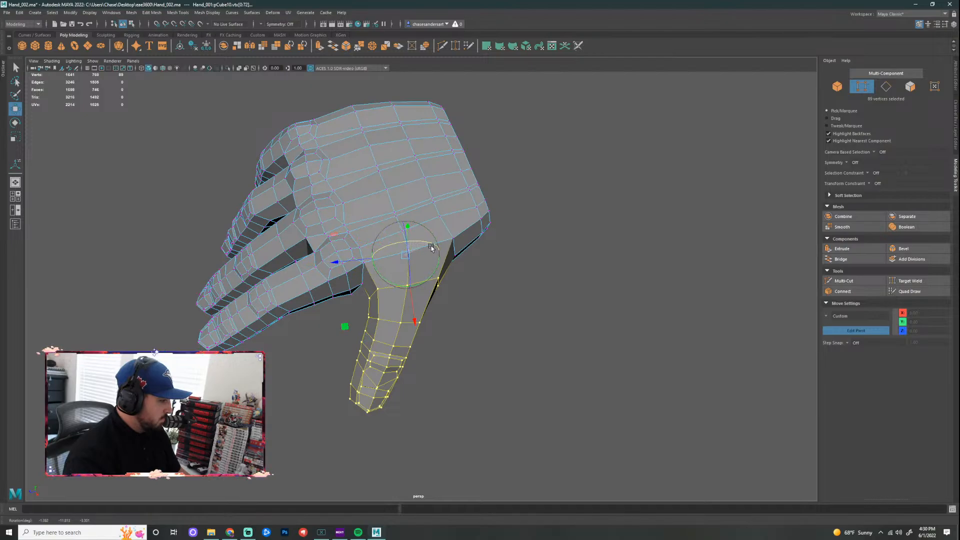
{"action": "left_click", "coordinate": [420, 287], "text": "ctrl"}
{"action": "key", "text": "ctrl+z"}
{"action": "left_click_drag", "start_coordinate": [428, 275], "coordinate": [425, 278]}
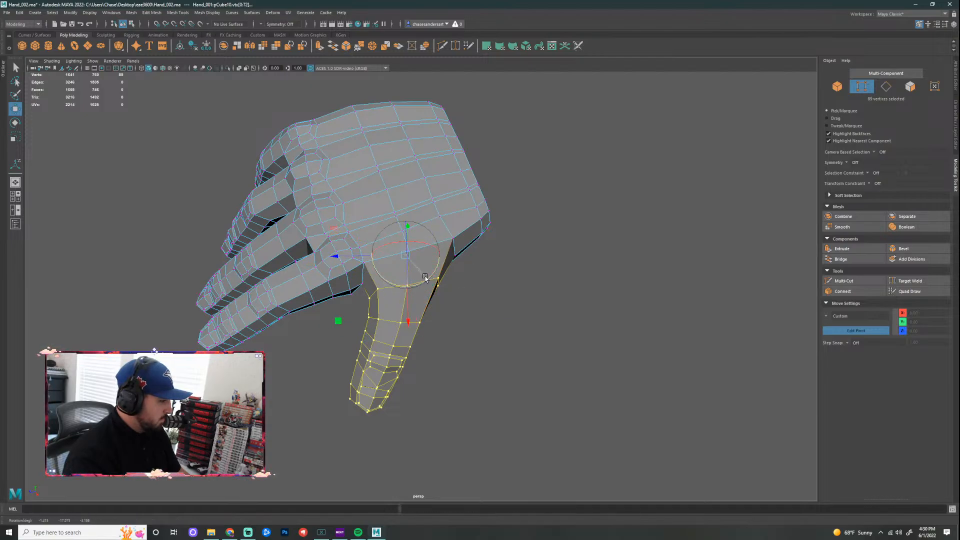
{"action": "left_click_drag", "start_coordinate": [408, 230], "coordinate": [424, 276], "text": "alt"}
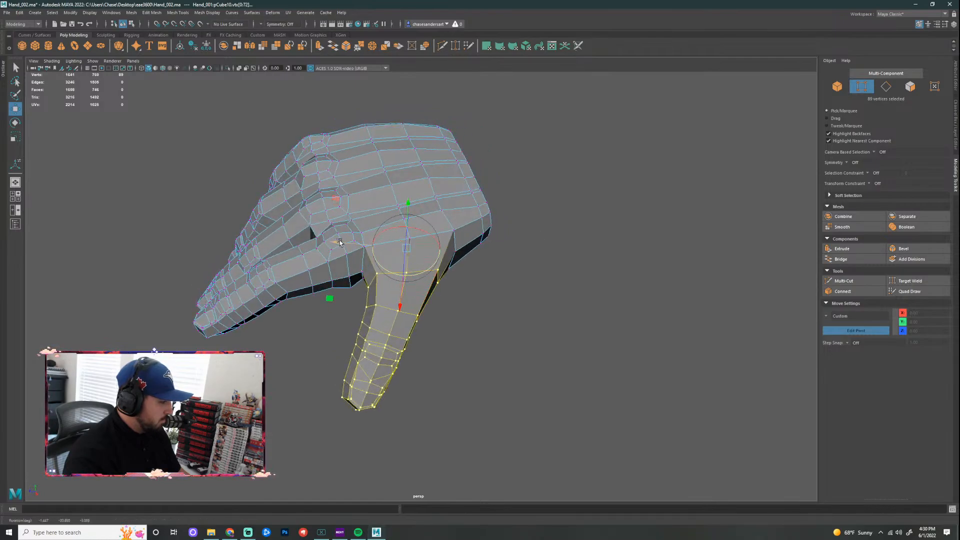
{"action": "left_click_drag", "start_coordinate": [339, 242], "coordinate": [343, 242]}
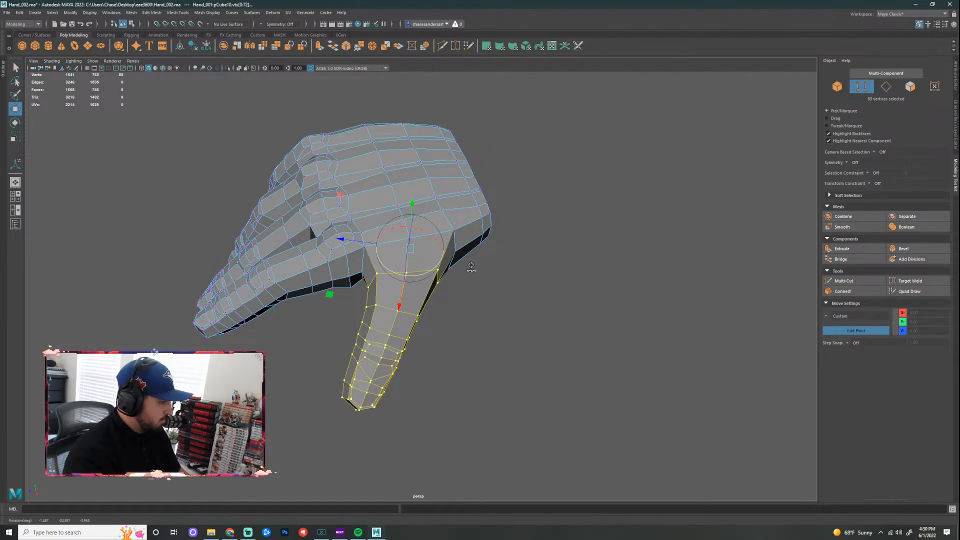
{"action": "left_click_drag", "start_coordinate": [471, 265], "coordinate": [505, 241], "text": "alt"}
Step: Try to rotate the whole thumb about its base joint
{"action": "key", "text": "e"}
{"action": "left_click_drag", "start_coordinate": [435, 239], "coordinate": [437, 259]}
{"action": "left_click_drag", "start_coordinate": [492, 270], "coordinate": [350, 216], "text": "alt"}
{"action": "key", "text": "ctrl+z"}
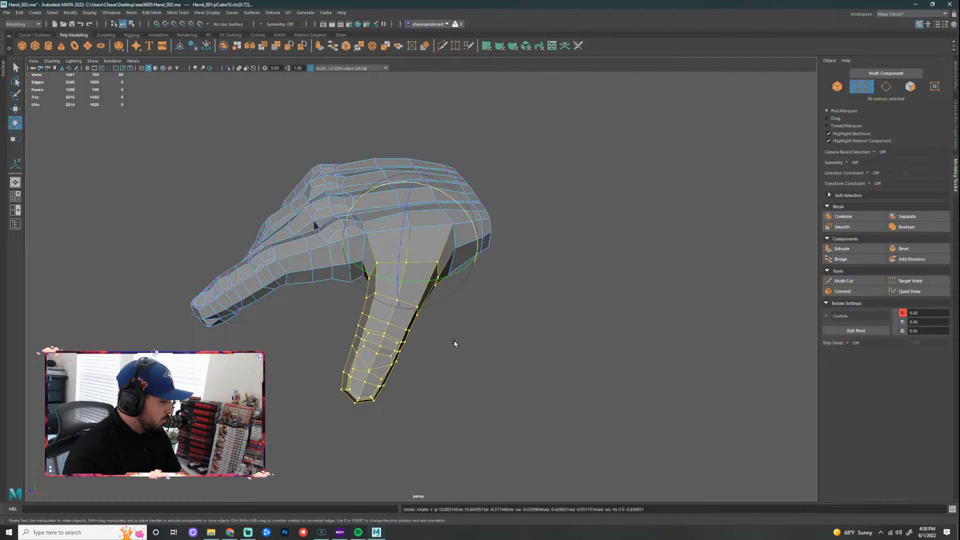
Step: Reduce the thumb selection to the vertices beyond its base section, correcting individual vertices around its edge
{"action": "left_click_drag", "start_coordinate": [455, 343], "coordinate": [410, 477], "text": "alt"}
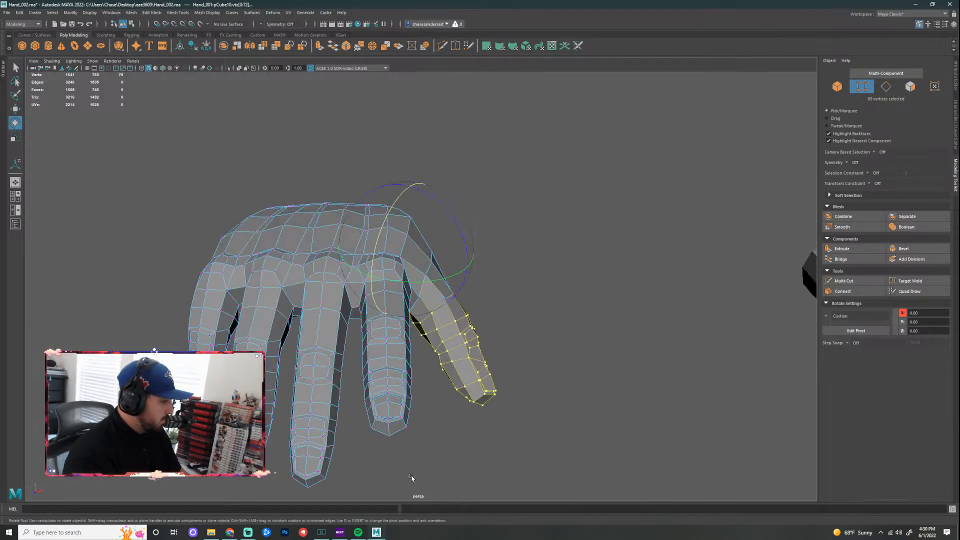
{"action": "left_click_drag", "start_coordinate": [560, 341], "coordinate": [465, 343], "text": "alt"}
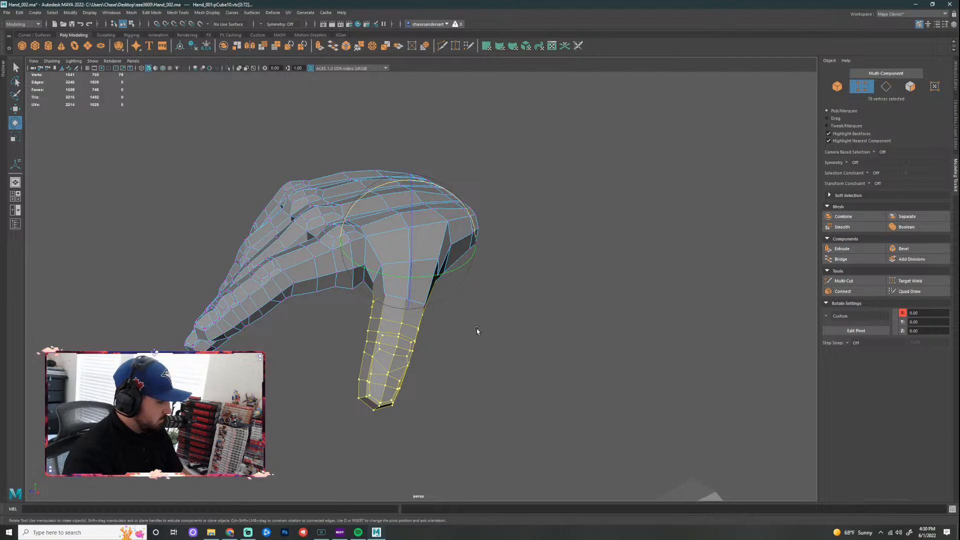
{"action": "key", "text": "q"}
{"action": "left_click_drag", "start_coordinate": [444, 332], "coordinate": [492, 299], "text": "alt"}
{"action": "scroll", "coordinate": [498, 270], "scroll_direction": "up", "scroll_amount": 3}
{"action": "left_click", "coordinate": [413, 186], "text": "shift"}
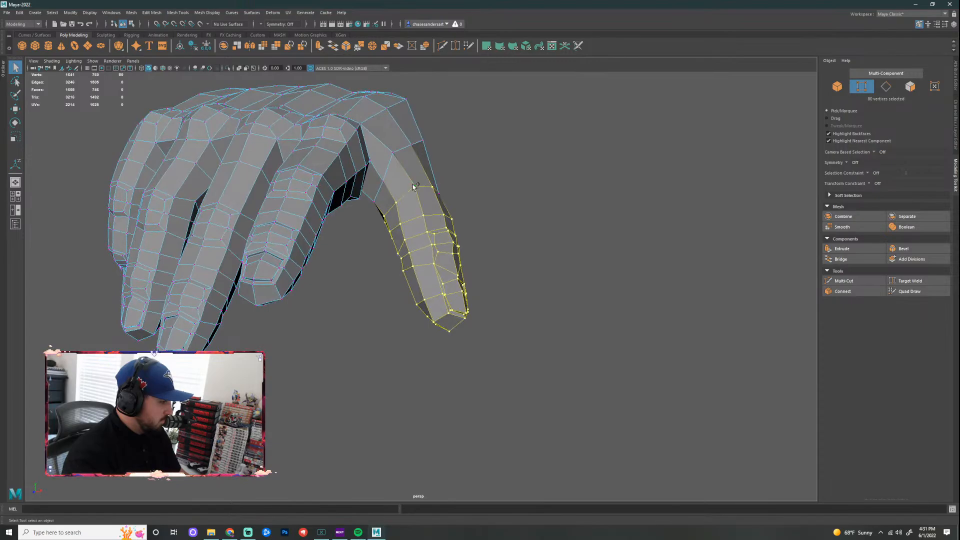
{"action": "left_click_drag", "start_coordinate": [503, 235], "coordinate": [365, 205], "text": "alt"}
{"action": "left_click", "coordinate": [437, 200], "text": "shift"}
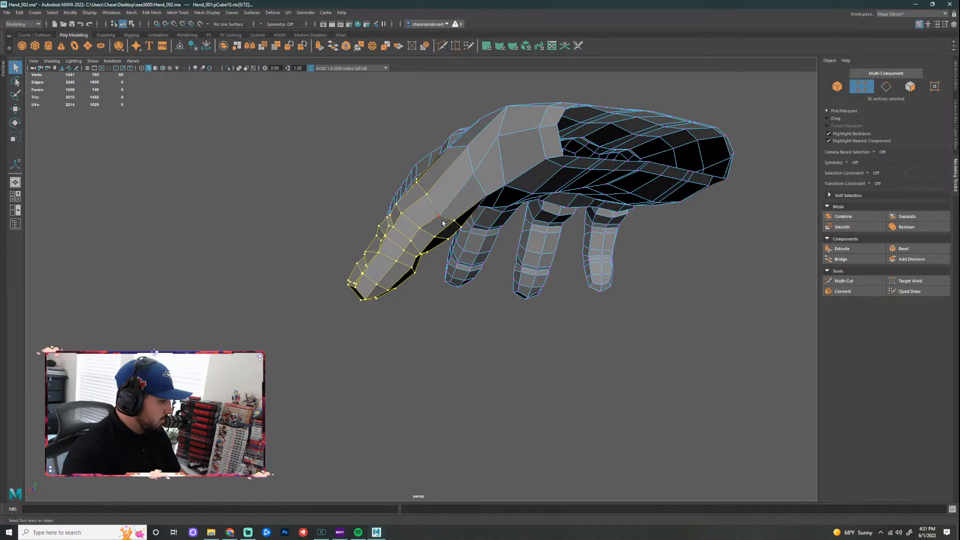
{"action": "left_click_drag", "start_coordinate": [427, 196], "coordinate": [508, 236], "text": "alt"}
{"action": "left_click_drag", "start_coordinate": [420, 202], "coordinate": [554, 180], "text": "alt"}
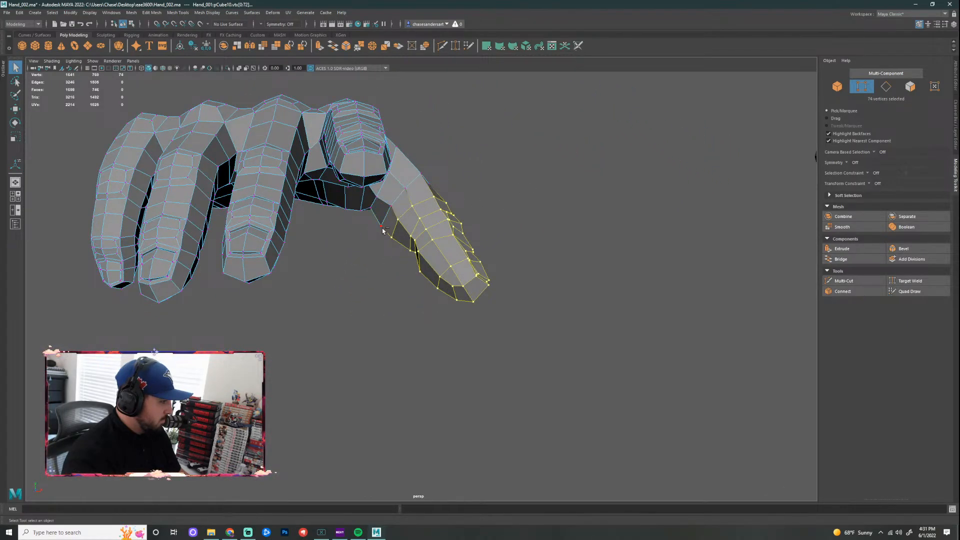
Step: Deselect the remaining vertices below the thumb's upper joint so only its end segment stays selected
{"action": "left_click_drag", "start_coordinate": [383, 231], "coordinate": [420, 330], "text": "alt"}
{"action": "left_click", "coordinate": [417, 250], "text": "ctrl"}
{"action": "left_click", "coordinate": [415, 229], "text": "ctrl"}
{"action": "left_click_drag", "start_coordinate": [495, 220], "coordinate": [437, 233], "text": "alt"}
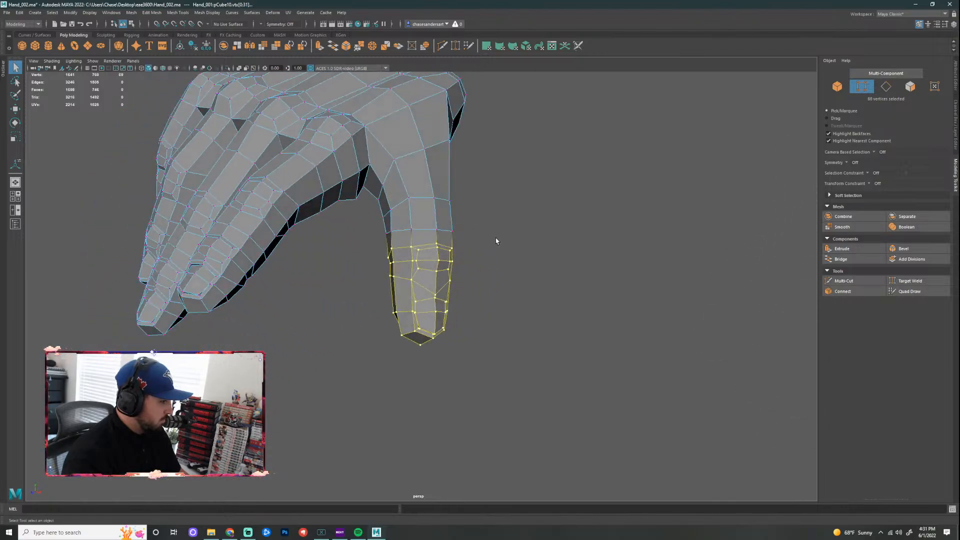
{"action": "left_click_drag", "start_coordinate": [496, 241], "coordinate": [402, 214], "text": "alt"}
{"action": "left_click_drag", "start_coordinate": [445, 241], "coordinate": [287, 304], "text": "alt"}
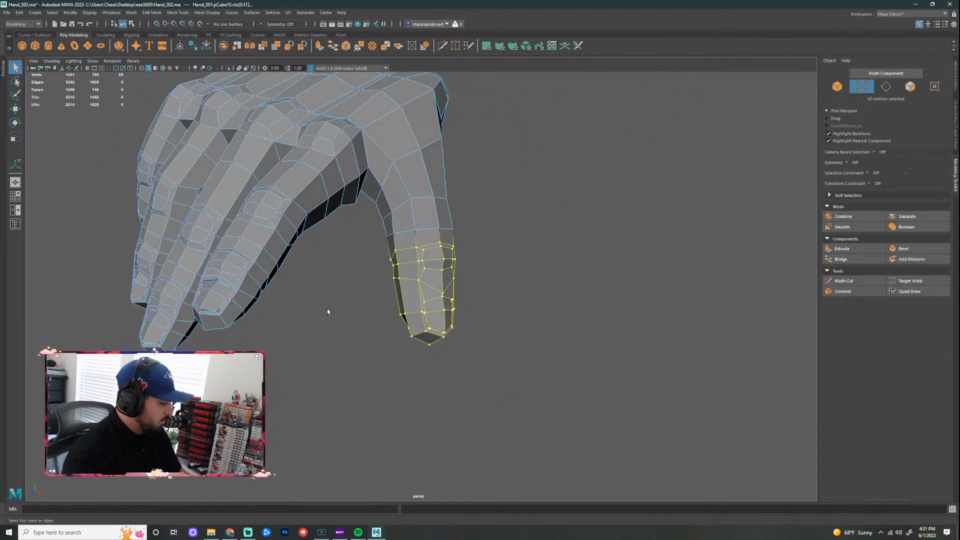
Step: Place the selection's rotation pivot at the thumb's upper joint and align its axes with the end segment
{"action": "key", "text": "e"}
{"action": "key", "text": "d"}
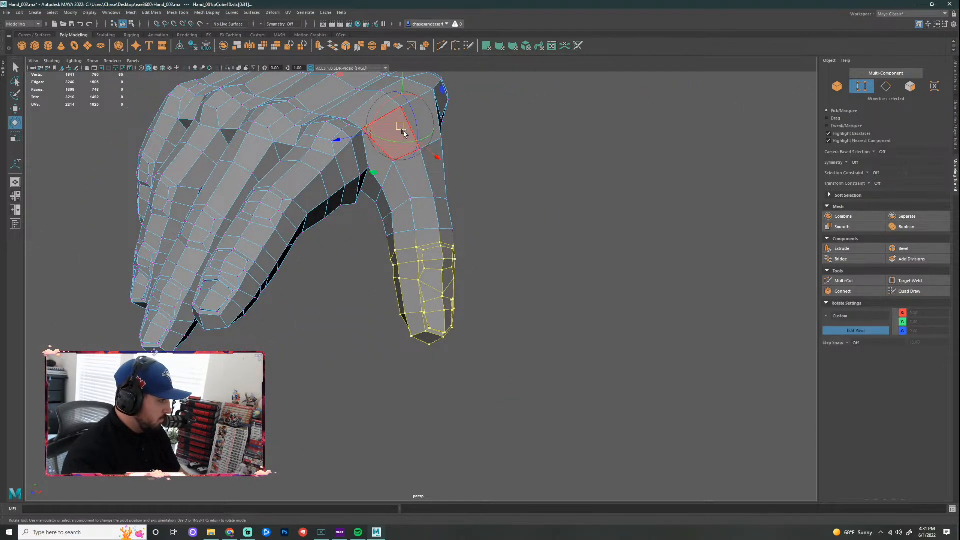
{"action": "left_click_drag", "start_coordinate": [404, 132], "coordinate": [437, 238]}
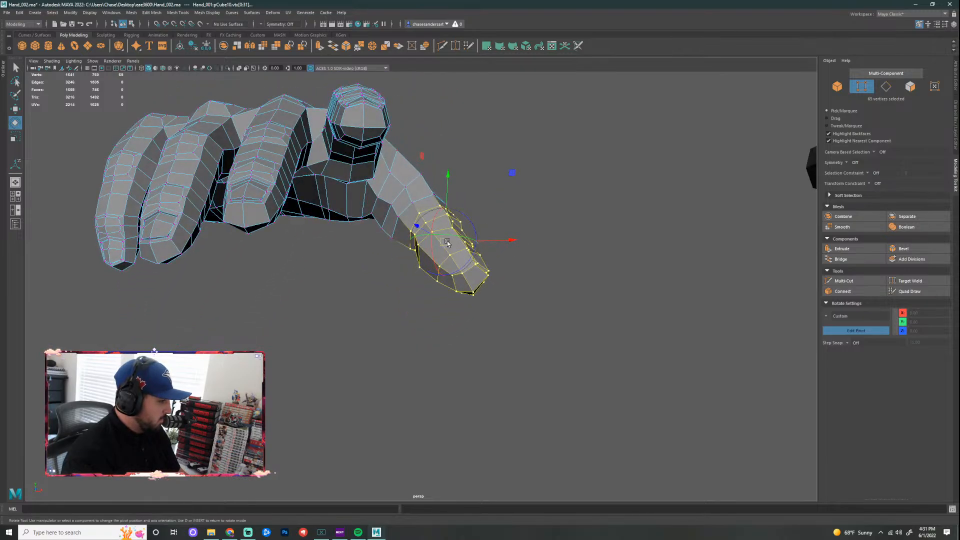
{"action": "left_click_drag", "start_coordinate": [506, 239], "coordinate": [411, 290], "text": "alt"}
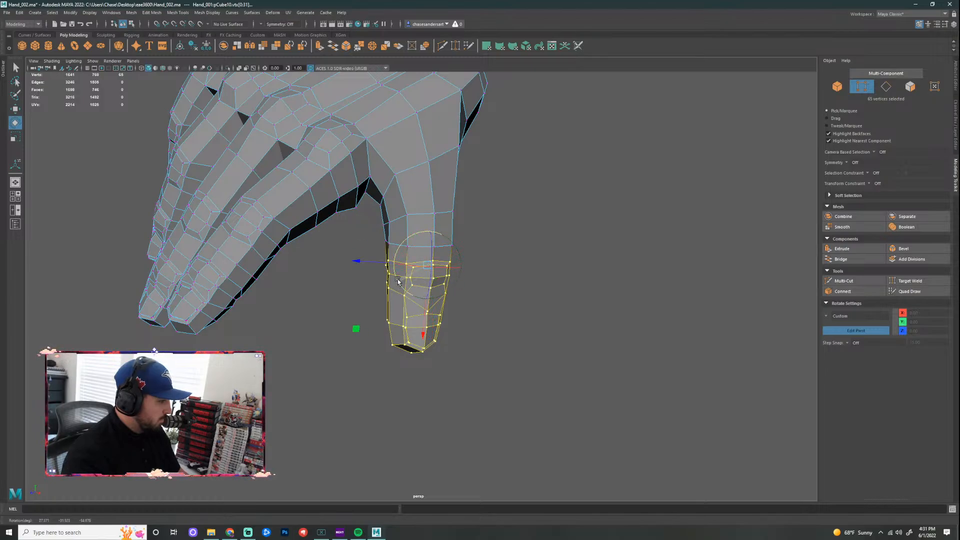
{"action": "left_click_drag", "start_coordinate": [398, 280], "coordinate": [437, 217], "text": "alt"}
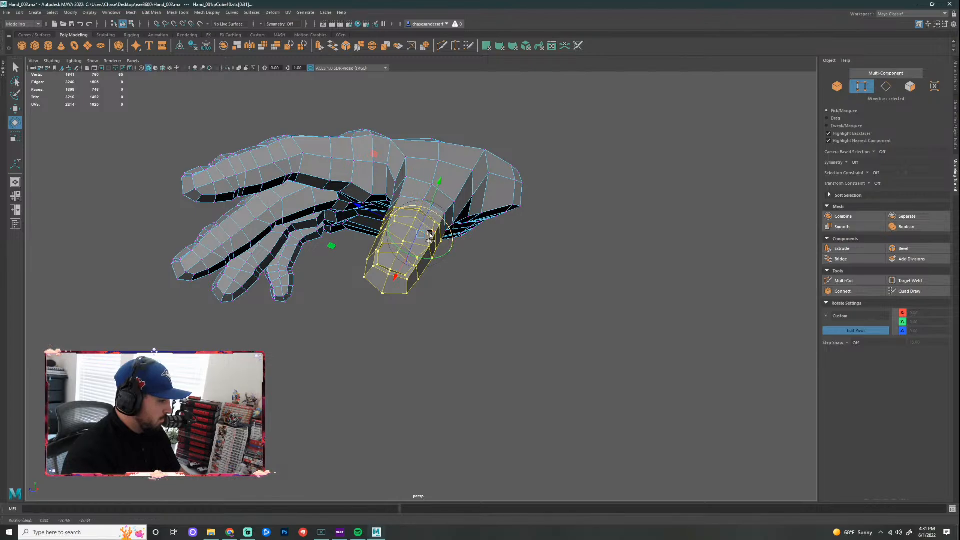
{"action": "left_click_drag", "start_coordinate": [360, 209], "coordinate": [474, 227]}
{"action": "key", "text": "d"}
Step: Rotate the thumb's end segment about its joint to bend the tip downward, and clear the selection
{"action": "left_click_drag", "start_coordinate": [403, 235], "coordinate": [476, 295]}
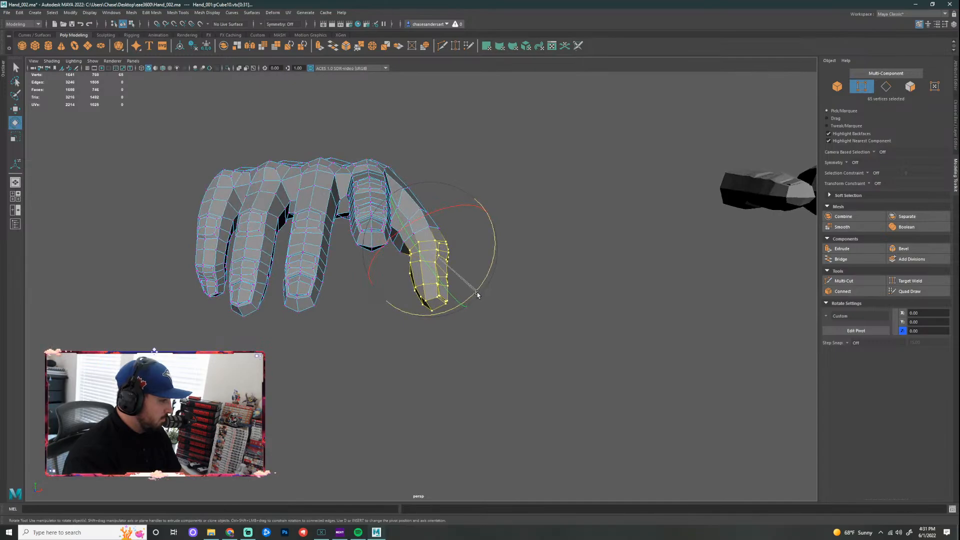
{"action": "left_click", "coordinate": [524, 275]}
{"action": "left_click_drag", "start_coordinate": [552, 242], "coordinate": [437, 253], "text": "alt"}
{"action": "left_click_drag", "start_coordinate": [341, 259], "coordinate": [457, 271], "text": "alt"}
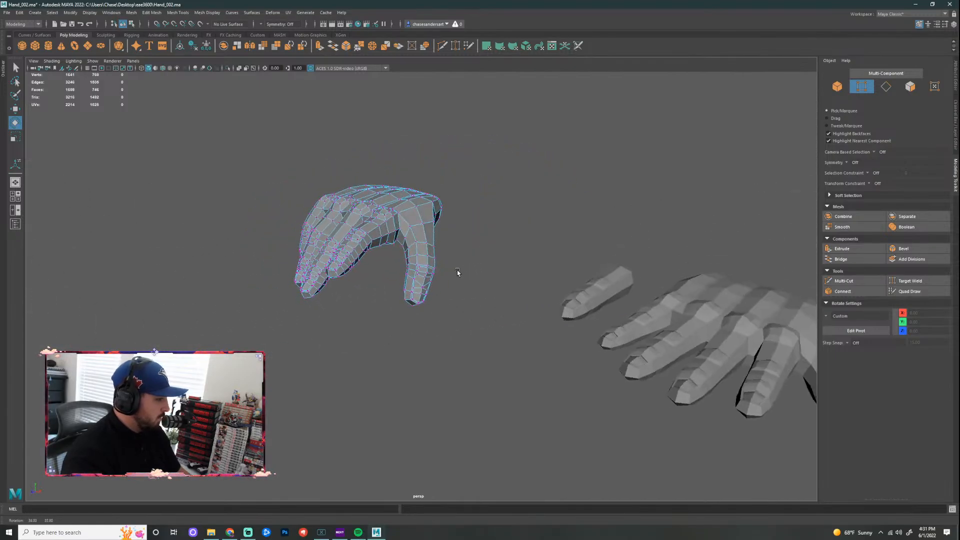
Step: Select a vertex at the back of the thumb's base, reset its move axes to world and pull it outward and up
{"action": "left_click", "coordinate": [426, 221]}
{"action": "key", "text": "w"}
{"action": "scroll", "coordinate": [520, 225], "scroll_direction": "up", "scroll_amount": 3}
{"action": "left_click_drag", "start_coordinate": [505, 222], "coordinate": [505, 220], "text": "alt"}
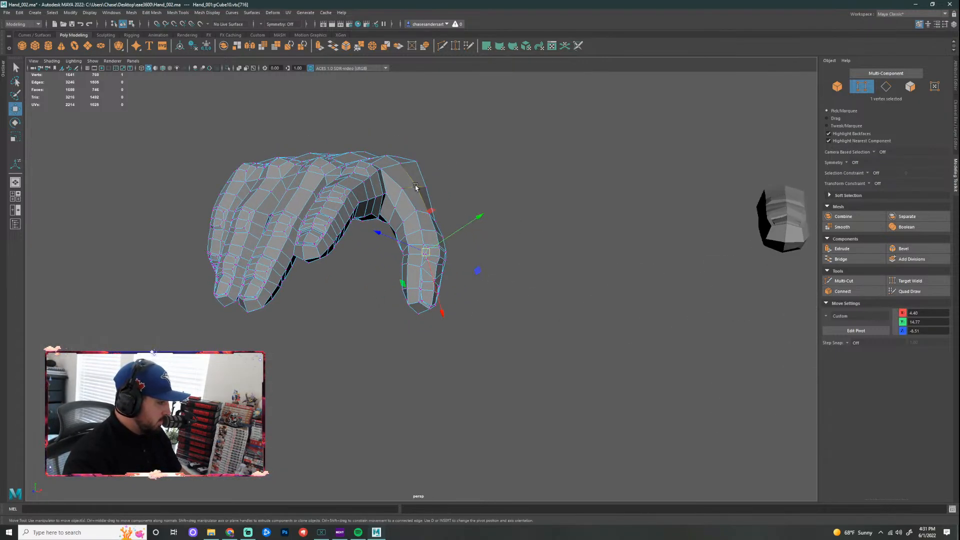
{"action": "key", "text": "d"}
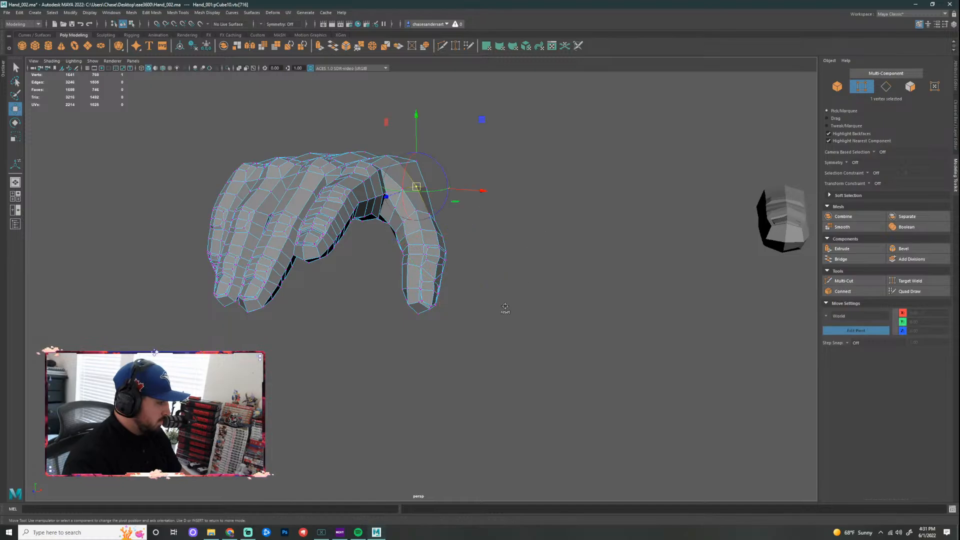
{"action": "key", "text": "d"}
{"action": "left_click_drag", "start_coordinate": [502, 304], "coordinate": [457, 121], "text": "alt"}
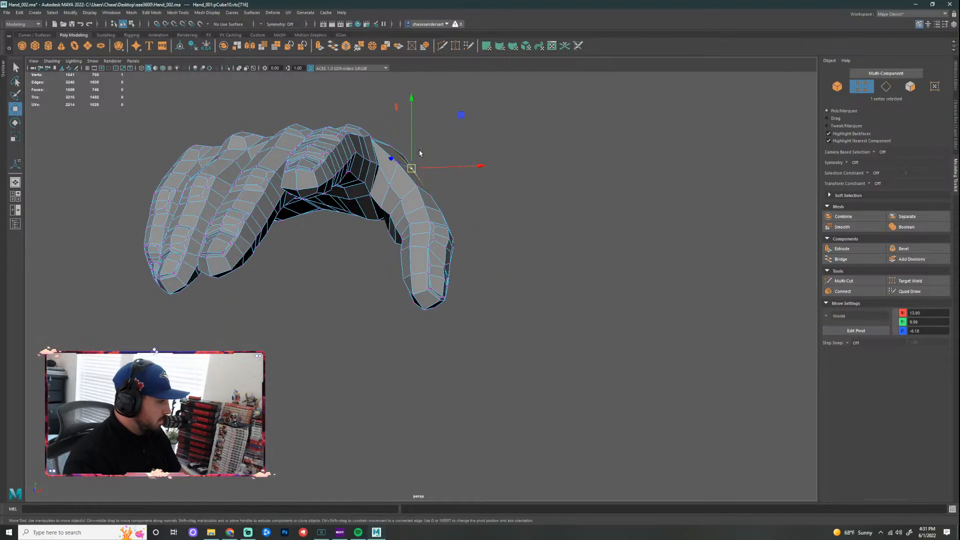
{"action": "left_click_drag", "start_coordinate": [411, 167], "coordinate": [419, 159]}
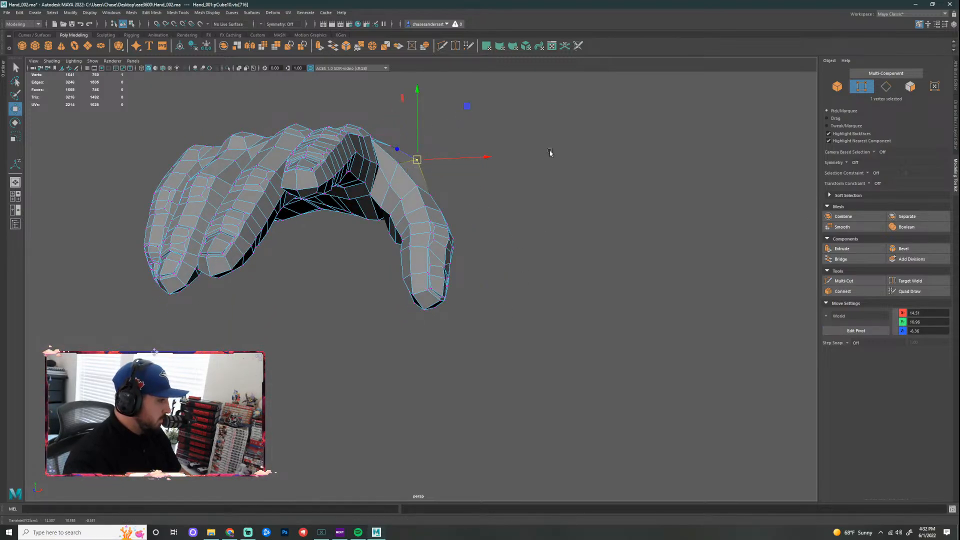
Step: Reposition the neighbouring vertex along the thumb's outer edge to smooth its contour, and clear the selection
{"action": "left_click", "coordinate": [550, 153]}
{"action": "left_click_drag", "start_coordinate": [550, 154], "coordinate": [452, 180], "text": "alt"}
{"action": "left_click", "coordinate": [418, 195]}
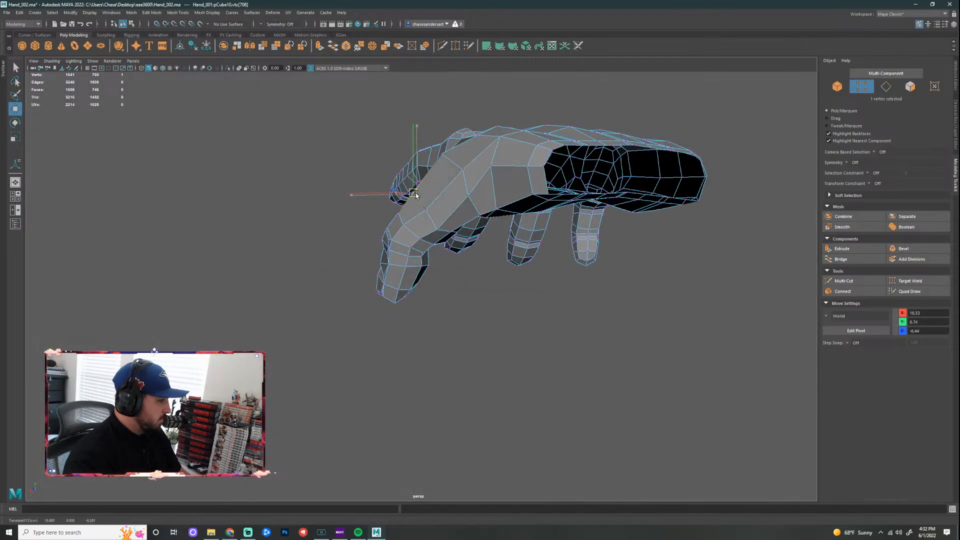
{"action": "left_click", "coordinate": [503, 317]}
{"action": "left_click_drag", "start_coordinate": [503, 317], "coordinate": [647, 313], "text": "alt"}
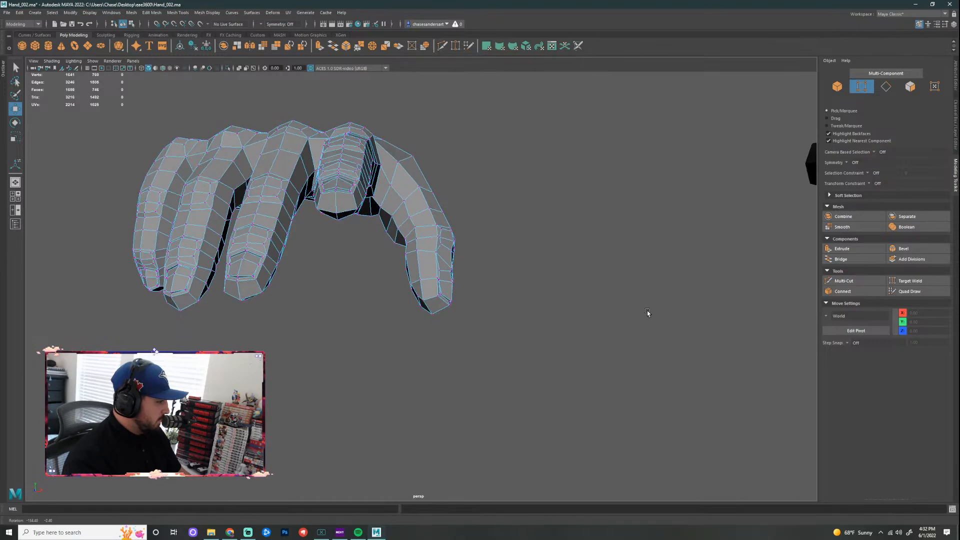
Step: Turn on the hand's smooth preview, return to object mode and inspect the thumb and palm
{"action": "left_click", "coordinate": [380, 206]}
{"action": "key", "text": "3"}
{"action": "right_click_drag", "start_coordinate": [385, 166], "coordinate": [422, 157]}
{"action": "left_click", "coordinate": [528, 171]}
{"action": "left_click_drag", "start_coordinate": [528, 171], "coordinate": [1, 309], "text": "alt"}
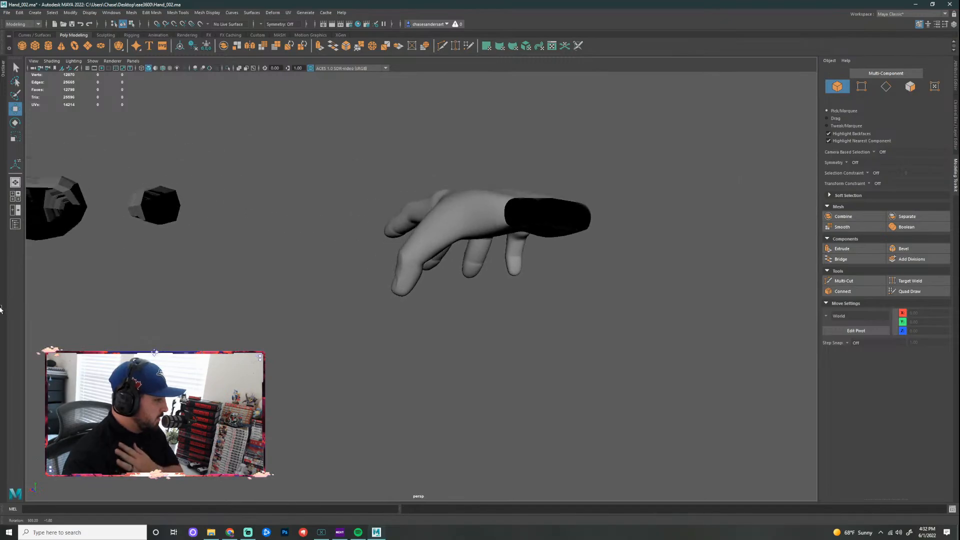
{"action": "left_click_drag", "start_coordinate": [585, 283], "coordinate": [390, 235], "text": "alt"}
{"action": "scroll", "coordinate": [383, 292], "scroll_direction": "up", "scroll_amount": 6}
Step: Select the hand object and turn off its smooth preview
{"action": "left_click", "coordinate": [321, 284]}
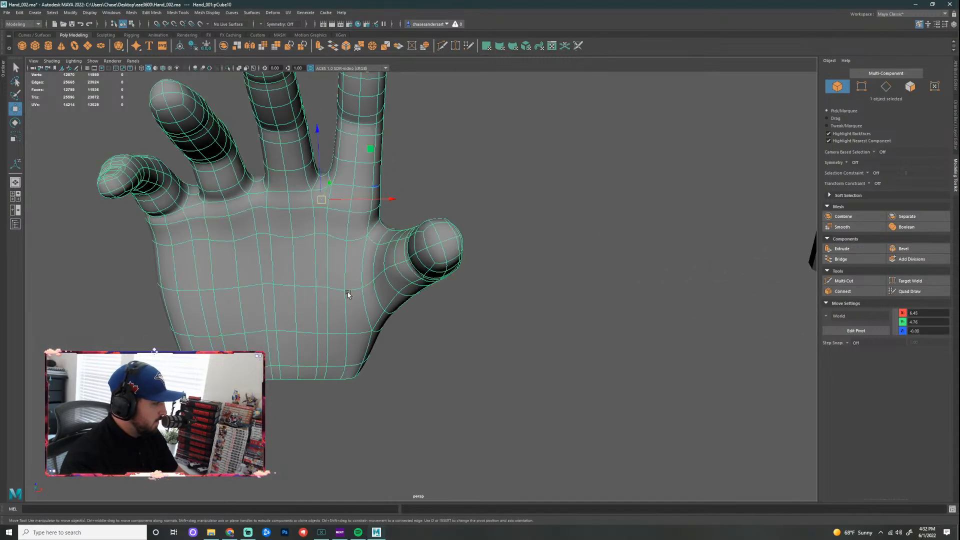
{"action": "left_click_drag", "start_coordinate": [319, 296], "coordinate": [311, 231], "text": "alt"}
{"action": "key", "text": "1"}
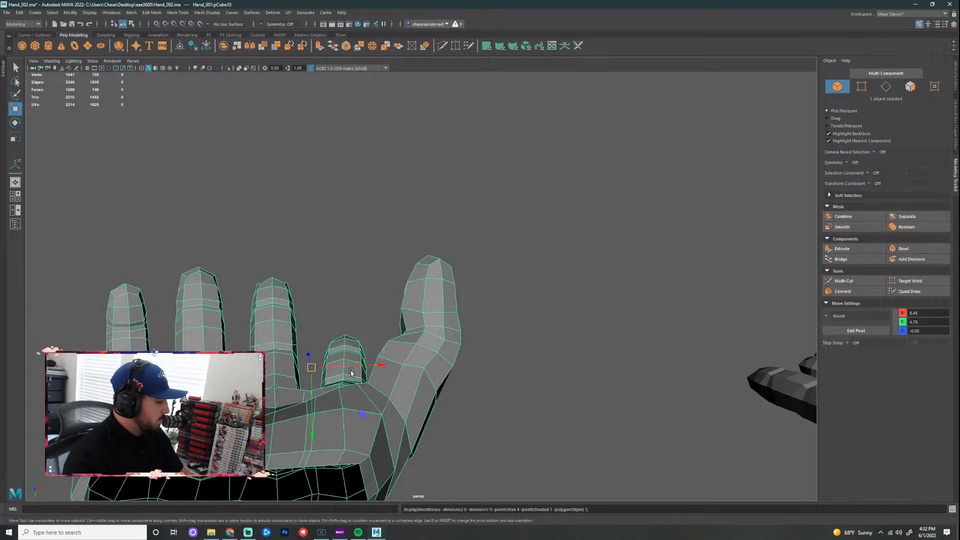
{"action": "scroll", "coordinate": [352, 372], "scroll_direction": "down", "scroll_amount": 4}
{"action": "left_click_drag", "start_coordinate": [366, 255], "coordinate": [370, 368], "text": "alt"}
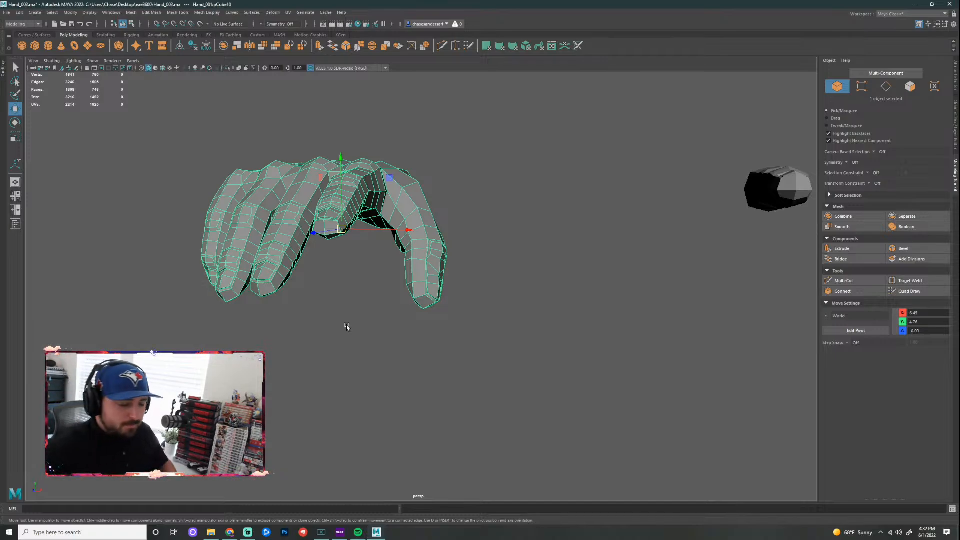
{"action": "left_click", "coordinate": [40, 532]}
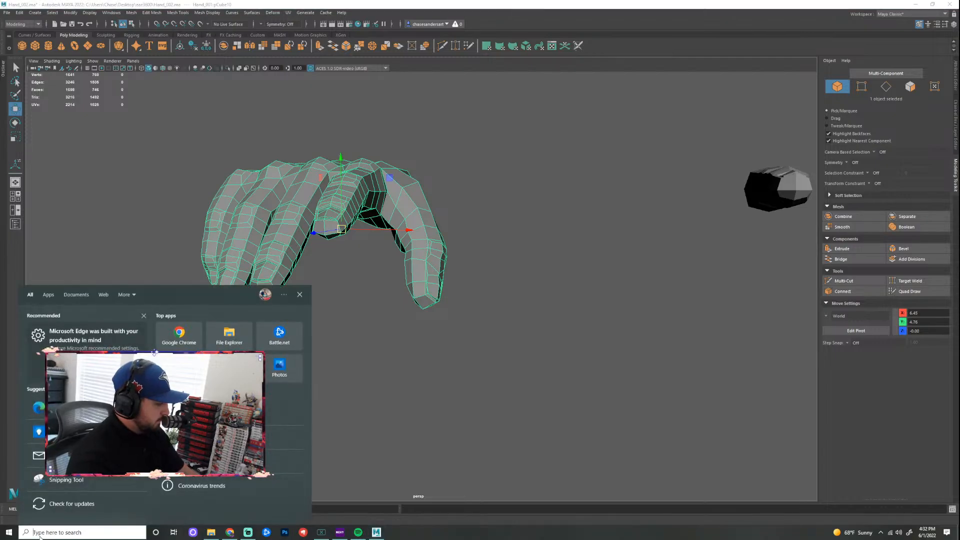
{"action": "type", "text": "d"}
{"action": "key", "text": "Escape"}
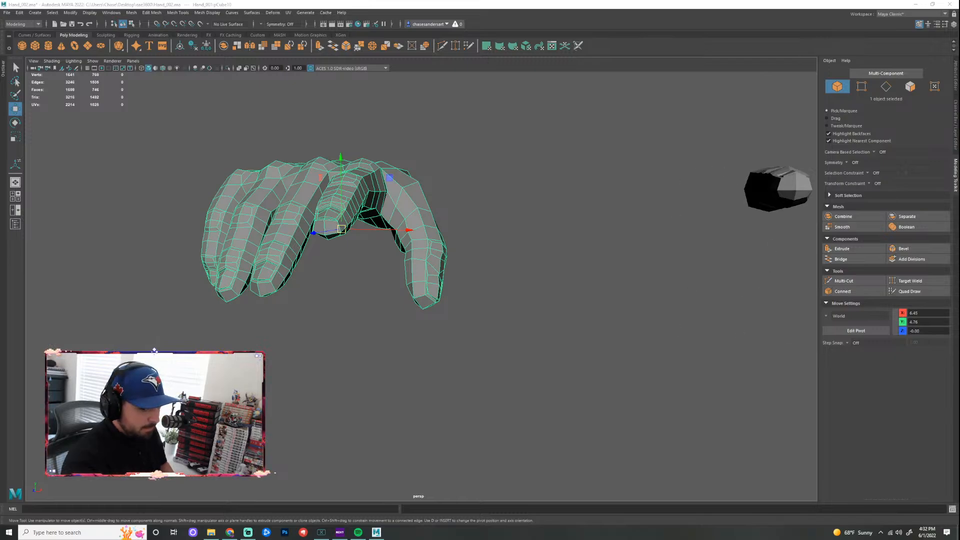
Step: Switch to Discord and view the posted hand model image enlarged in the 3600_summer_22 channel
{"action": "left_click", "coordinate": [880, 532]}
{"action": "left_click", "coordinate": [902, 501]}
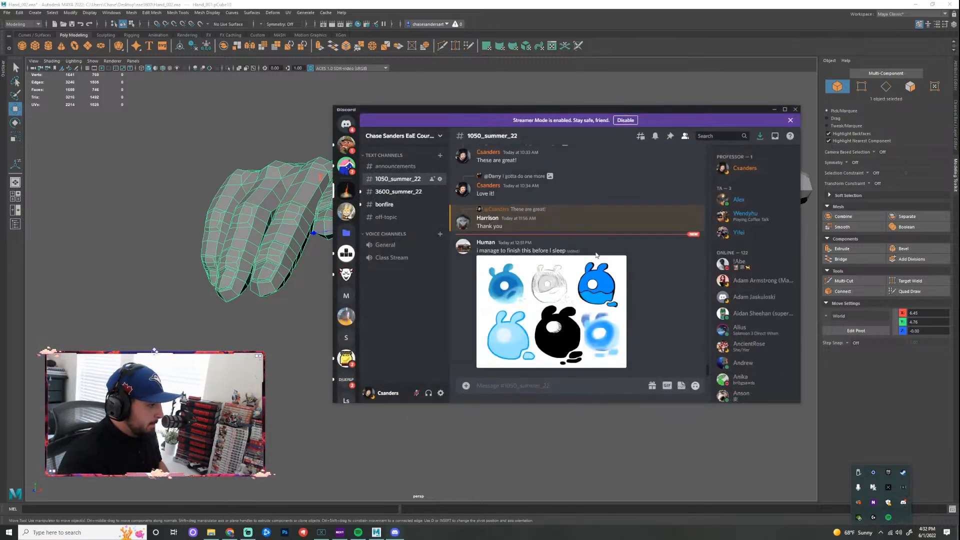
{"action": "scroll", "coordinate": [600, 291], "scroll_direction": "up", "scroll_amount": 5}
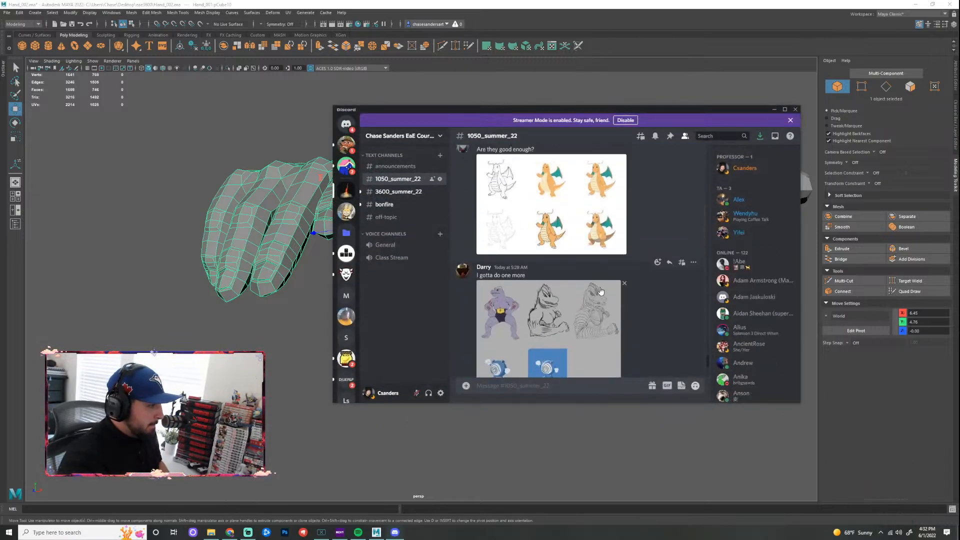
{"action": "left_click", "coordinate": [402, 194]}
{"action": "left_click", "coordinate": [556, 303]}
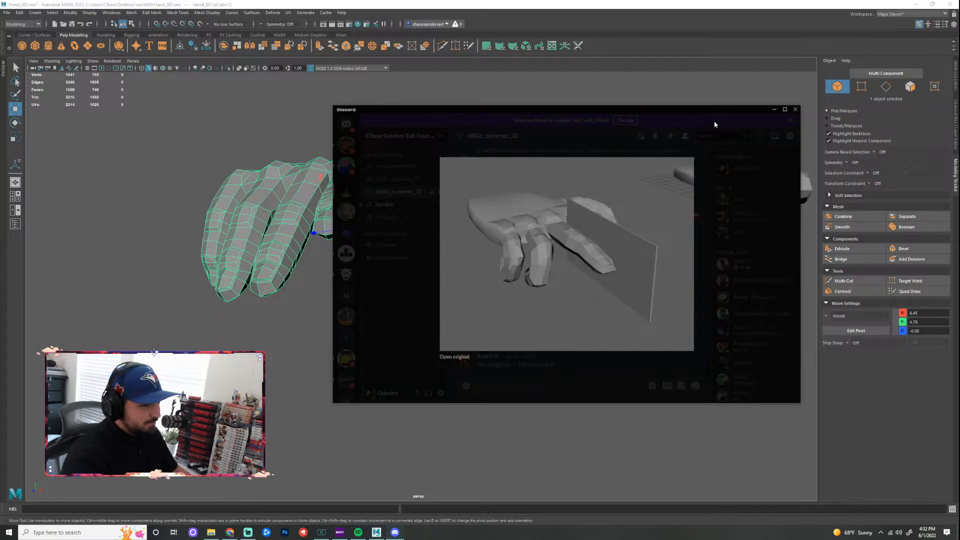
{"action": "left_click", "coordinate": [418, 306]}
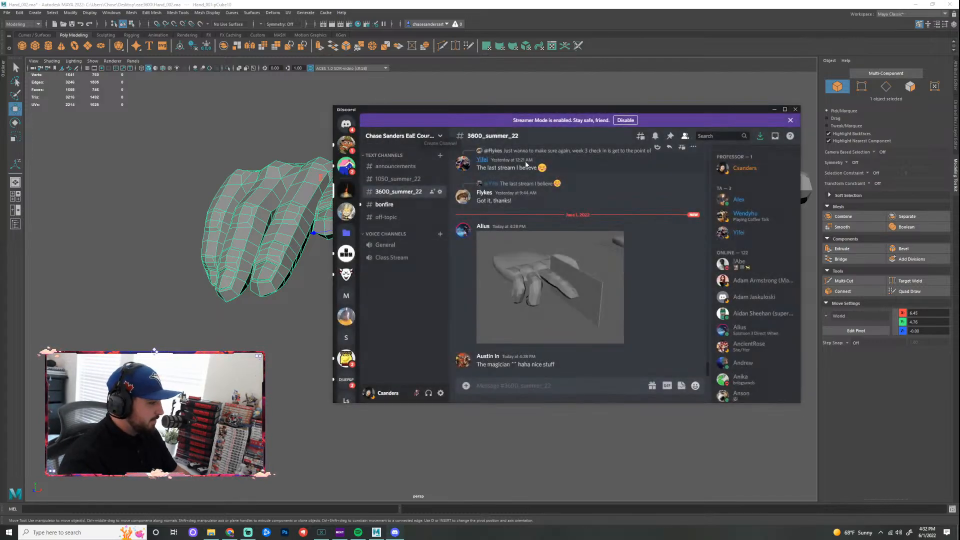
{"action": "left_click", "coordinate": [773, 109]}
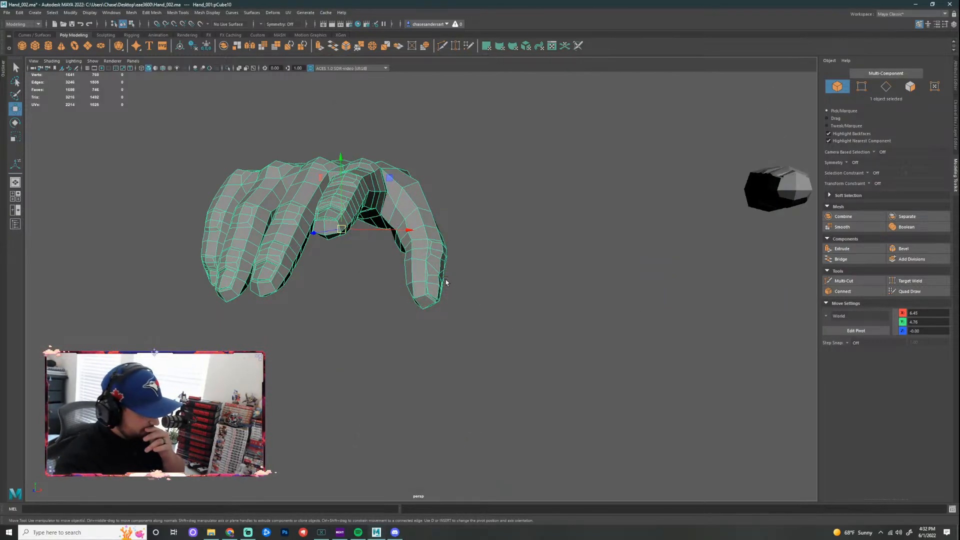
Step: Deselect the hand and compare its bent pose with the flat hand and separate finger beside it
{"action": "left_click", "coordinate": [449, 223]}
{"action": "scroll", "coordinate": [491, 259], "scroll_direction": "down", "scroll_amount": 4}
{"action": "left_click_drag", "start_coordinate": [492, 259], "coordinate": [520, 302], "text": "alt"}
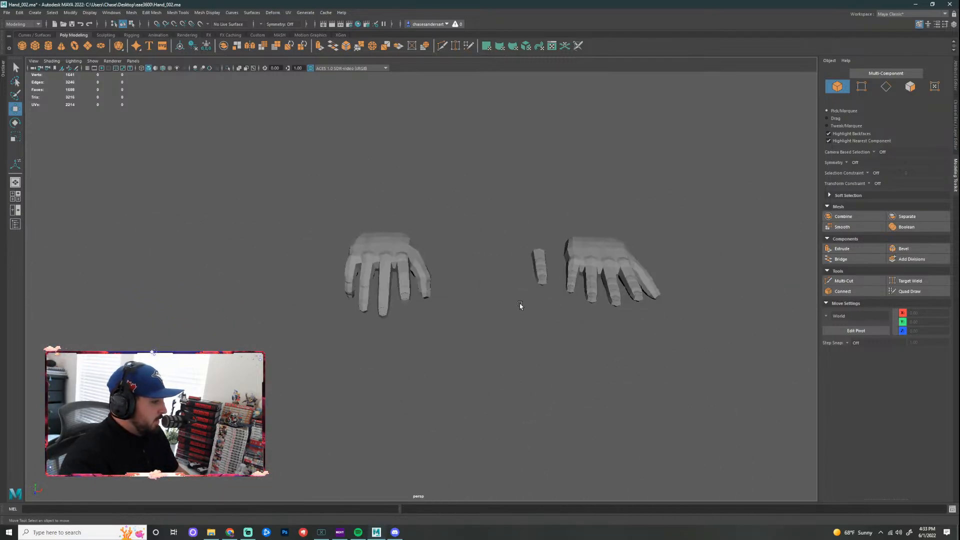
{"action": "left_click_drag", "start_coordinate": [686, 187], "coordinate": [274, 411]}
{"action": "left_click", "coordinate": [450, 210]}
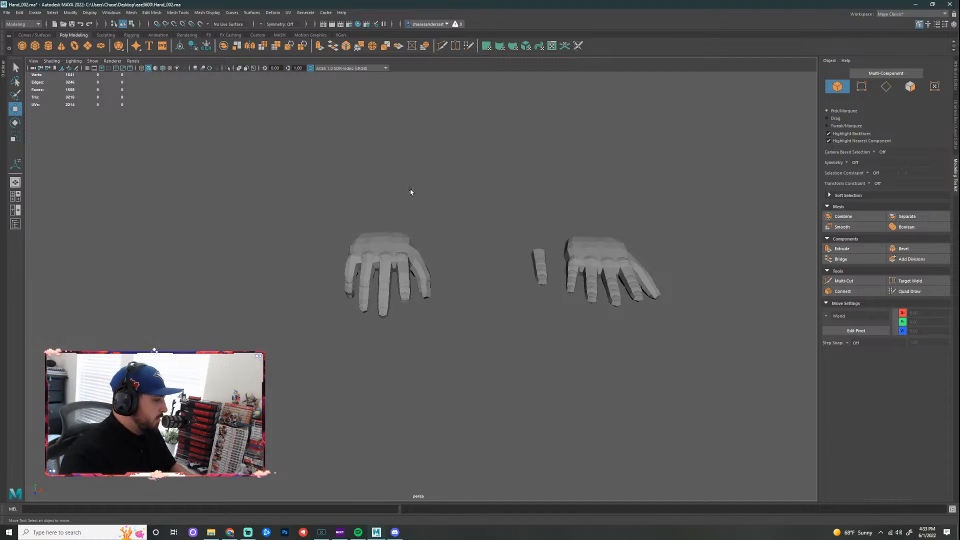
{"action": "scroll", "coordinate": [475, 218], "scroll_direction": "up", "scroll_amount": 1}
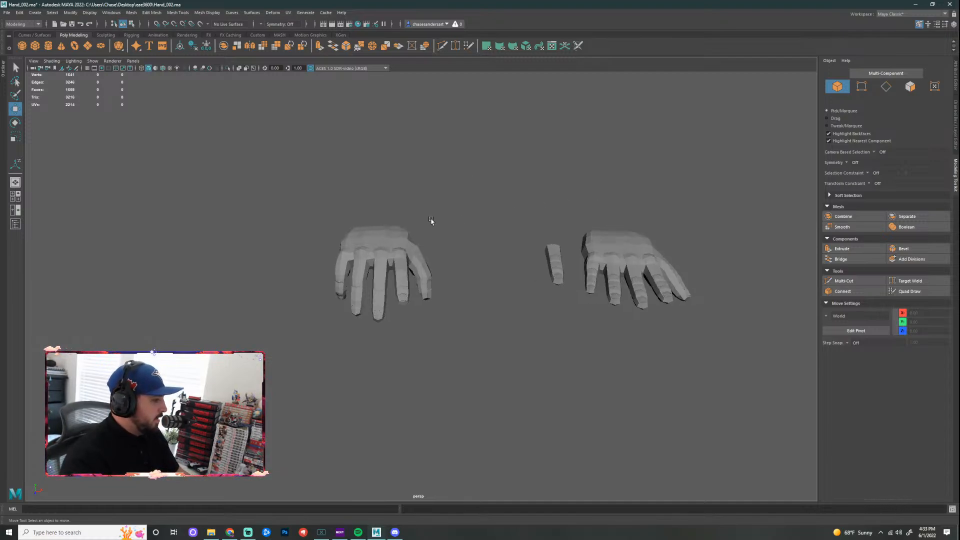
{"action": "left_click_drag", "start_coordinate": [532, 214], "coordinate": [178, 211], "text": "alt"}
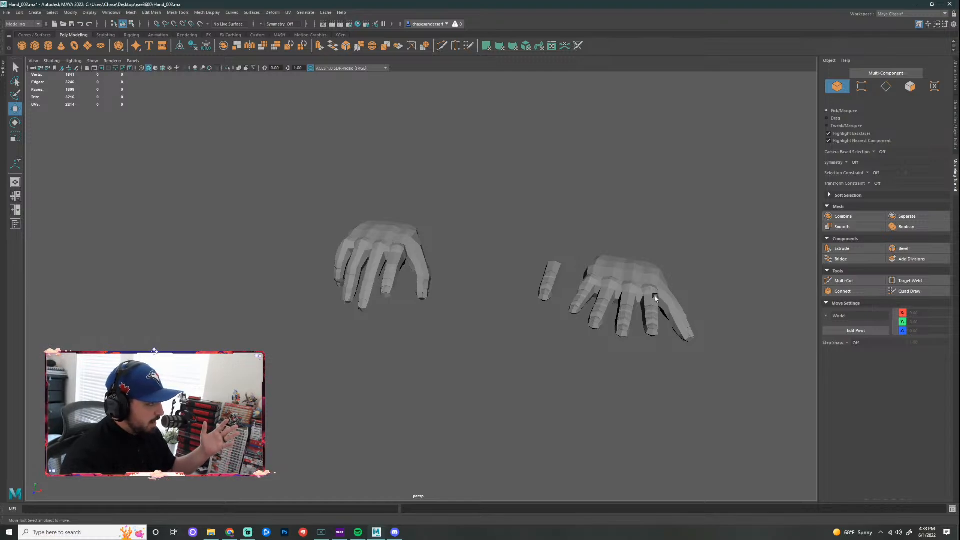
{"action": "scroll", "coordinate": [448, 243], "scroll_direction": "down", "scroll_amount": 3}
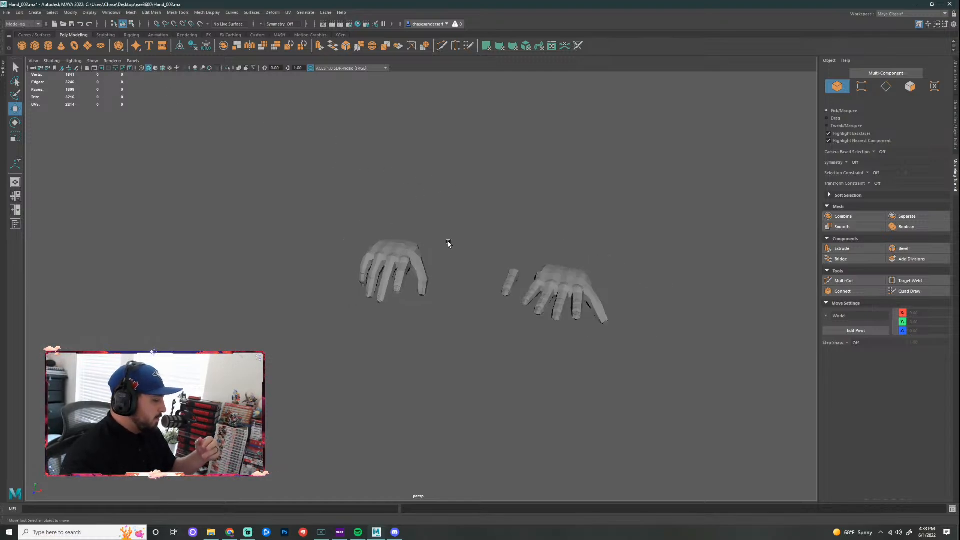
Step: Delete the construction history of both hands and the separate finger, and clear the selection
{"action": "left_click_drag", "start_coordinate": [249, 169], "coordinate": [697, 422]}
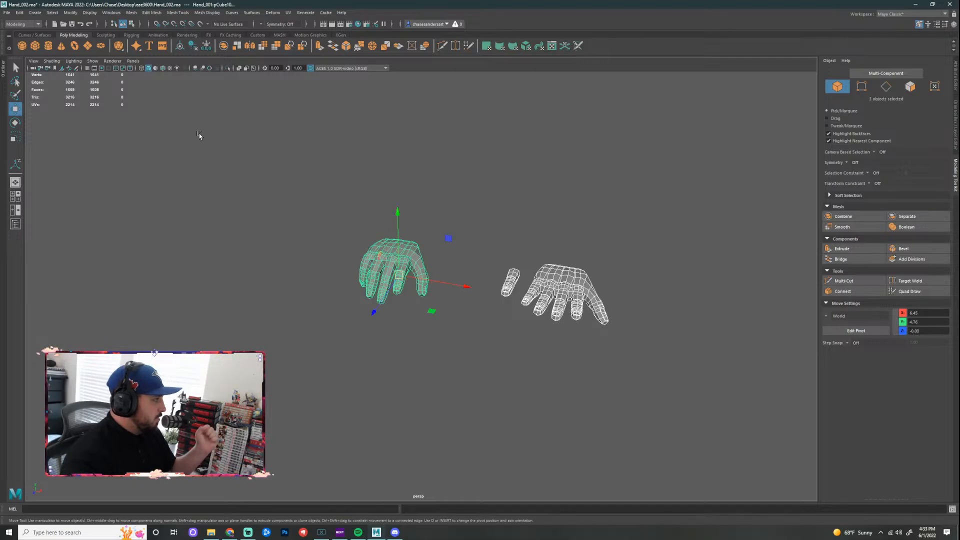
{"action": "left_click", "coordinate": [21, 15]}
{"action": "mouse_move", "coordinate": [87, 106]}
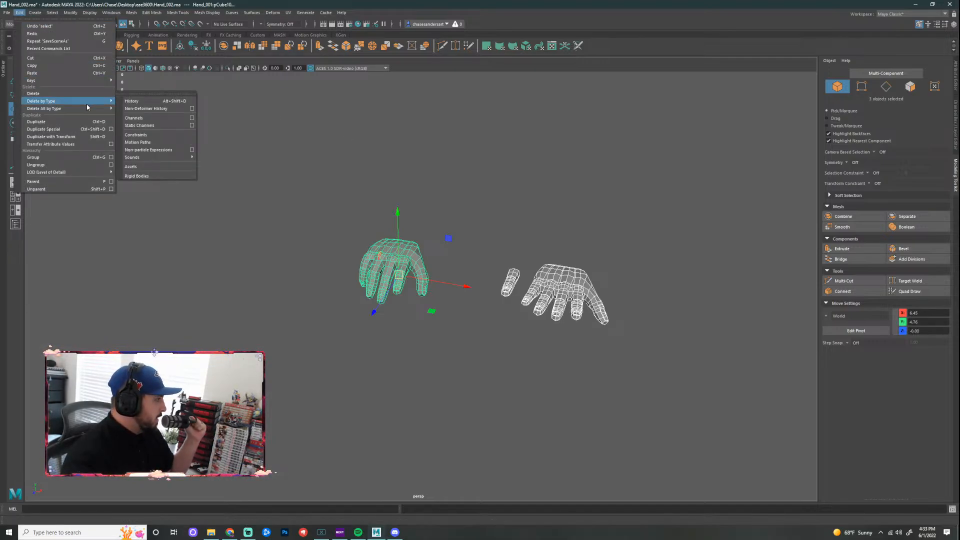
{"action": "left_click", "coordinate": [139, 100]}
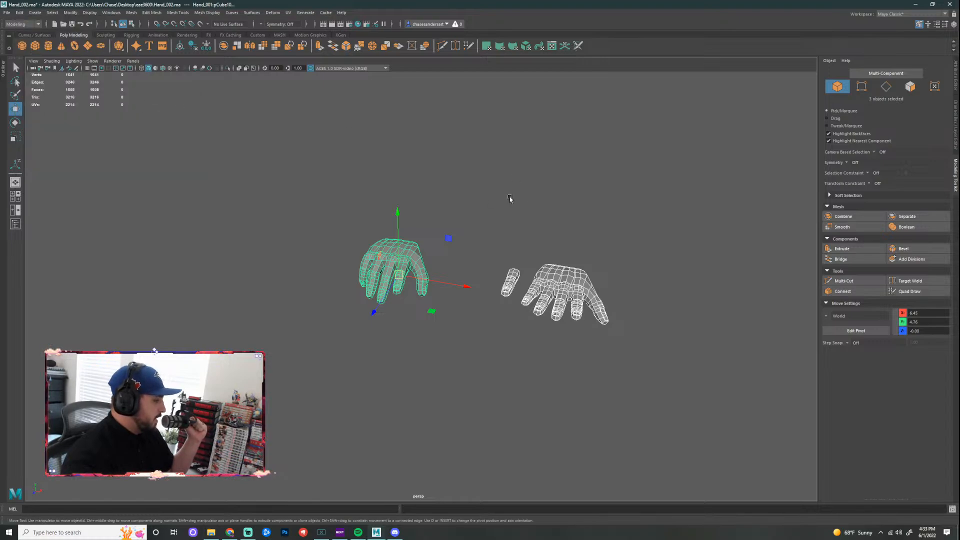
{"action": "key", "text": "5"}
{"action": "left_click", "coordinate": [460, 195]}
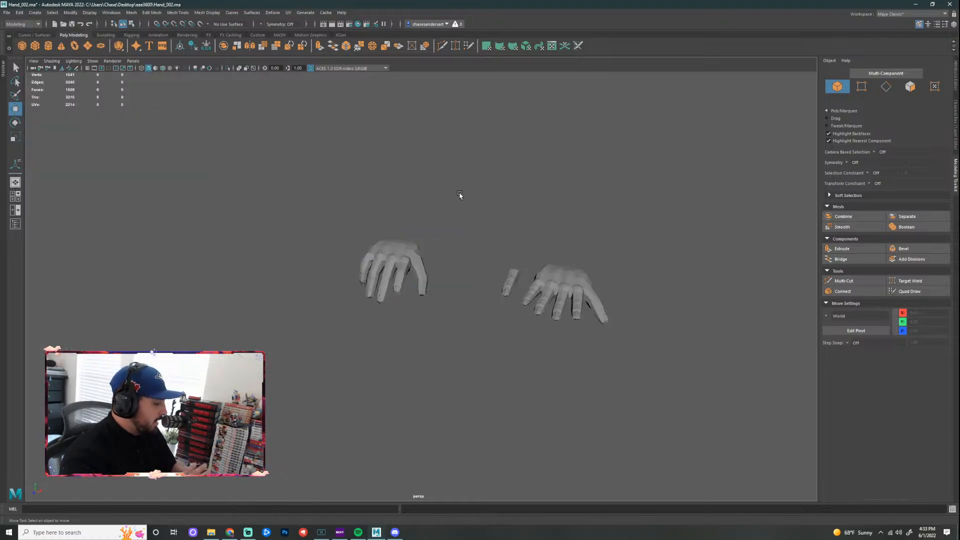
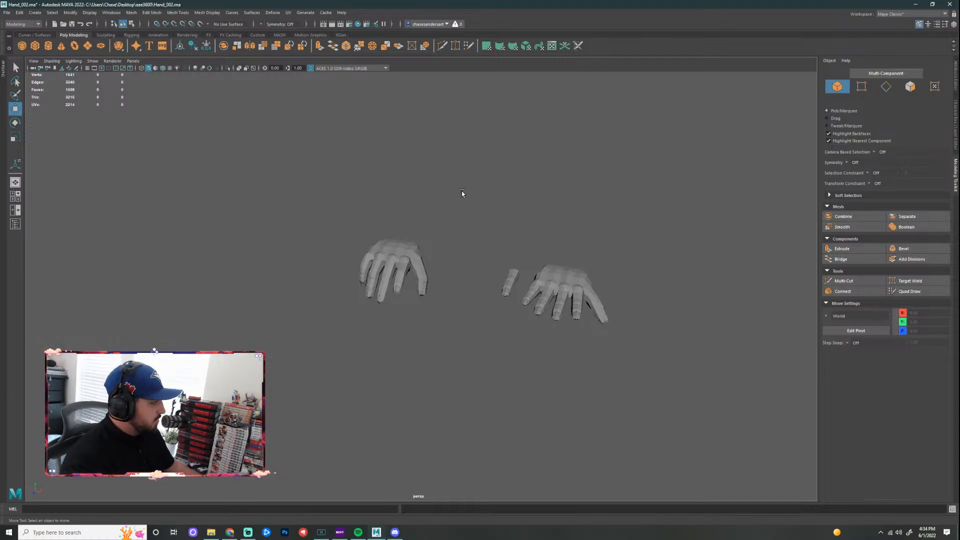
Step: Open the Preferences and review the AutoSave settings under Files/Projects, closing the window without changes
{"action": "left_click", "coordinate": [19, 12]}
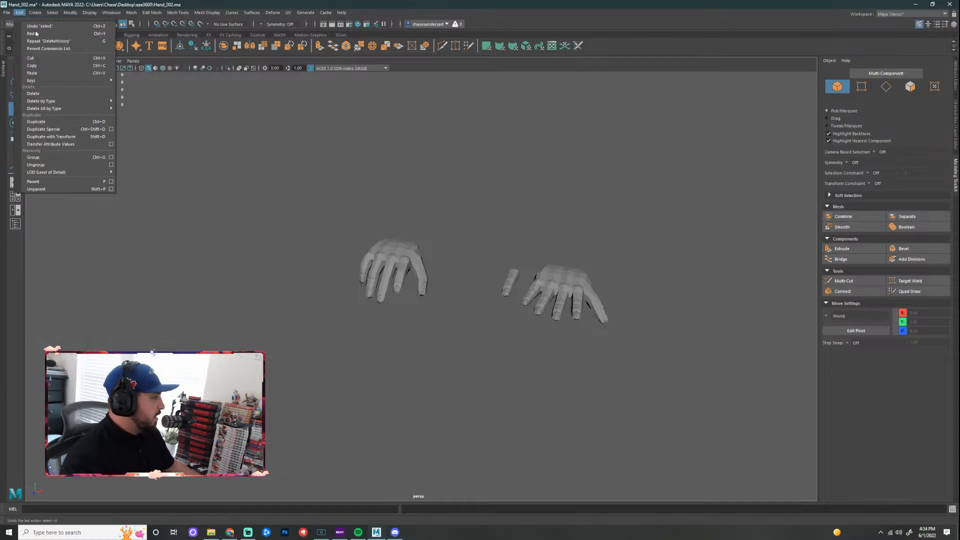
{"action": "mouse_move", "coordinate": [100, 15]}
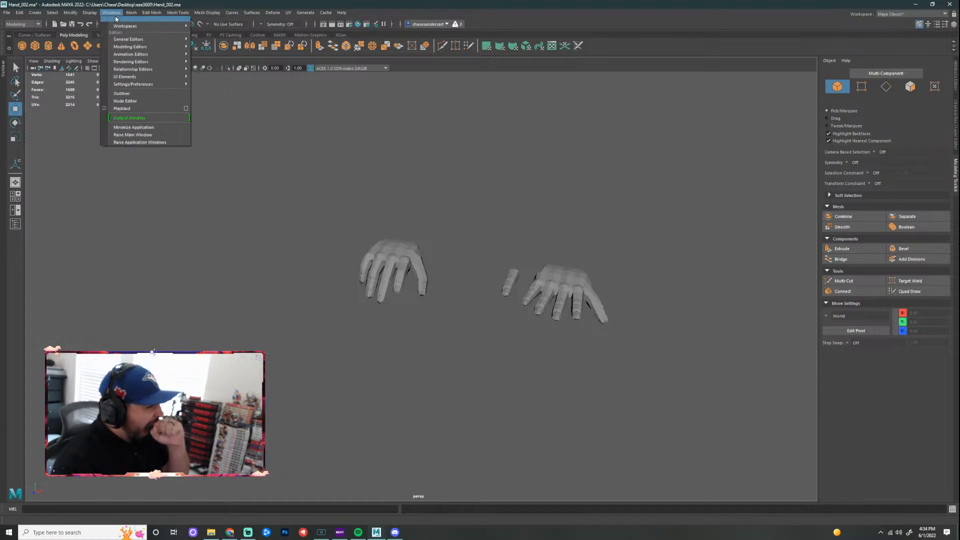
{"action": "mouse_move", "coordinate": [139, 84]}
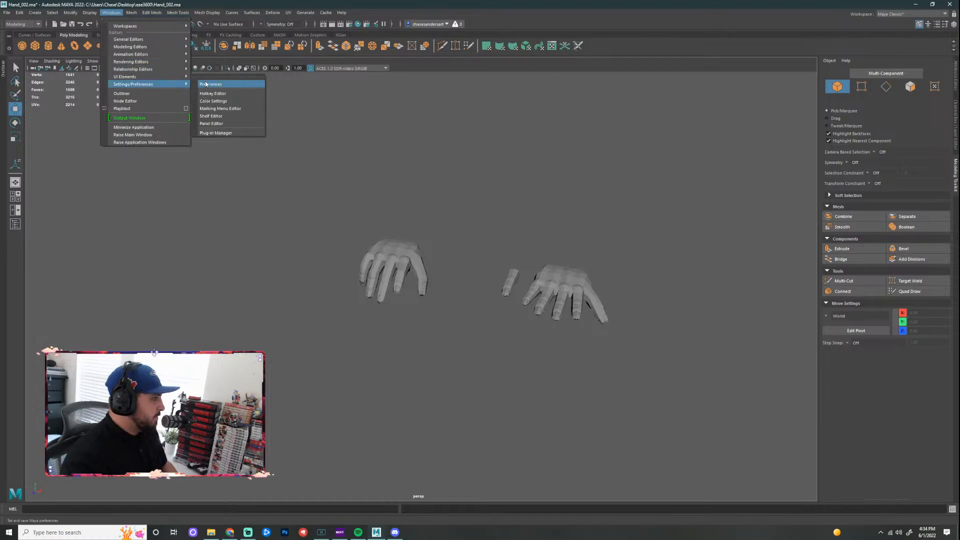
{"action": "left_click", "coordinate": [213, 83]}
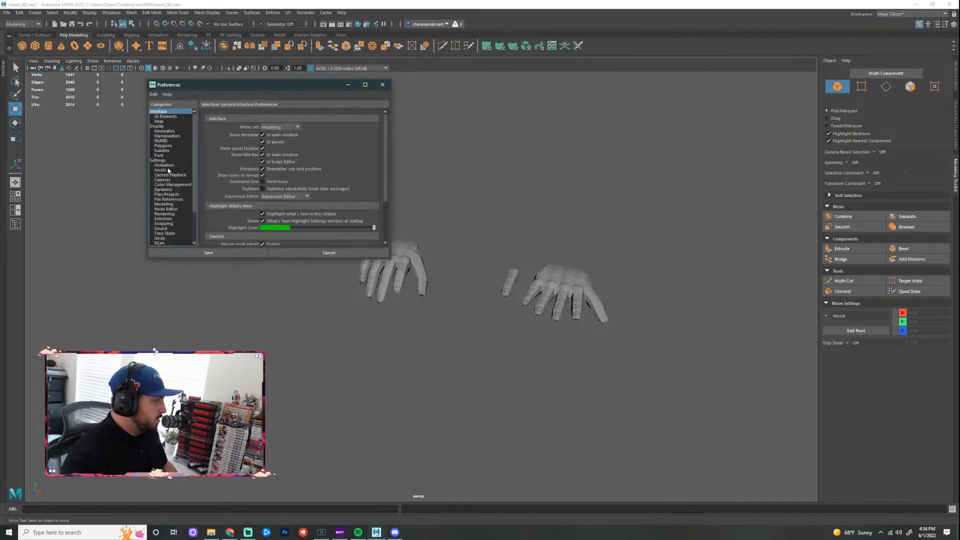
{"action": "scroll", "coordinate": [169, 170], "scroll_direction": "down", "scroll_amount": 3}
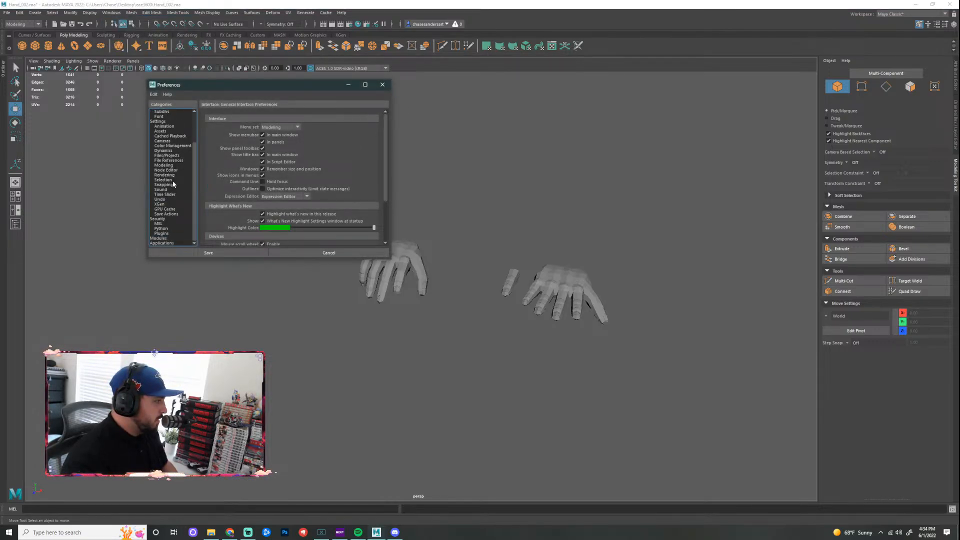
{"action": "left_click", "coordinate": [176, 161]}
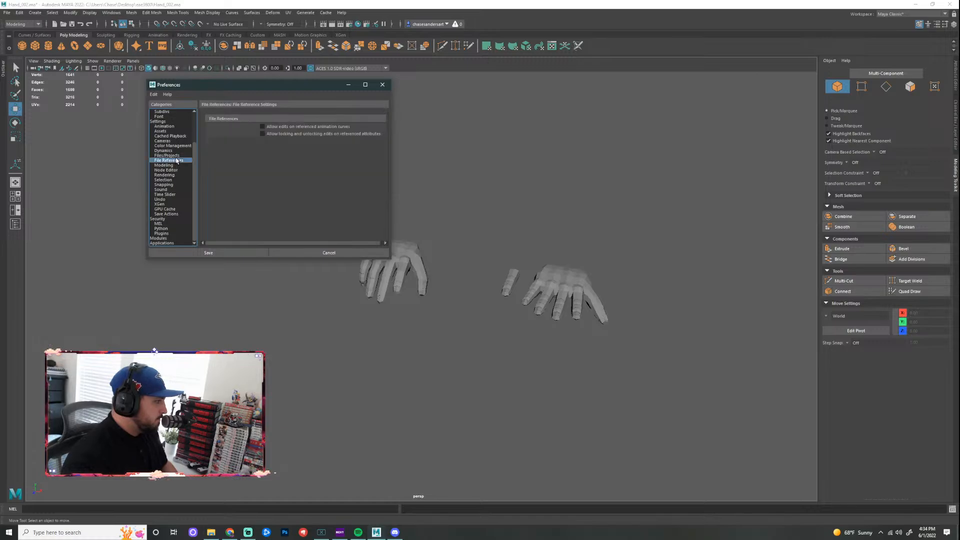
{"action": "left_click", "coordinate": [172, 156]}
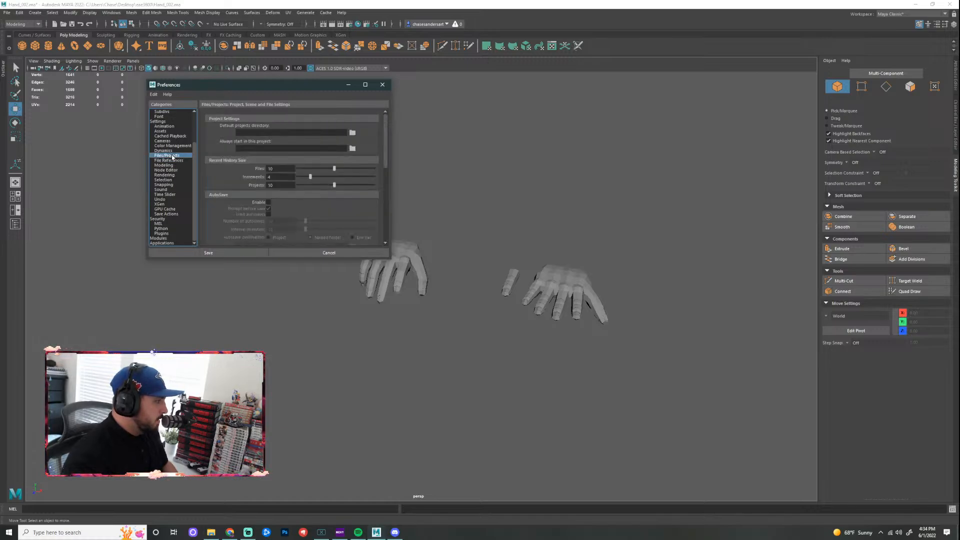
{"action": "scroll", "coordinate": [274, 160], "scroll_direction": "down", "scroll_amount": 2}
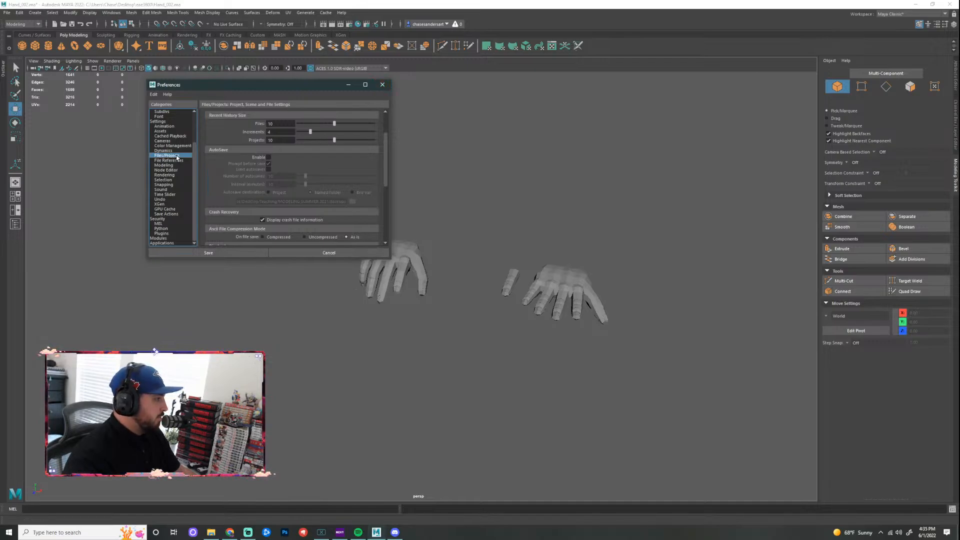
{"action": "left_click", "coordinate": [383, 84]}
Step: Save the scene as a new version named Hand_003.ma in the same folder
{"action": "left_click", "coordinate": [7, 12]}
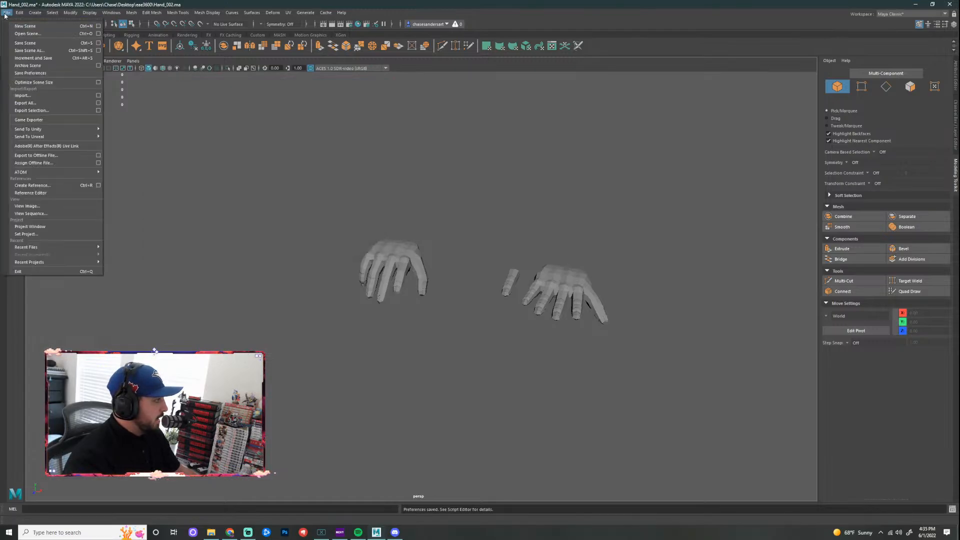
{"action": "left_click", "coordinate": [39, 52]}
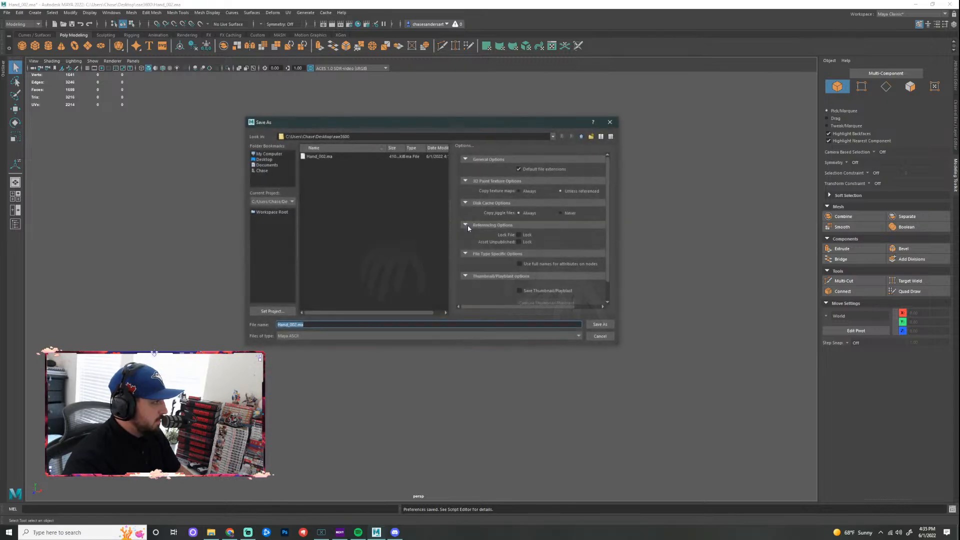
{"action": "left_click", "coordinate": [316, 157]}
{"action": "left_click", "coordinate": [293, 325]}
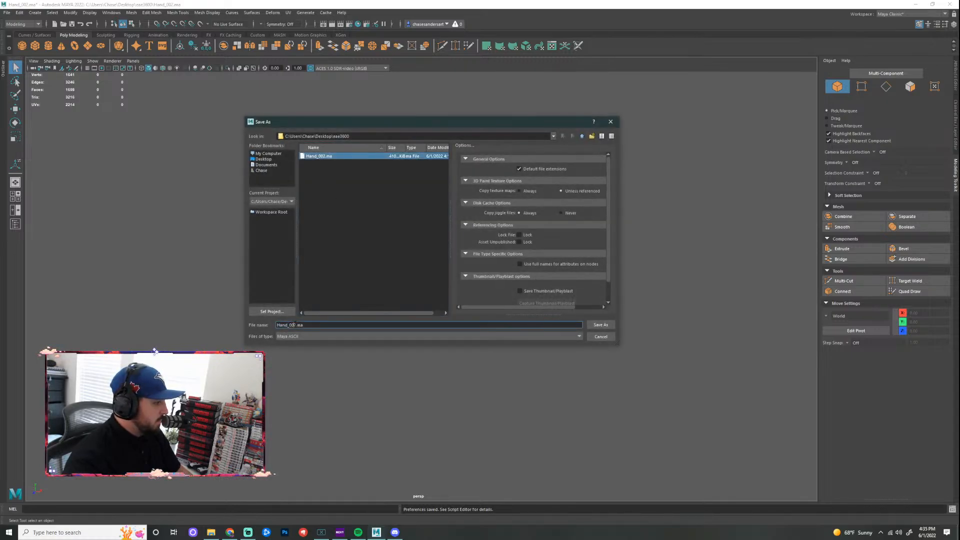
{"action": "key", "text": "BackSpace"}
{"action": "type", "text": "3"}
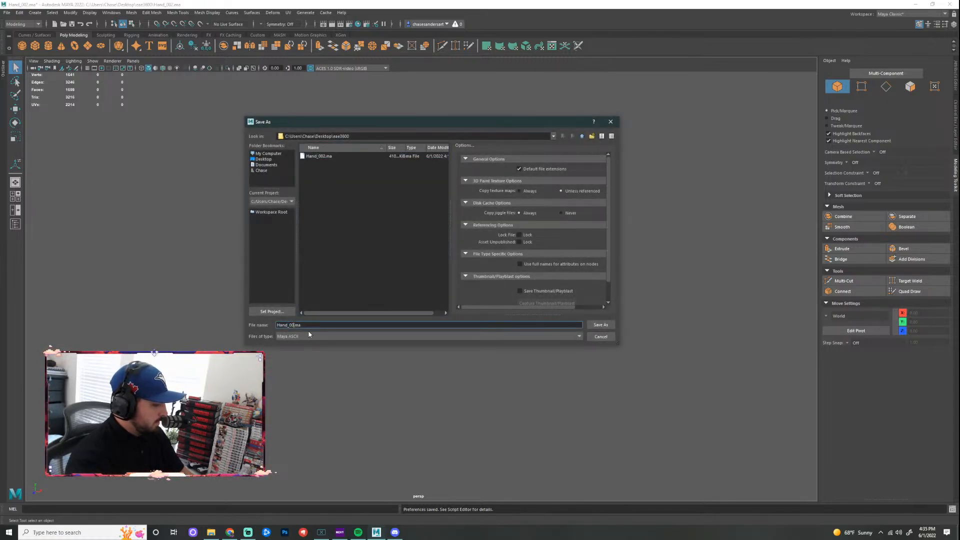
{"action": "left_click", "coordinate": [602, 325]}
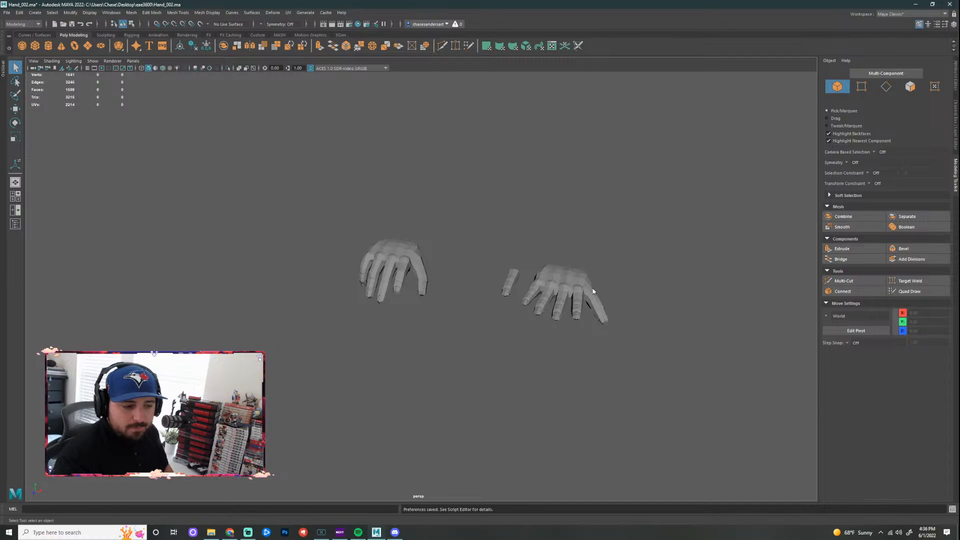
Step: Turn on wireframe on shaded and view the bent hand's topology from the back of the fingers
{"action": "key", "text": "w"}
{"action": "scroll", "coordinate": [591, 288], "scroll_direction": "up", "scroll_amount": 3}
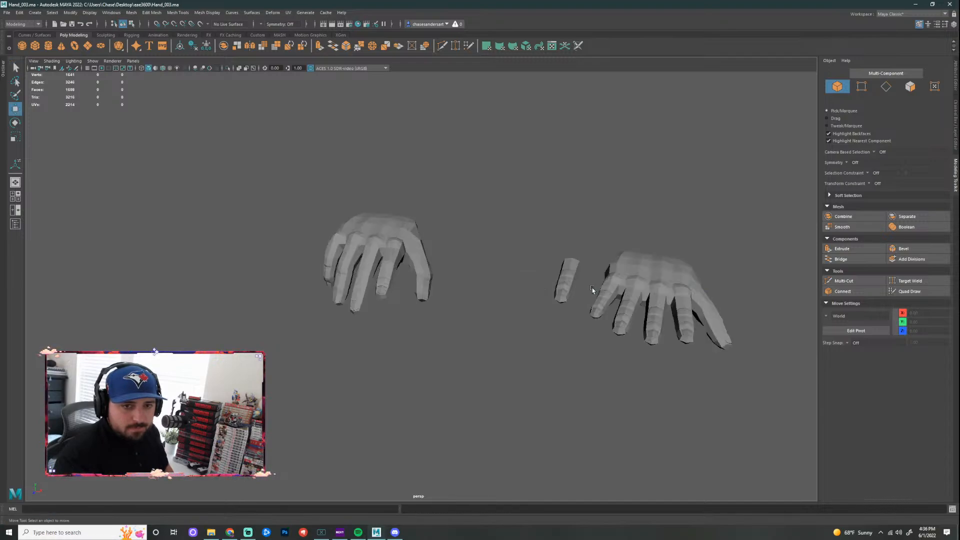
{"action": "left_click", "coordinate": [411, 245]}
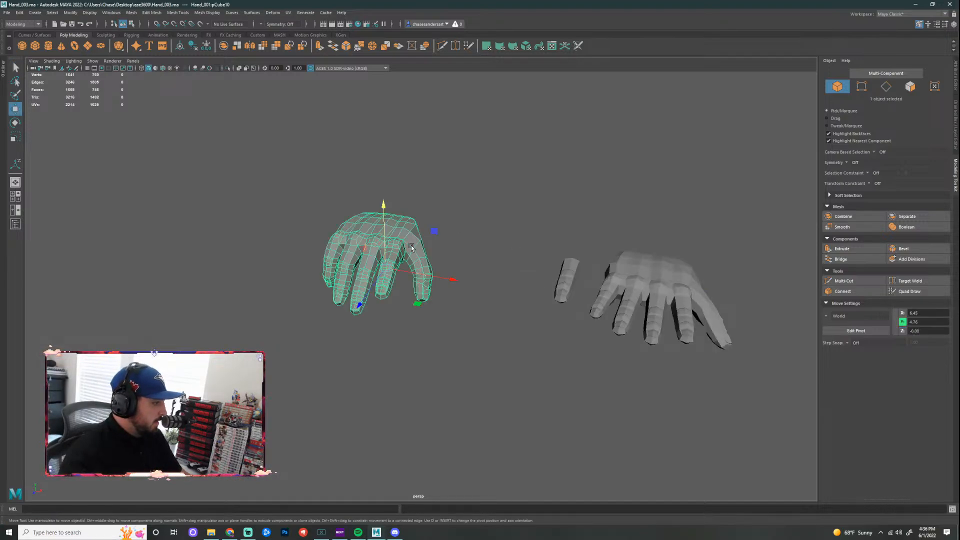
{"action": "left_click", "coordinate": [480, 294]}
{"action": "scroll", "coordinate": [487, 295], "scroll_direction": "down", "scroll_amount": 3}
{"action": "scroll", "coordinate": [487, 295], "scroll_direction": "up", "scroll_amount": 3}
{"action": "left_click_drag", "start_coordinate": [434, 328], "coordinate": [502, 325], "text": "alt"}
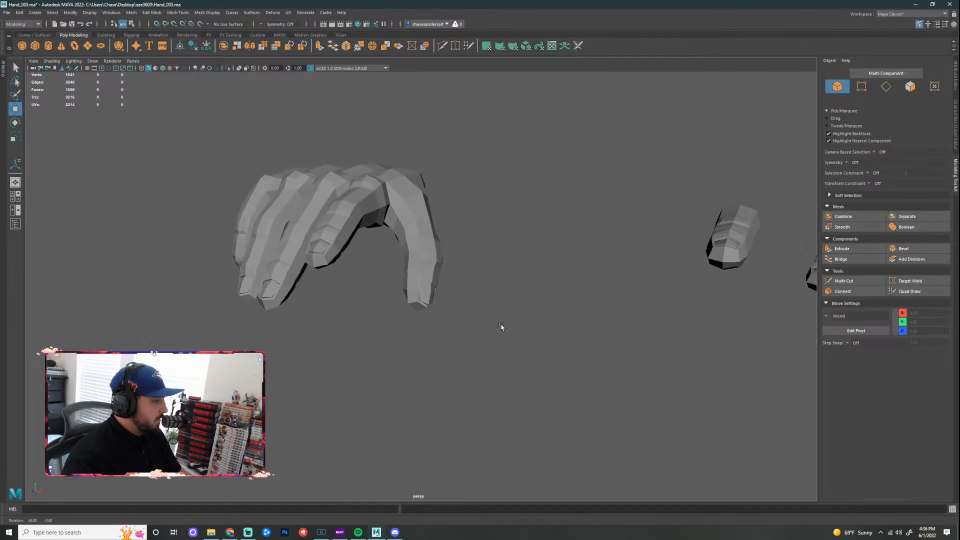
{"action": "left_click", "coordinate": [162, 68]}
{"action": "mouse_move", "coordinate": [490, 248]}
{"action": "left_mouse_down", "text": "alt"}
{"action": "mouse_move", "coordinate": [474, 197]}
{"action": "mouse_move", "coordinate": [507, 257]}
{"action": "mouse_move", "coordinate": [615, 264]}
{"action": "mouse_move", "coordinate": [657, 235]}
{"action": "mouse_move", "coordinate": [658, 180]}
{"action": "mouse_move", "coordinate": [628, 222]}
{"action": "mouse_move", "coordinate": [589, 248]}
{"action": "mouse_move", "coordinate": [537, 258]}
{"action": "left_mouse_up", "text": "alt"}
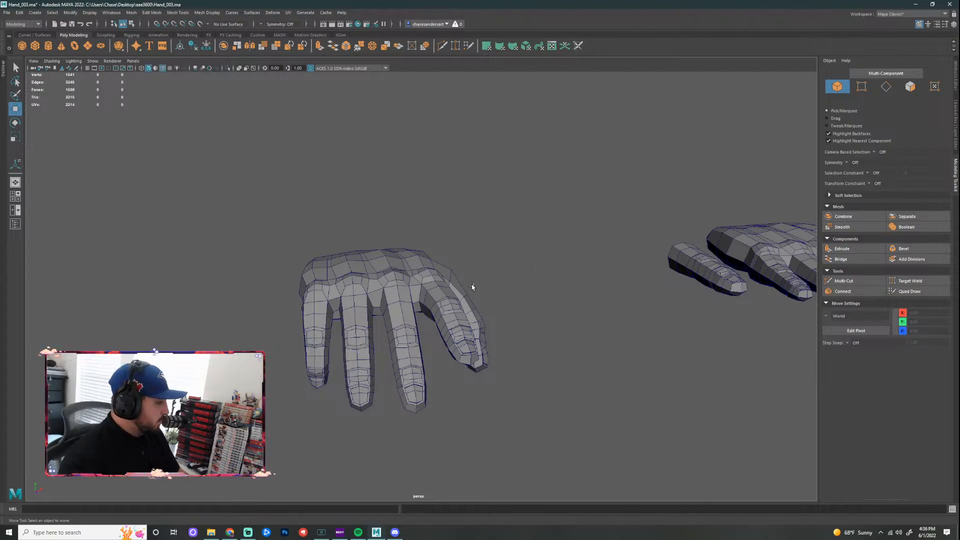
{"action": "left_click_drag", "start_coordinate": [475, 285], "coordinate": [623, 263], "text": "alt"}
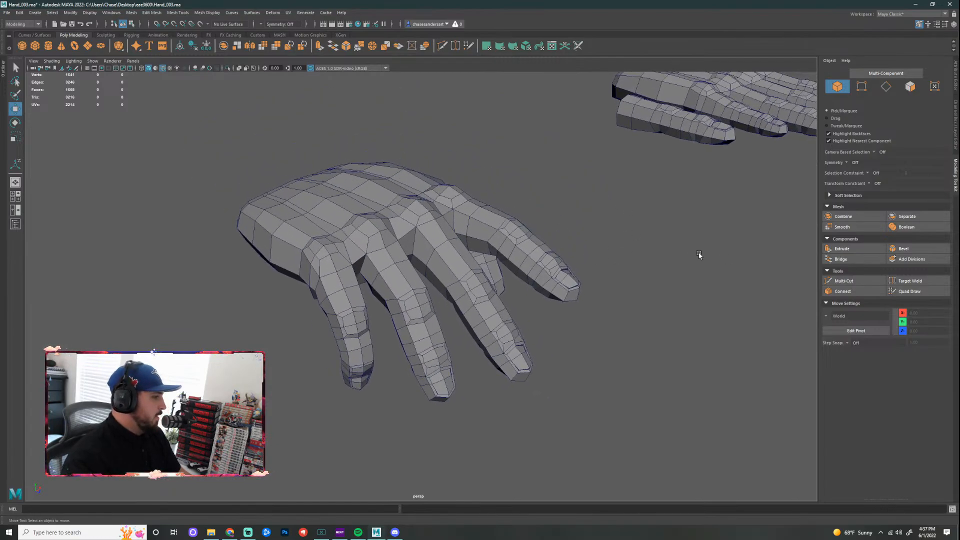
{"action": "left_click_drag", "start_coordinate": [601, 285], "coordinate": [563, 285], "text": "alt"}
Step: Open the Snipping Tool, capture a rectangular snip of the wireframed bent hand, and close it without saving
{"action": "left_click", "coordinate": [61, 533]}
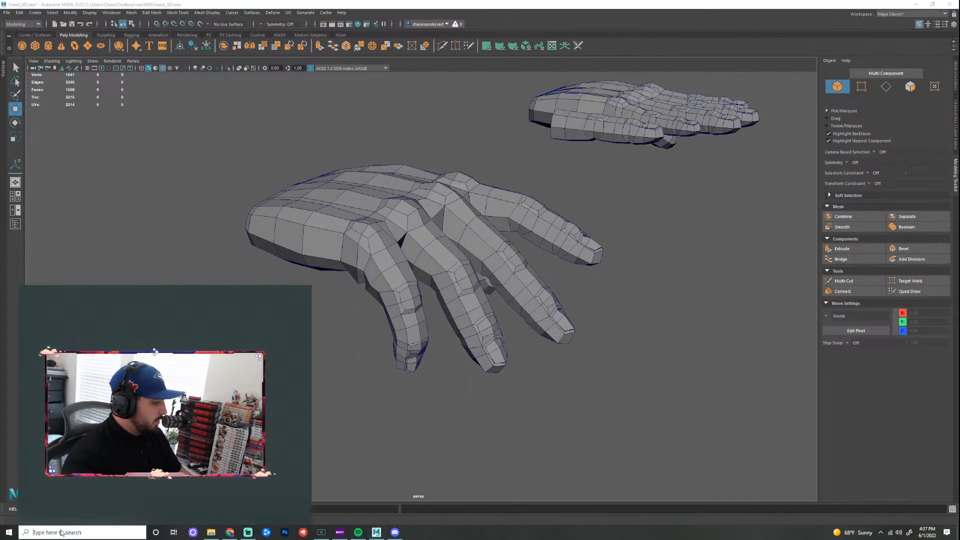
{"action": "type", "text": "snipping"}
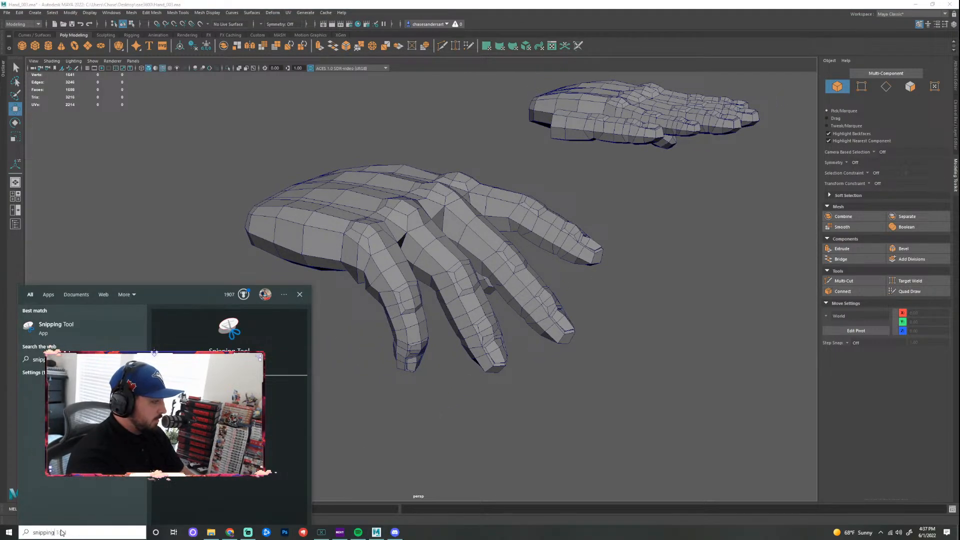
{"action": "key", "text": "Return"}
{"action": "left_click", "coordinate": [552, 356]}
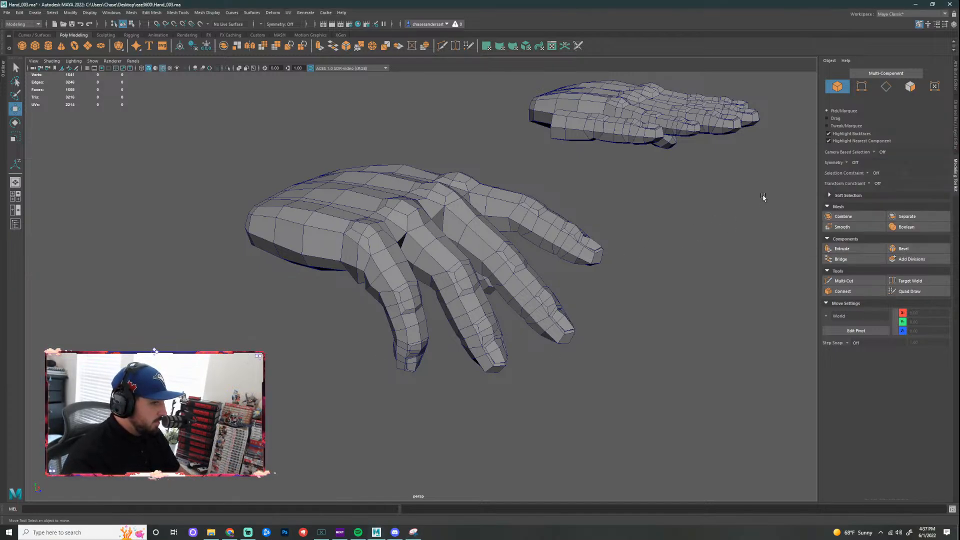
{"action": "left_click", "coordinate": [95, 532]}
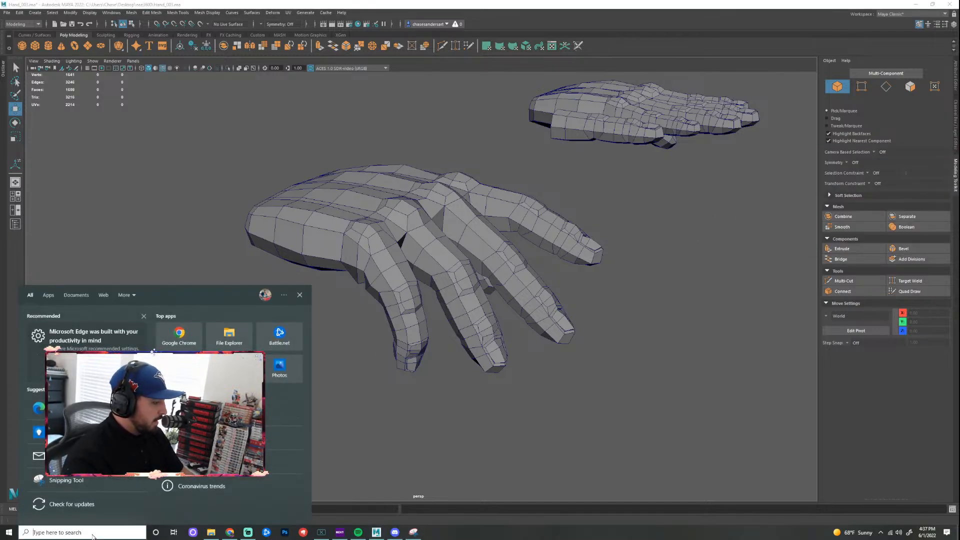
{"action": "type", "text": "snipp"}
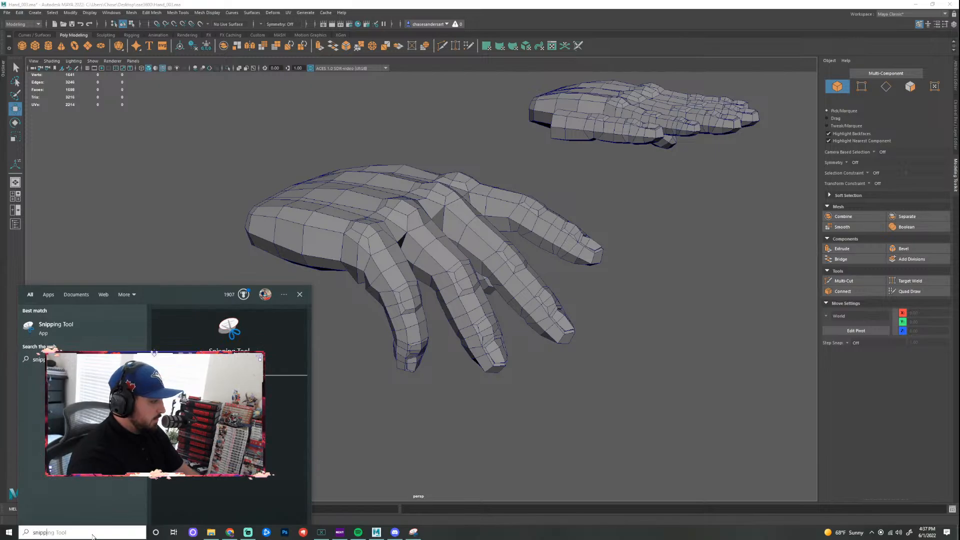
{"action": "left_click", "coordinate": [64, 330]}
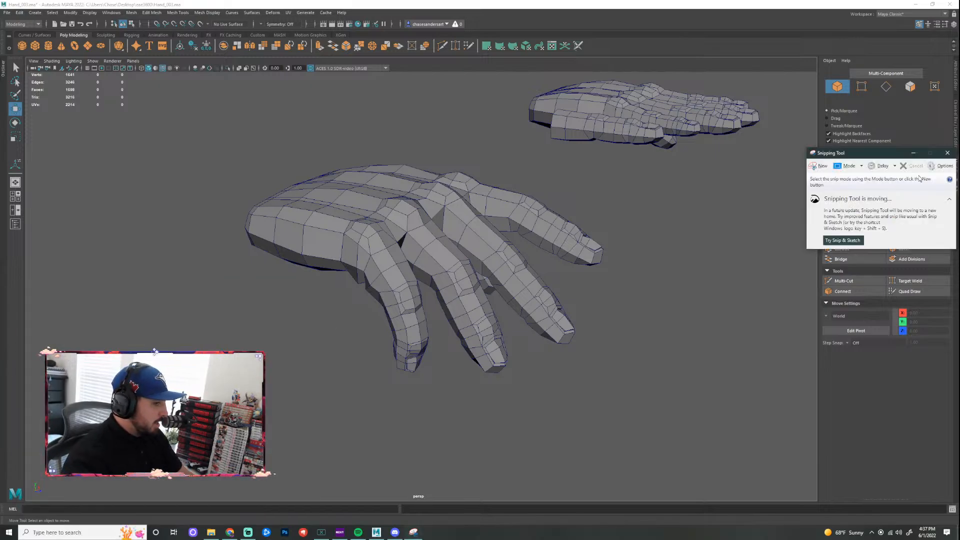
{"action": "left_click", "coordinate": [819, 165]}
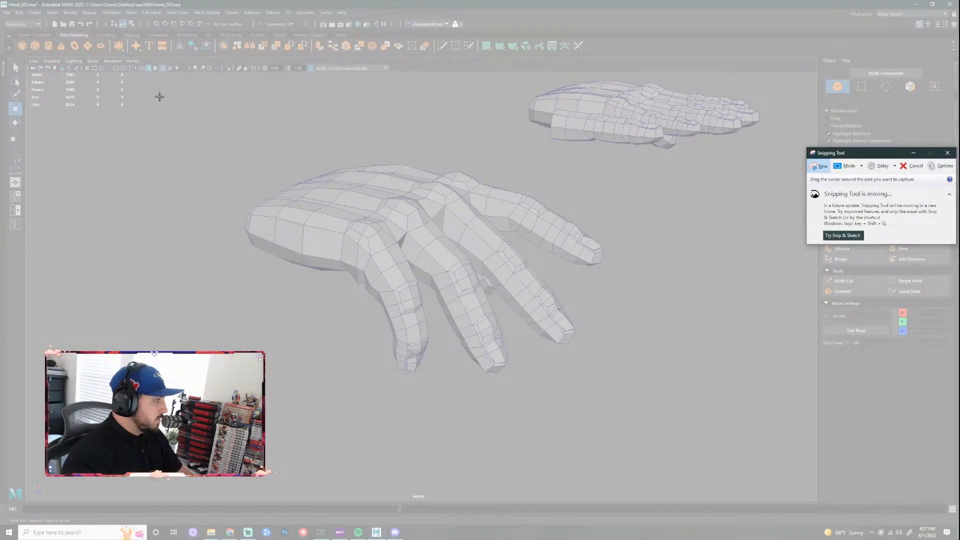
{"action": "left_click_drag", "start_coordinate": [140, 85], "coordinate": [720, 488]}
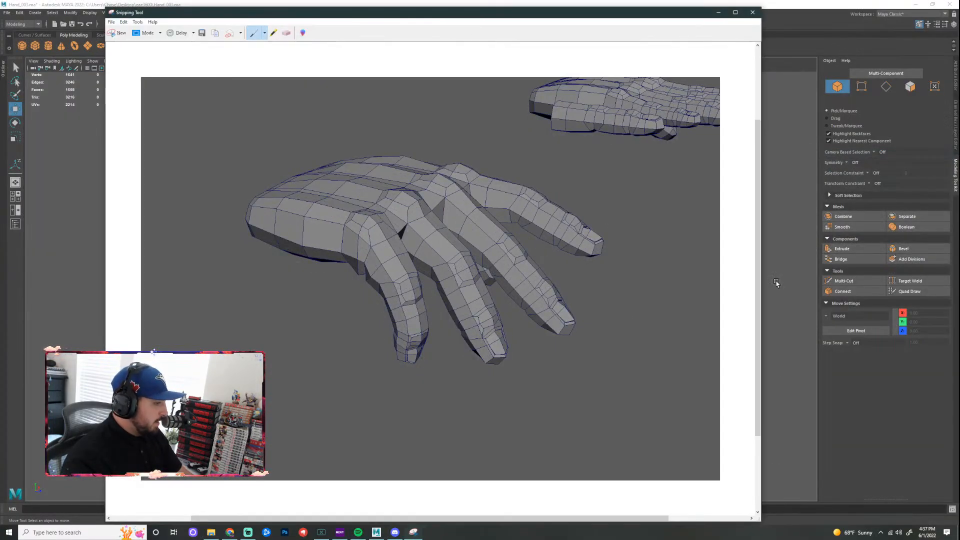
{"action": "left_click", "coordinate": [752, 12]}
{"action": "key", "text": "n"}
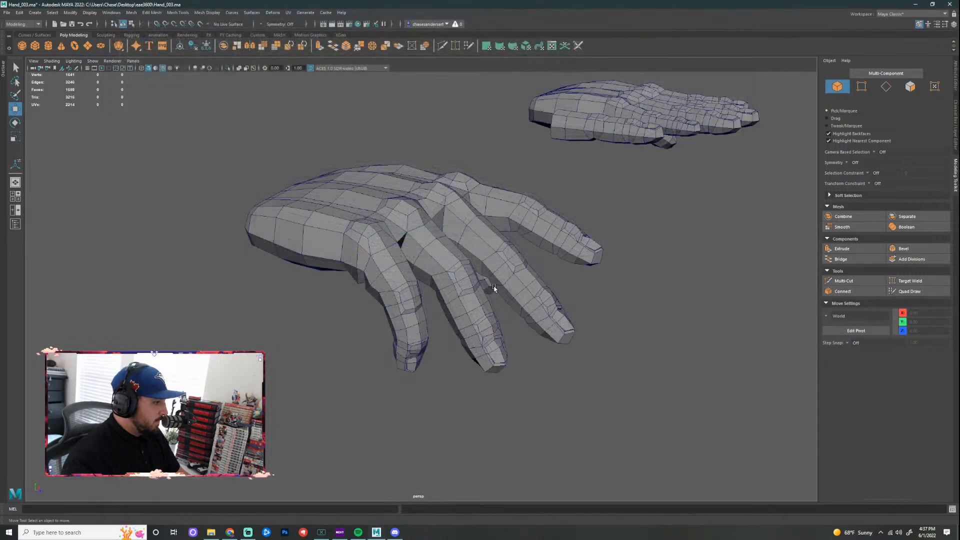
Step: Examine the bent hand's thumb, palm and fingers from several angles, and select the hand in unsmoothed display
{"action": "mouse_move", "coordinate": [624, 274]}
{"action": "left_mouse_down", "text": "alt"}
{"action": "mouse_move", "coordinate": [672, 272]}
{"action": "mouse_move", "coordinate": [569, 278]}
{"action": "mouse_move", "coordinate": [609, 274]}
{"action": "left_mouse_up", "text": "alt"}
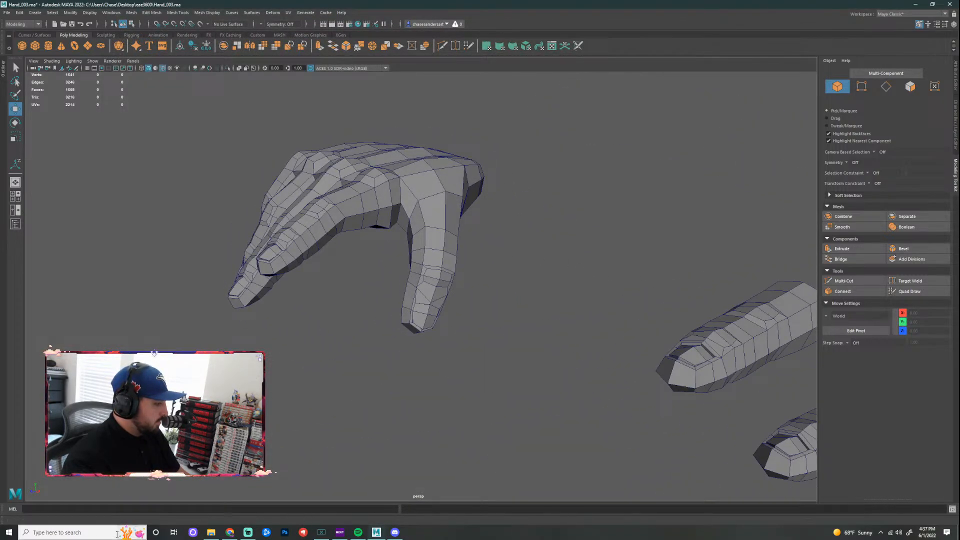
{"action": "left_click_drag", "start_coordinate": [460, 359], "coordinate": [585, 358], "text": "alt"}
{"action": "left_click_drag", "start_coordinate": [484, 420], "coordinate": [448, 283], "text": "alt"}
{"action": "left_click_drag", "start_coordinate": [497, 139], "coordinate": [586, 351], "text": "alt"}
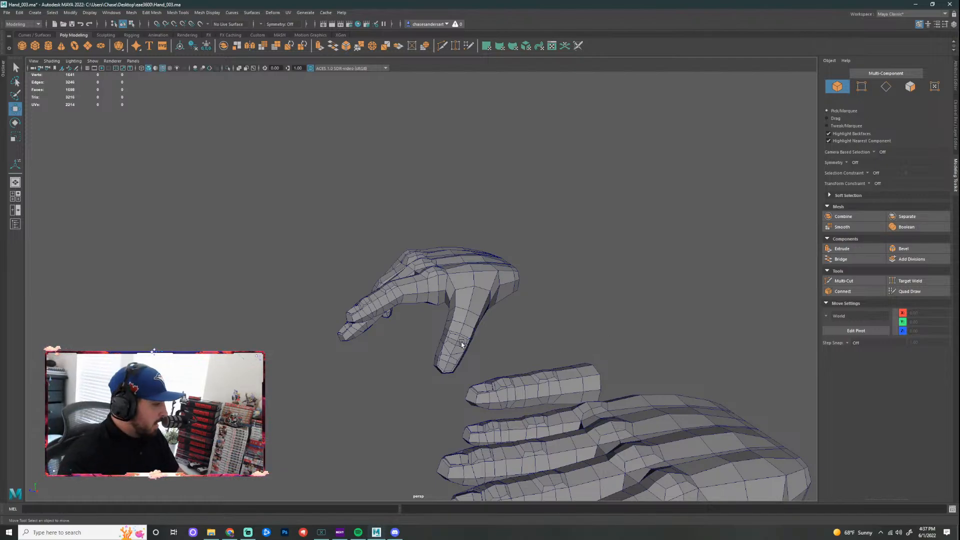
{"action": "left_click_drag", "start_coordinate": [461, 342], "coordinate": [558, 325], "text": "alt"}
{"action": "left_click_drag", "start_coordinate": [608, 286], "coordinate": [568, 298], "text": "alt"}
{"action": "left_click", "coordinate": [510, 281]}
{"action": "key", "text": "1"}
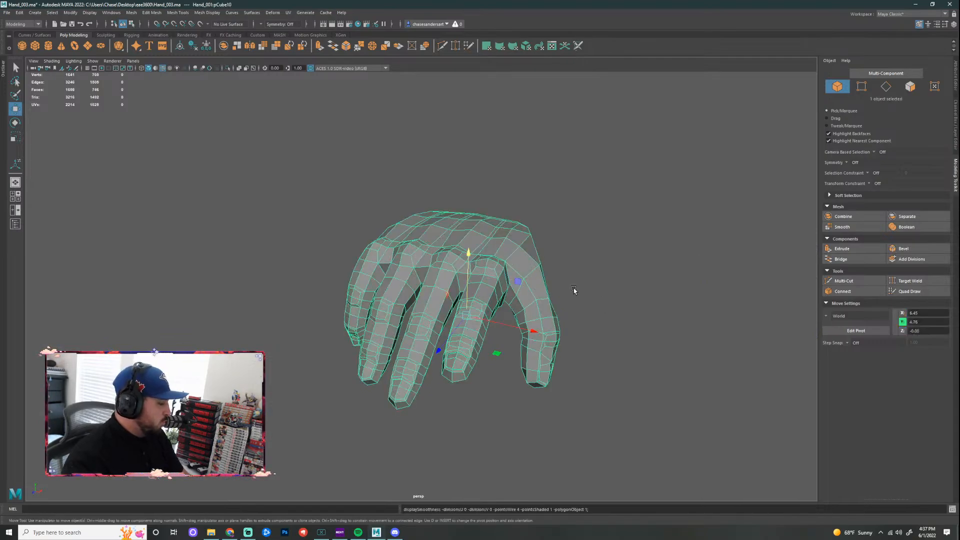
Step: Show the bent hand in smoothed display and turn off wireframe on shaded
{"action": "key", "text": "3"}
{"action": "left_click", "coordinate": [577, 285]}
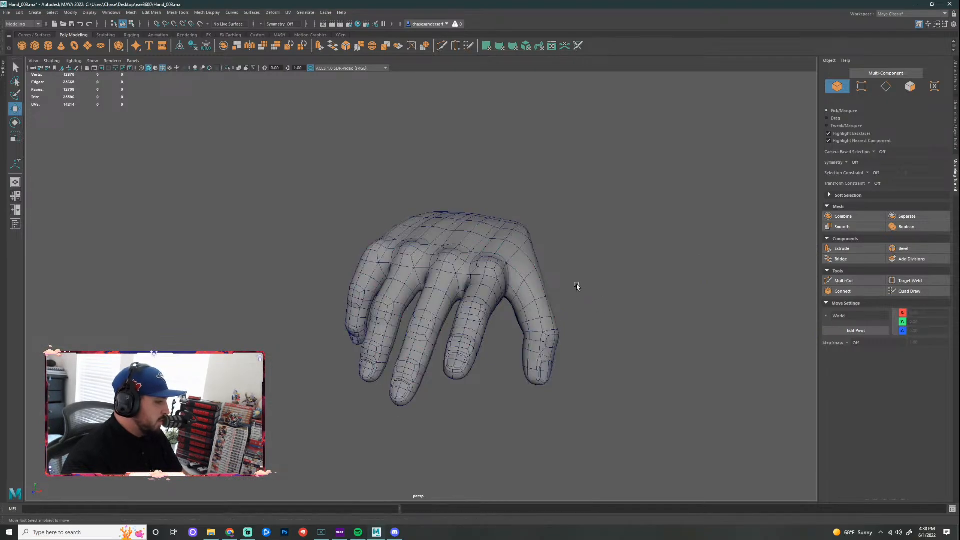
{"action": "mouse_move", "coordinate": [577, 285]}
{"action": "right_mouse_down", "text": "alt"}
{"action": "mouse_move", "coordinate": [542, 309]}
{"action": "mouse_move", "coordinate": [604, 297]}
{"action": "right_mouse_up", "text": "alt"}
{"action": "left_click", "coordinate": [162, 68]}
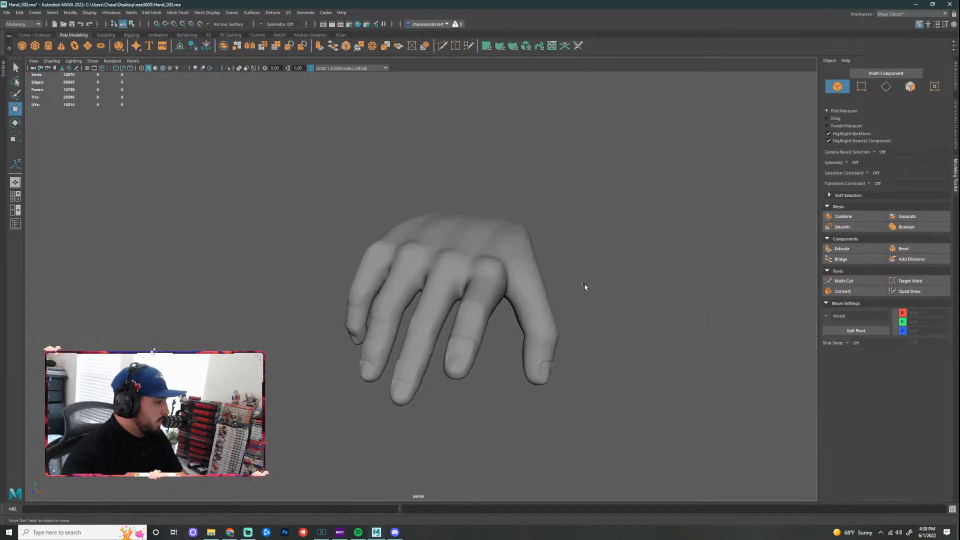
Step: Compare the bent hand's unsmoothed and smoothed display from the back, thumb side, fingertips and palm, ending with unsmoothed display
{"action": "left_click_drag", "start_coordinate": [556, 279], "coordinate": [326, 342], "text": "alt"}
{"action": "left_click", "coordinate": [504, 263]}
{"action": "key", "text": "1"}
{"action": "left_click", "coordinate": [621, 285]}
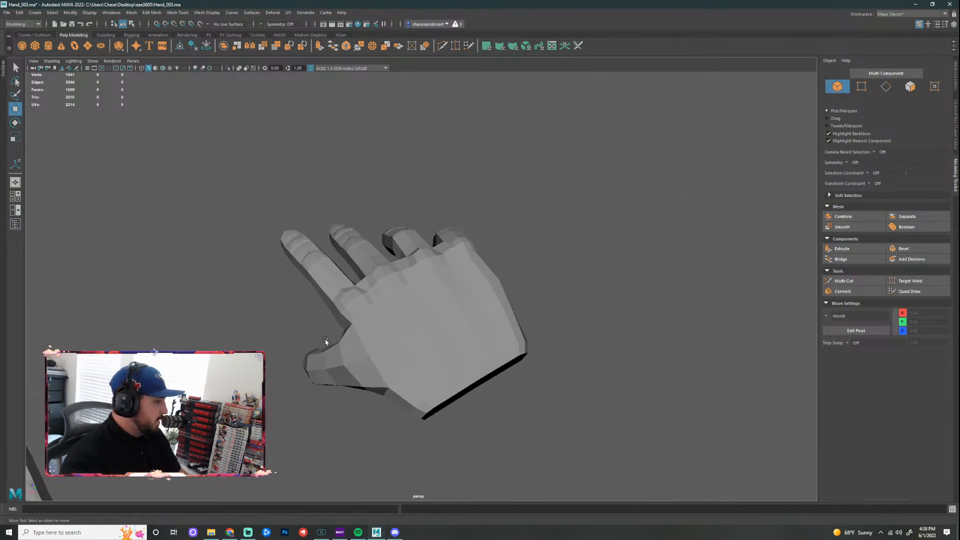
{"action": "left_click", "coordinate": [437, 275]}
{"action": "key", "text": "3"}
{"action": "left_click_drag", "start_coordinate": [501, 322], "coordinate": [502, 280], "text": "alt"}
{"action": "left_click", "coordinate": [598, 307]}
{"action": "left_click", "coordinate": [505, 282]}
{"action": "key", "text": "1"}
{"action": "left_click", "coordinate": [620, 309]}
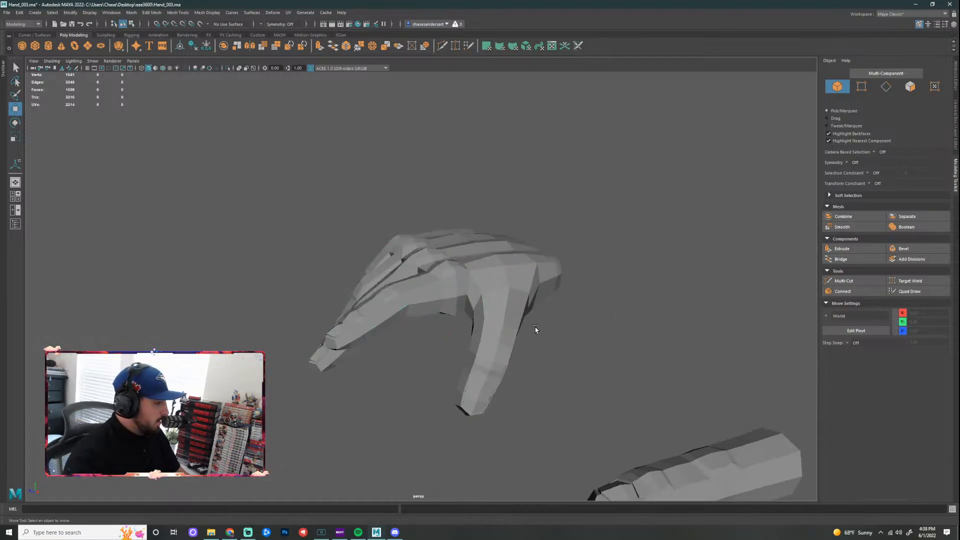
{"action": "left_click_drag", "start_coordinate": [534, 328], "coordinate": [607, 320], "text": "alt"}
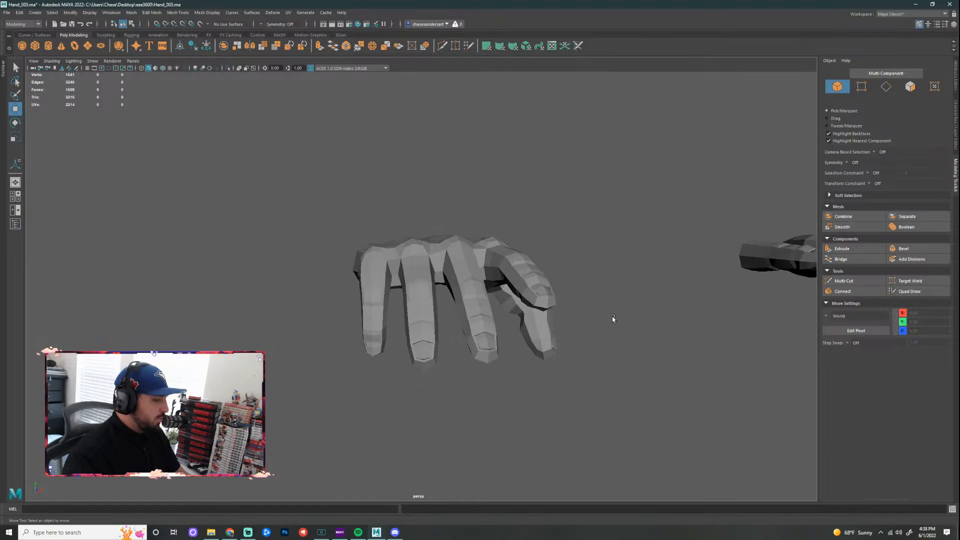
{"action": "left_click_drag", "start_coordinate": [612, 319], "coordinate": [430, 421], "text": "alt"}
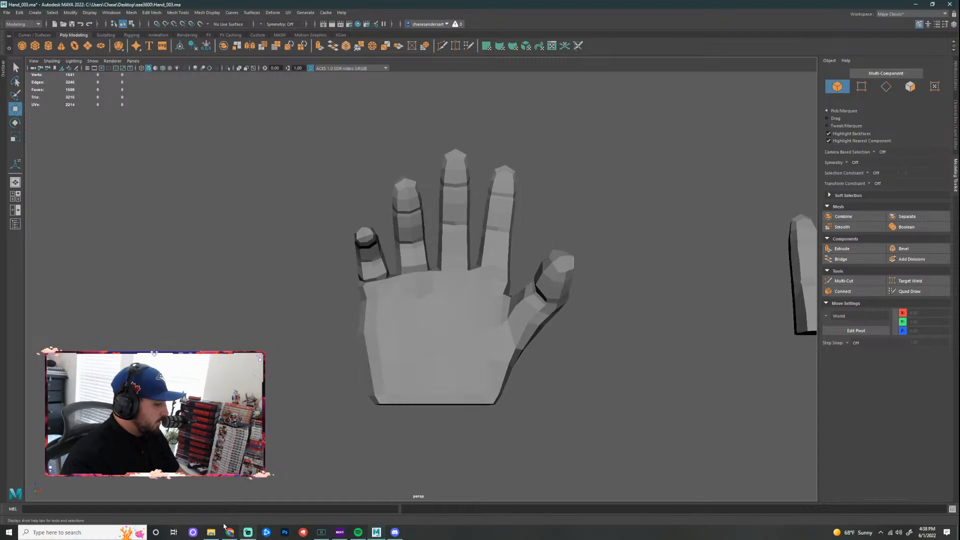
Step: Switch to Chrome, open the Week 3 Check In assignment, read its submission instructions, and return to Maya
{"action": "left_click", "coordinate": [230, 531]}
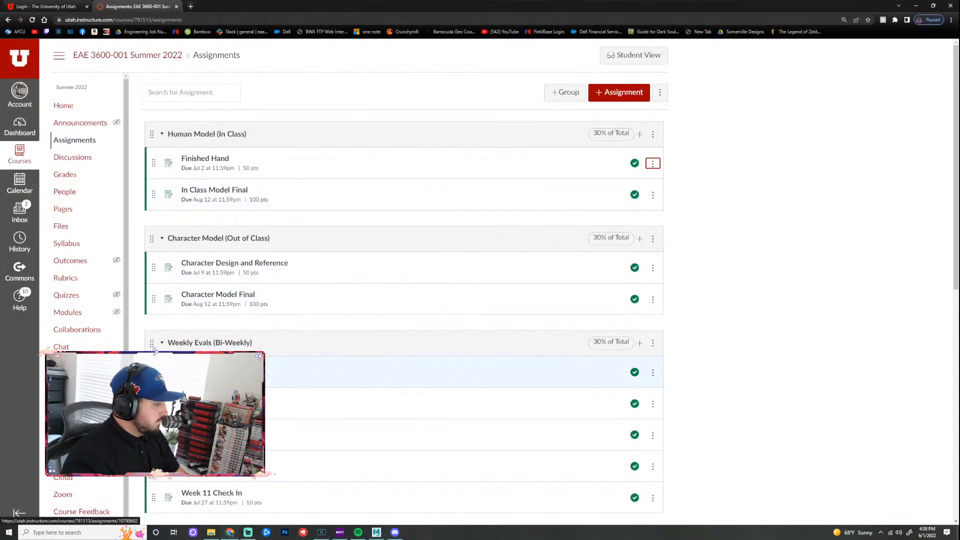
{"action": "scroll", "coordinate": [273, 360], "scroll_direction": "down", "scroll_amount": 4}
{"action": "scroll", "coordinate": [274, 268], "scroll_direction": "up", "scroll_amount": 2}
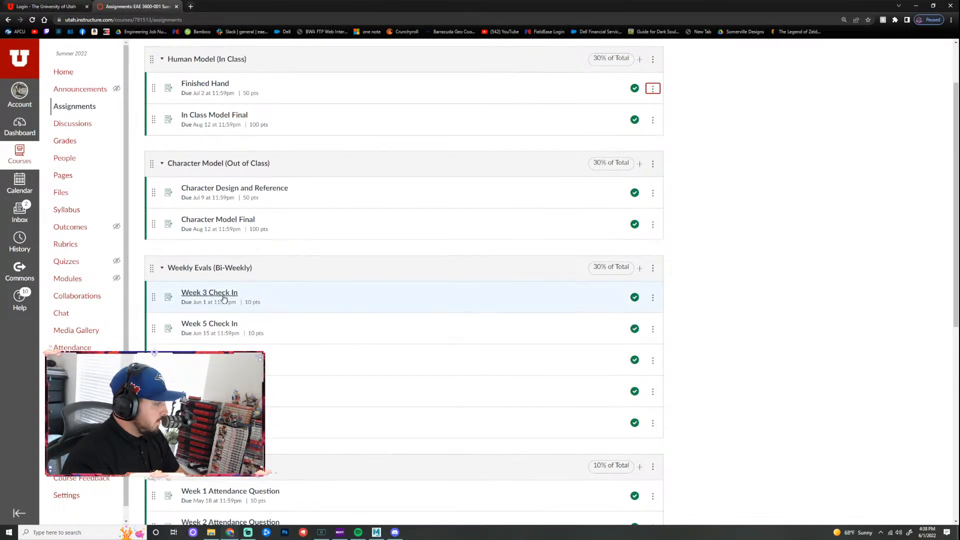
{"action": "left_click", "coordinate": [209, 292]}
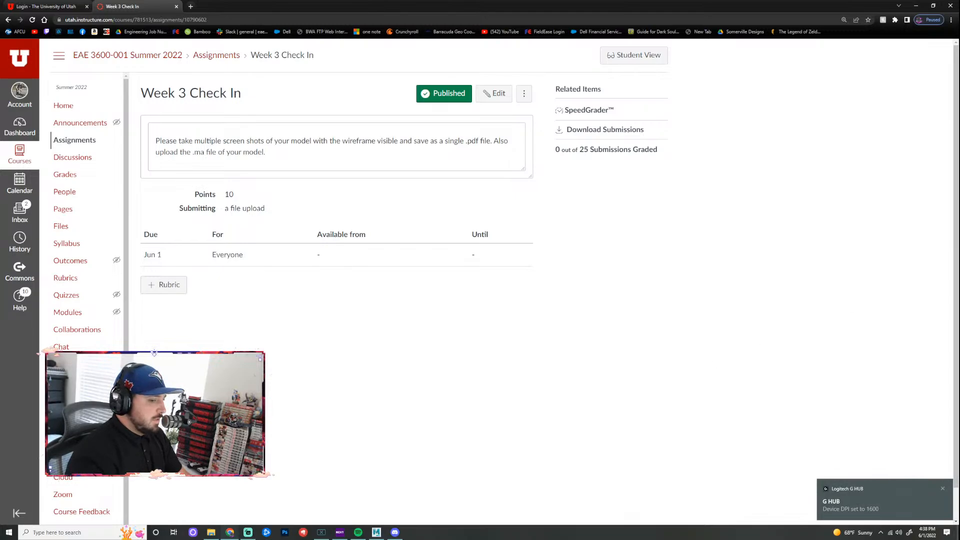
{"action": "left_click", "coordinate": [915, 6]}
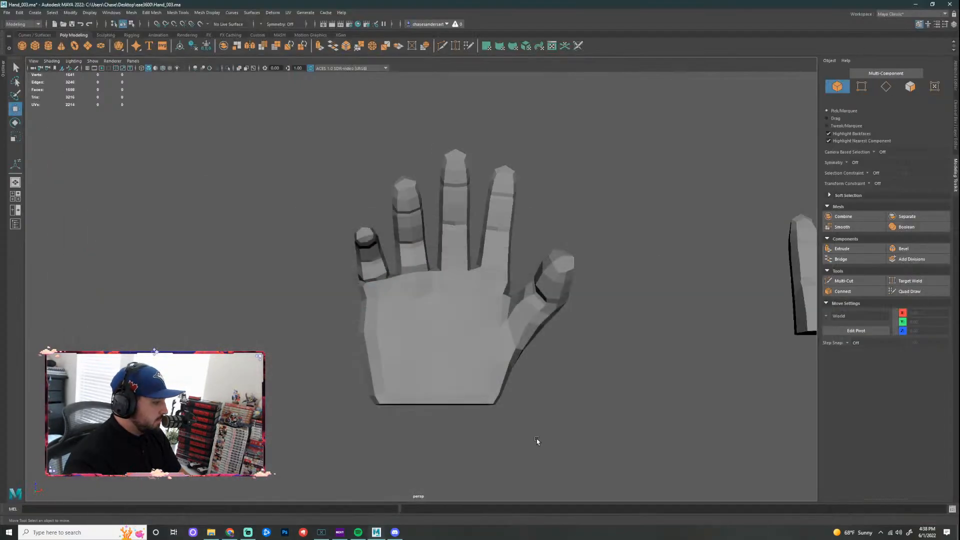
Step: Turn on wireframe on shaded and view the deselected bent hand from the front of the fingers and thumb
{"action": "left_click_drag", "start_coordinate": [425, 291], "coordinate": [392, 267], "text": "alt"}
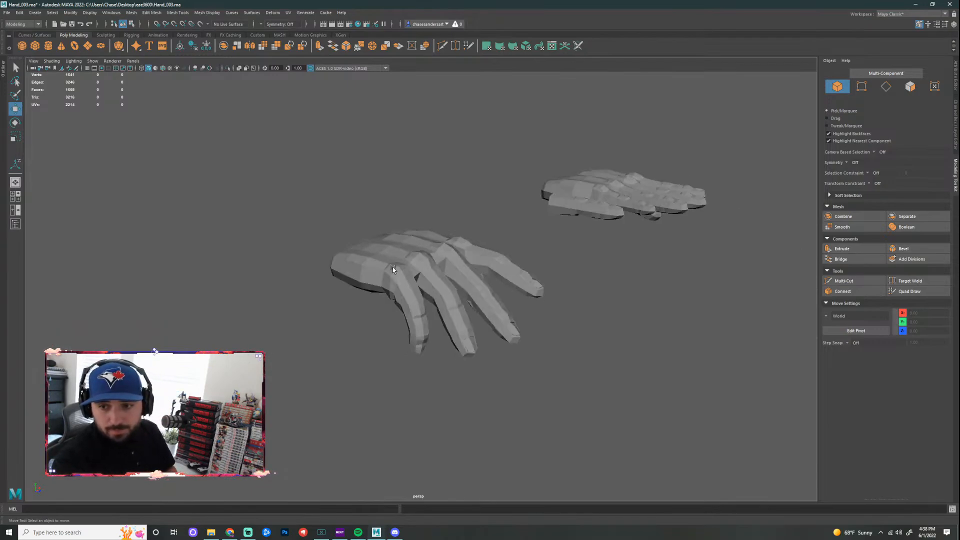
{"action": "left_click_drag", "start_coordinate": [515, 240], "coordinate": [542, 405], "text": "alt"}
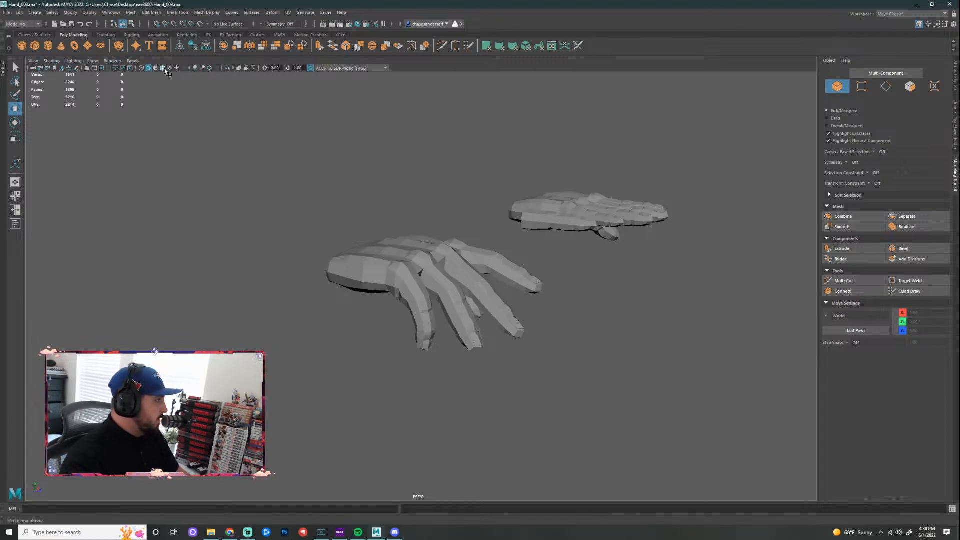
{"action": "left_click", "coordinate": [163, 68]}
{"action": "left_click", "coordinate": [431, 272]}
{"action": "left_click_drag", "start_coordinate": [434, 295], "coordinate": [697, 309], "text": "alt"}
{"action": "key", "text": "q"}
{"action": "left_click", "coordinate": [697, 309]}
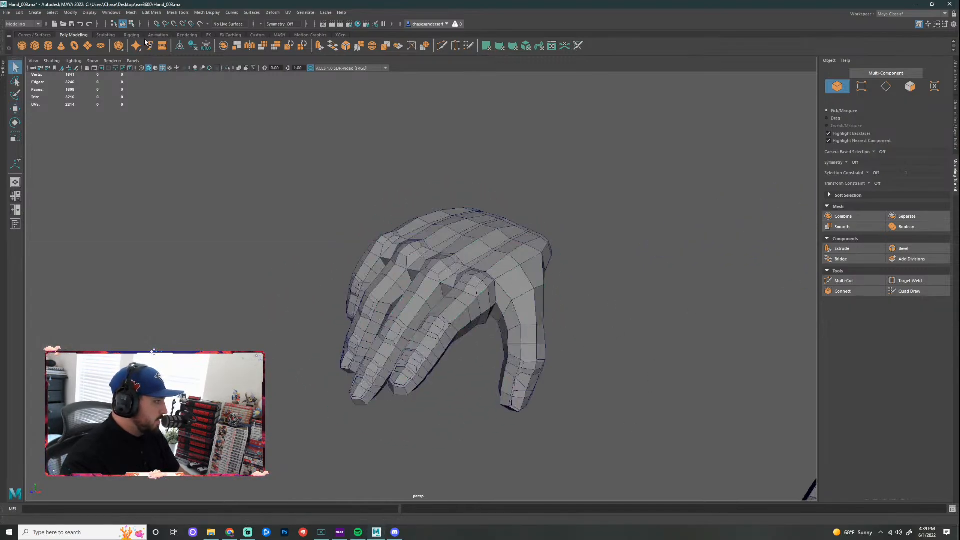
Step: Compare the bent hand in wireframe-only and plain shaded display, and turn wireframe on shaded back on
{"action": "left_click", "coordinate": [141, 68]}
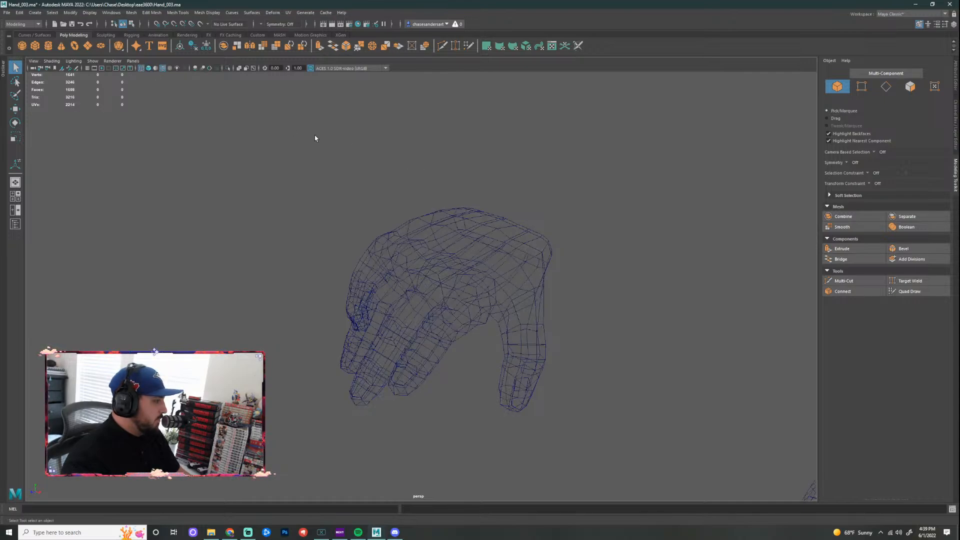
{"action": "left_click", "coordinate": [149, 68]}
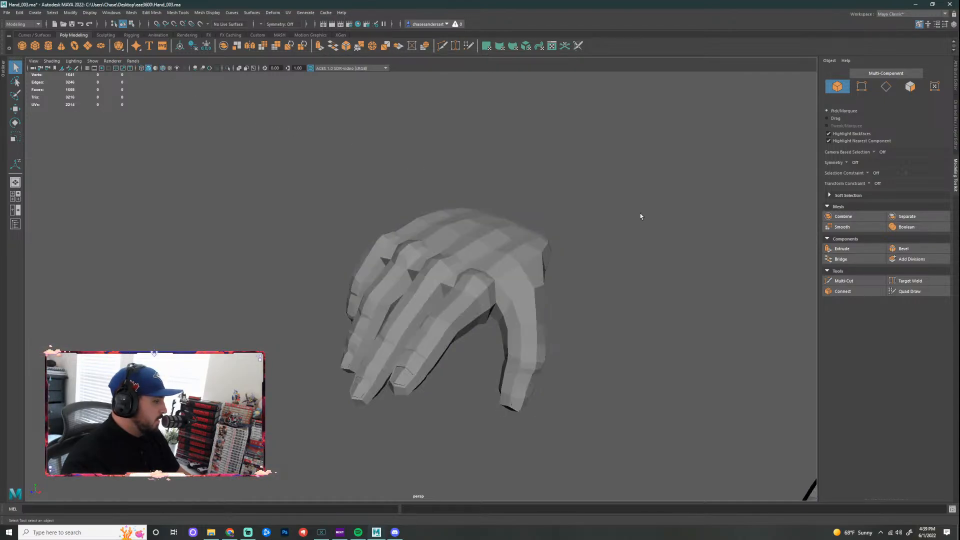
{"action": "left_click_drag", "start_coordinate": [615, 250], "coordinate": [575, 260], "text": "alt"}
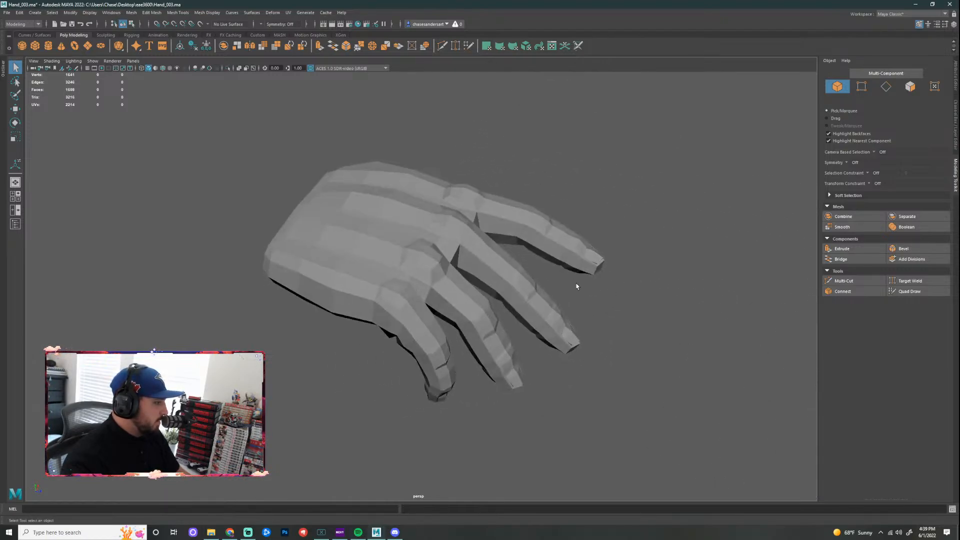
{"action": "left_click", "coordinate": [163, 68]}
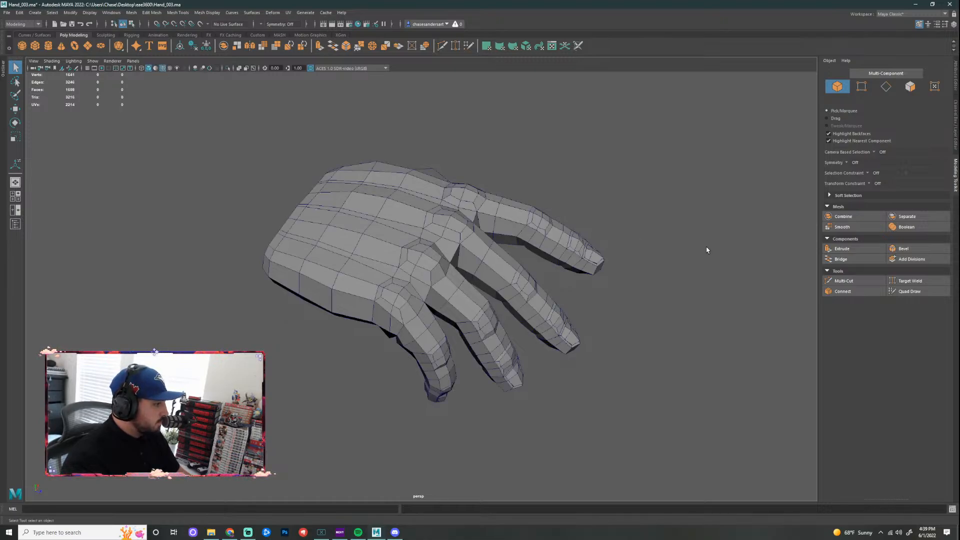
Step: Examine the wireframed bent hand's topology across the knuckles, fingers, thumb and palm from several angles
{"action": "left_click_drag", "start_coordinate": [707, 249], "coordinate": [537, 207], "text": "alt"}
{"action": "scroll", "coordinate": [455, 308], "scroll_direction": "up", "scroll_amount": 3}
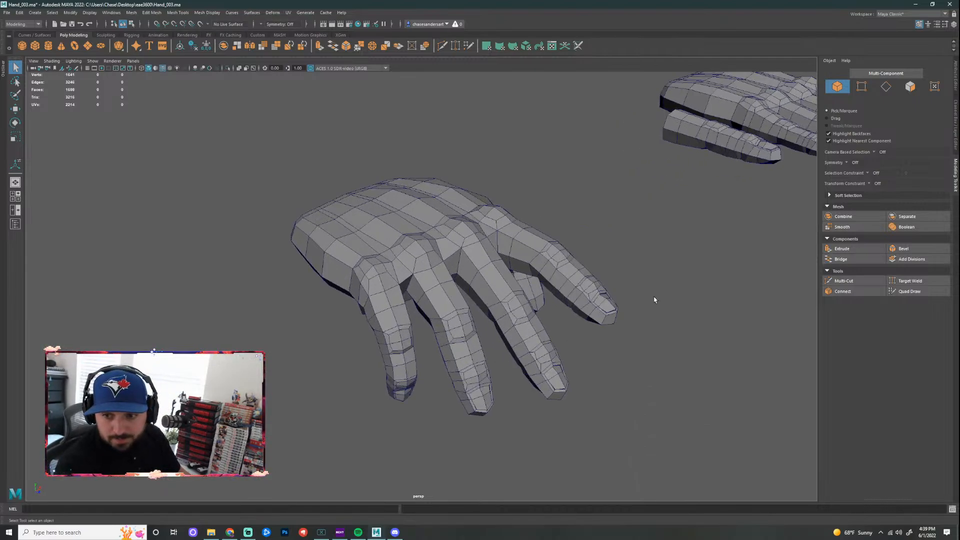
{"action": "left_click_drag", "start_coordinate": [721, 225], "coordinate": [518, 345], "text": "alt"}
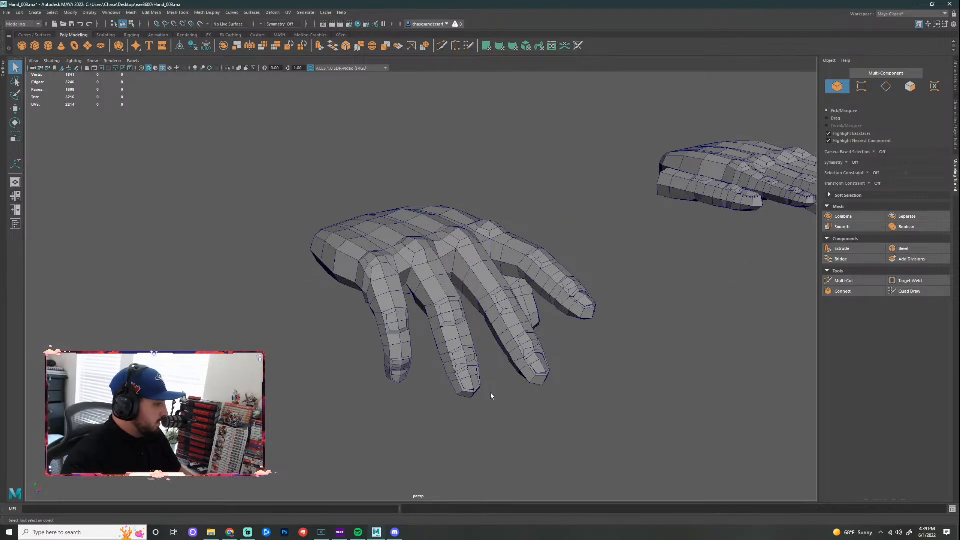
{"action": "left_click_drag", "start_coordinate": [491, 394], "coordinate": [489, 376], "text": "alt"}
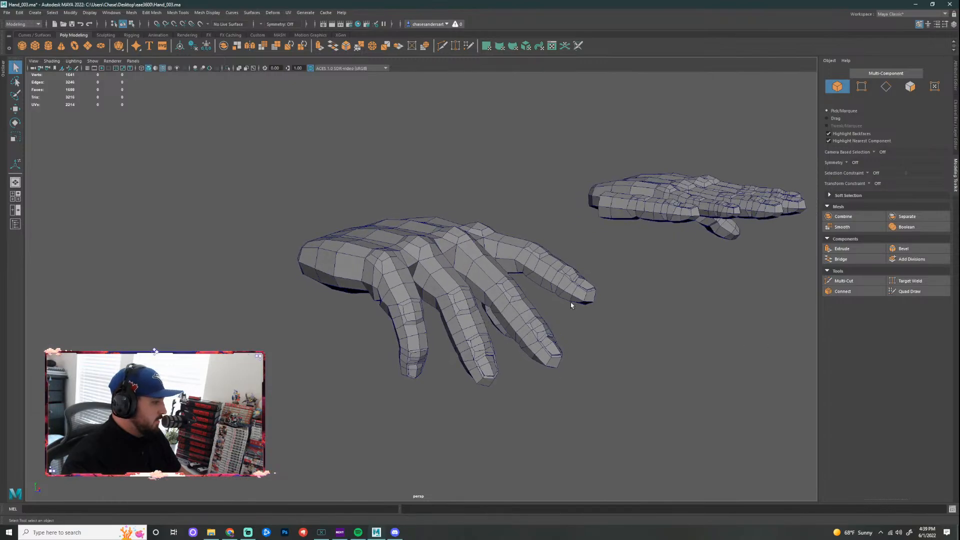
{"action": "left_click_drag", "start_coordinate": [572, 305], "coordinate": [497, 296], "text": "alt"}
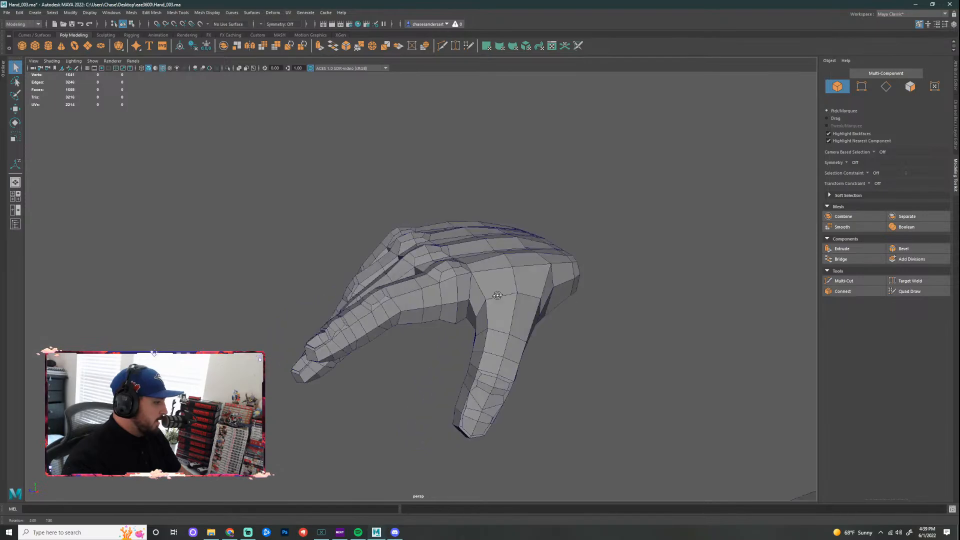
{"action": "left_click_drag", "start_coordinate": [574, 353], "coordinate": [564, 257], "text": "alt"}
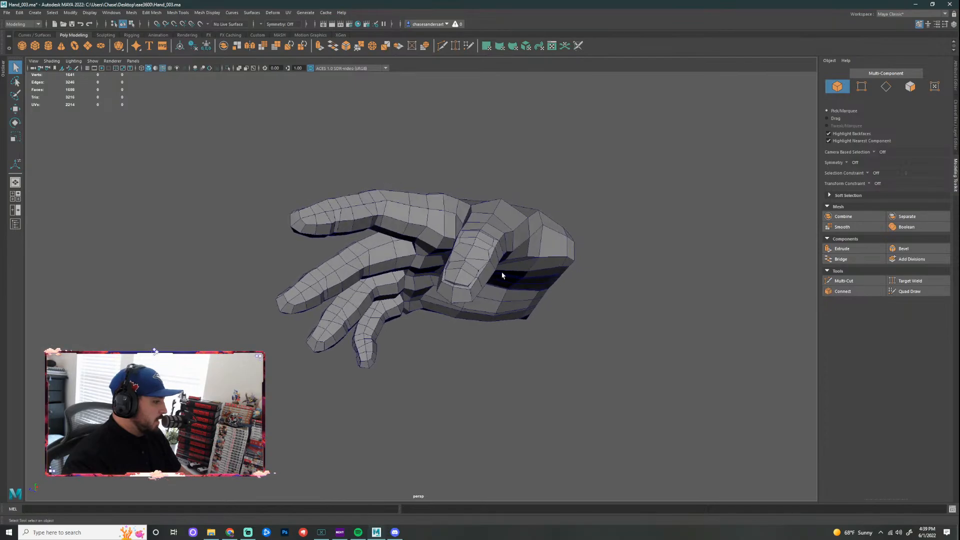
{"action": "left_click_drag", "start_coordinate": [503, 275], "coordinate": [301, 260], "text": "alt"}
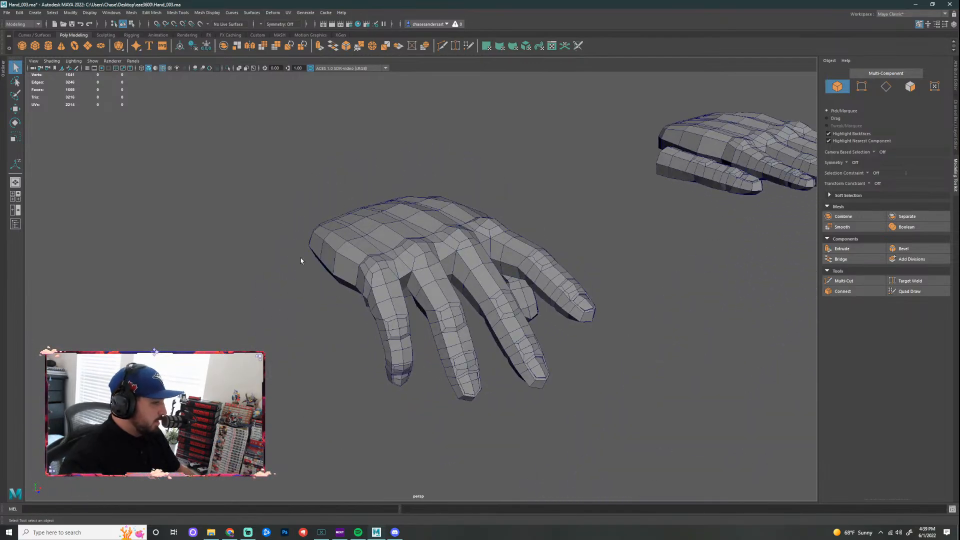
{"action": "mouse_move", "coordinate": [546, 283]}
{"action": "left_mouse_down", "text": "alt"}
{"action": "mouse_move", "coordinate": [519, 278]}
{"action": "mouse_move", "coordinate": [539, 283]}
{"action": "left_mouse_up", "text": "alt"}
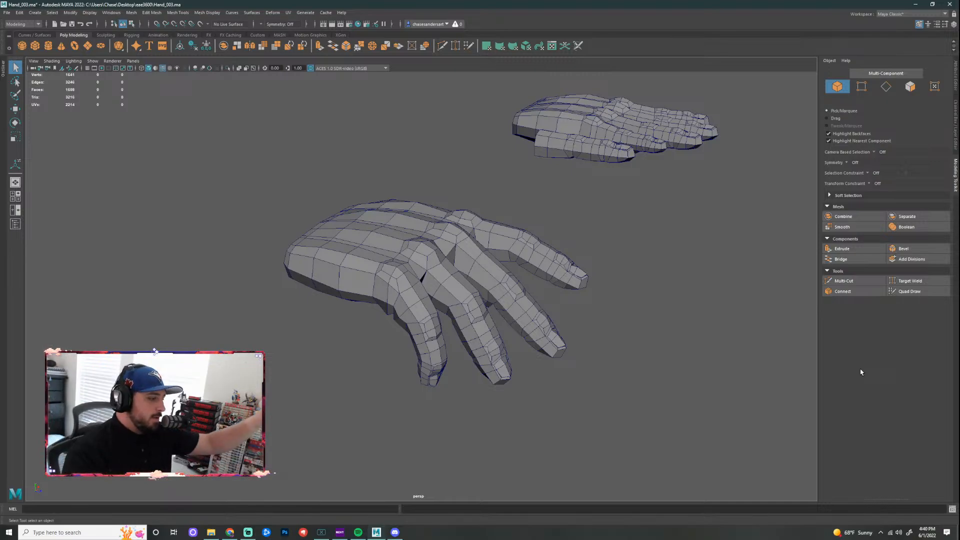
Step: Switch to Chrome, open the course's assignments list to review it, and return to Maya
{"action": "left_click", "coordinate": [229, 532]}
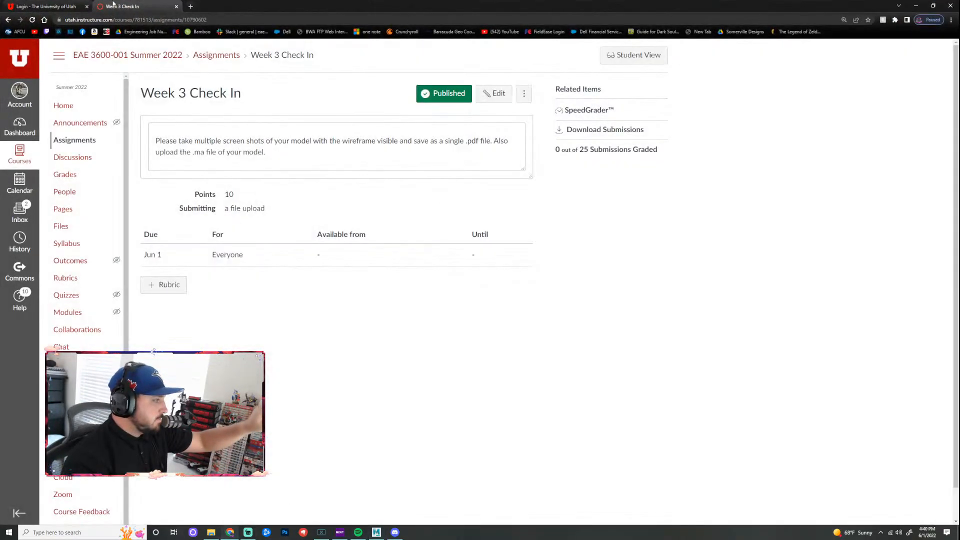
{"action": "left_click", "coordinate": [80, 141]}
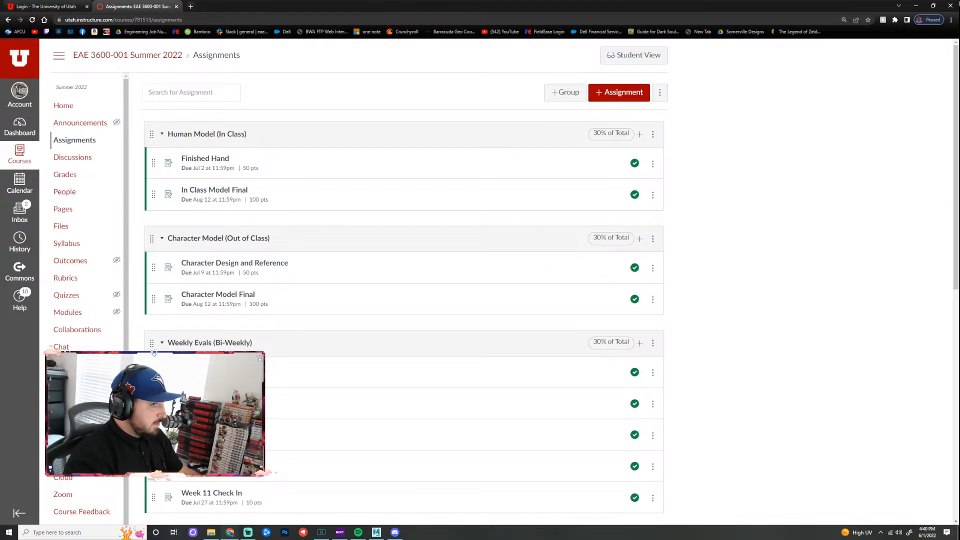
{"action": "left_click", "coordinate": [914, 7]}
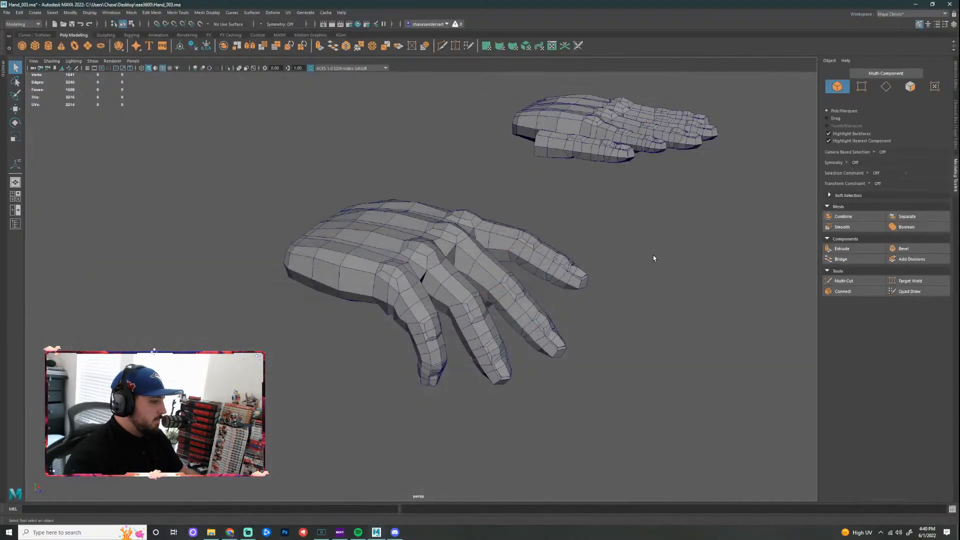
Step: Inspect the wireframed bent hand from the fingertips and from above the back of the hand
{"action": "left_click_drag", "start_coordinate": [601, 232], "coordinate": [264, 249], "text": "alt"}
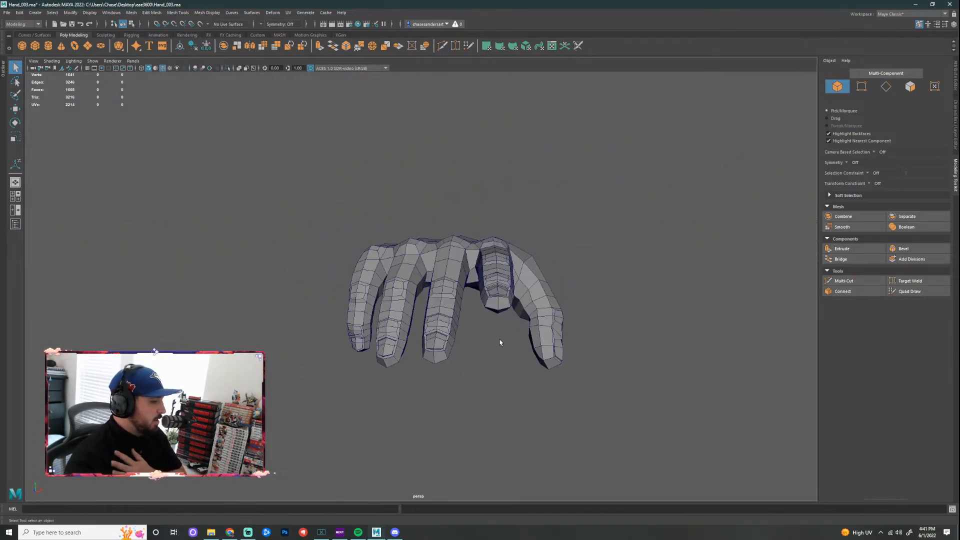
{"action": "left_click_drag", "start_coordinate": [499, 343], "coordinate": [631, 376], "text": "alt"}
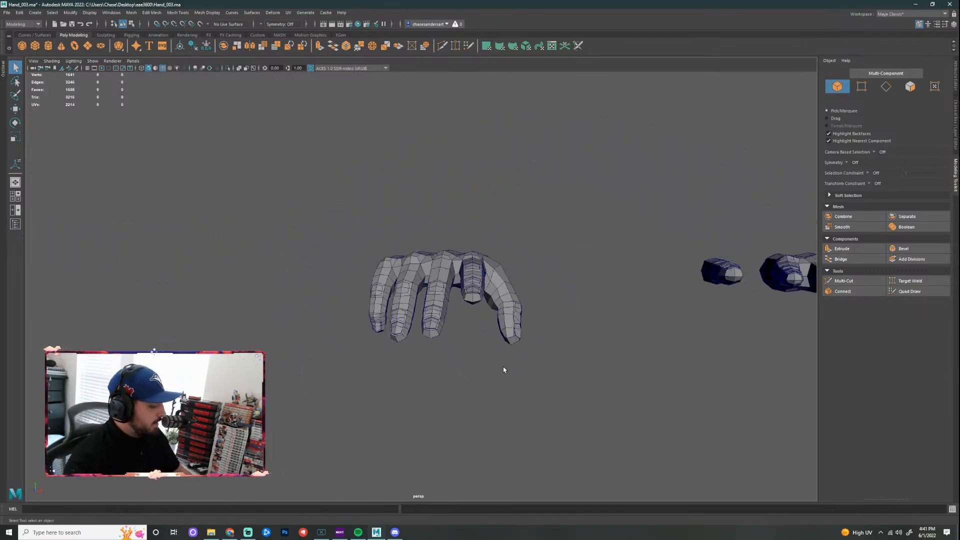
{"action": "left_click_drag", "start_coordinate": [503, 370], "coordinate": [326, 321], "text": "alt"}
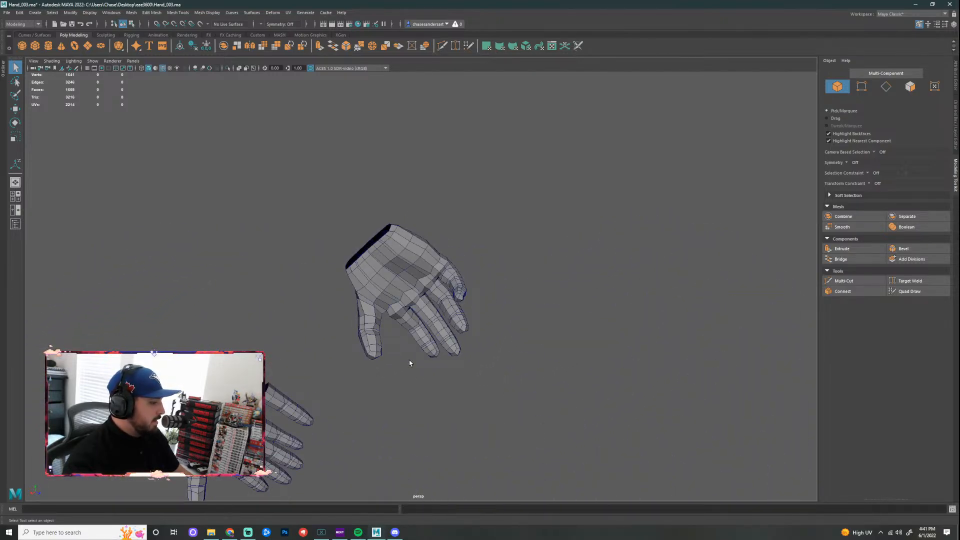
{"action": "left_click_drag", "start_coordinate": [393, 218], "coordinate": [448, 311], "text": "alt"}
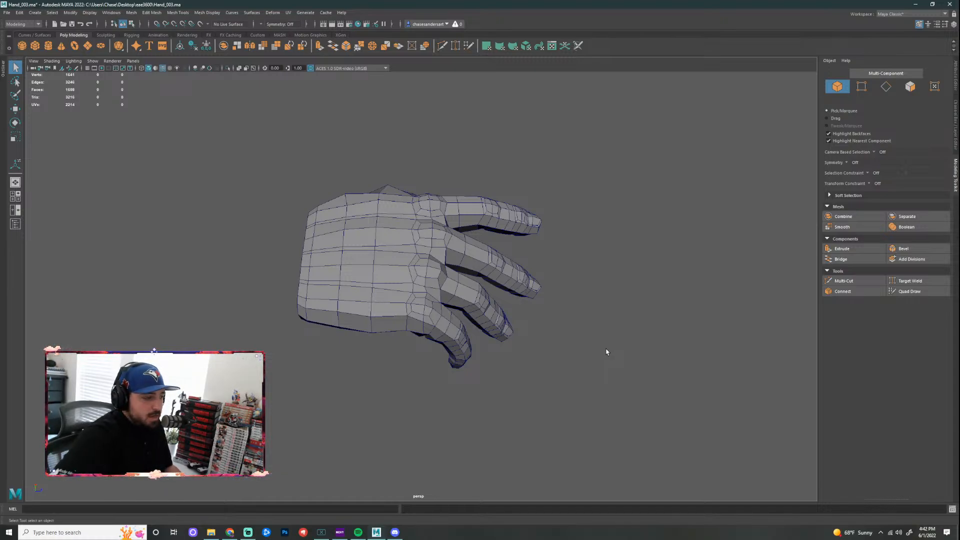
{"action": "scroll", "coordinate": [544, 345], "scroll_direction": "down", "scroll_amount": 2}
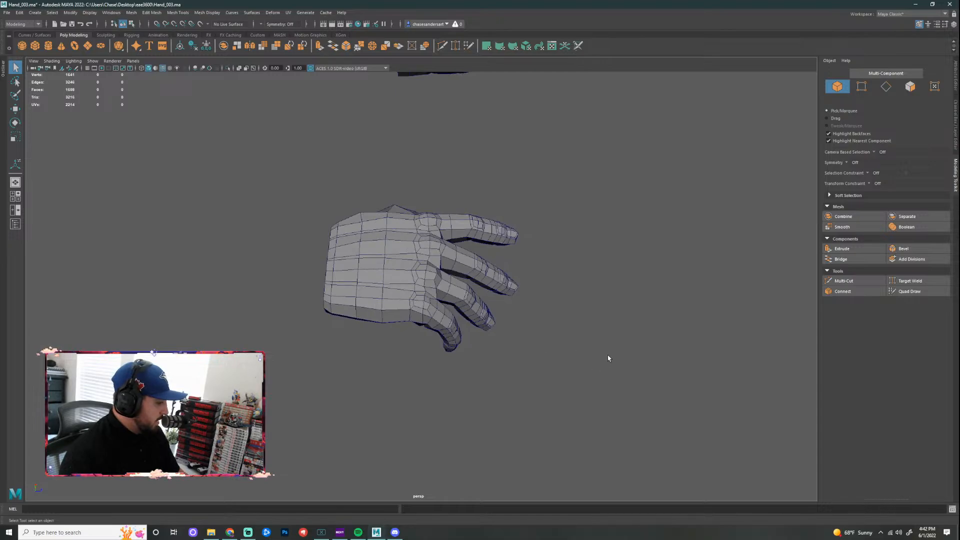
Step: Open Notepad and write "Soft Select" in quotation marks in the blank document
{"action": "left_click", "coordinate": [68, 533]}
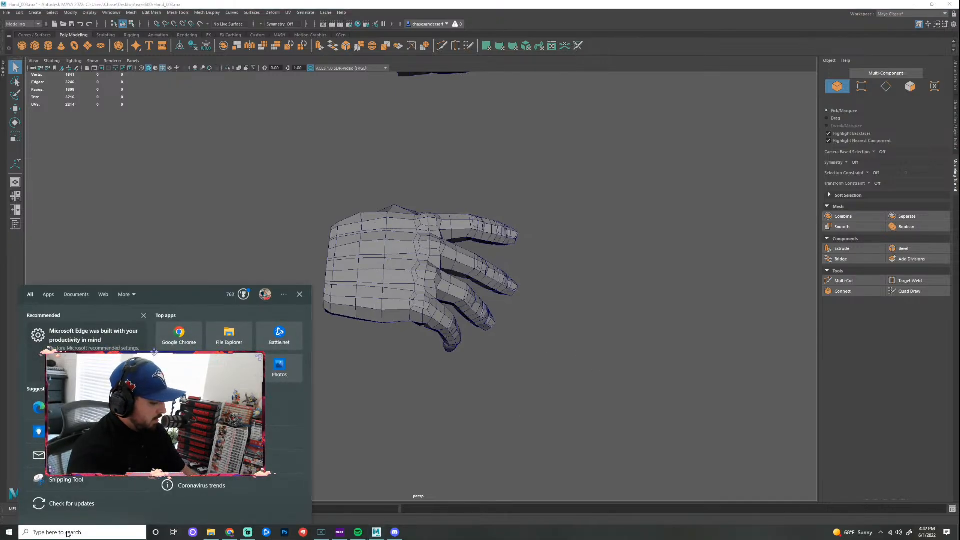
{"action": "type", "text": "notepad"}
{"action": "key", "text": "Return"}
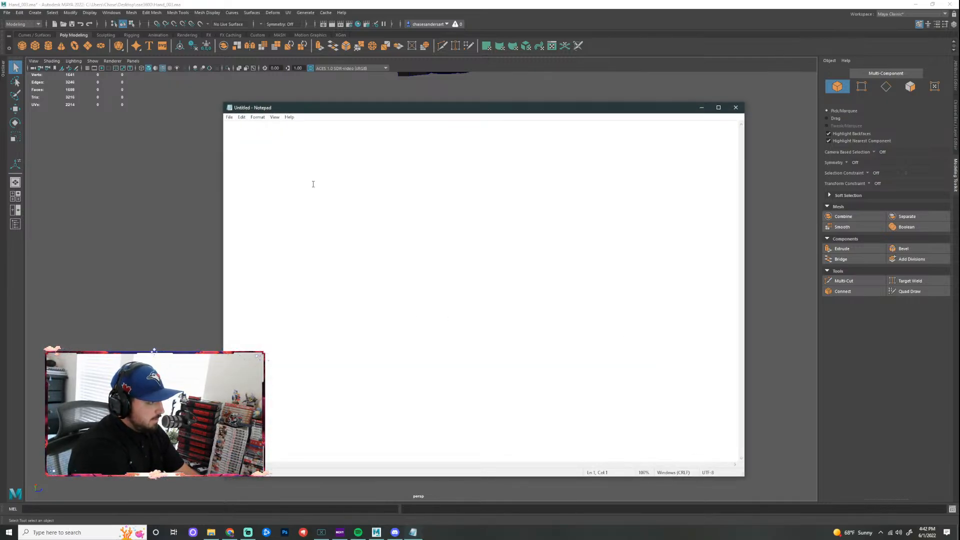
{"action": "type", "text": "Soft Sel"}
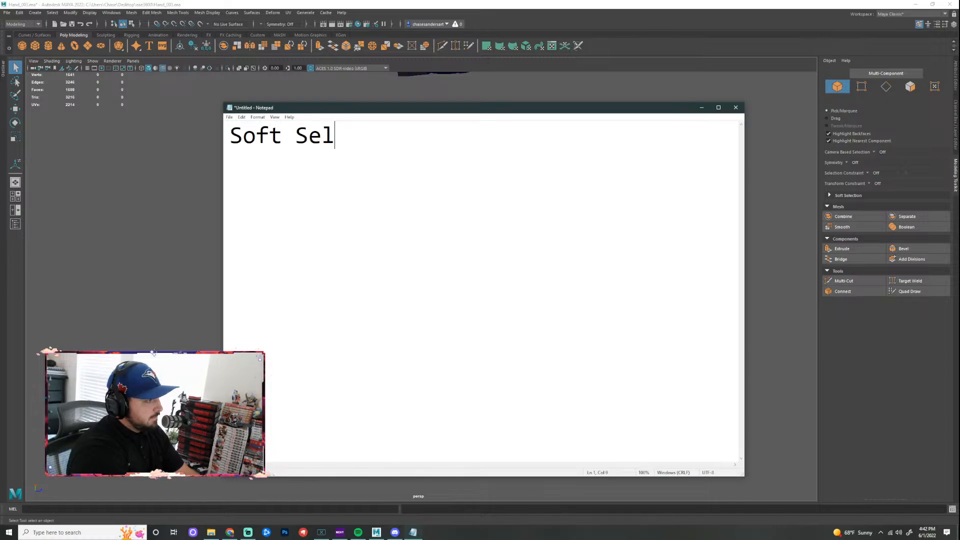
{"action": "type", "text": "ect\""}
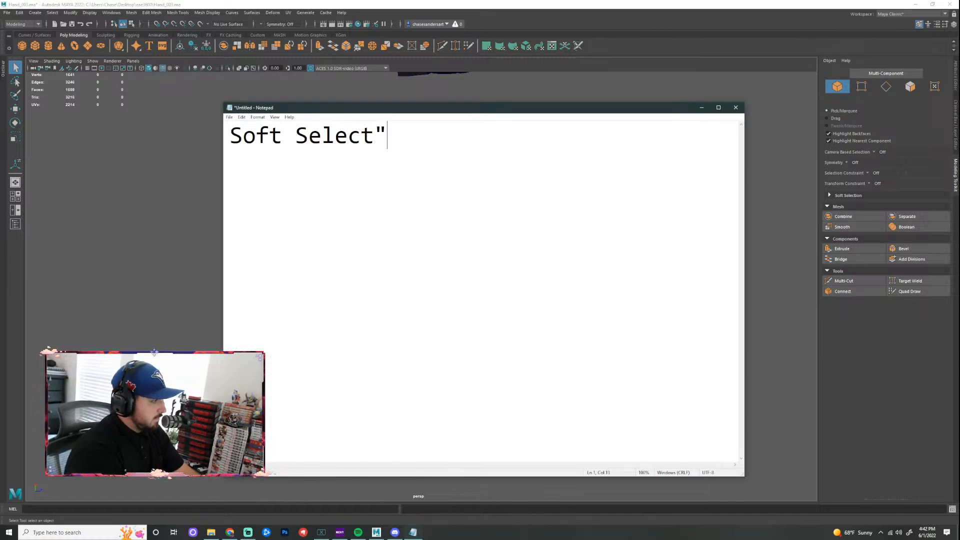
{"action": "key", "text": "Home"}
{"action": "type", "text": "\""}
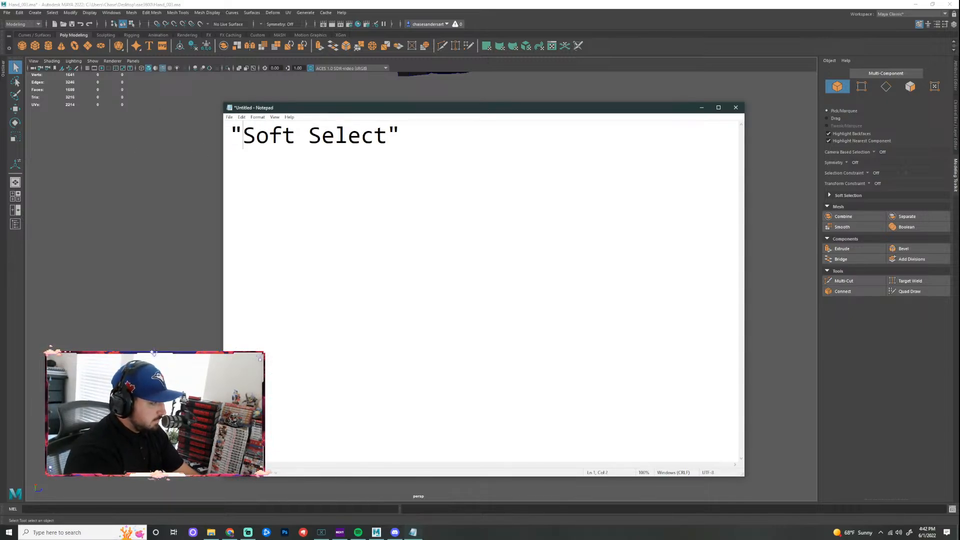
{"action": "key", "text": "Left"}
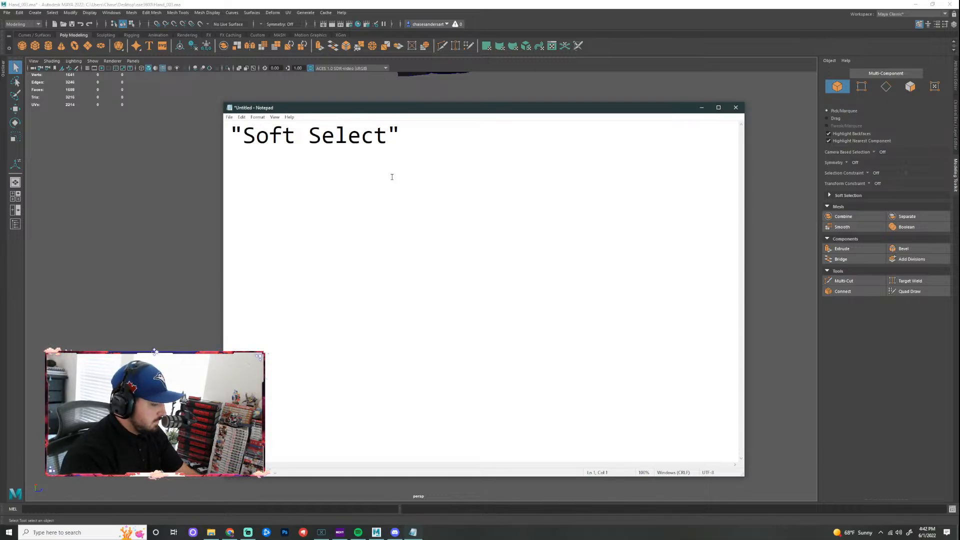
Step: Insert two line breaks above the quoted text and write the heading "Attendance Answer for today" on the first line
{"action": "key", "text": "Return"}
{"action": "key", "text": "Return"}
{"action": "left_click", "coordinate": [258, 136]}
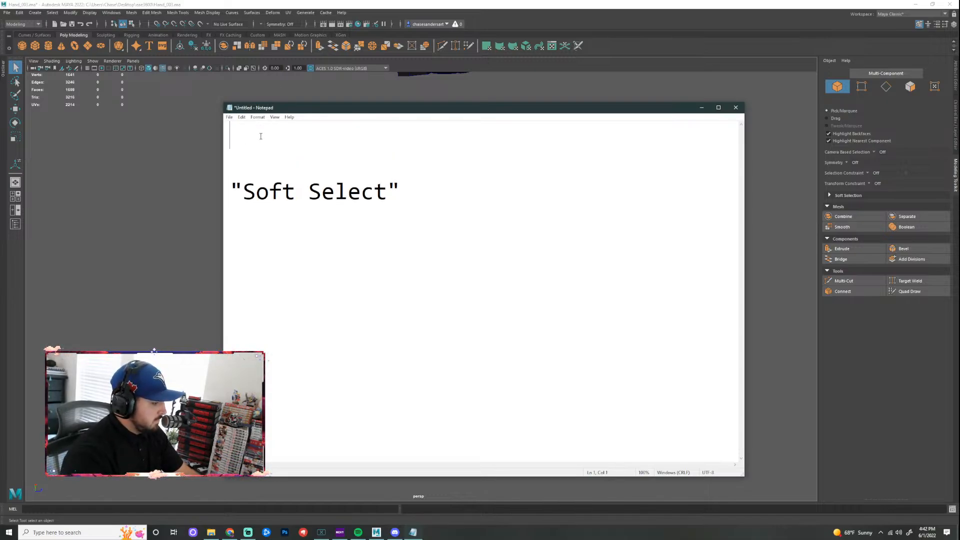
{"action": "type", "text": "Attendance "}
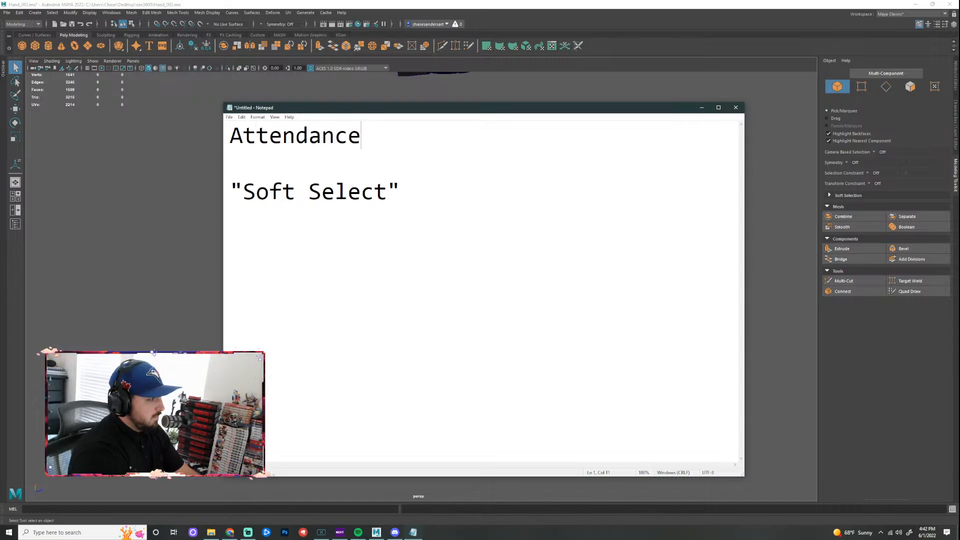
{"action": "type", "text": "Ans"}
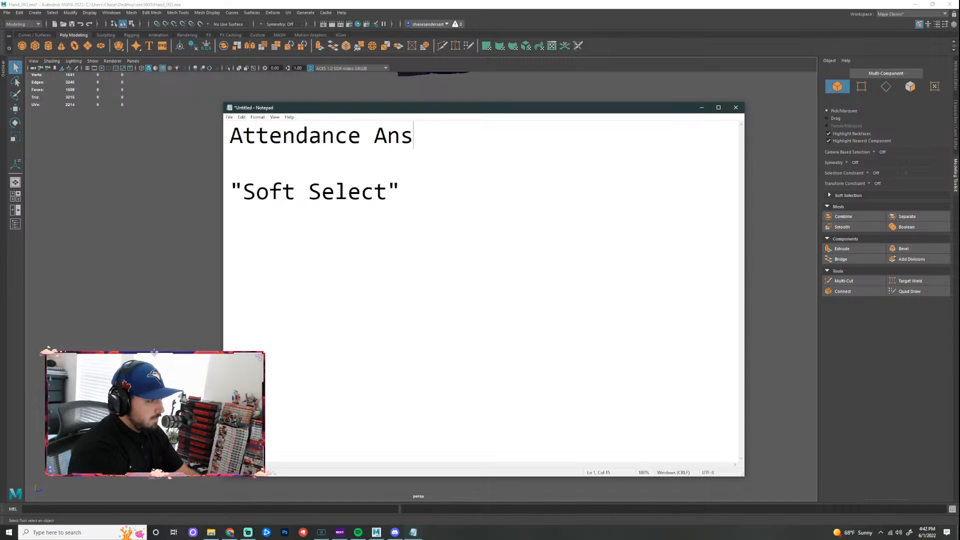
{"action": "type", "text": "wer for today"}
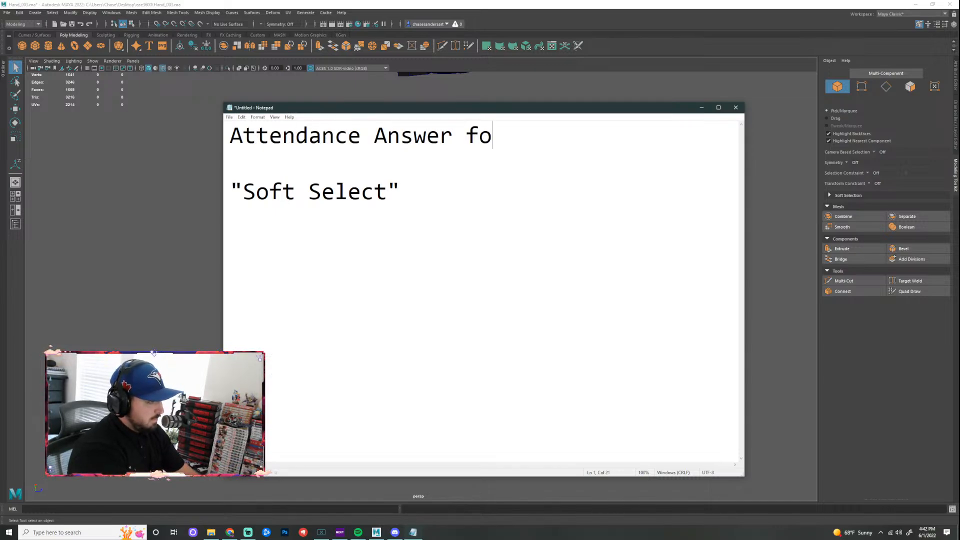